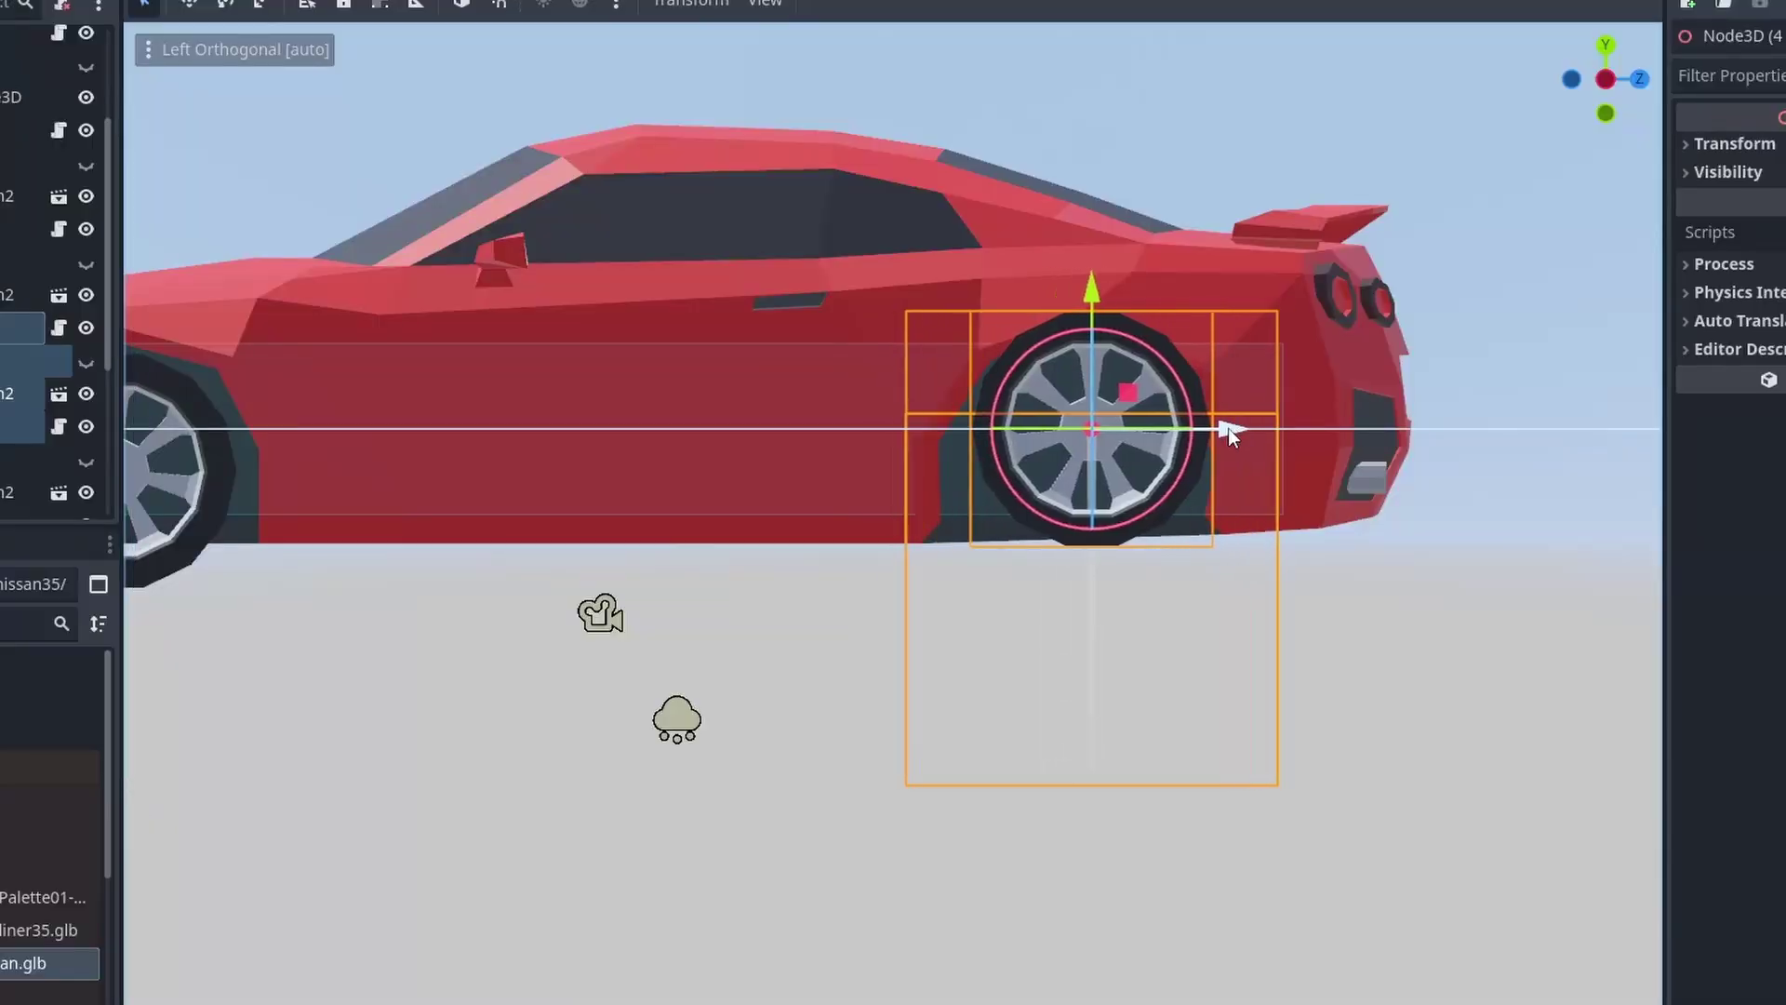
Step: Nudge the rear wheel, then open raycast_car.gd and scroll to _do_single_wheel_traction
{"action": "left_click_drag", "start_coordinate": [1225, 430], "coordinate": [1210, 430]}
{"action": "left_click_drag", "start_coordinate": [1083, 335], "coordinate": [1090, 311]}
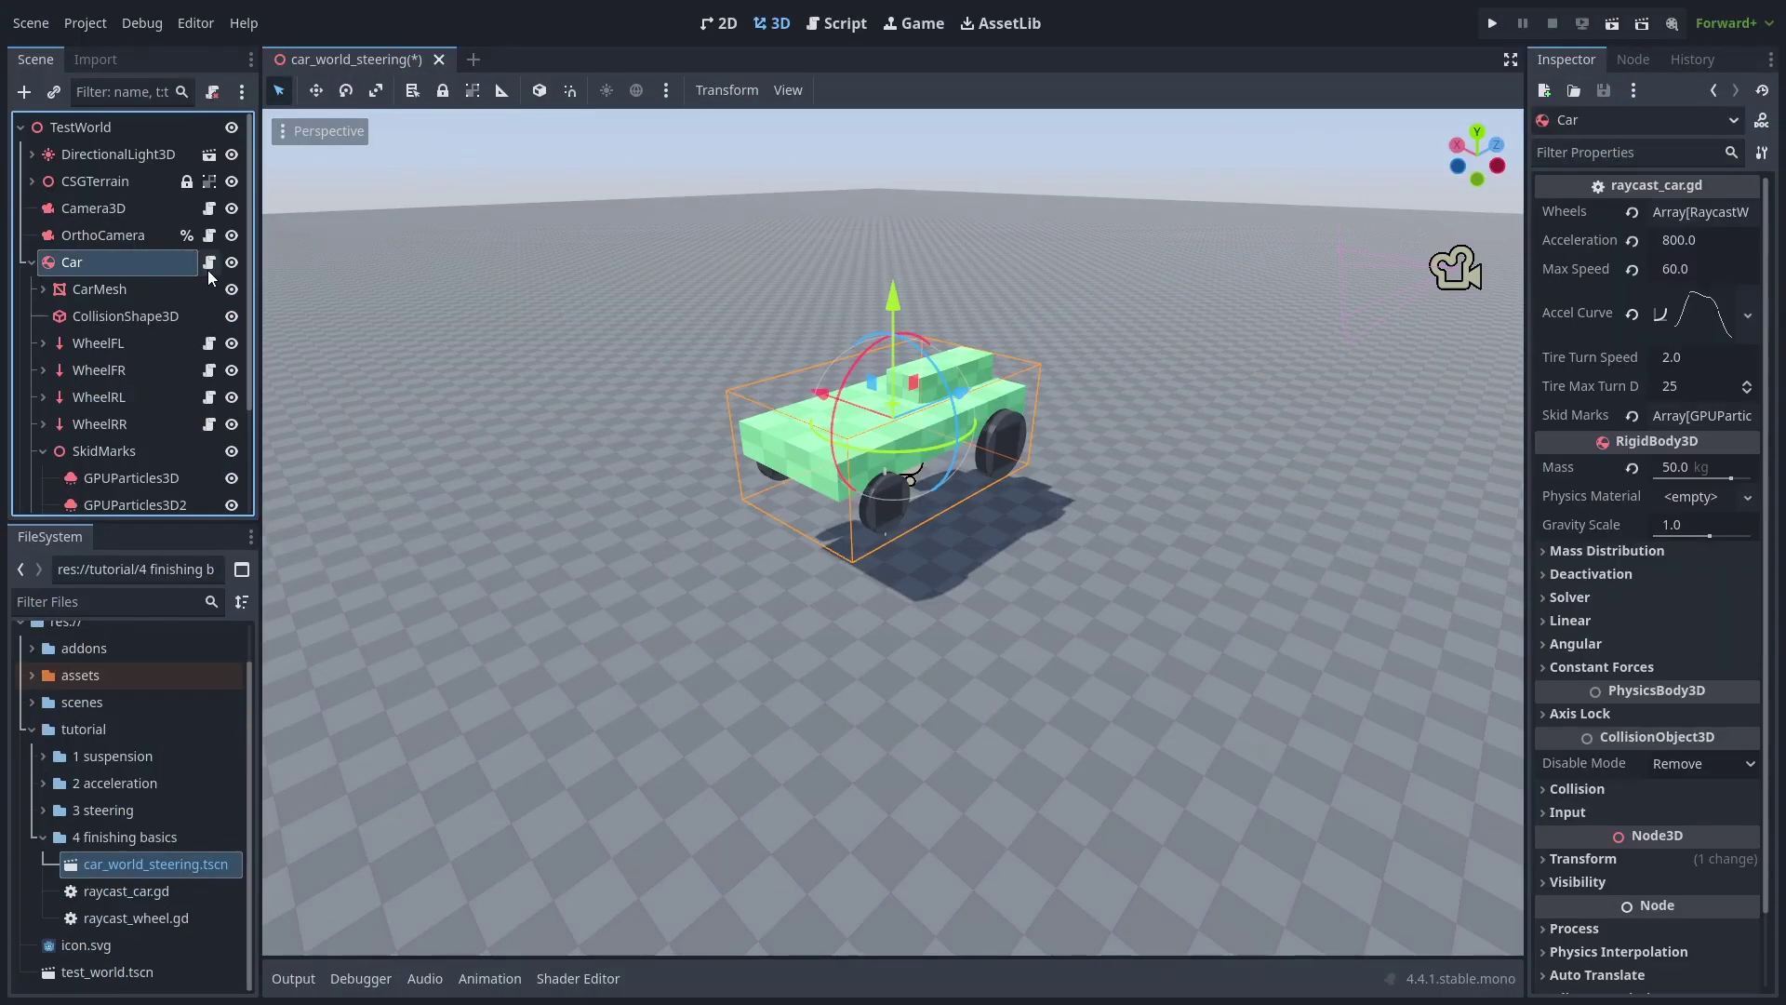
{"action": "left_click", "coordinate": [209, 265]}
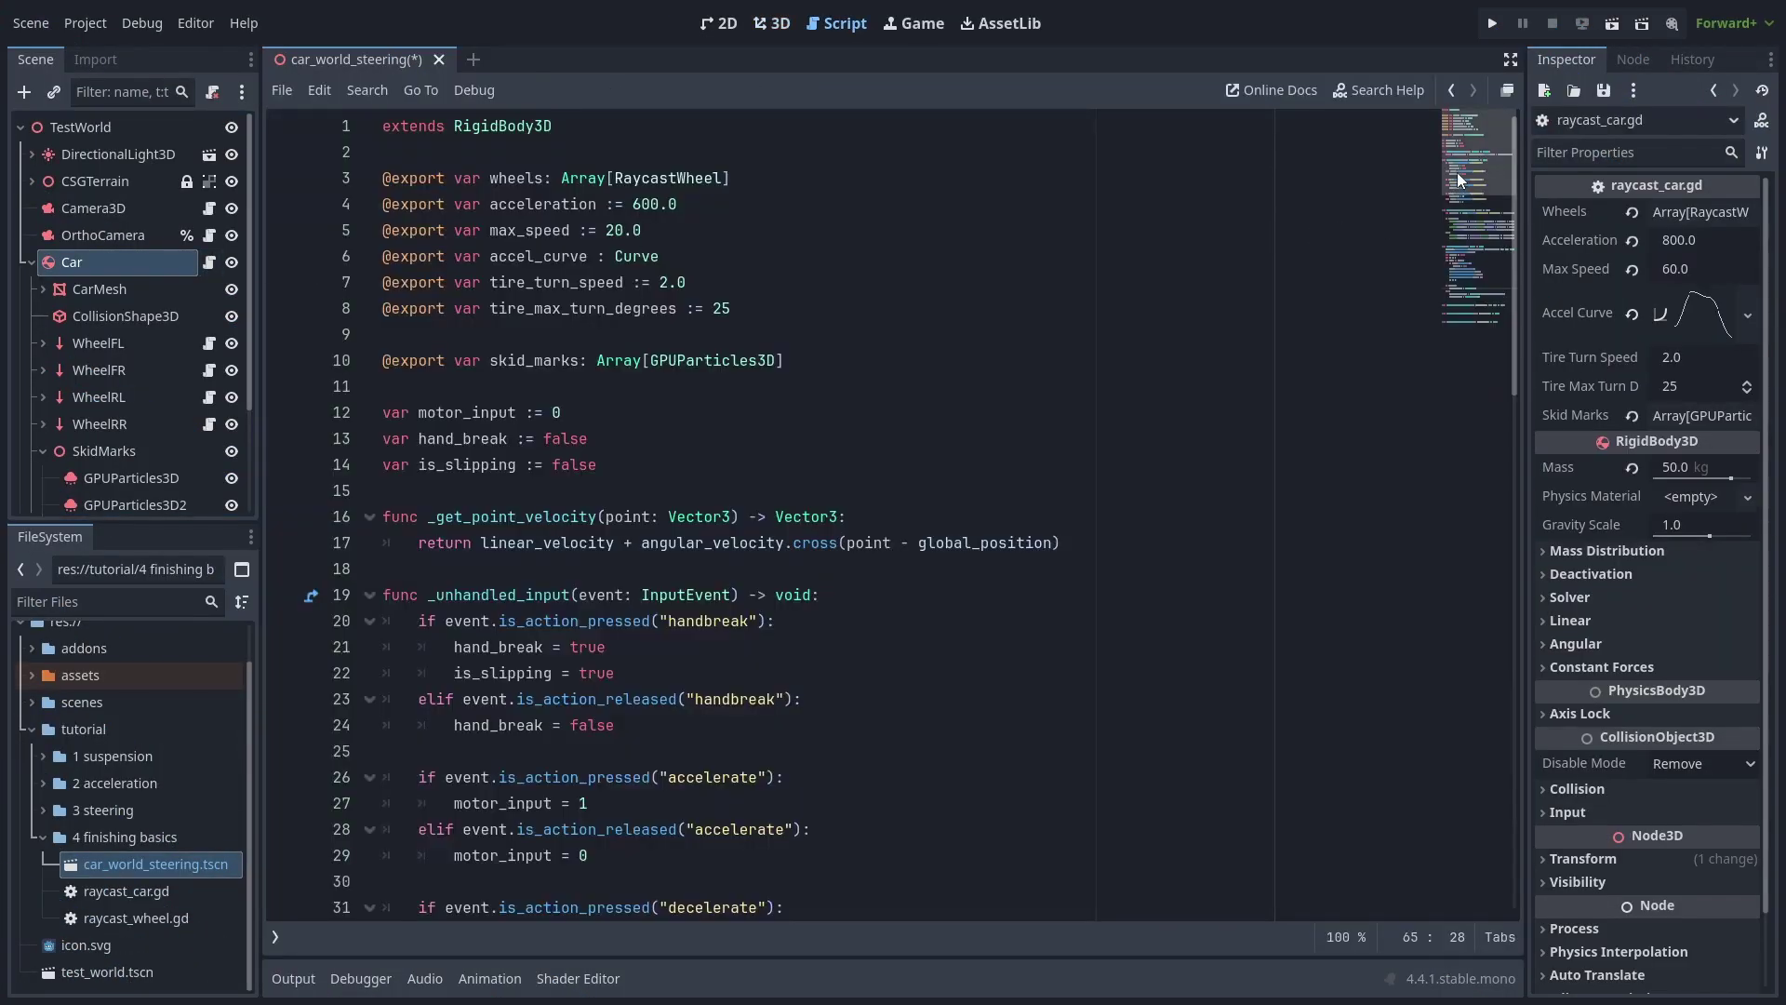
{"action": "left_click_drag", "start_coordinate": [1457, 171], "coordinate": [1481, 339]}
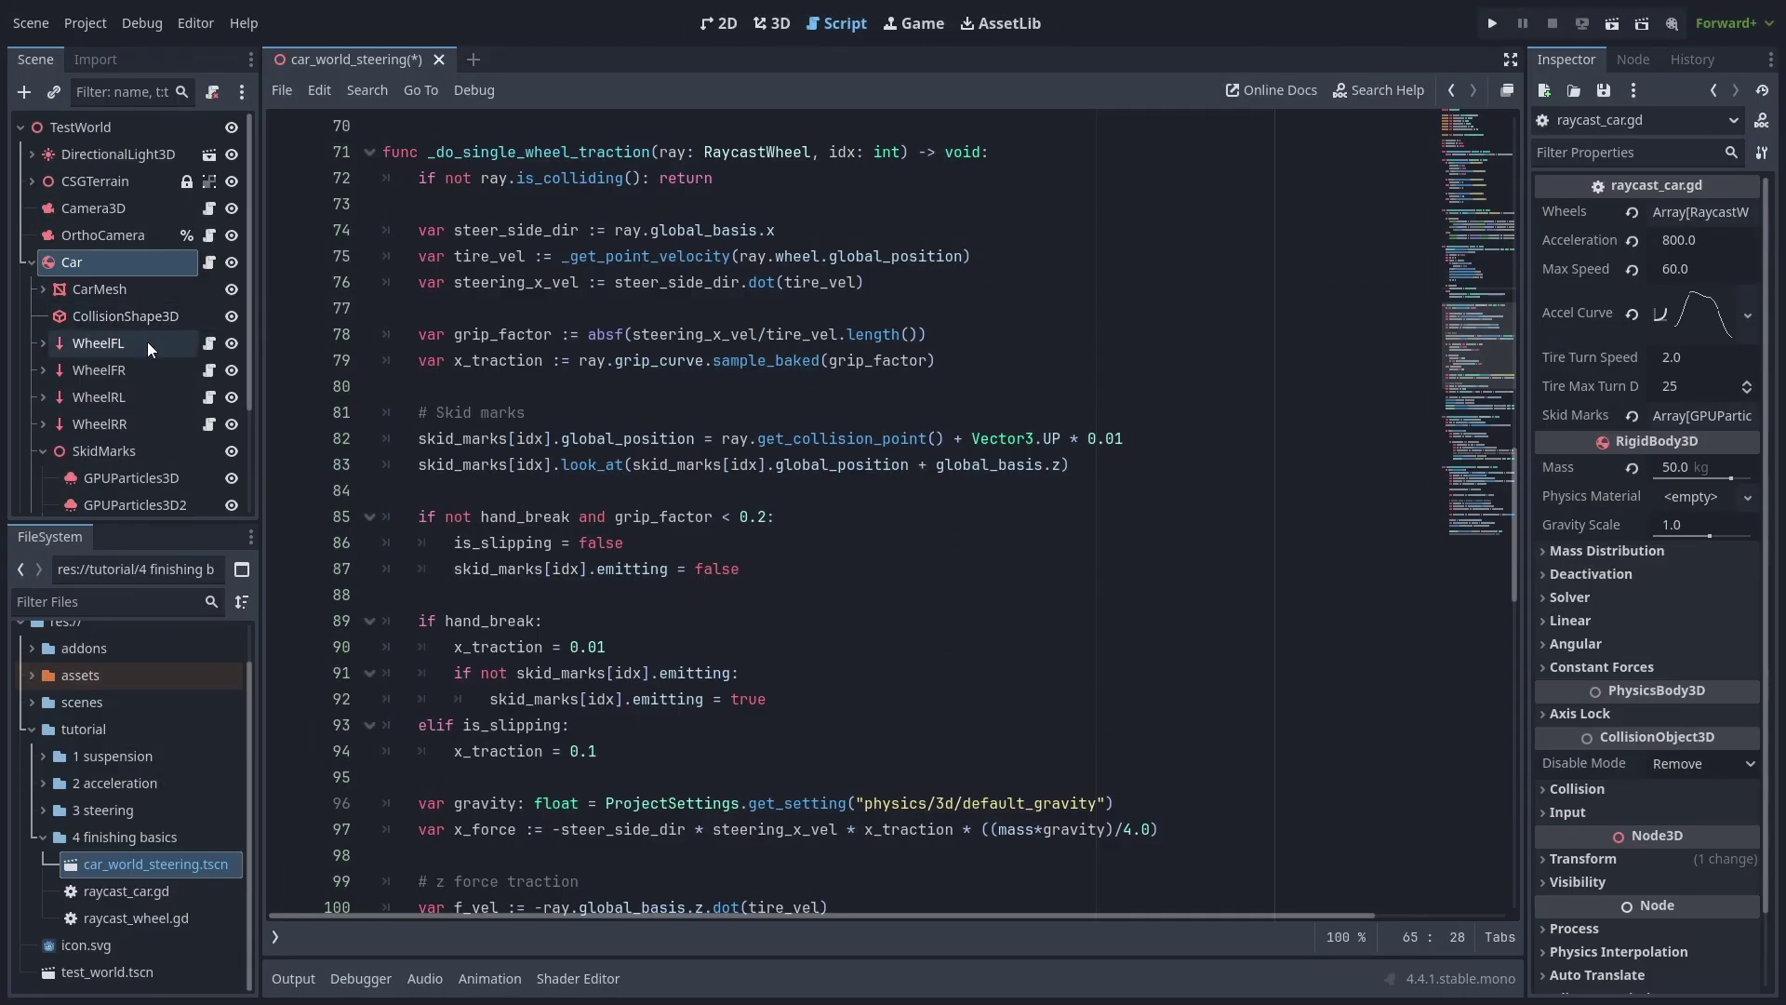
Step: Open WheelFL's raycast_wheel.gd, noting its Motor and Debug exports, and expand its Wheel properties
{"action": "left_click", "coordinate": [181, 343]}
{"action": "left_click", "coordinate": [210, 343]}
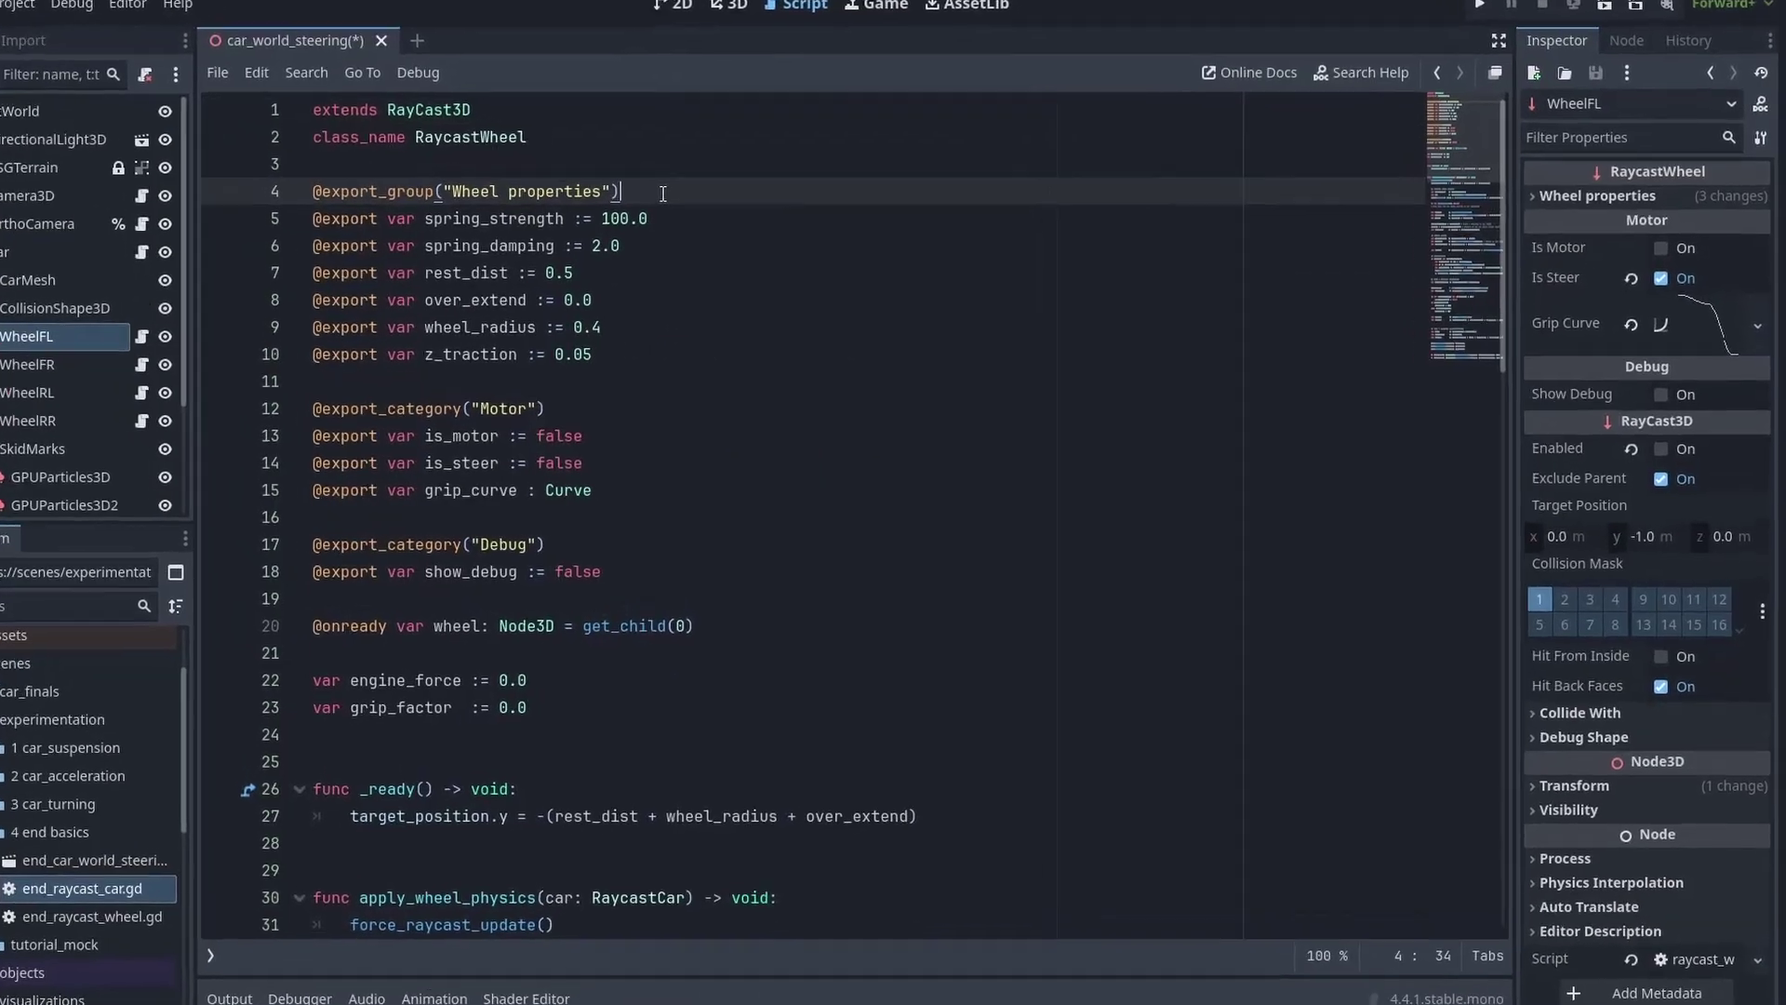
{"action": "left_click", "coordinate": [664, 411]}
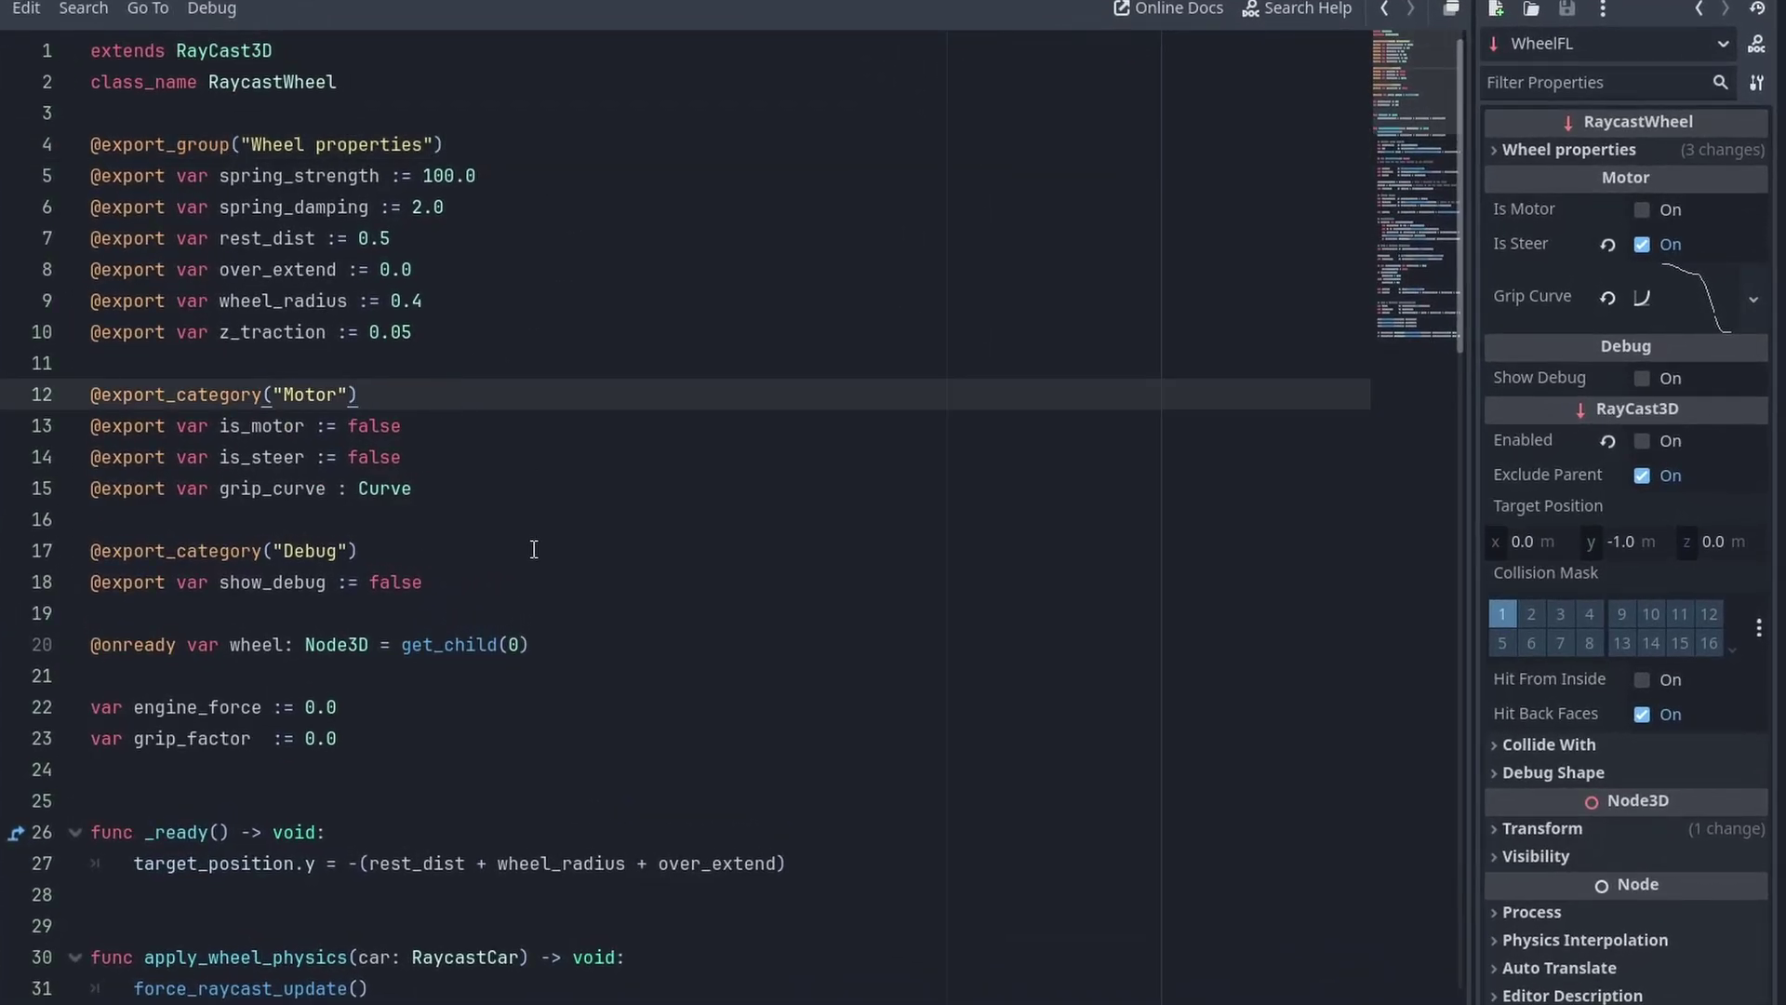
{"action": "left_click", "coordinate": [534, 549]}
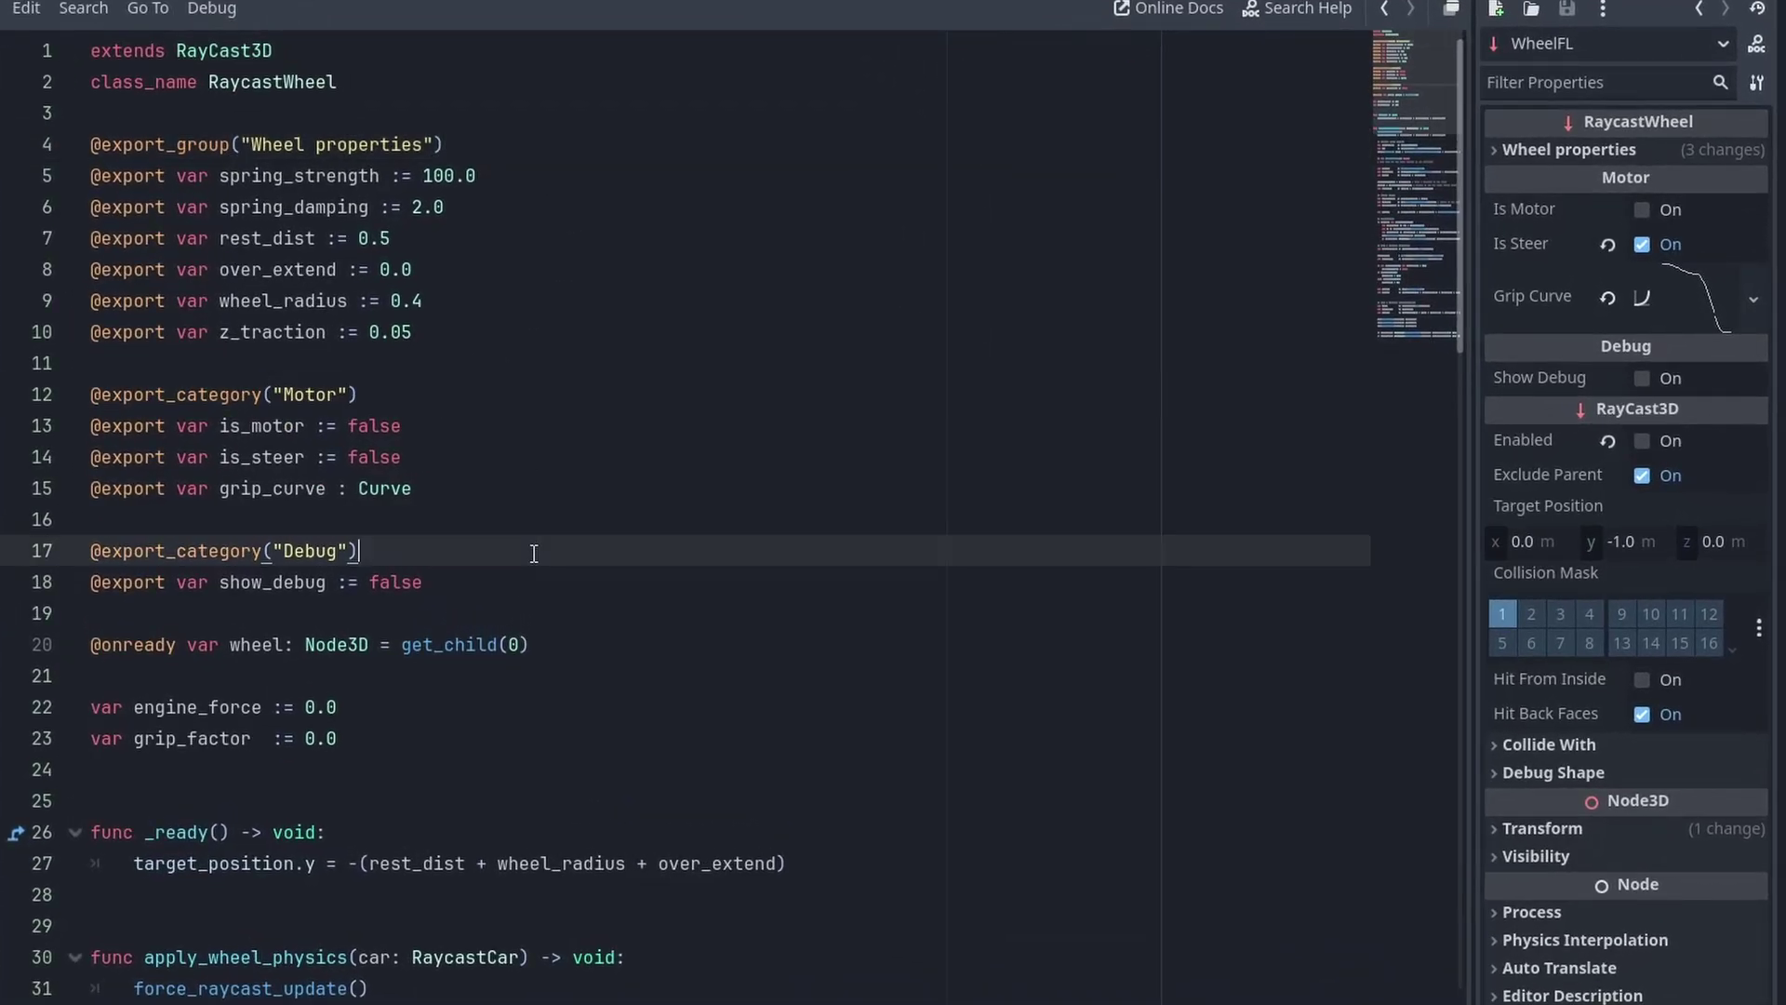
{"action": "left_click", "coordinate": [1522, 151]}
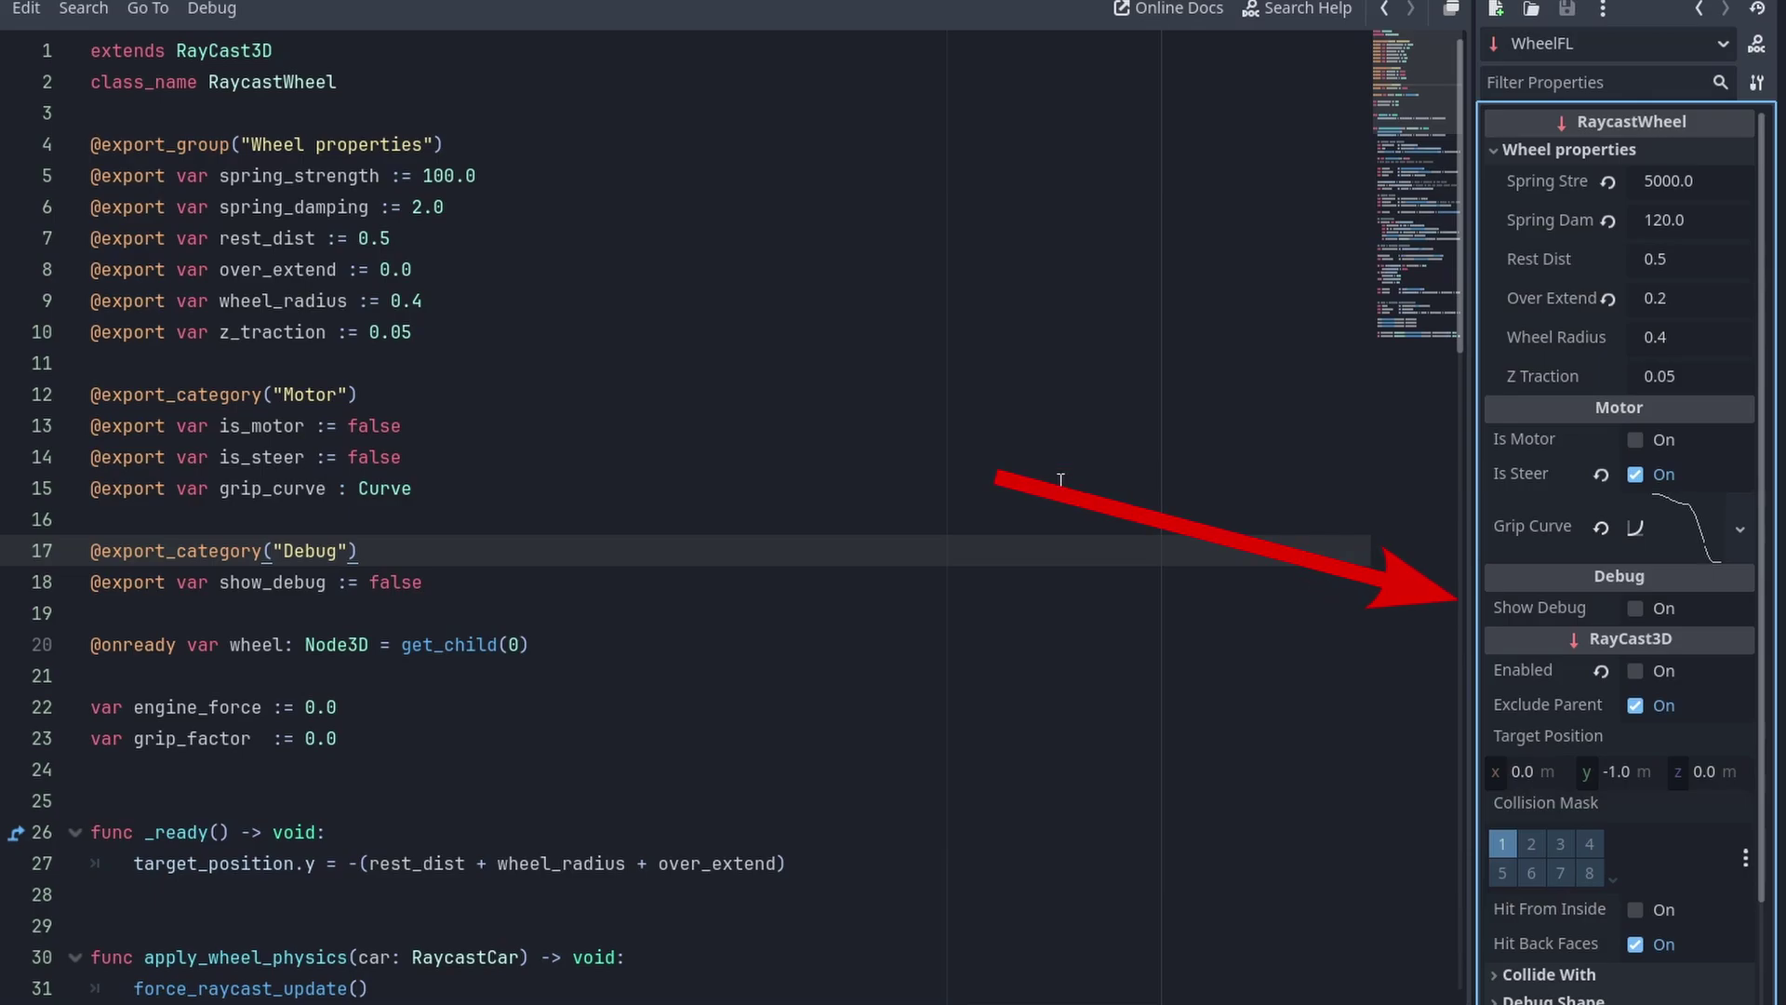
Step: Scroll through the ray length in _ready, wheel-rotation visuals, spring forces and the acceleration condition
{"action": "scroll", "coordinate": [1061, 478], "scroll_direction": "down", "scroll_amount": 3}
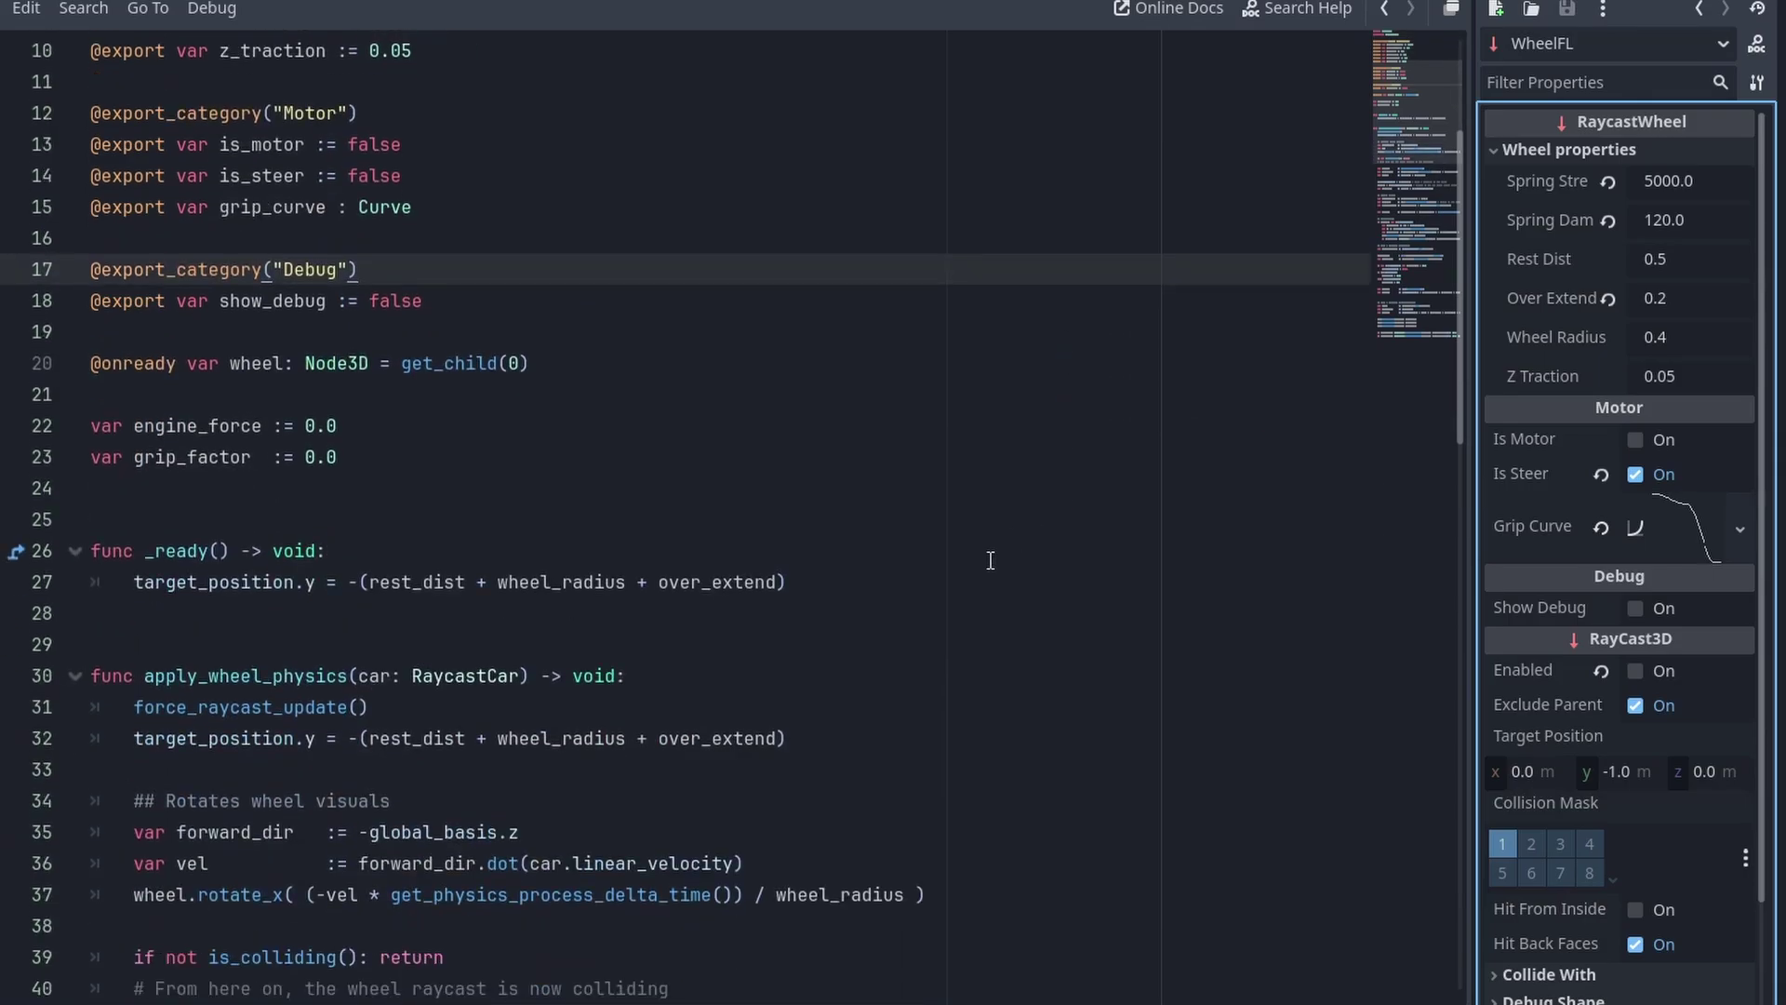
{"action": "left_click", "coordinate": [945, 592]}
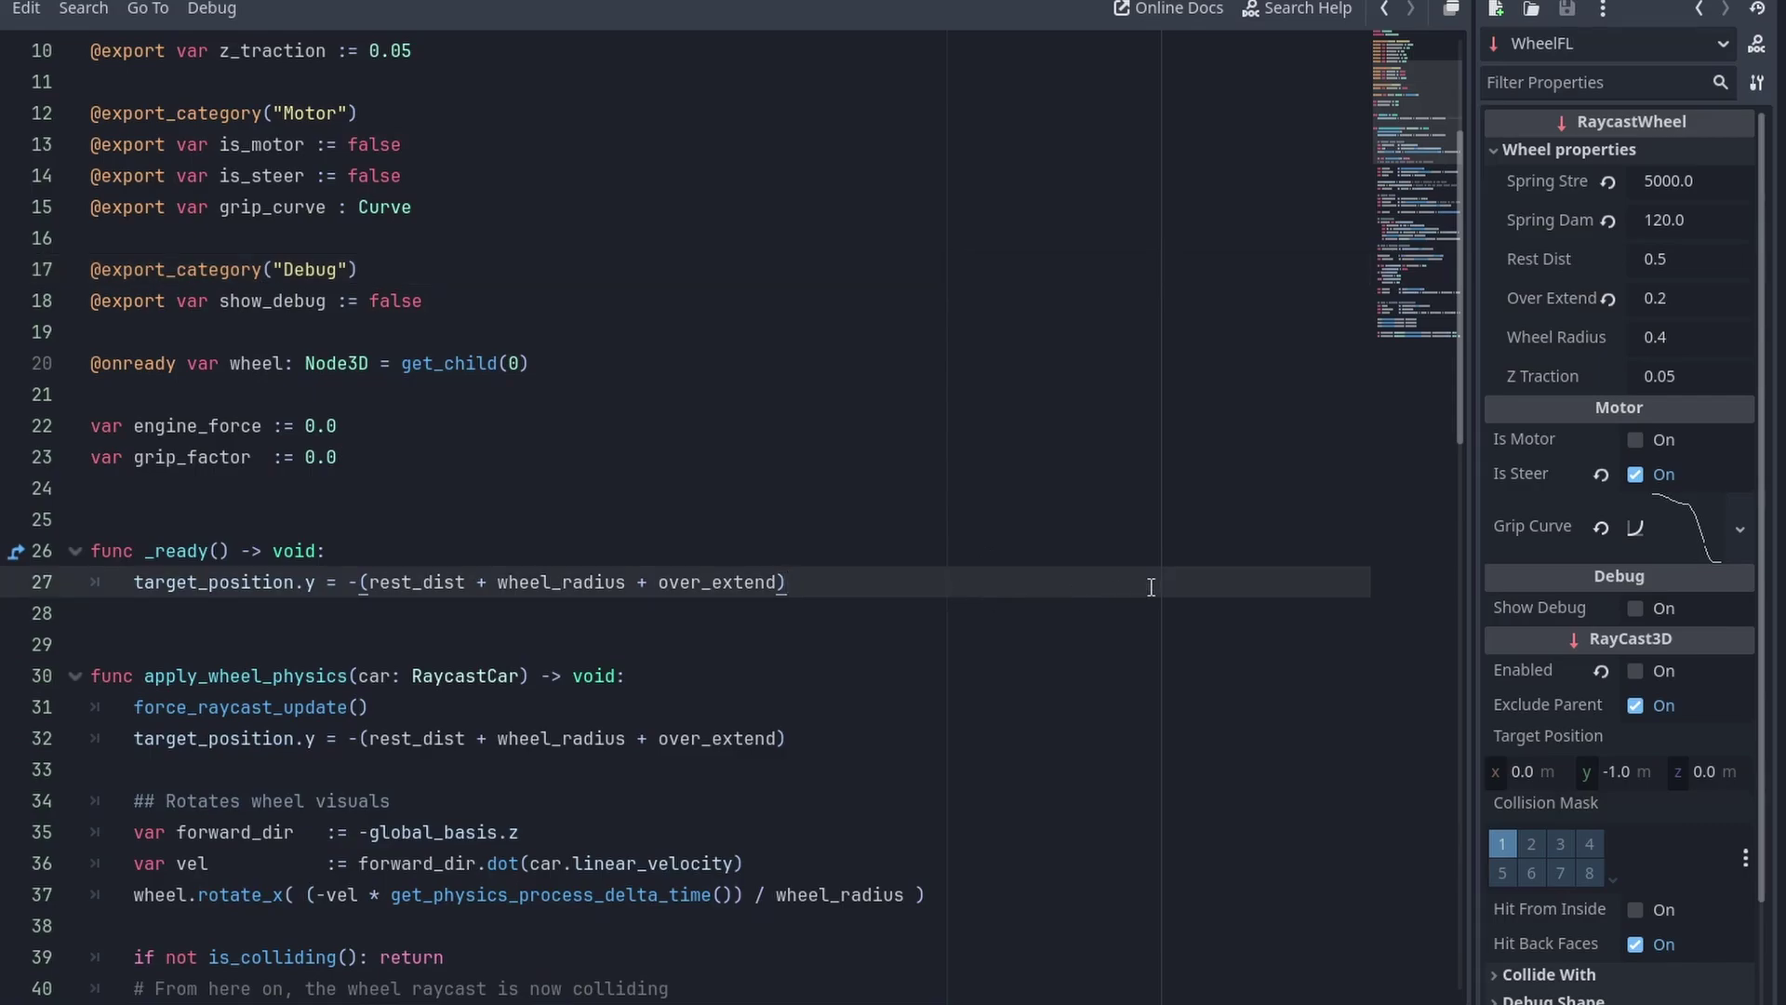
{"action": "left_click_drag", "start_coordinate": [1411, 104], "coordinate": [1429, 169]}
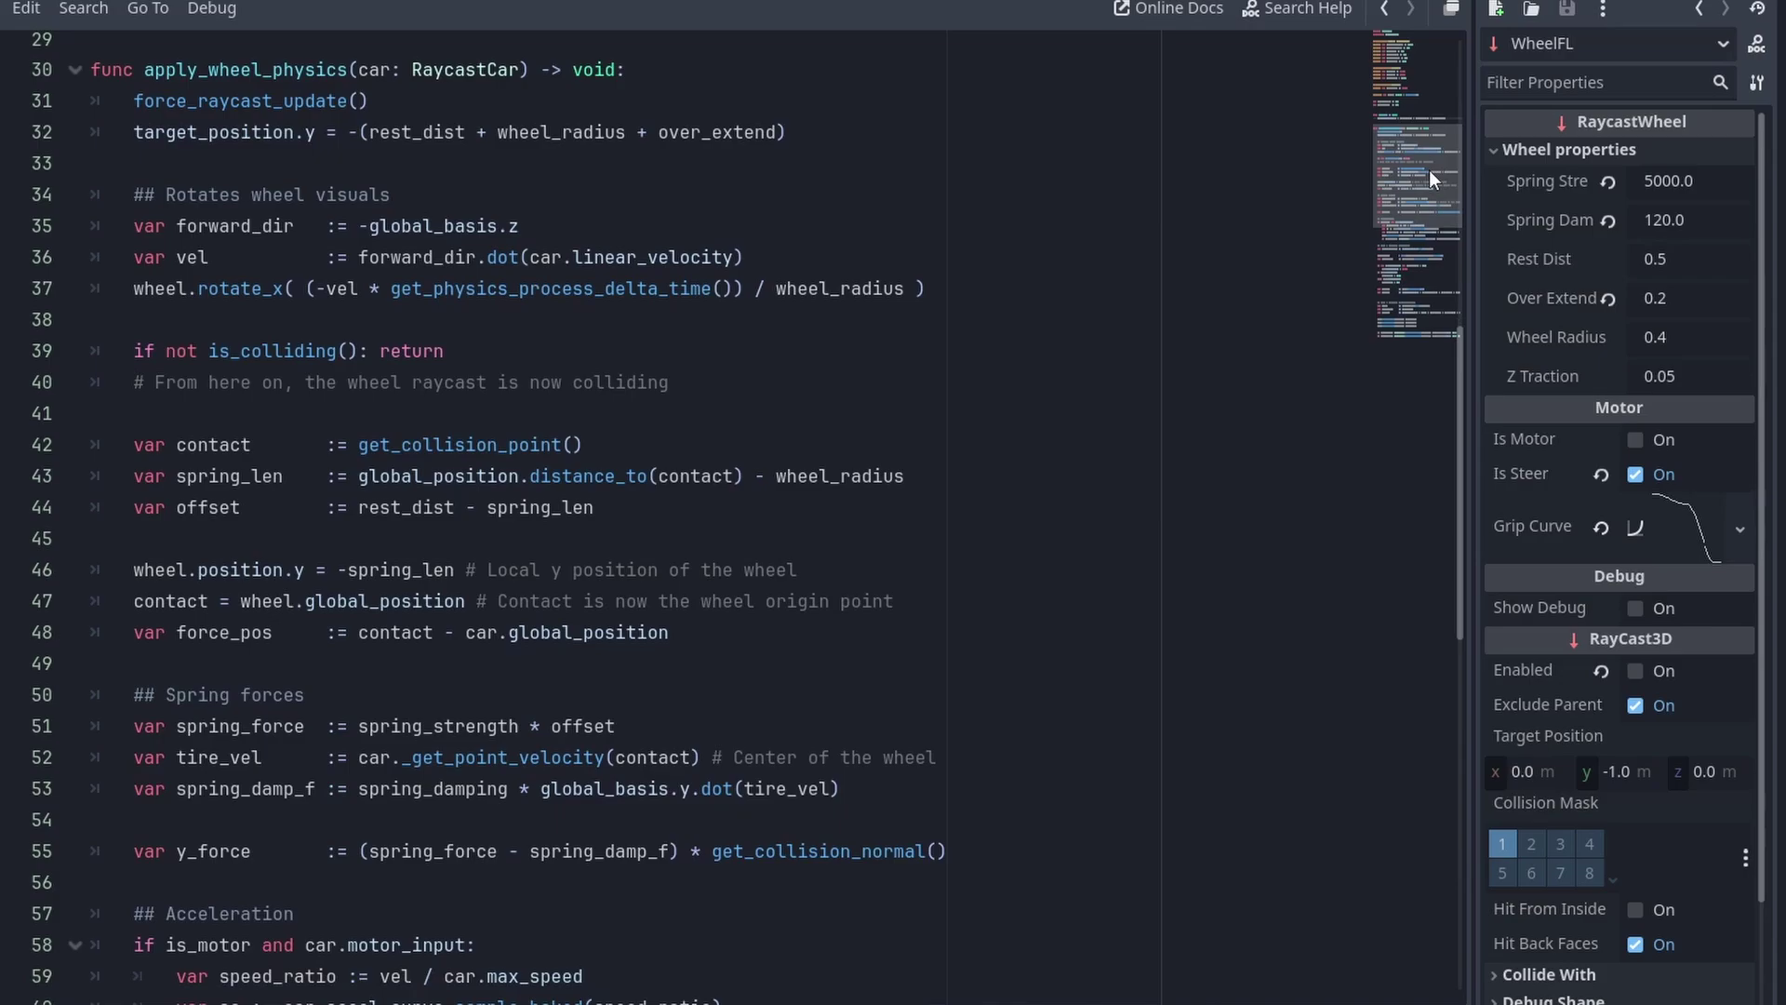
{"action": "left_click", "coordinate": [720, 186]}
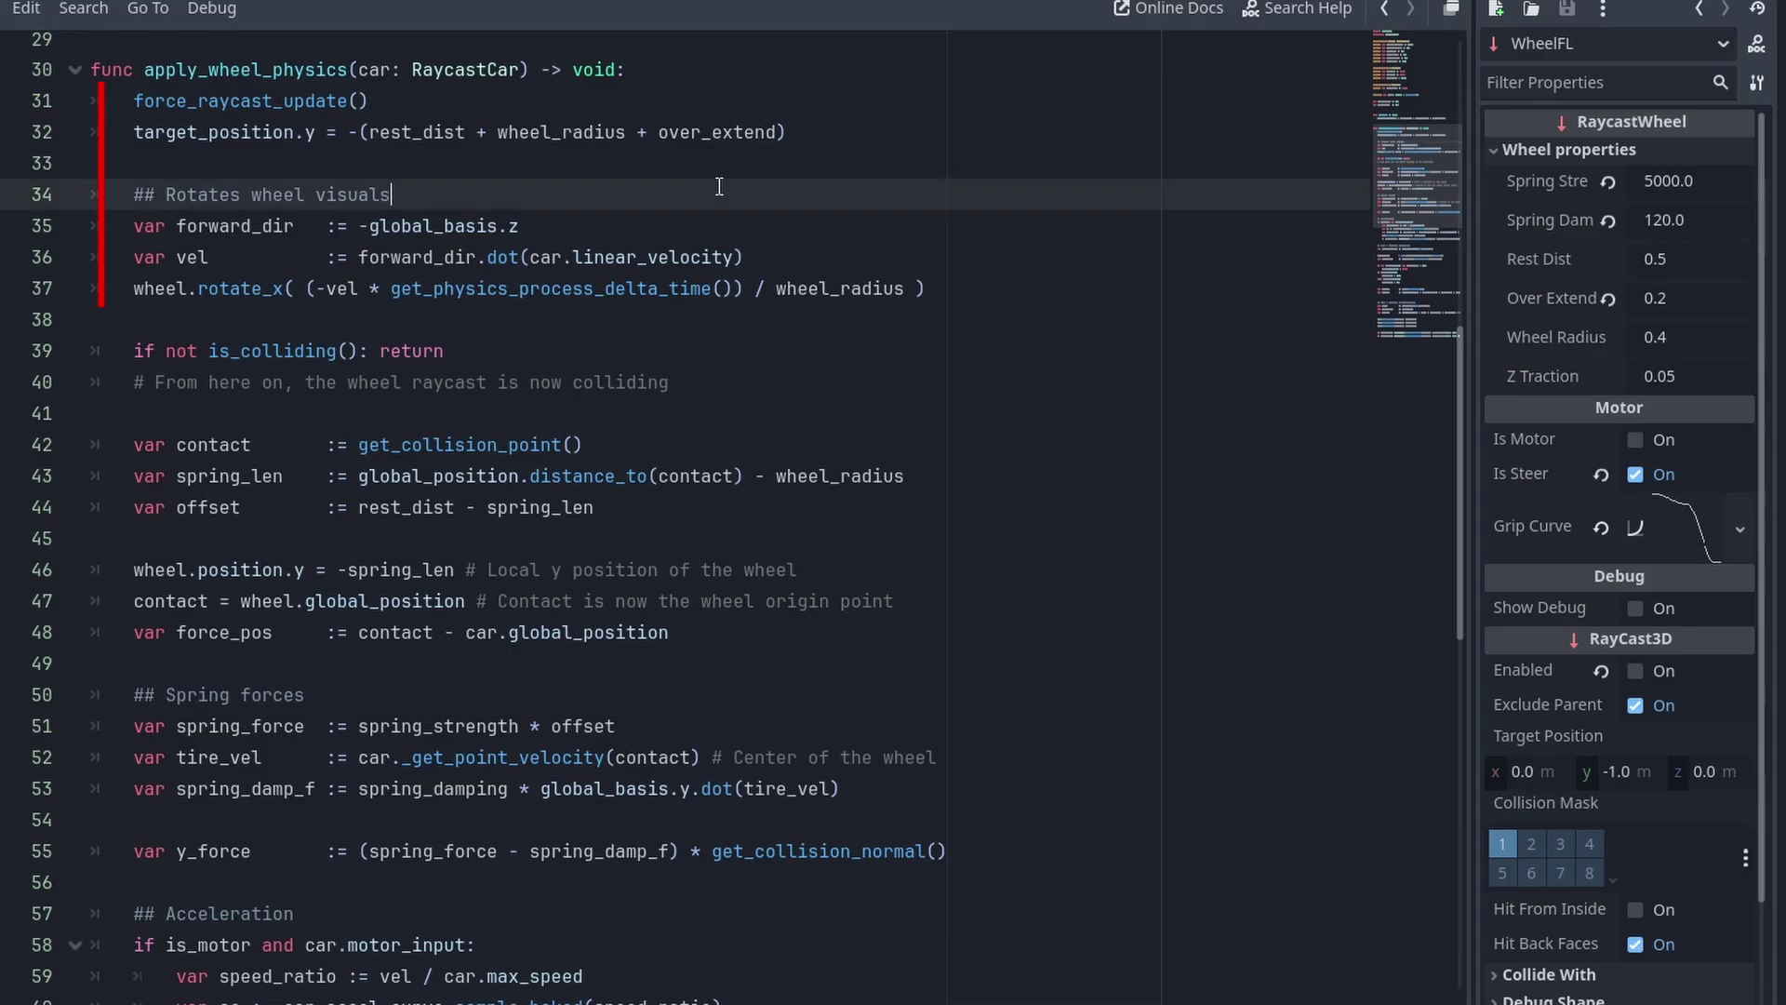
{"action": "left_click_drag", "start_coordinate": [1415, 166], "coordinate": [1416, 201]}
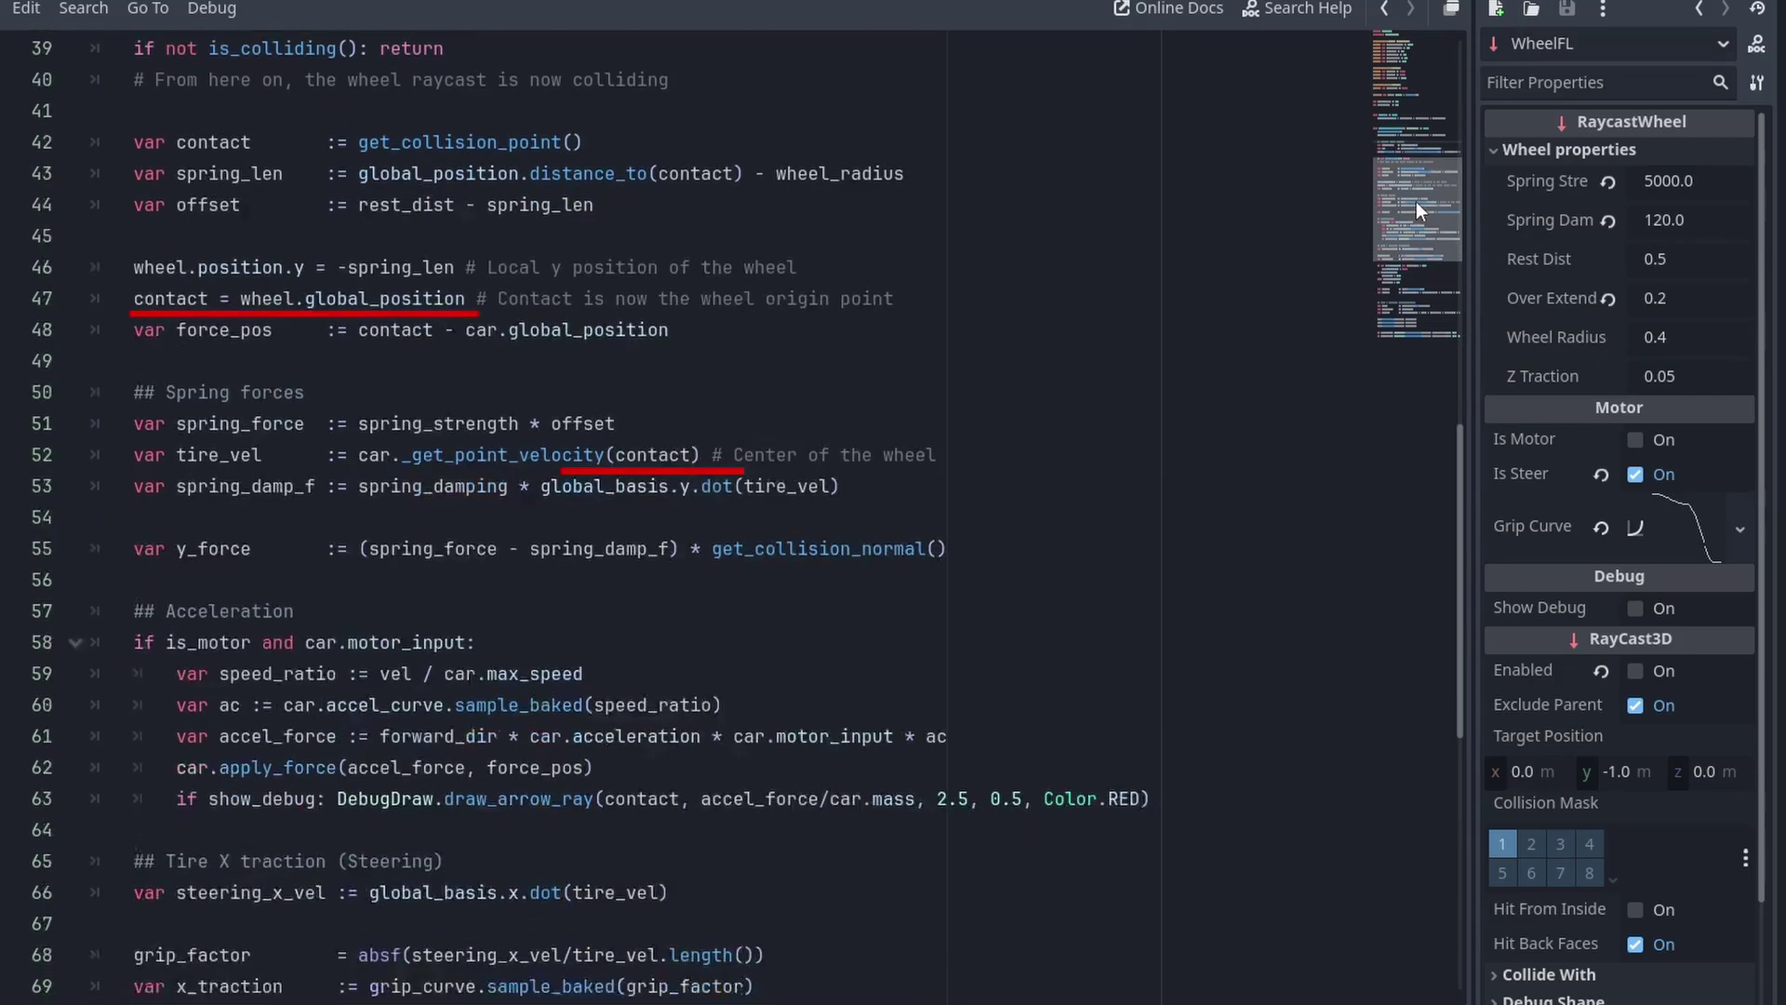
{"action": "left_click_drag", "start_coordinate": [1416, 201], "coordinate": [1416, 230]}
{"action": "left_click", "coordinate": [1022, 79]}
{"action": "left_click", "coordinate": [1081, 315]}
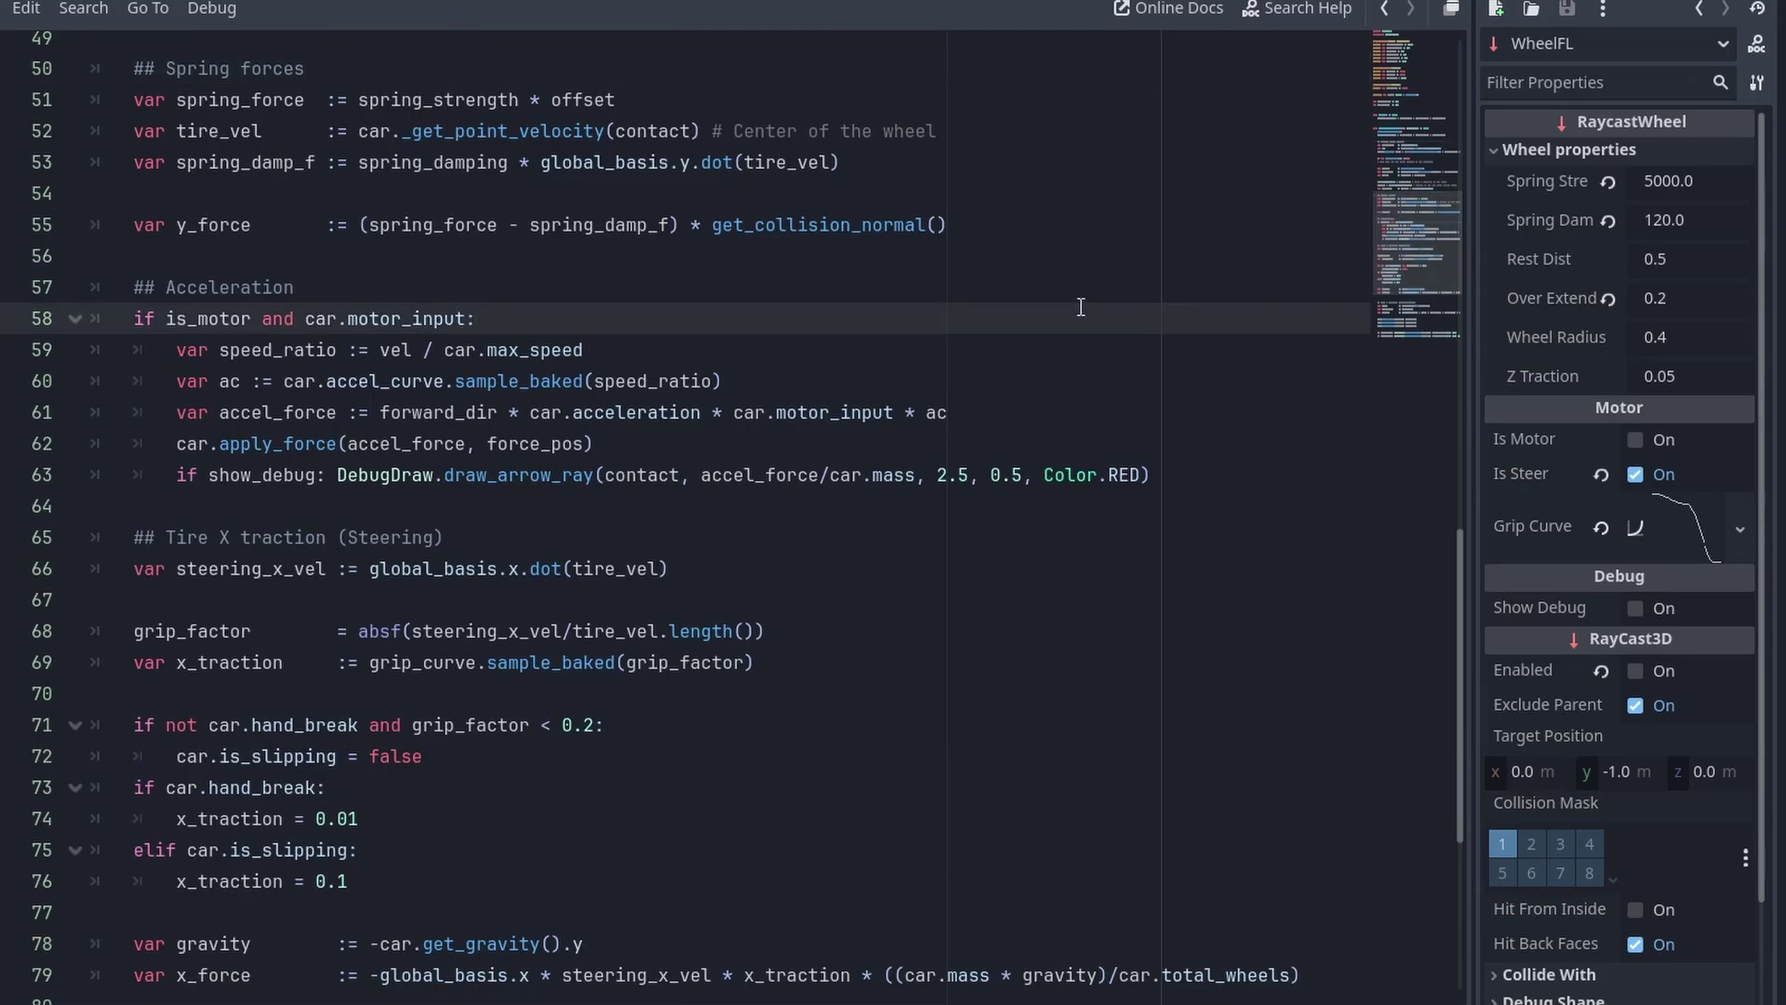
{"action": "left_click_drag", "start_coordinate": [1413, 230], "coordinate": [1421, 265]}
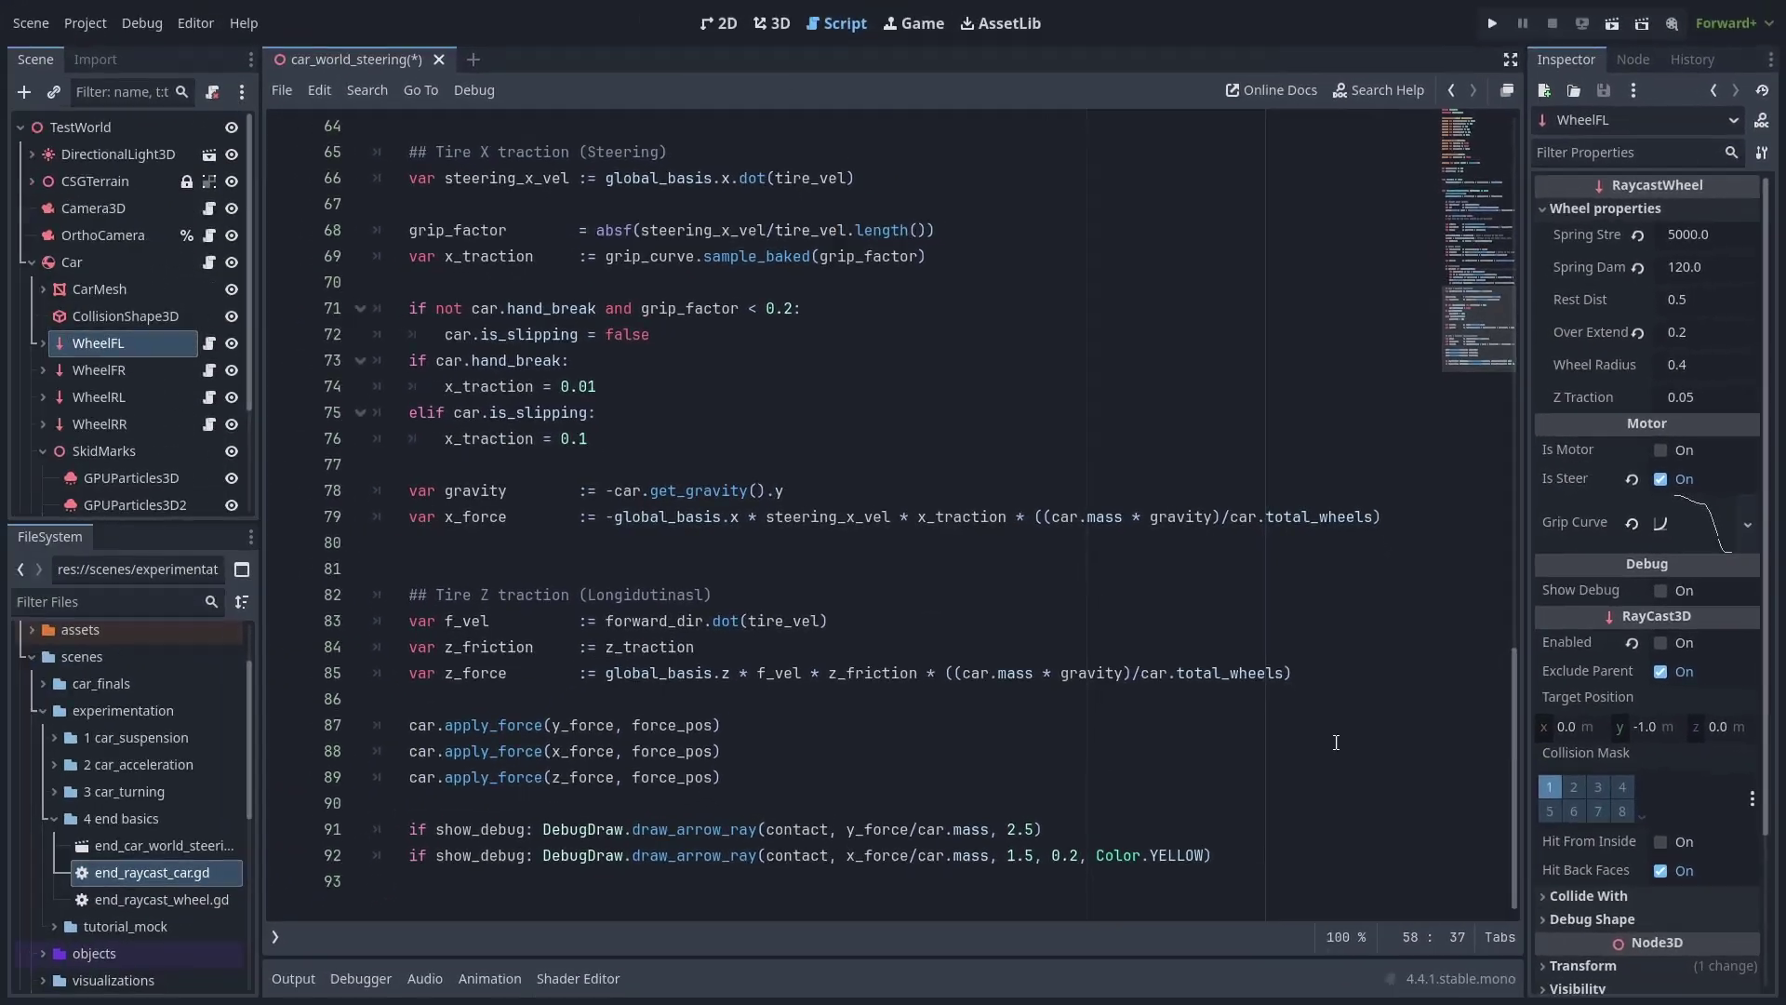
Step: Jump to the RaycastCar class script and point out the total_wheels variable on line 14
{"action": "scroll", "coordinate": [1229, 780], "scroll_direction": "up", "scroll_amount": 12}
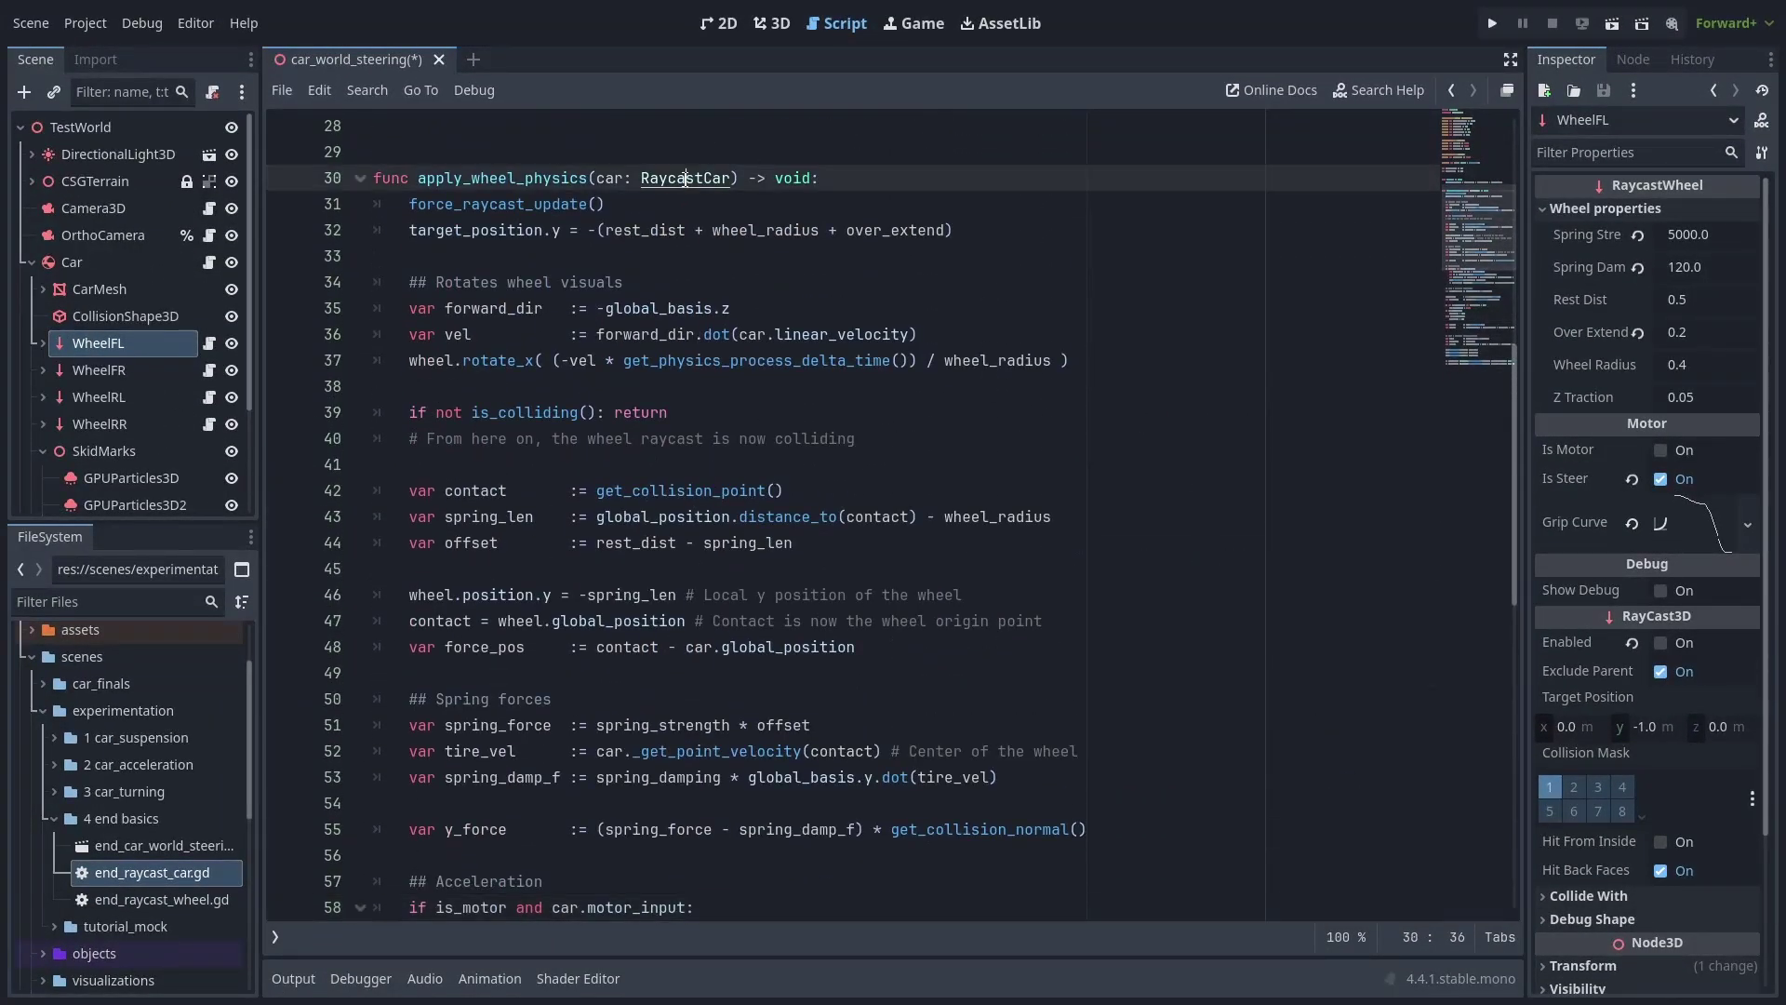
{"action": "left_click", "coordinate": [685, 178], "text": "ctrl"}
{"action": "double_click", "coordinate": [528, 158]}
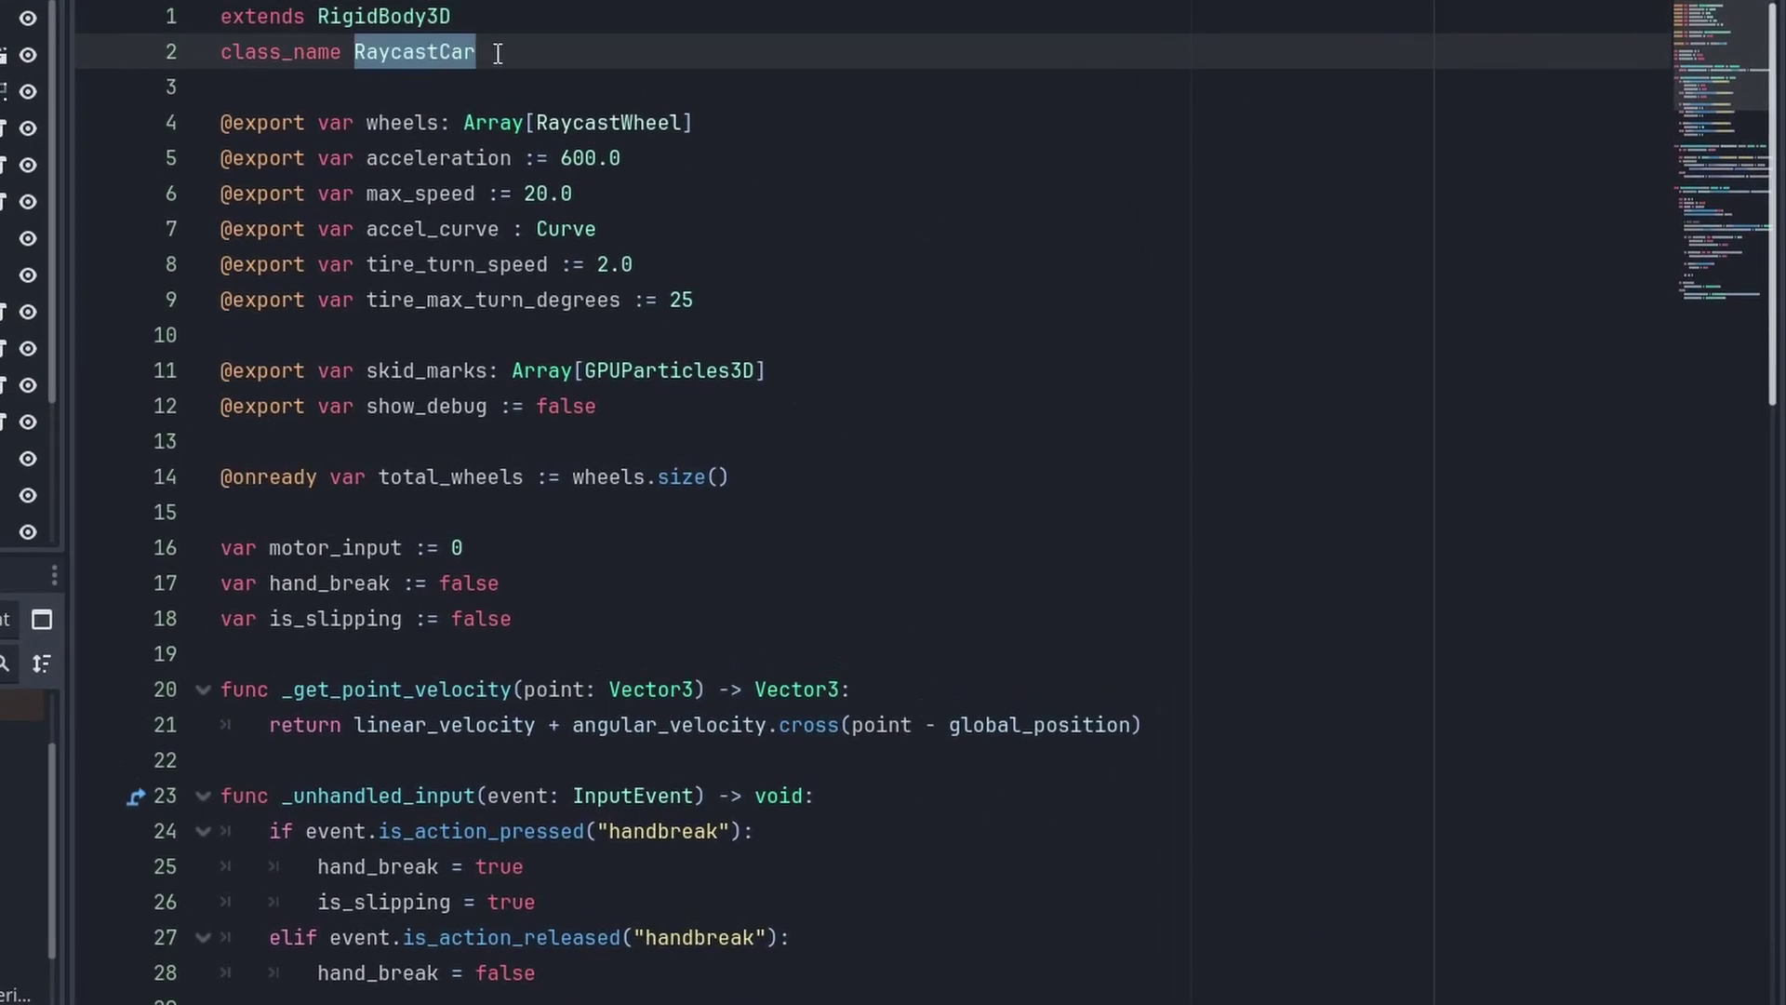
{"action": "left_click", "coordinate": [565, 51]}
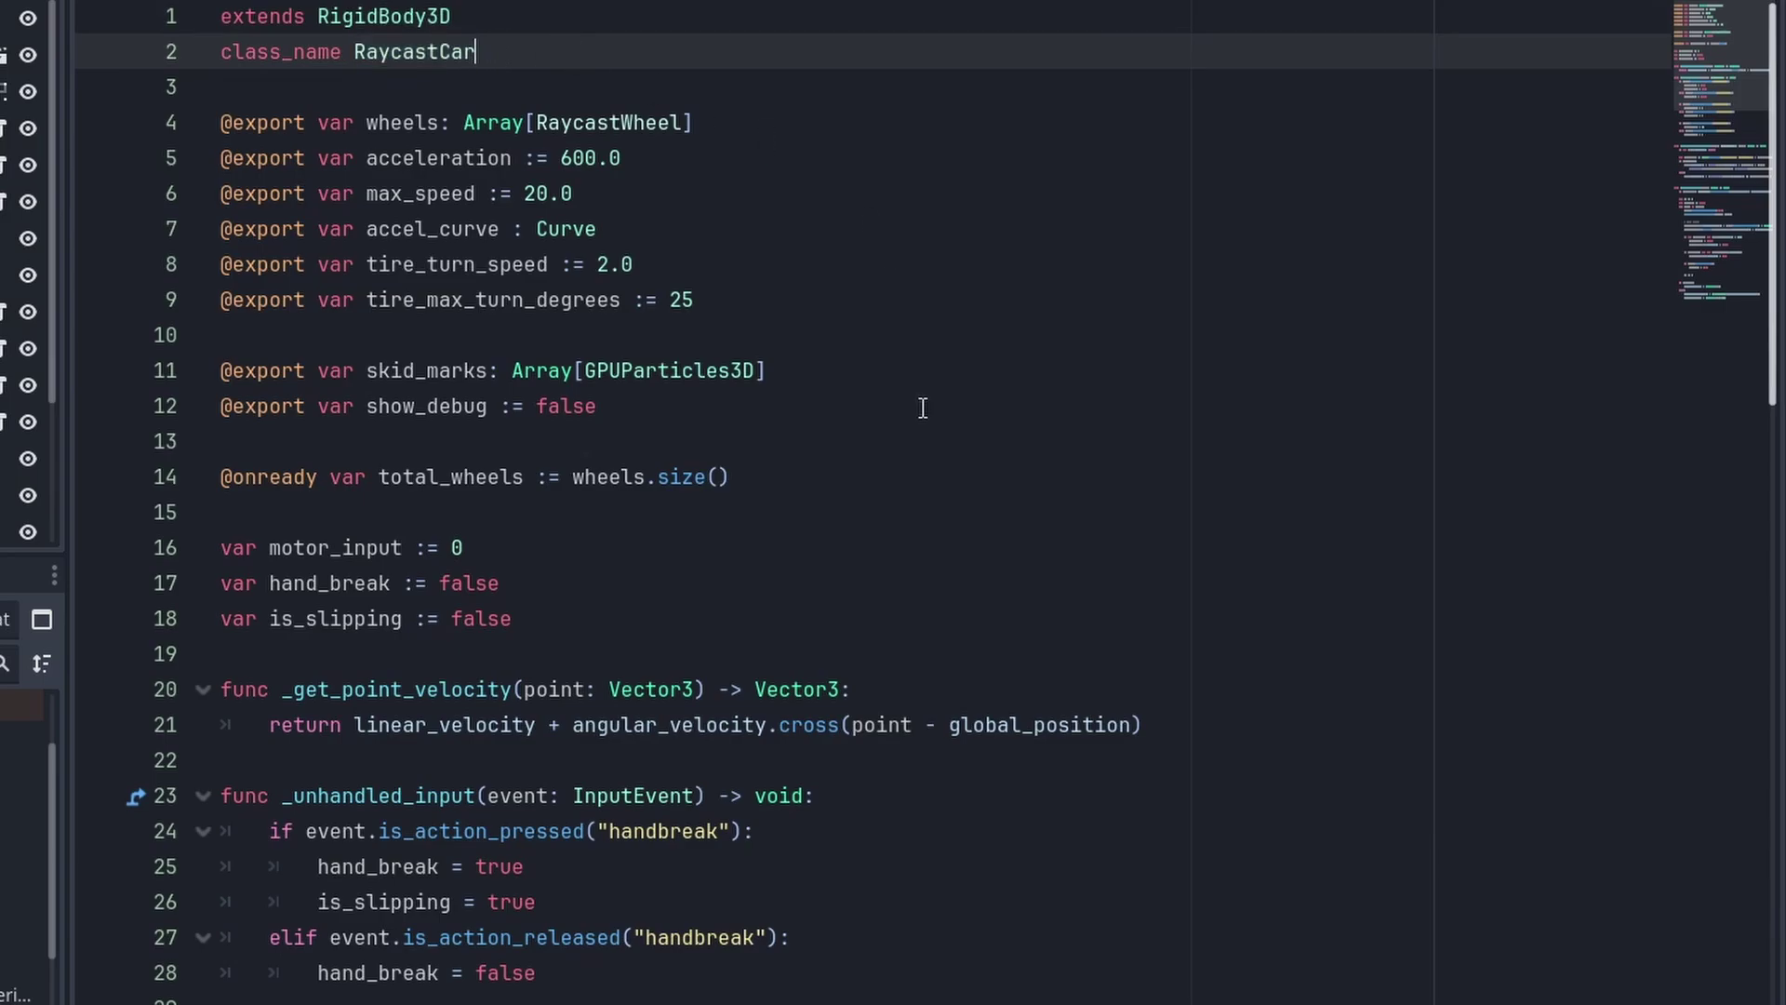
{"action": "left_click", "coordinate": [804, 475]}
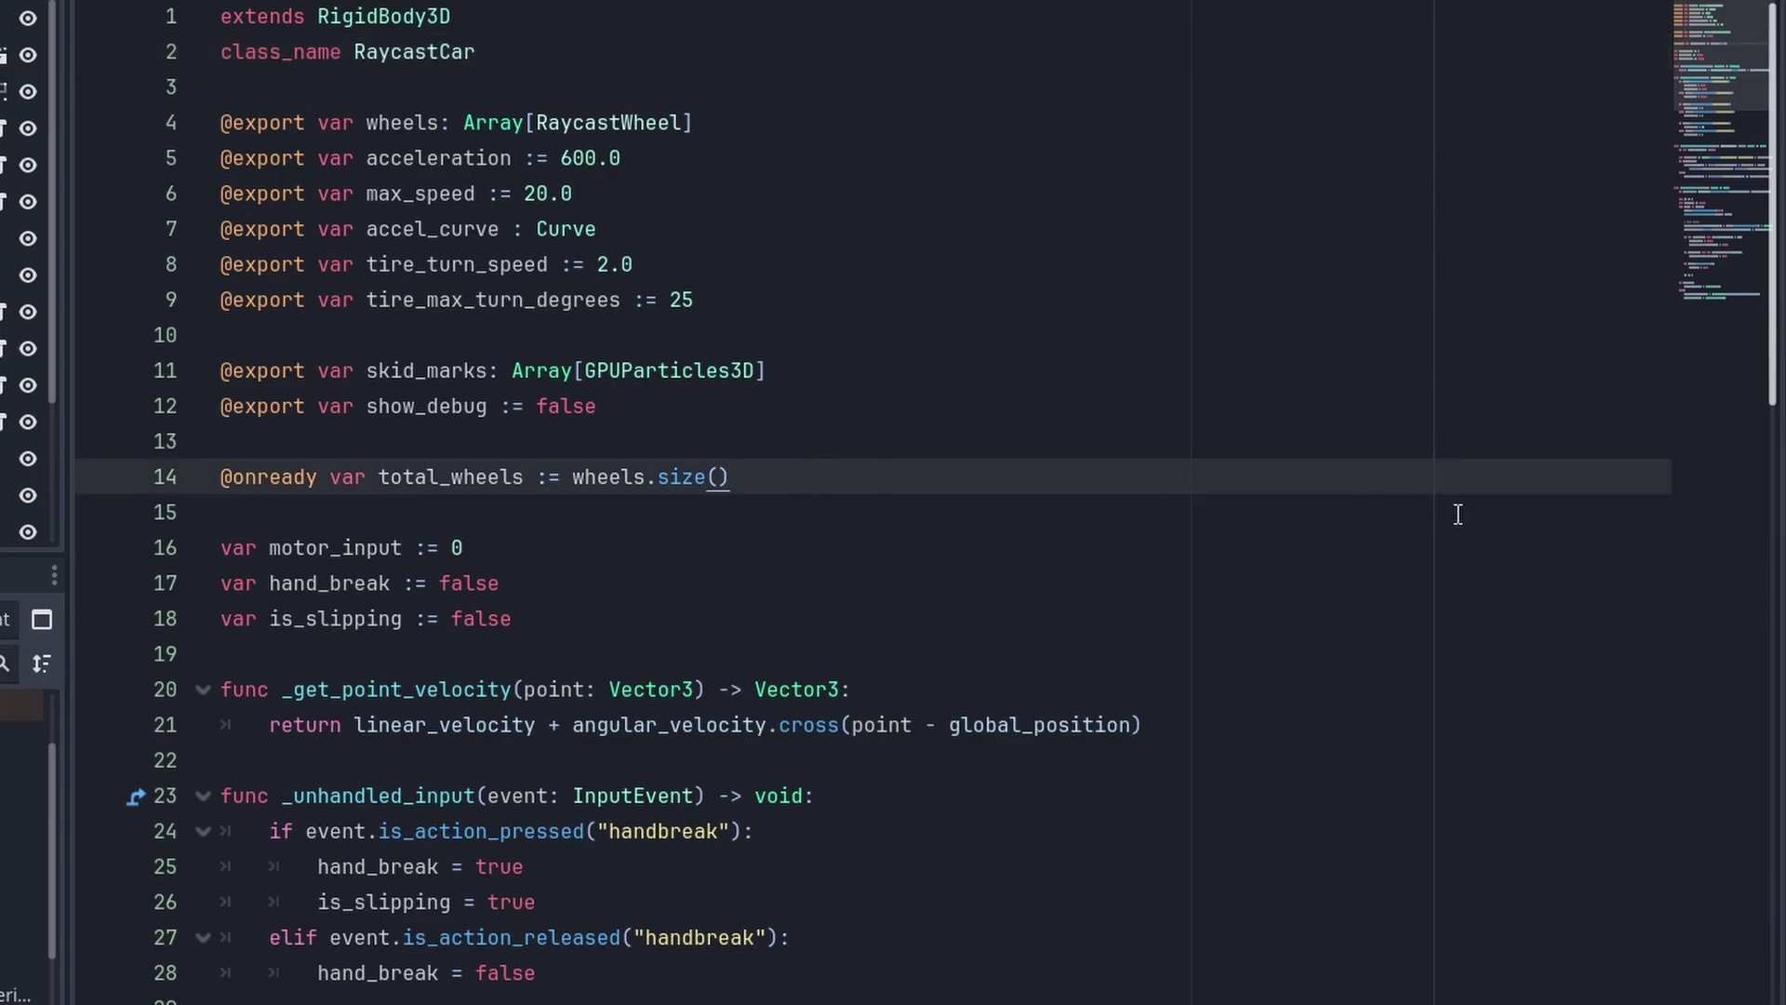
Step: In _physics_process, highlight the wheel parameter, the apply_wheel_physics and steering calls, and the skid-marks block
{"action": "scroll", "coordinate": [1458, 513], "scroll_direction": "down", "scroll_amount": 8}
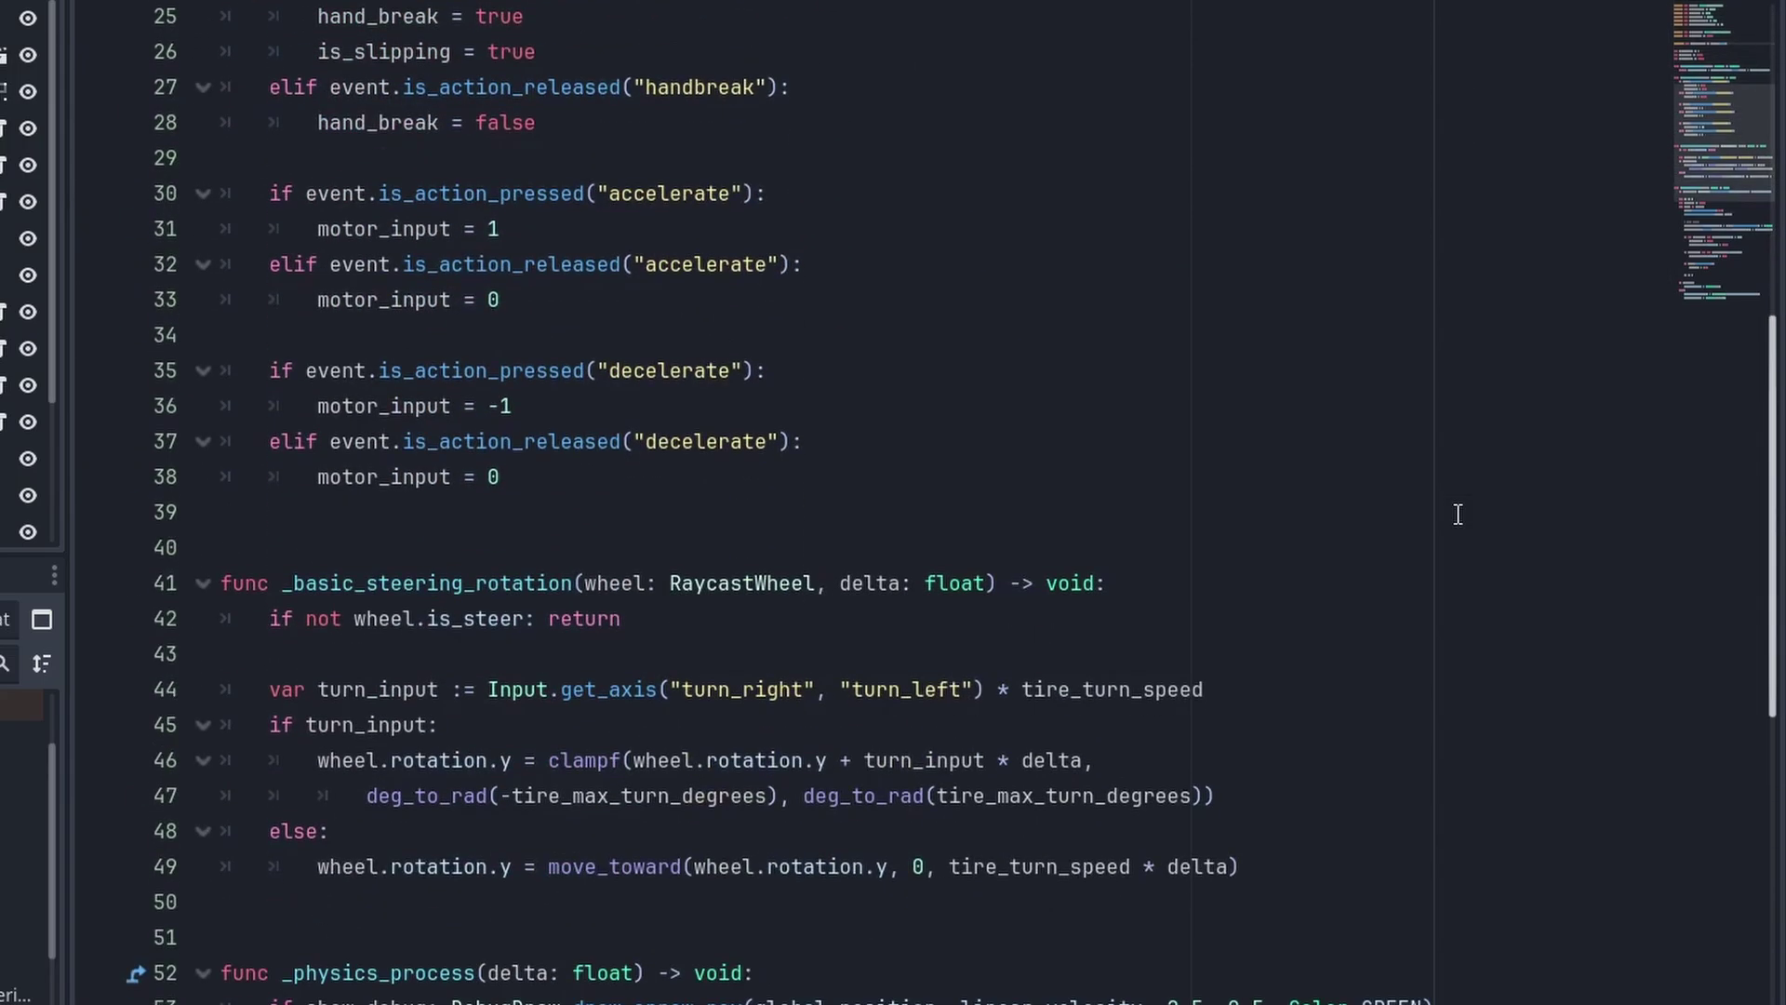
{"action": "scroll", "coordinate": [1458, 514], "scroll_direction": "down", "scroll_amount": 2}
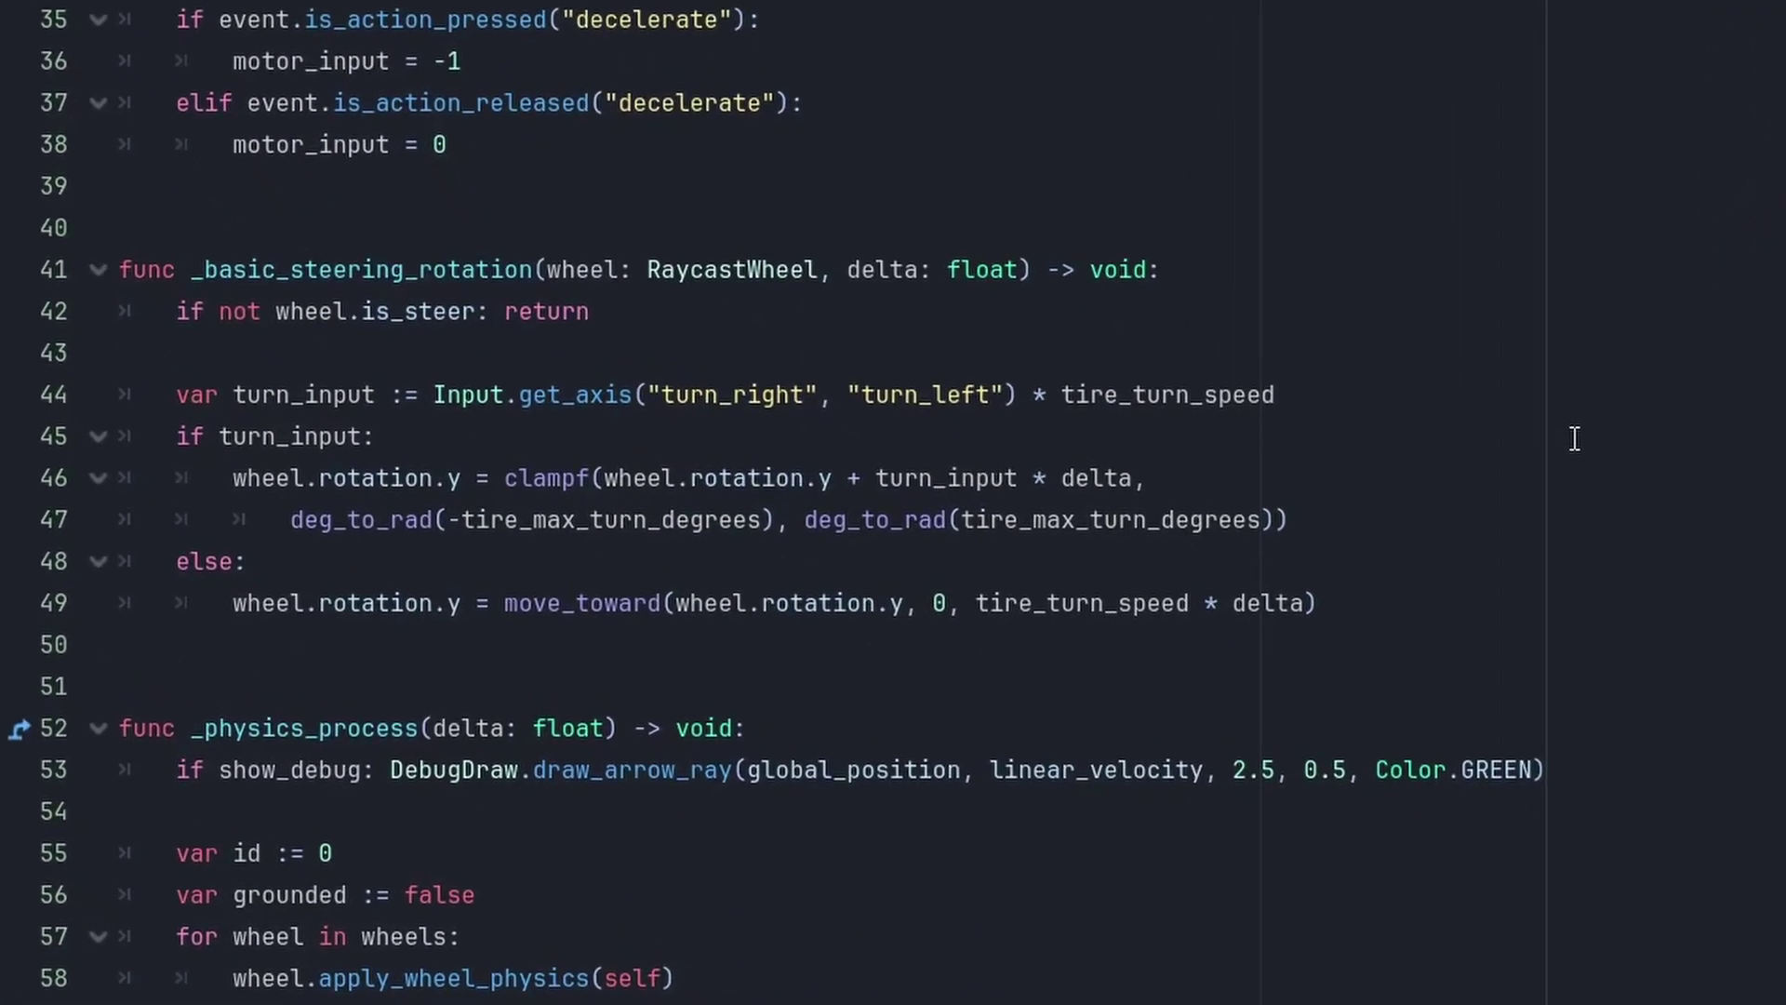
{"action": "double_click", "coordinate": [607, 269]}
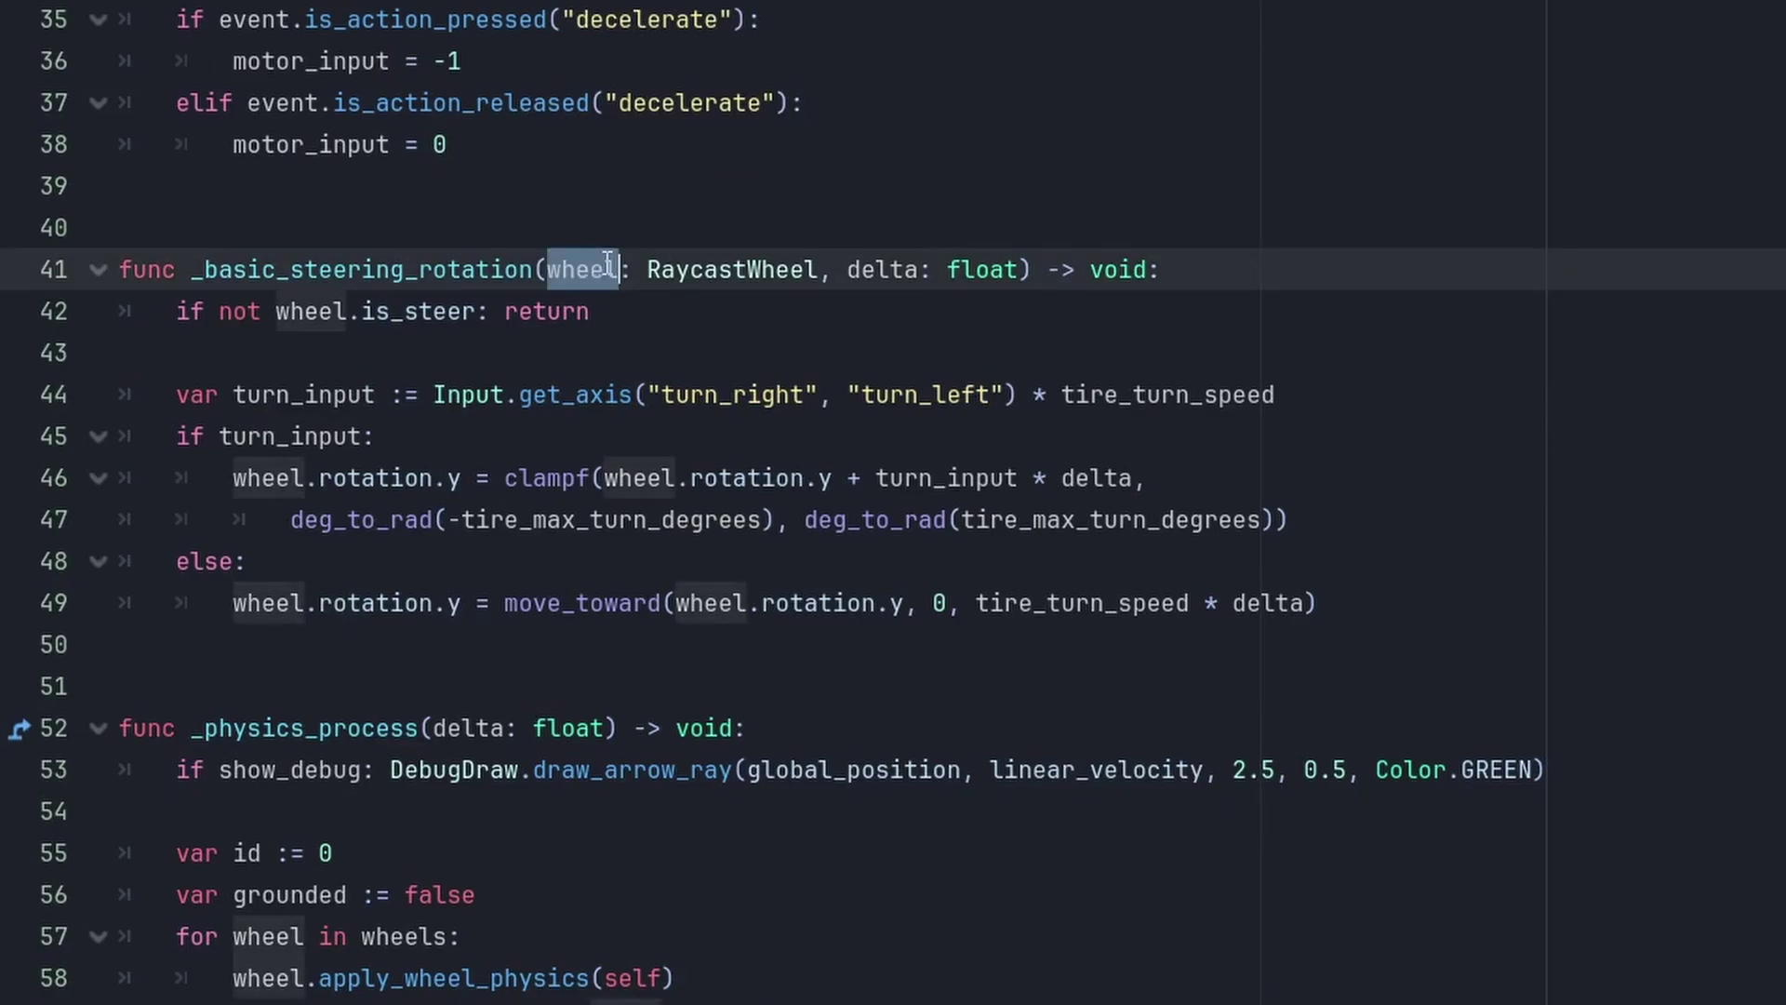
{"action": "left_click", "coordinate": [1432, 400]}
{"action": "scroll", "coordinate": [1547, 431], "scroll_direction": "down", "scroll_amount": 4}
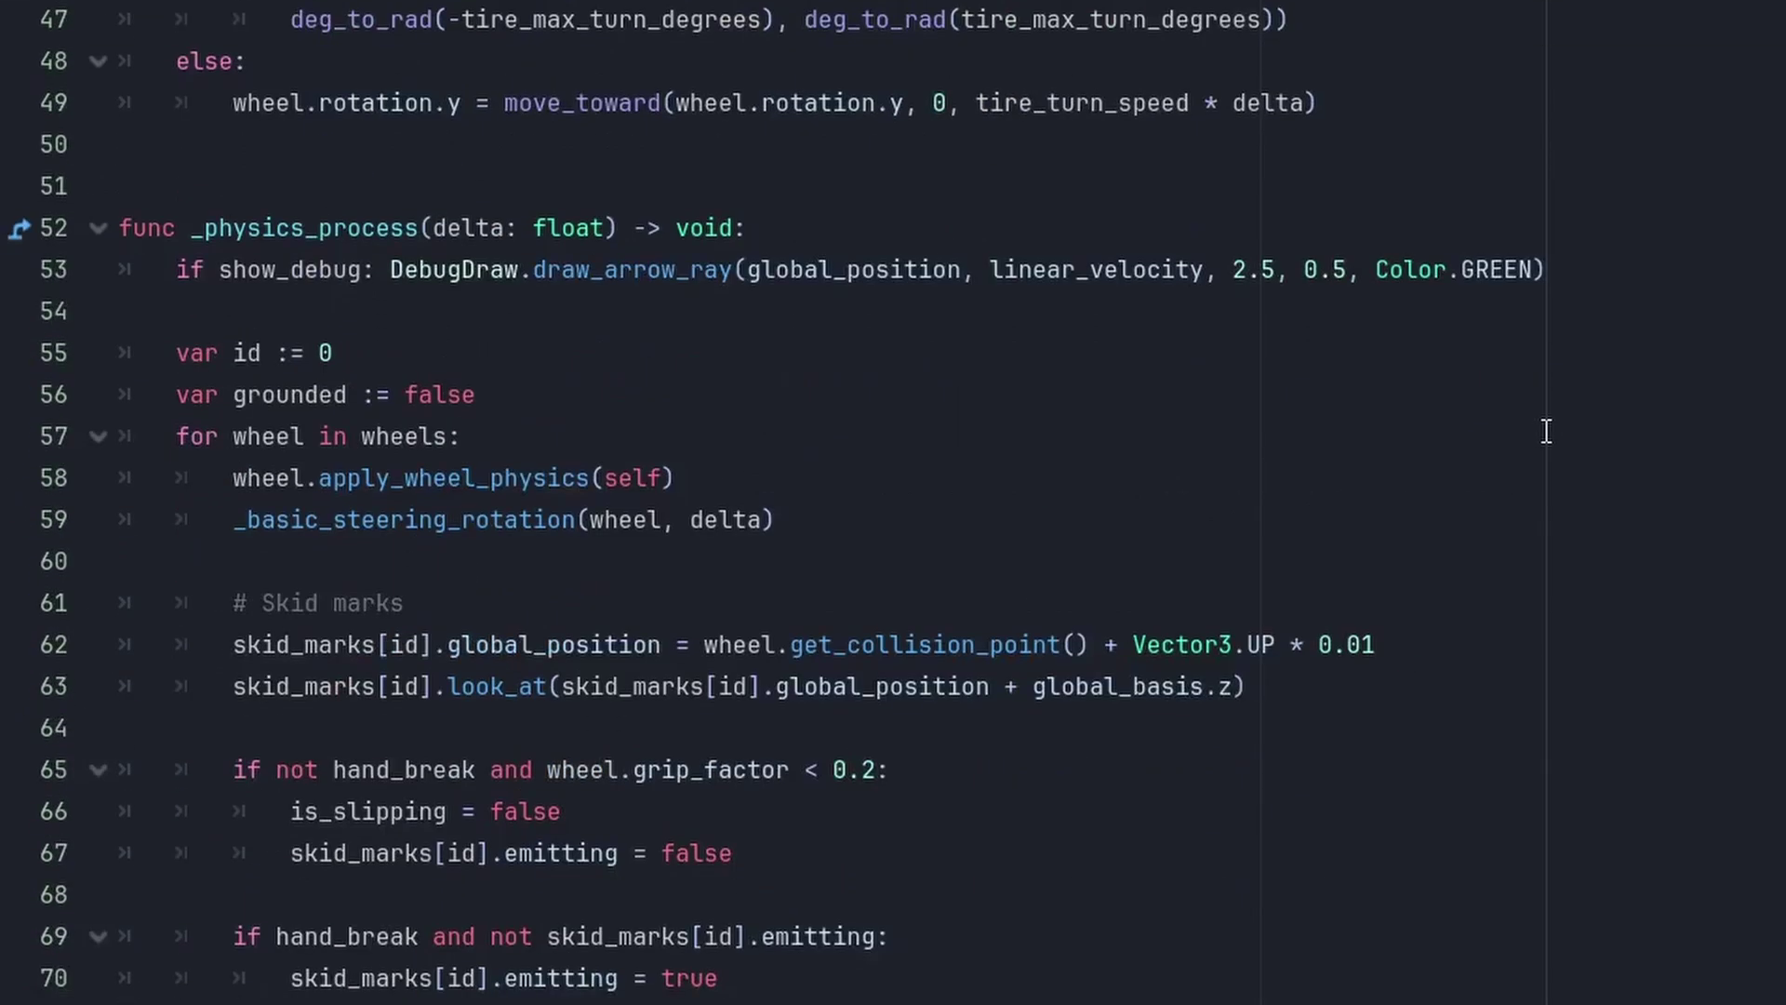
{"action": "scroll", "coordinate": [1546, 430], "scroll_direction": "down", "scroll_amount": 1}
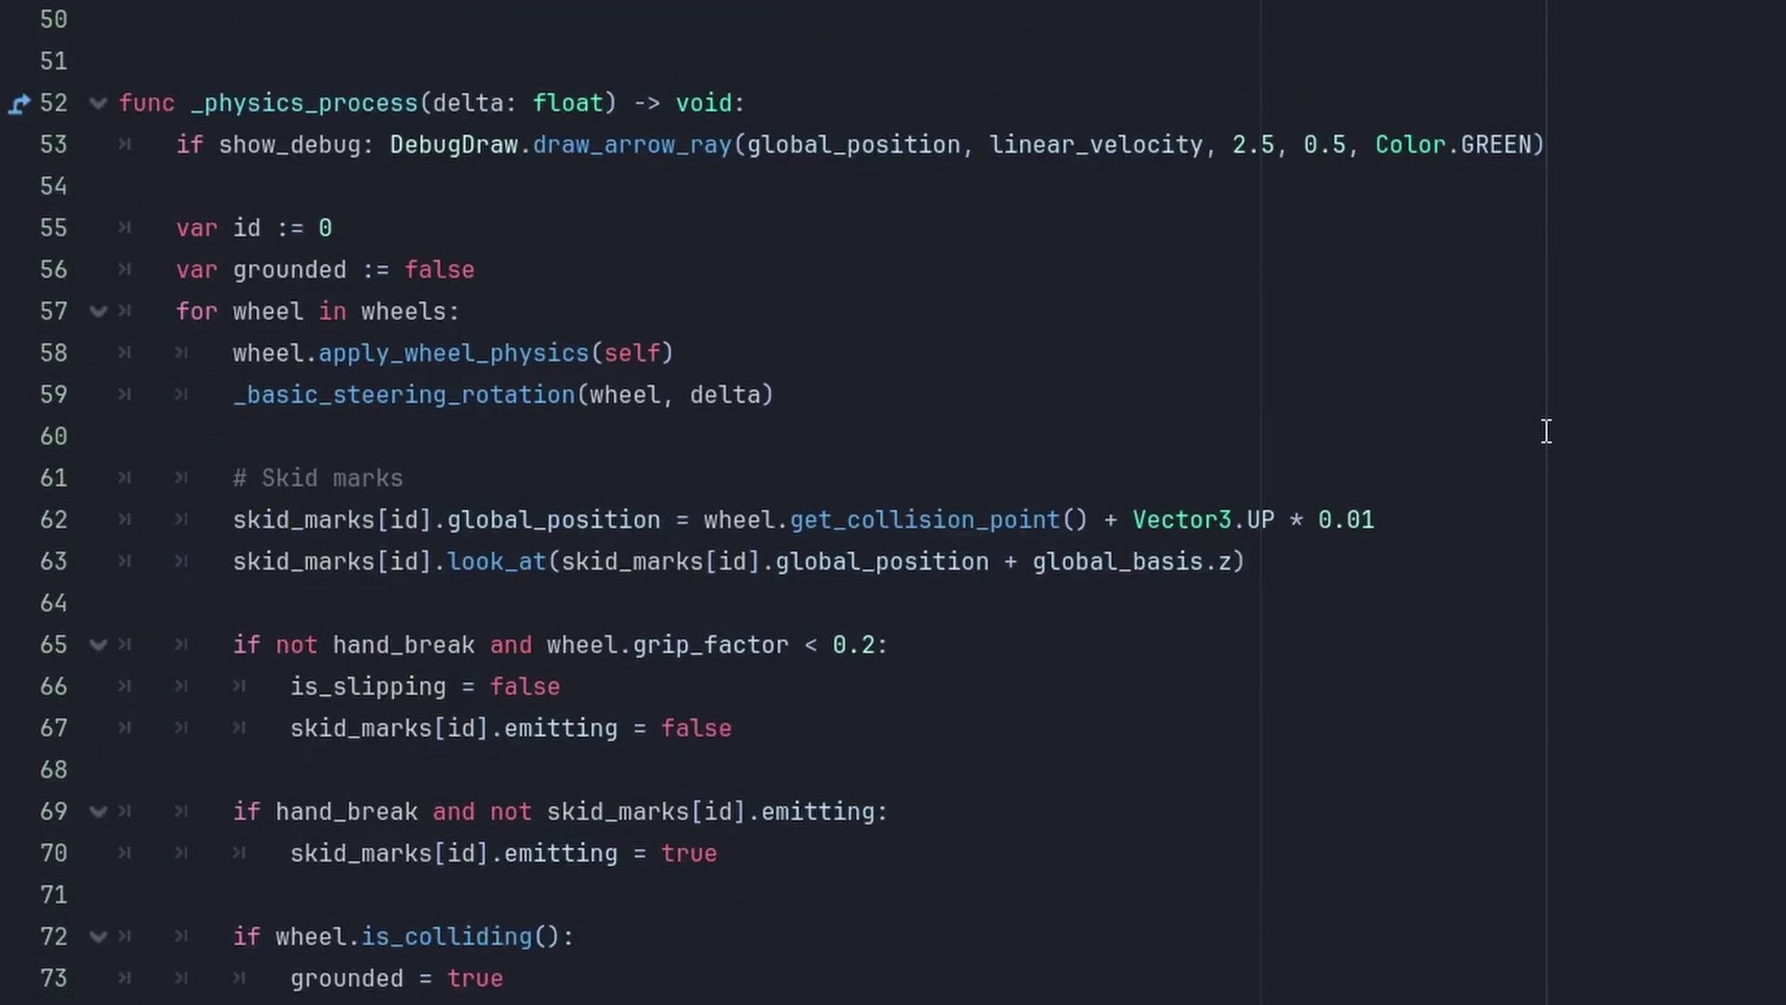
{"action": "left_click", "coordinate": [719, 348]}
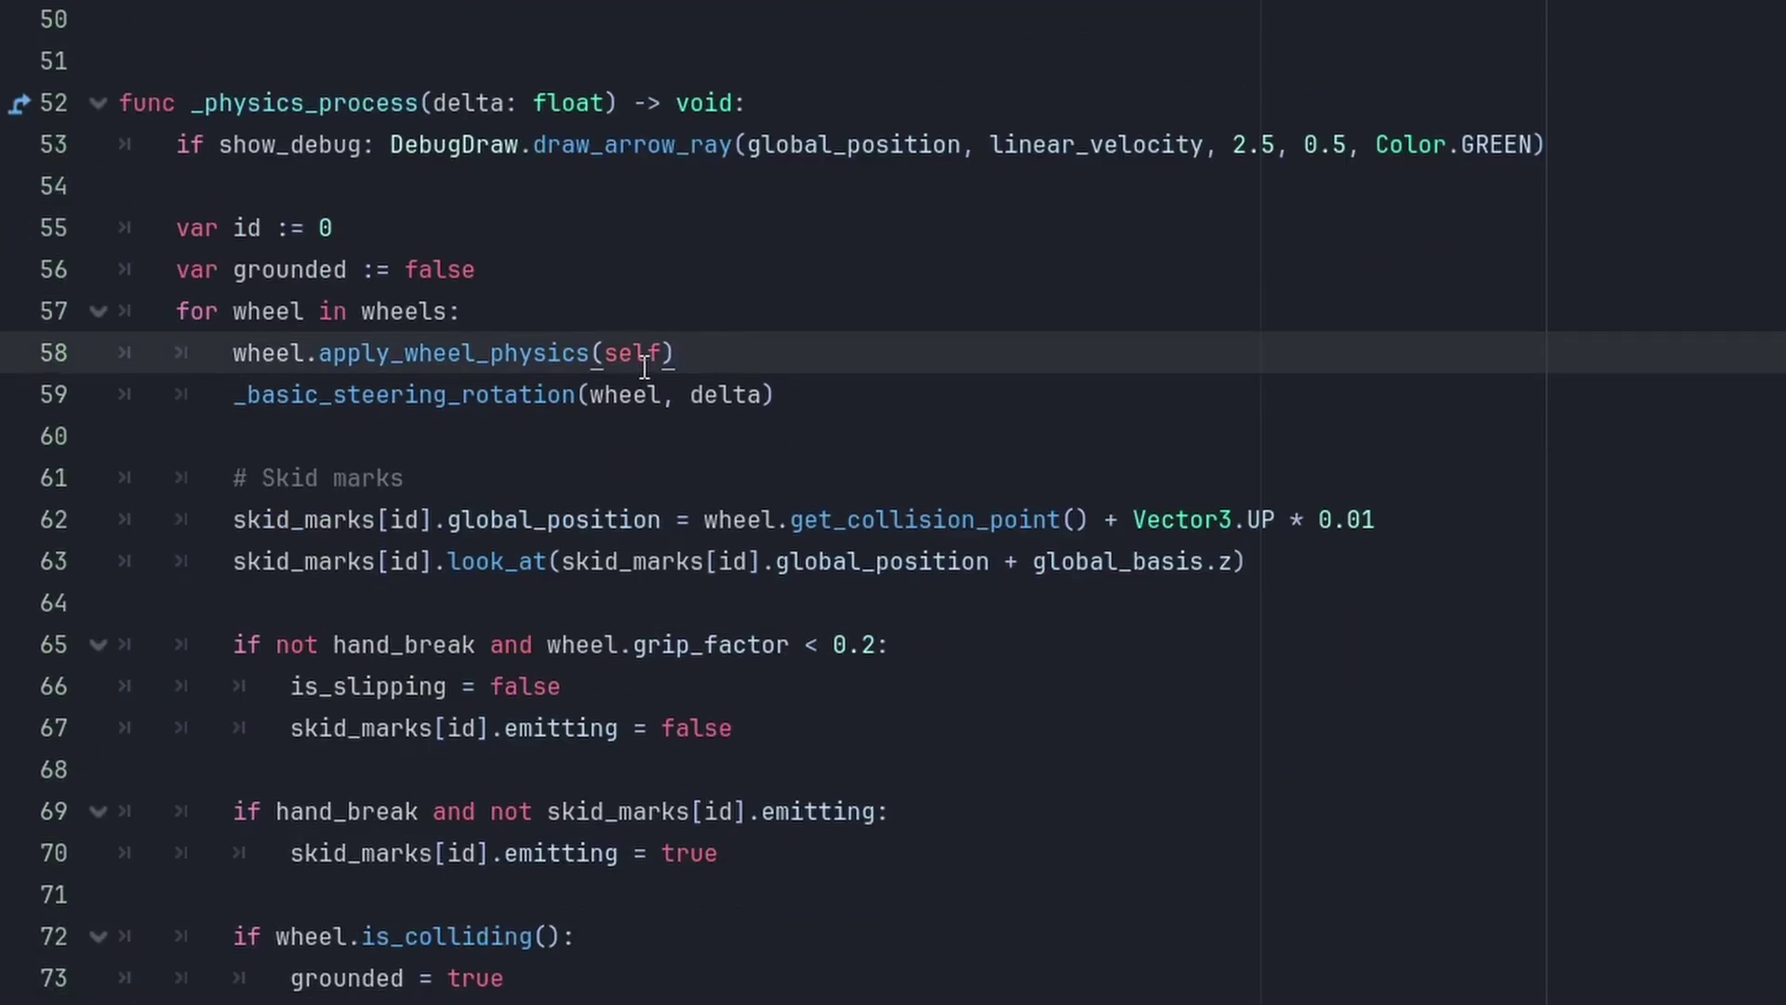
{"action": "left_click", "coordinate": [834, 402]}
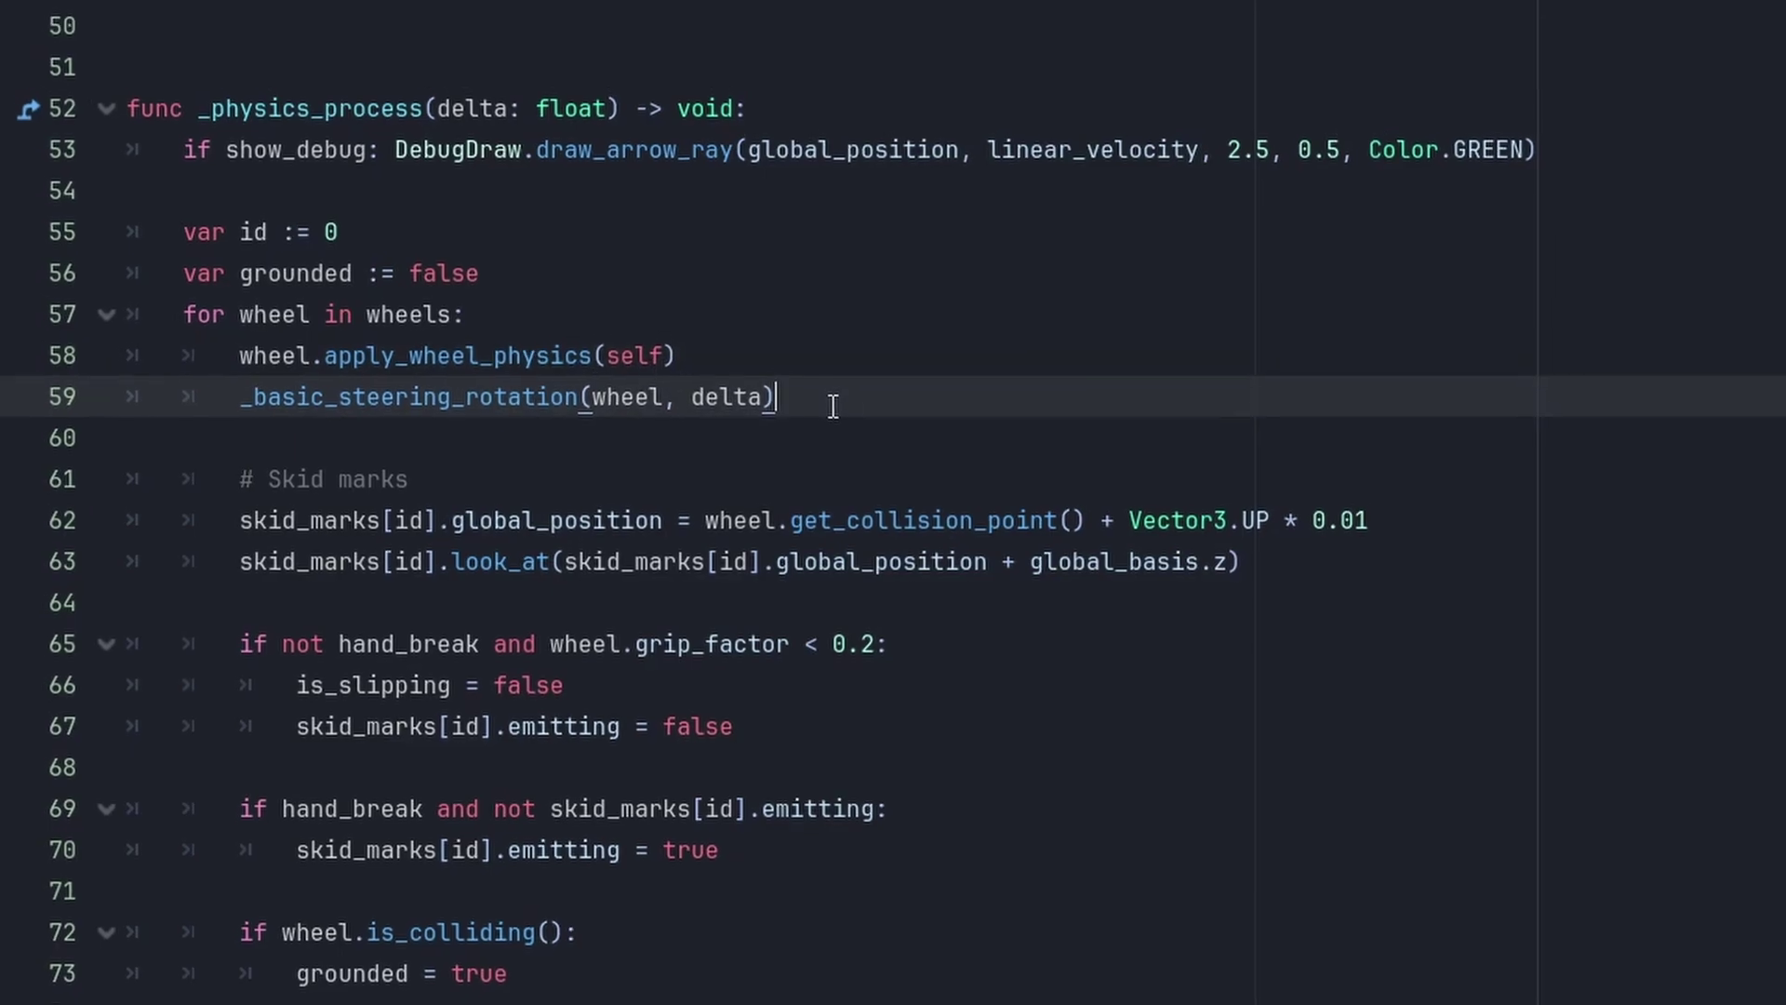
{"action": "left_click_drag", "start_coordinate": [691, 891], "coordinate": [239, 498]}
{"action": "left_click", "coordinate": [884, 491]}
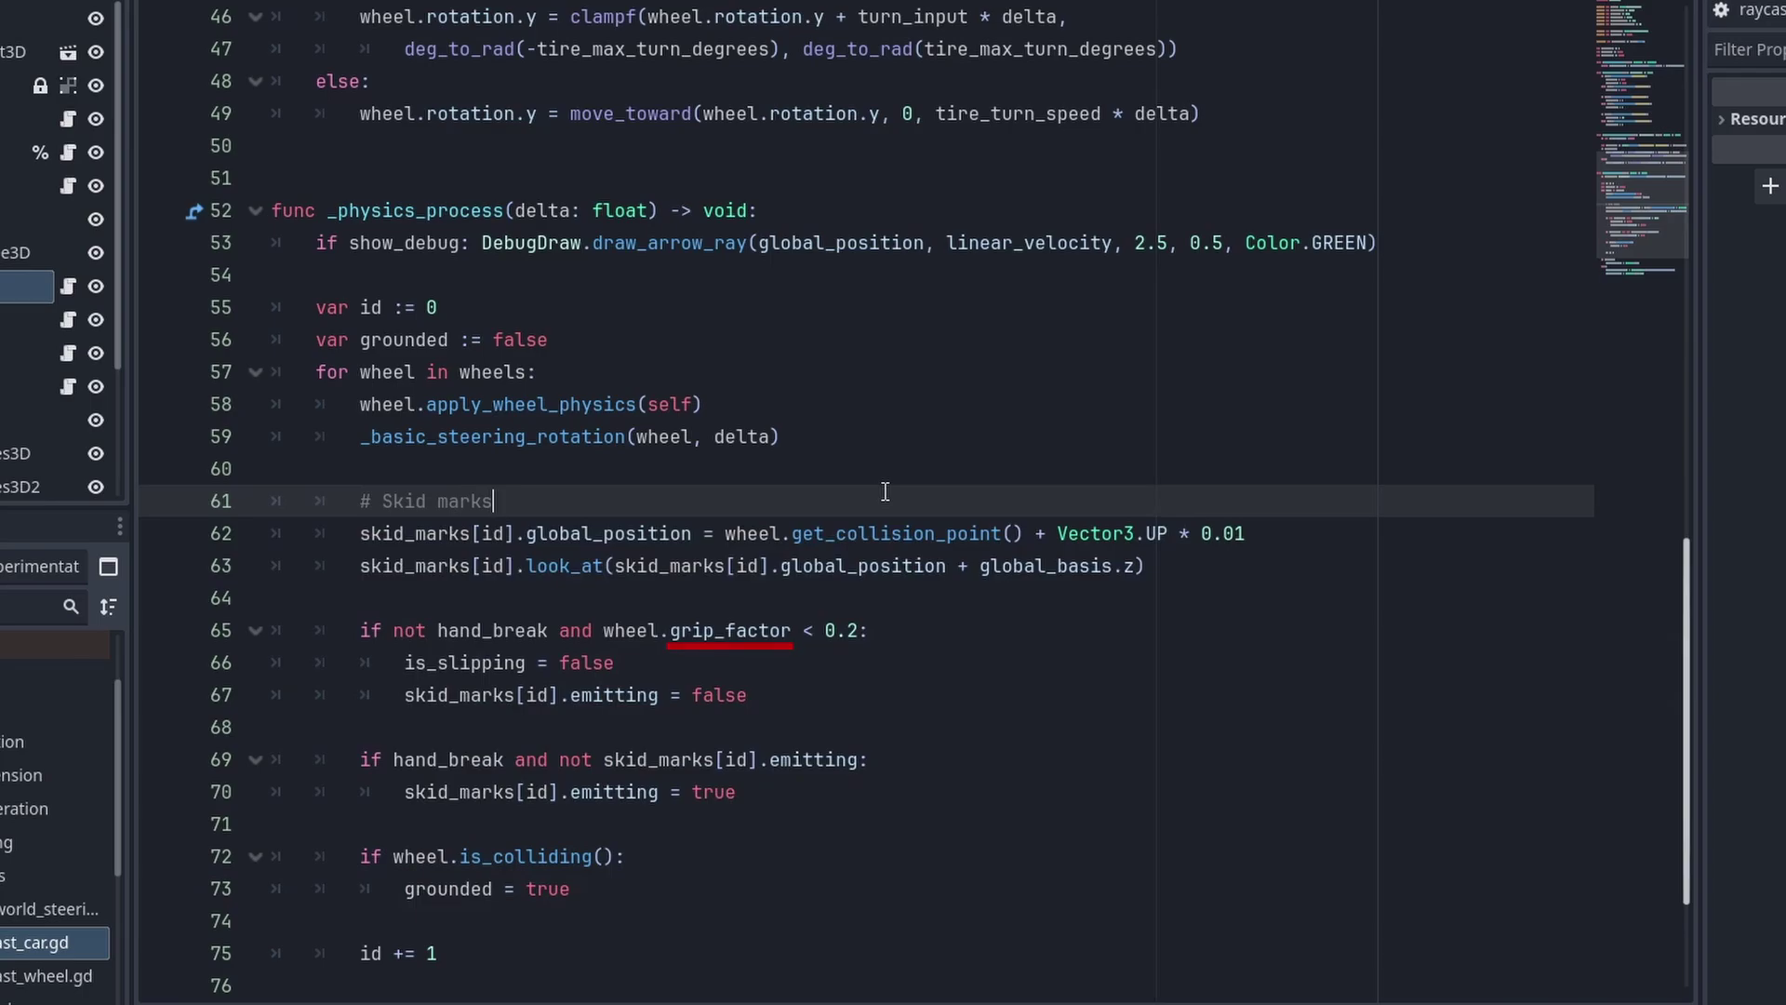
Step: Save and run the game with F5, then accelerate and turn hard into a skid
{"action": "key", "text": "F5"}
{"action": "key", "text": "a"}
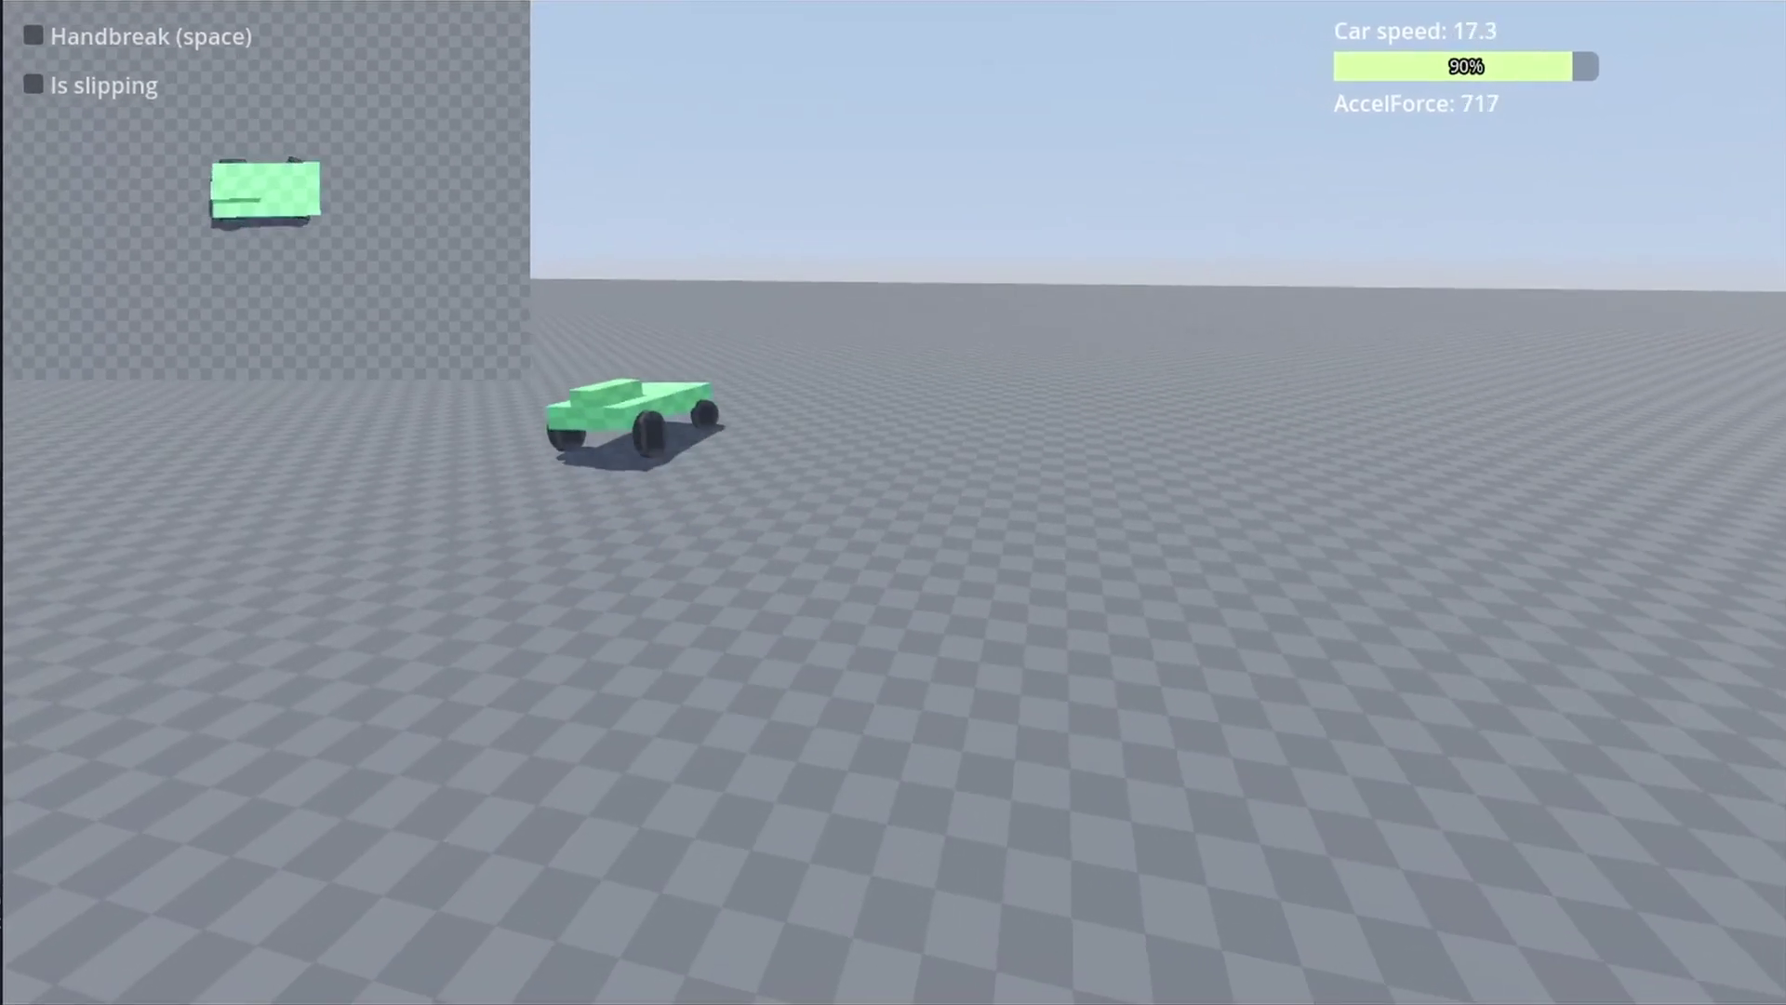
{"action": "key", "text": "a"}
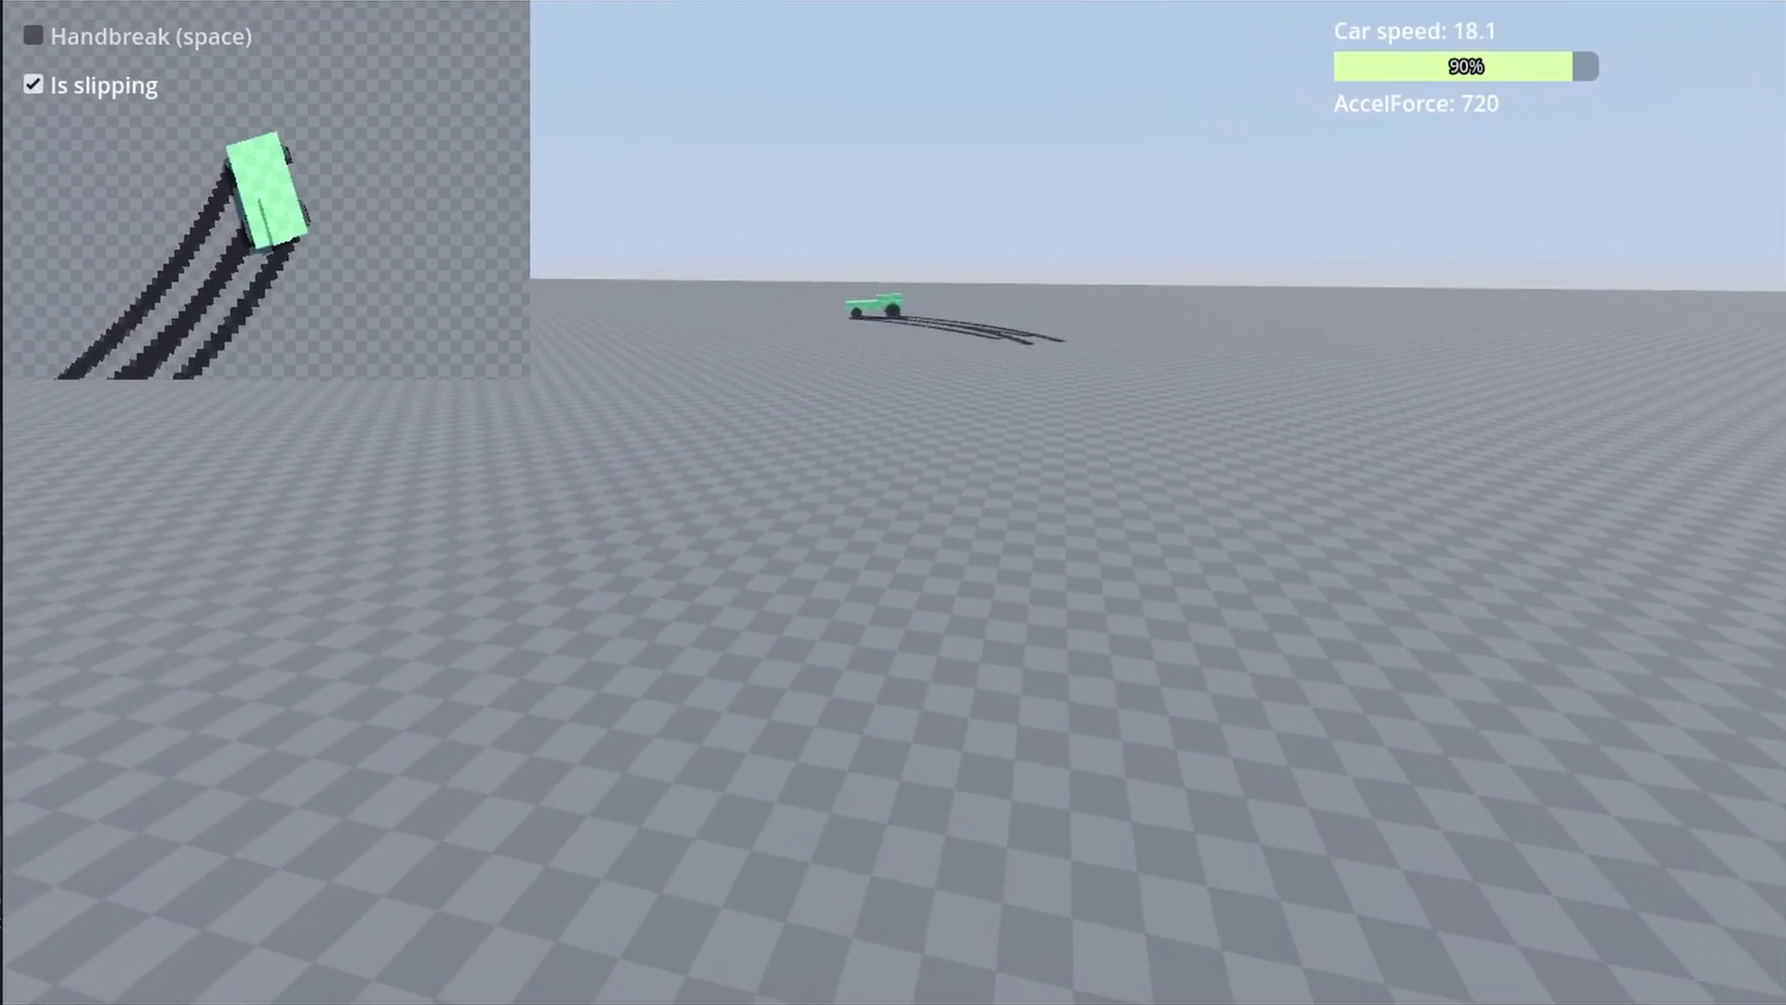
Step: Enable debug drawing on all four wheels, rerun the Car scene and drift with the handbrake
{"action": "left_click", "coordinate": [186, 423]}
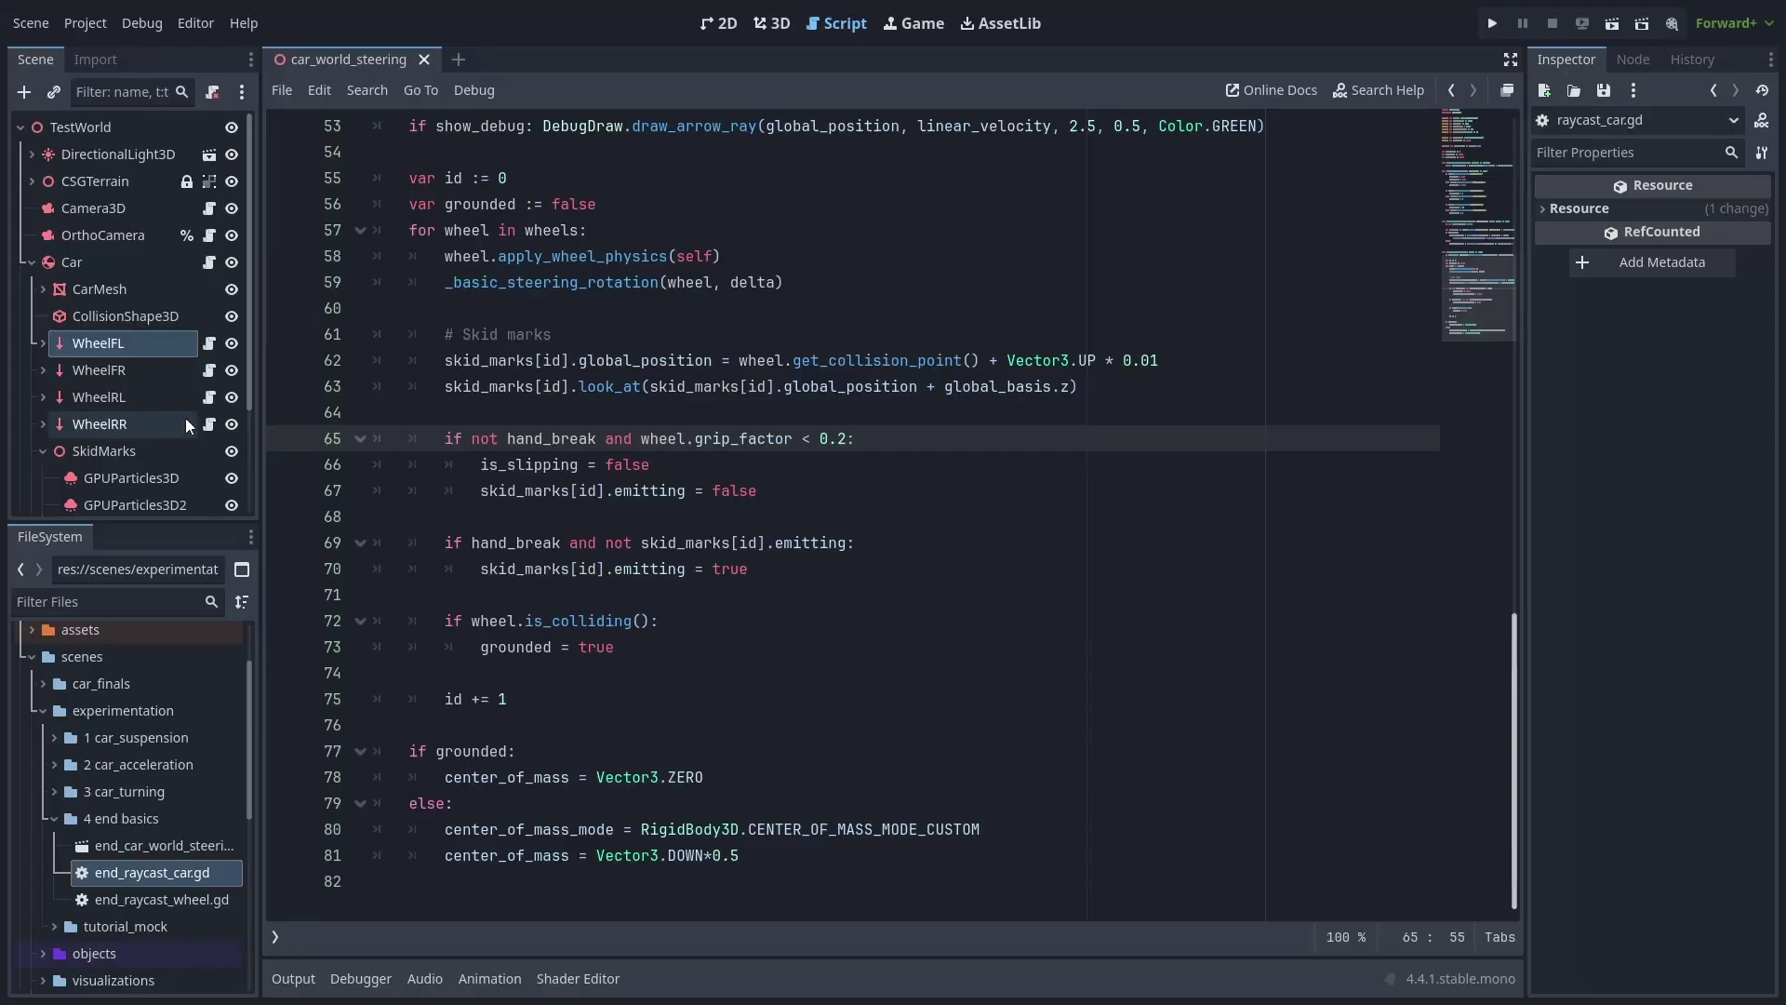
{"action": "left_click", "coordinate": [140, 343], "text": "shift"}
{"action": "left_click", "coordinate": [1666, 398]}
{"action": "left_click", "coordinate": [72, 262]}
{"action": "left_click", "coordinate": [1661, 443]}
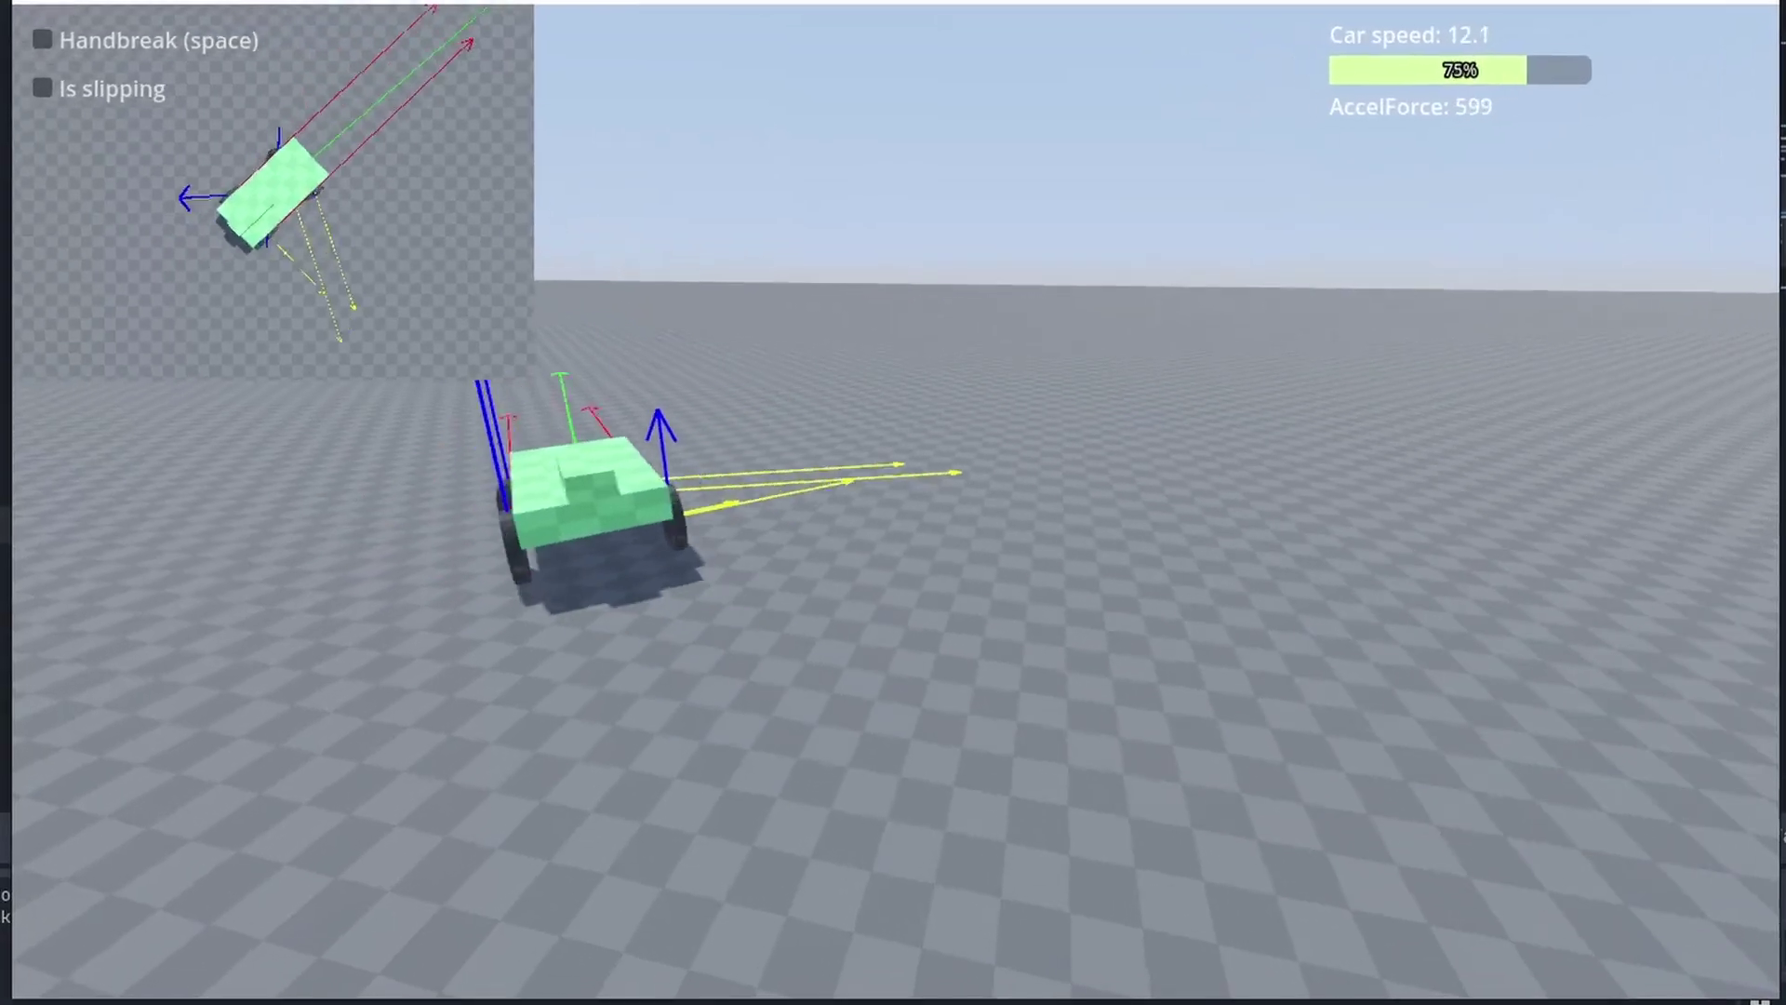
{"action": "key", "text": "space"}
{"action": "key", "text": "space"}
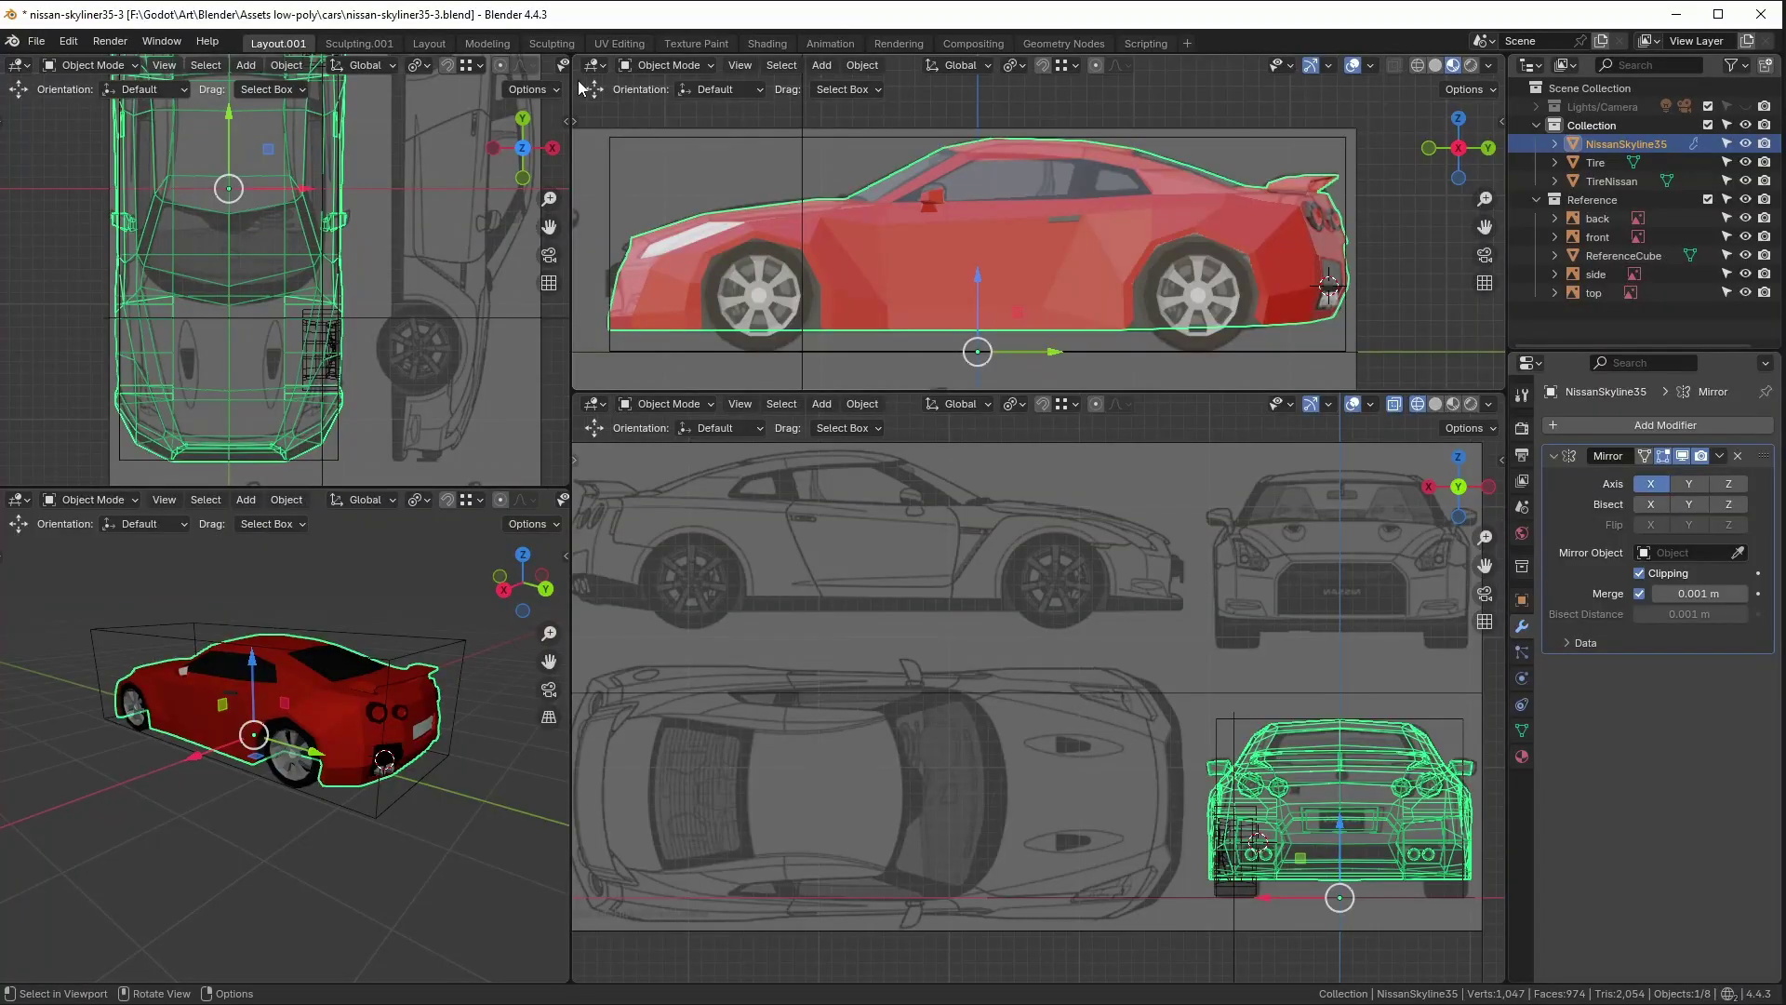
Step: Switch Blender to the UV Editing workspace and orbit to the Nissan's front
{"action": "left_click", "coordinate": [615, 43]}
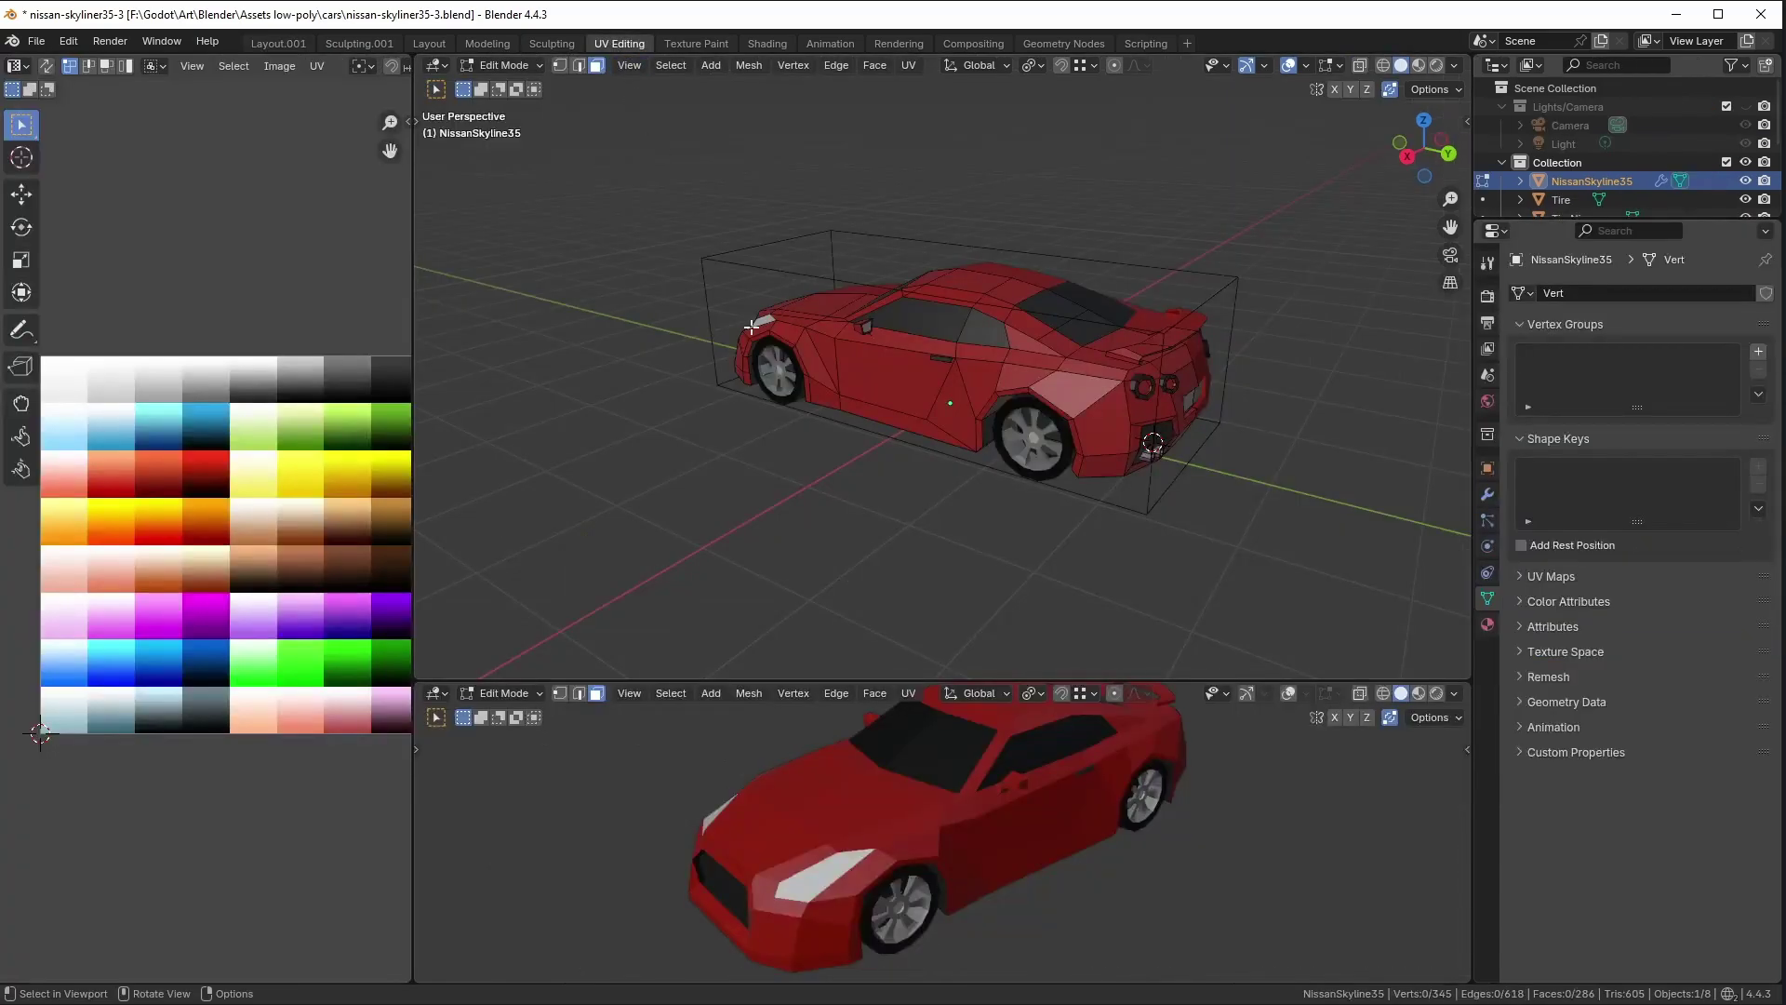
{"action": "middle_click_drag", "start_coordinate": [853, 409], "coordinate": [1056, 403]}
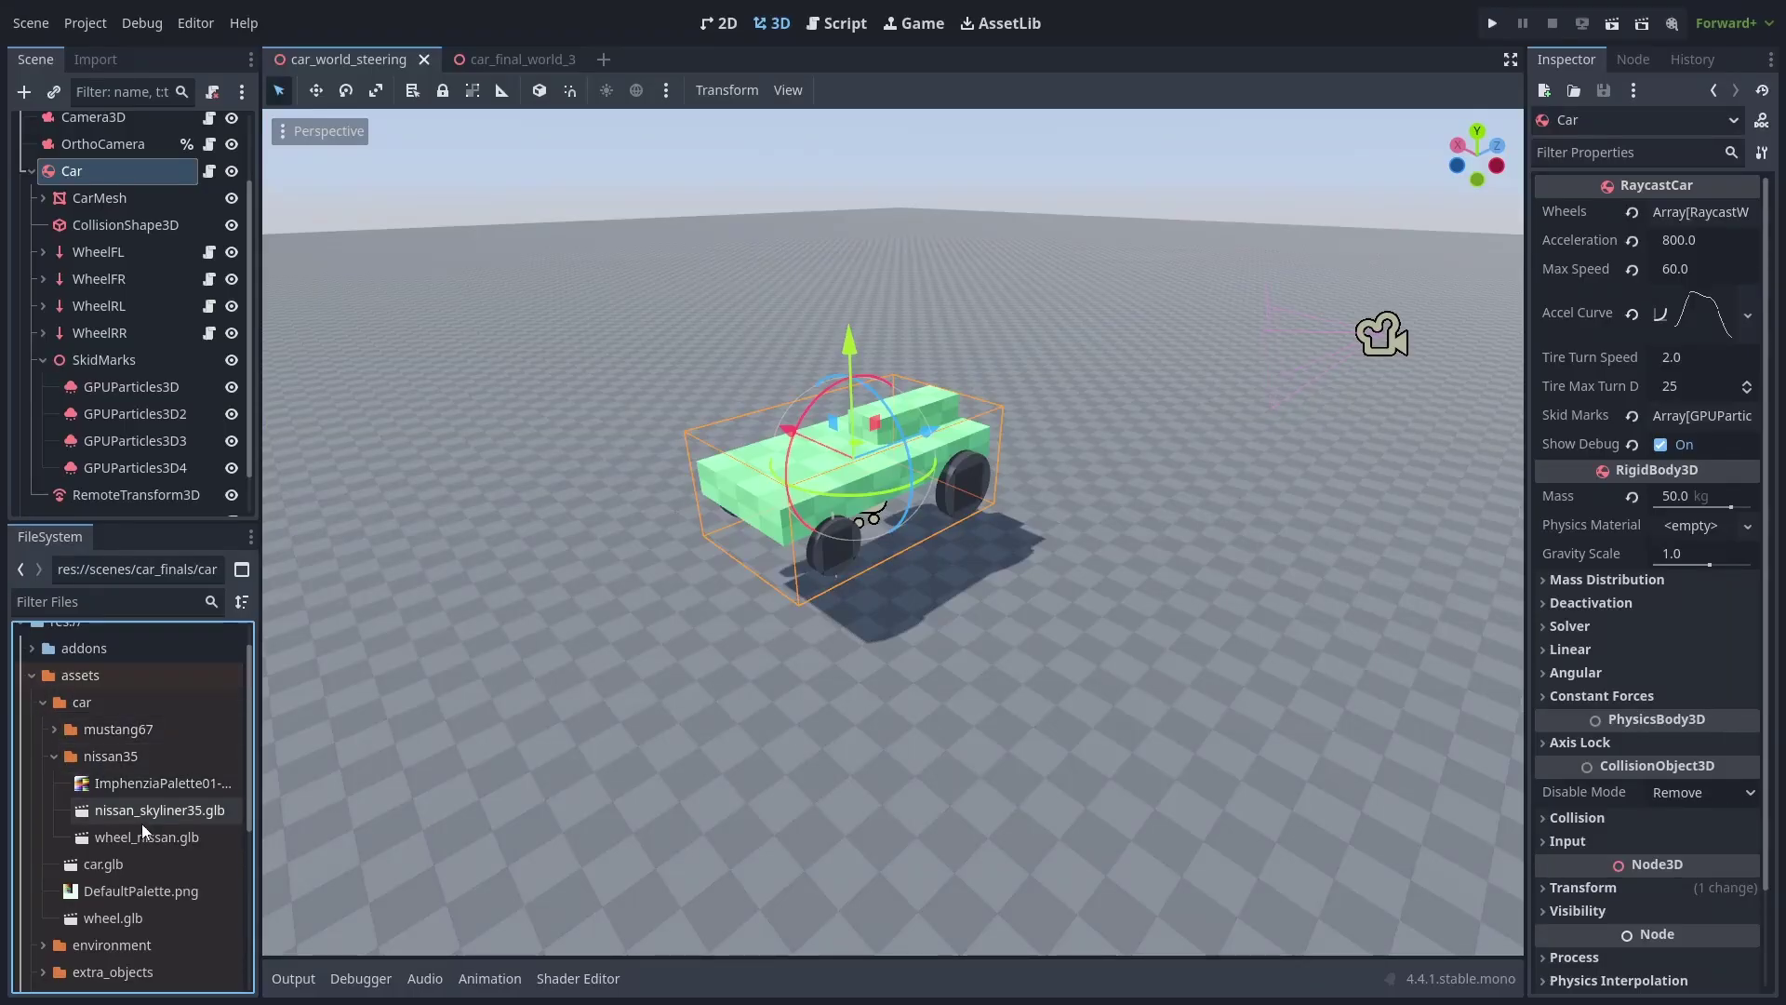
Step: Add nissan_skyliner35.glb to the scene, seat it on the chassis and rotate it 180°
{"action": "left_click", "coordinate": [173, 814]}
{"action": "left_click_drag", "start_coordinate": [173, 816], "coordinate": [149, 177]}
{"action": "scroll", "coordinate": [923, 423], "scroll_direction": "up", "scroll_amount": 5}
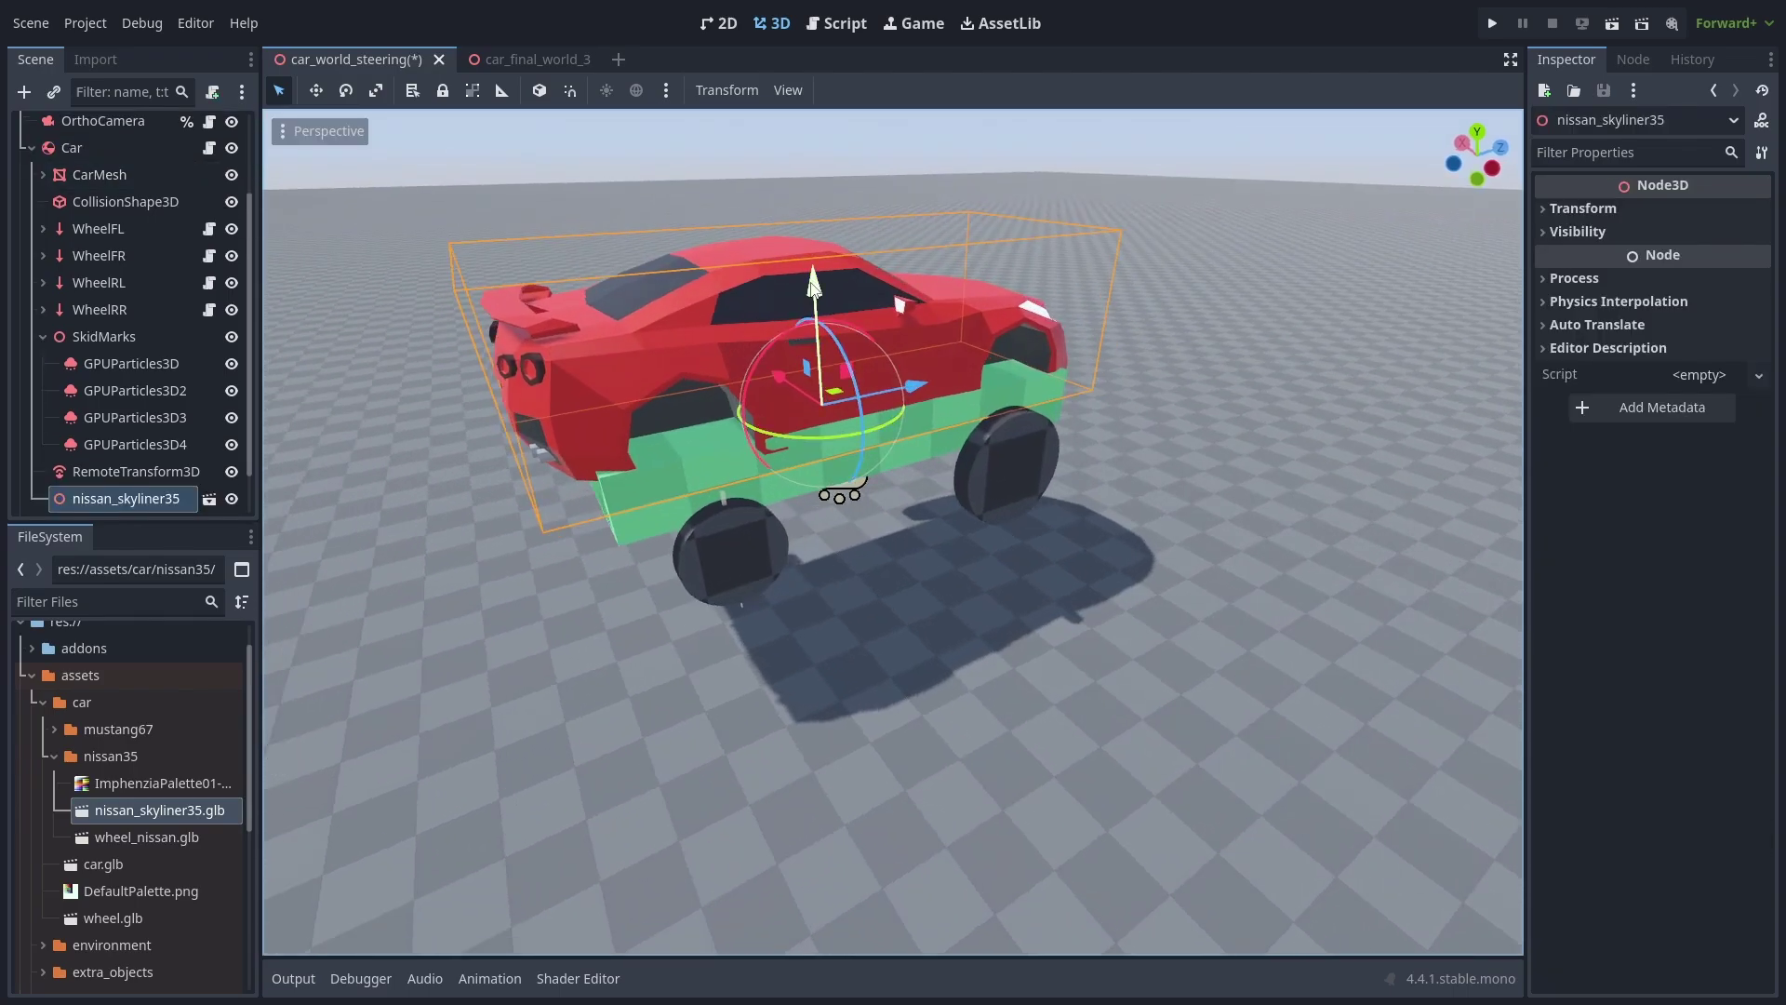
{"action": "left_click_drag", "start_coordinate": [812, 284], "coordinate": [831, 382]}
{"action": "left_click_drag", "start_coordinate": [815, 499], "coordinate": [886, 275]}
{"action": "mouse_move", "coordinate": [820, 342]}
{"action": "left_mouse_down"}
{"action": "mouse_move", "coordinate": [829, 314]}
{"action": "mouse_move", "coordinate": [839, 327]}
{"action": "left_mouse_up"}
Step: Attach a wheel_nissan.glb model to WheelFL, WheelFR, WheelRL and WheelRR
{"action": "left_click_drag", "start_coordinate": [116, 836], "coordinate": [144, 231]}
{"action": "left_click_drag", "start_coordinate": [158, 838], "coordinate": [108, 438]}
{"action": "middle_click_drag", "start_coordinate": [610, 456], "coordinate": [646, 465]}
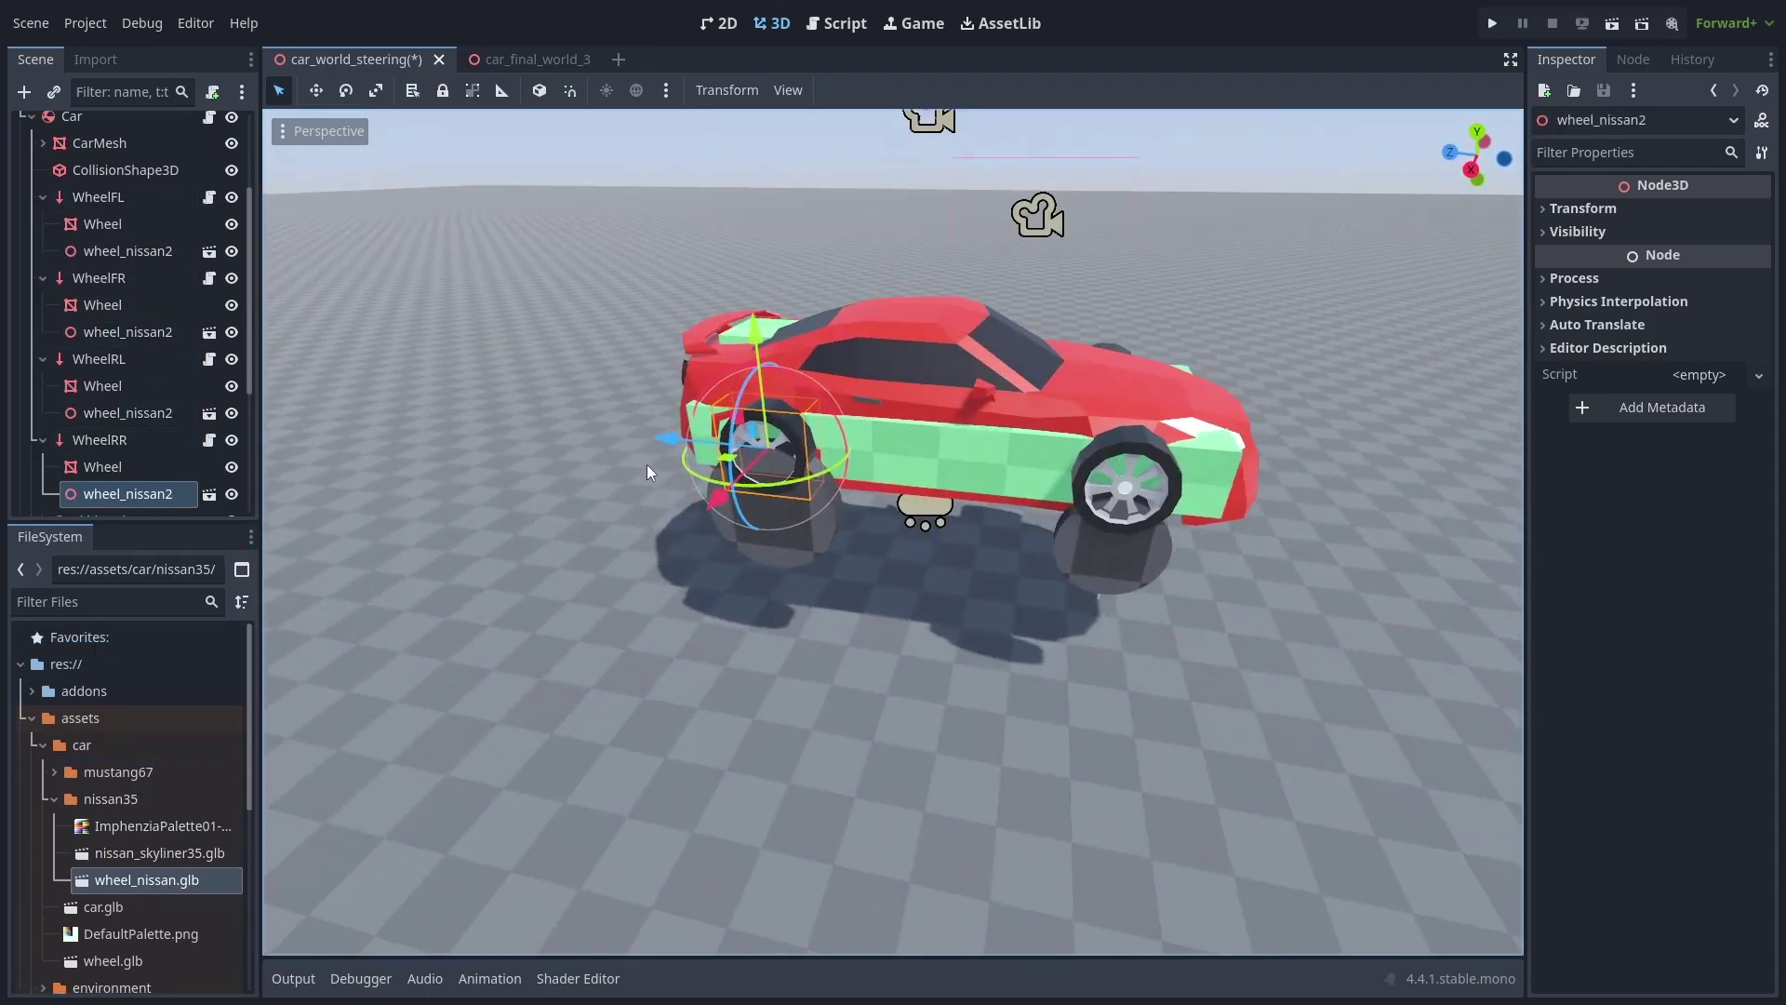
Step: Hide the green CarMesh body and the four grey placeholder wheels
{"action": "left_click", "coordinate": [232, 143]}
{"action": "left_click", "coordinate": [232, 225]}
{"action": "left_click", "coordinate": [232, 305]}
{"action": "left_click", "coordinate": [231, 386]}
{"action": "left_click", "coordinate": [232, 467]}
Step: In a flat side view, slide WheelFL and WheelFR along the car and lower them slightly
{"action": "middle_click_drag", "start_coordinate": [1070, 456], "coordinate": [372, 445]}
{"action": "left_click", "coordinate": [102, 446]}
{"action": "left_click", "coordinate": [127, 198]}
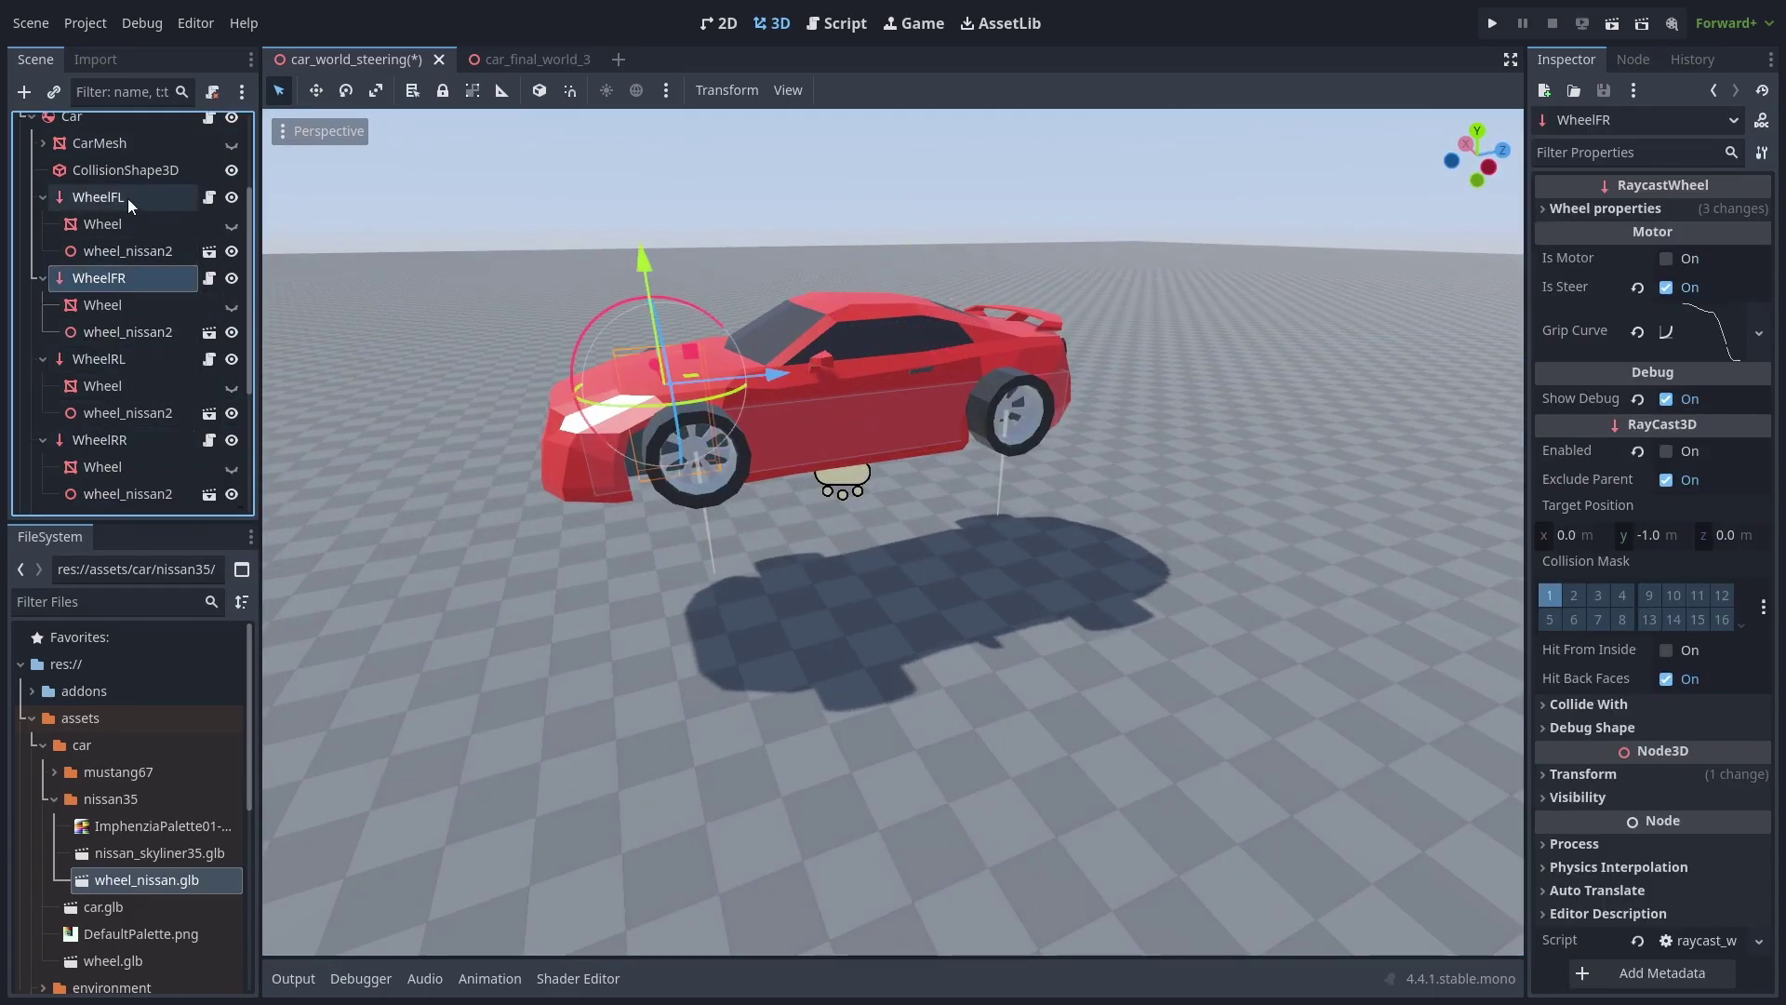
{"action": "left_click", "coordinate": [102, 278], "text": "ctrl"}
{"action": "left_click_drag", "start_coordinate": [792, 406], "coordinate": [845, 350]}
{"action": "scroll", "coordinate": [677, 437], "scroll_direction": "up", "scroll_amount": 5}
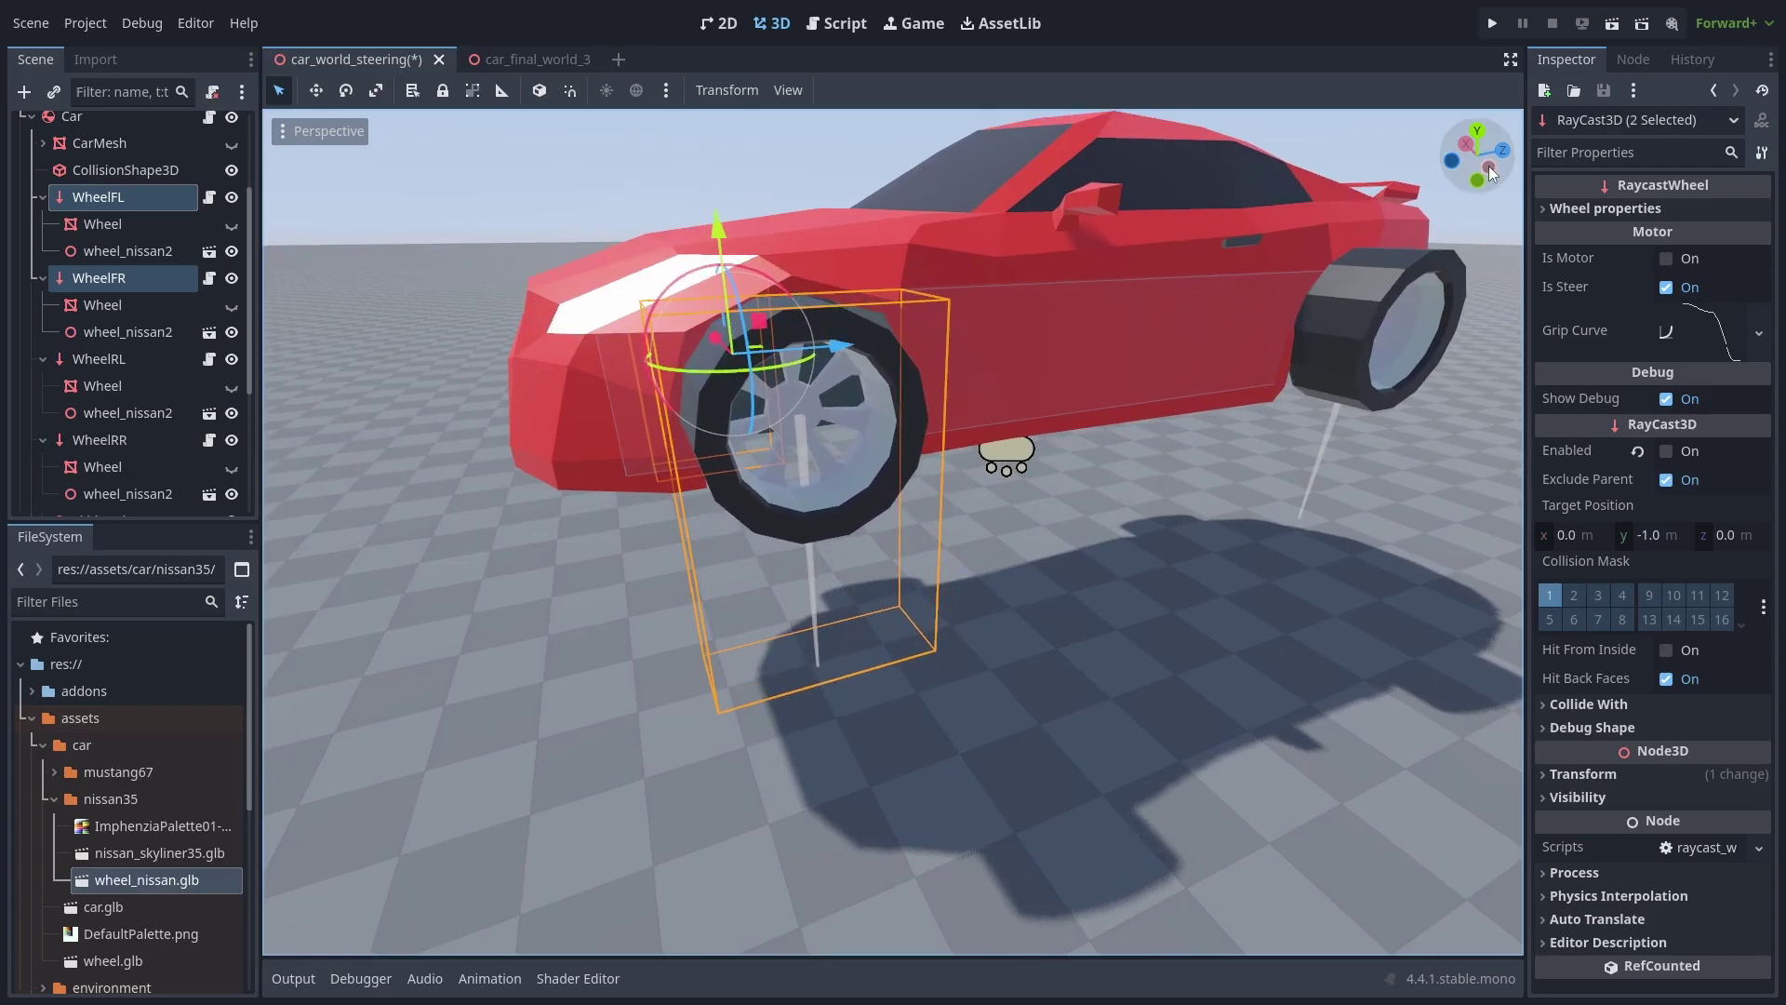
{"action": "key", "text": "ctrl+KP_3"}
{"action": "scroll", "coordinate": [815, 352], "scroll_direction": "up", "scroll_amount": 2}
{"action": "left_click_drag", "start_coordinate": [735, 265], "coordinate": [753, 275]}
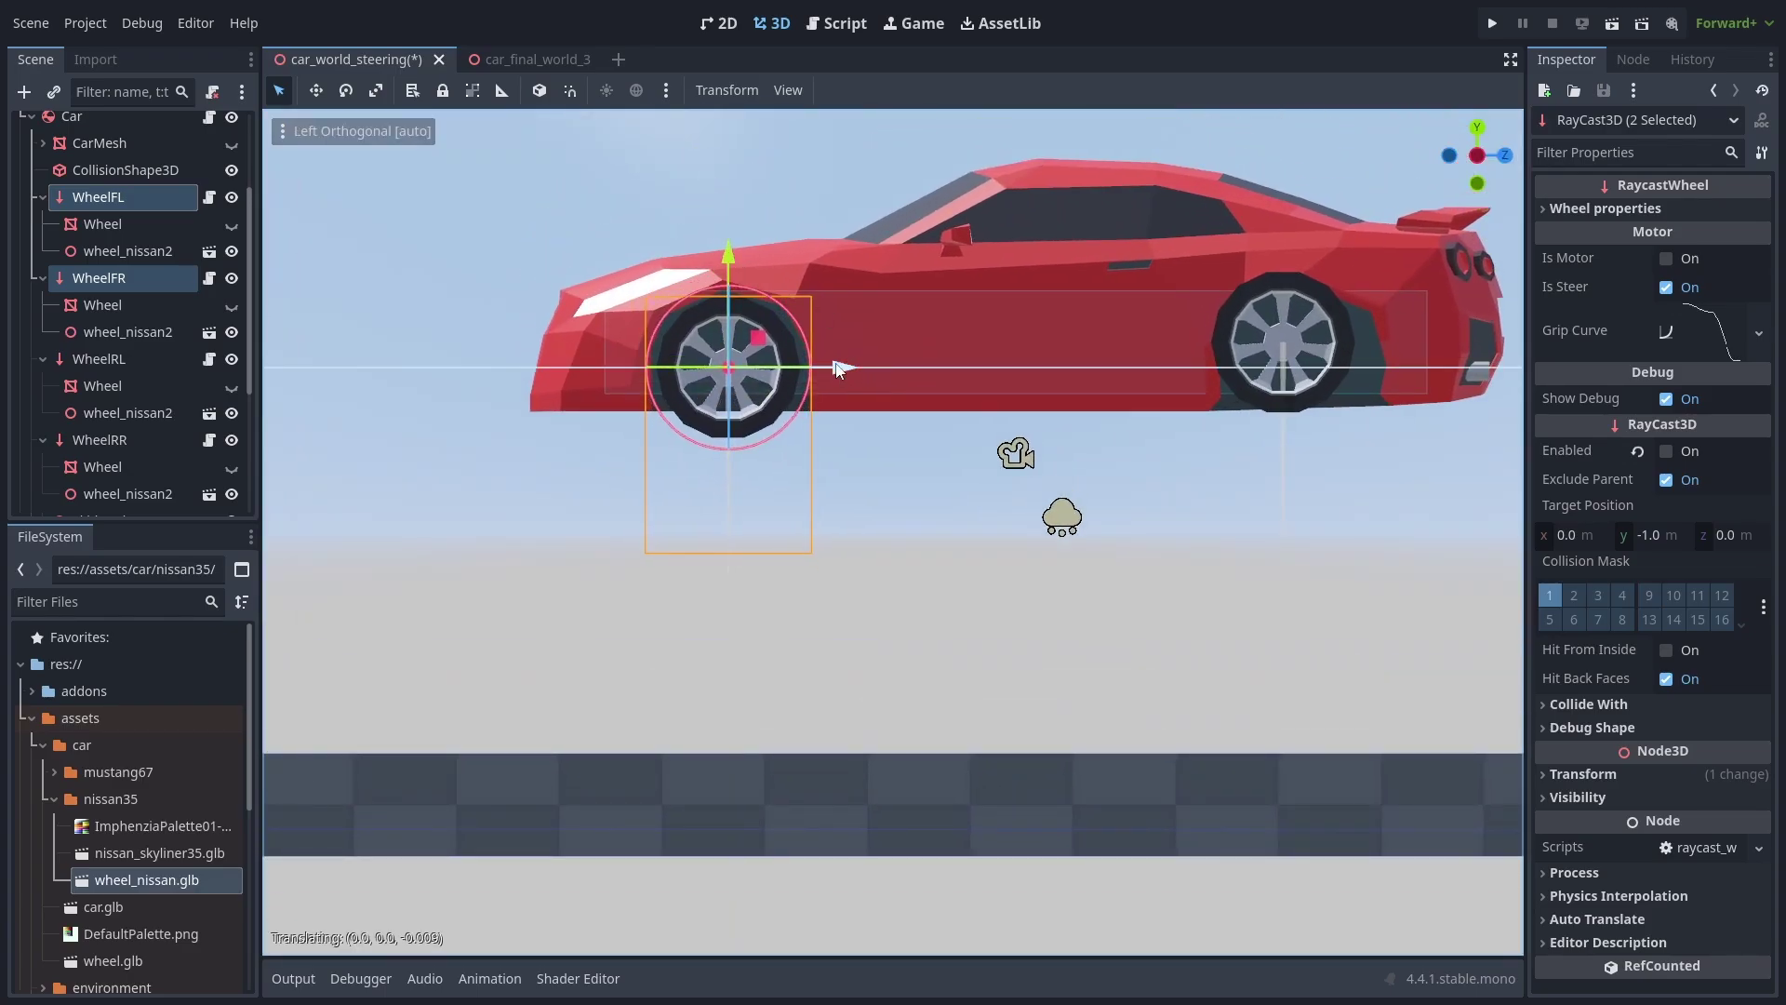
Step: Lower WheelRL and WheelRR into the rear wheel arch
{"action": "left_click", "coordinate": [99, 358]}
{"action": "left_click", "coordinate": [99, 440], "text": "shift"}
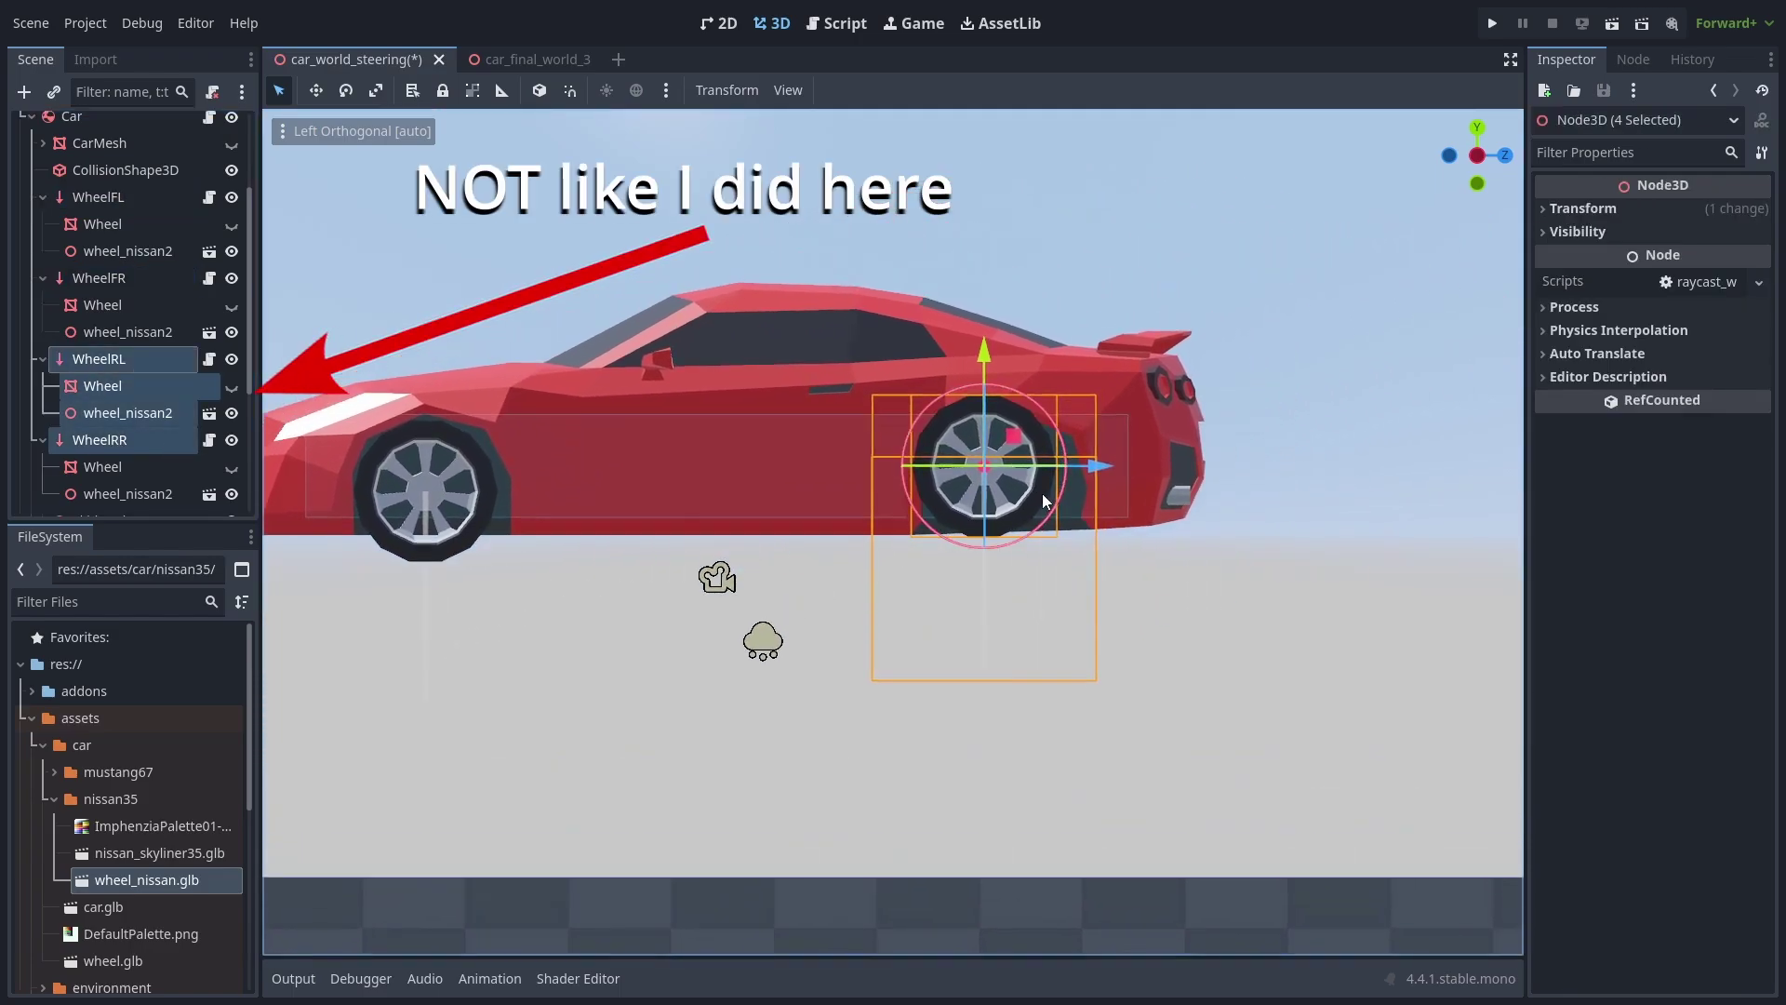
{"action": "scroll", "coordinate": [1044, 502], "scroll_direction": "up", "scroll_amount": 3}
{"action": "left_click_drag", "start_coordinate": [1158, 452], "coordinate": [1053, 346]}
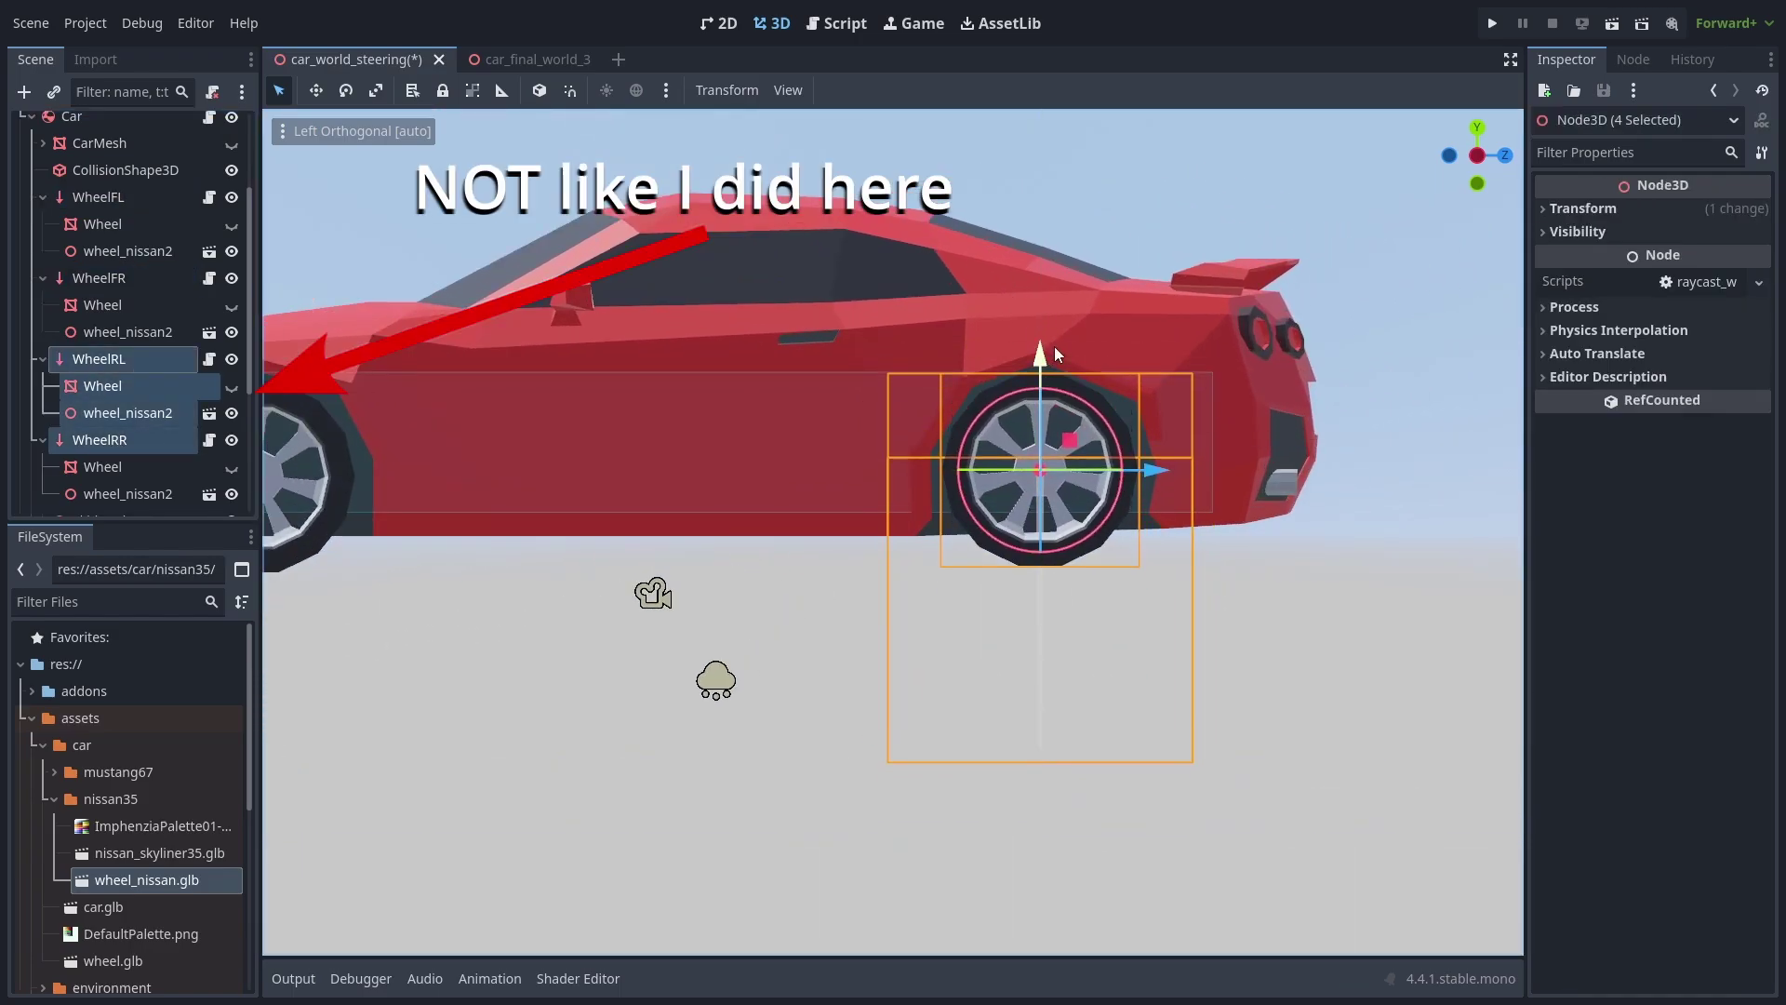
Step: Select all four wheel nodes and set their Transform Y position to 0
{"action": "left_click", "coordinate": [1079, 194]}
{"action": "left_click", "coordinate": [100, 359]}
{"action": "left_click", "coordinate": [100, 439], "text": "ctrl"}
{"action": "left_click", "coordinate": [99, 278], "text": "ctrl"}
{"action": "left_click", "coordinate": [98, 196], "text": "ctrl"}
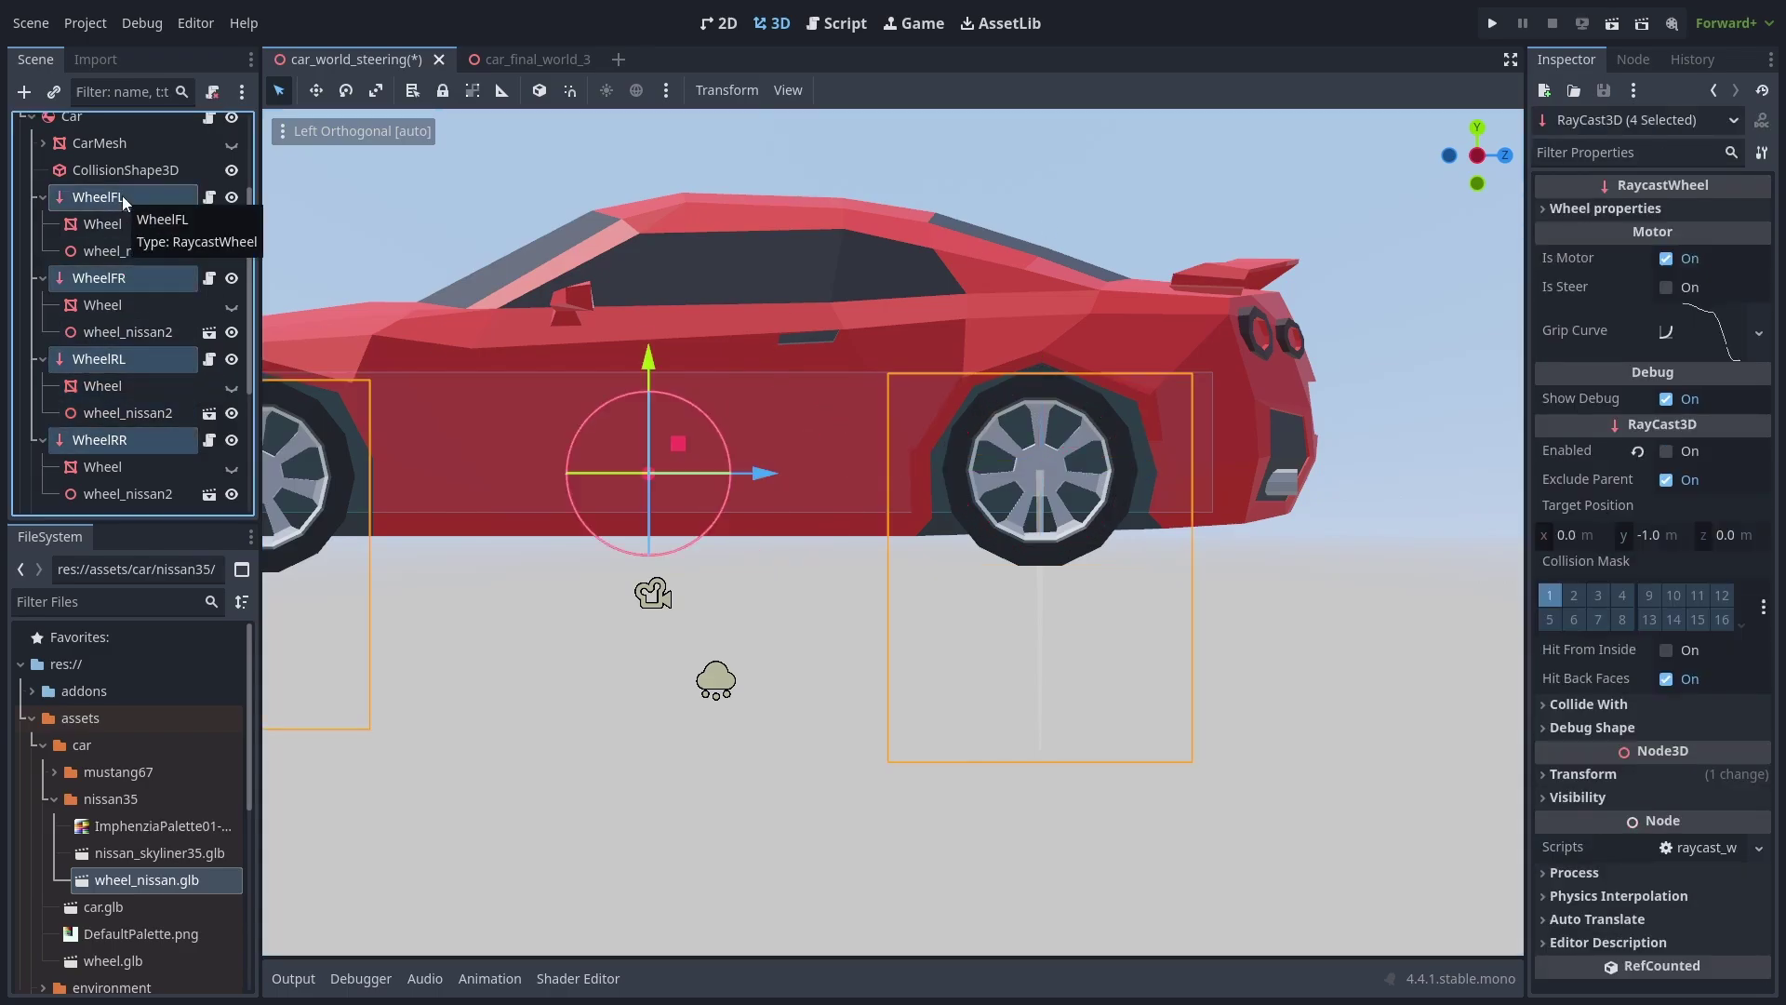
{"action": "left_click", "coordinate": [1583, 774]}
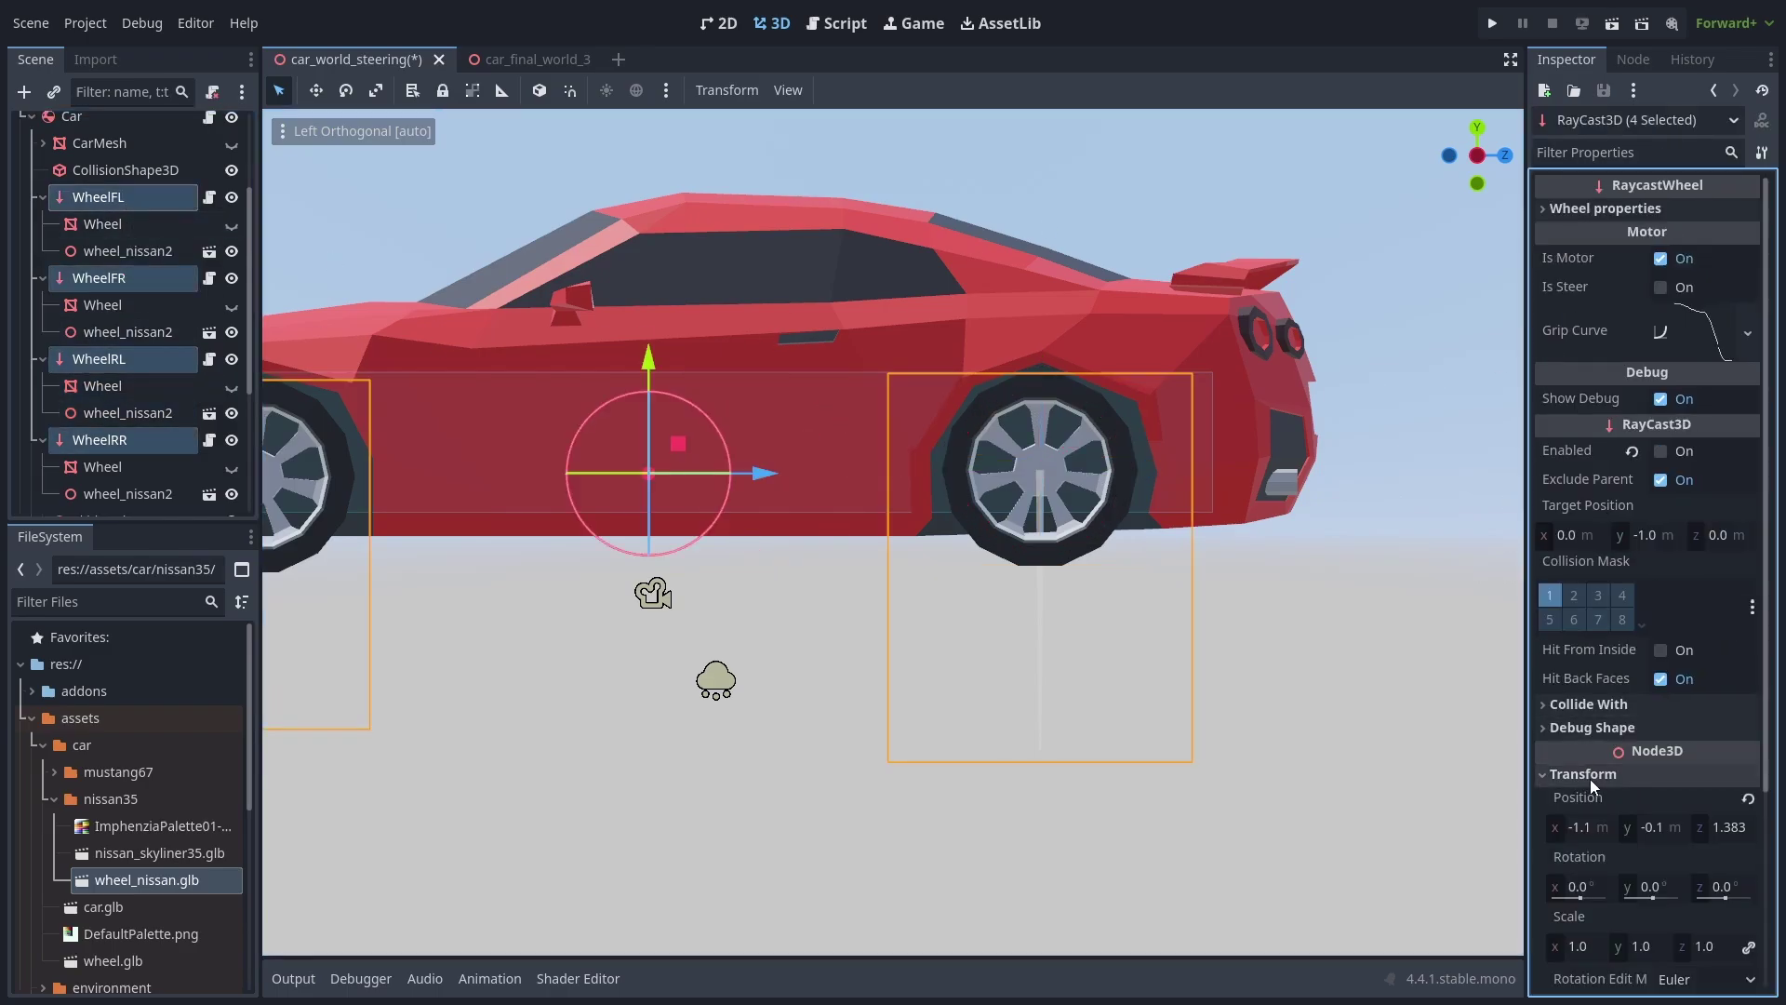
{"action": "left_click", "coordinate": [1649, 826]}
{"action": "type", "text": "0"}
{"action": "key", "text": "Return"}
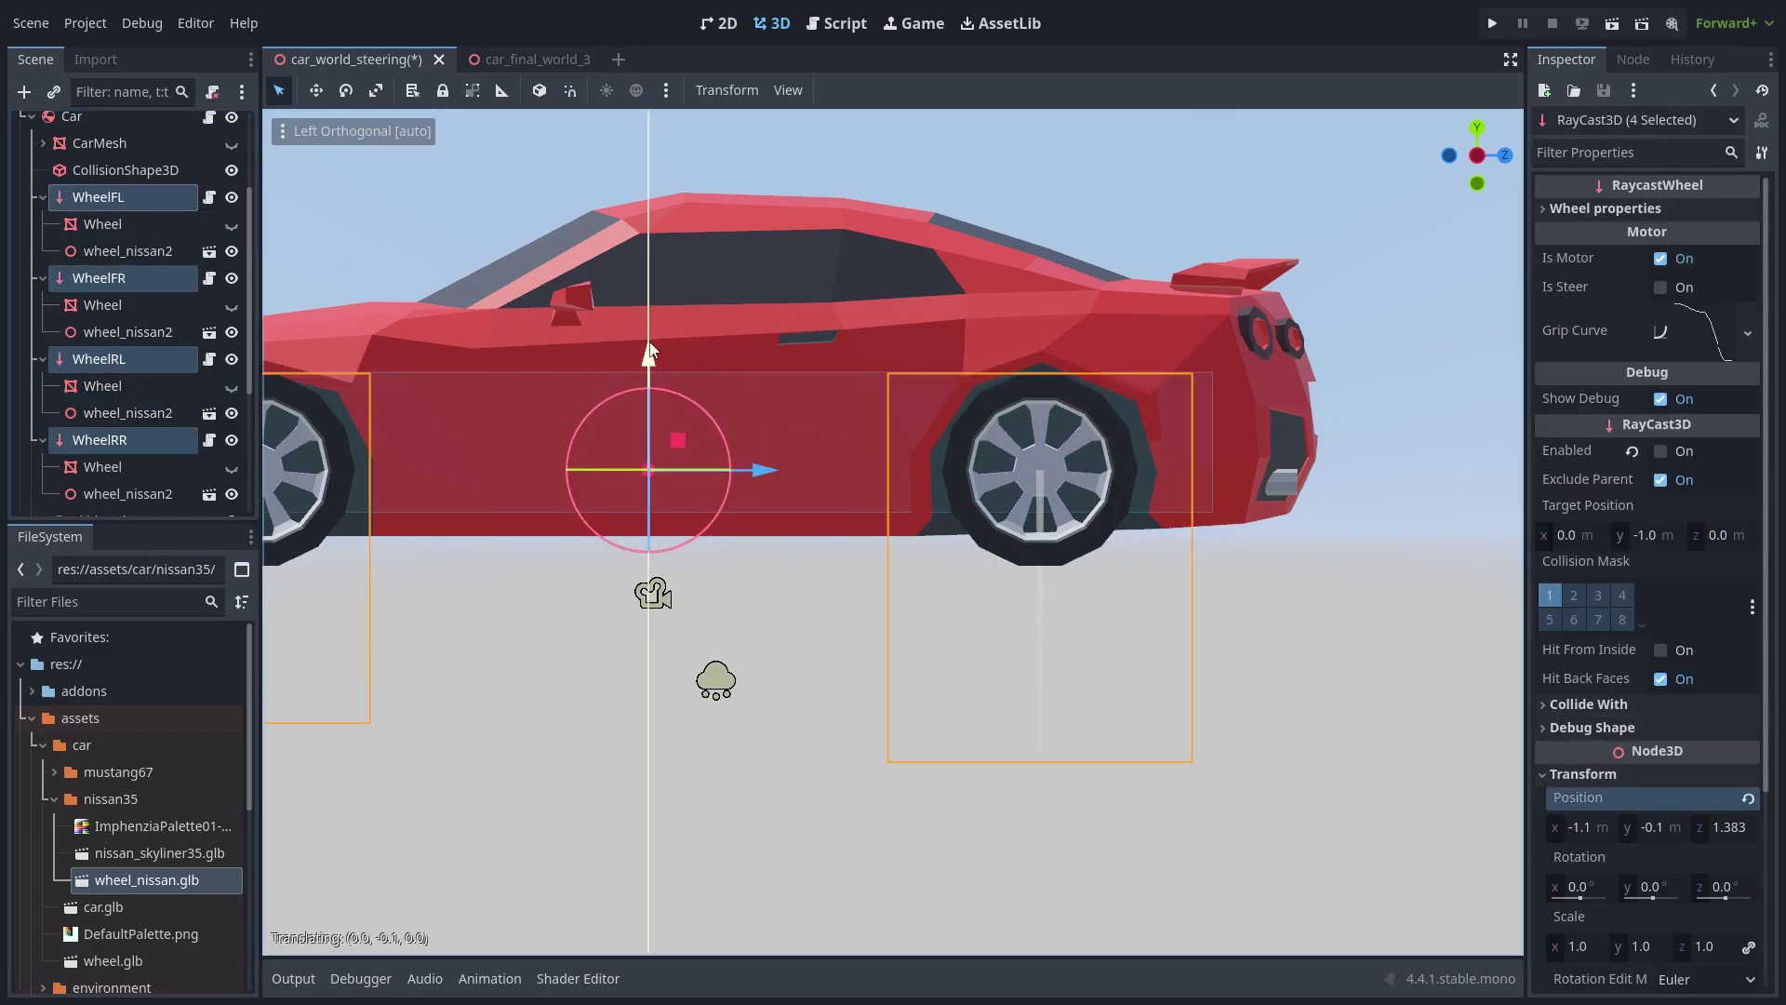
Step: Slide the front wheels to the front arch and fine-tune the height of all four wheels
{"action": "middle_click_drag", "start_coordinate": [651, 373], "coordinate": [838, 349], "text": "shift"}
{"action": "left_click", "coordinate": [100, 359], "text": "ctrl"}
{"action": "left_click", "coordinate": [99, 439], "text": "ctrl"}
{"action": "left_click_drag", "start_coordinate": [552, 459], "coordinate": [559, 461]}
{"action": "left_click", "coordinate": [99, 359], "text": "ctrl"}
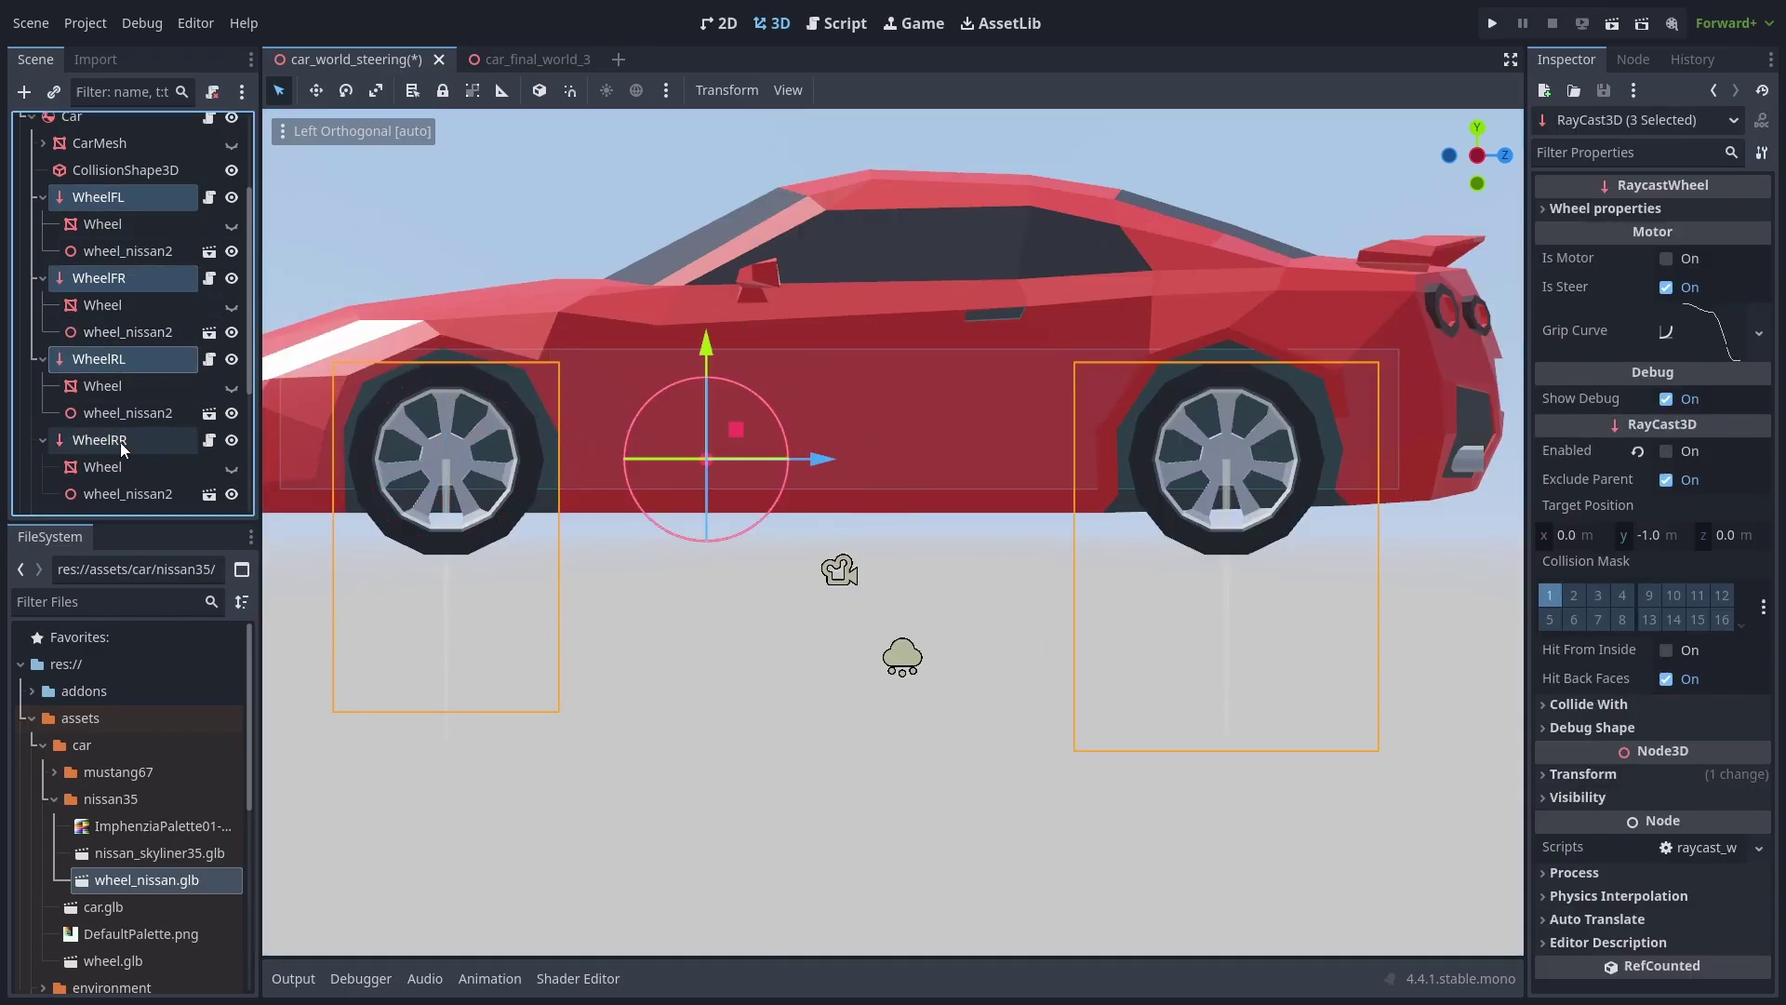
{"action": "left_click", "coordinate": [99, 439], "text": "ctrl"}
{"action": "left_click_drag", "start_coordinate": [836, 345], "coordinate": [837, 351]}
Step: In the Inspector's Wheel properties, give the four wheels Rest Dist 0.1, Over Extend 0.05, Wheel Radius 0.33
{"action": "left_click_drag", "start_coordinate": [837, 351], "coordinate": [837, 354]}
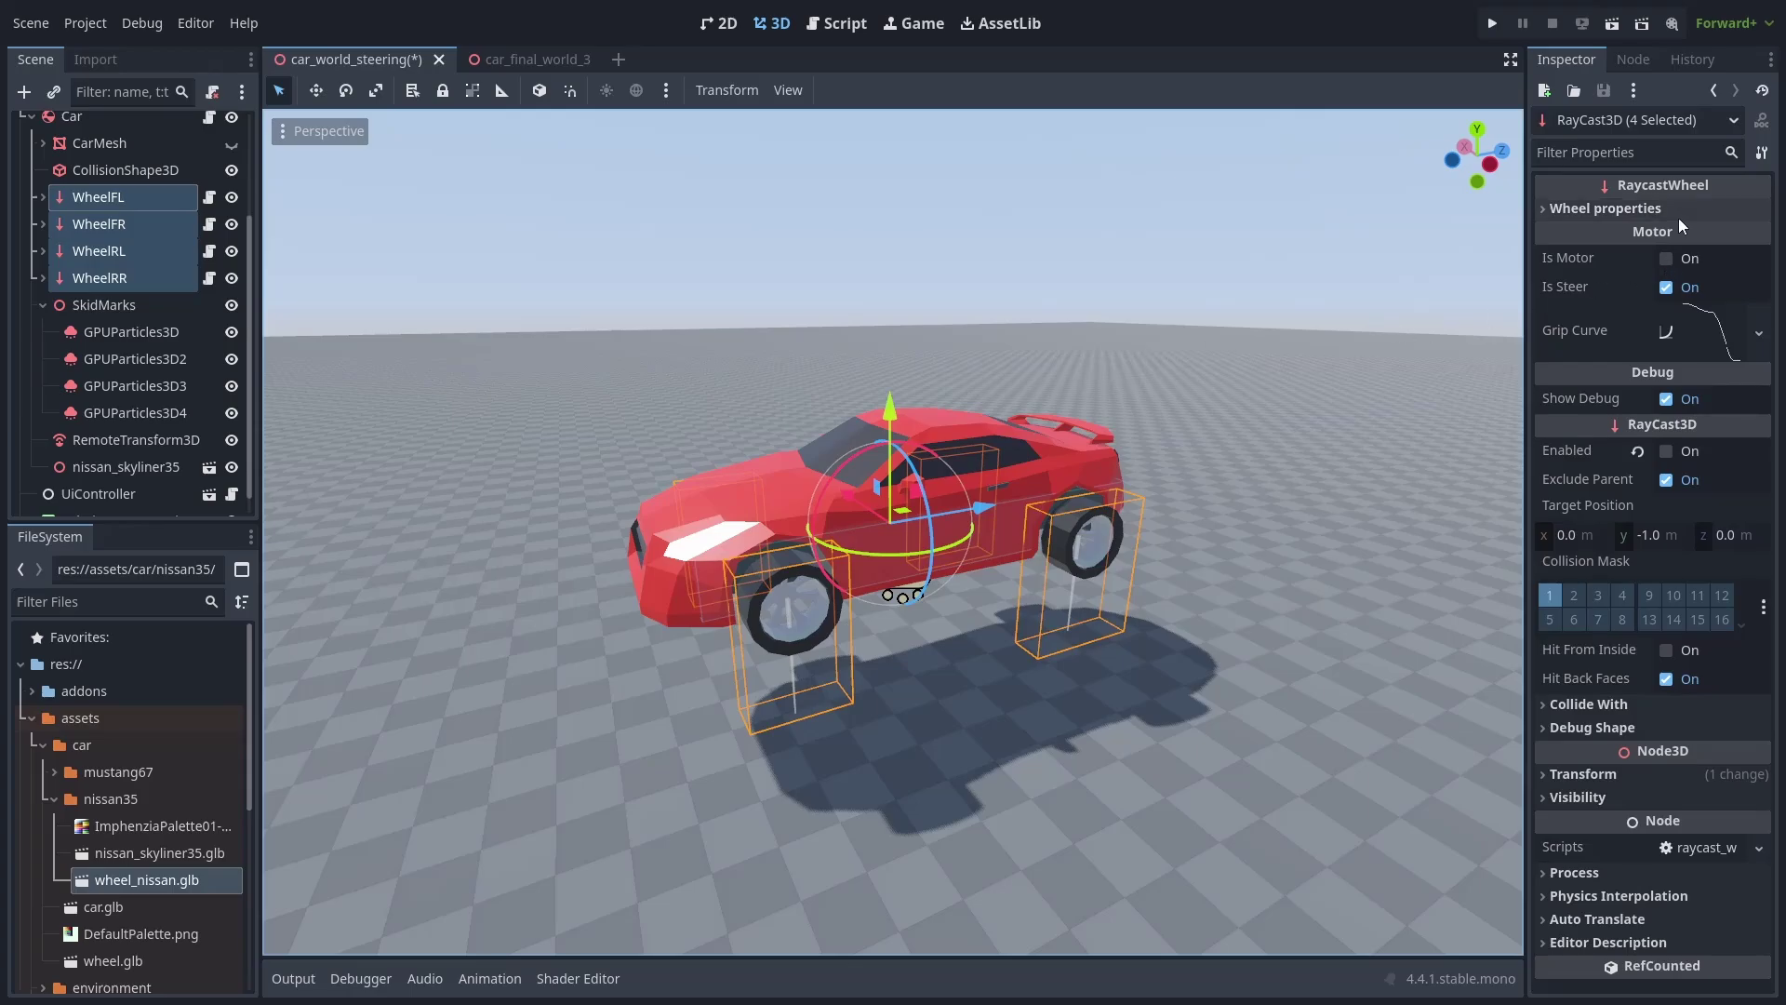
{"action": "left_click", "coordinate": [1658, 210]}
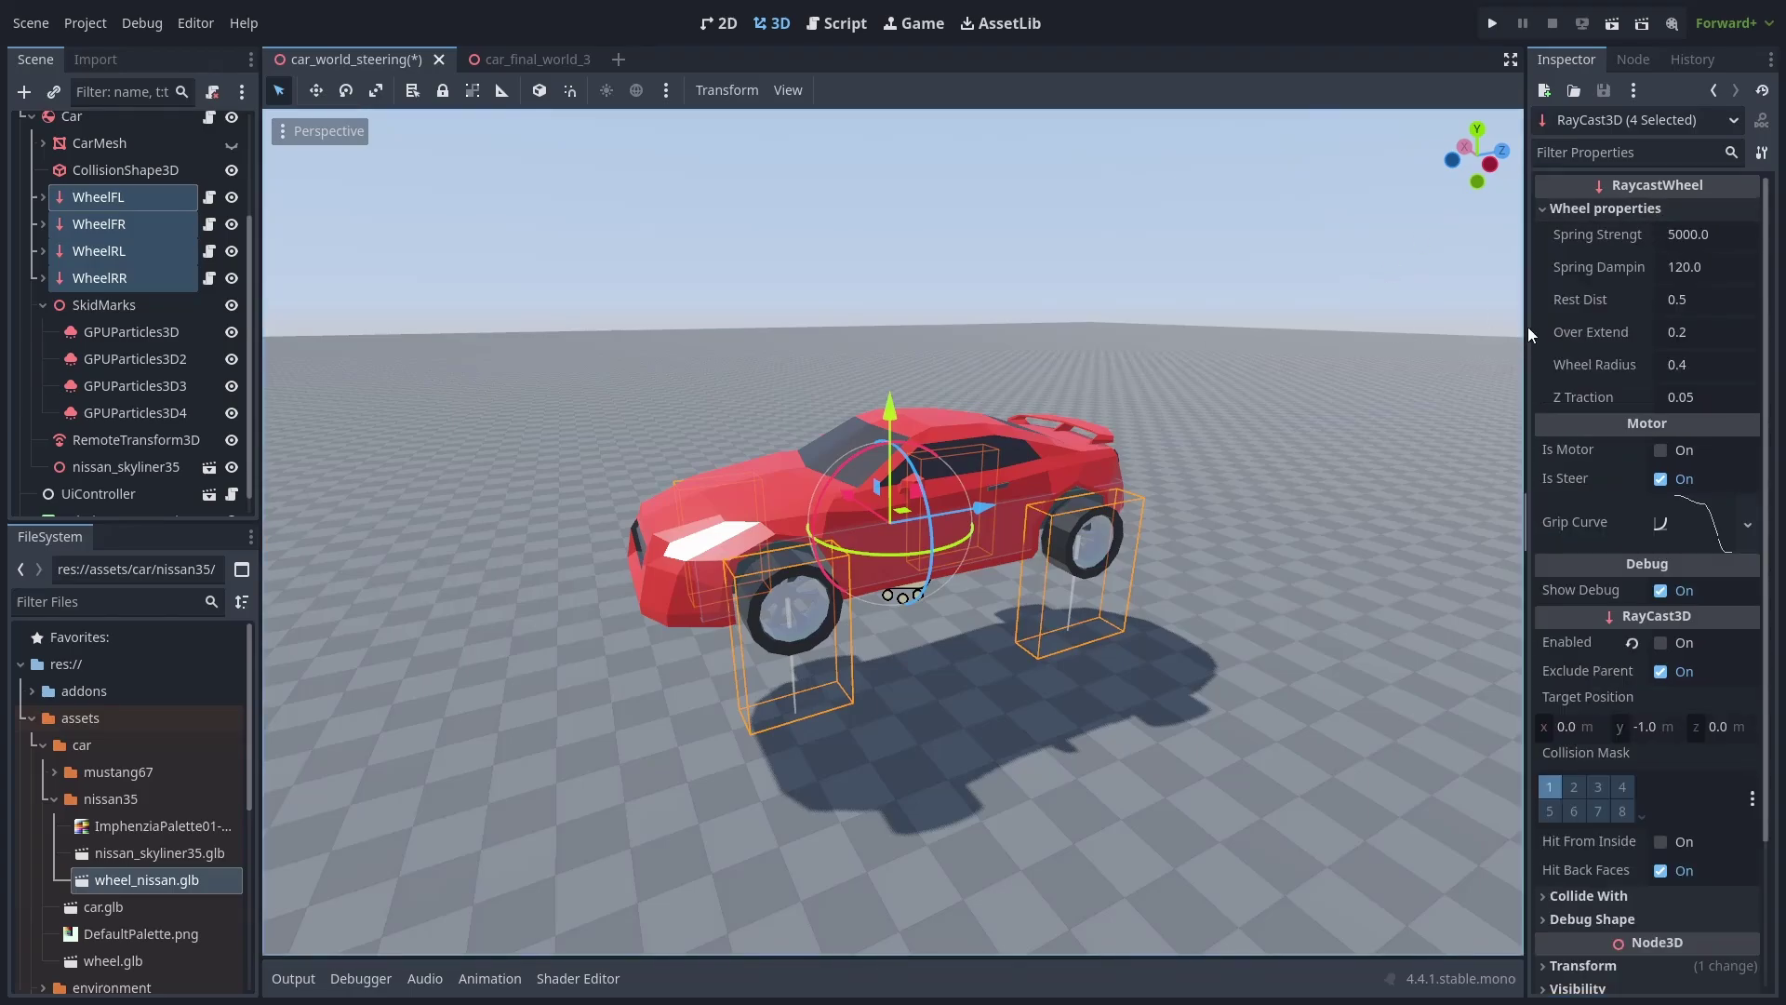
{"action": "left_click", "coordinate": [1707, 302]}
{"action": "type", "text": "0.1"}
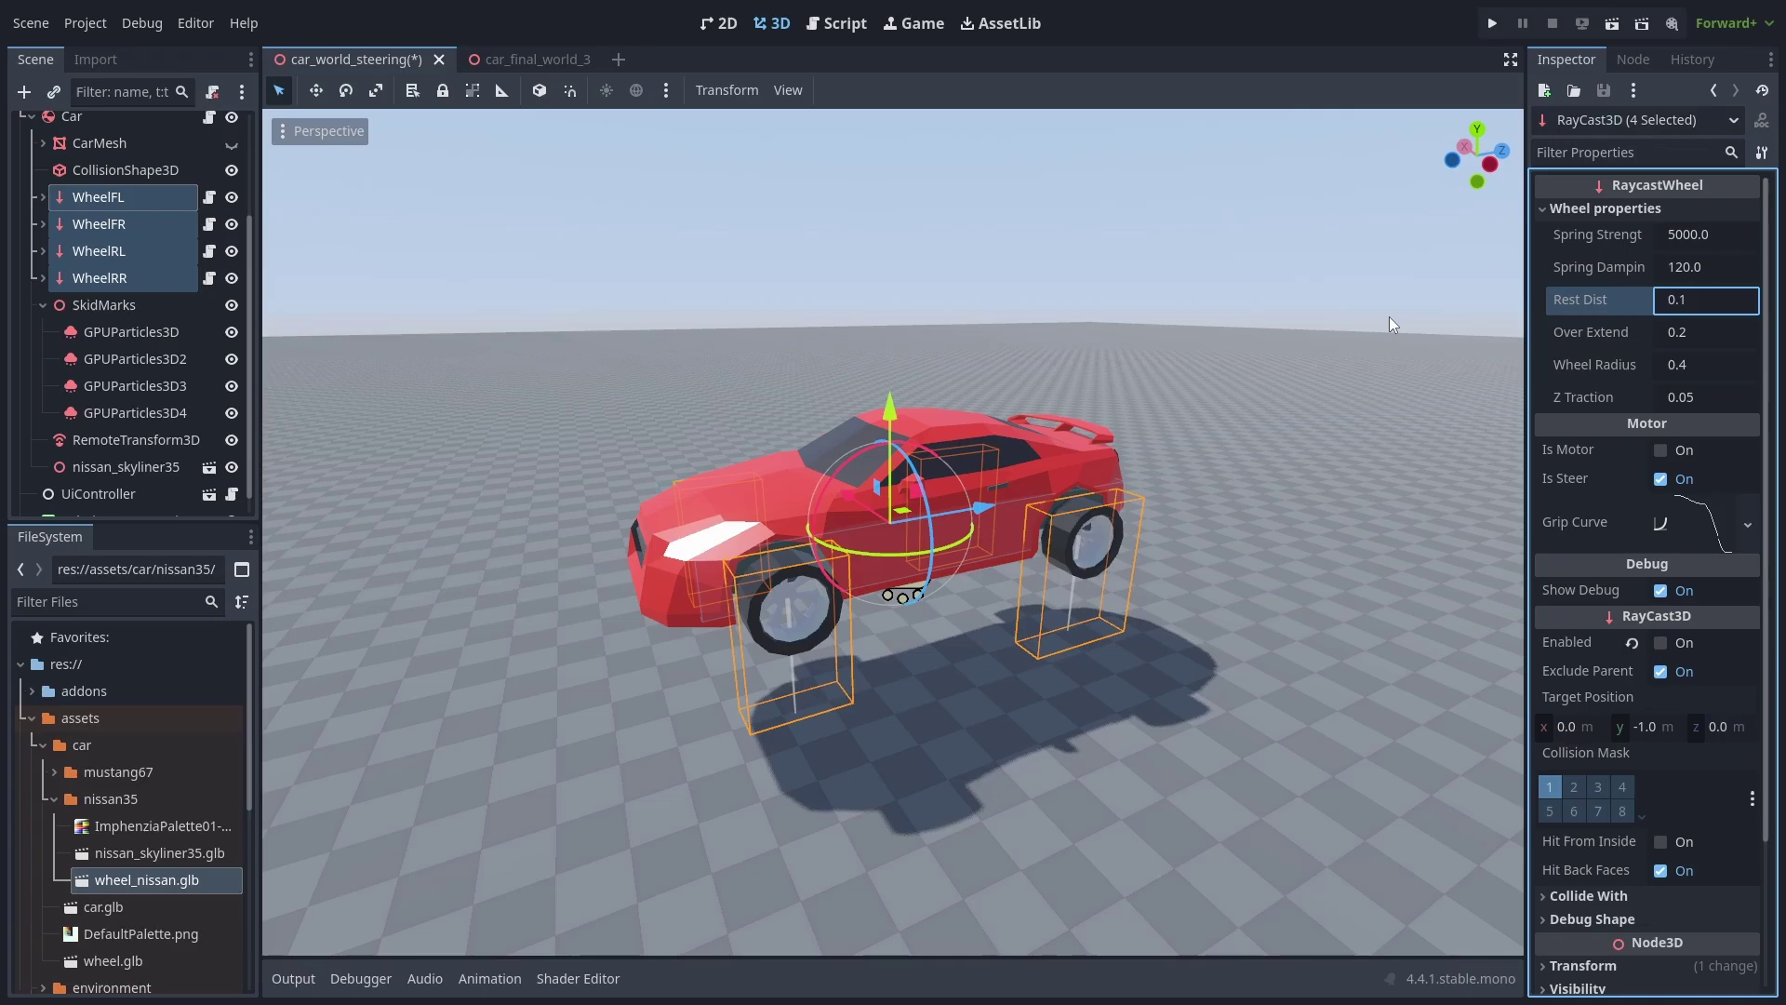
{"action": "left_click", "coordinate": [1708, 332]}
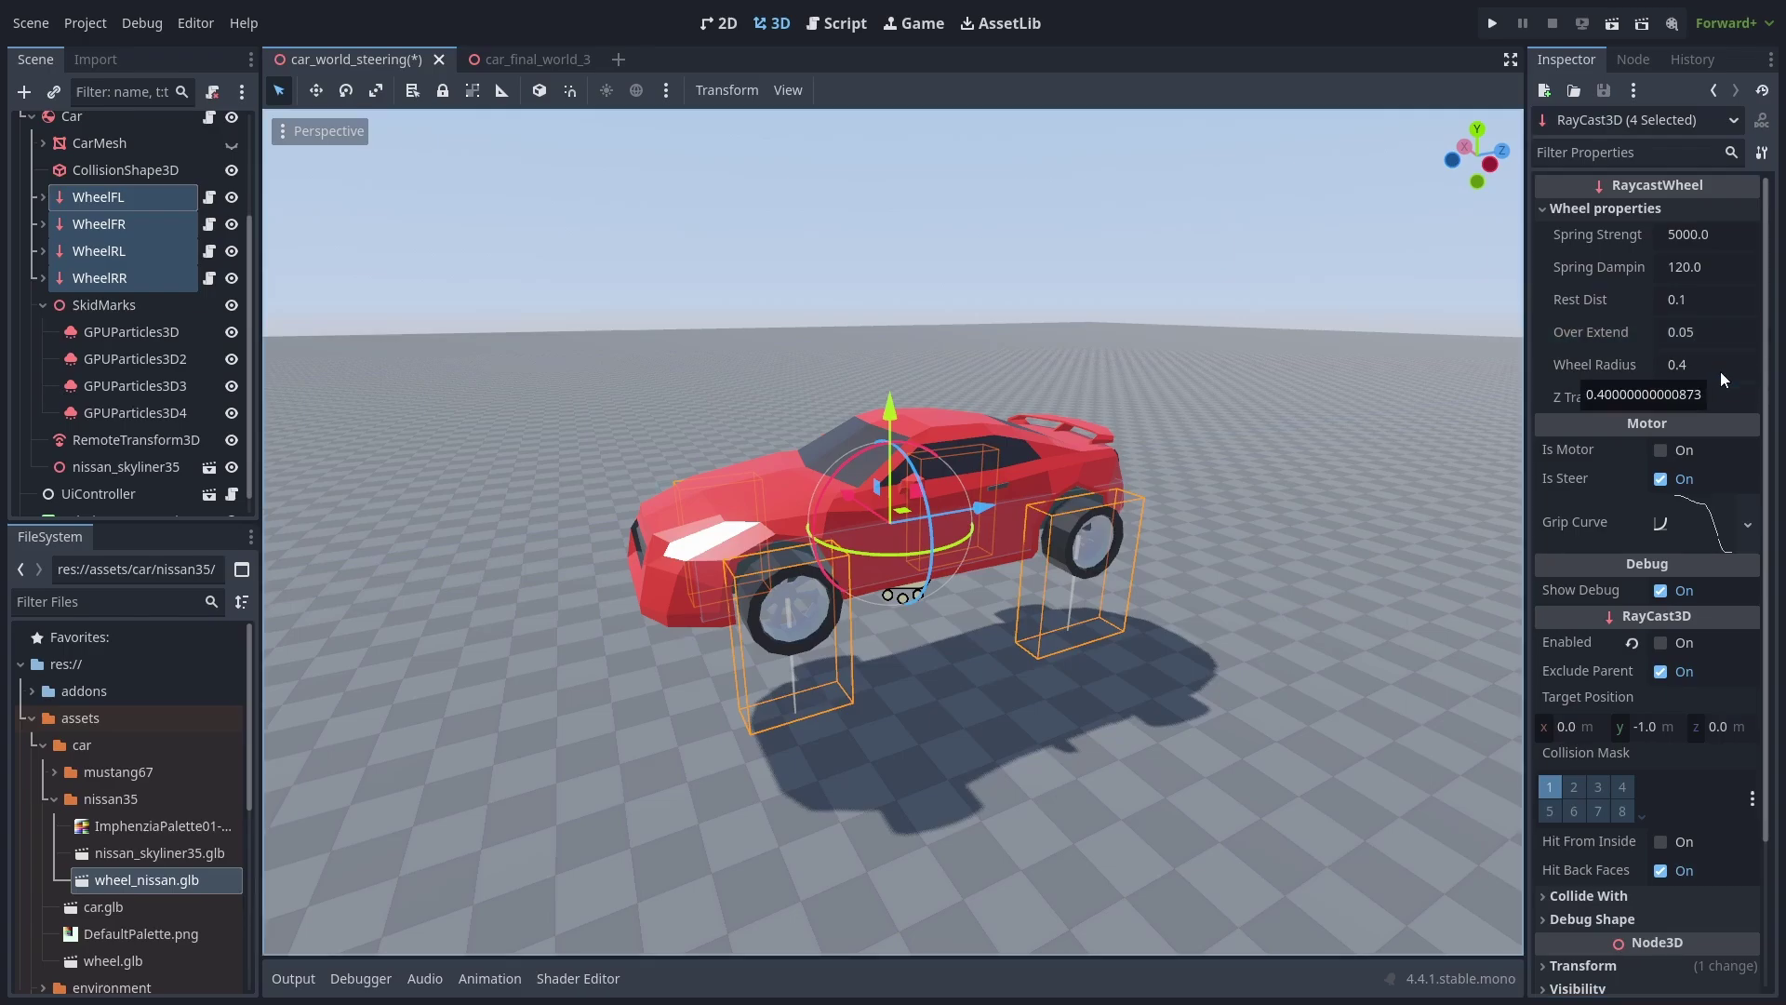
{"action": "left_click", "coordinate": [1722, 372]}
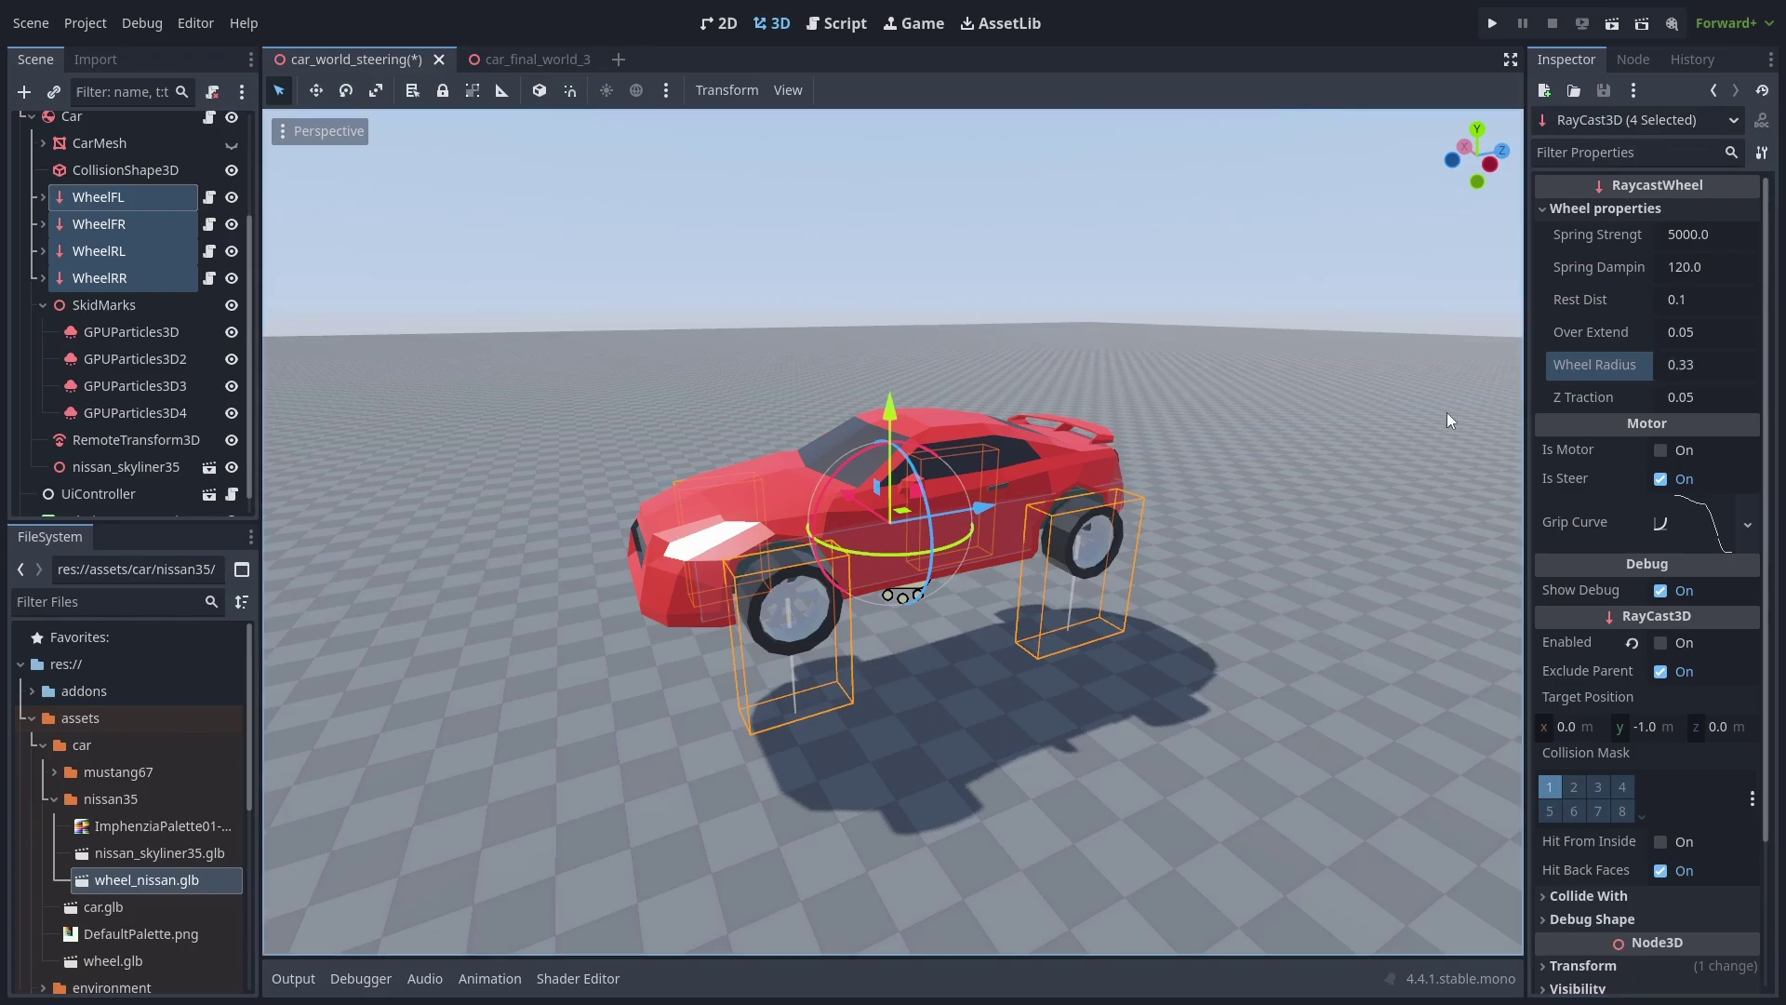
Step: Save the scene, move WheelFL inward and set its X position to -0.8
{"action": "key", "text": "ctrl+s"}
{"action": "left_click", "coordinate": [878, 360]}
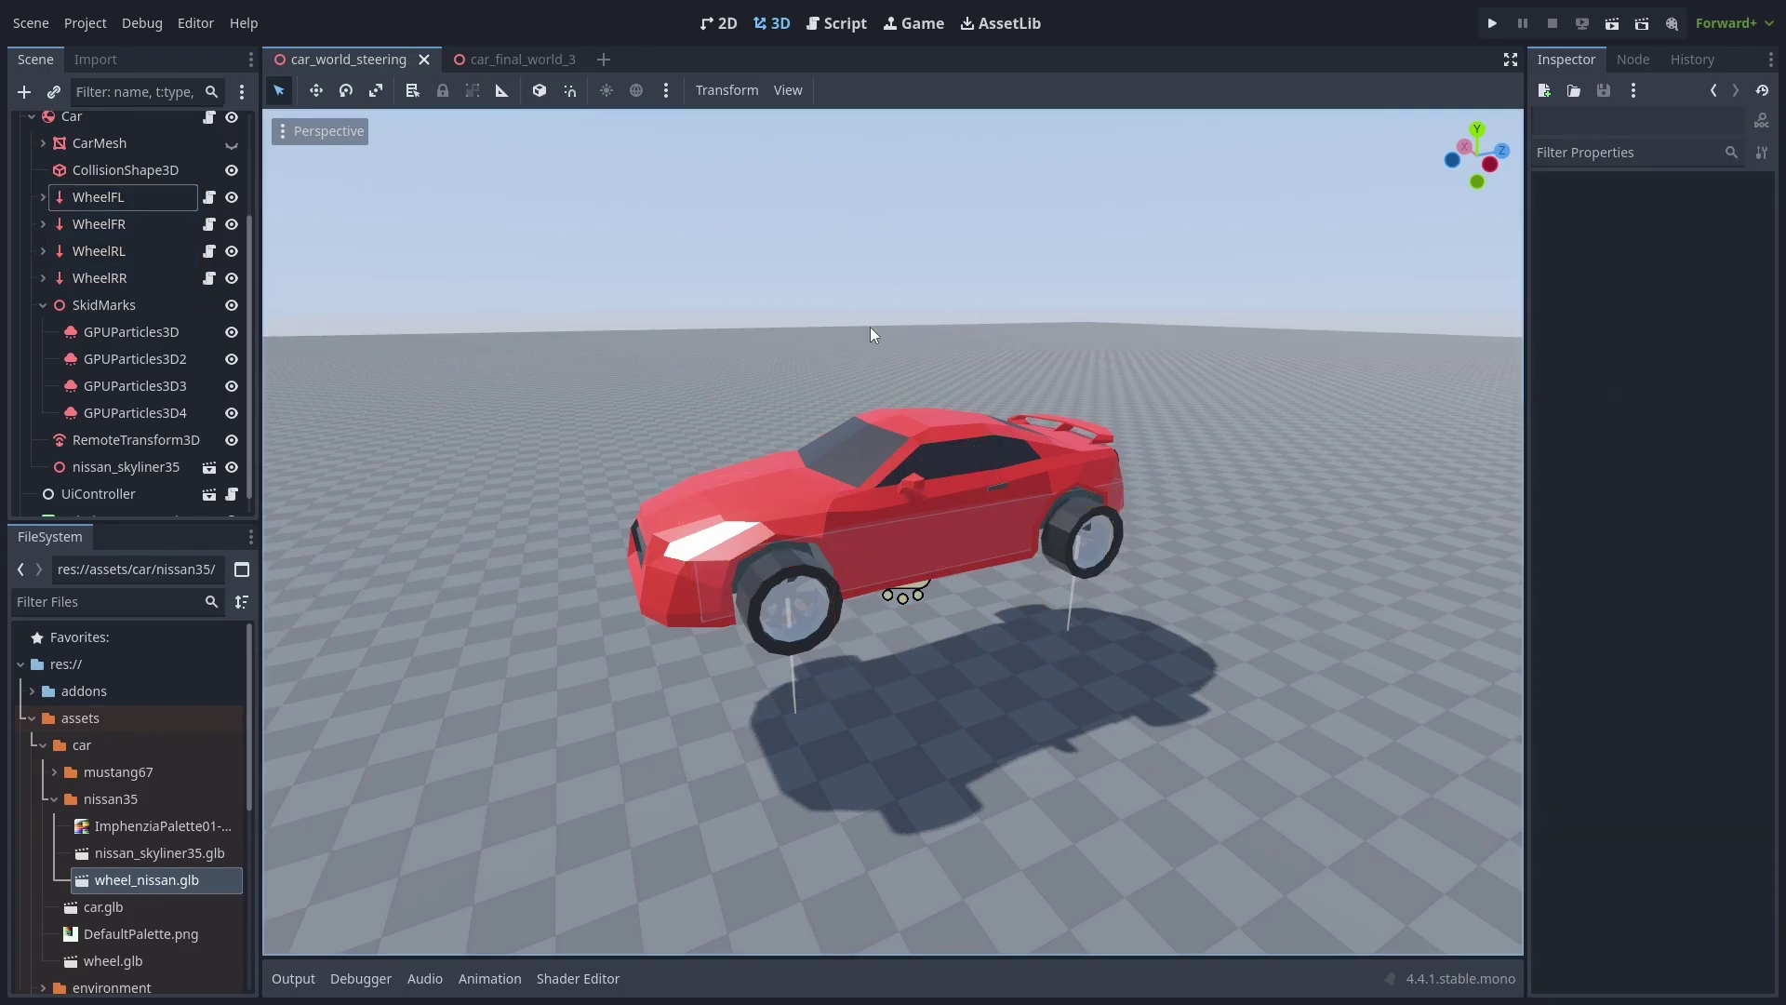
{"action": "middle_click_drag", "start_coordinate": [878, 360], "coordinate": [1130, 522]}
{"action": "left_click", "coordinate": [128, 199]}
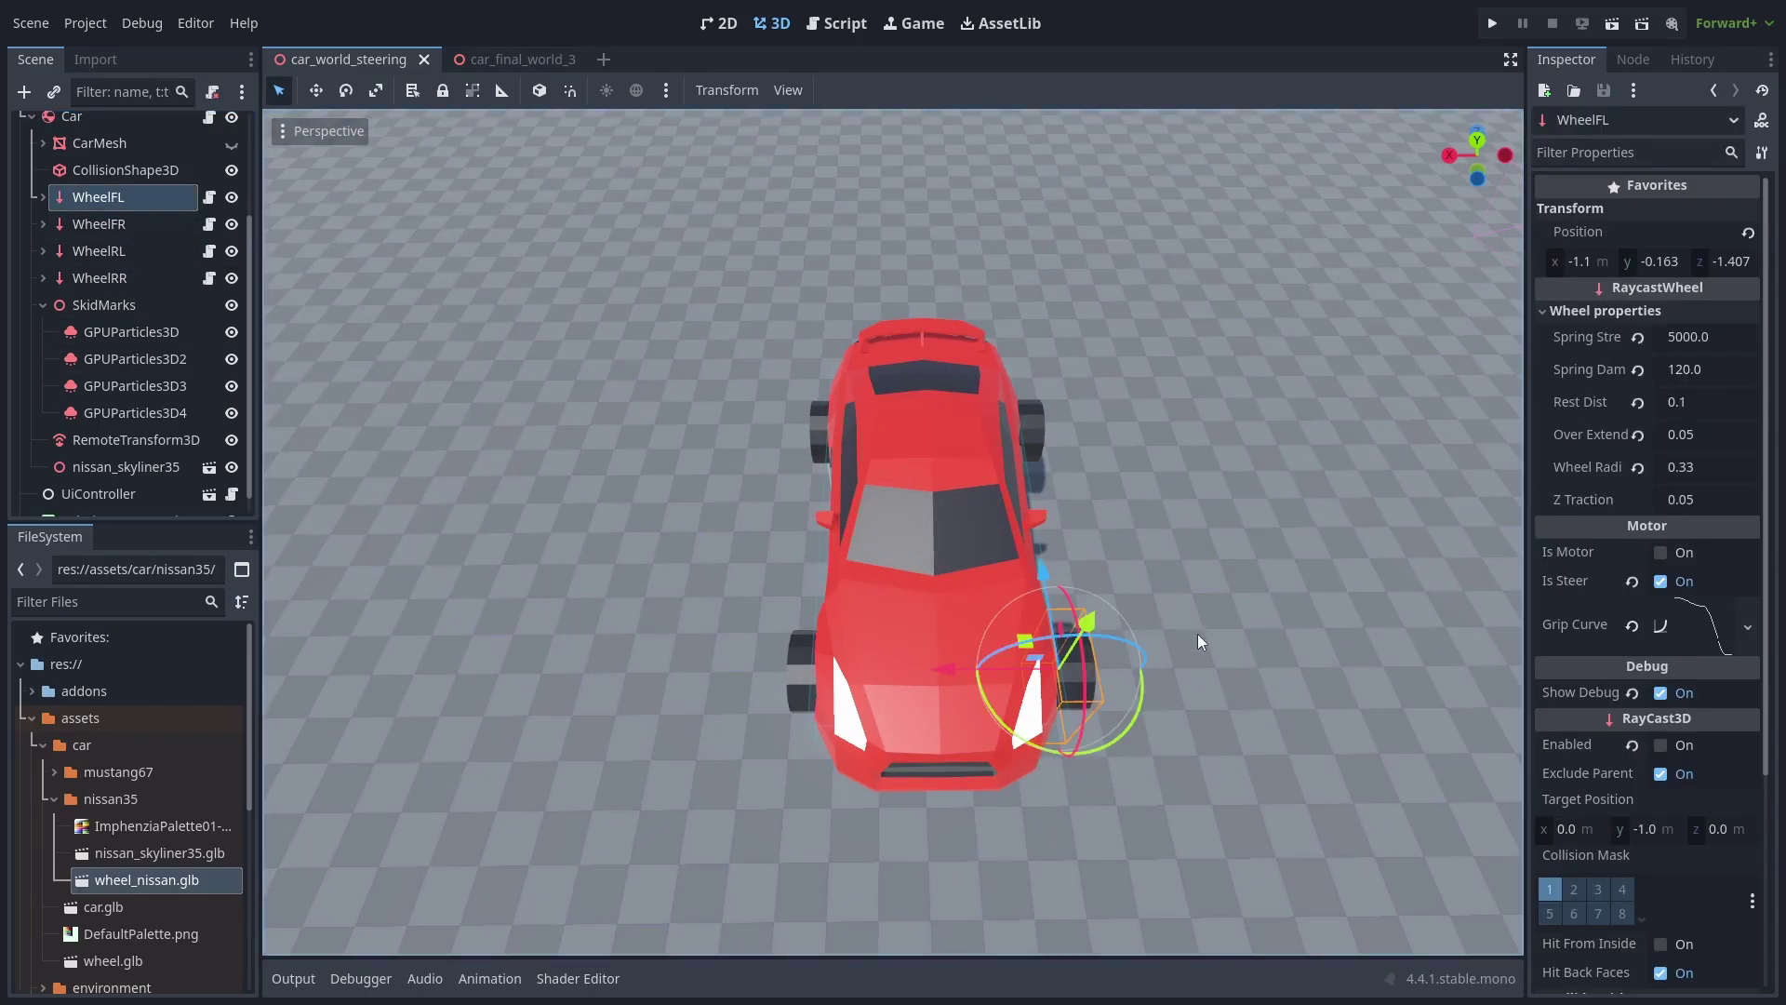
{"action": "left_click_drag", "start_coordinate": [968, 672], "coordinate": [934, 668]}
{"action": "middle_click_drag", "start_coordinate": [934, 668], "coordinate": [763, 620]}
{"action": "left_click_drag", "start_coordinate": [763, 620], "coordinate": [756, 617]}
{"action": "left_click", "coordinate": [1580, 261]}
{"action": "type", "text": "-0.8"}
{"action": "key", "text": "Return"}
Step: Select the rear-left Nissan wheel model and set its X position to 0
{"action": "middle_click_drag", "start_coordinate": [1325, 332], "coordinate": [1315, 421]}
{"action": "left_click", "coordinate": [98, 225]}
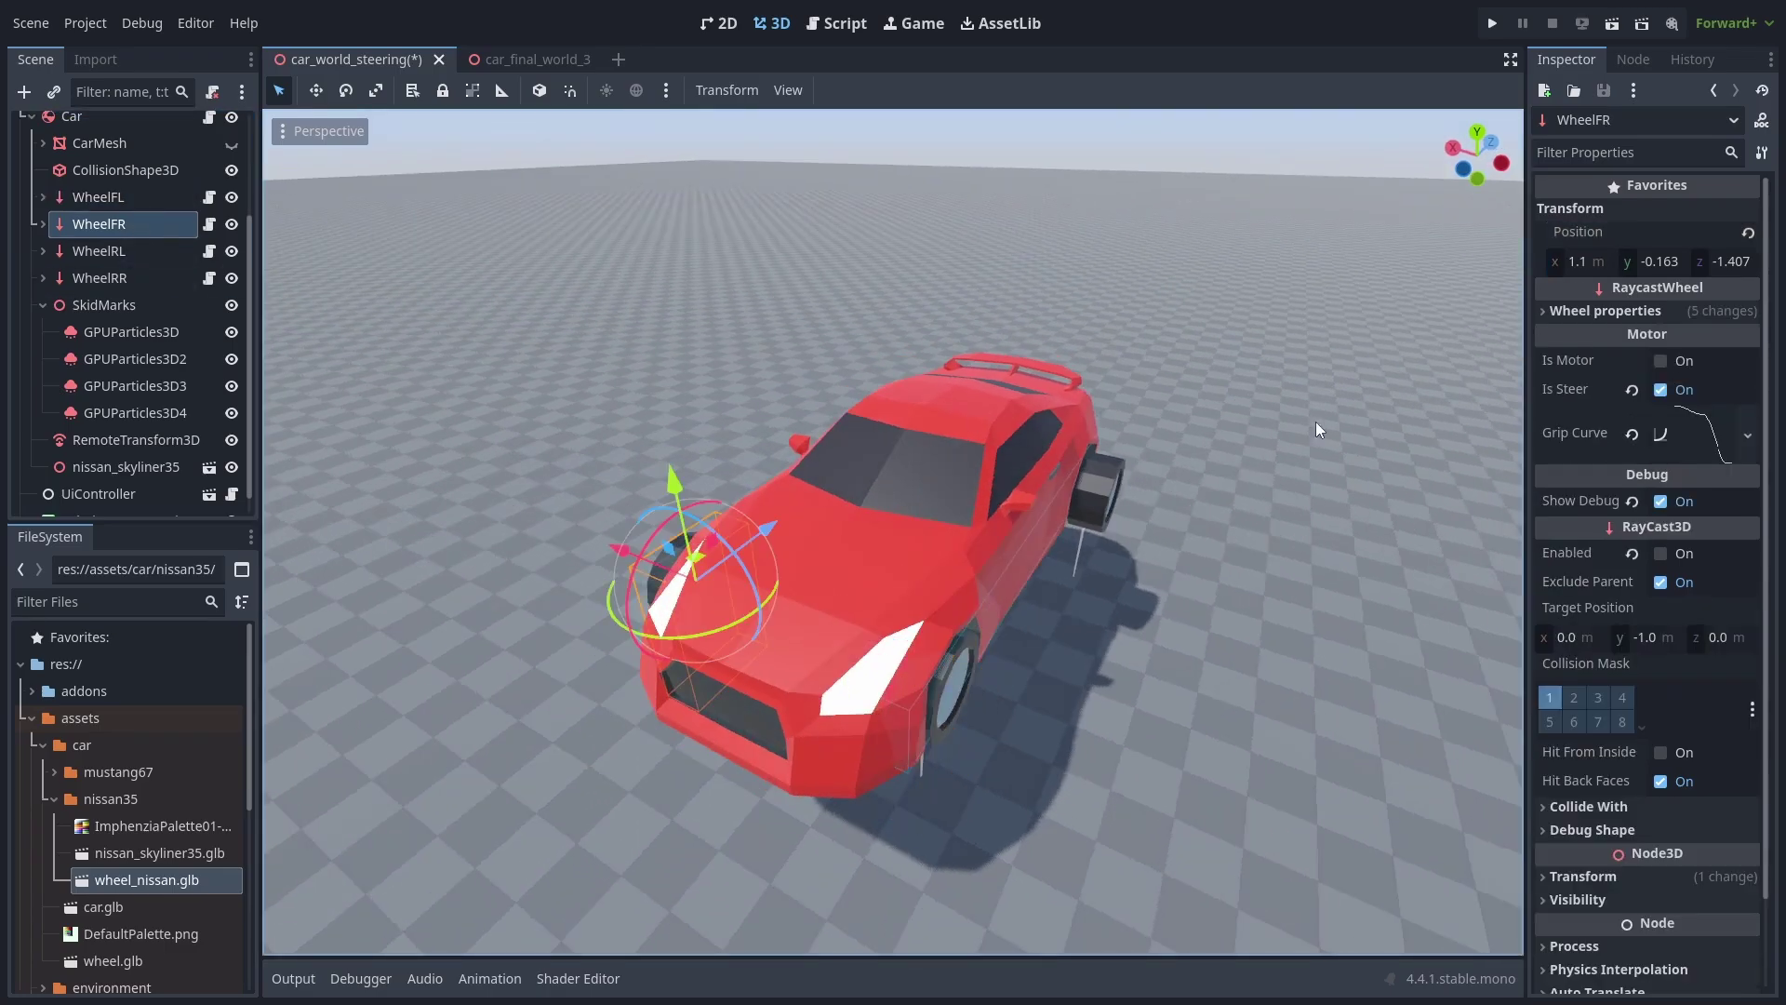
{"action": "middle_click_drag", "start_coordinate": [1219, 394], "coordinate": [1127, 582]}
{"action": "left_click", "coordinate": [1031, 446]}
{"action": "left_click", "coordinate": [1201, 549]}
{"action": "left_click_drag", "start_coordinate": [1070, 538], "coordinate": [1042, 505]}
{"action": "left_click", "coordinate": [1586, 262]}
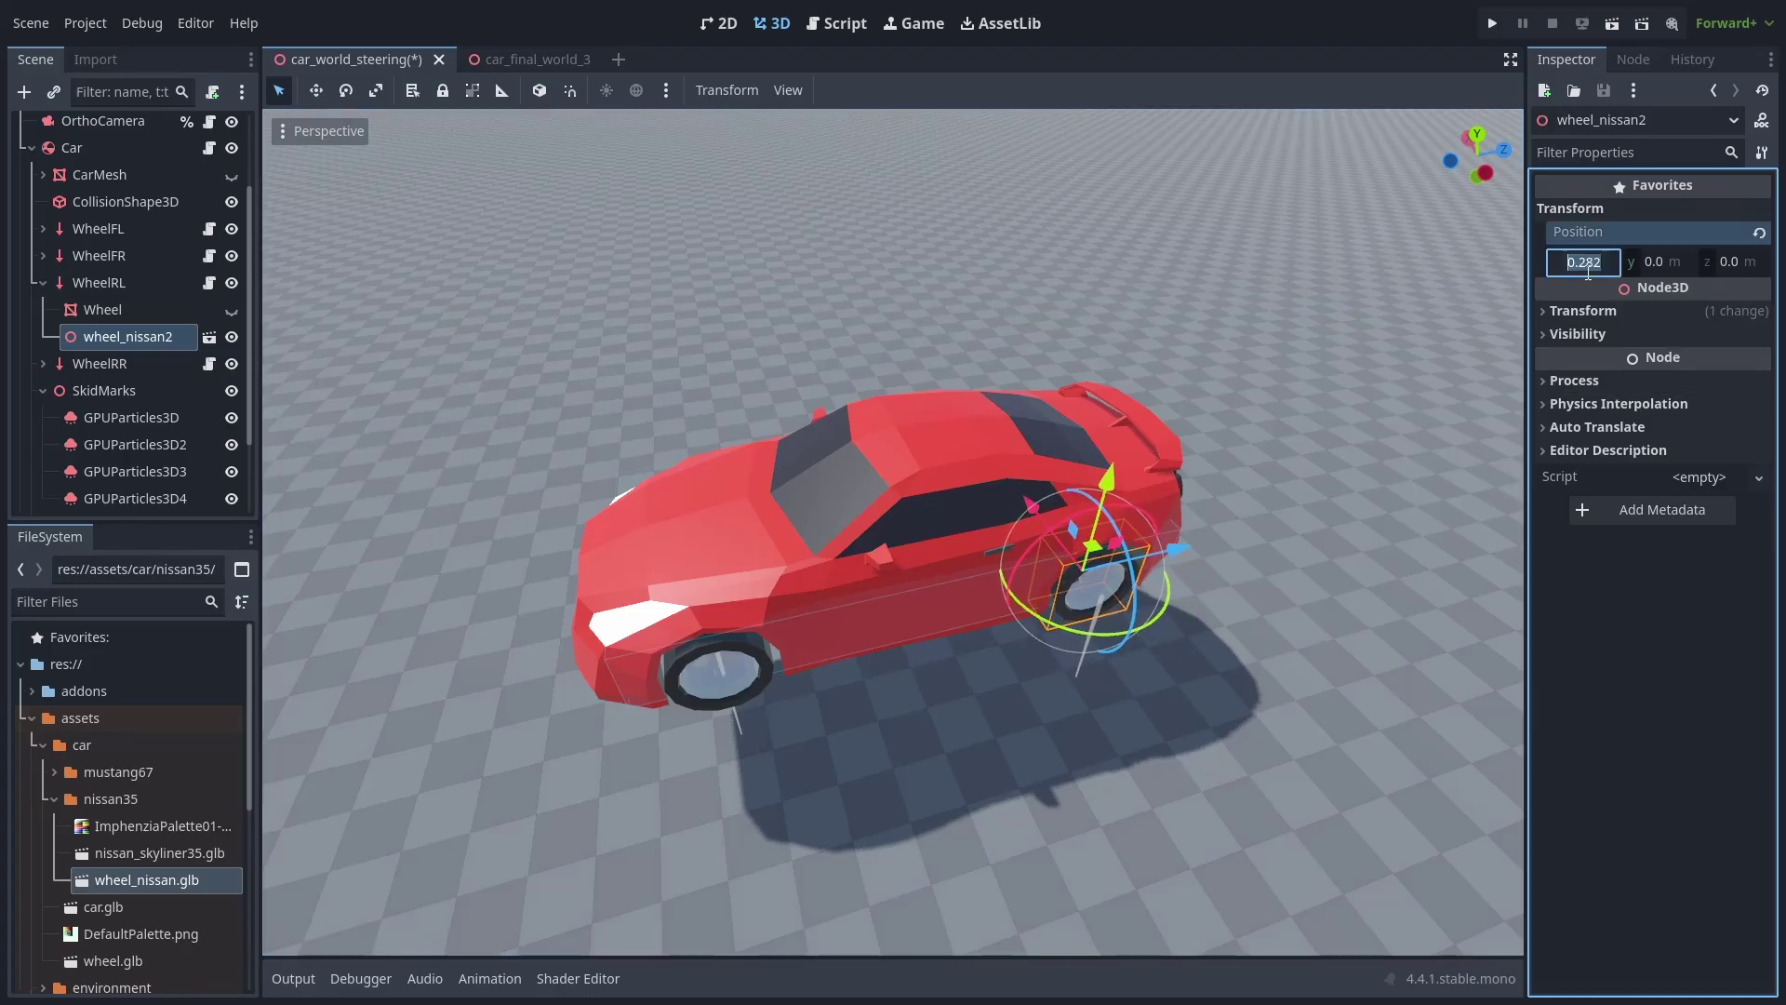
{"action": "type", "text": "0"}
{"action": "key", "text": "Return"}
Step: Try X 0.8 on the wheel model, undo it, and set WheelRL's X position to -0.8
{"action": "type", "text": "0.8"}
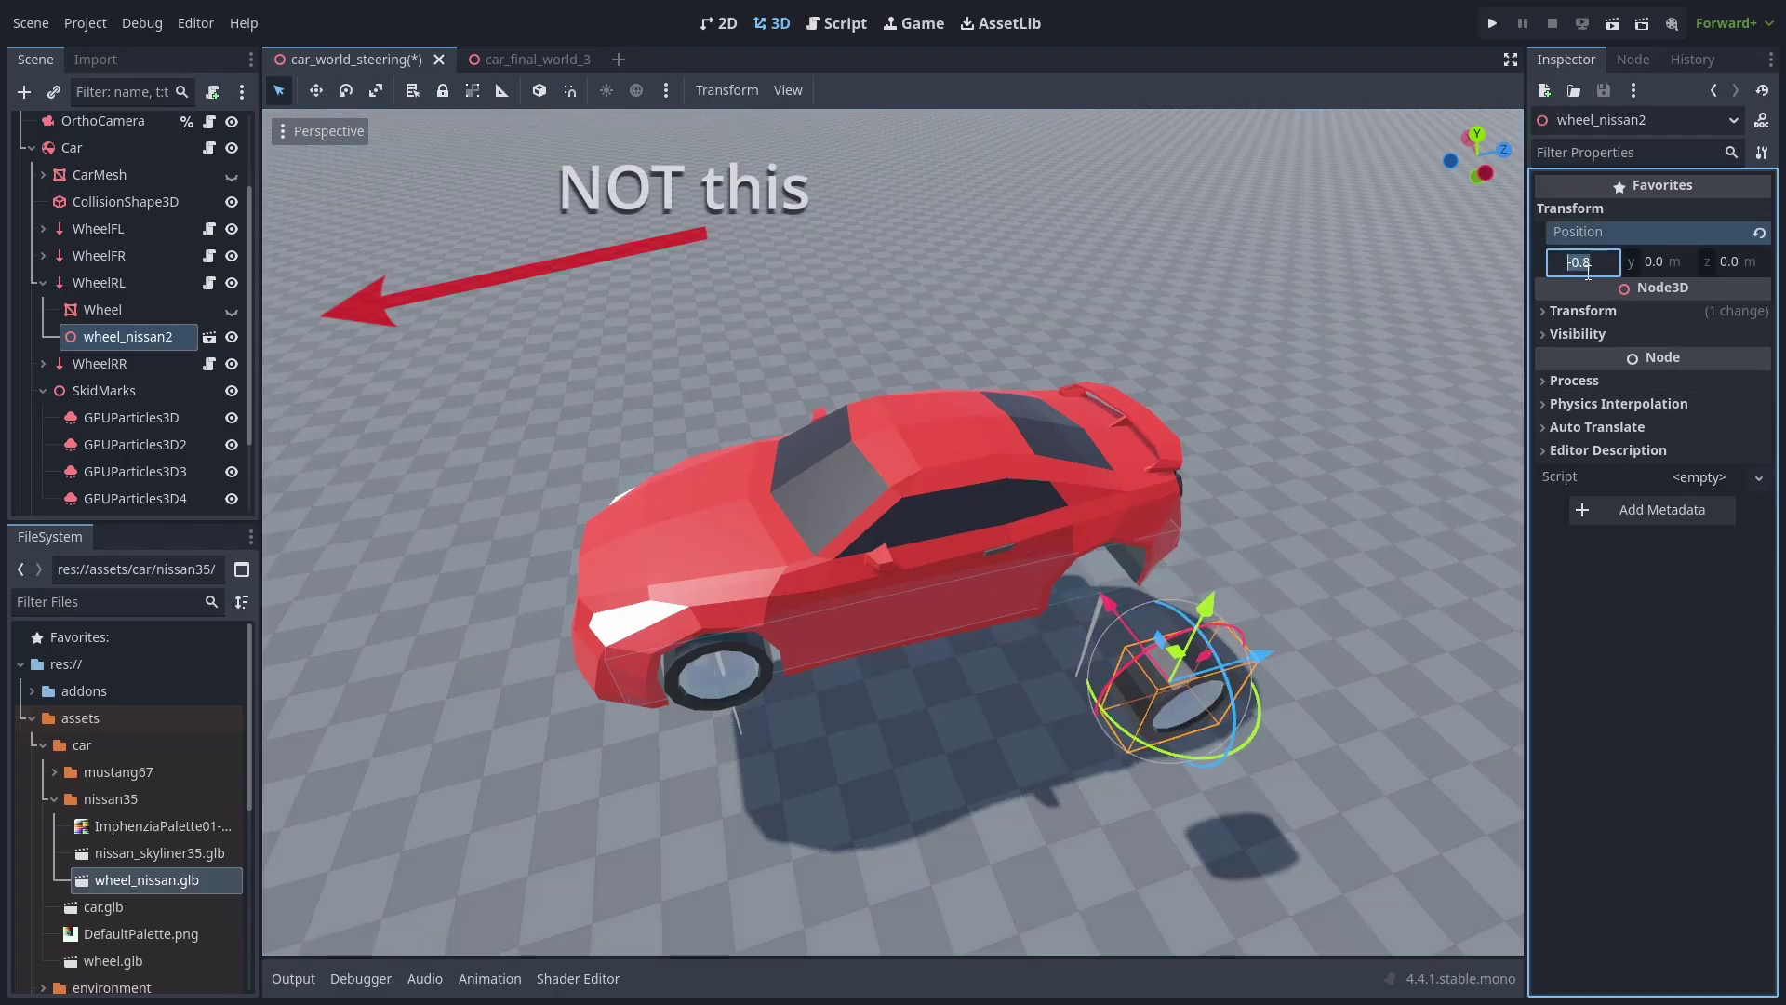
{"action": "key", "text": "Return"}
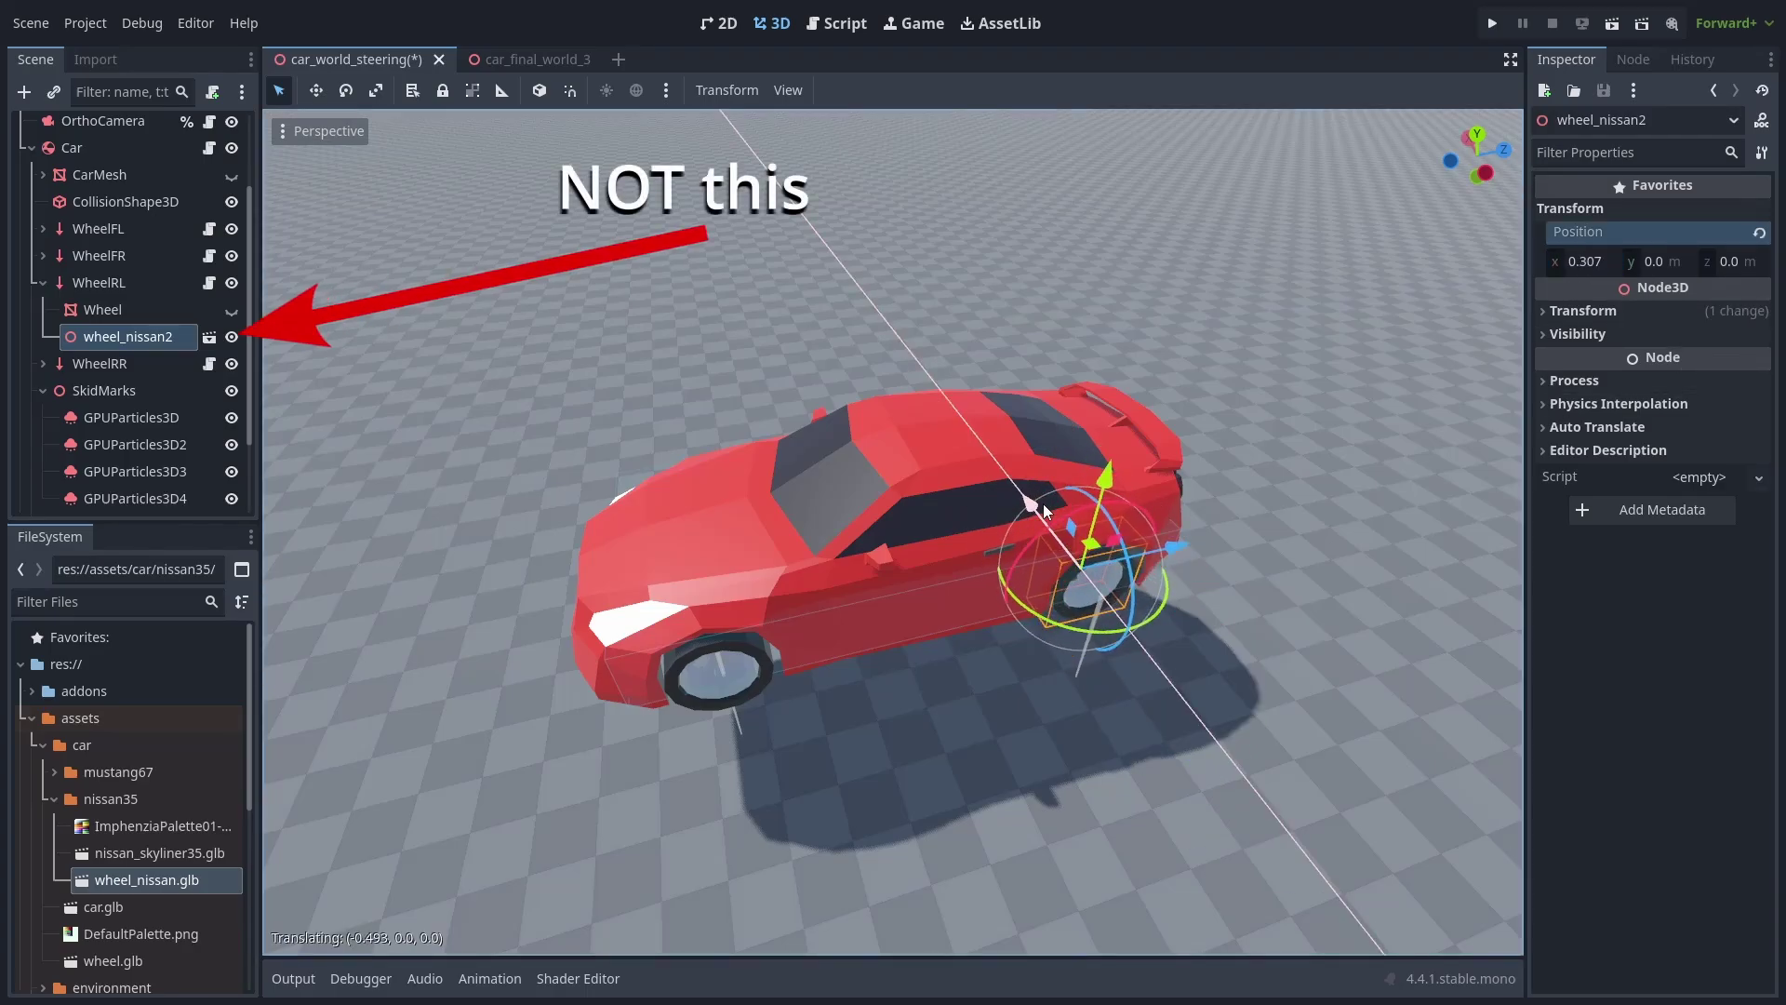
{"action": "key", "text": "ctrl+z"}
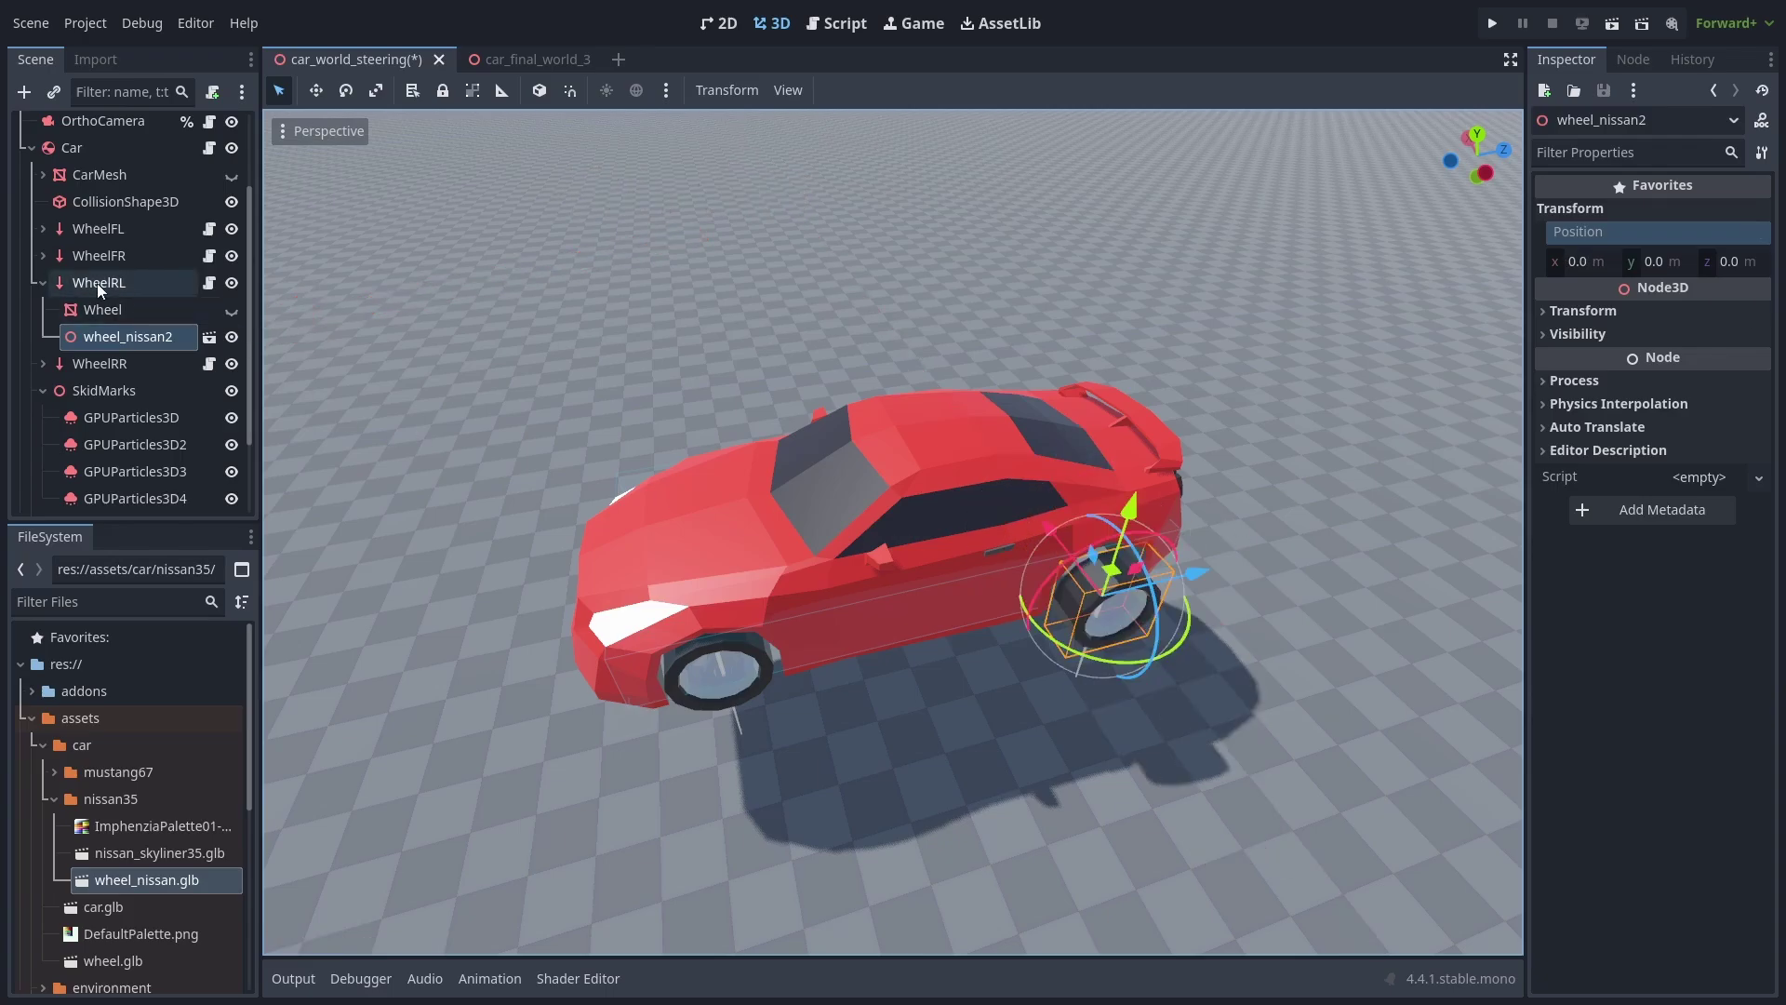
{"action": "left_click", "coordinate": [96, 283]}
{"action": "left_click", "coordinate": [1588, 262]}
{"action": "type", "text": "-0.8"}
{"action": "key", "text": "Return"}
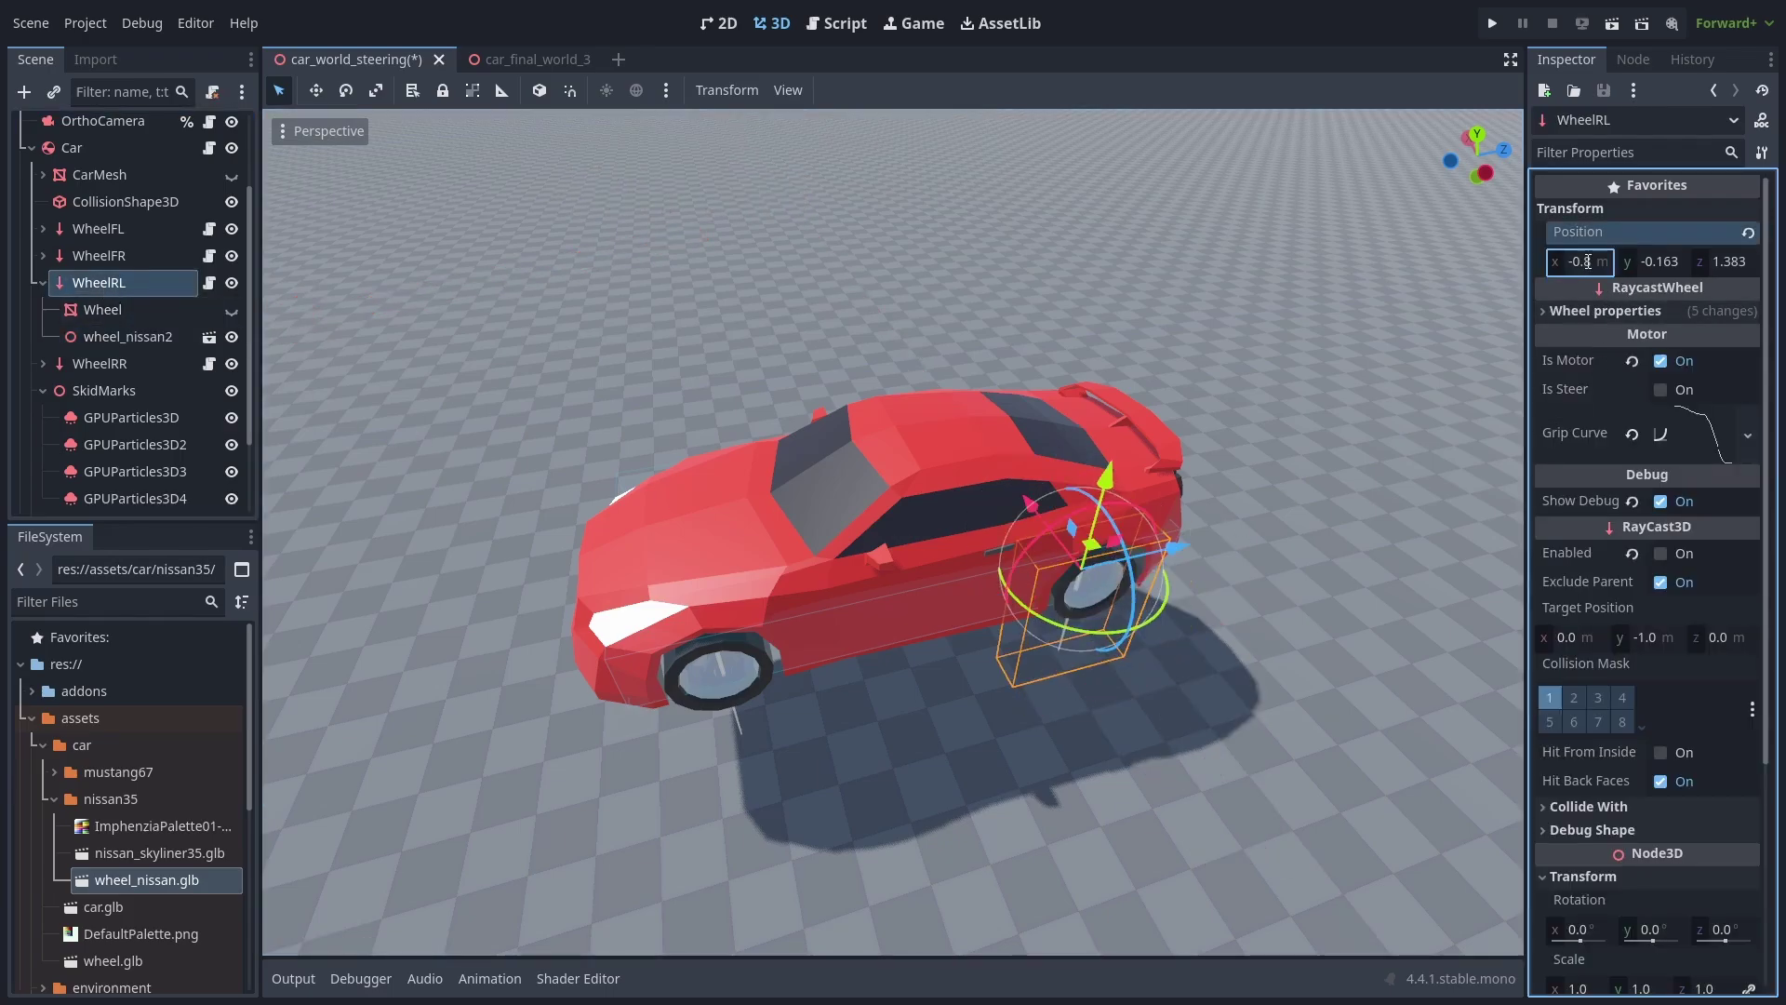
Step: Confirm the rear-right wheel model's X value and set WheelRR's X position to 0.8
{"action": "middle_click_drag", "start_coordinate": [895, 484], "coordinate": [1136, 473]}
{"action": "left_click", "coordinate": [756, 461]}
{"action": "left_click", "coordinate": [1592, 261]}
{"action": "key", "text": "Return"}
{"action": "left_click", "coordinate": [884, 461]}
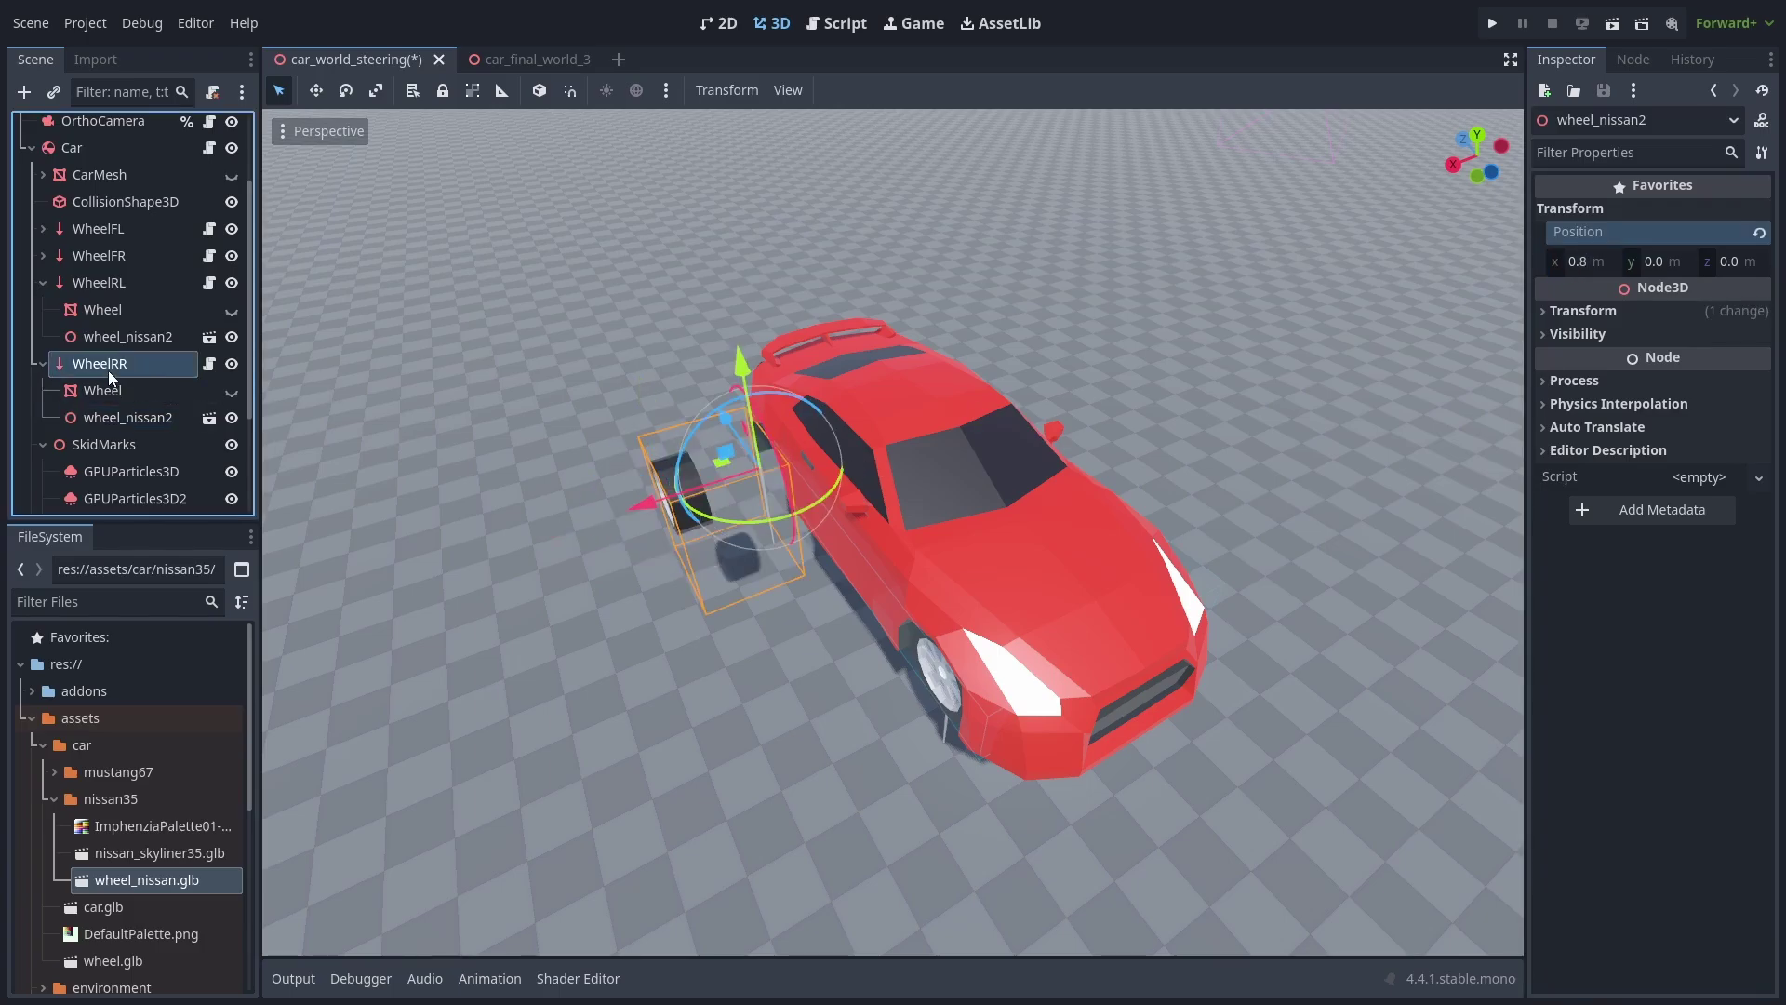
{"action": "left_click", "coordinate": [1598, 265]}
{"action": "type", "text": "0.8"}
{"action": "key", "text": "Return"}
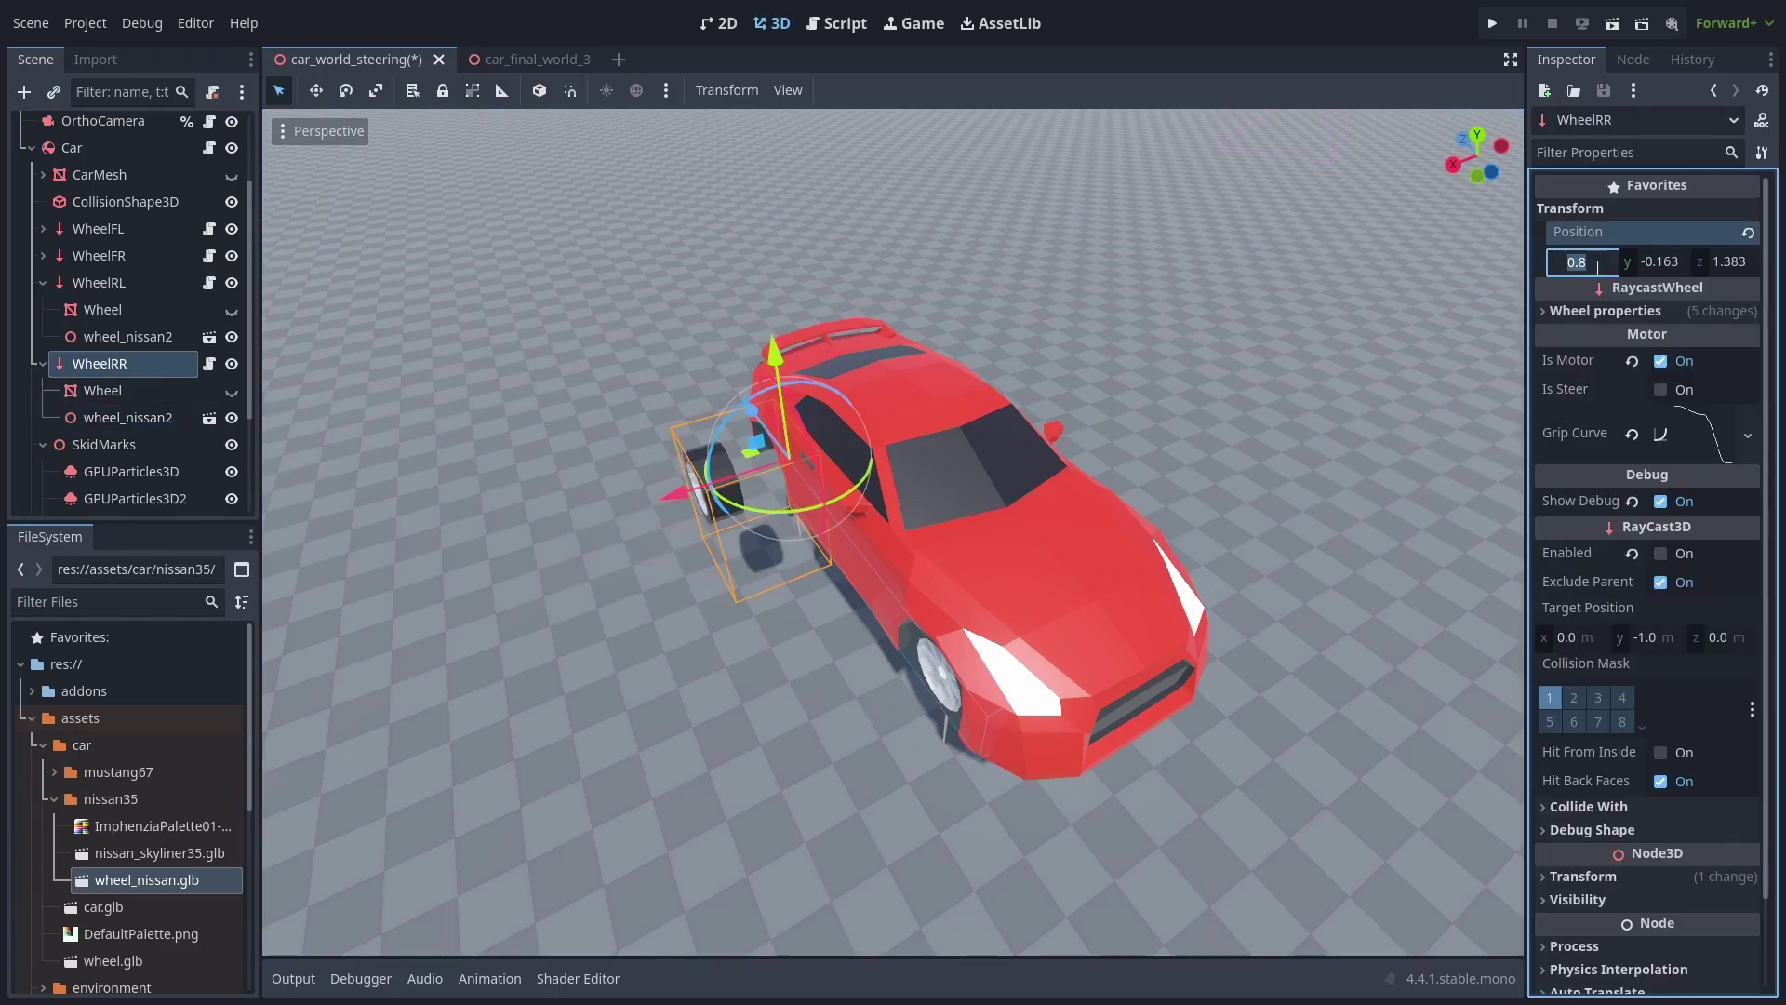
{"action": "key", "text": "Return"}
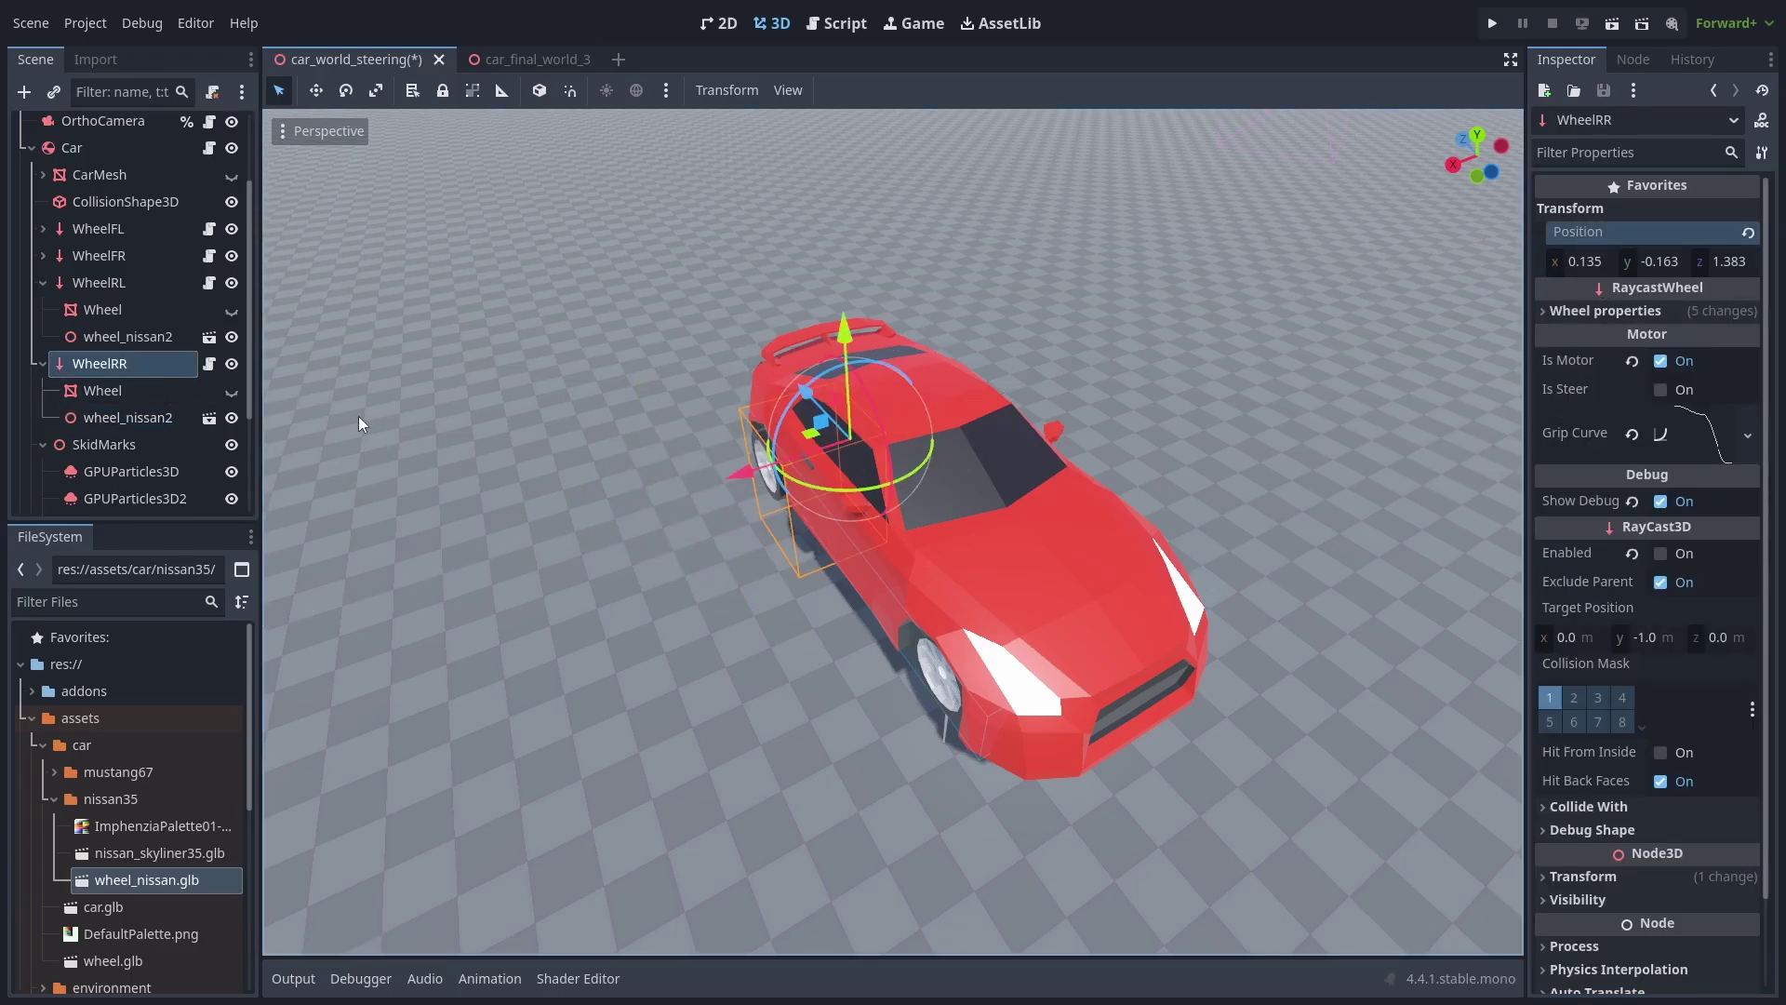
Step: Set the wheel model under WheelRR to X position 0, then reselect WheelRR's X field
{"action": "left_click", "coordinate": [103, 418]}
{"action": "left_click", "coordinate": [1586, 262]}
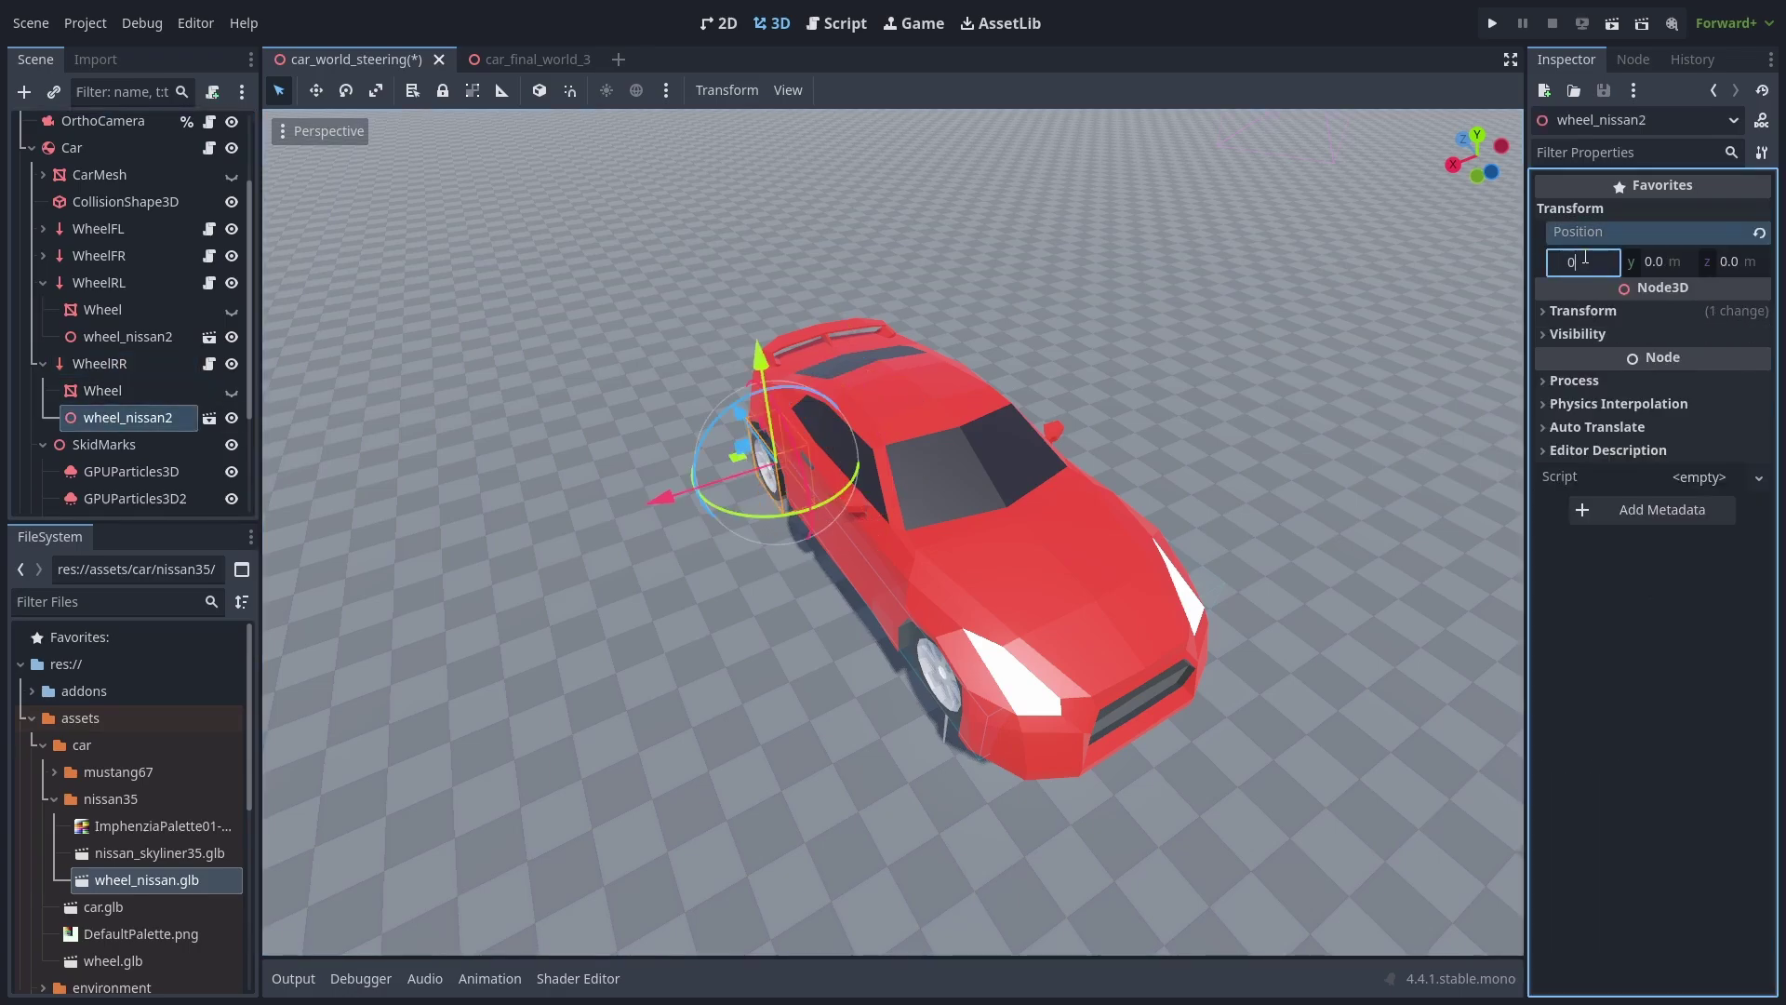
{"action": "type", "text": "0"}
{"action": "key", "text": "Return"}
{"action": "left_click", "coordinate": [102, 363]}
{"action": "left_click", "coordinate": [1579, 261]}
Step: Set WheelRR's X position to 0.8 and rotate the rear-left and front-left wheel models to face correctly
{"action": "type", "text": "0.8"}
{"action": "key", "text": "Return"}
{"action": "middle_click_drag", "start_coordinate": [835, 501], "coordinate": [891, 590]}
{"action": "middle_click_drag", "start_coordinate": [724, 551], "coordinate": [1086, 539]}
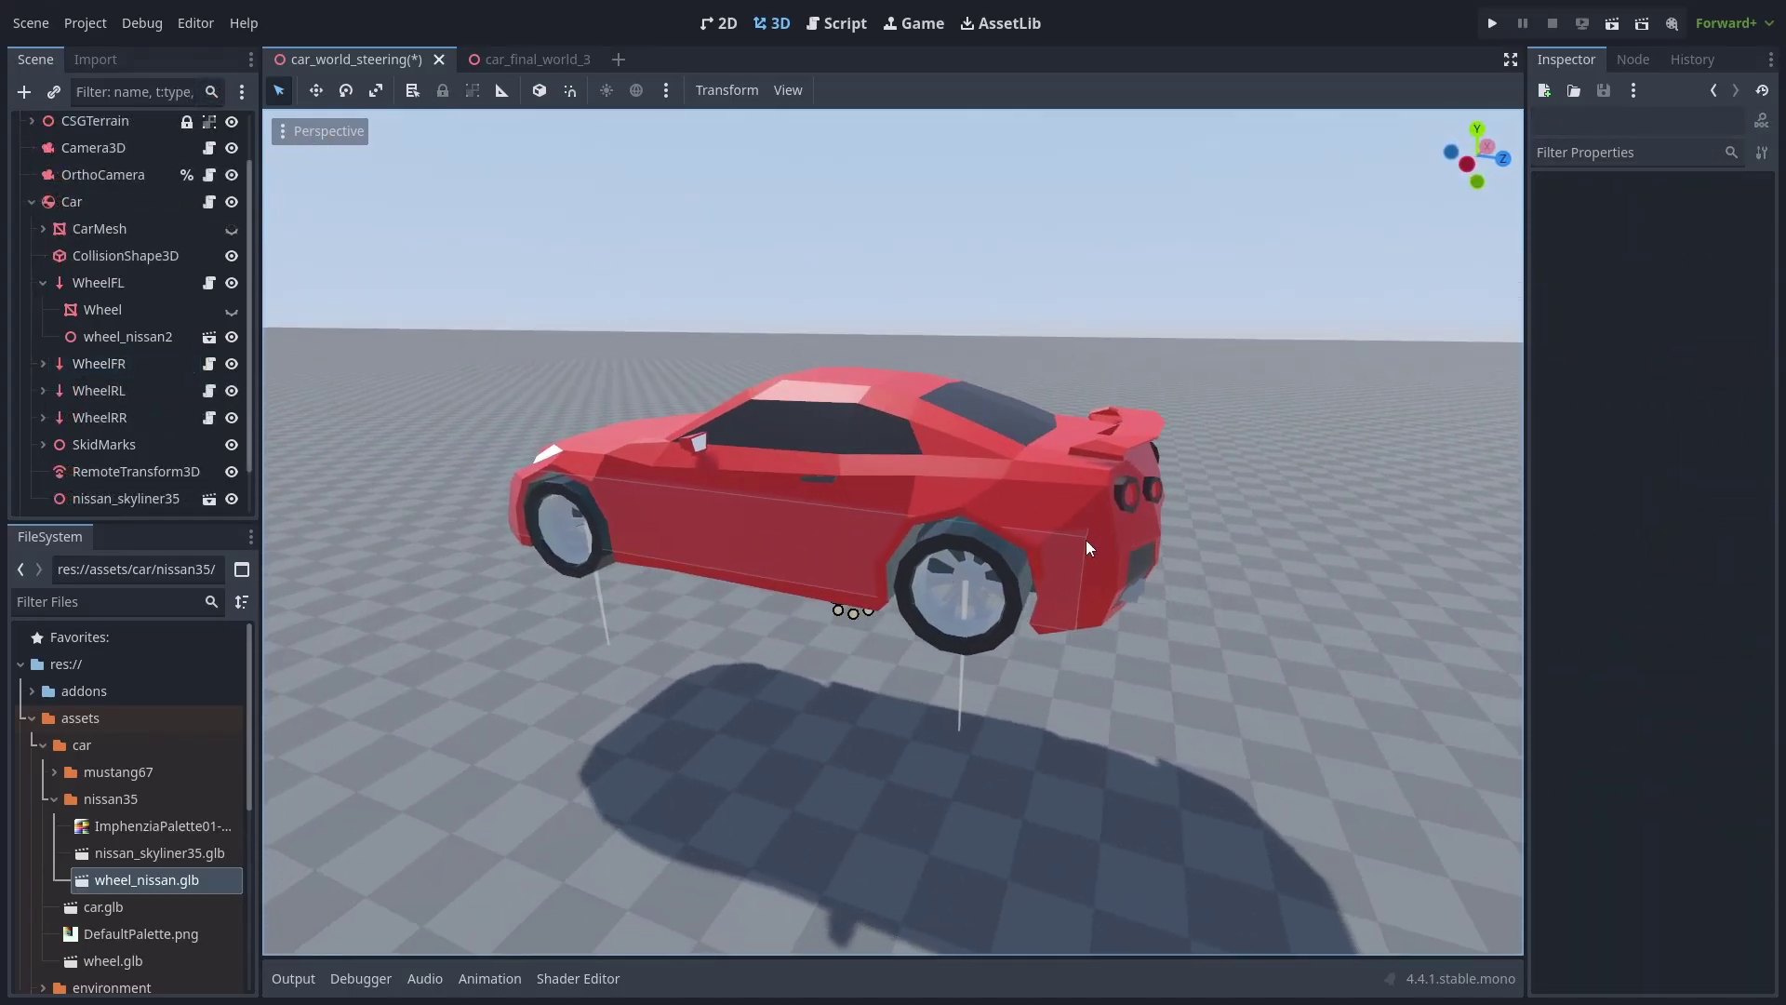
{"action": "left_click", "coordinate": [984, 561]}
{"action": "left_click_drag", "start_coordinate": [988, 621], "coordinate": [886, 455]}
{"action": "left_click", "coordinate": [562, 503]}
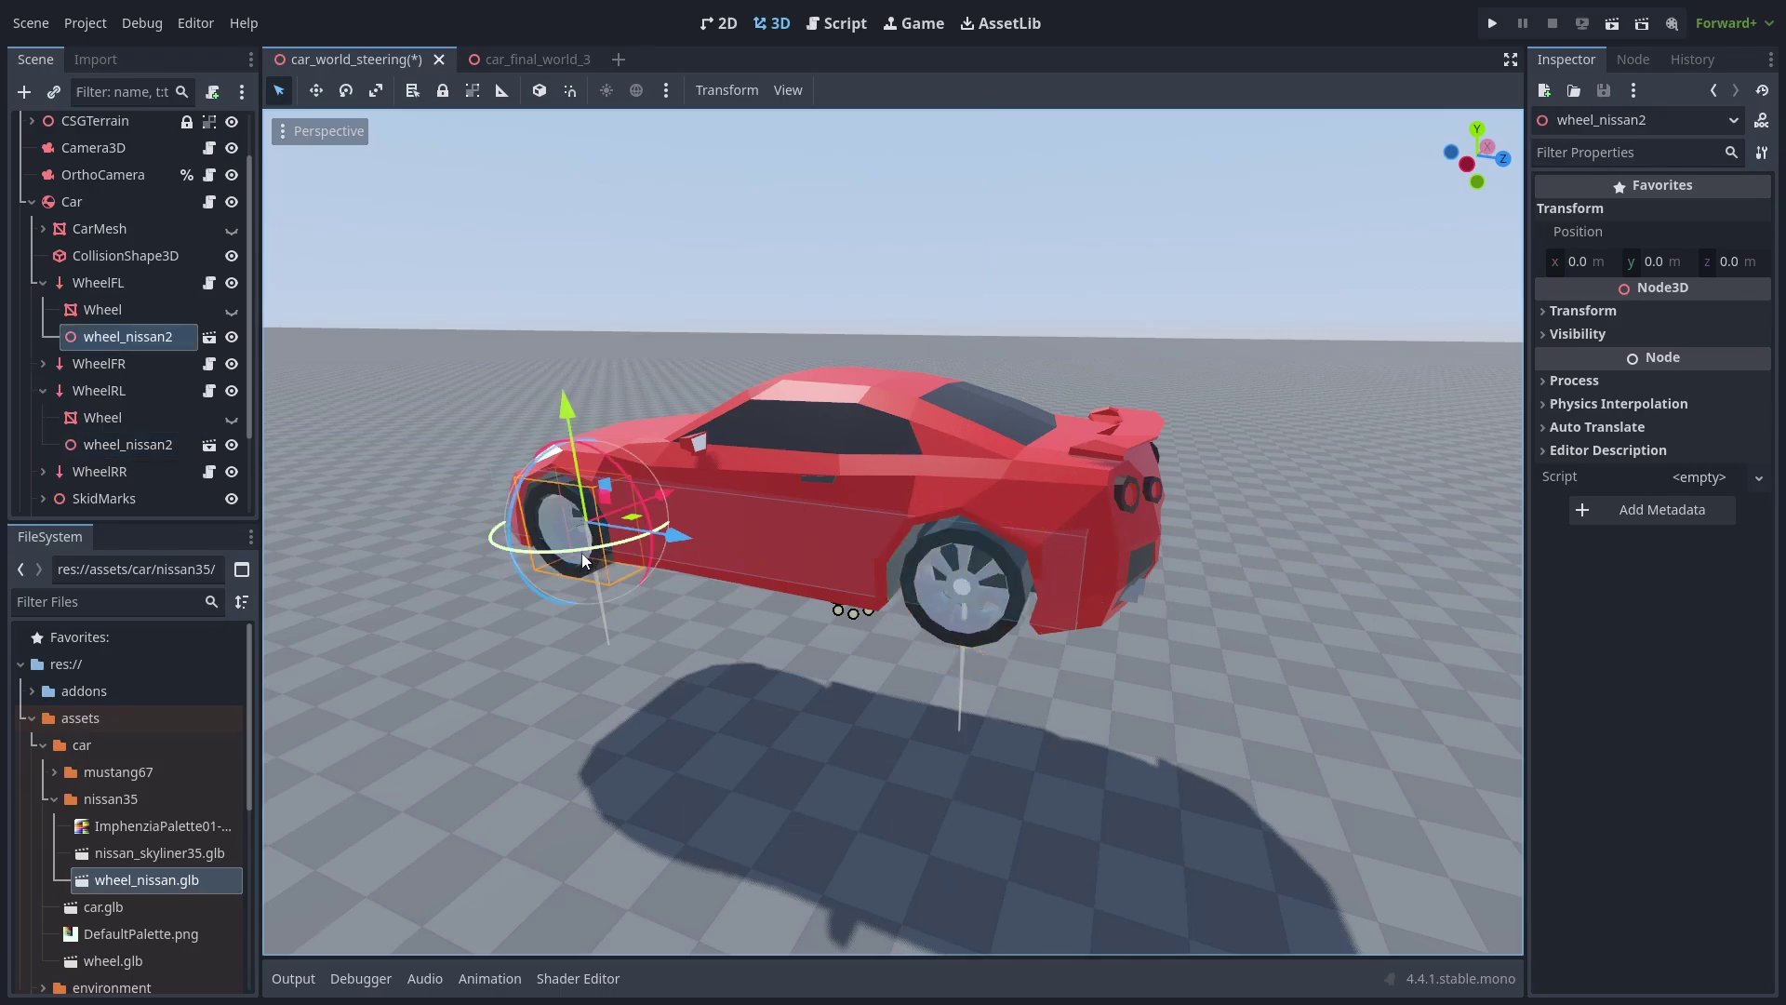
{"action": "left_click_drag", "start_coordinate": [581, 553], "coordinate": [611, 377]}
Step: Select the wheel raycasts and check the right wheels' X position in the transform properties
{"action": "left_click", "coordinate": [586, 438]}
{"action": "middle_click_drag", "start_coordinate": [586, 437], "coordinate": [657, 467]}
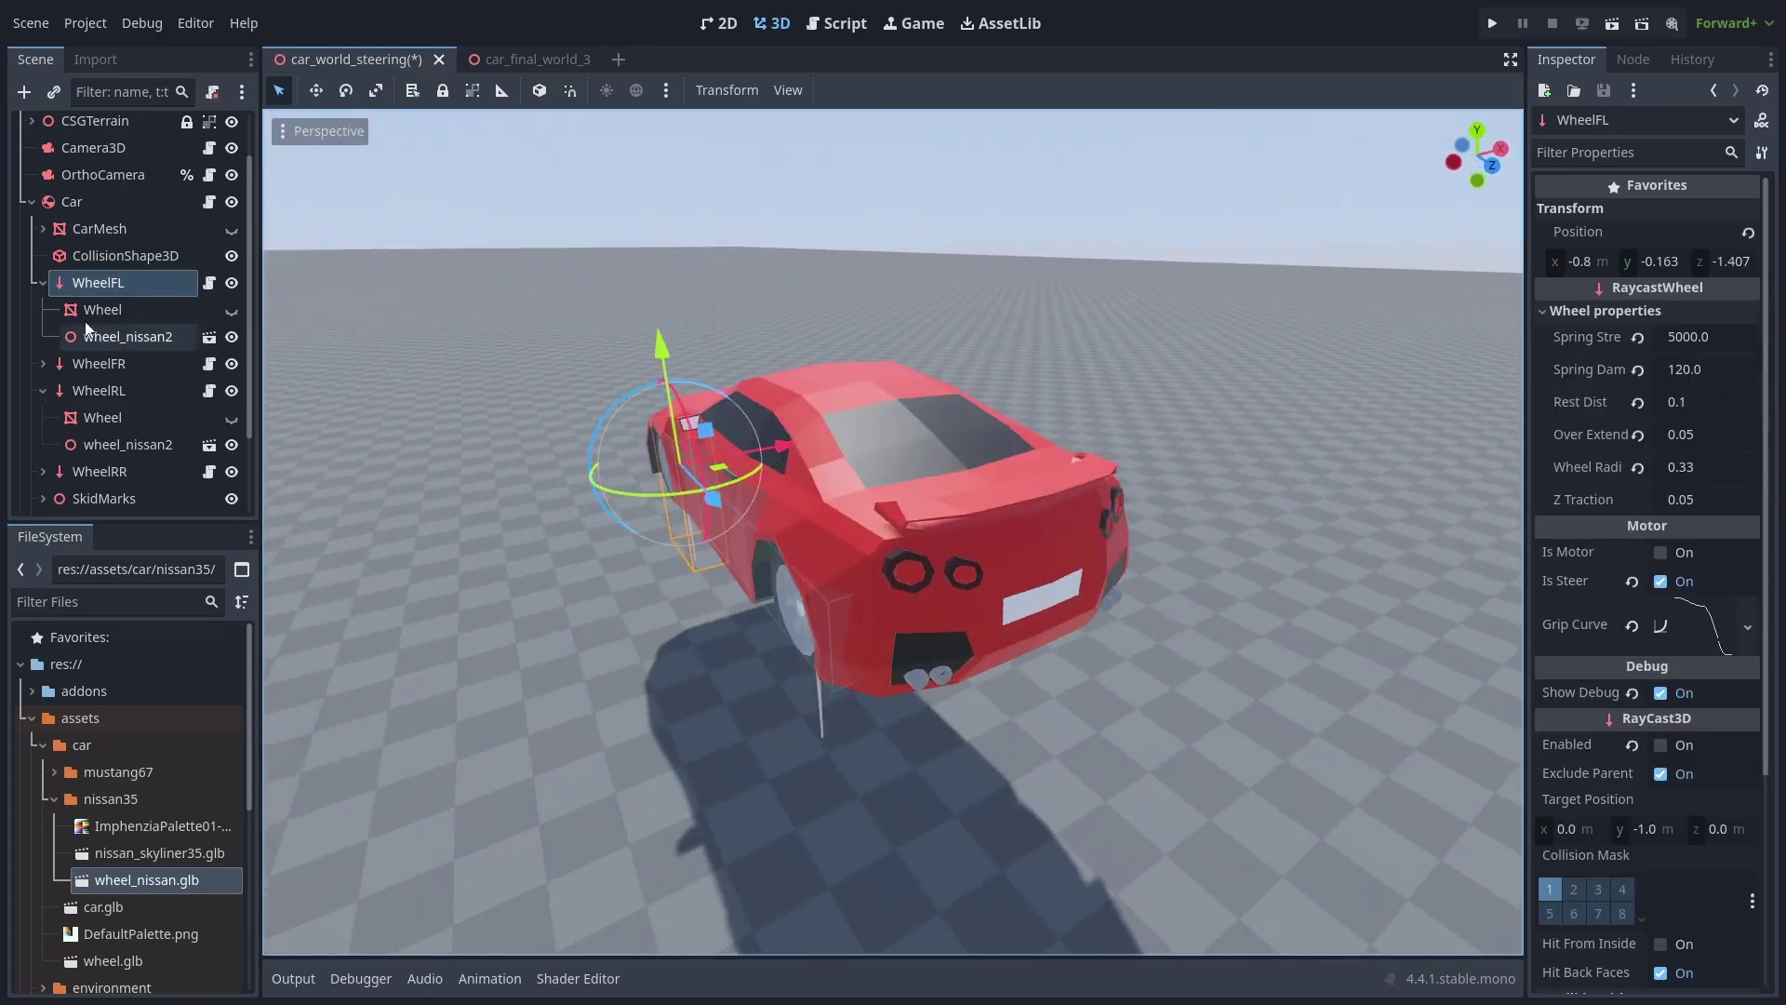
{"action": "left_click", "coordinate": [98, 390], "text": "ctrl"}
{"action": "middle_click_drag", "start_coordinate": [707, 521], "coordinate": [847, 528]}
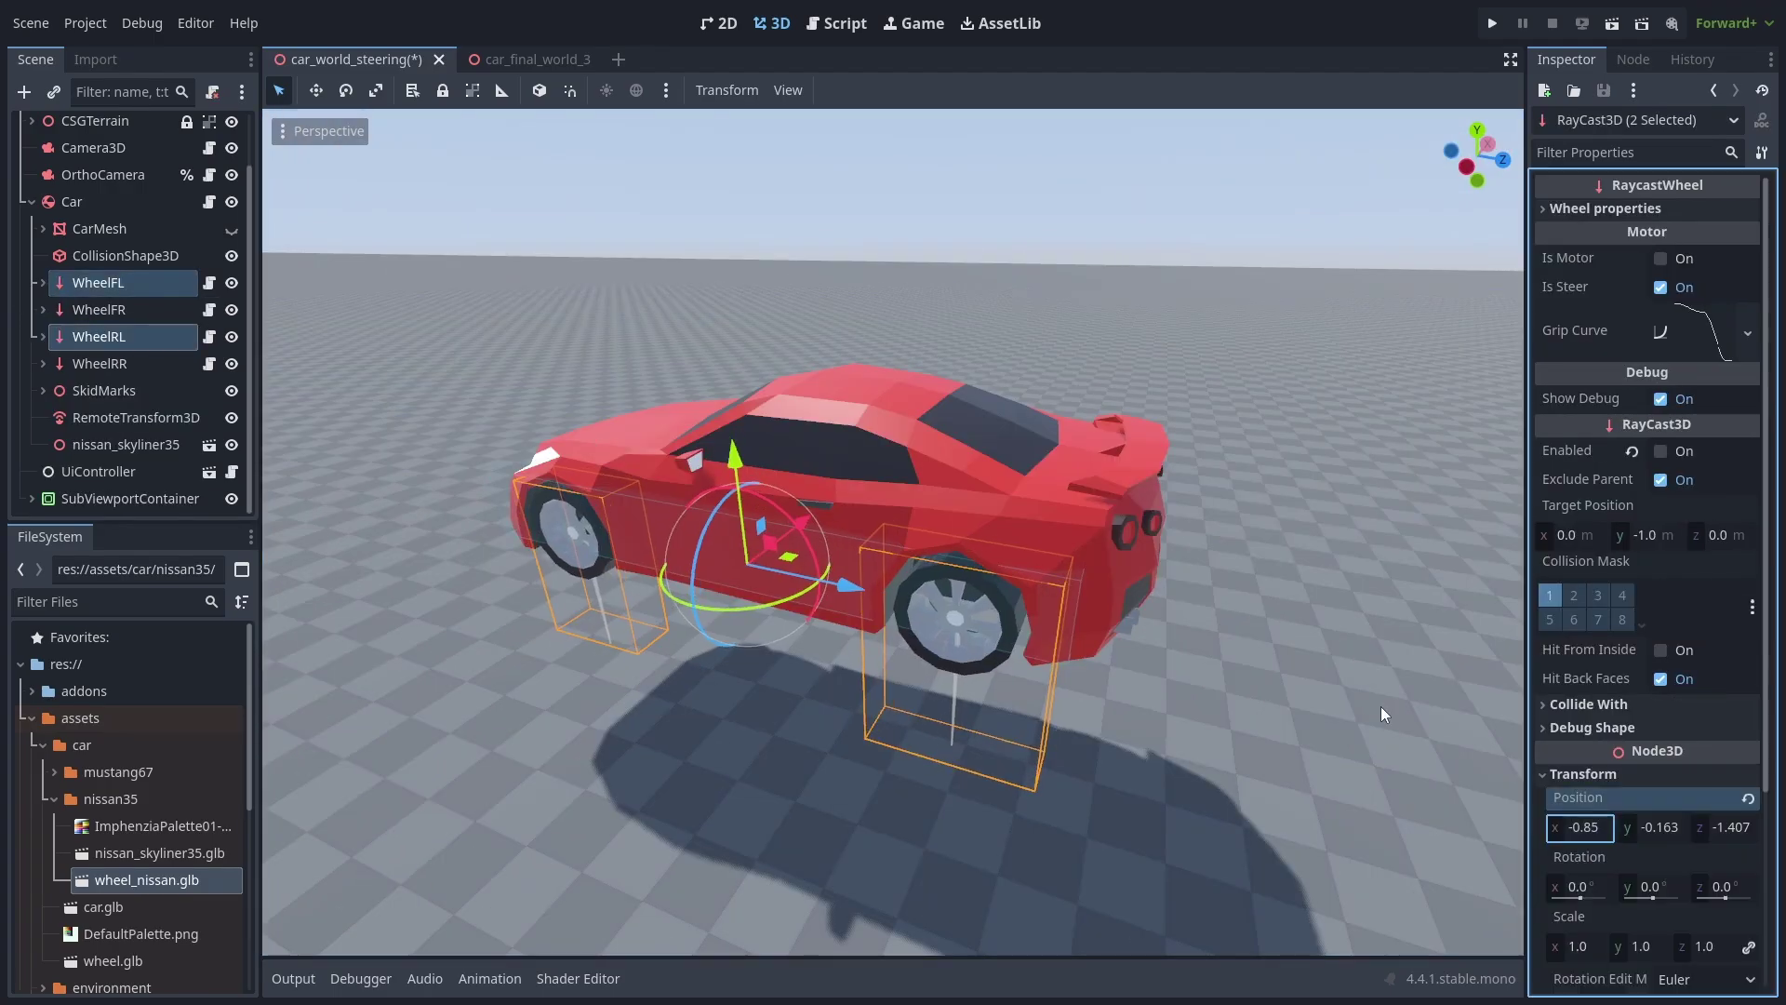
{"action": "left_click", "coordinate": [99, 309]}
{"action": "left_click", "coordinate": [98, 363], "text": "ctrl"}
{"action": "middle_click_drag", "start_coordinate": [525, 418], "coordinate": [781, 475]}
{"action": "left_click", "coordinate": [1583, 774]}
{"action": "left_click", "coordinate": [1596, 836]}
Step: Expand the wheel raycasts, multi-select the four old Wheel meshes and delete them
{"action": "left_click", "coordinate": [1210, 726]}
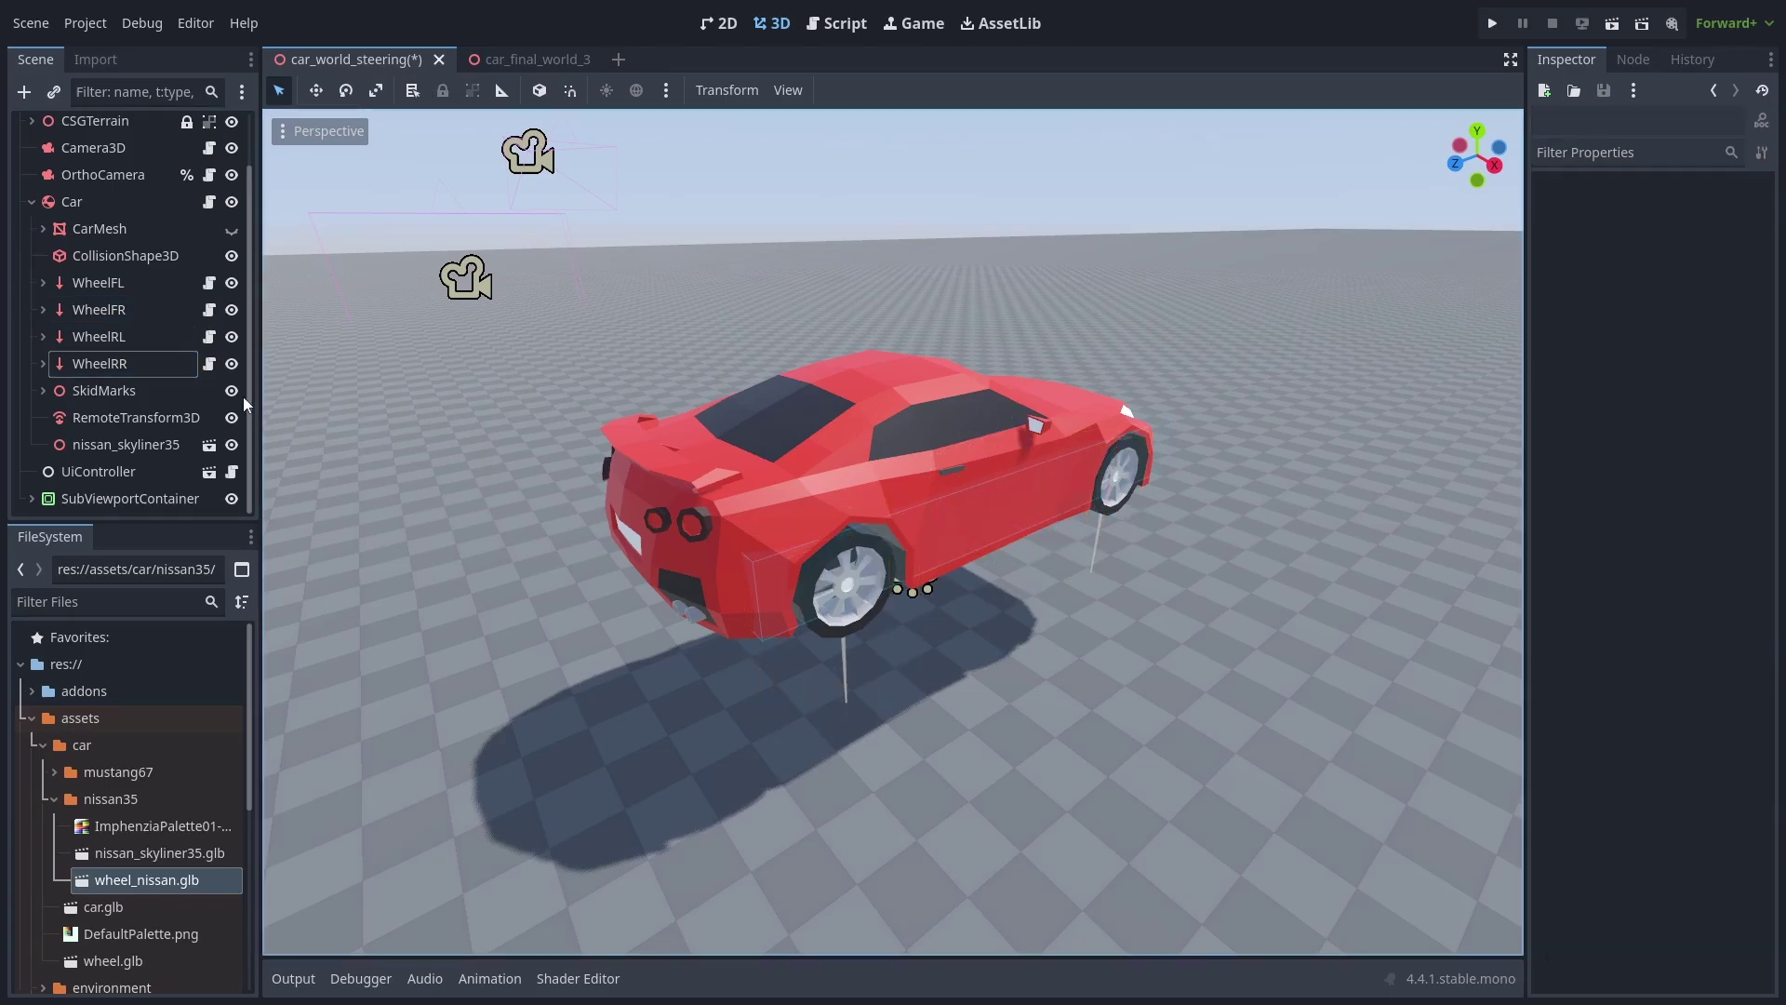
{"action": "left_click", "coordinate": [42, 282]}
{"action": "left_click", "coordinate": [42, 363]}
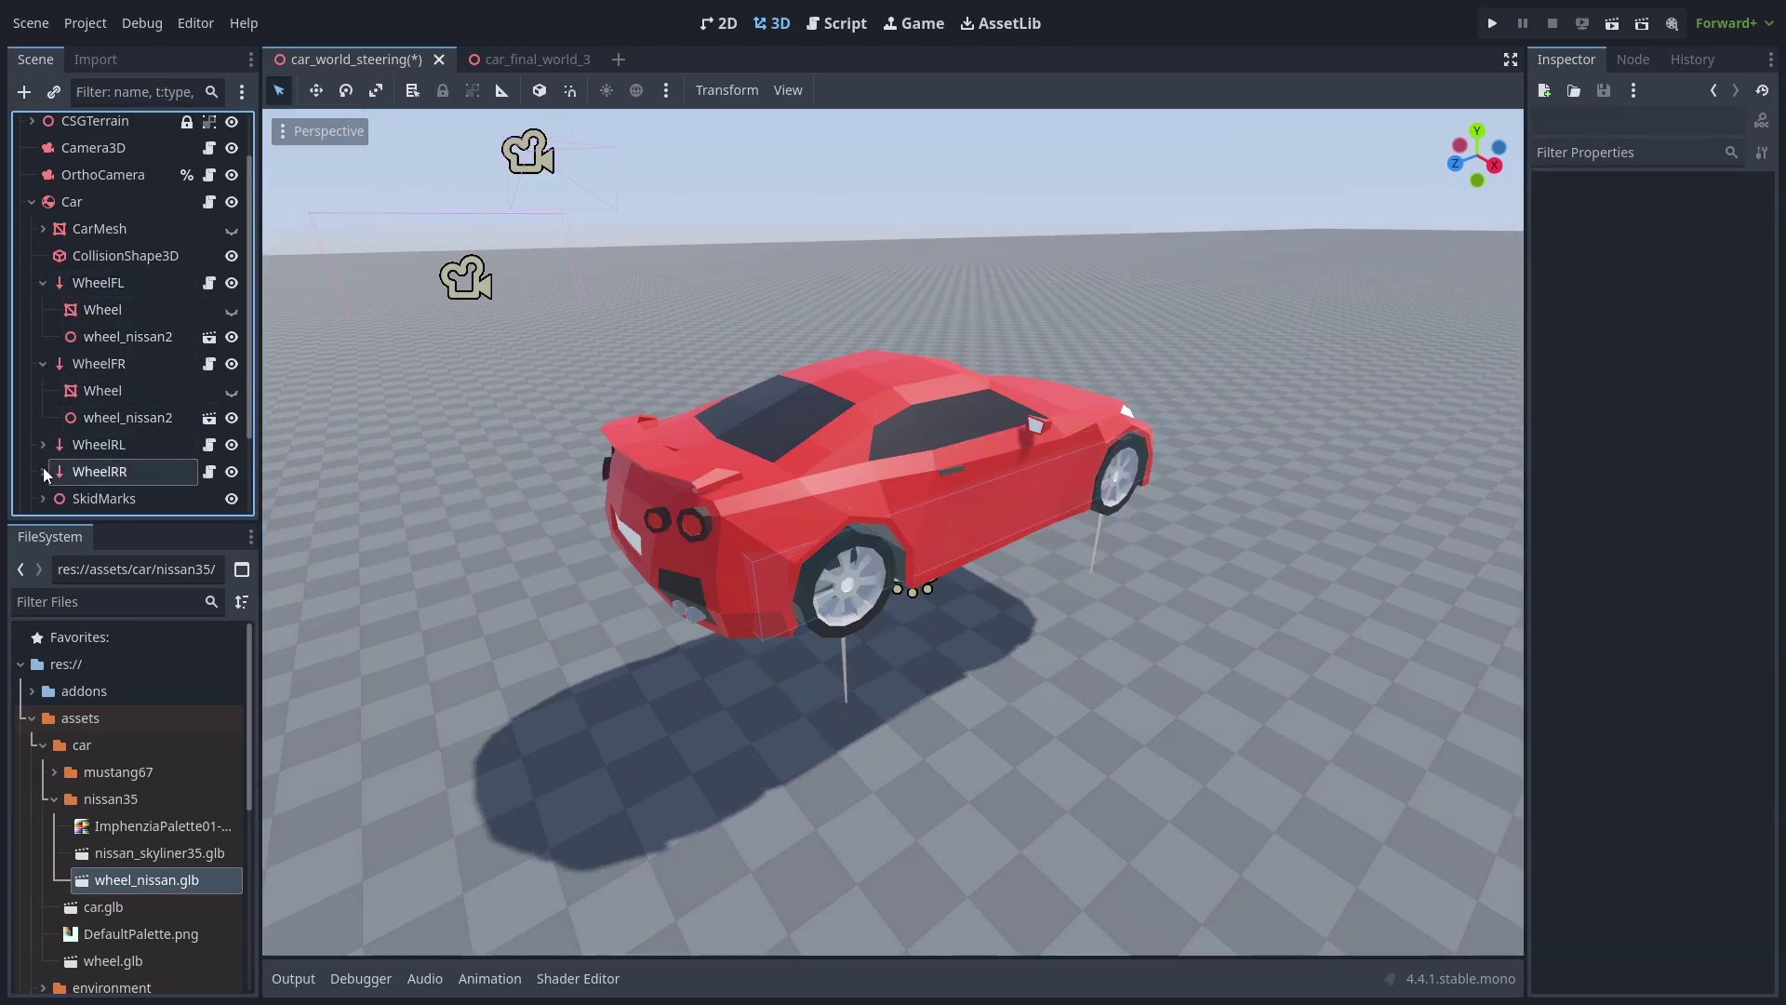
{"action": "left_click", "coordinate": [43, 451]}
{"action": "scroll", "coordinate": [135, 461], "scroll_direction": "down", "scroll_amount": 4}
{"action": "left_click", "coordinate": [103, 403]}
{"action": "left_click", "coordinate": [105, 324], "text": "ctrl"}
{"action": "left_click", "coordinate": [110, 240], "text": "ctrl"}
{"action": "left_click", "coordinate": [104, 160], "text": "ctrl"}
{"action": "right_click", "coordinate": [104, 158]}
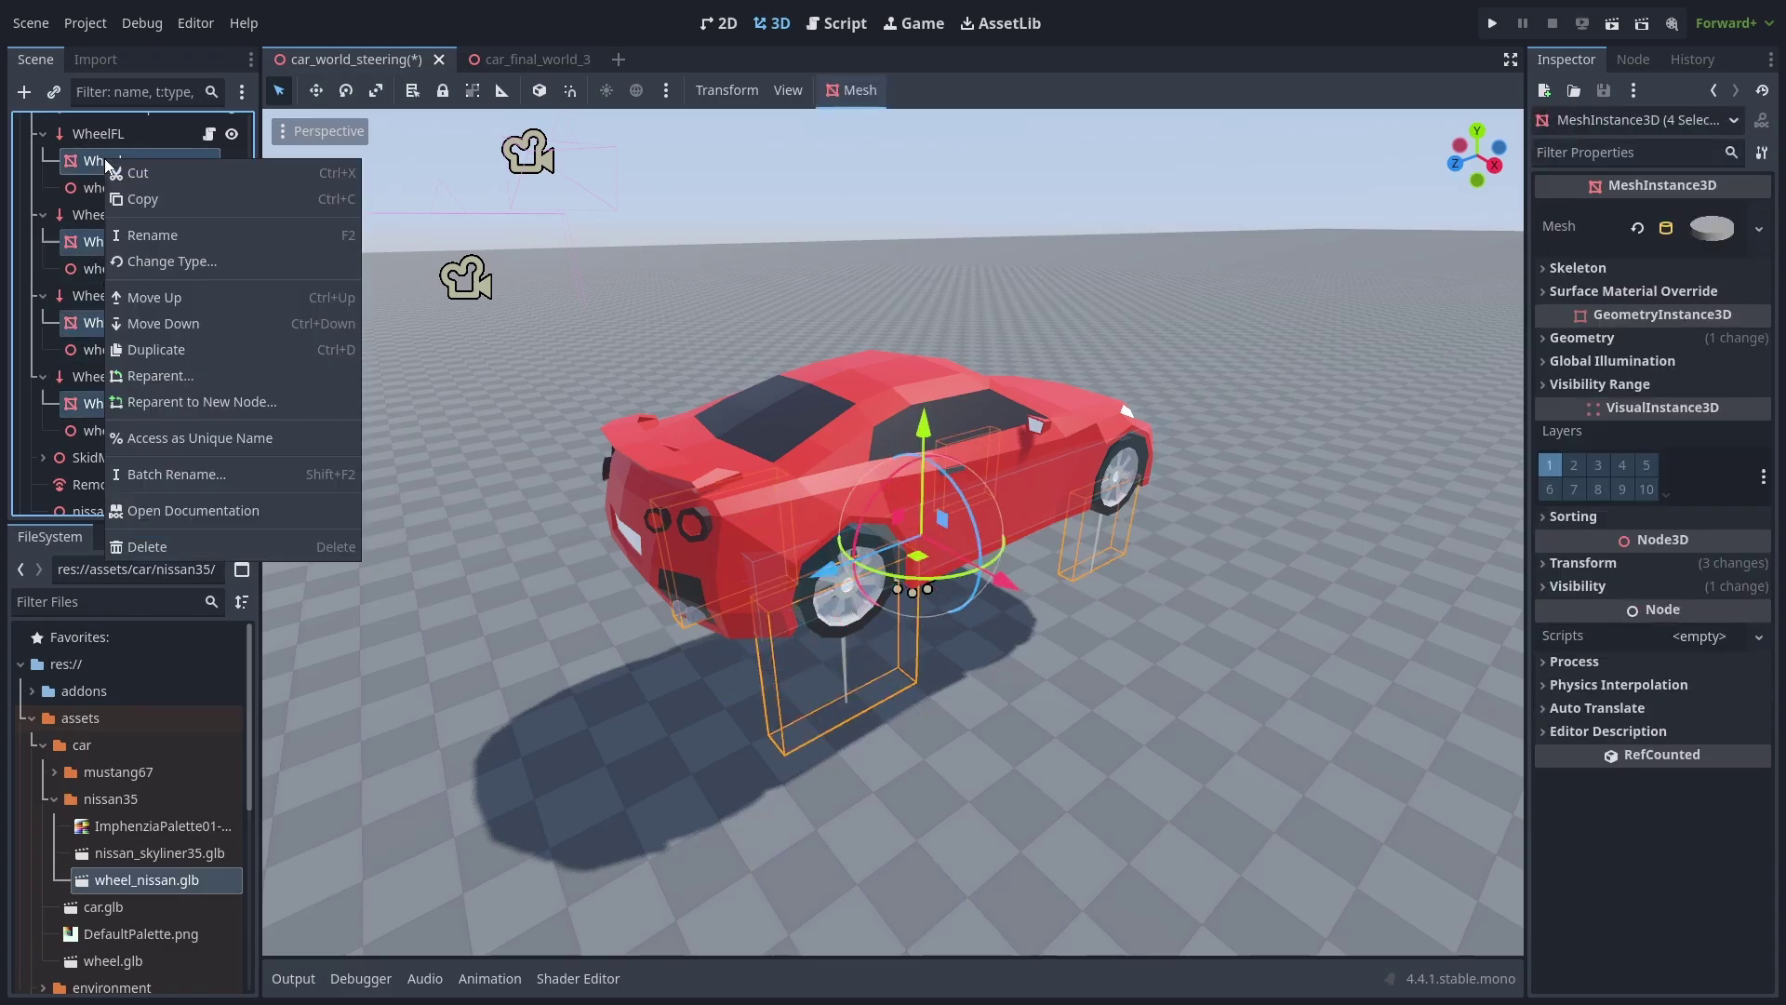
{"action": "left_click", "coordinate": [197, 546]}
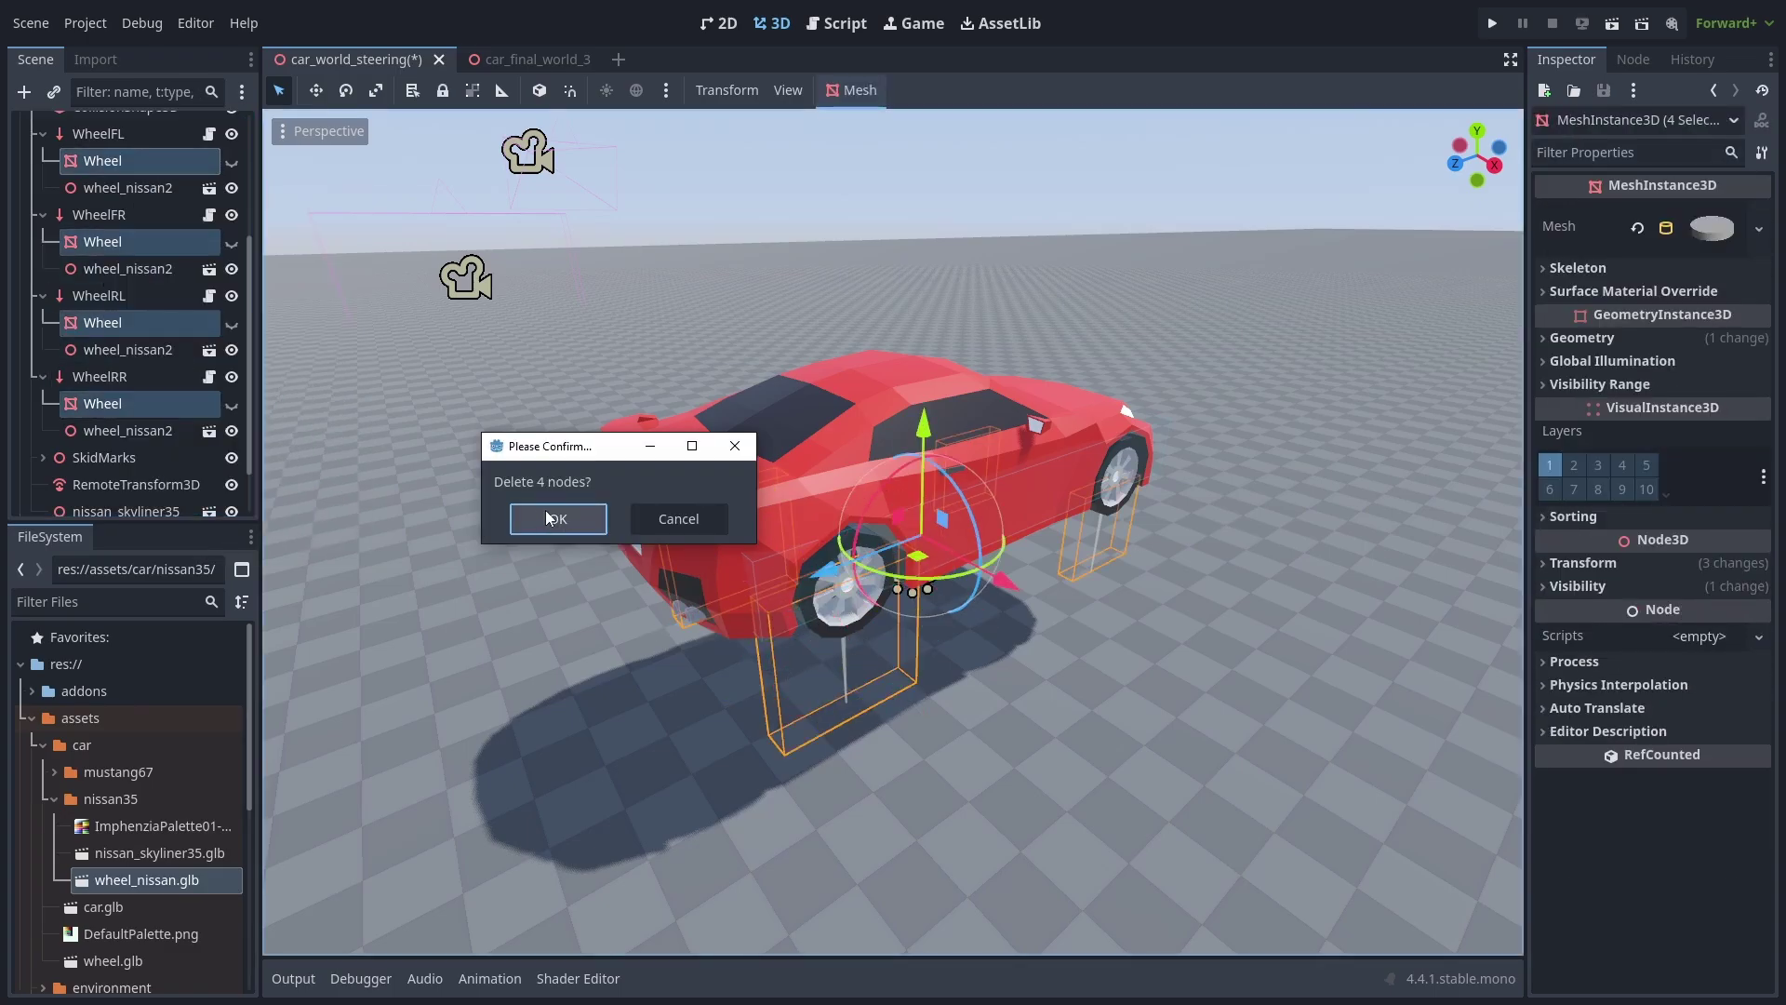
Step: Confirm deleting the old Wheel meshes, then run the game, drive forward and steer right, and stop it
{"action": "left_click", "coordinate": [558, 519]}
{"action": "middle_click_drag", "start_coordinate": [664, 453], "coordinate": [1048, 432]}
{"action": "key", "text": "F5"}
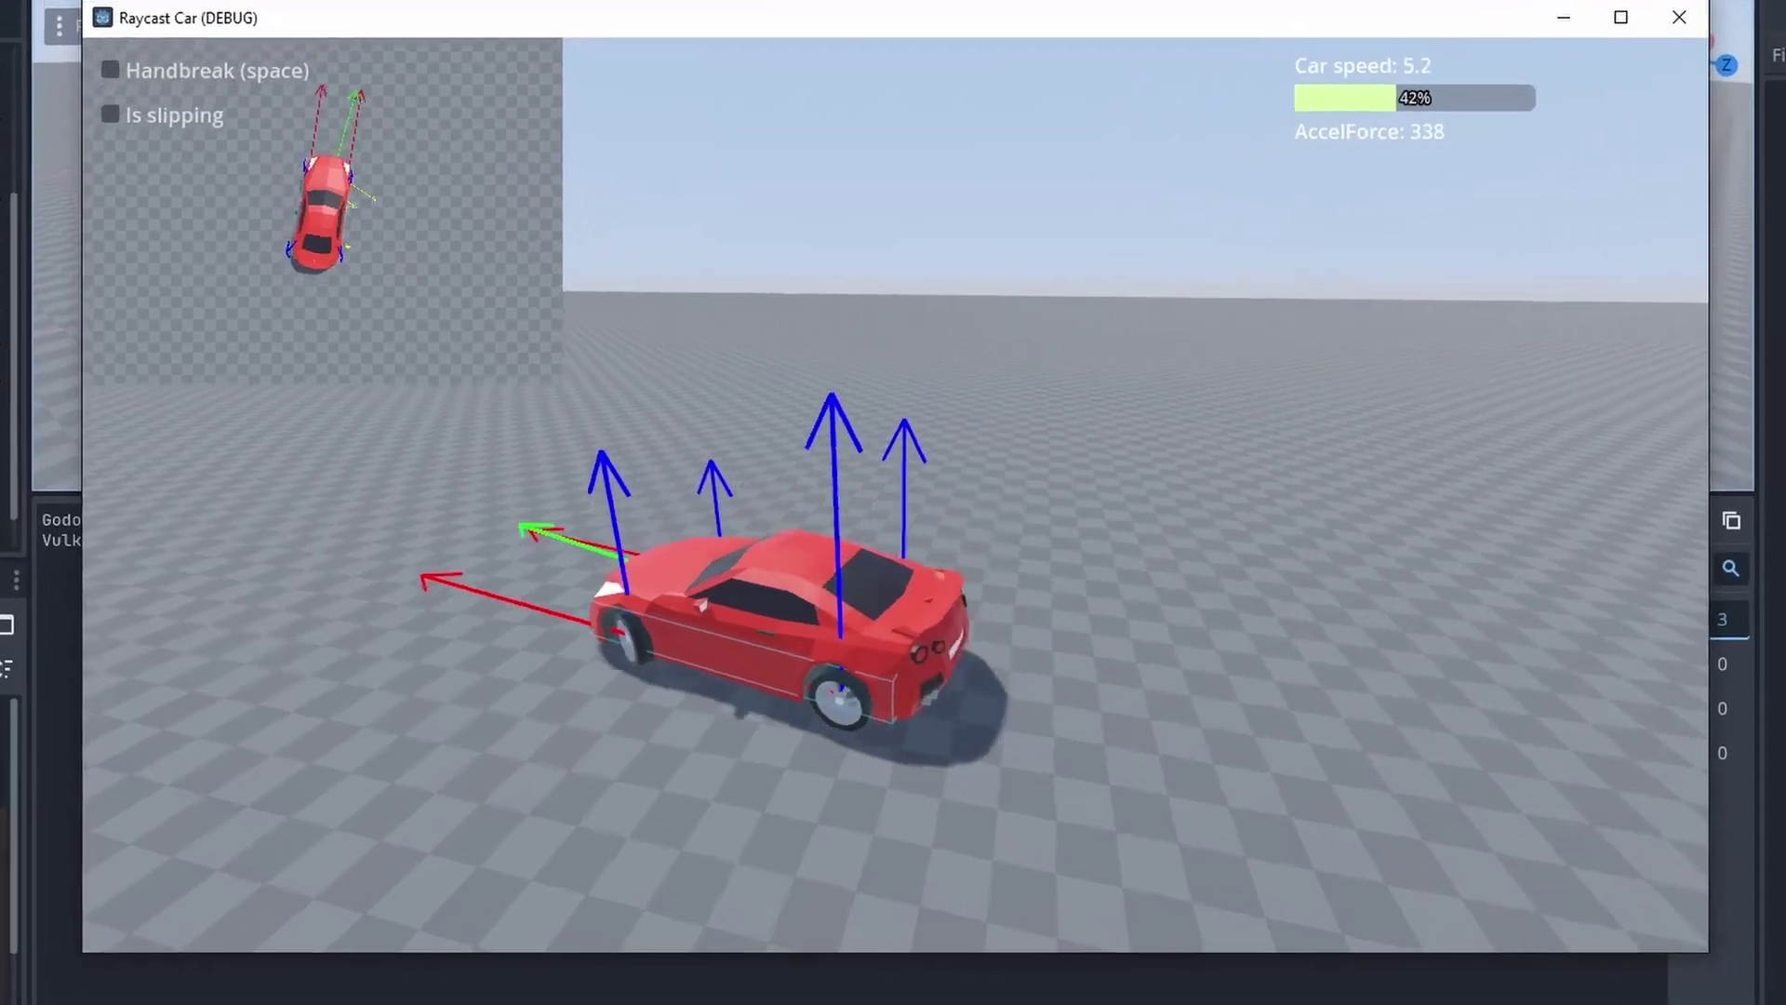
{"action": "key", "text": "w"}
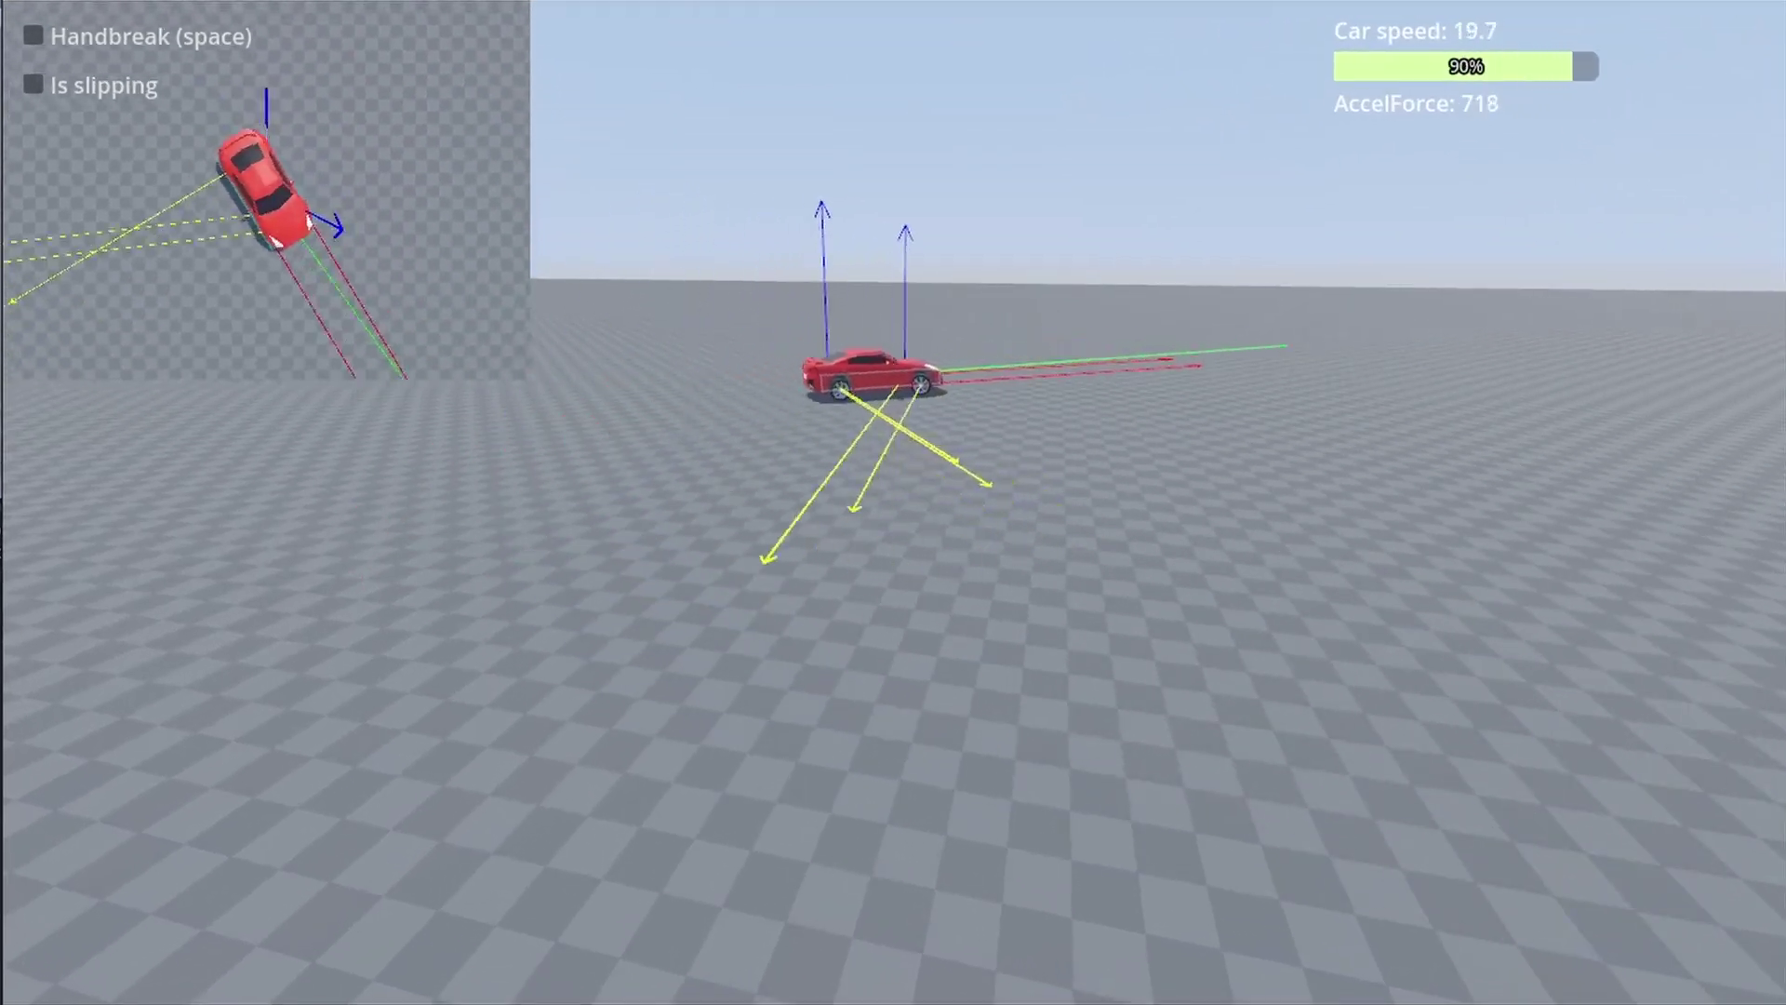
{"action": "key", "text": "d"}
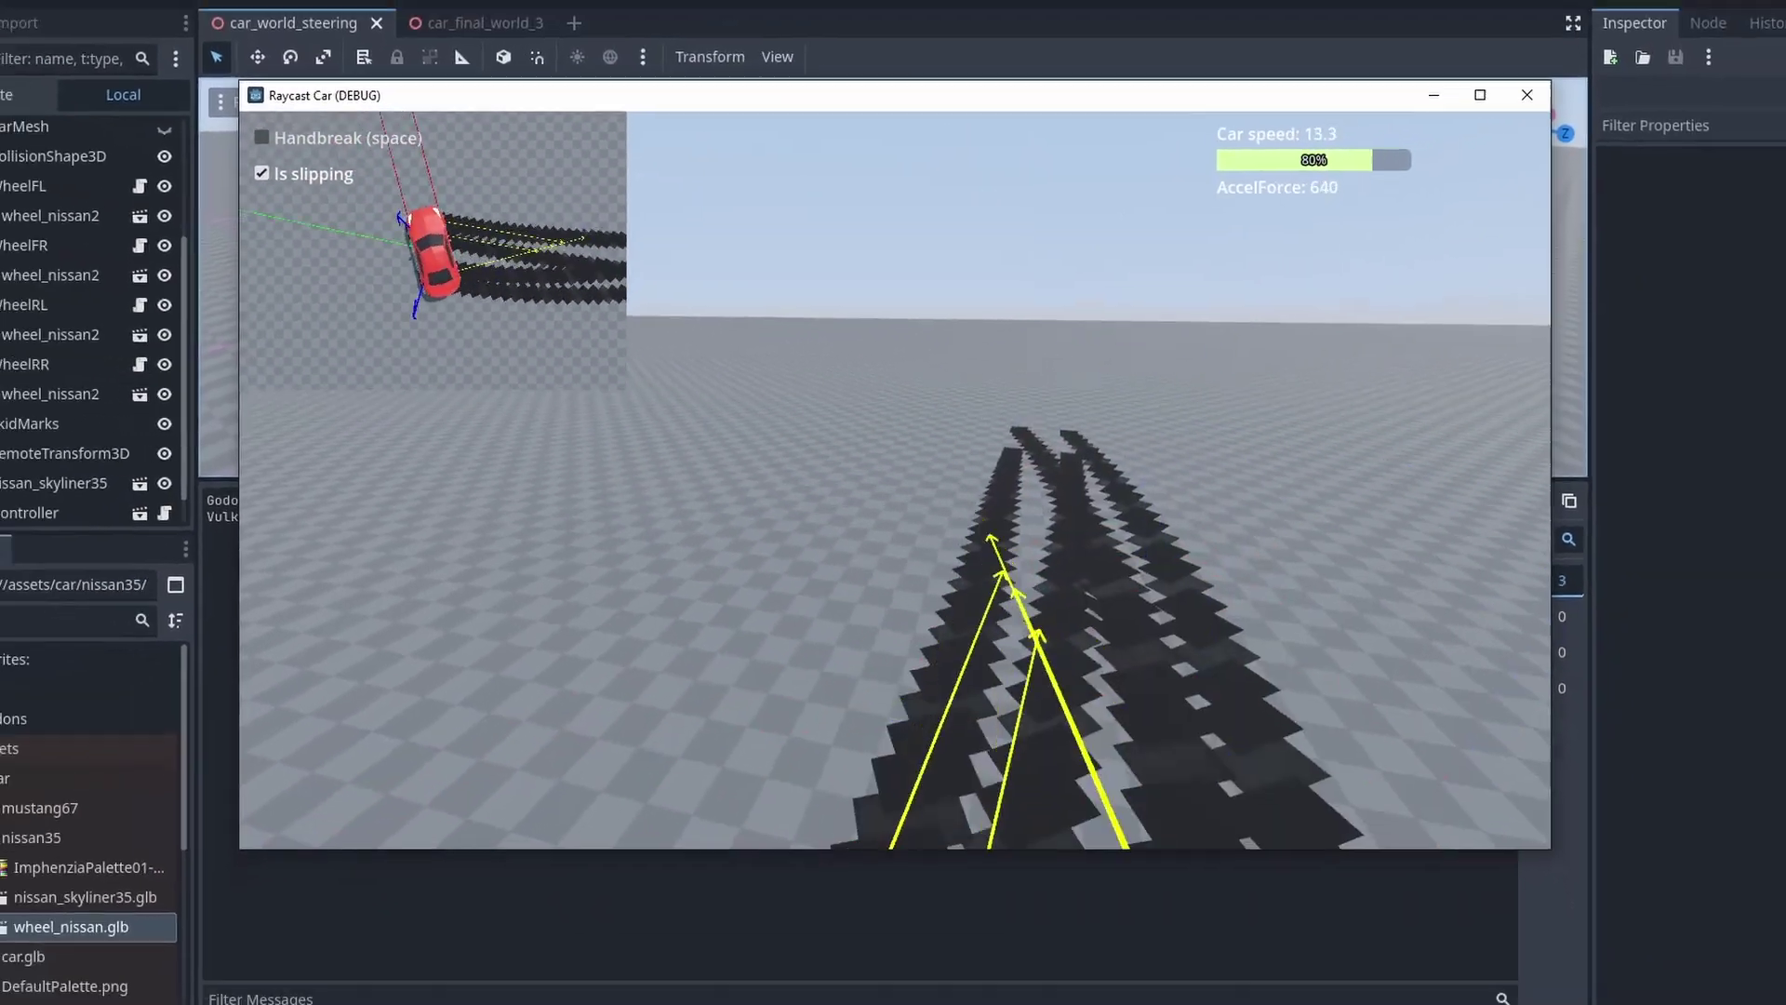
{"action": "key", "text": "F8"}
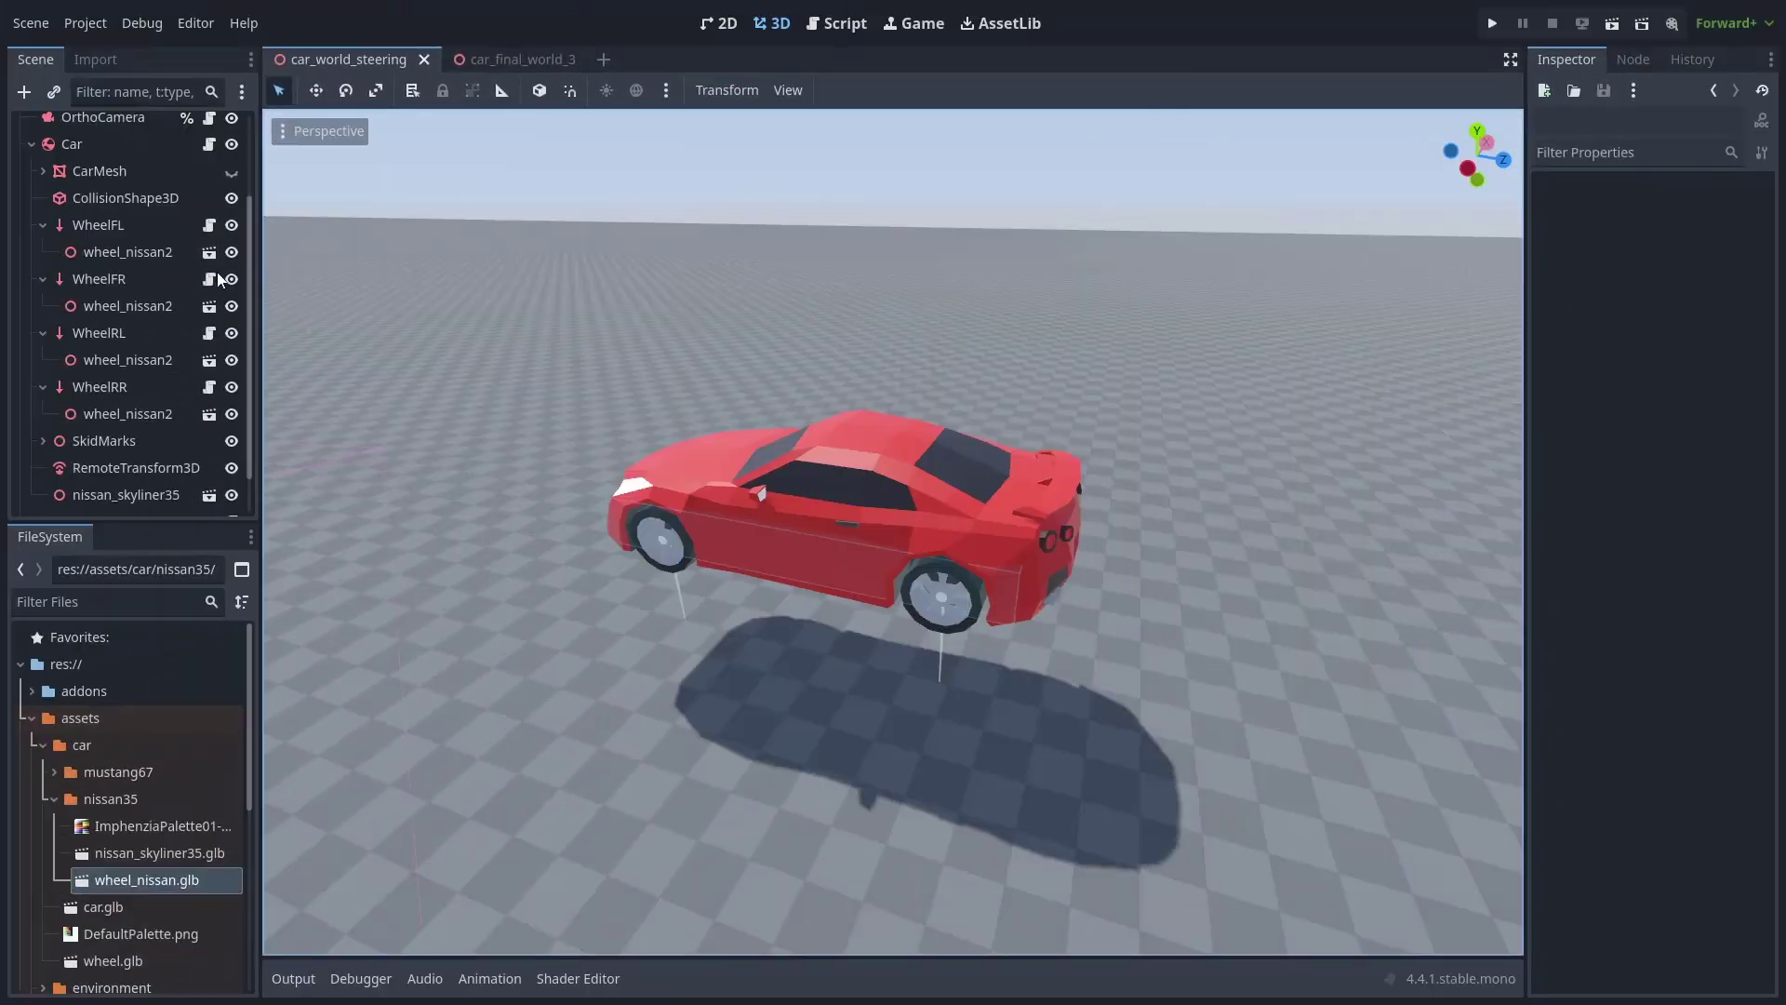
Step: Collapse the four wheel raycasts in the scene tree and select the car's CollisionShape3D
{"action": "left_click", "coordinate": [39, 224]}
{"action": "left_click", "coordinate": [41, 252]}
{"action": "left_click", "coordinate": [41, 280]}
{"action": "left_click", "coordinate": [41, 335]}
{"action": "left_click", "coordinate": [121, 255]}
{"action": "middle_click_drag", "start_coordinate": [483, 348], "coordinate": [924, 523]}
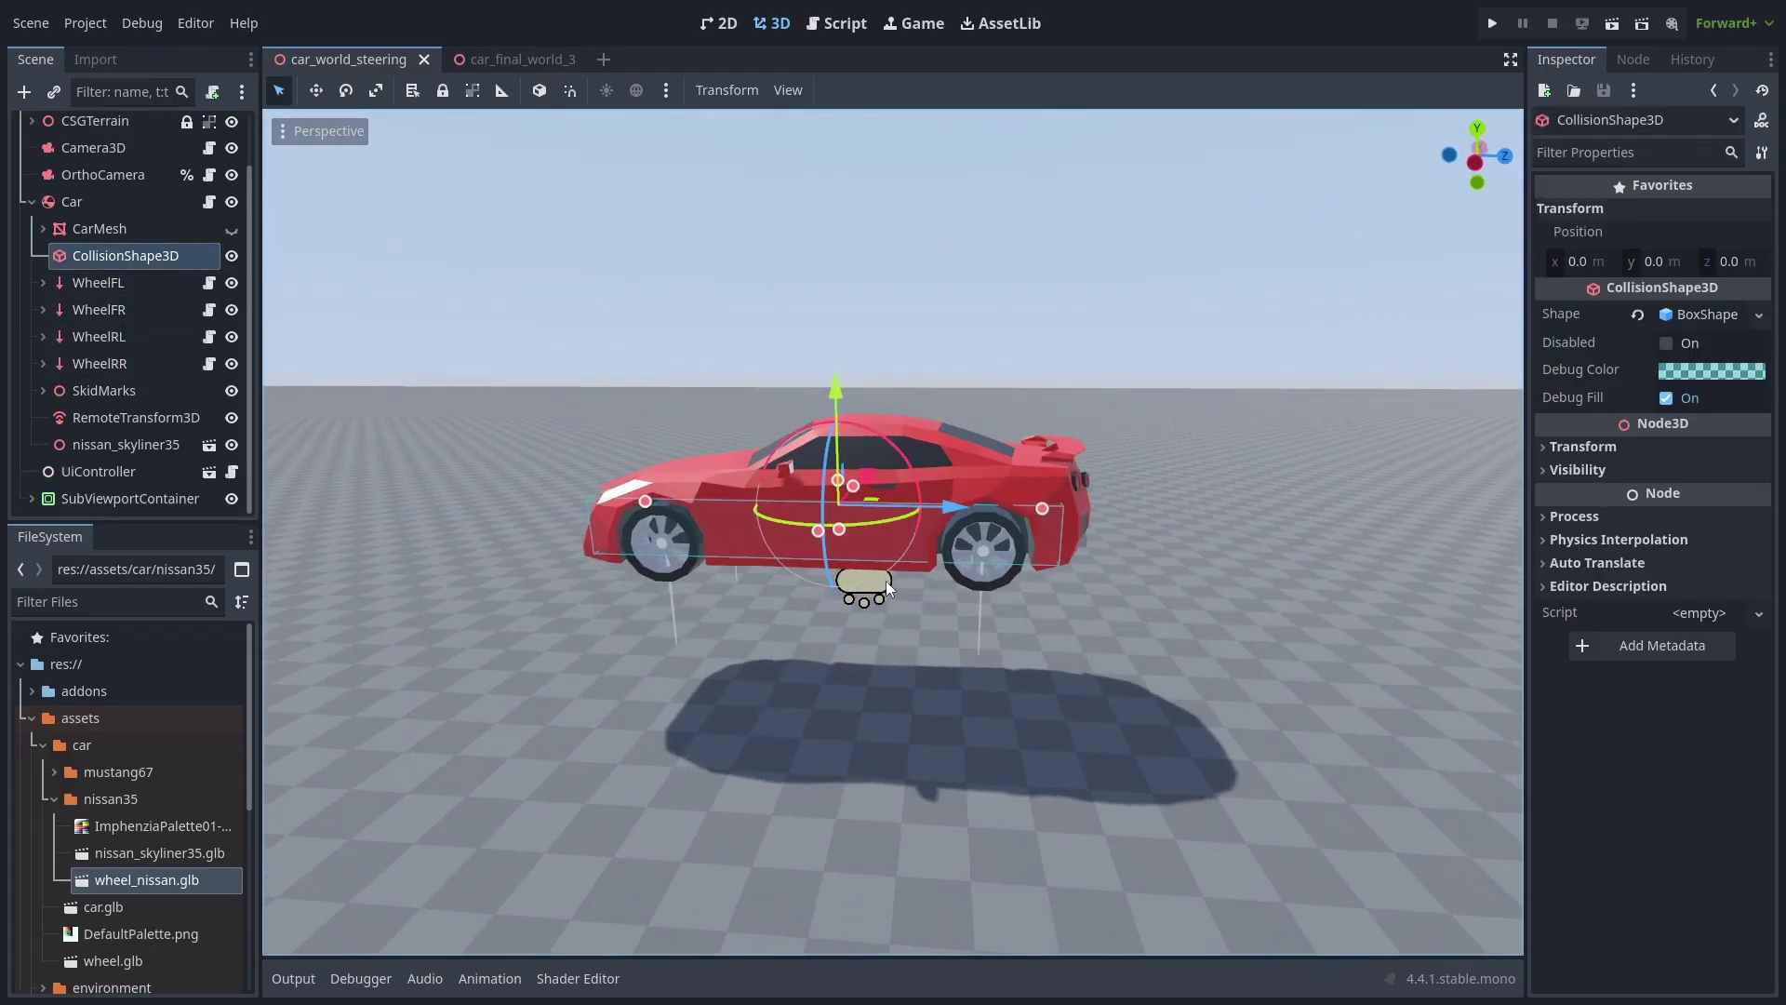
Step: Make nissan_skyliner35's children editable and create a Single Convex collision shape from the NissanSkyline35 mesh
{"action": "left_click", "coordinate": [145, 450]}
{"action": "right_click", "coordinate": [144, 450]}
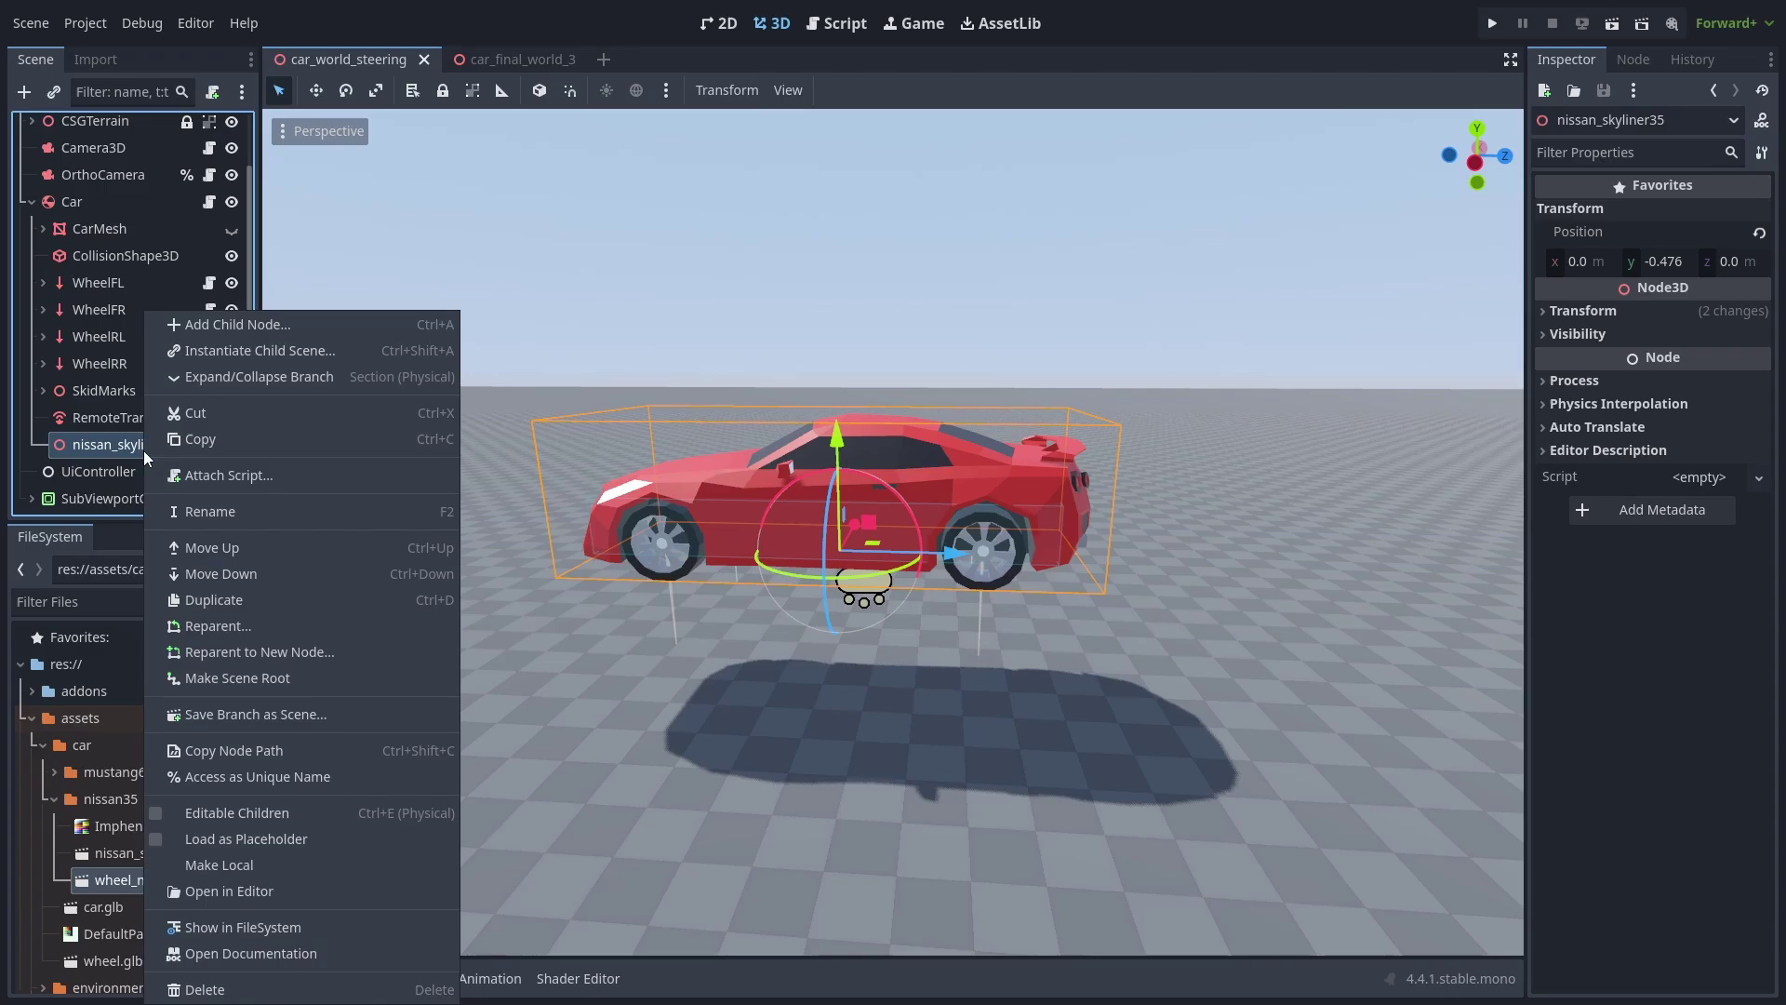
{"action": "left_click", "coordinate": [331, 819]}
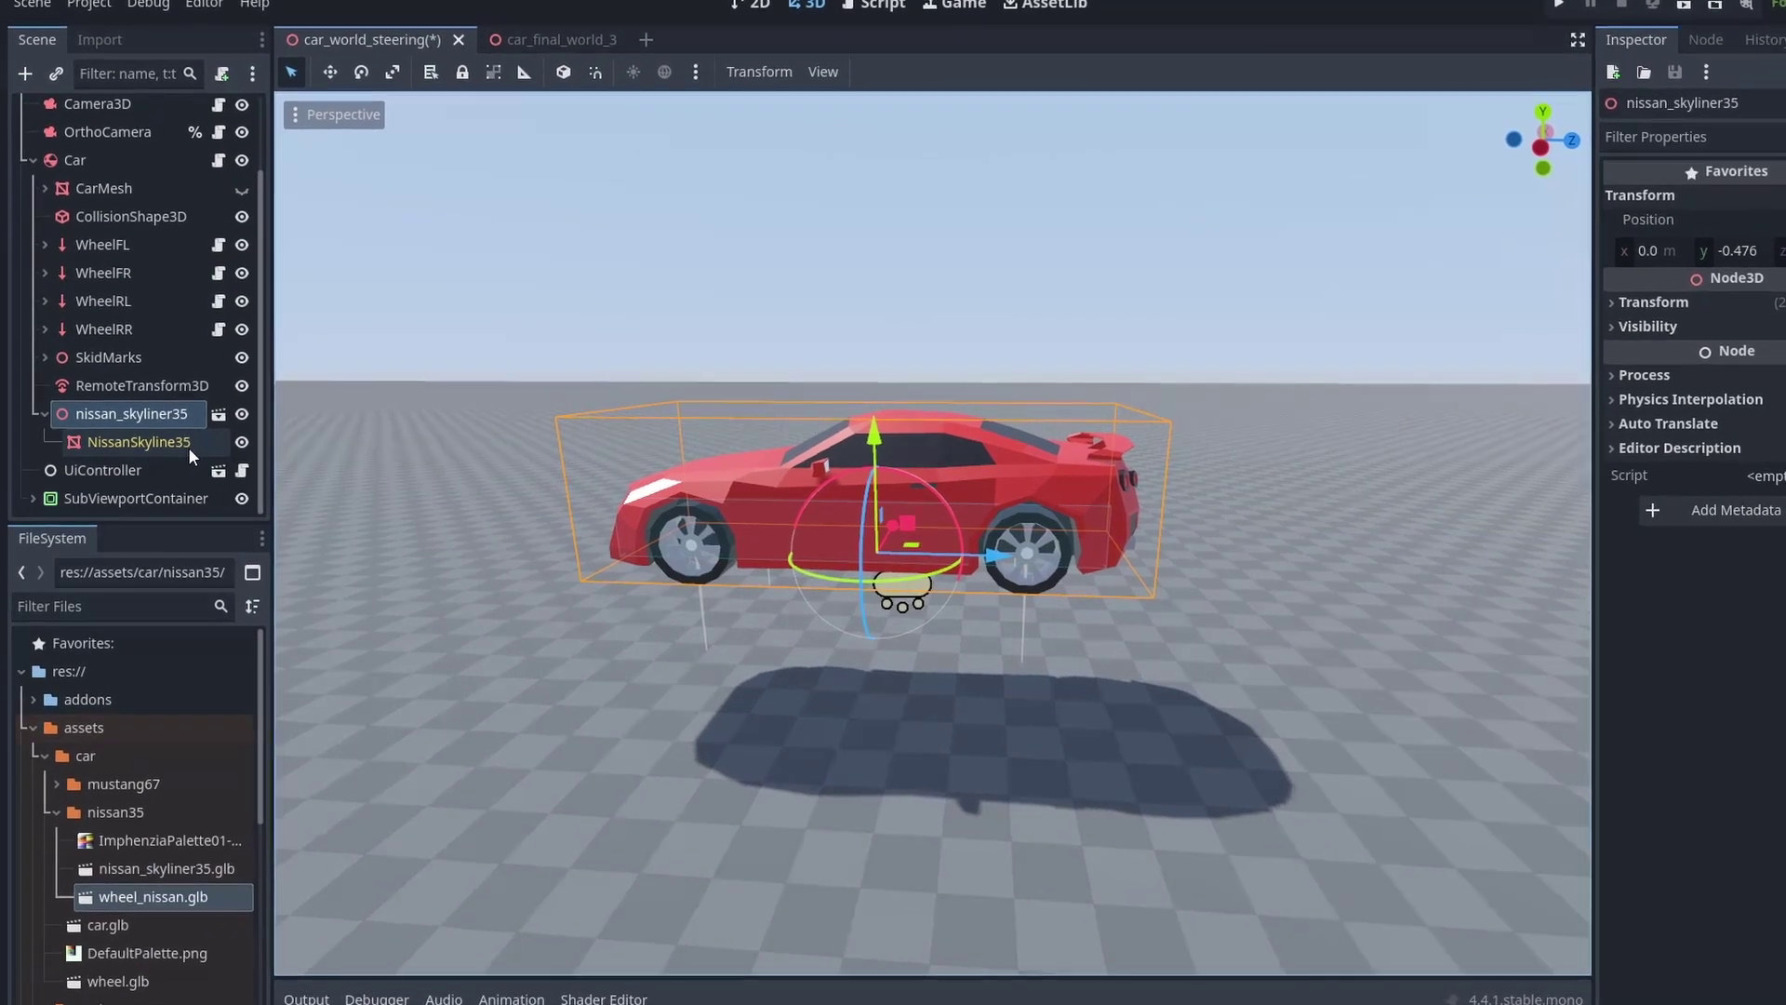
{"action": "left_click", "coordinate": [172, 441]}
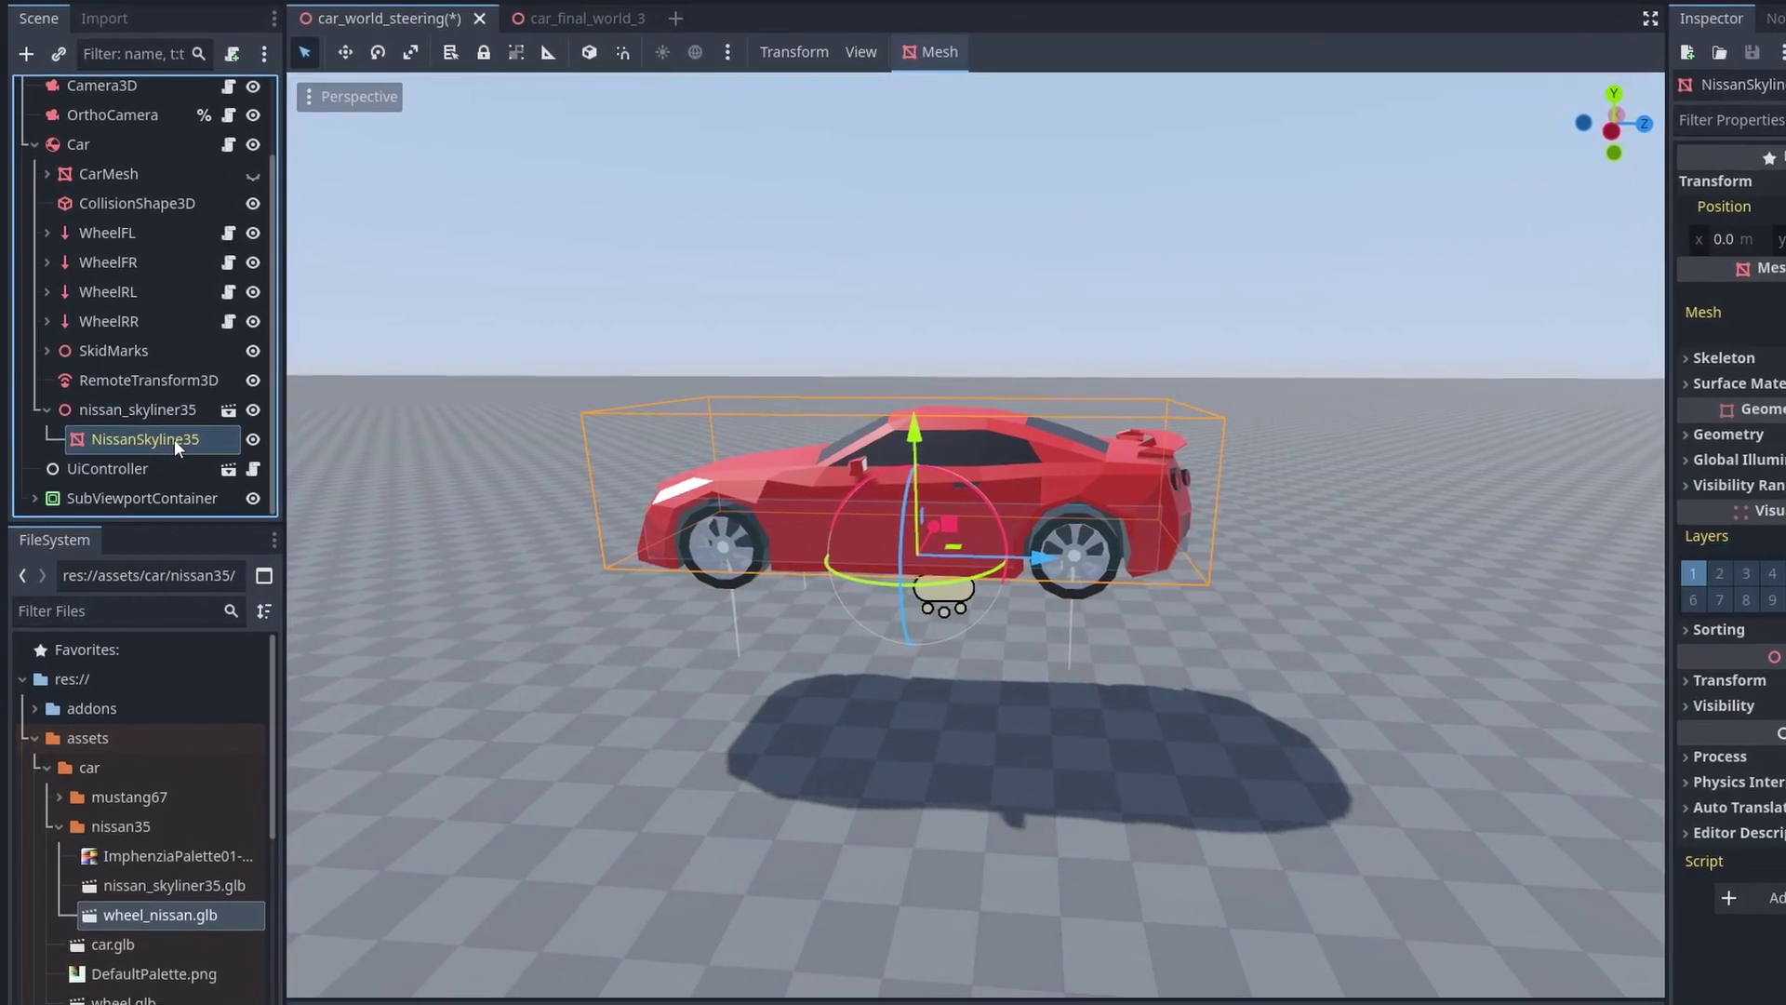
{"action": "left_click", "coordinate": [959, 38]}
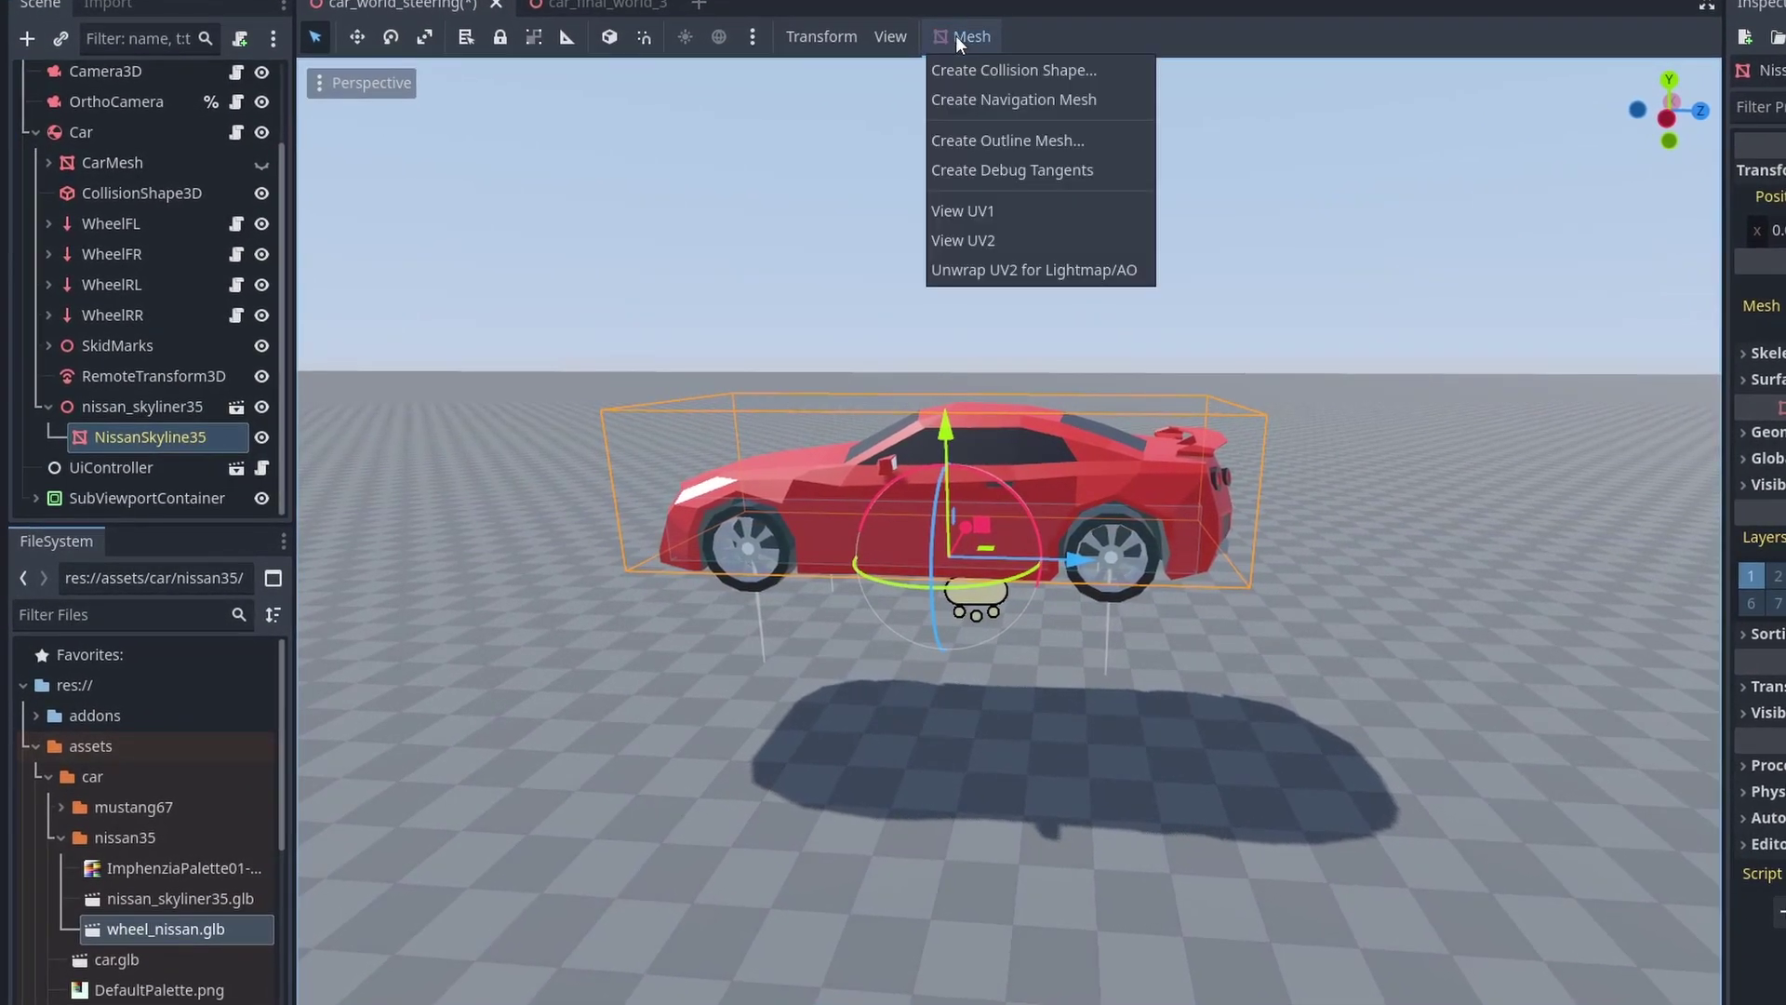
{"action": "left_click", "coordinate": [1035, 71]}
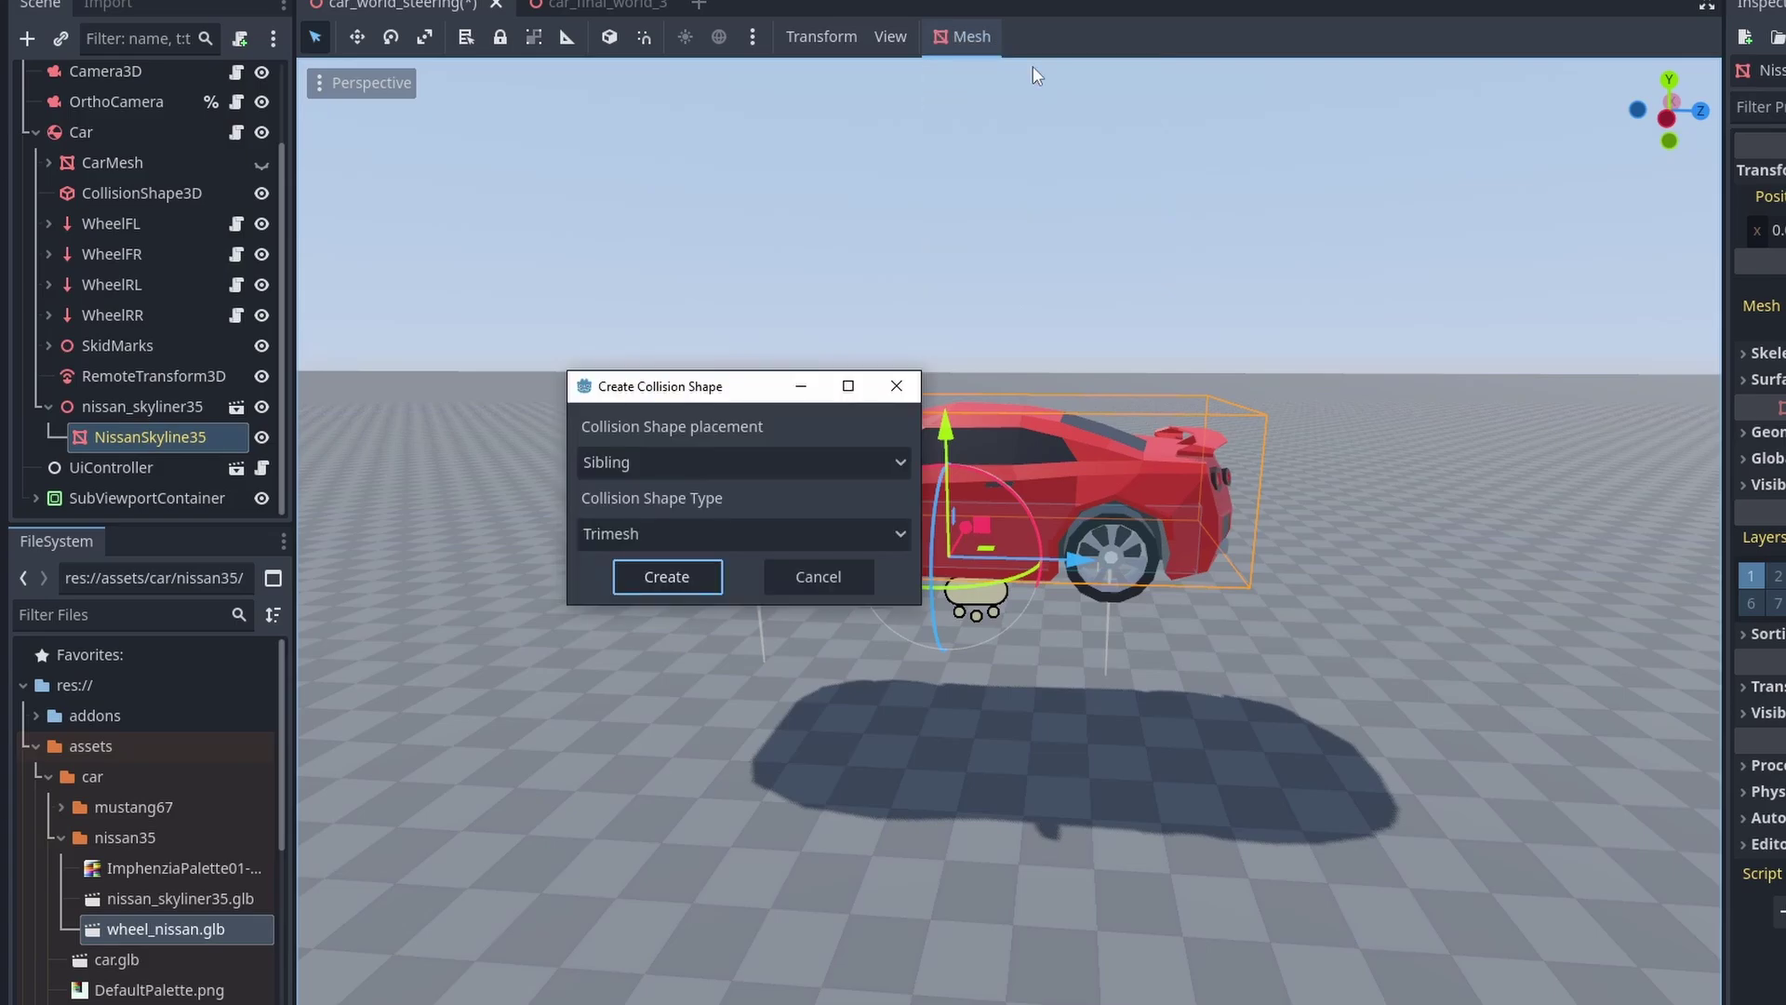
{"action": "left_click", "coordinate": [674, 537]}
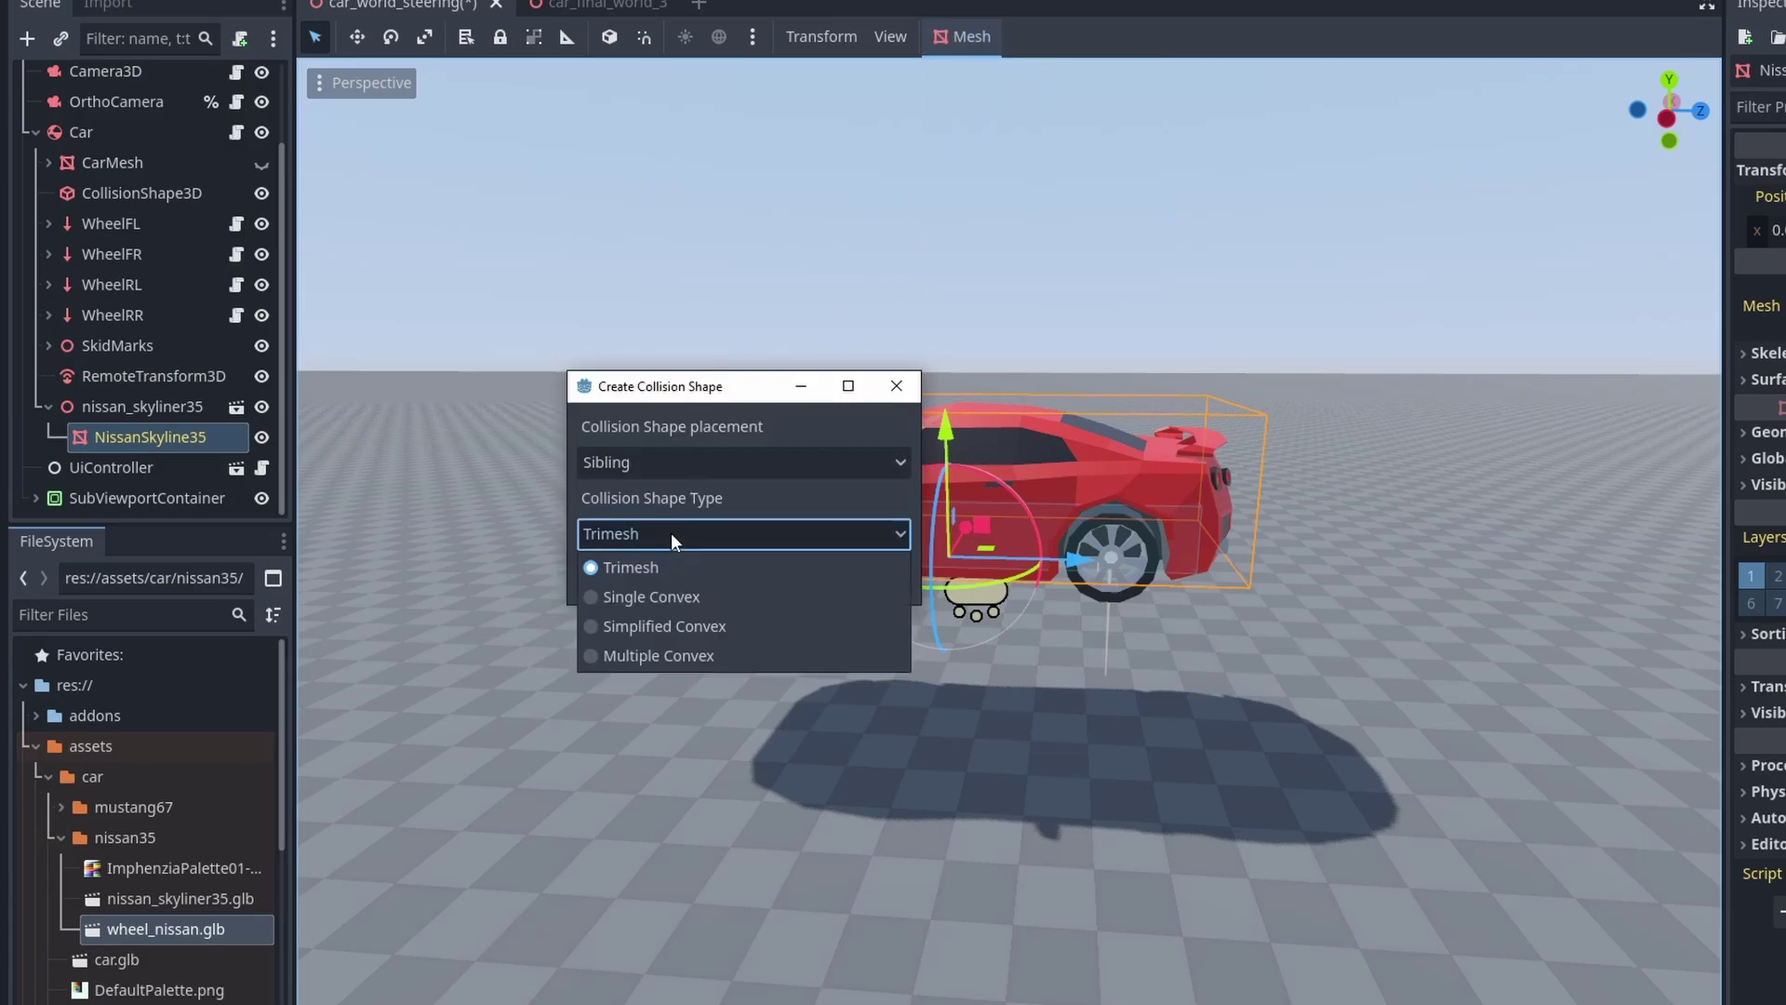
{"action": "left_click", "coordinate": [682, 598]}
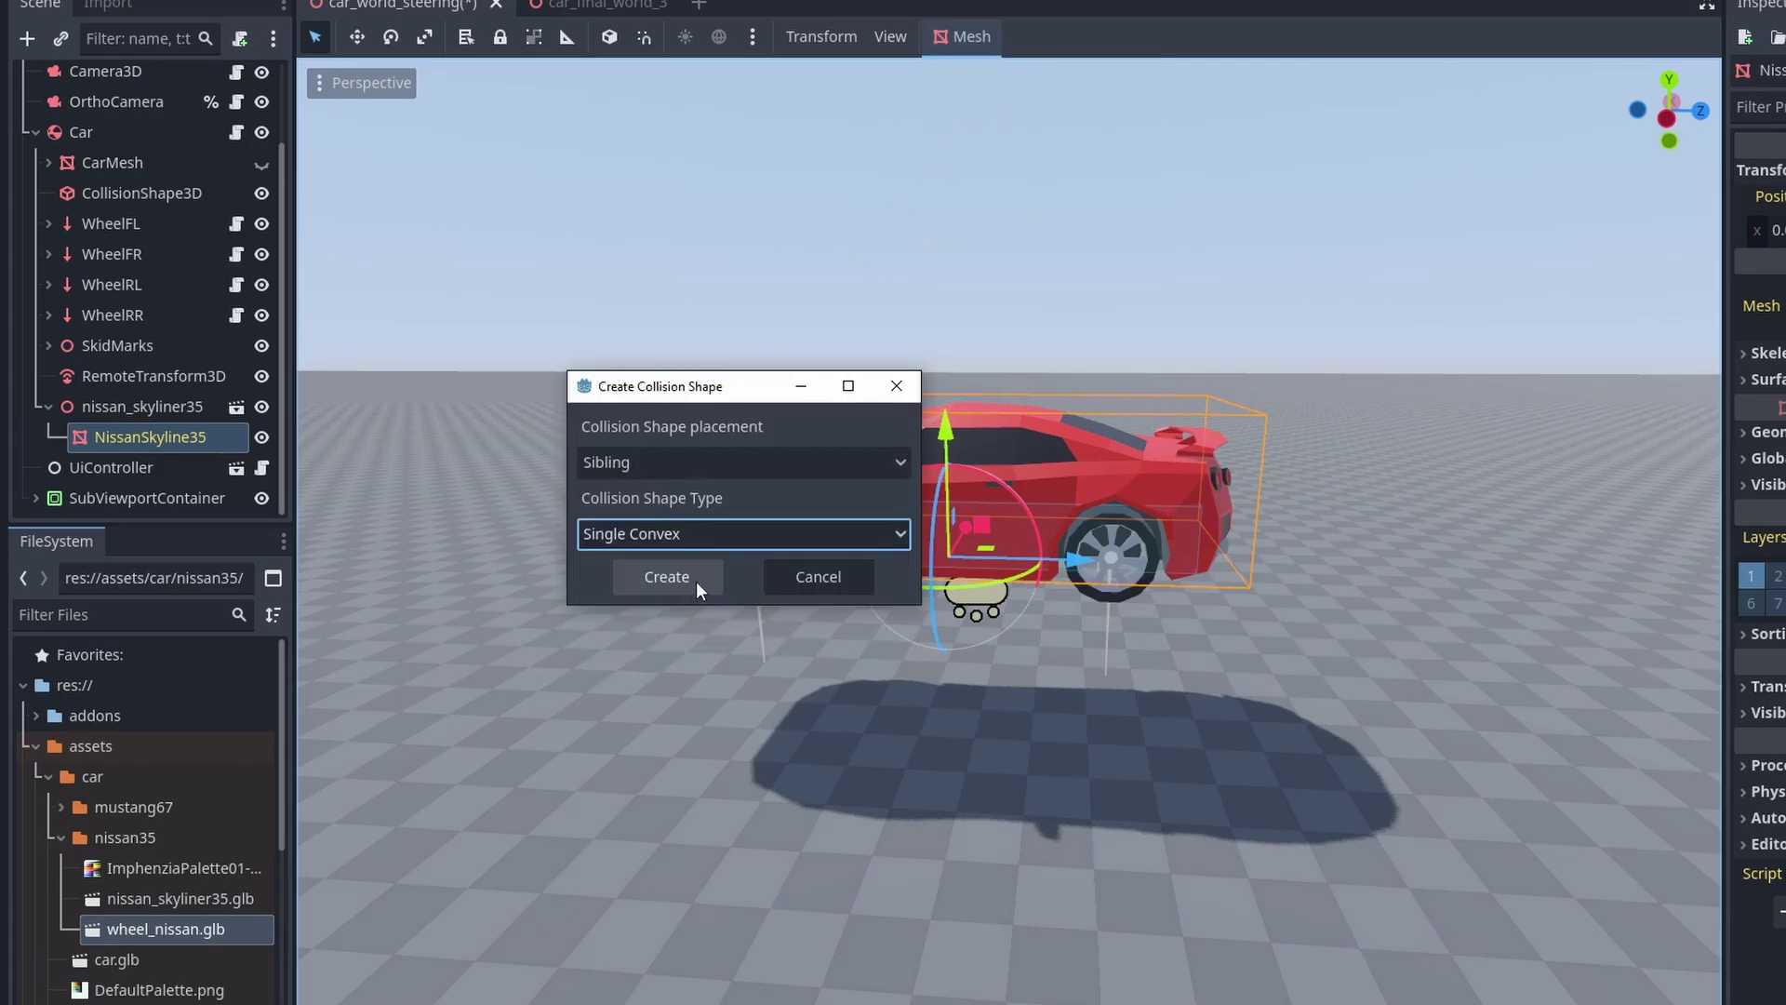
{"action": "left_click", "coordinate": [666, 577]}
Step: Move the convex shape under Car, delete the old box CollisionShape3D, and raise the new shape slightly
{"action": "scroll", "coordinate": [934, 470], "scroll_direction": "down", "scroll_amount": 3}
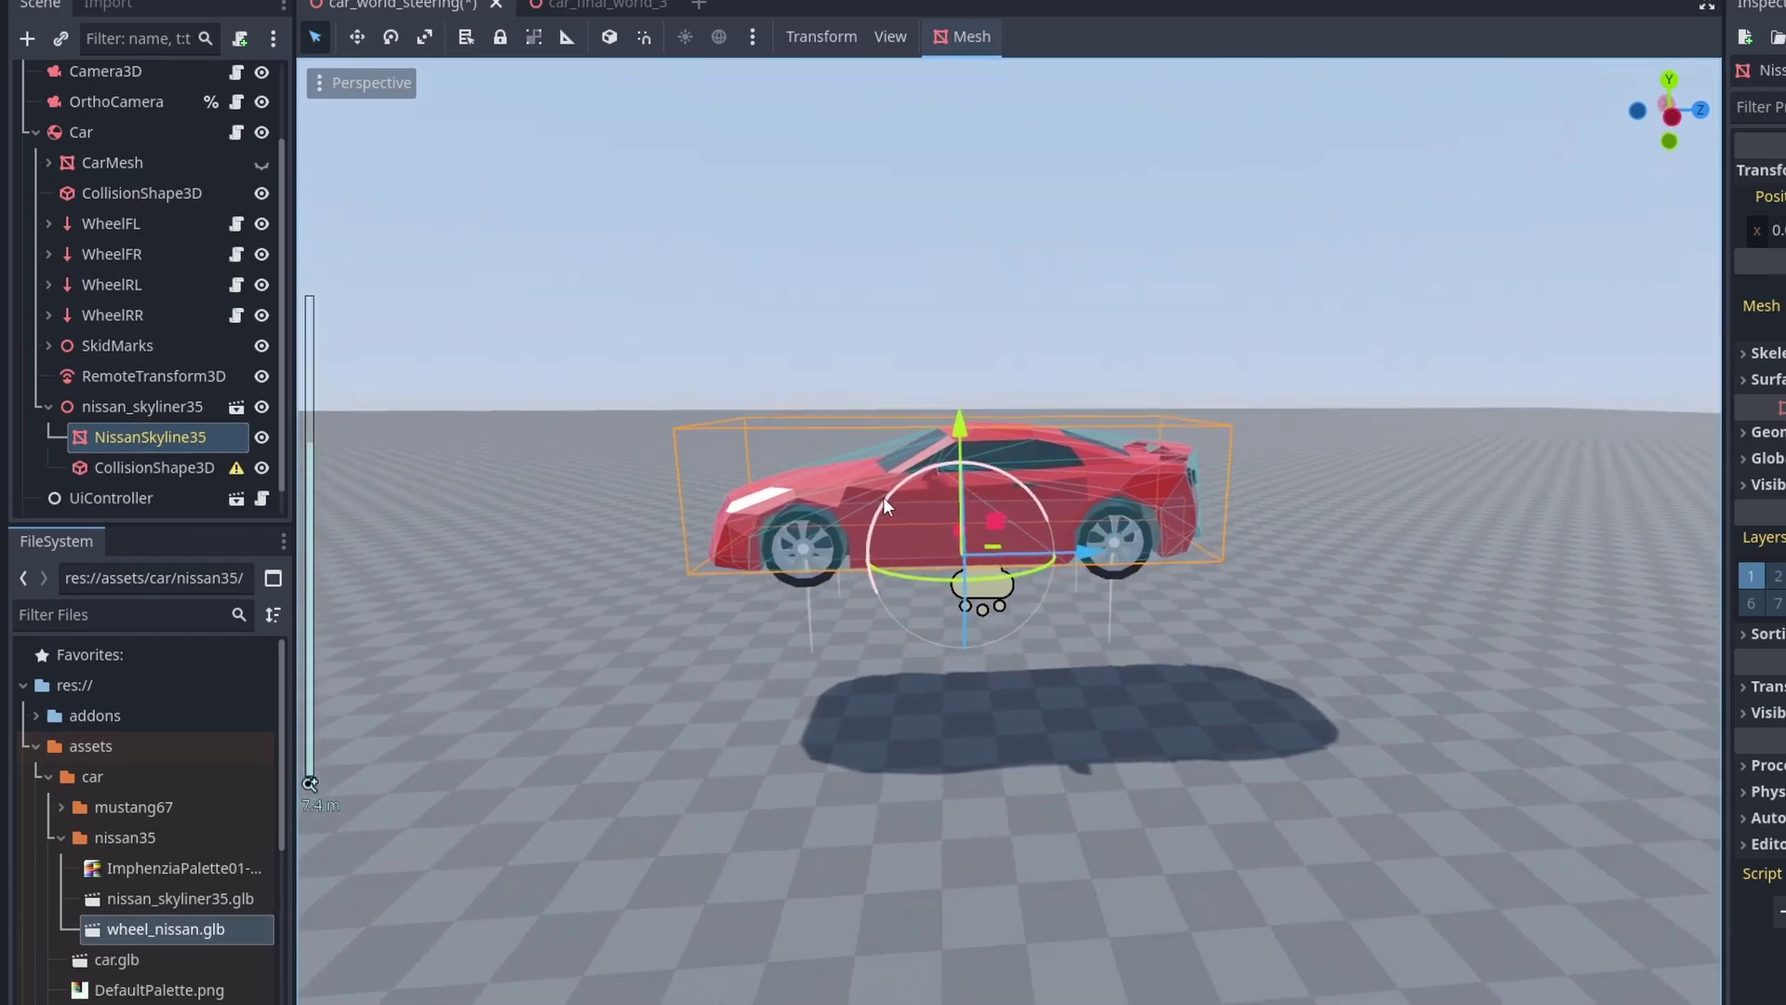
{"action": "left_click_drag", "start_coordinate": [160, 473], "coordinate": [171, 191]}
{"action": "left_click", "coordinate": [155, 227]}
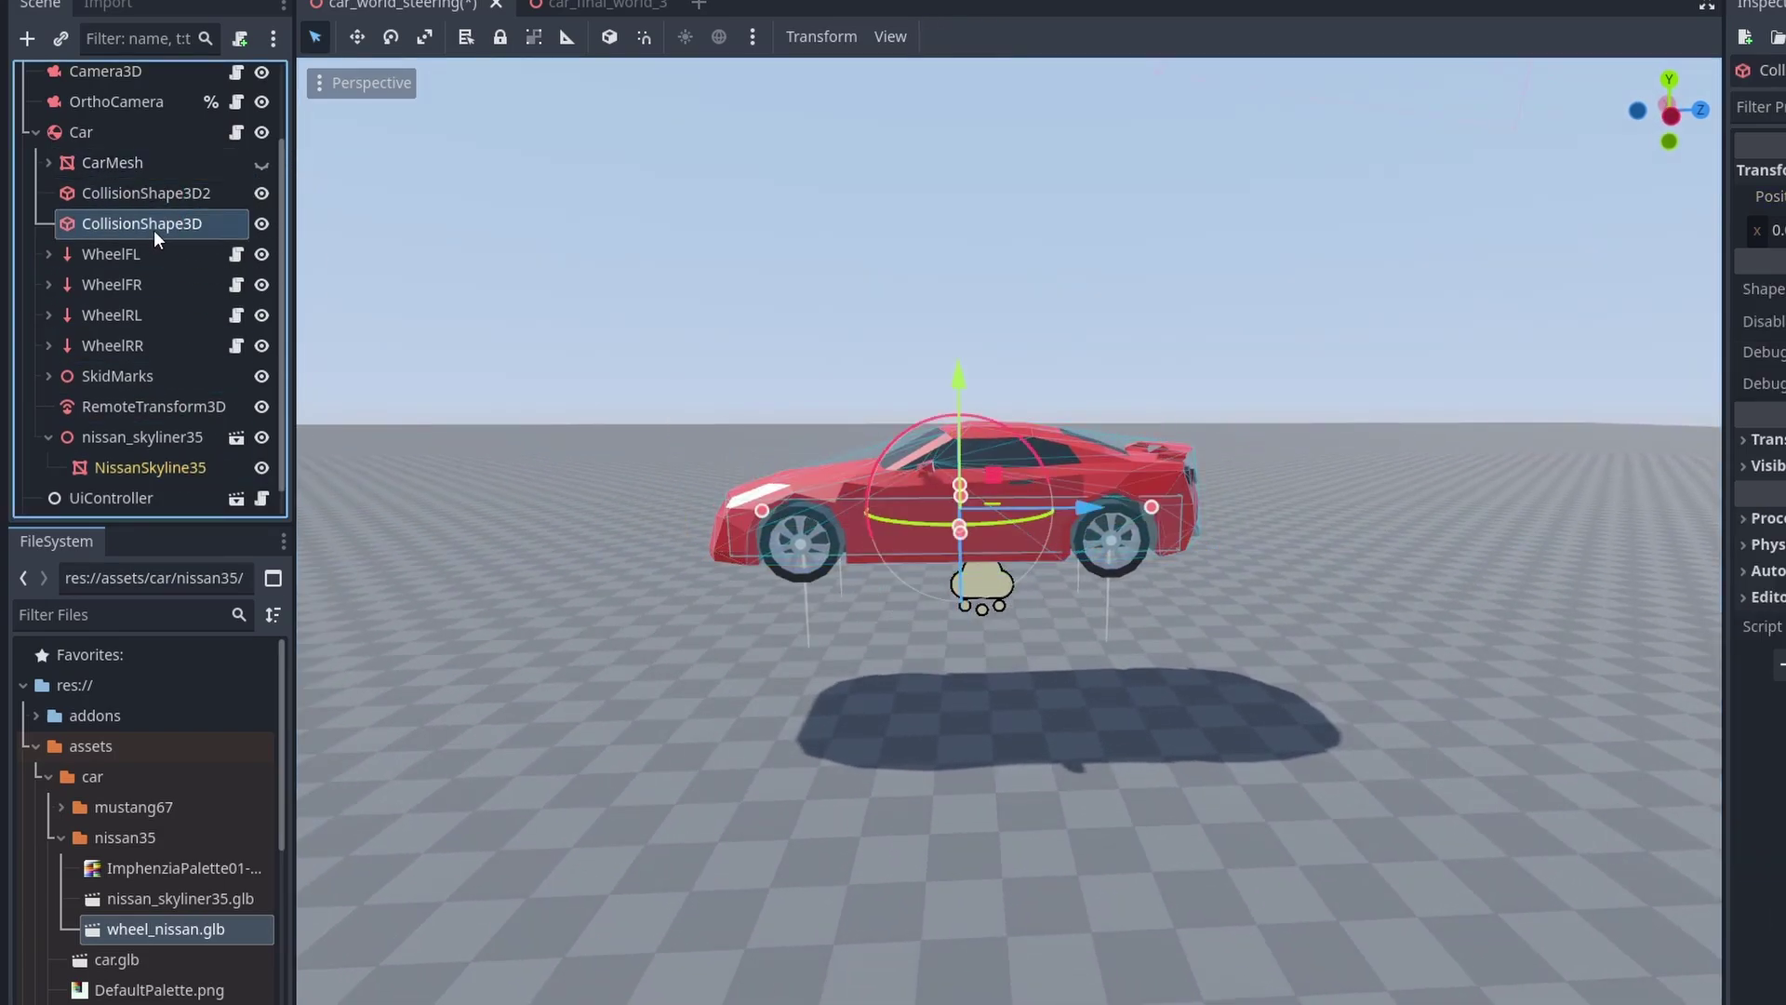
{"action": "right_click", "coordinate": [155, 233]}
{"action": "left_click", "coordinate": [200, 912]}
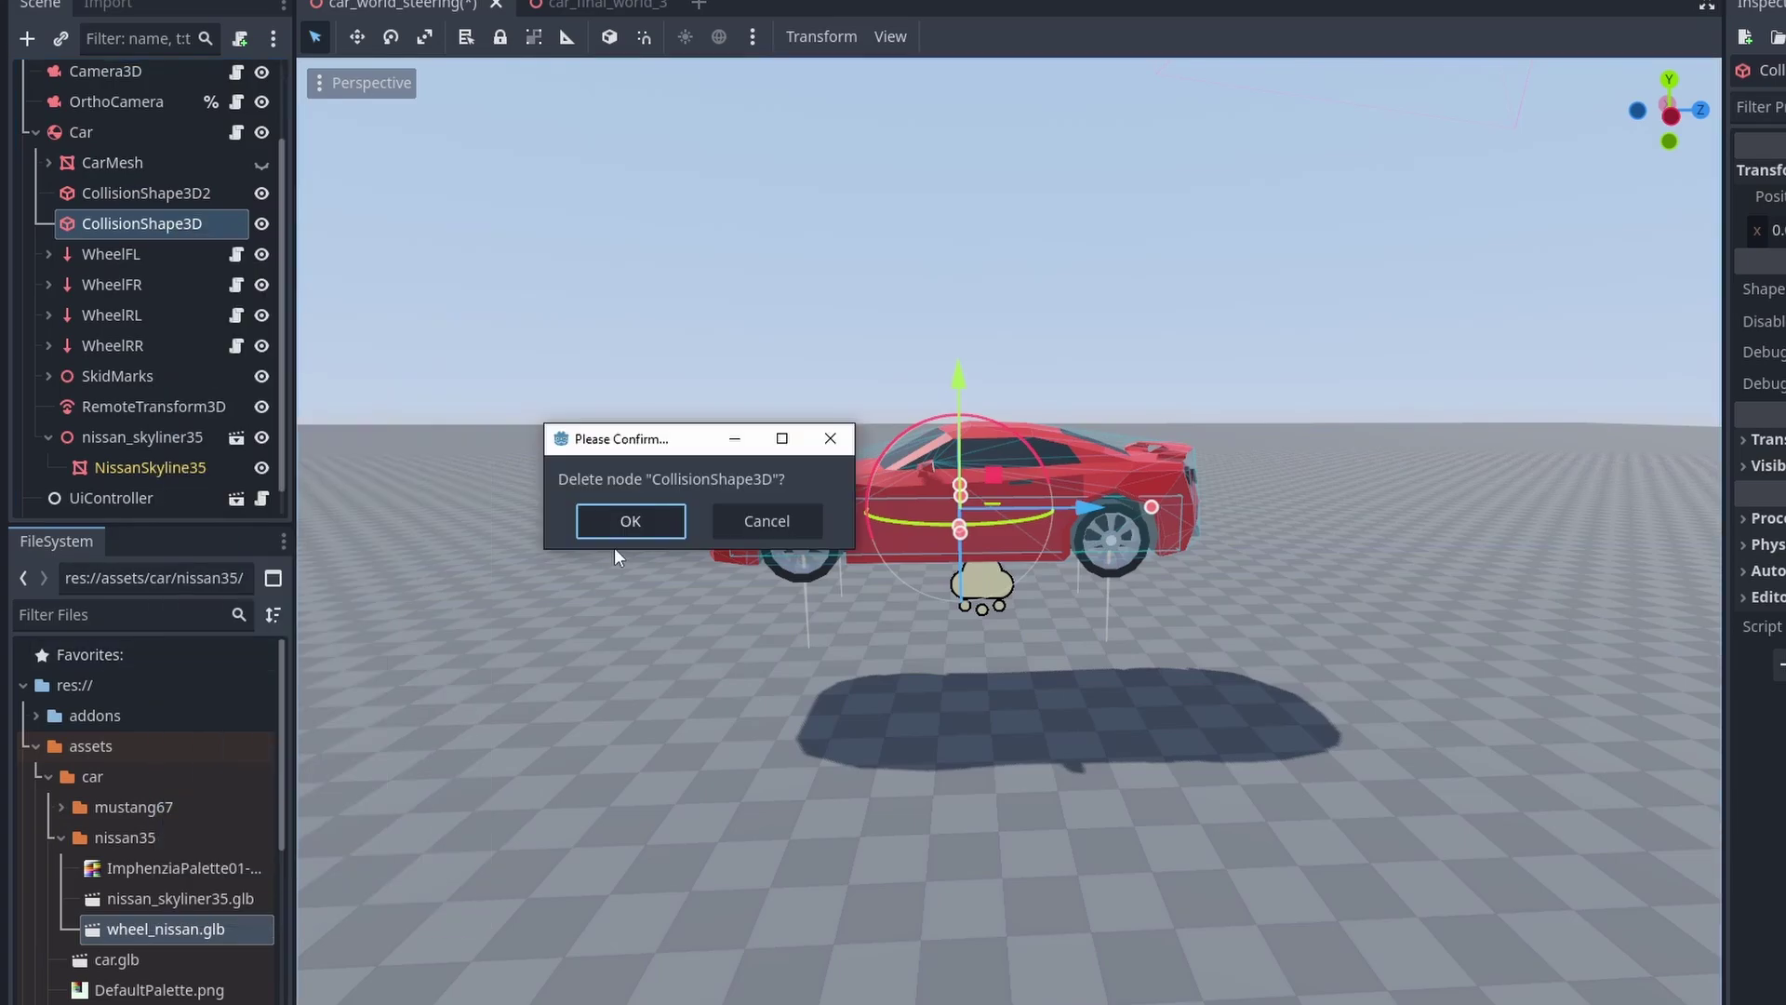
{"action": "left_click", "coordinate": [630, 518]}
{"action": "left_click", "coordinate": [146, 192]}
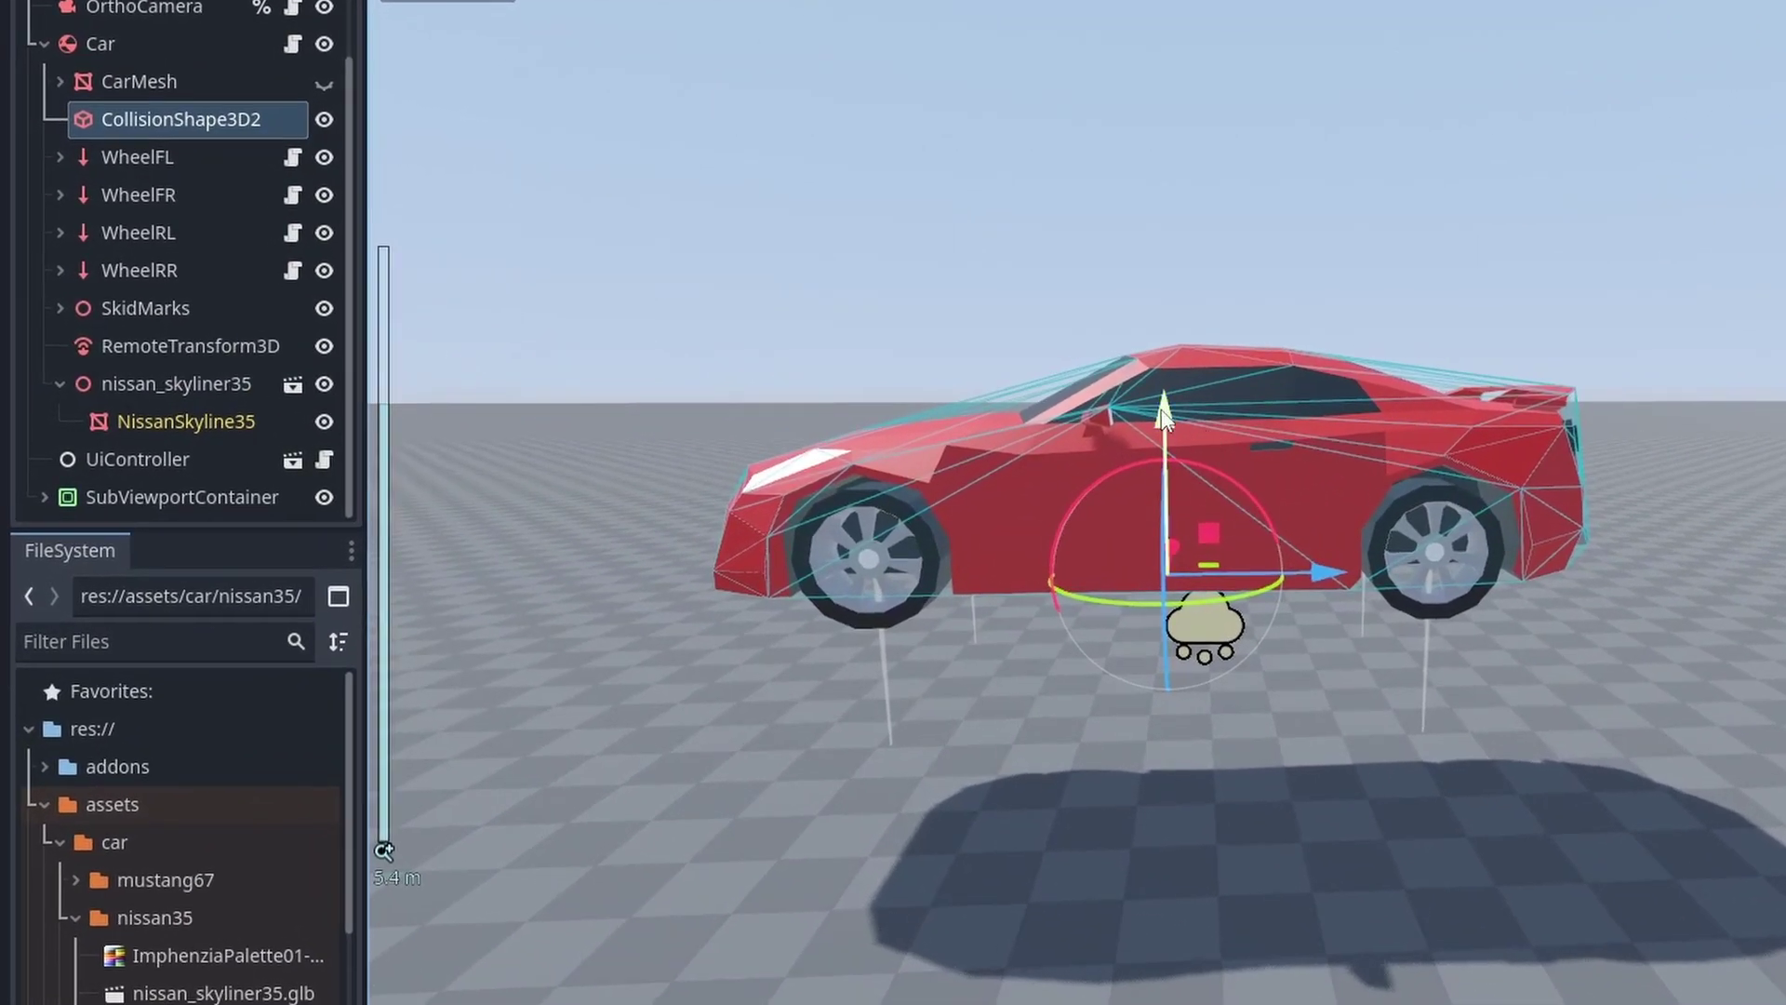
{"action": "left_click_drag", "start_coordinate": [1161, 409], "coordinate": [1163, 395]}
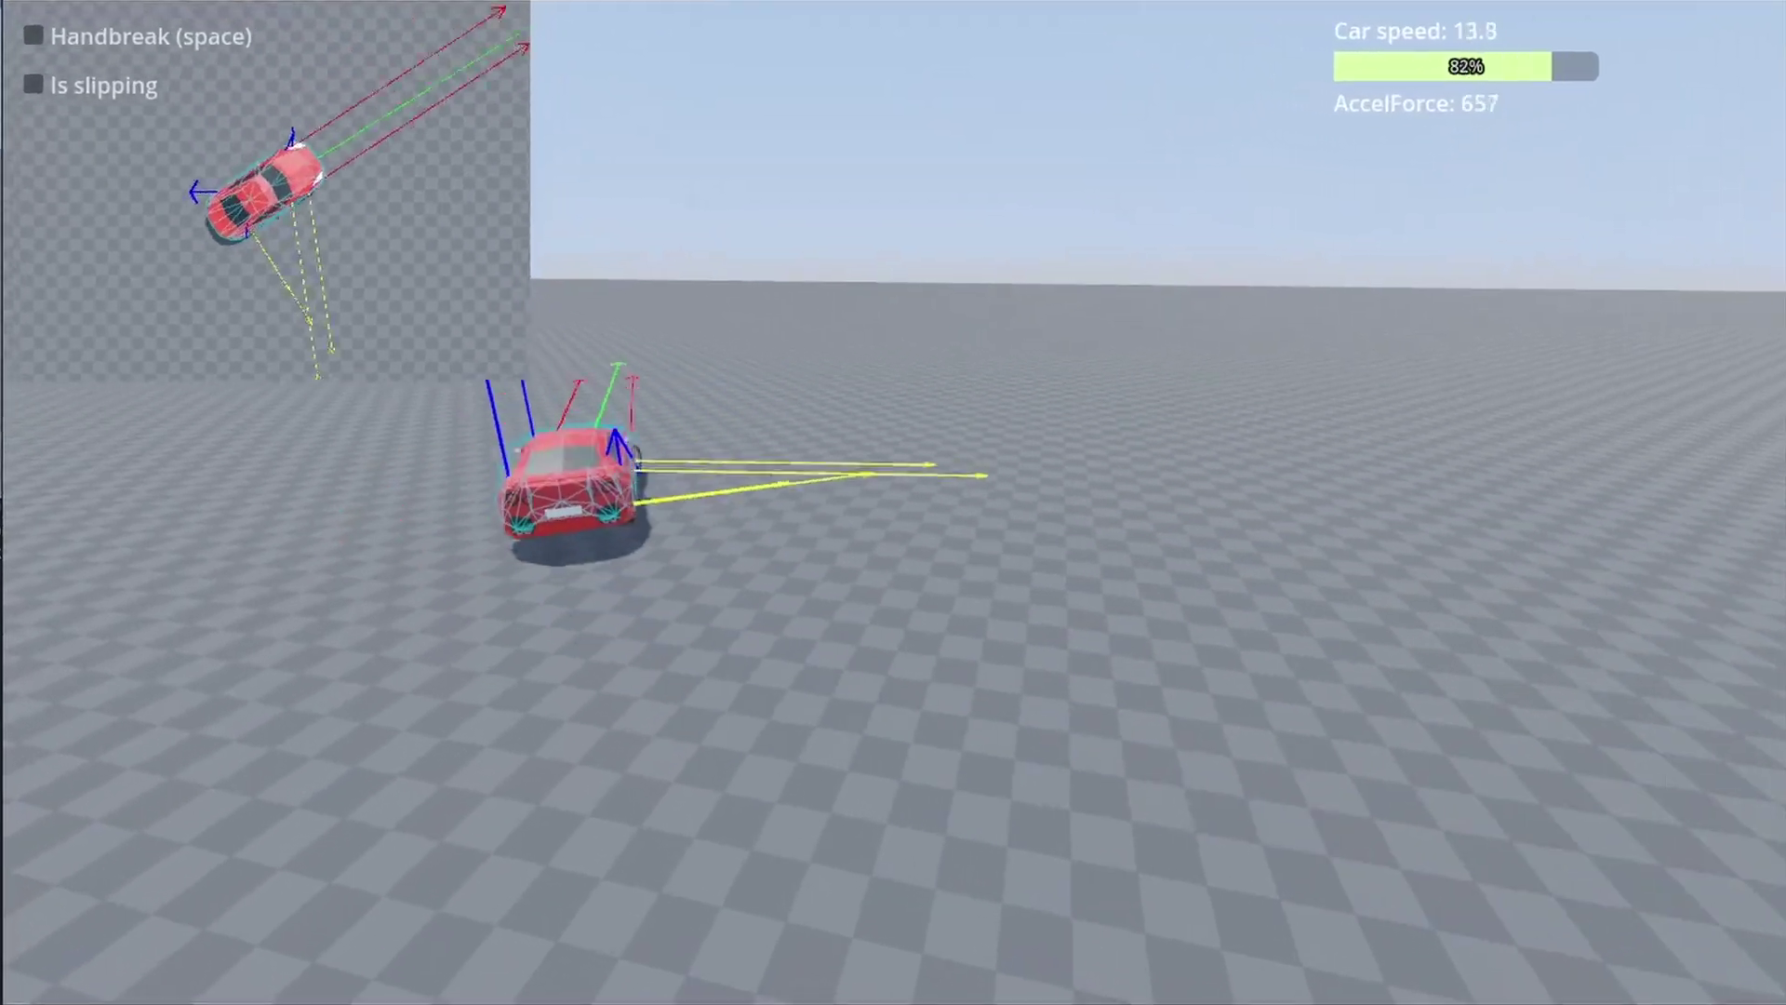
Step: Drift the car in a circle, then place a traffic barrier and a traffic cone in the test world
{"action": "key", "text": "d"}
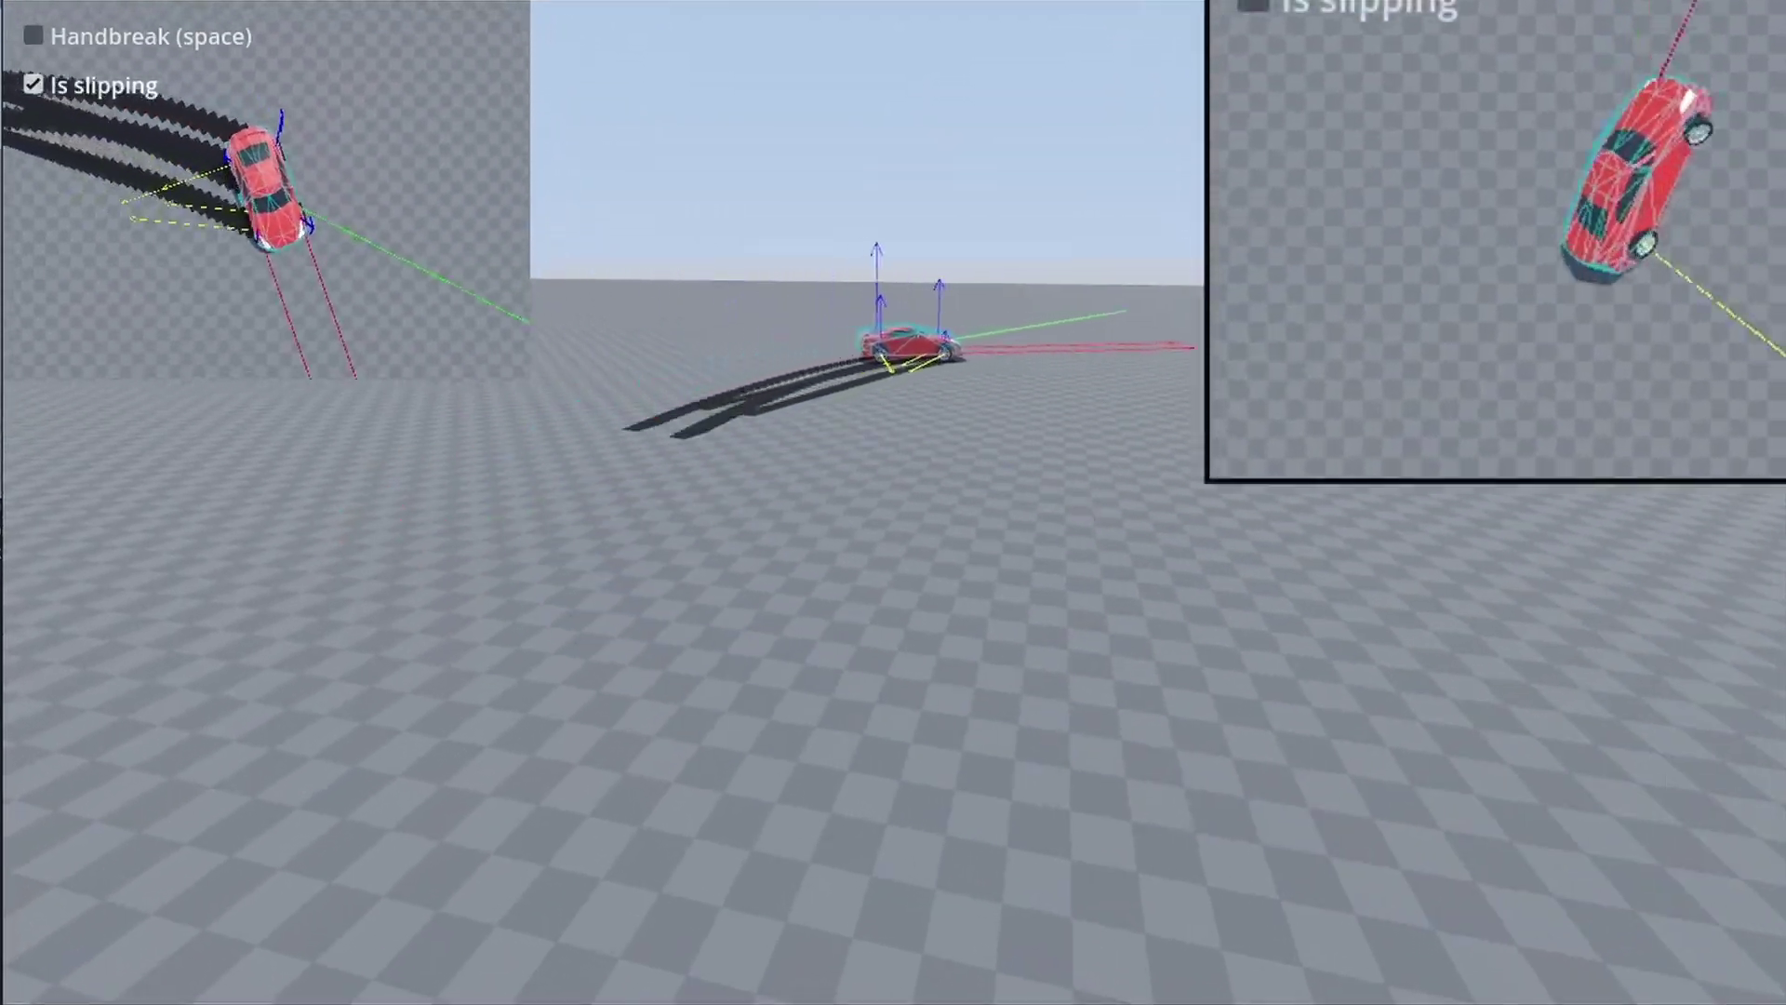
{"action": "key", "text": "d"}
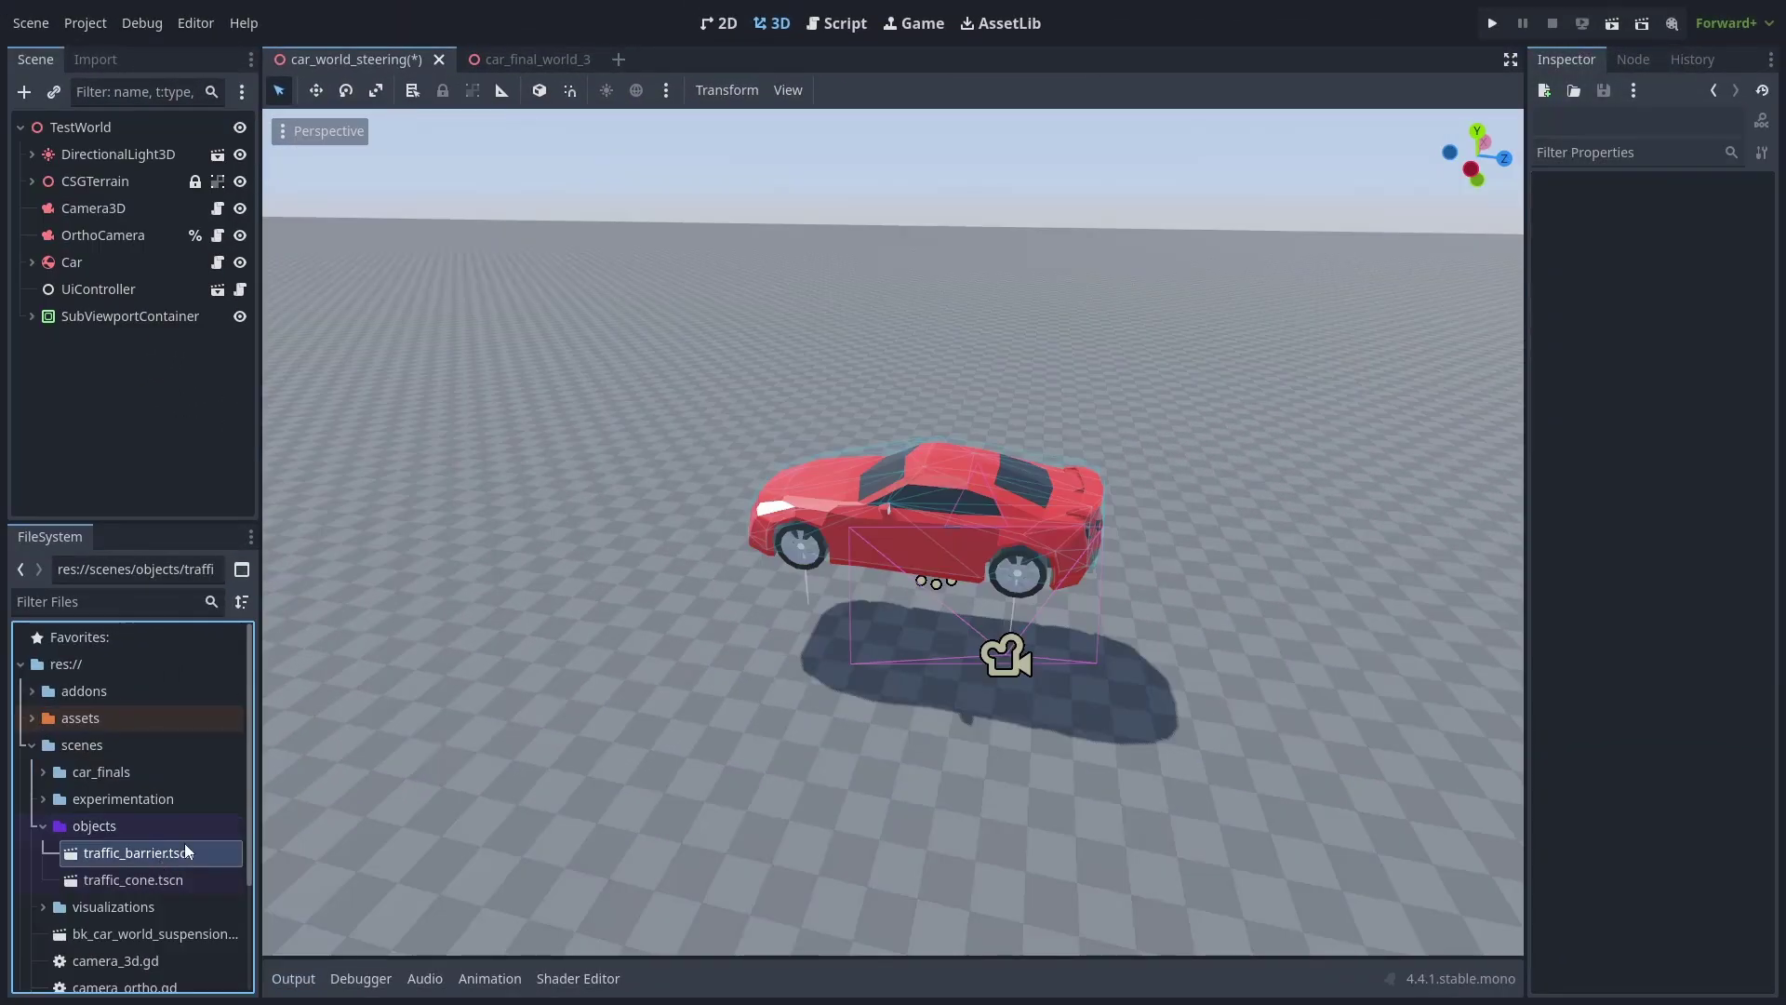
{"action": "left_click_drag", "start_coordinate": [137, 852], "coordinate": [446, 559]}
{"action": "left_click_drag", "start_coordinate": [146, 882], "coordinate": [635, 475]}
Step: Inspect the traffic barrier's top-bar and foot collision shapes, open the traffic cone scene, and return to the barrier
{"action": "left_click", "coordinate": [219, 345]}
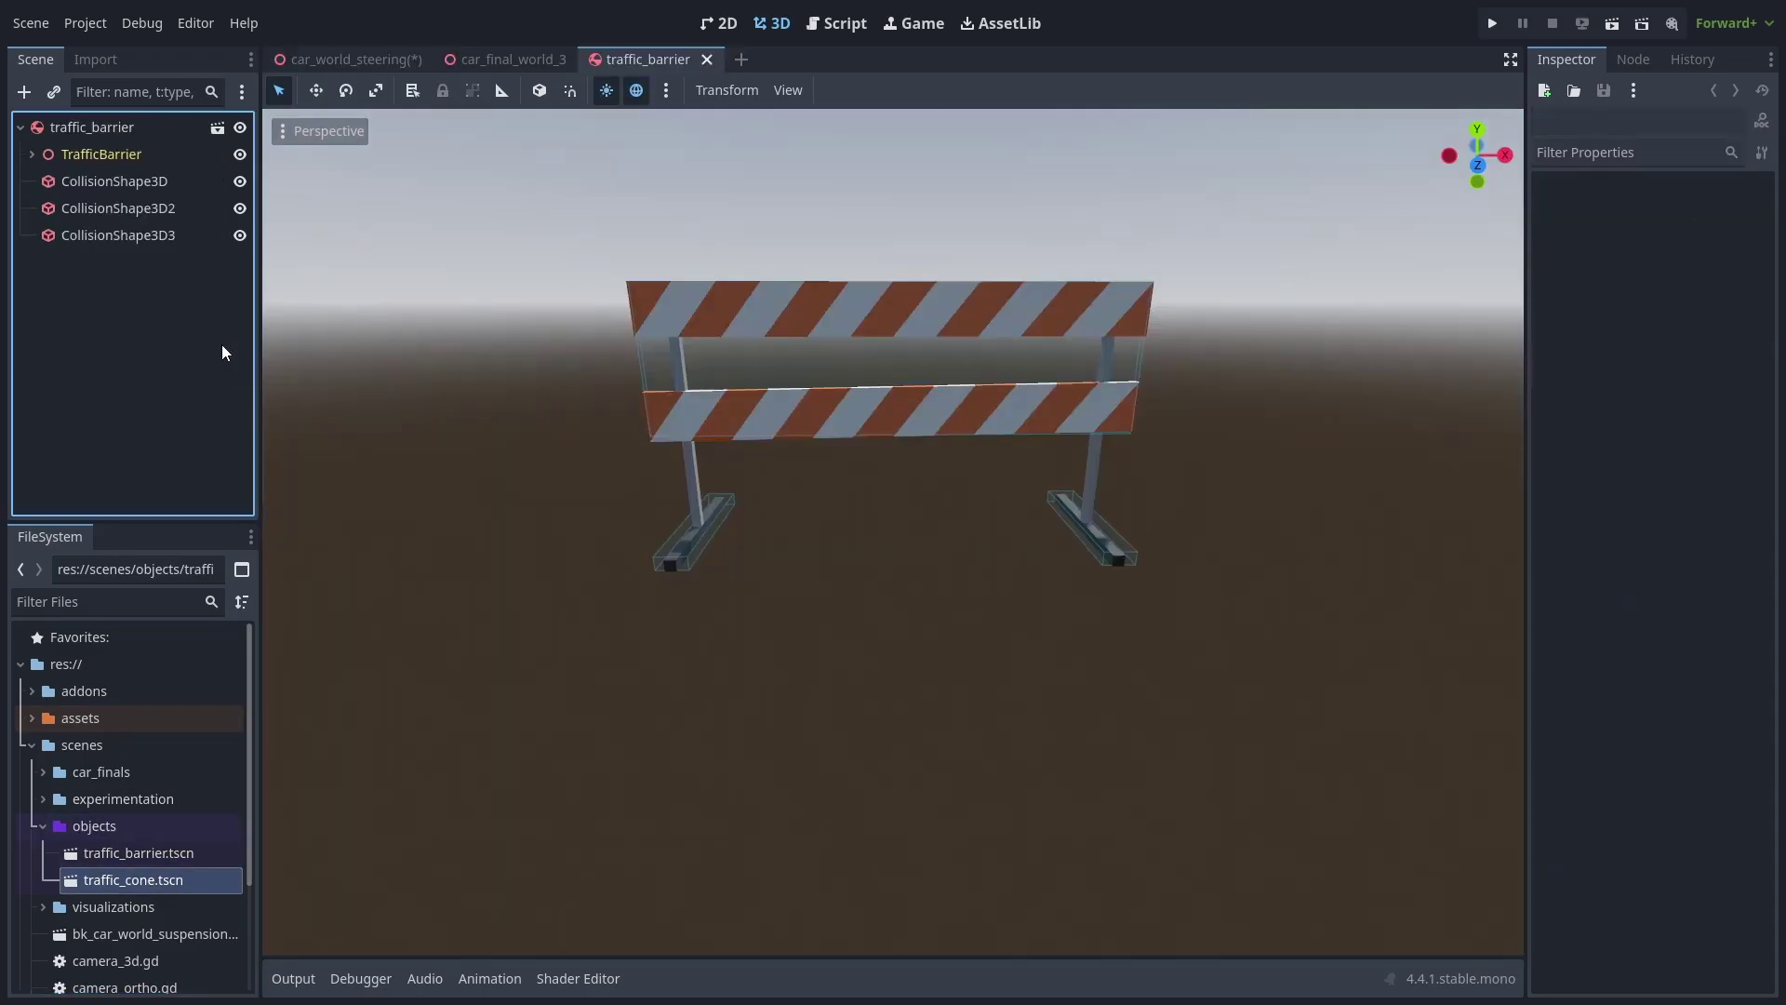
{"action": "left_click", "coordinate": [164, 182]}
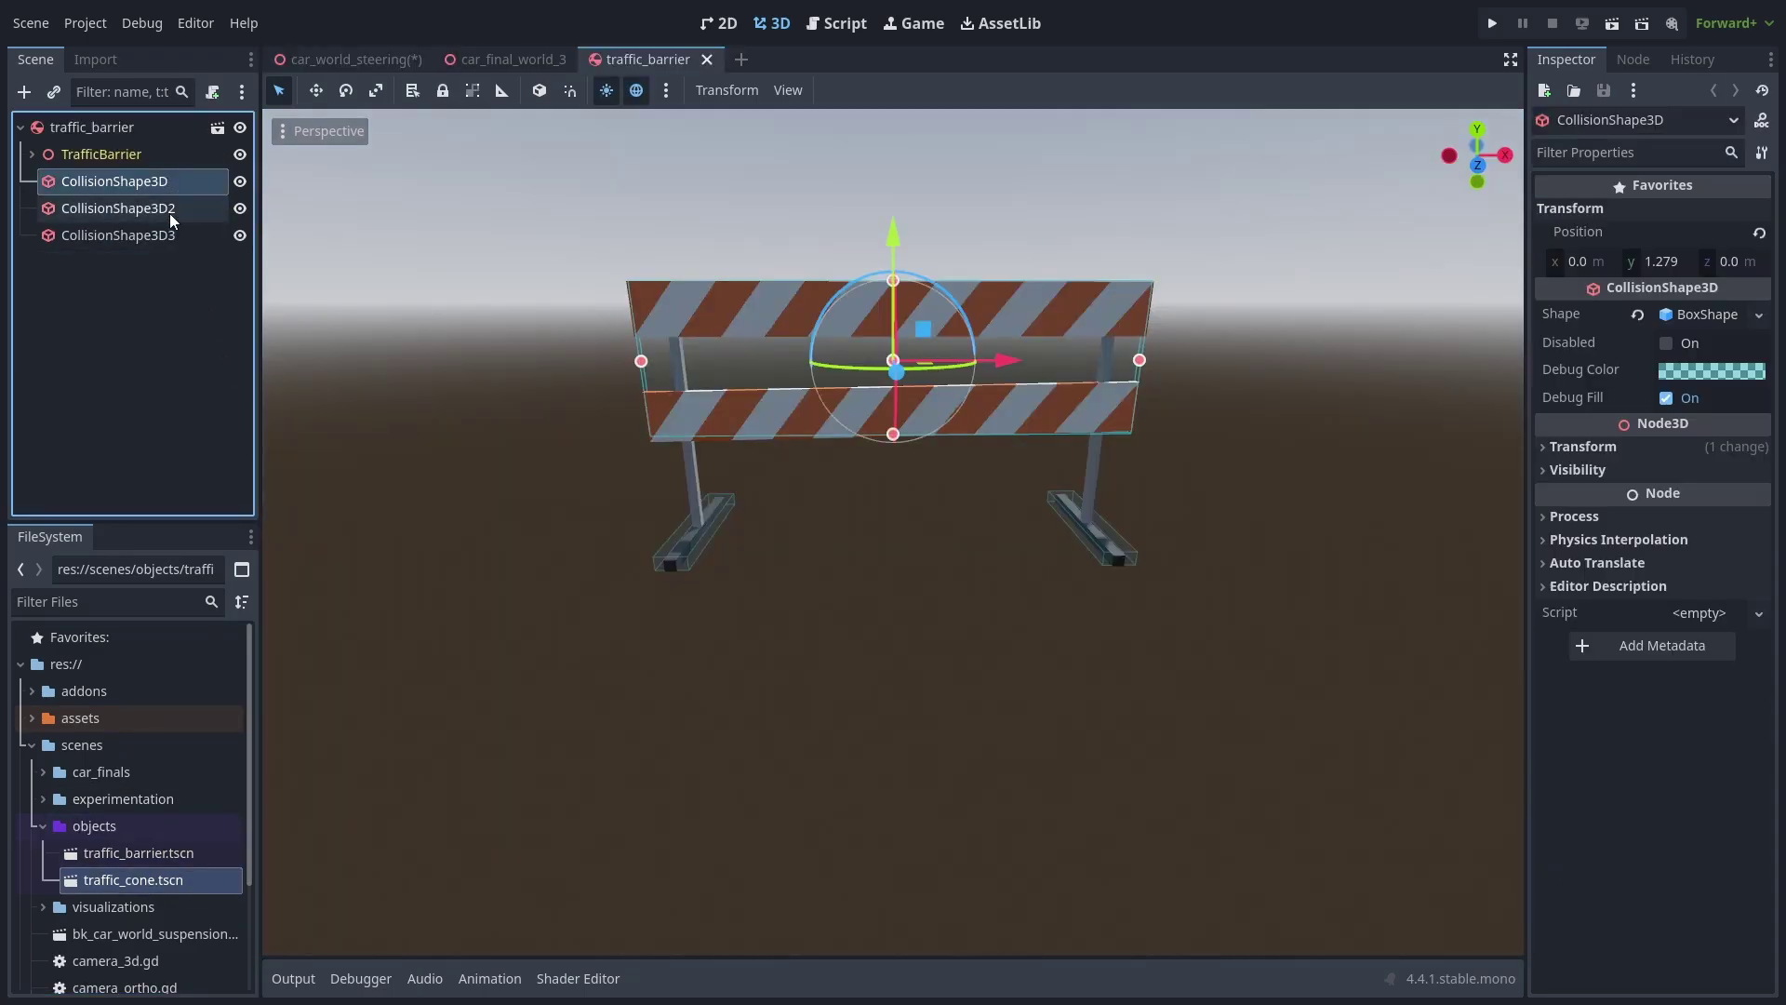
{"action": "left_click", "coordinate": [169, 210]}
{"action": "double_click", "coordinate": [133, 879]}
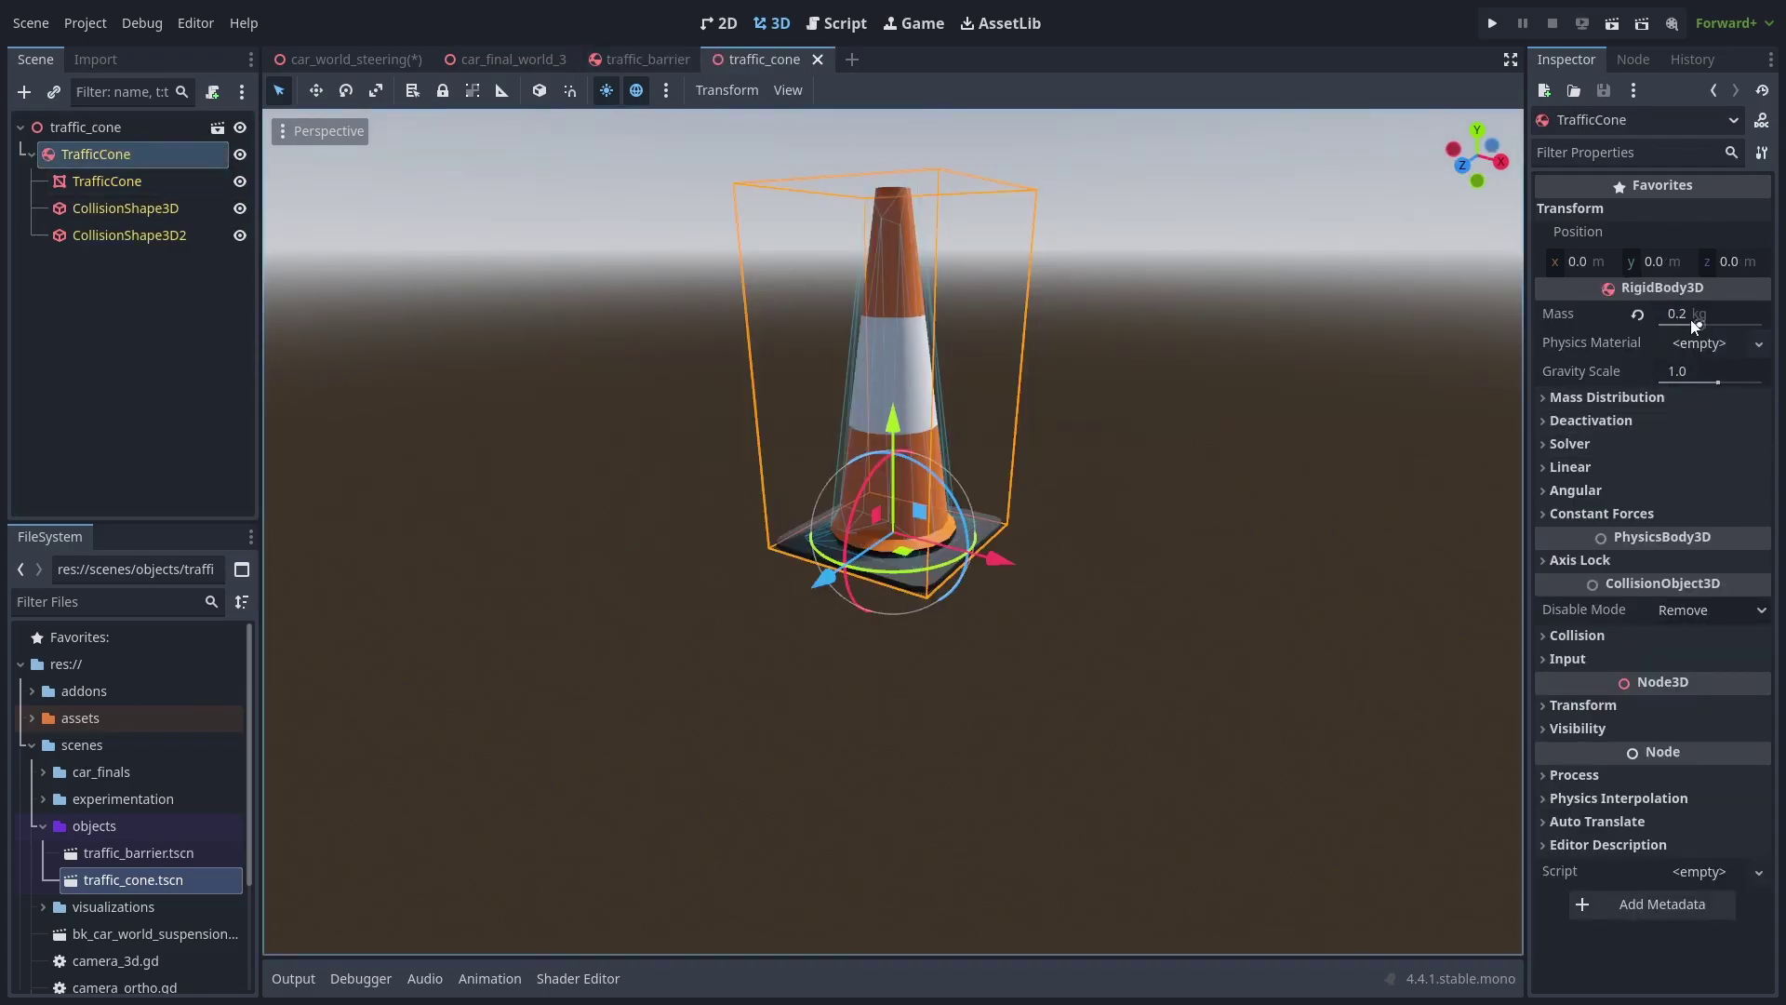
{"action": "left_click", "coordinate": [642, 58]}
{"action": "left_click", "coordinate": [93, 127]}
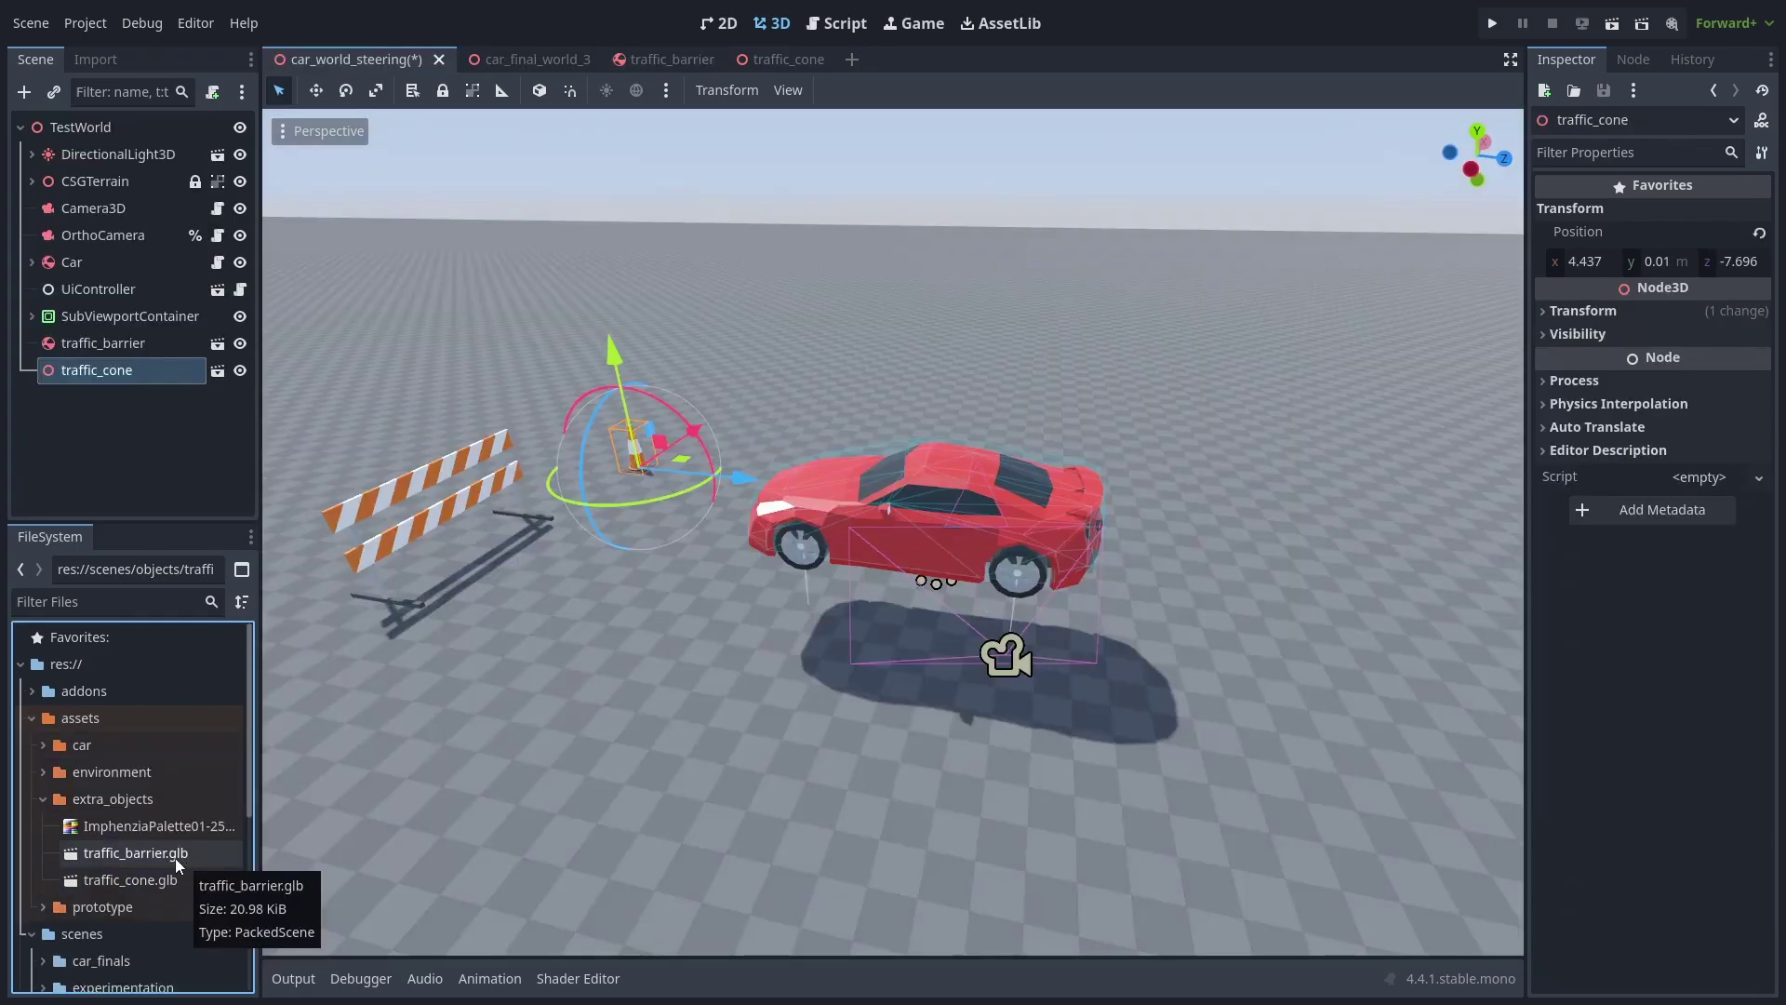
Step: Review the barrier and cone .glb Advanced Import Settings, confirming the RigidBody3D root type, then close them
{"action": "double_click", "coordinate": [175, 858]}
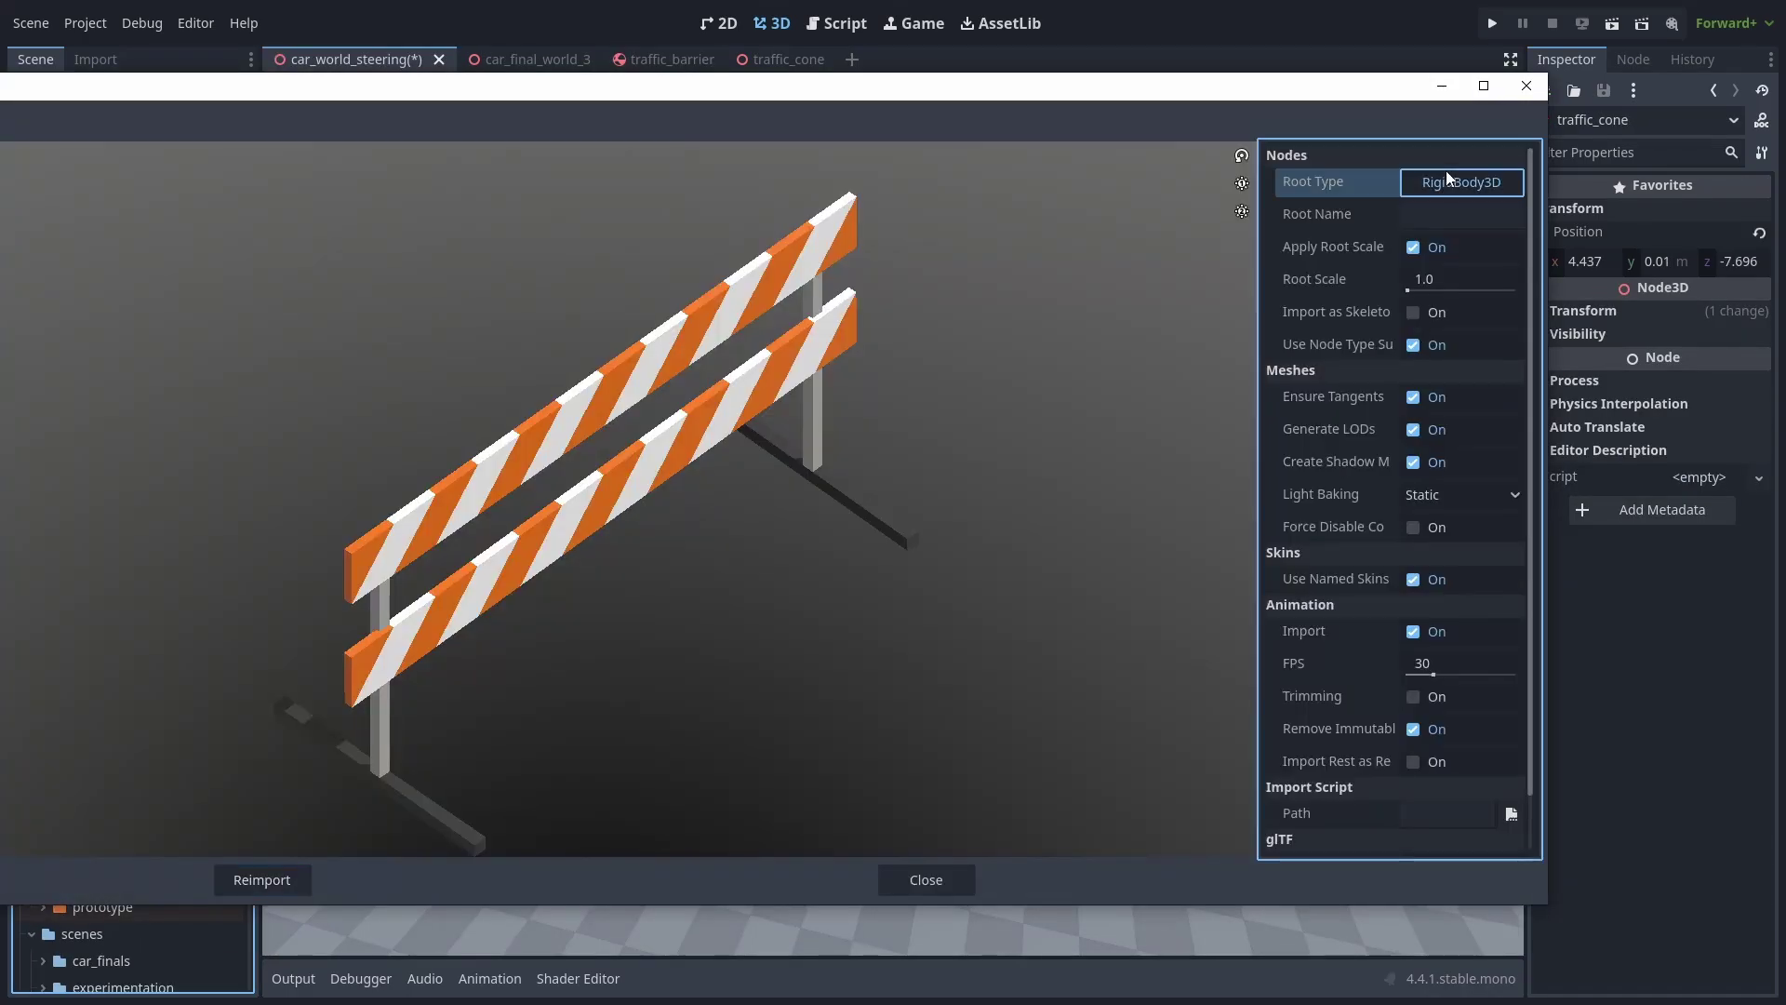
{"action": "left_click", "coordinate": [1446, 170]}
{"action": "left_click", "coordinate": [767, 801]}
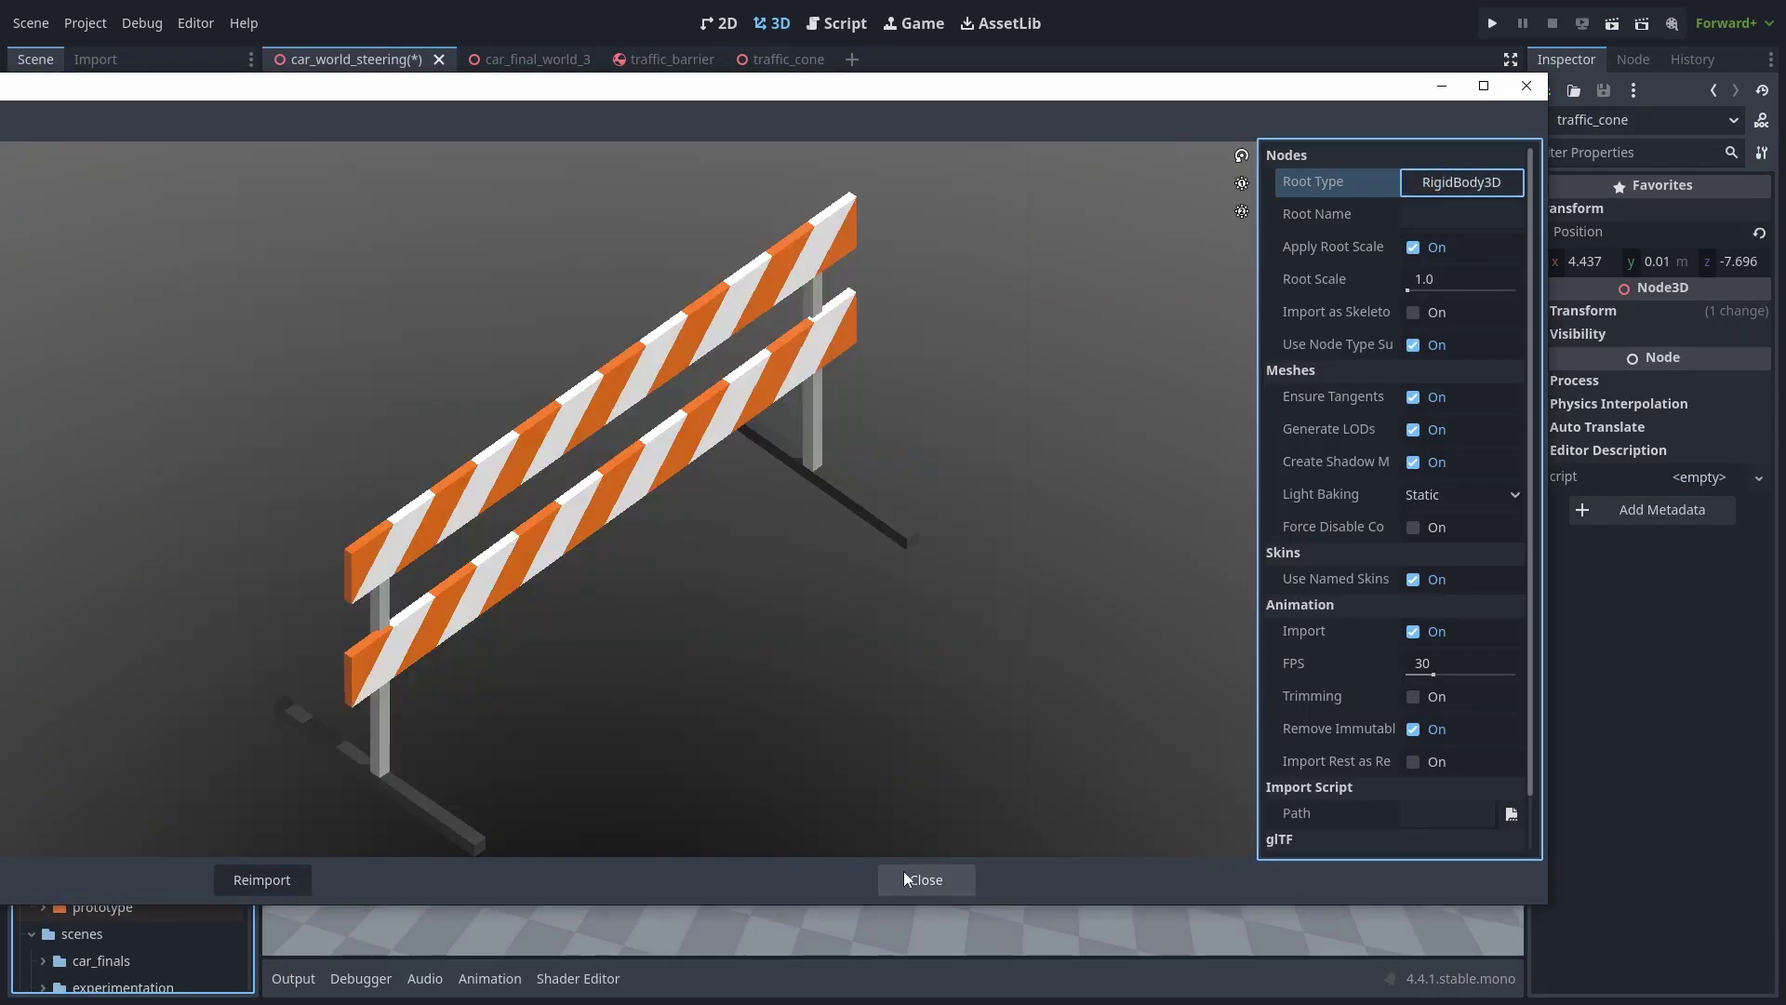
{"action": "left_click", "coordinate": [907, 875]}
{"action": "double_click", "coordinate": [180, 880]}
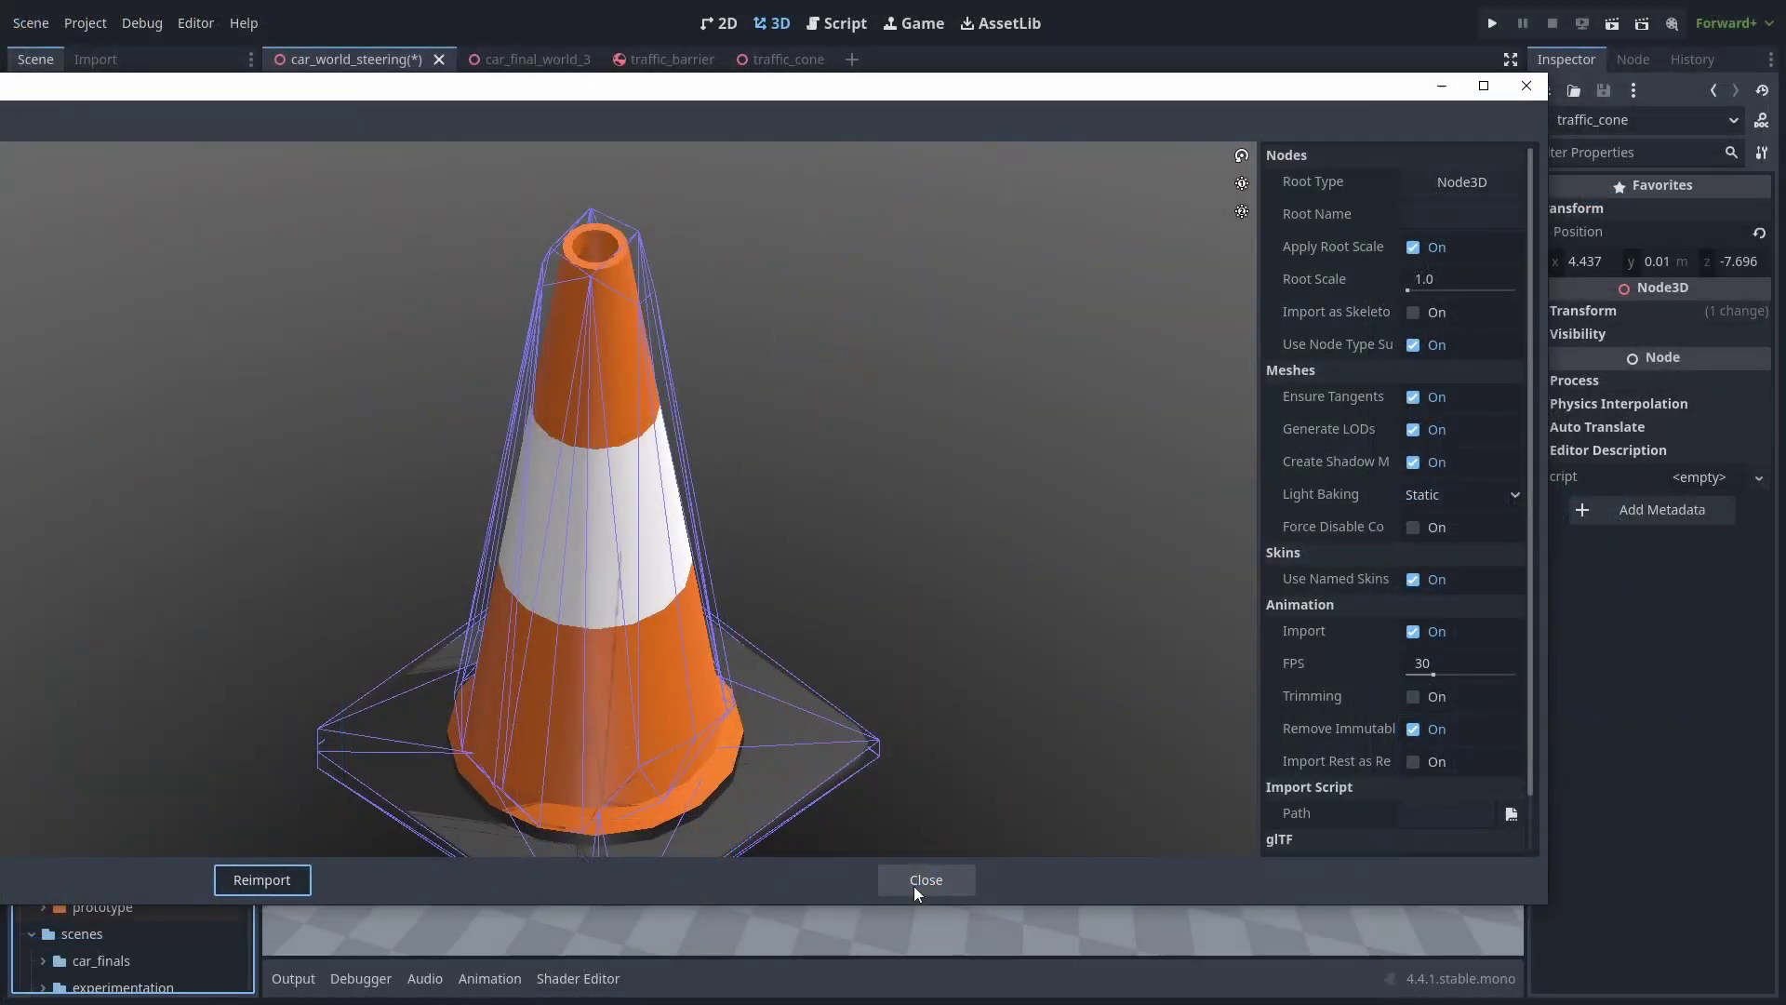
{"action": "left_click", "coordinate": [914, 886]}
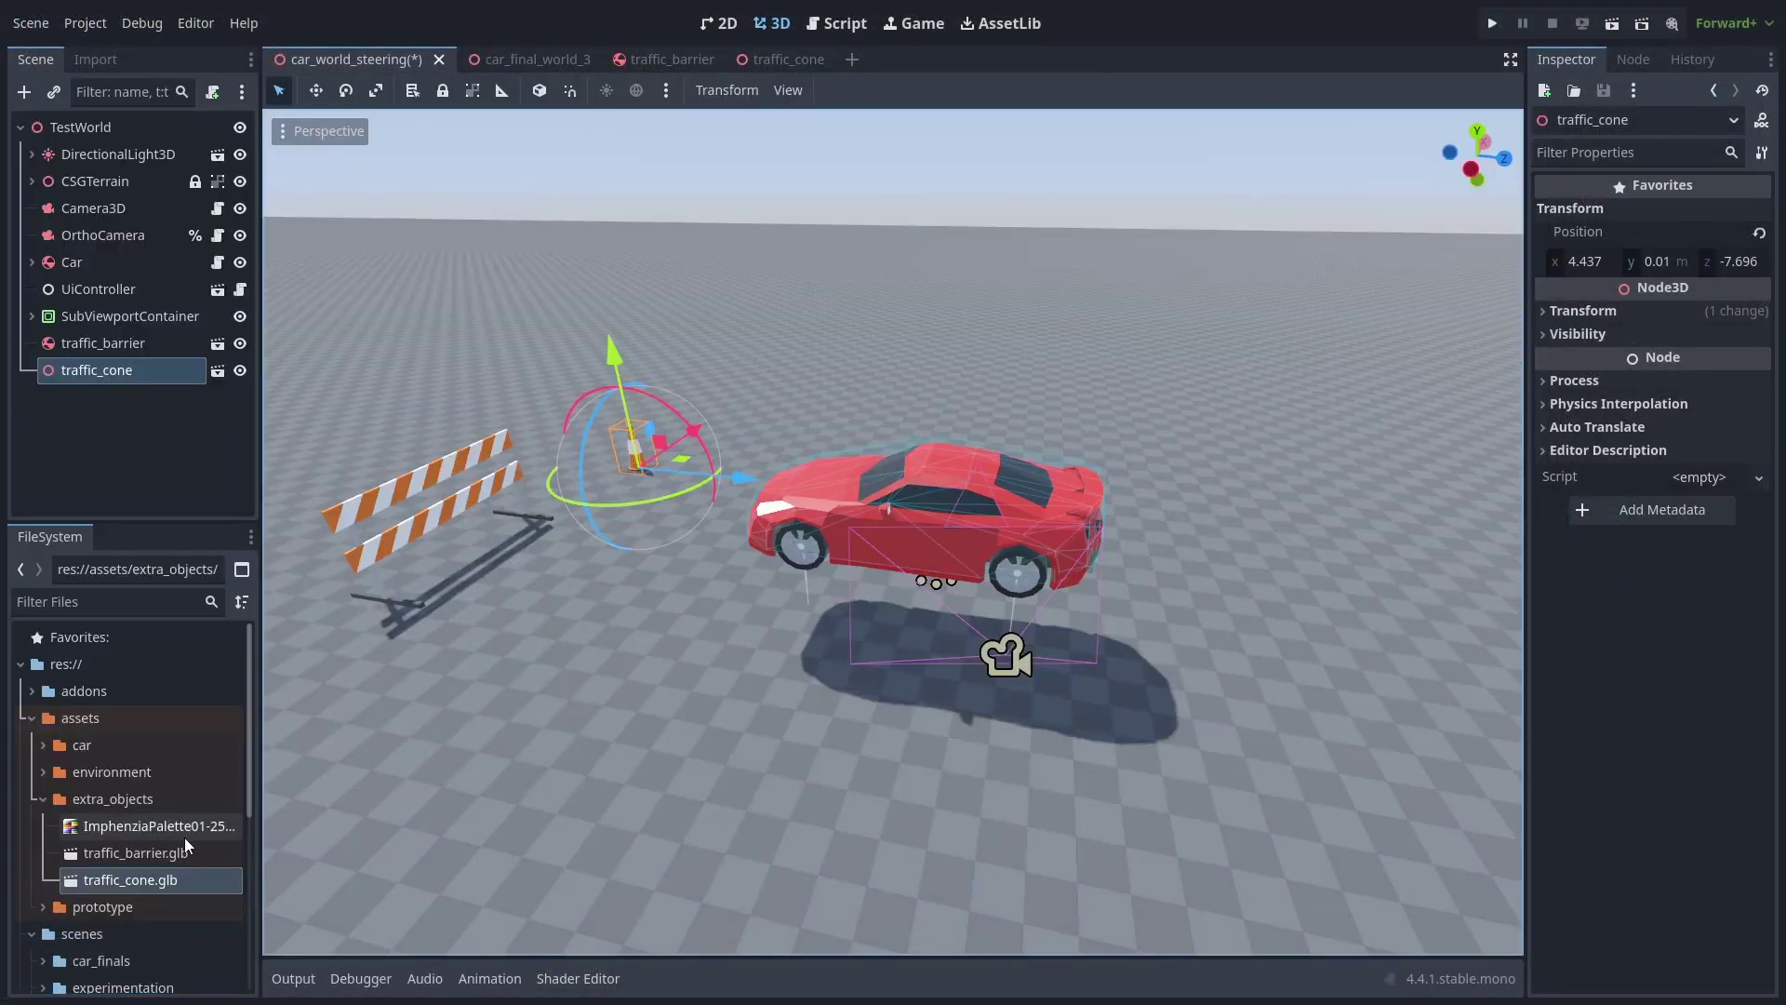
Step: Inspect another barrier collision shape, then reverse the car and accelerate it into the barrier
{"action": "right_click", "coordinate": [134, 875]}
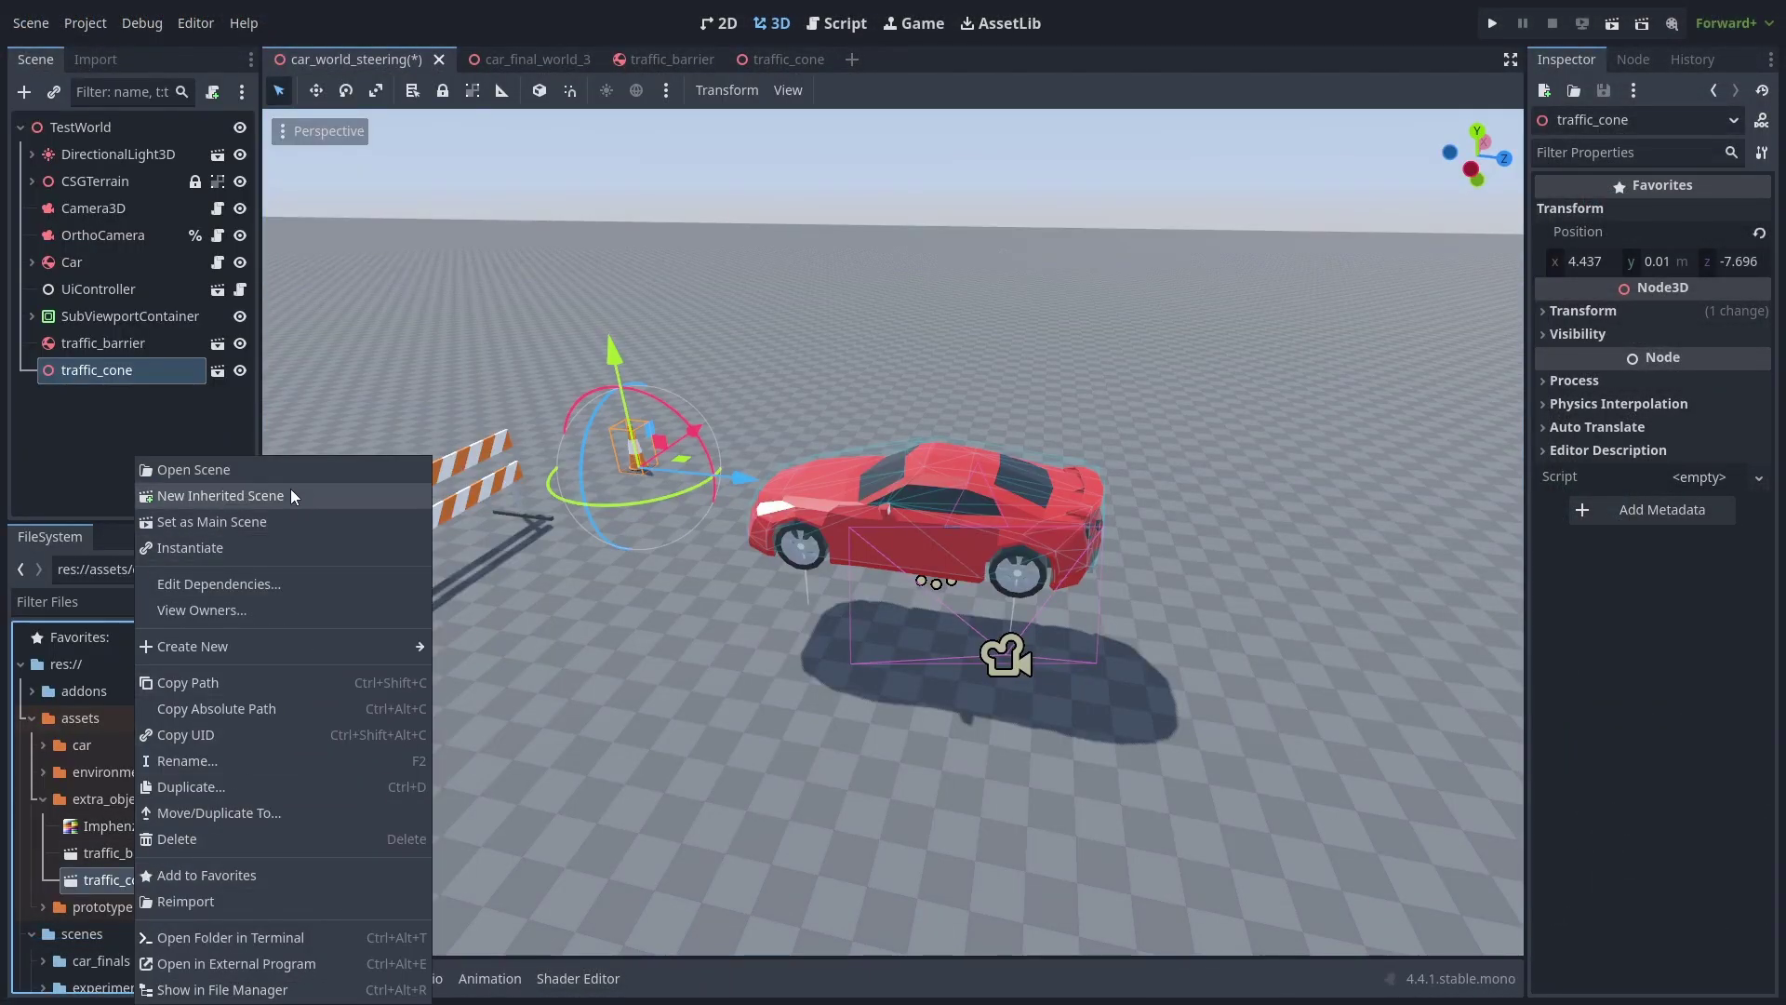
{"action": "left_click", "coordinate": [158, 426]}
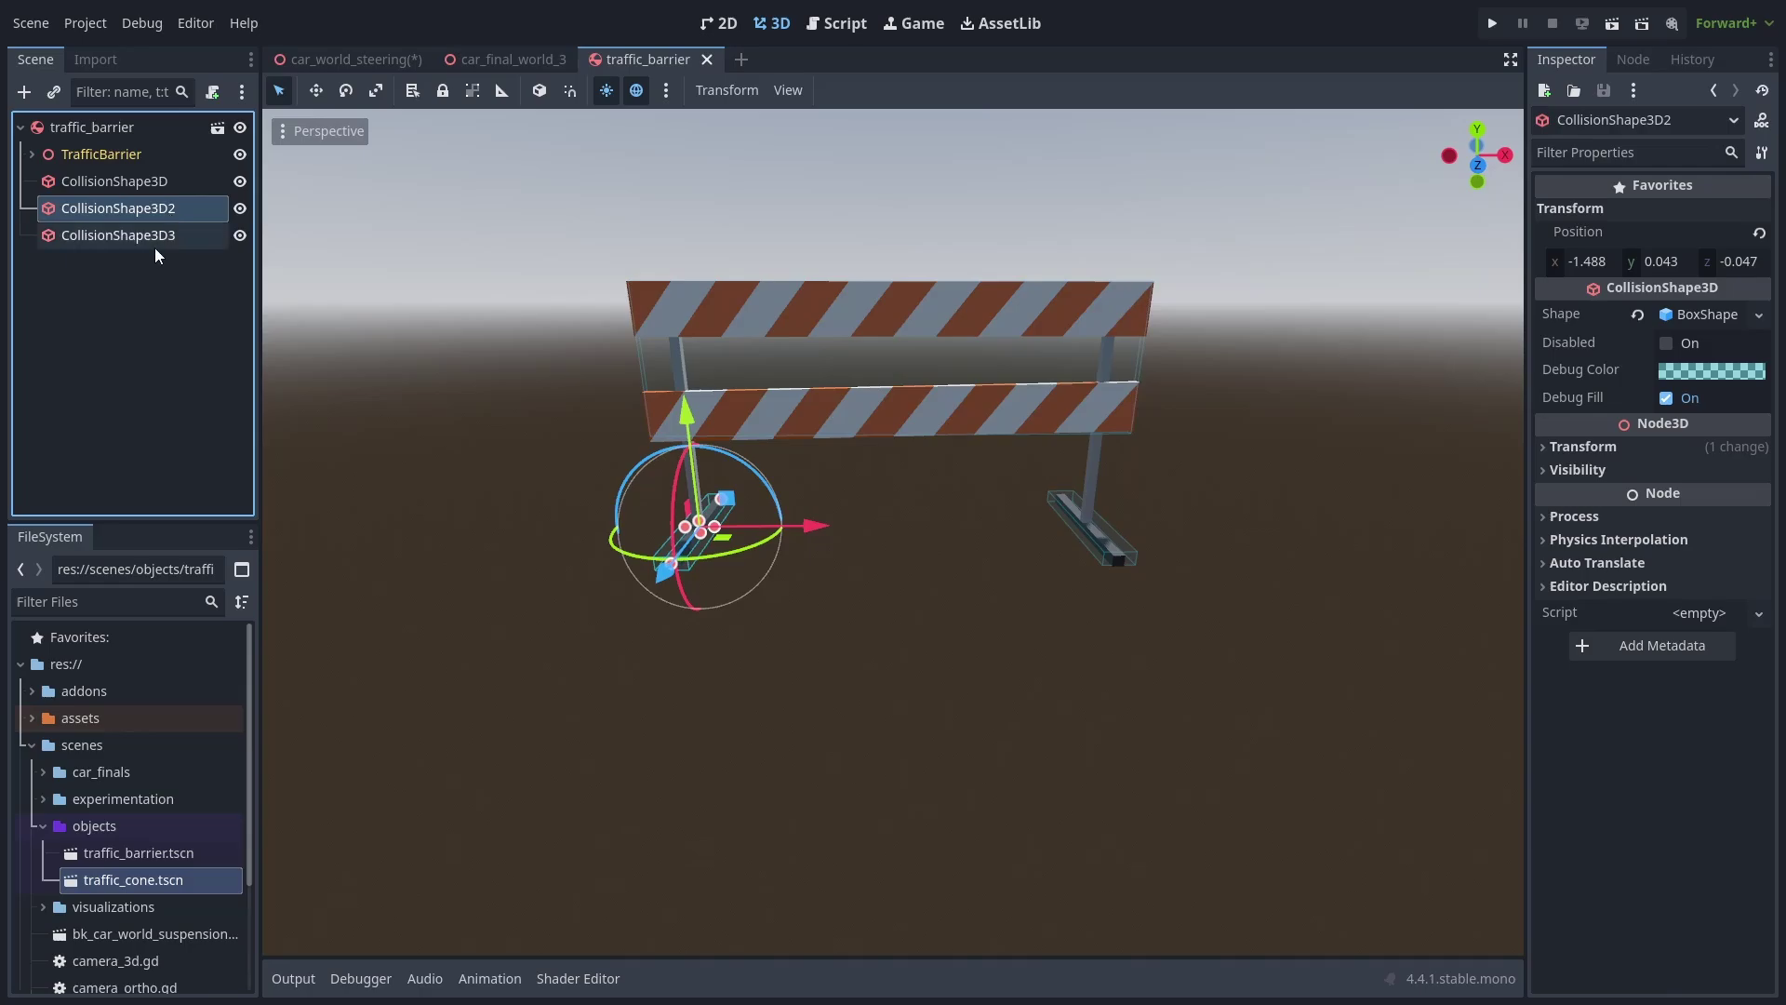
{"action": "left_click", "coordinate": [156, 238]}
{"action": "middle_click_drag", "start_coordinate": [787, 466], "coordinate": [885, 471]}
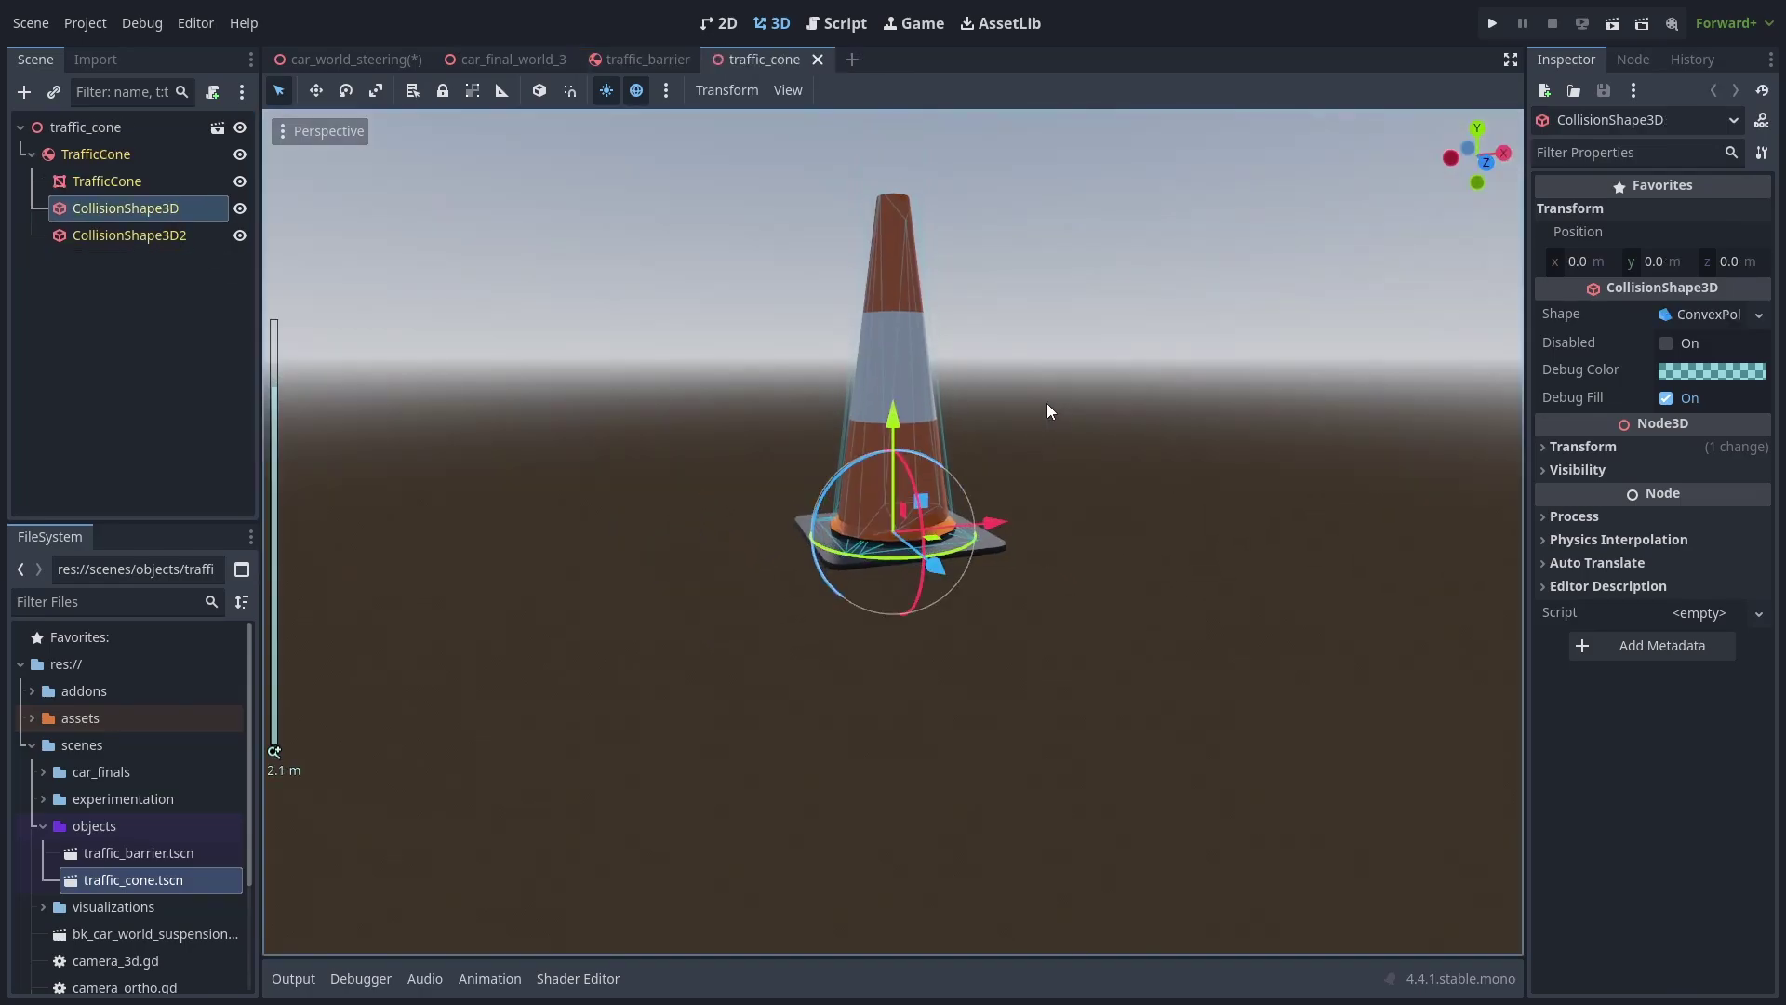
{"action": "middle_click_drag", "start_coordinate": [1048, 403], "coordinate": [850, 438]}
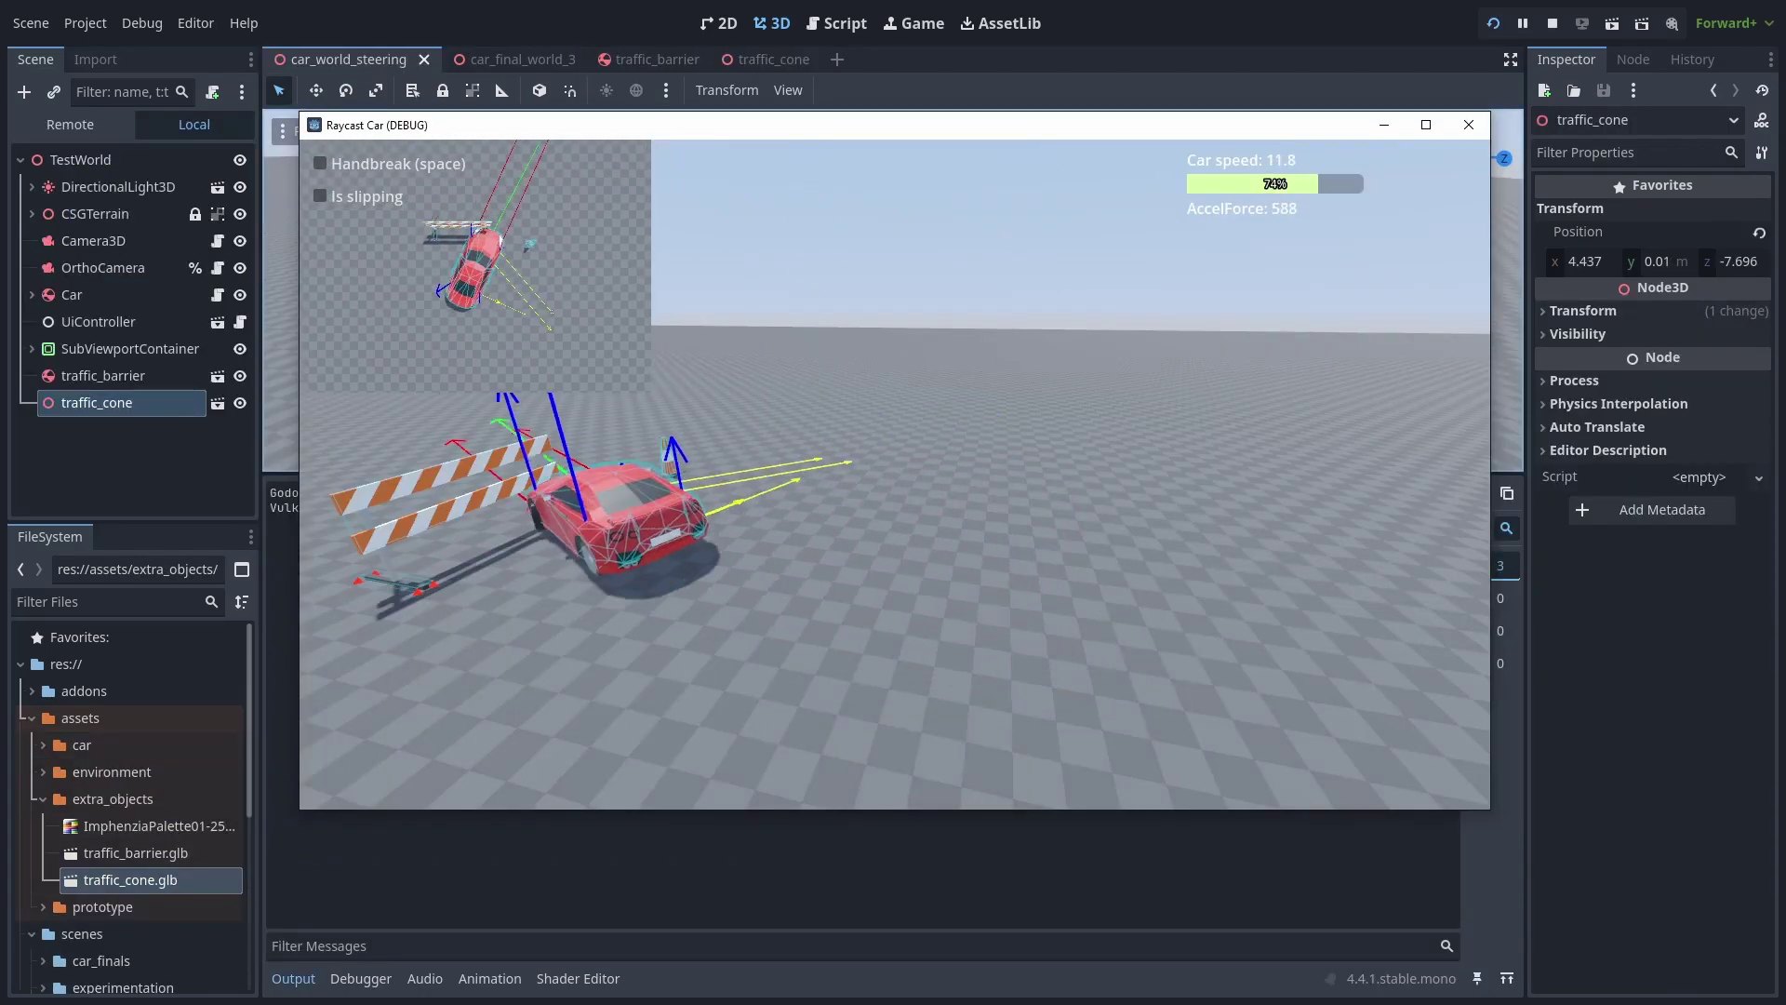
{"action": "key", "text": "Down"}
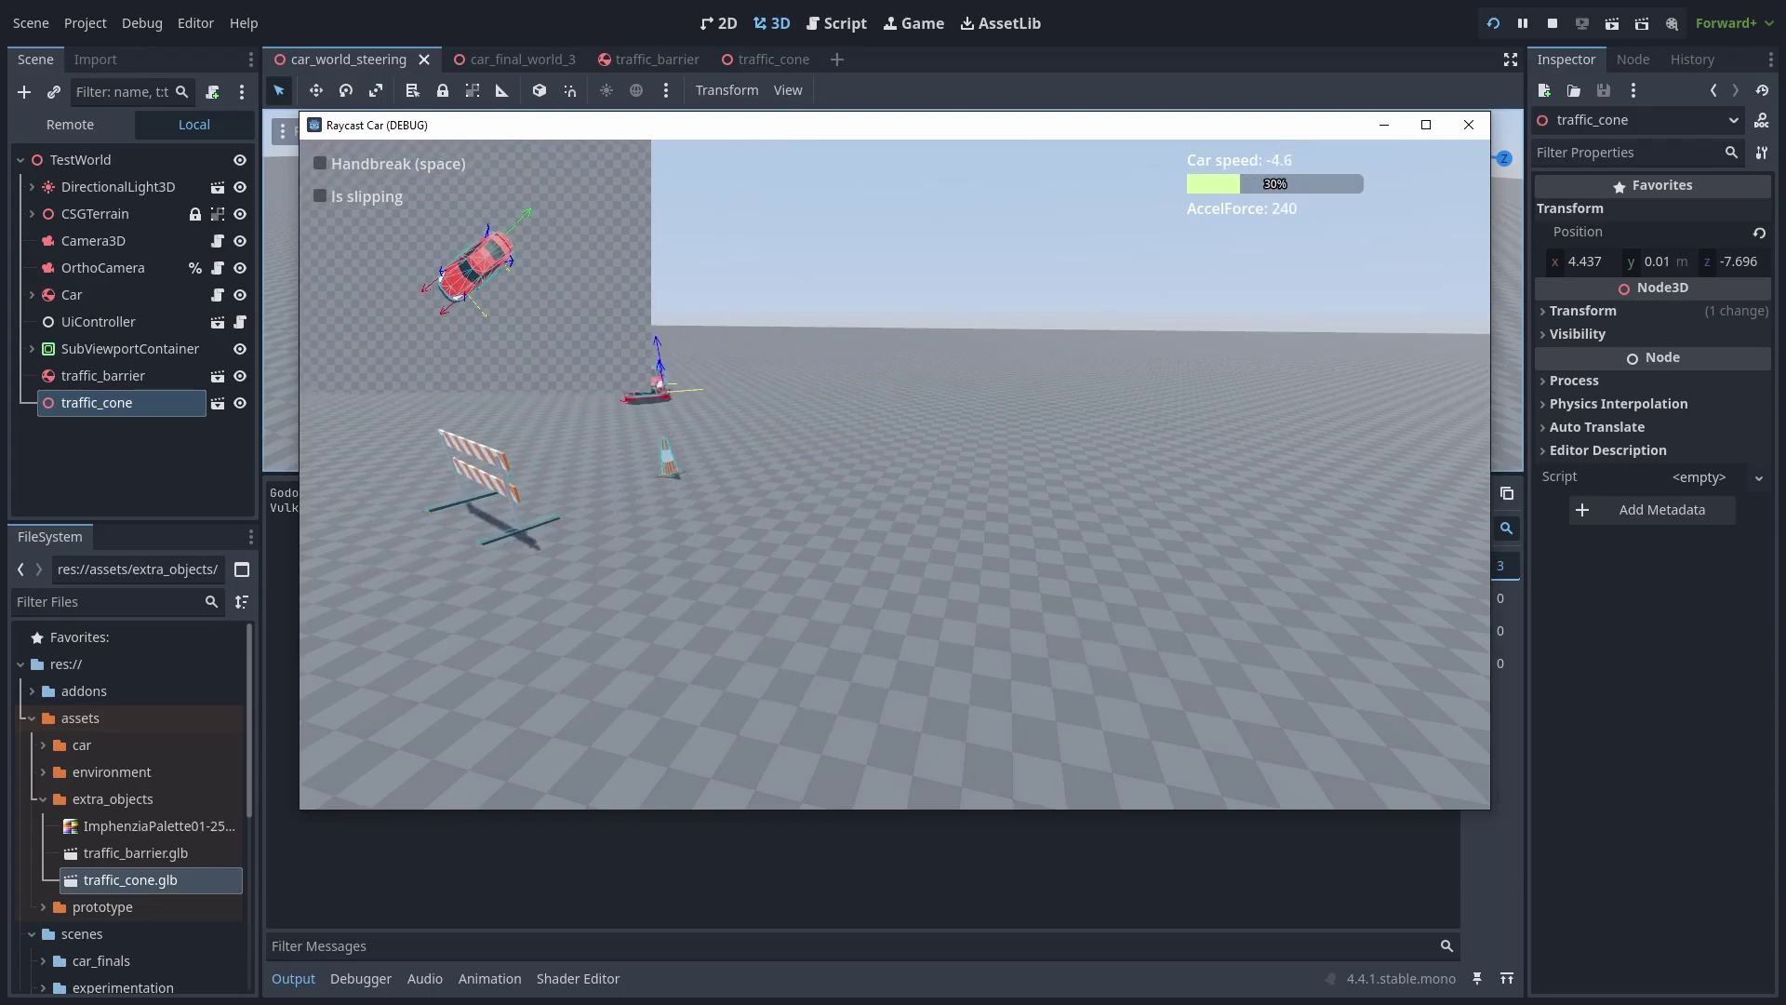
{"action": "key", "text": "Up"}
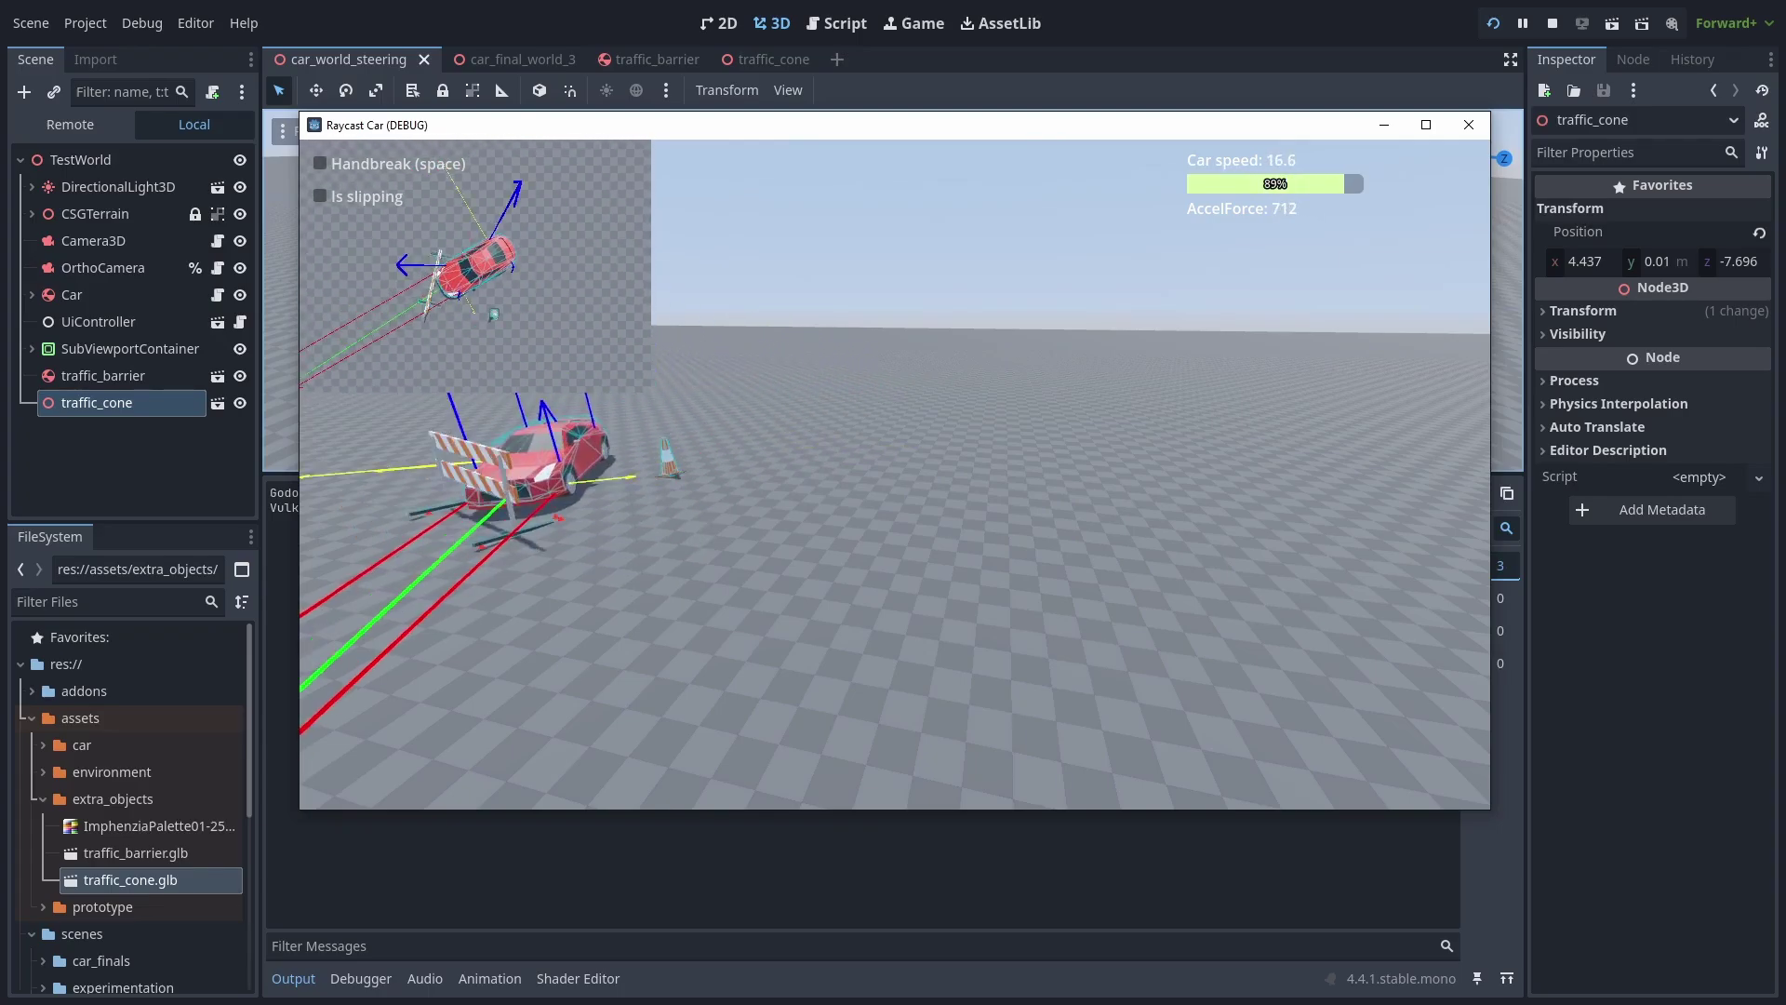
Step: Add a CSGBox3D and shape it into a long, low bar with Use Collision enabled
{"action": "key", "text": "F8"}
{"action": "left_click", "coordinate": [25, 91]}
{"action": "key", "text": "Return"}
{"action": "left_click_drag", "start_coordinate": [1017, 645], "coordinate": [800, 604]}
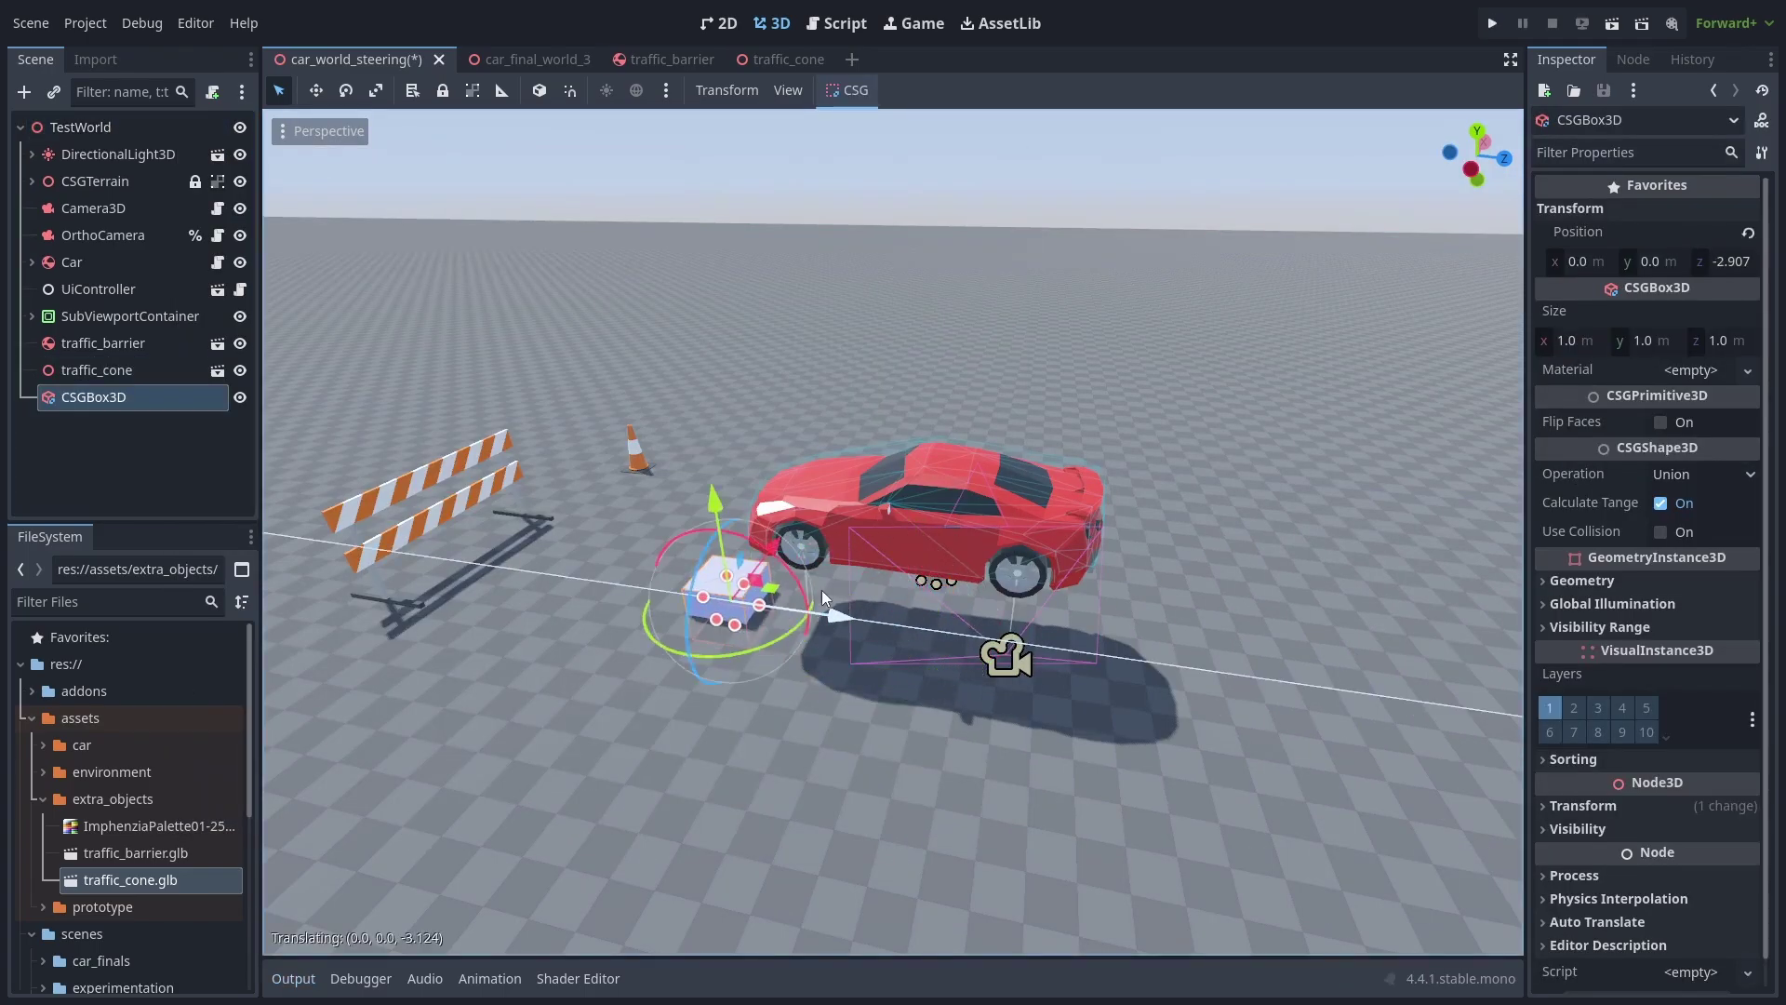
{"action": "mouse_move", "coordinate": [670, 577]}
{"action": "left_mouse_down"}
{"action": "mouse_move", "coordinate": [731, 510]}
{"action": "mouse_move", "coordinate": [658, 598]}
{"action": "left_mouse_up"}
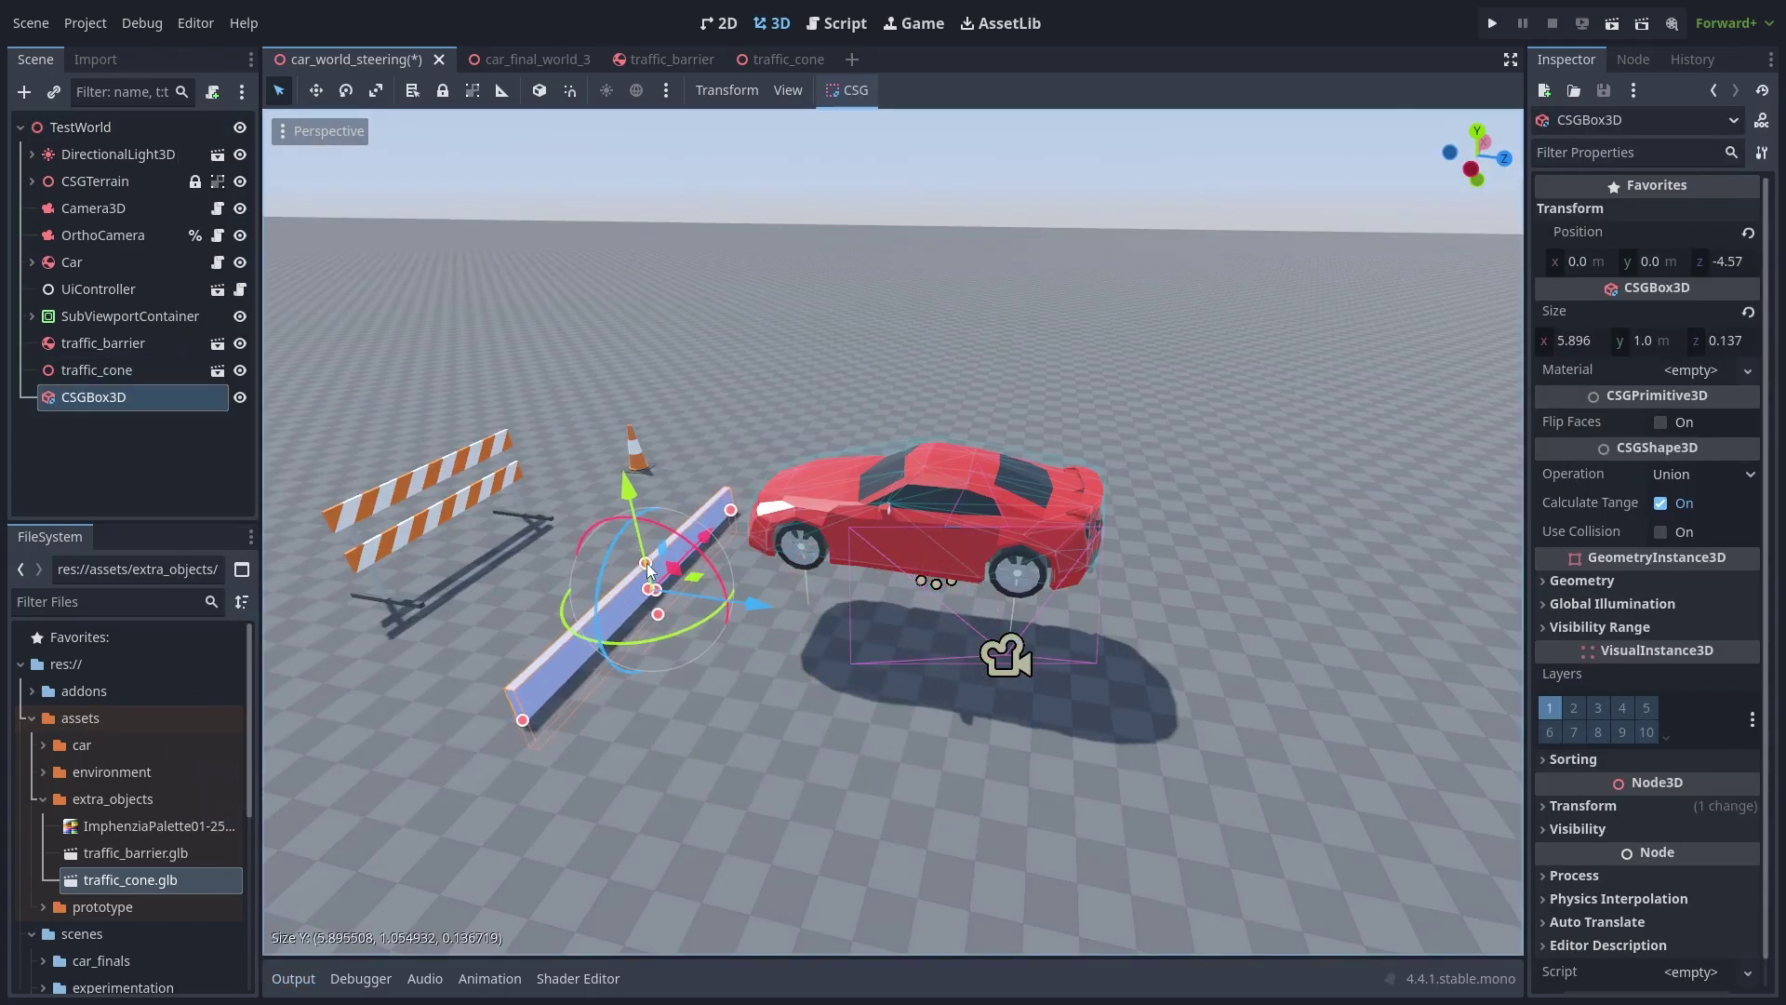
{"action": "left_click", "coordinate": [1661, 532]}
Step: Duplicate the bar, place the copy beside the first, and launch the game
{"action": "key", "text": "ctrl+d"}
{"action": "left_click_drag", "start_coordinate": [761, 616], "coordinate": [694, 595]}
{"action": "key", "text": "F5"}
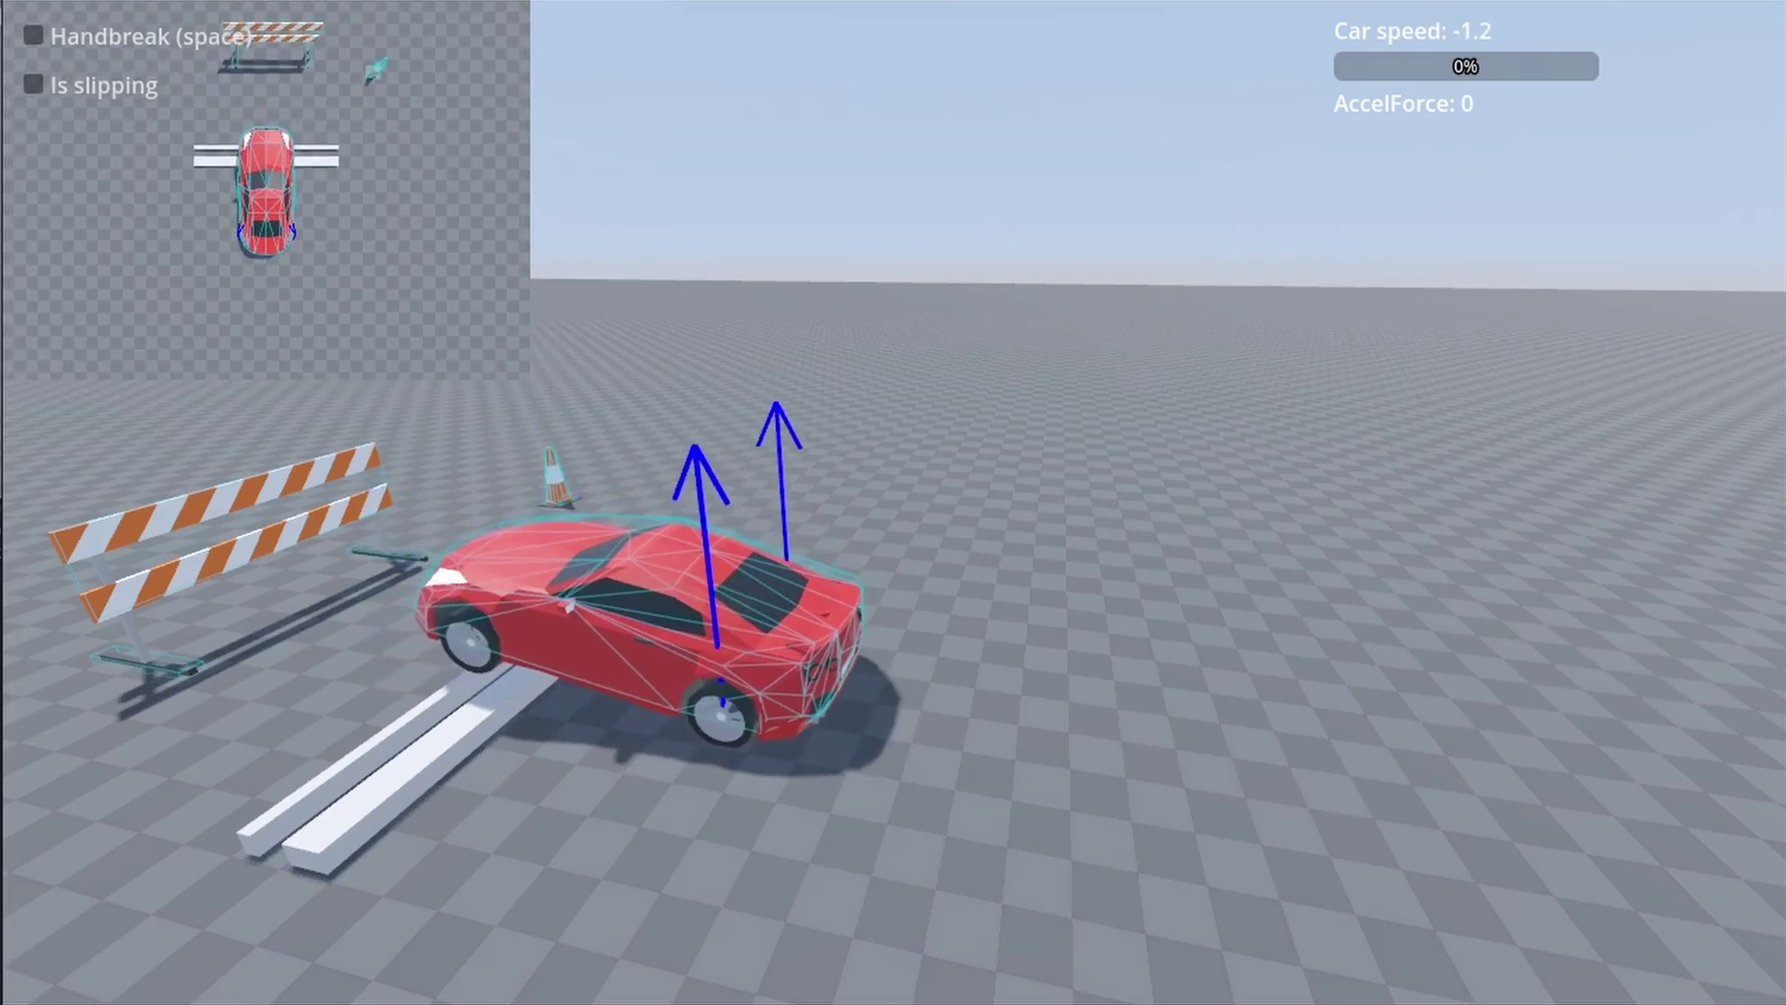
Step: Switch to the side view, nudge the car onto the bars, and vary the time scale between 0.01, 0.10 and 0.25
{"action": "key", "text": "c"}
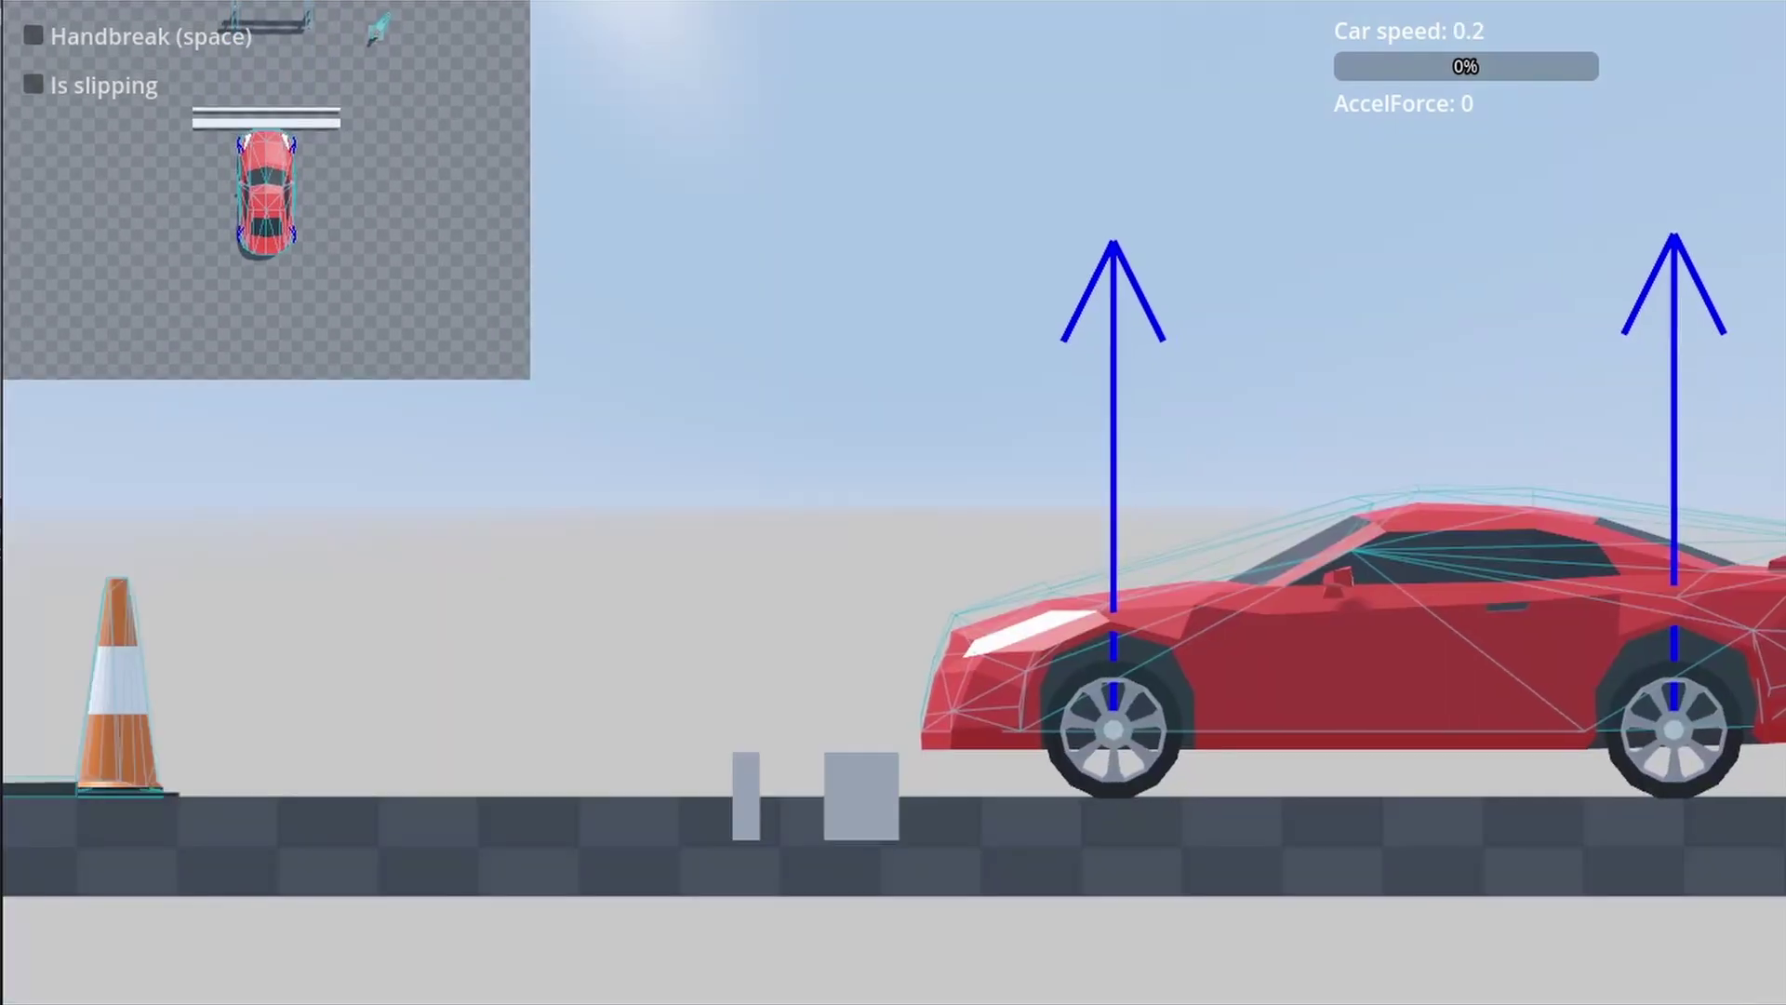
{"action": "key", "text": "w"}
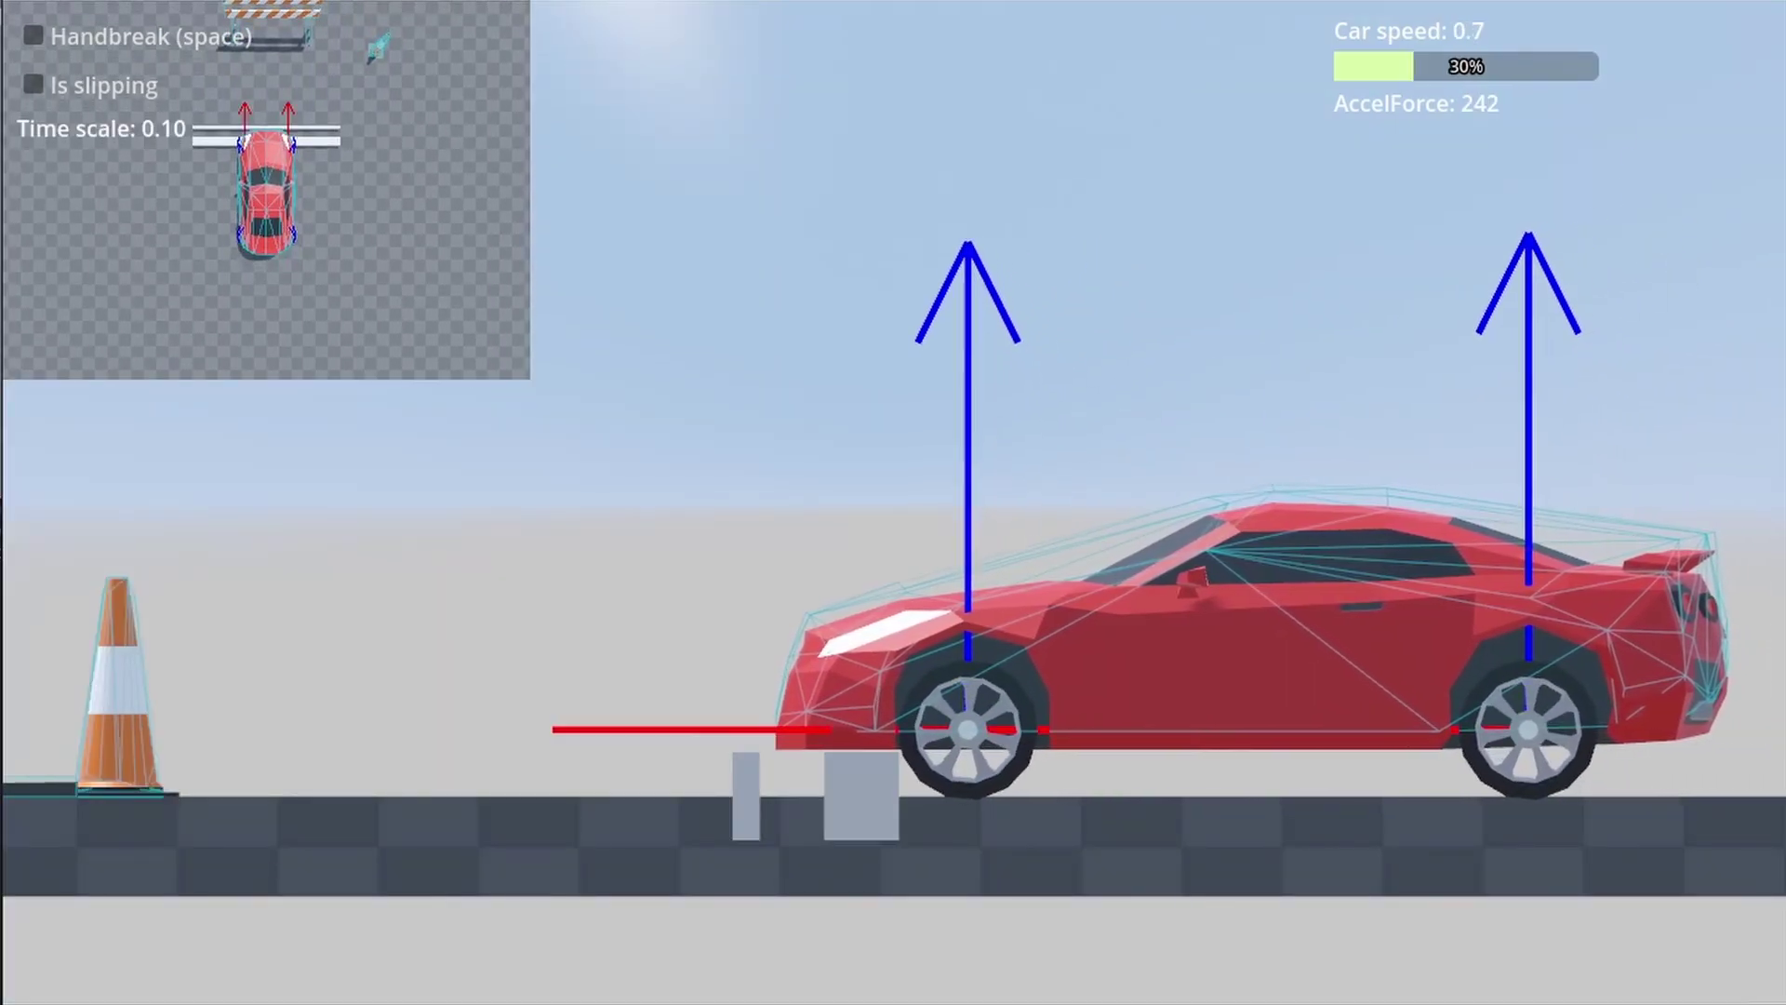
{"action": "key", "text": "w"}
{"action": "key", "text": "minus"}
{"action": "key", "text": "equal"}
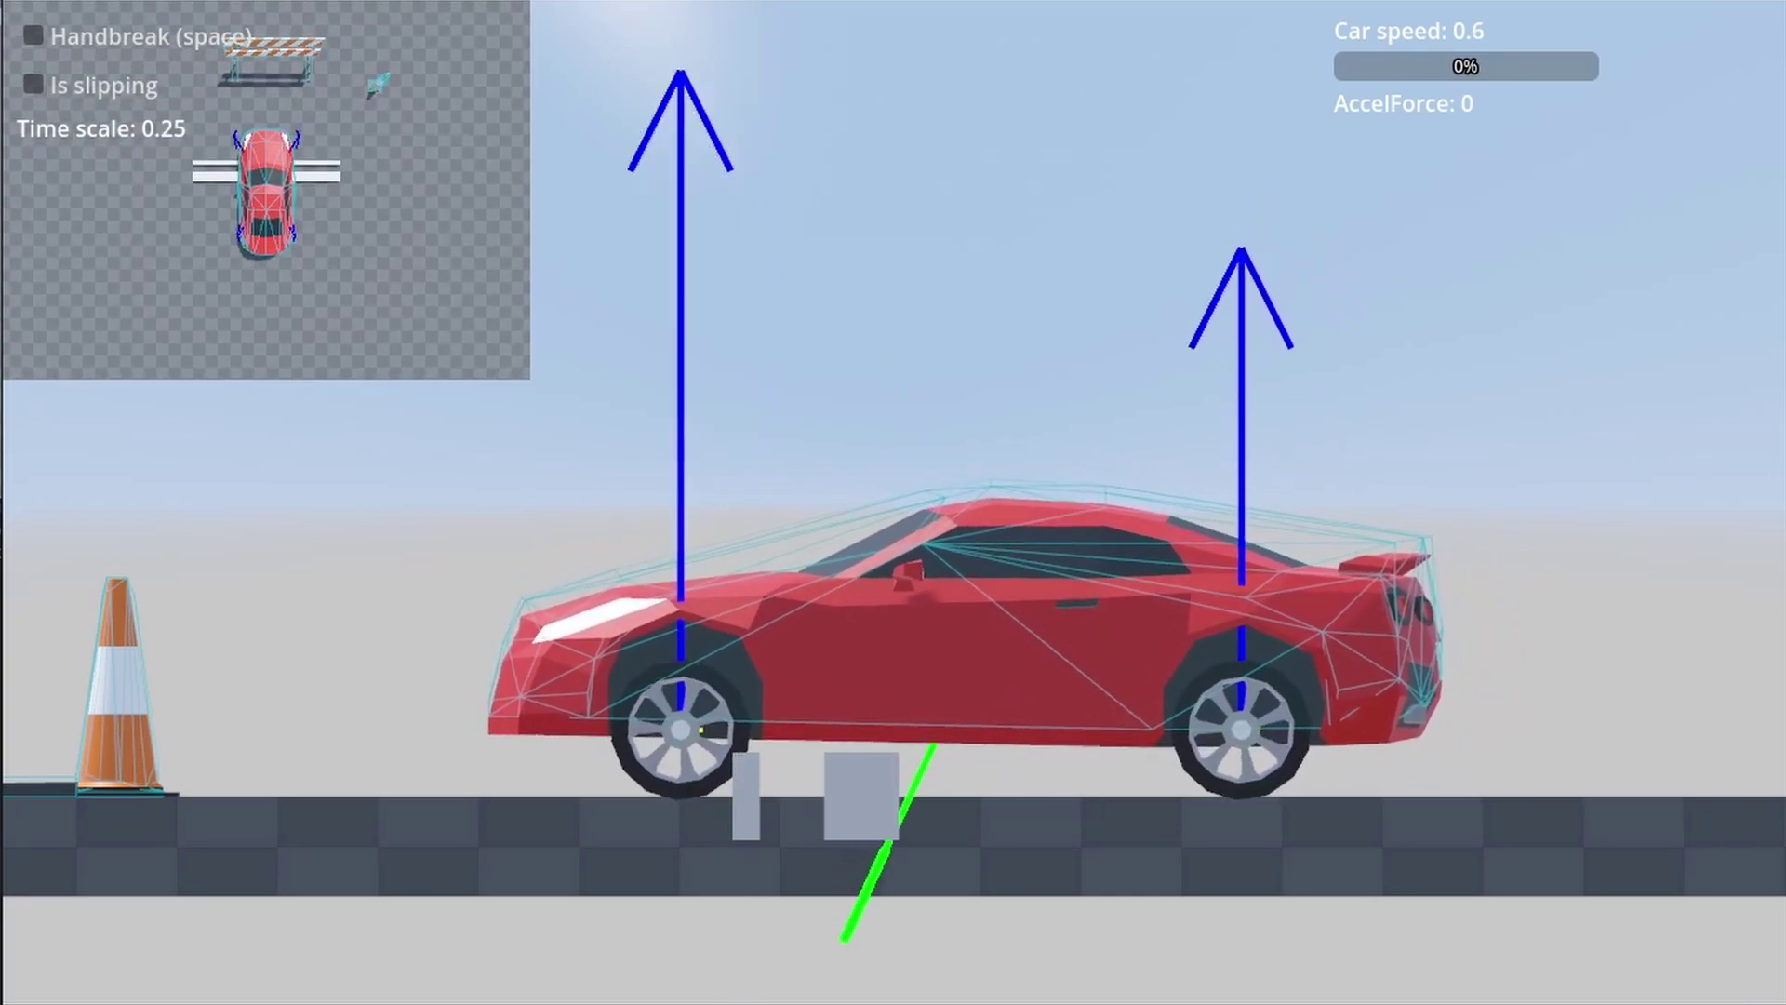
{"action": "key", "text": "s"}
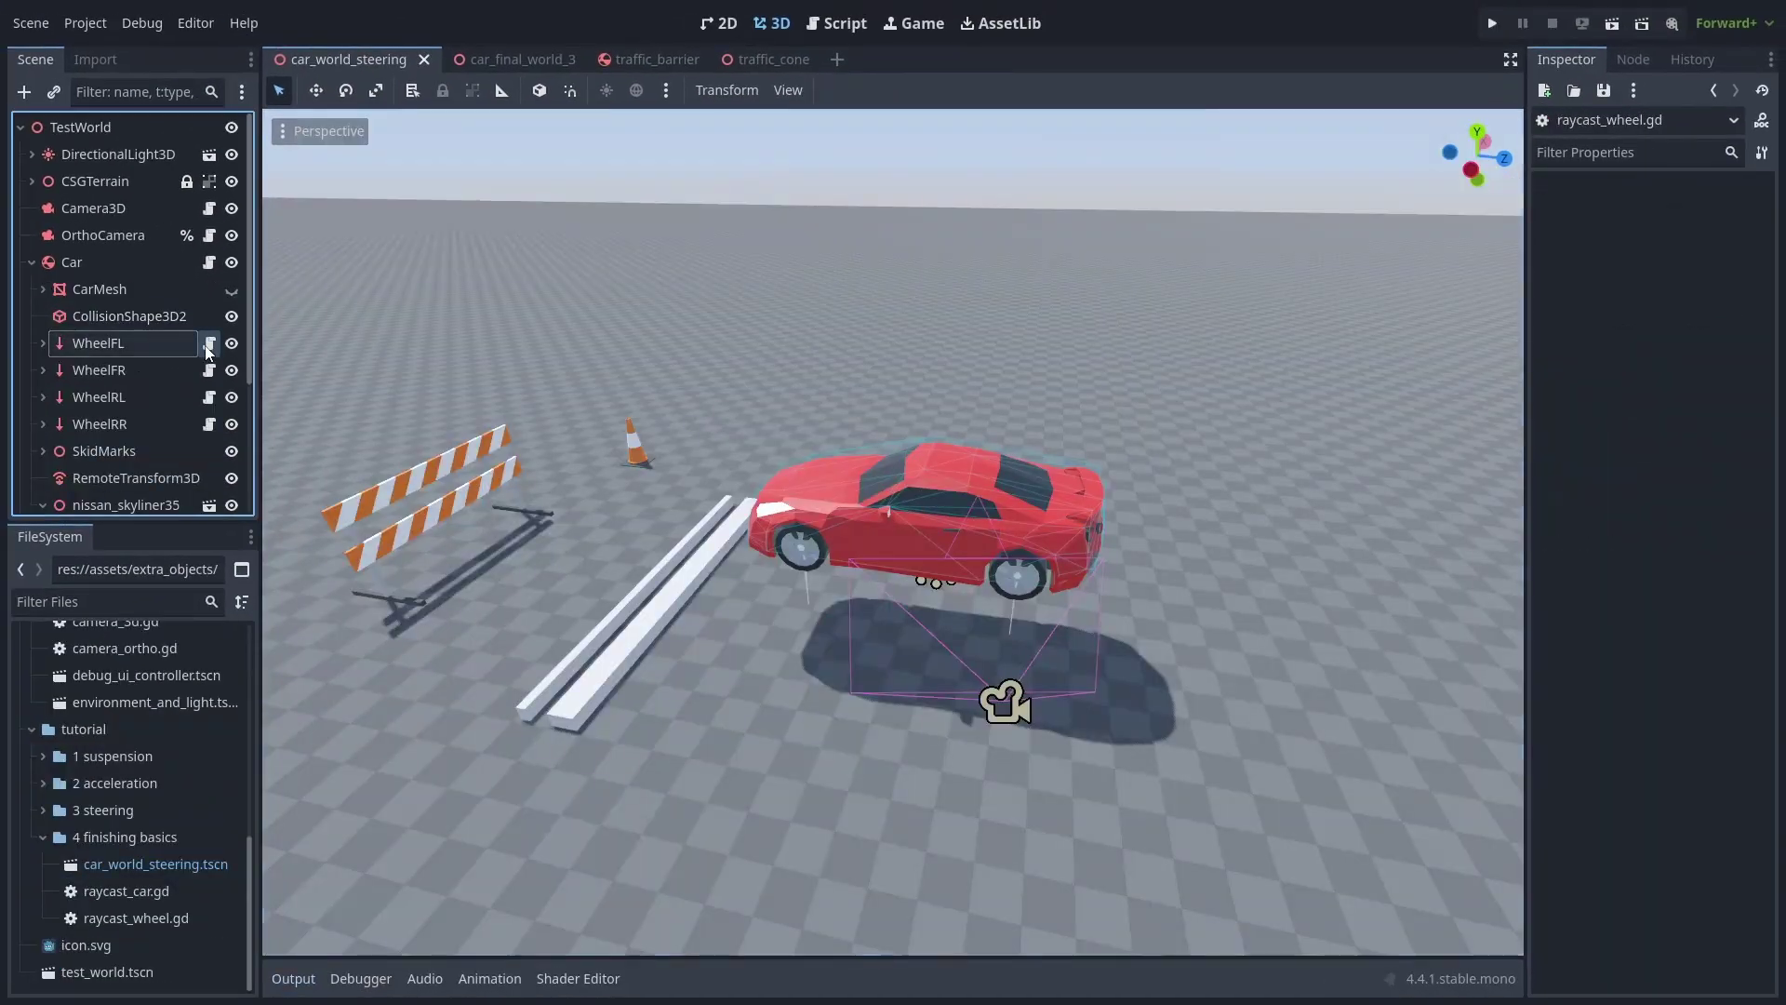
Step: Change line 46 to wheel.position.y = move_toward(wheel.position.y, -spring_len, 5 * get_physics_process_delta_time())
{"action": "left_click", "coordinate": [208, 343]}
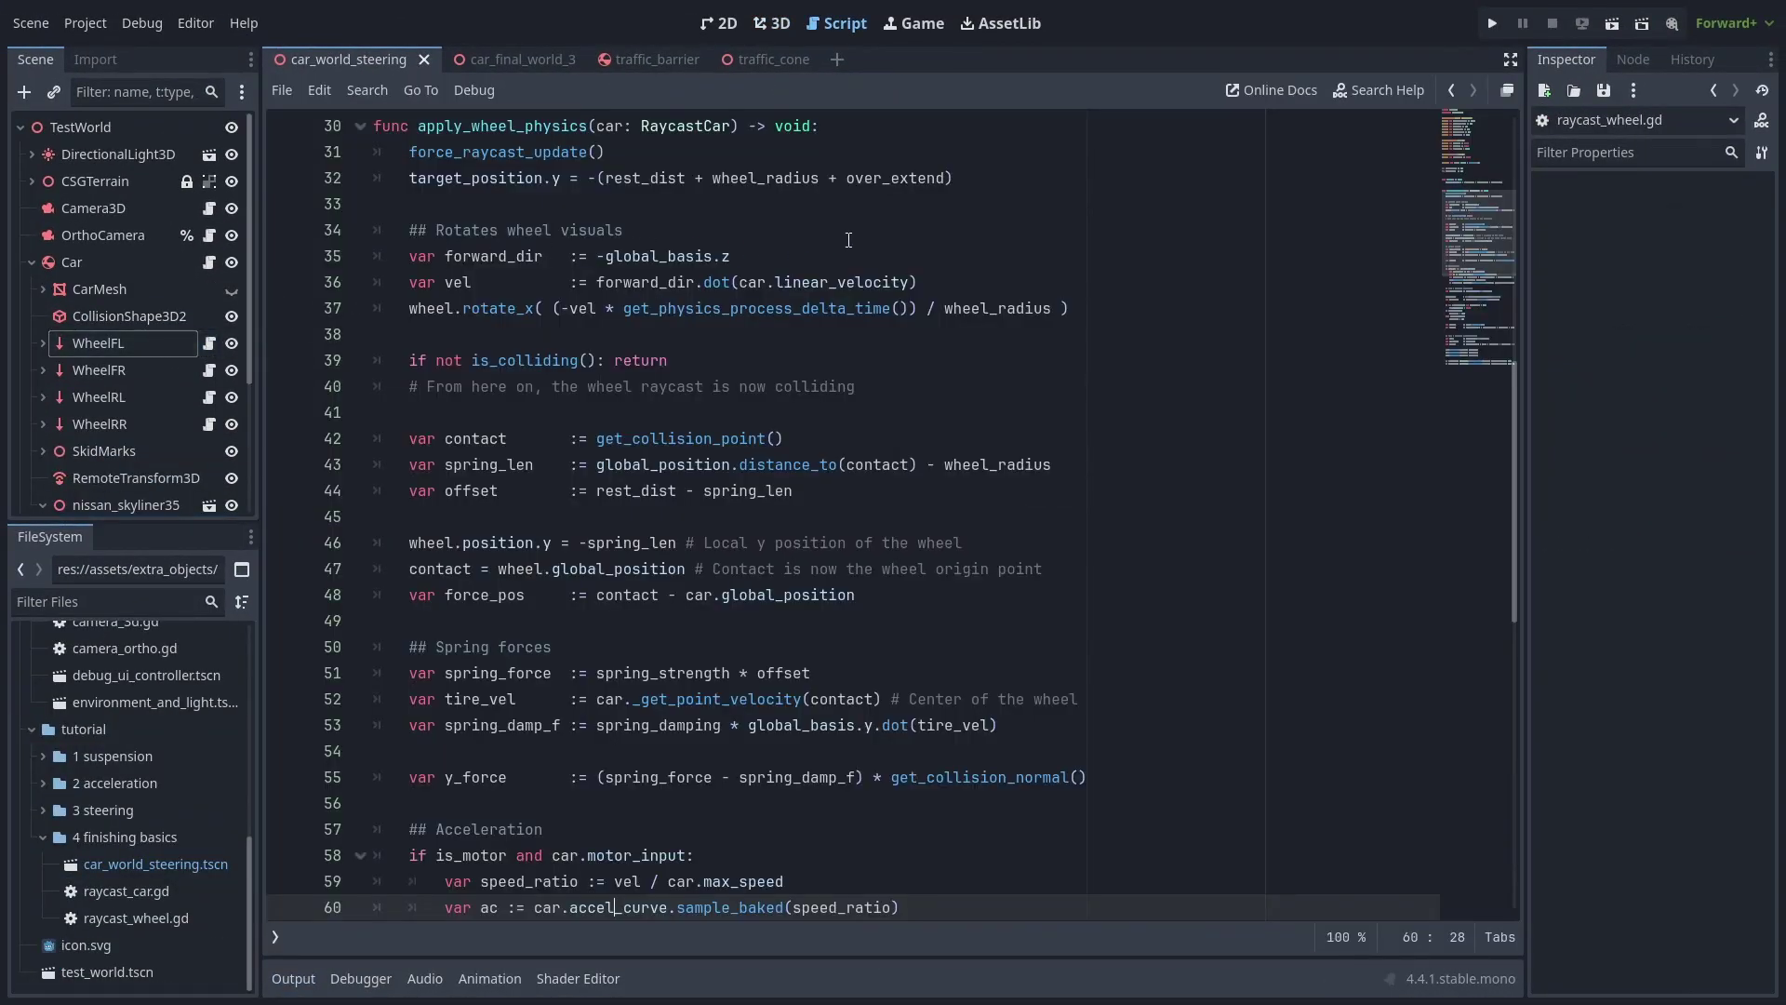
{"action": "left_click", "coordinate": [985, 552]}
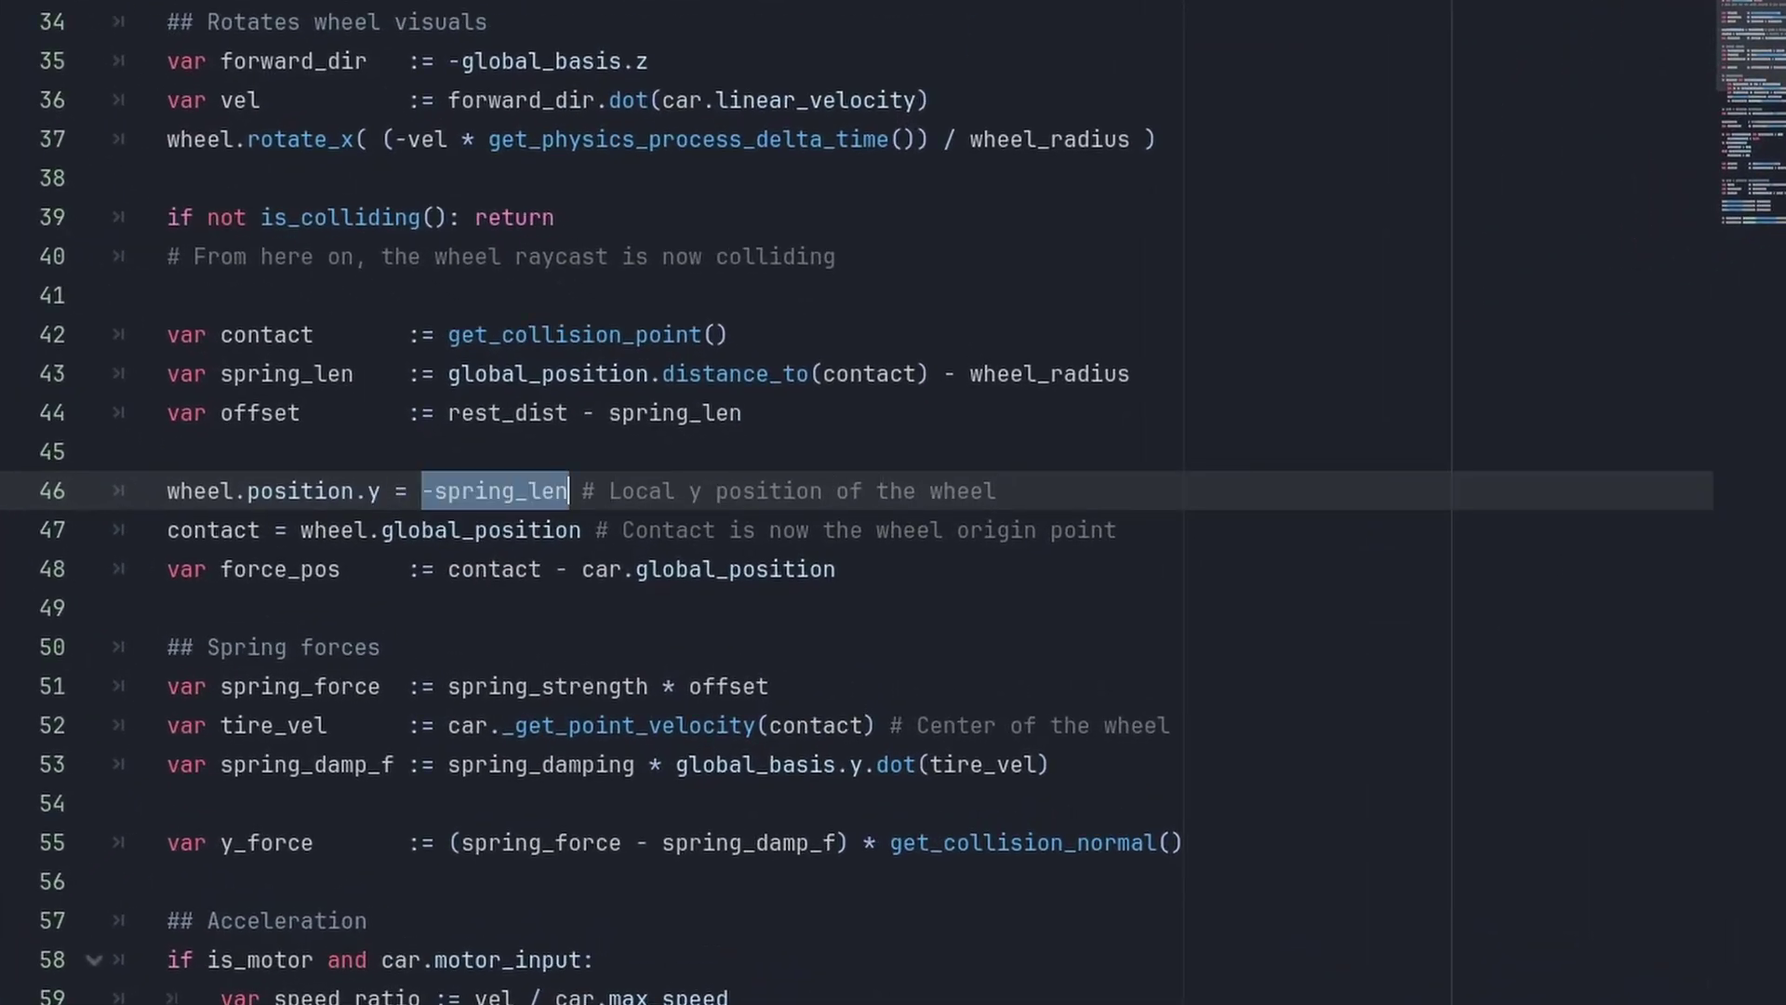
{"action": "type", "text": "move_to"}
{"action": "key", "text": "Return"}
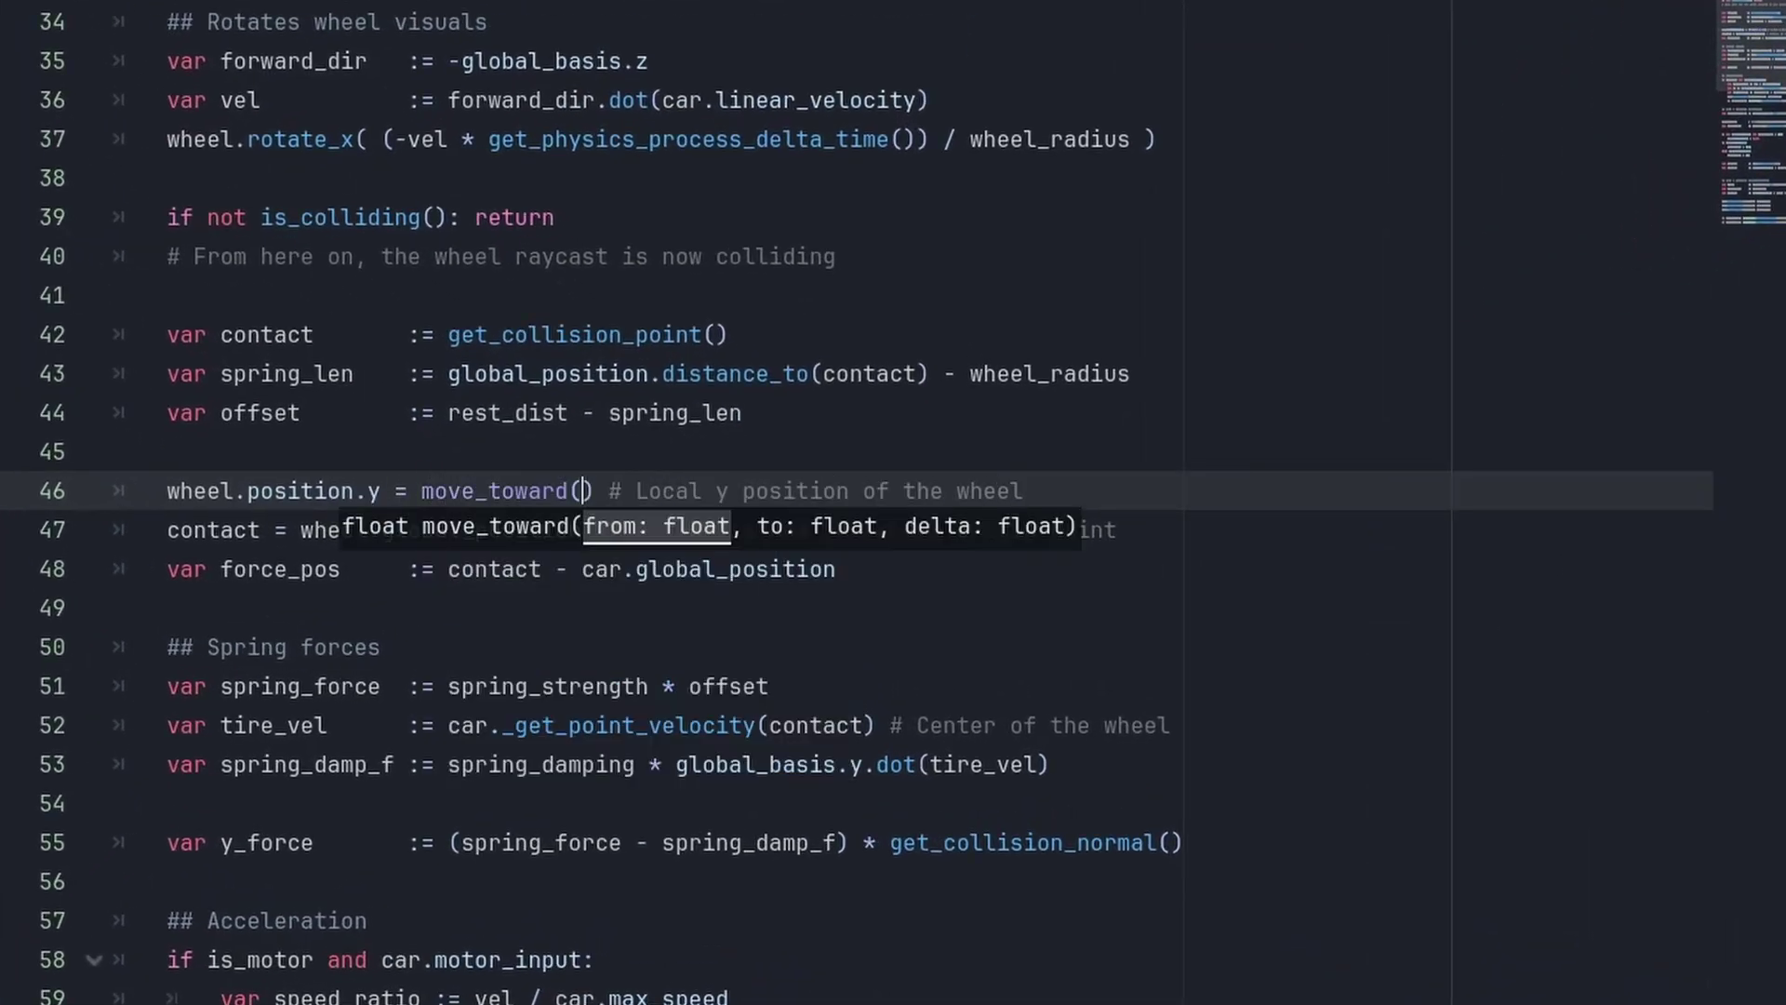
{"action": "type", "text": "wheel.p"}
{"action": "key", "text": "Return"}
{"action": "type", "text": ".y, -spring_len, 5 "}
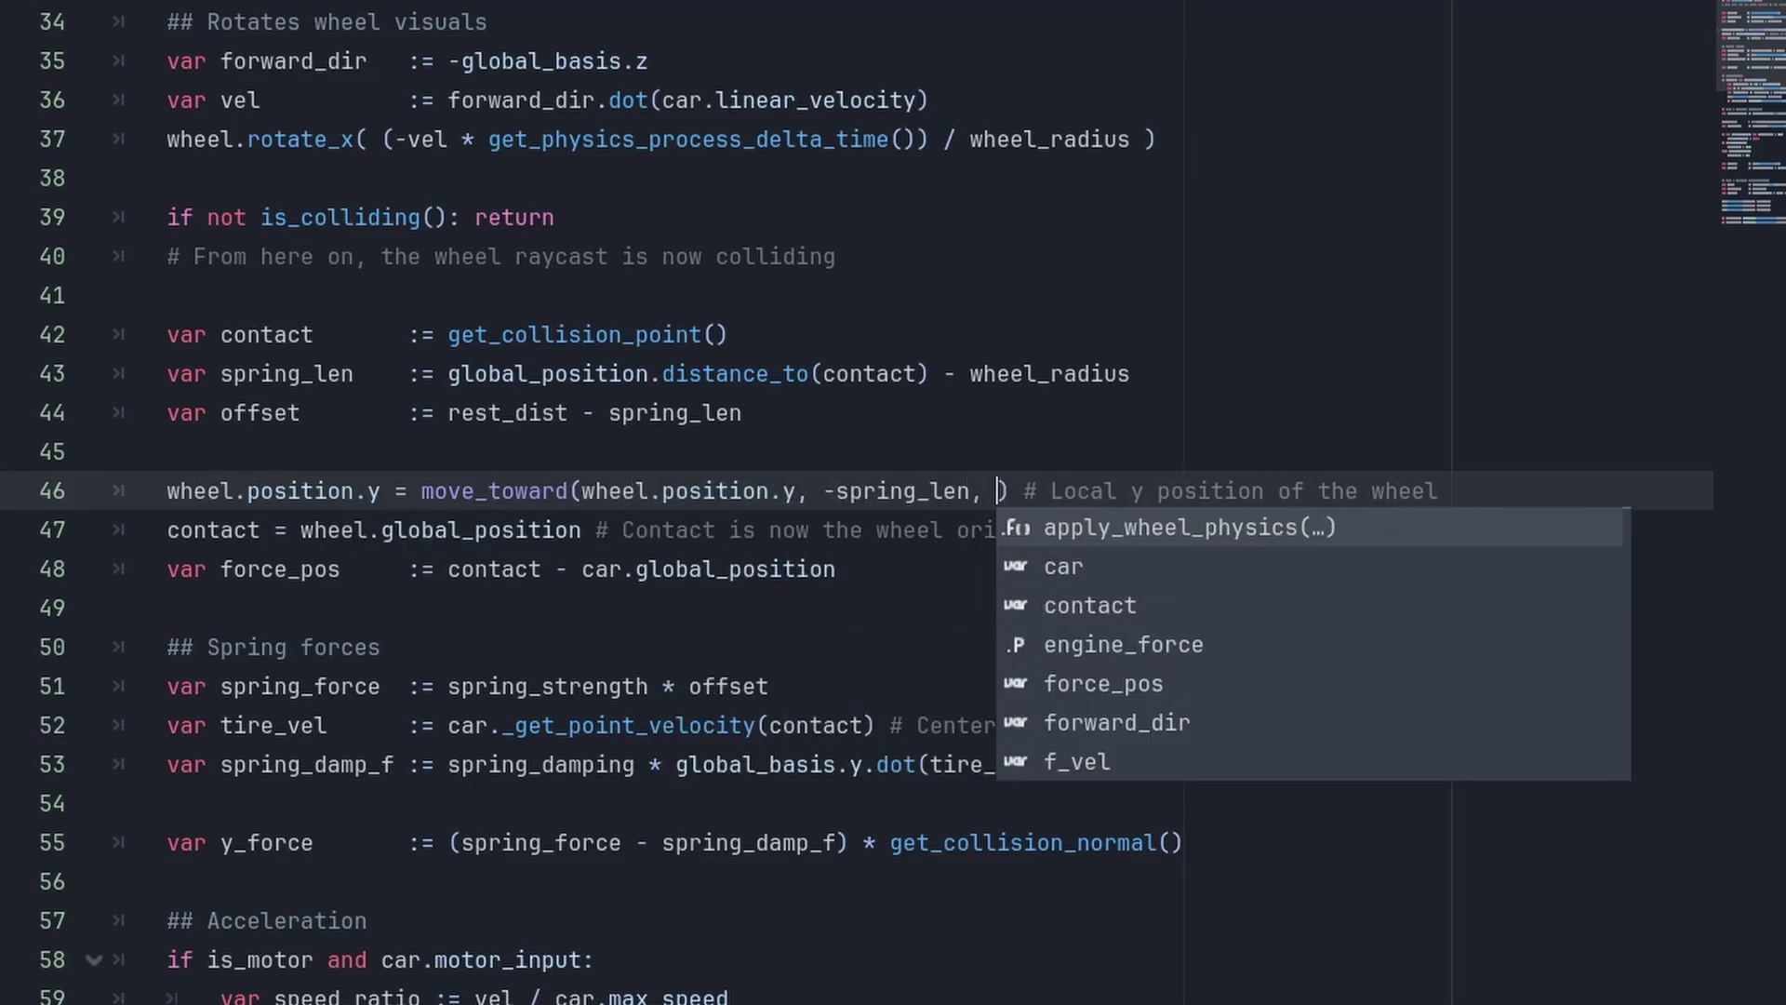
{"action": "type", "text": "* get_phy"}
{"action": "key", "text": "Return"}
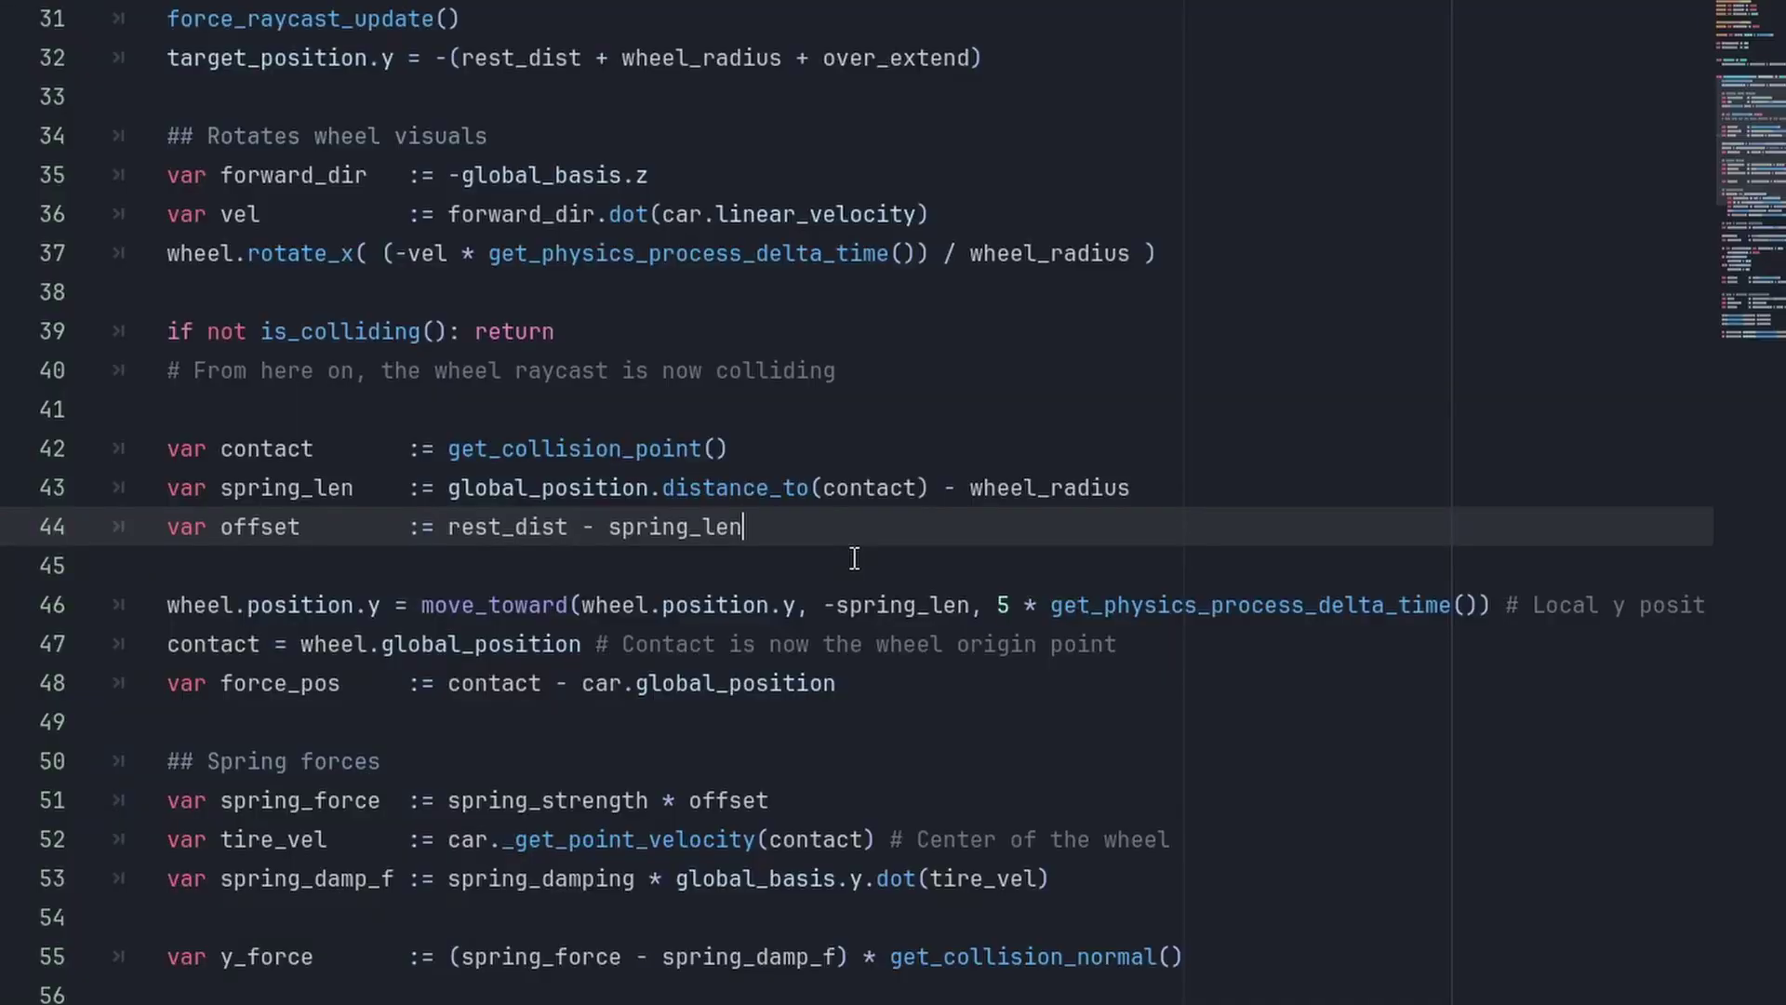
{"action": "double_click", "coordinate": [698, 528]}
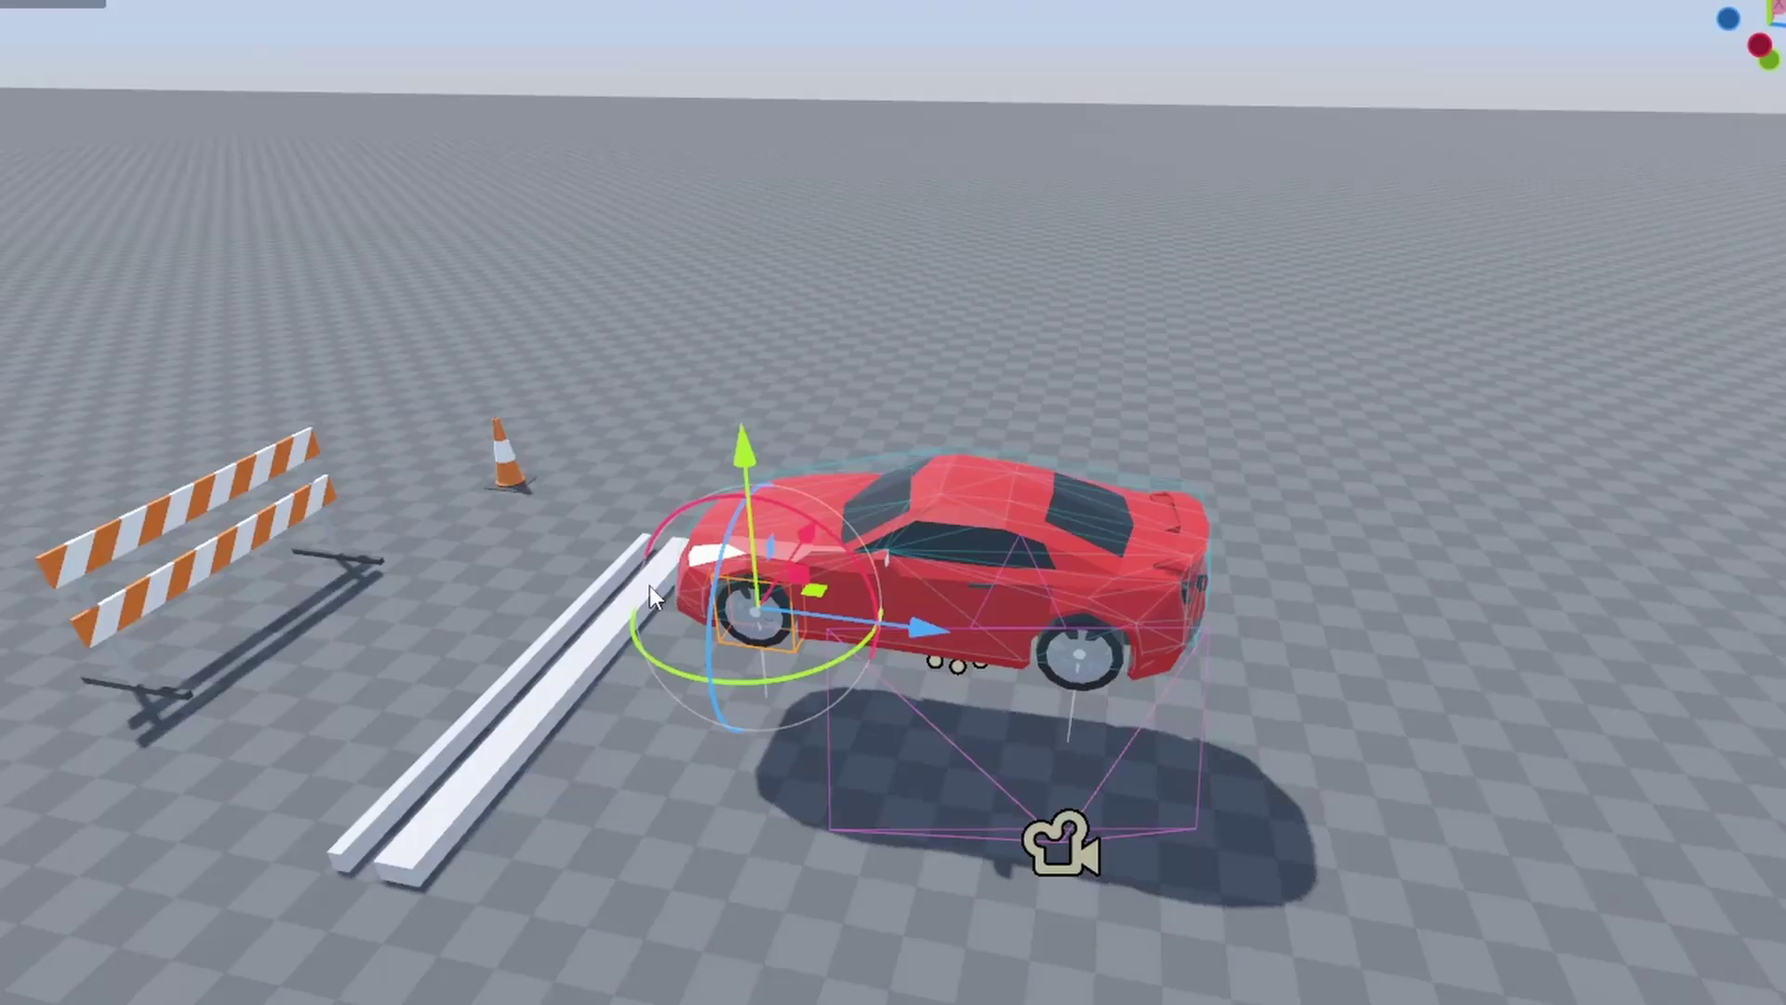
{"action": "middle_click_drag", "start_coordinate": [741, 618], "coordinate": [812, 718]}
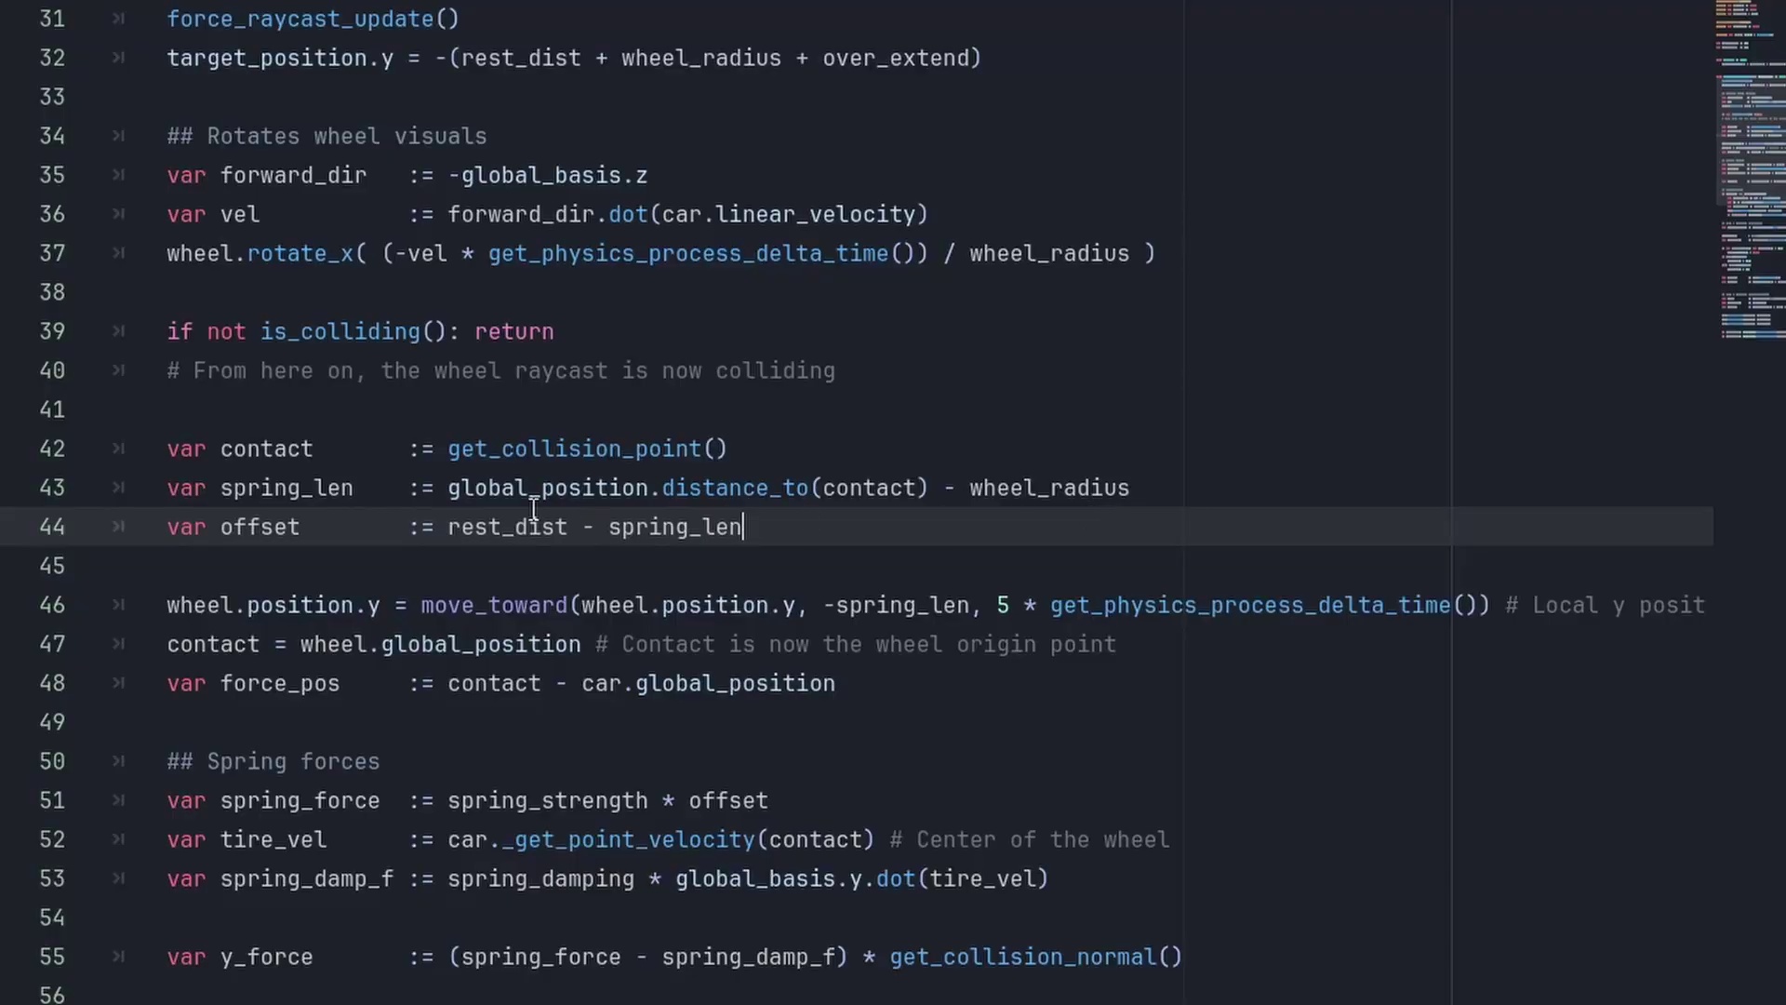
Step: Wrap the spring length on line 43 in maxf(0.0, ...) so it never goes negative
{"action": "key", "text": "Up"}
{"action": "type", "text": "maxf( 0.0,"}
{"action": "key", "text": "End"}
{"action": "type", "text": ")"}
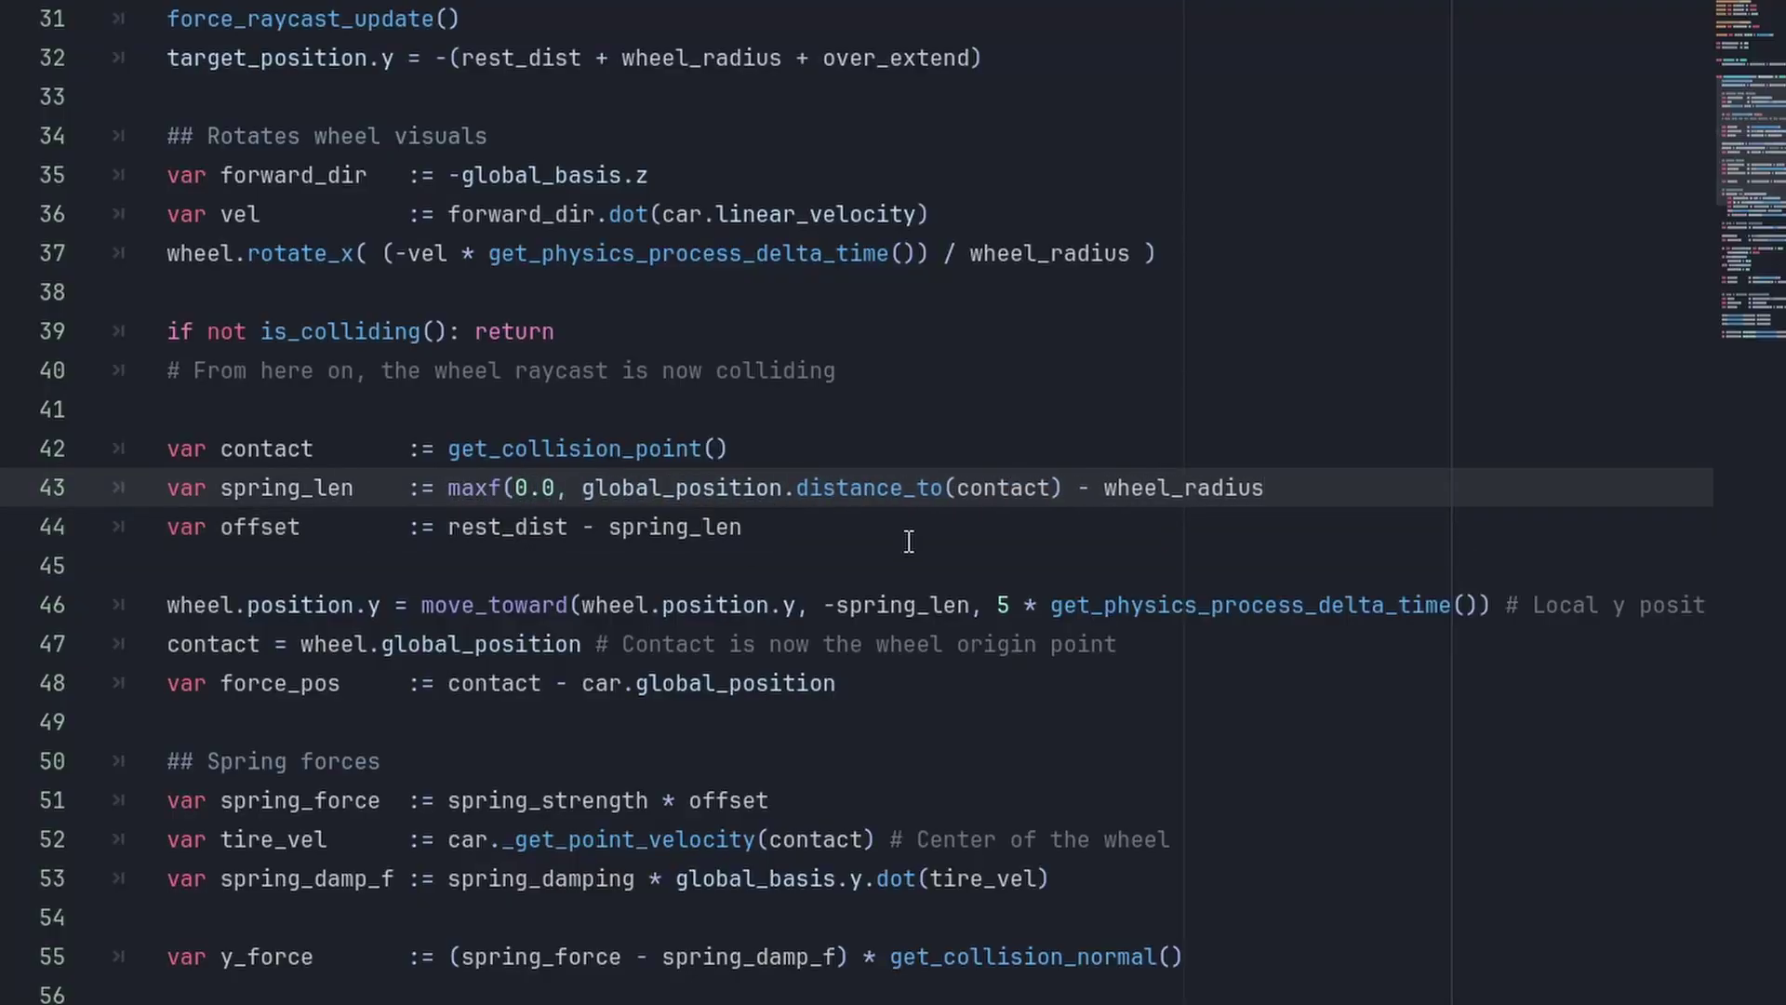
Step: Run the game, drive forward and backward, then slow time to 0.1 and nudge onto the bar
{"action": "key", "text": "F5"}
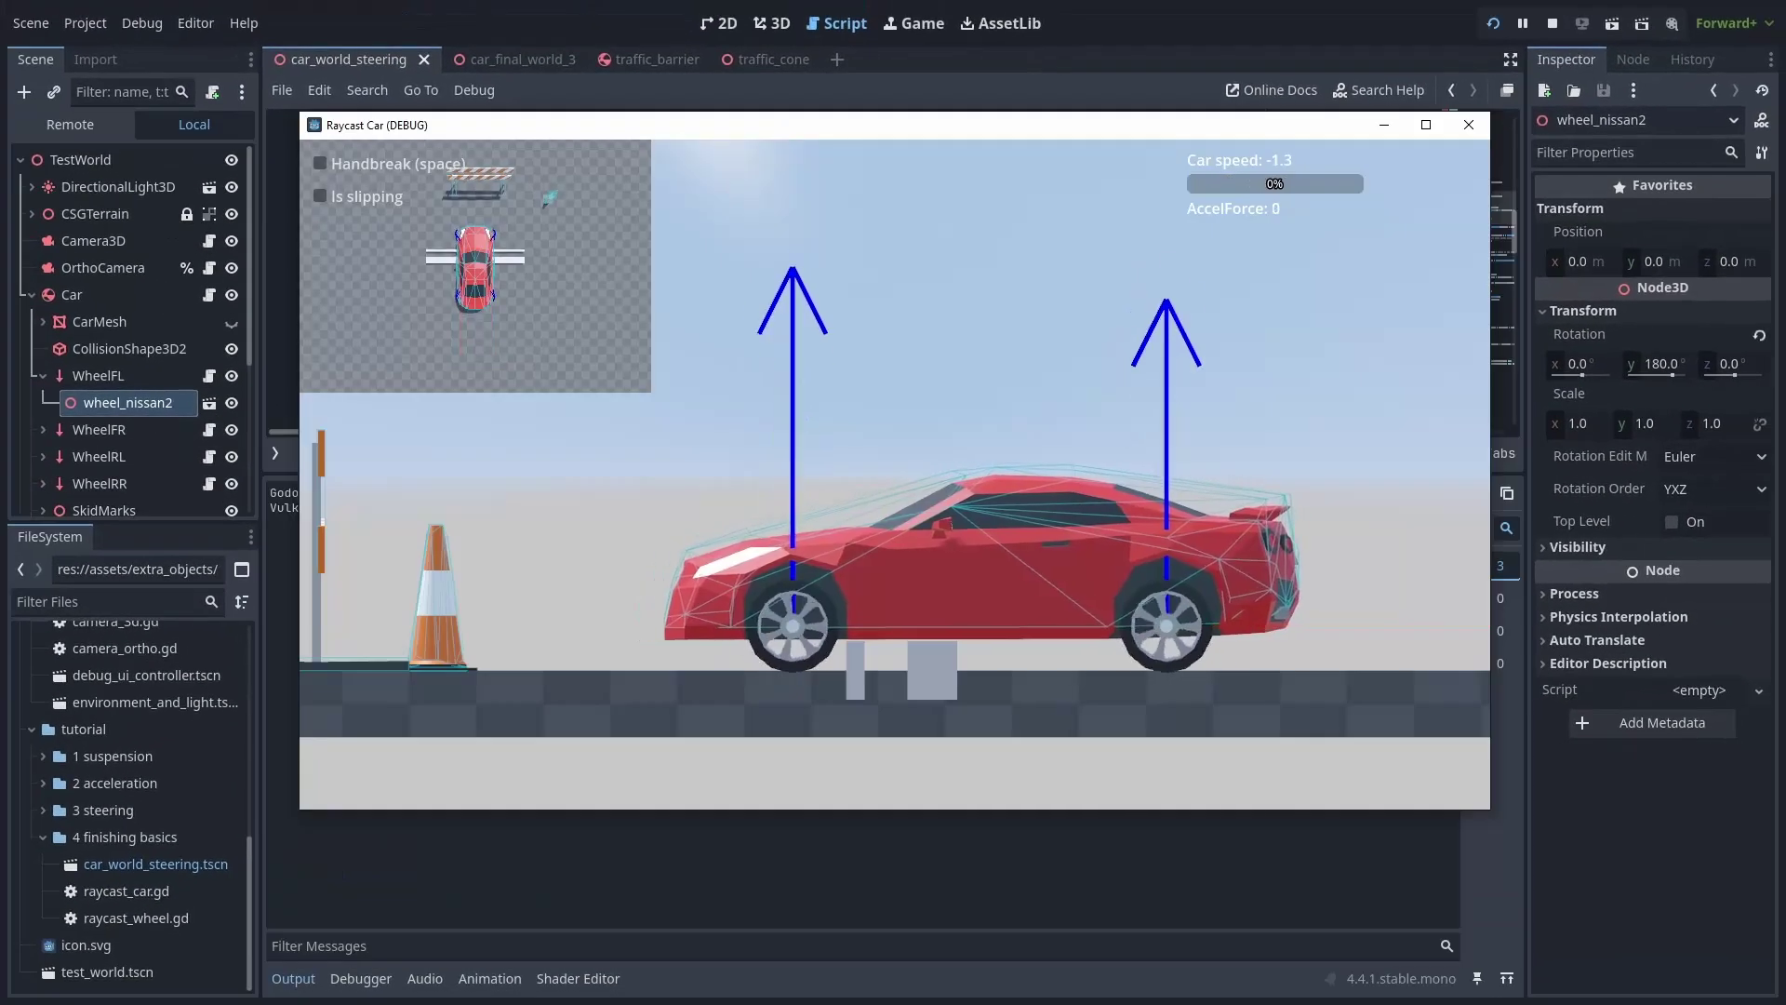
{"action": "key", "text": "w"}
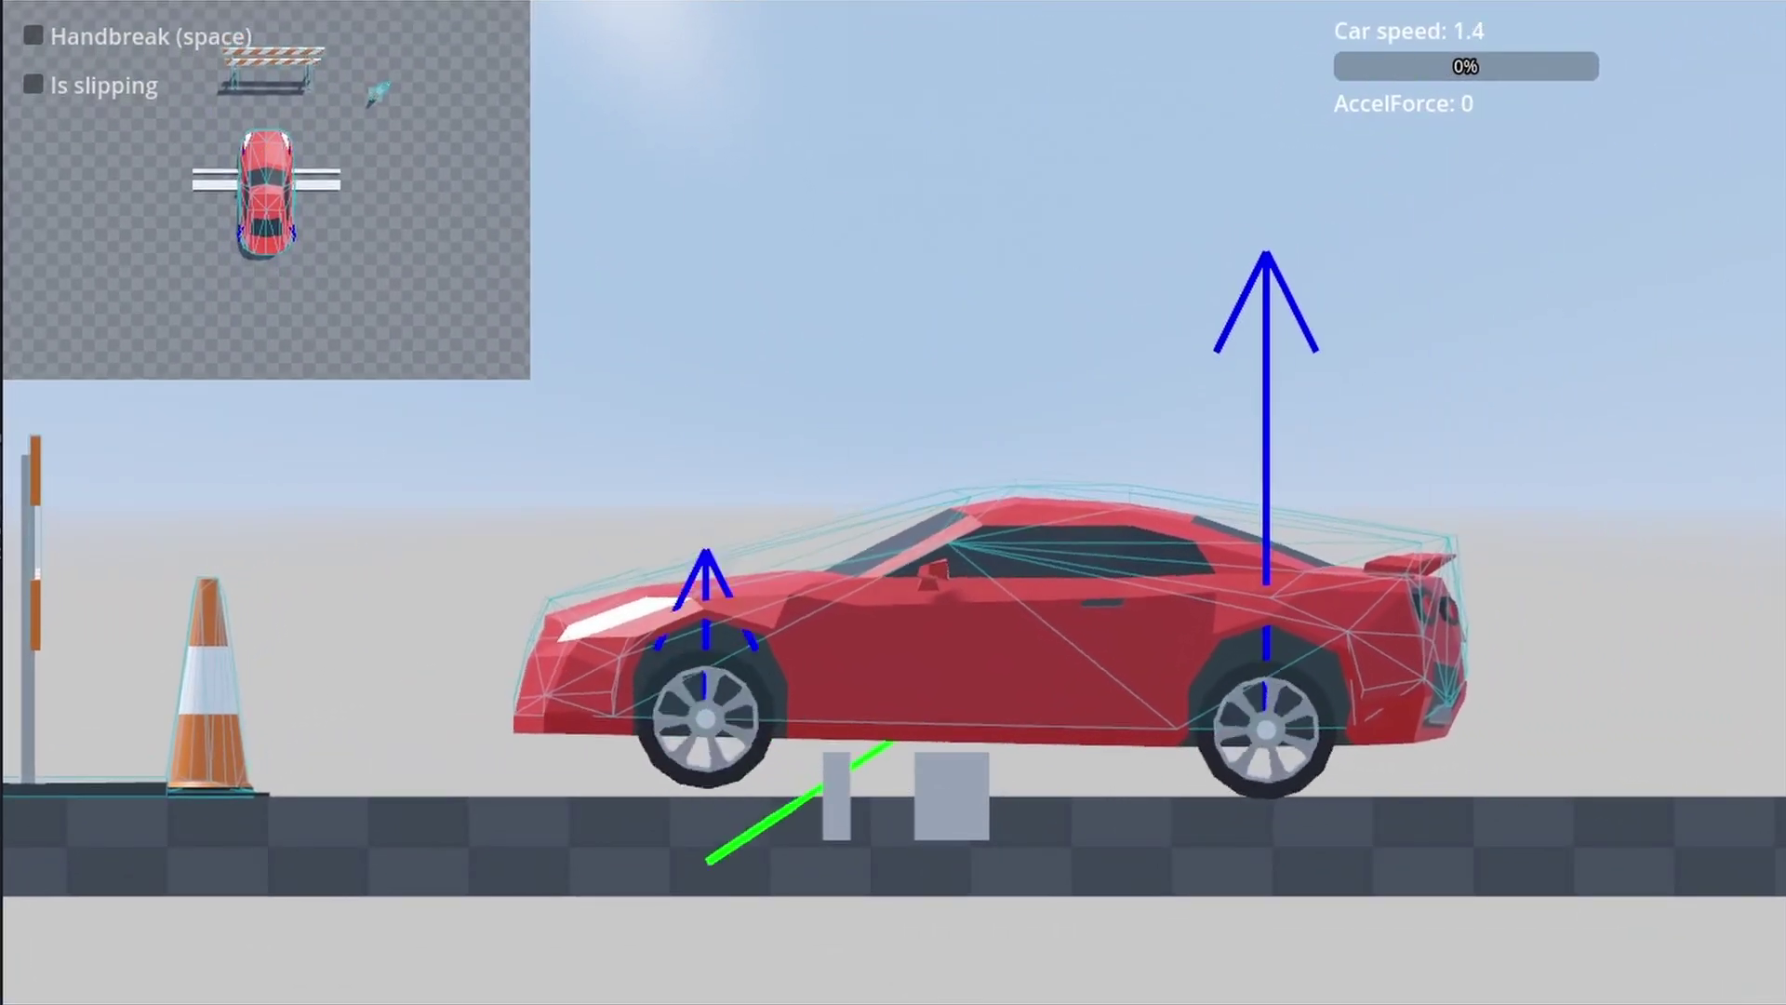
{"action": "key", "text": "s"}
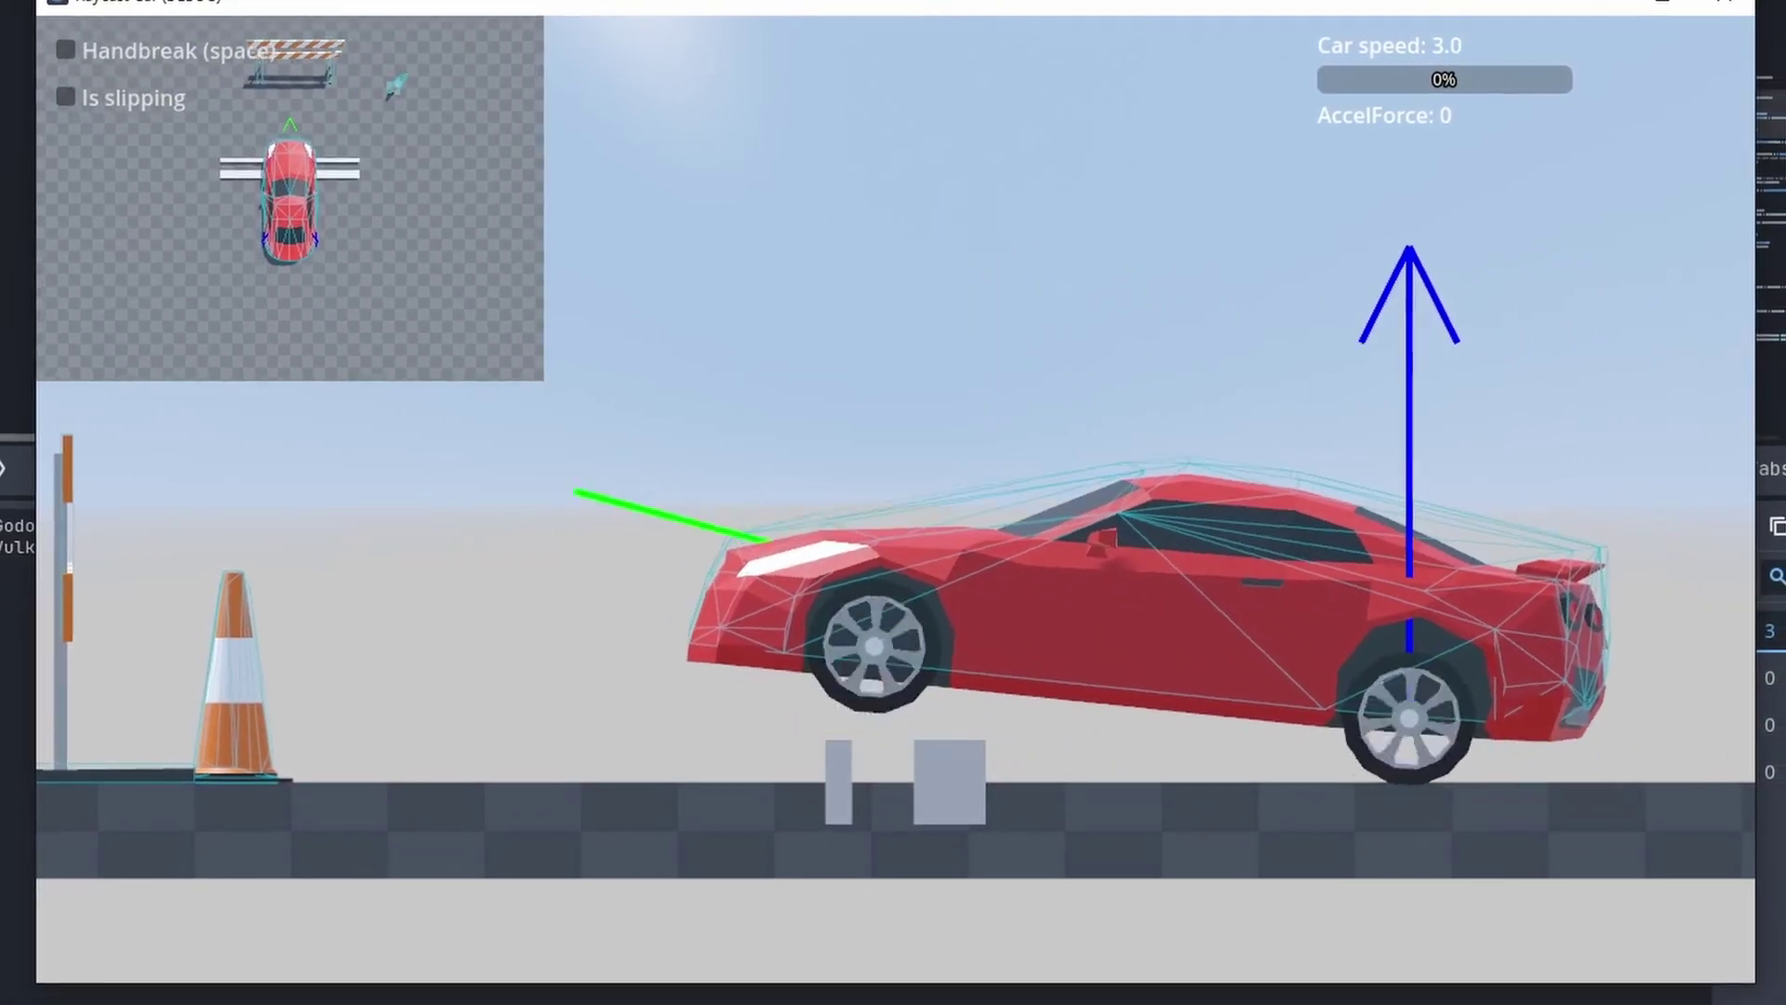
{"action": "key", "text": "s"}
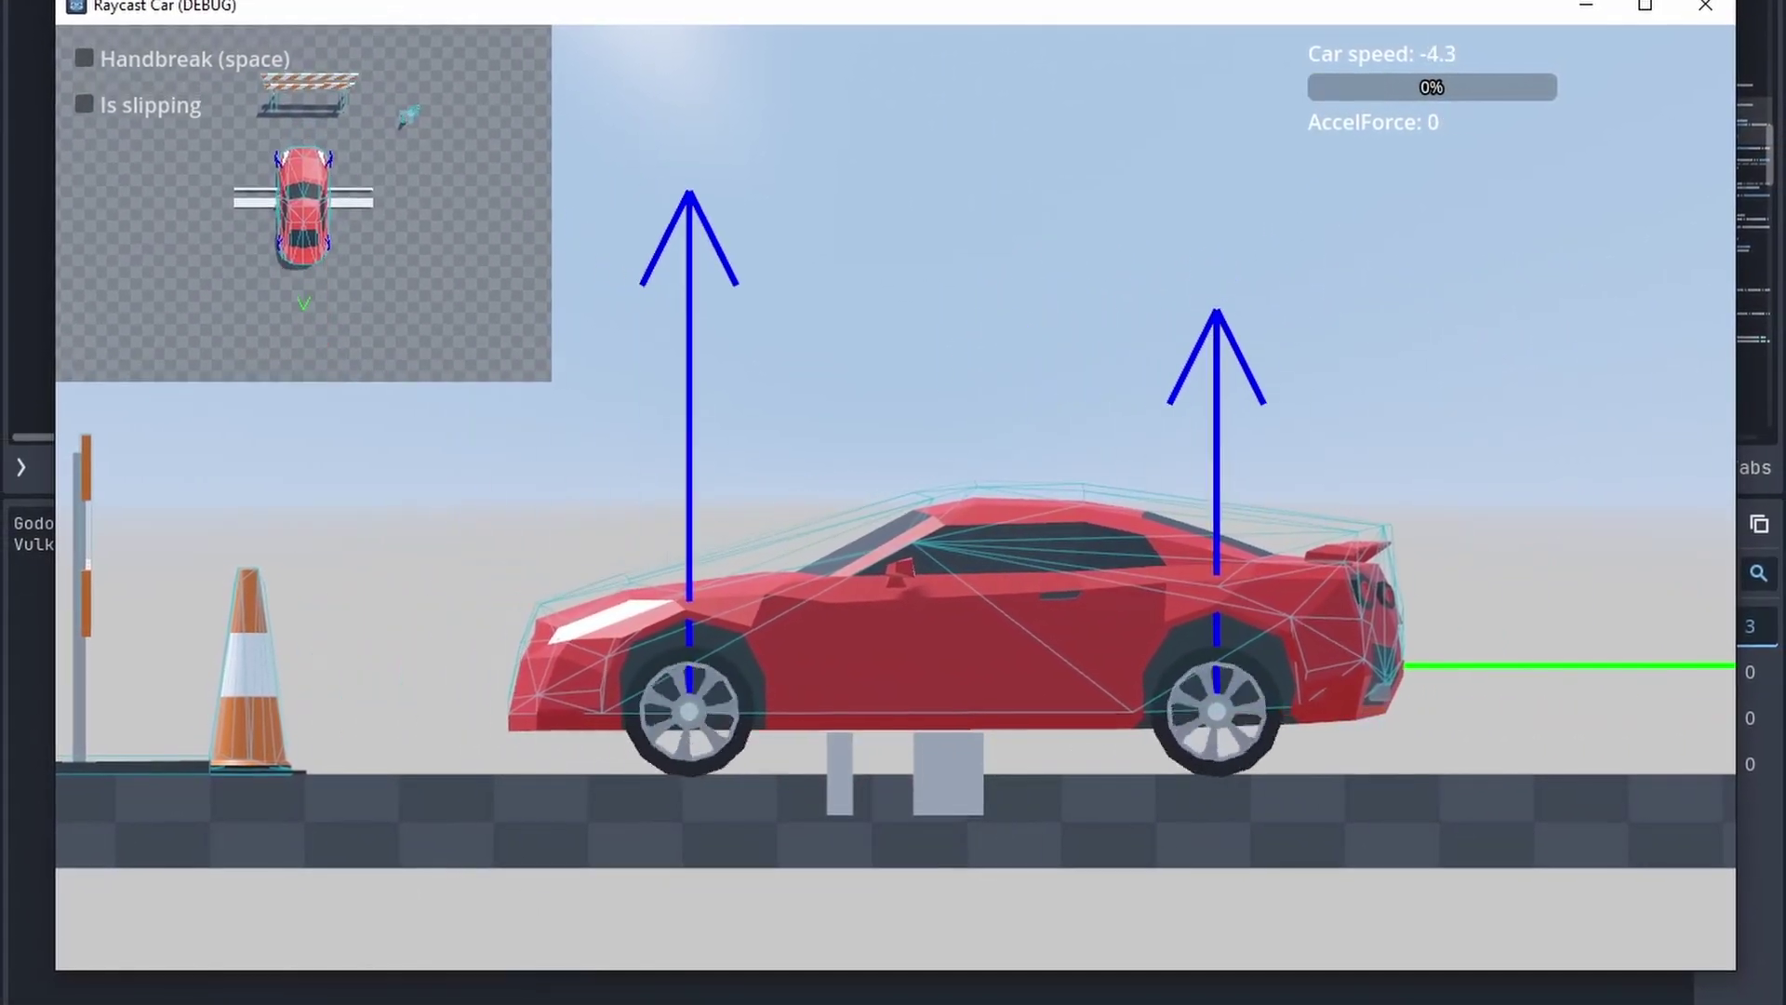
{"action": "key", "text": "w"}
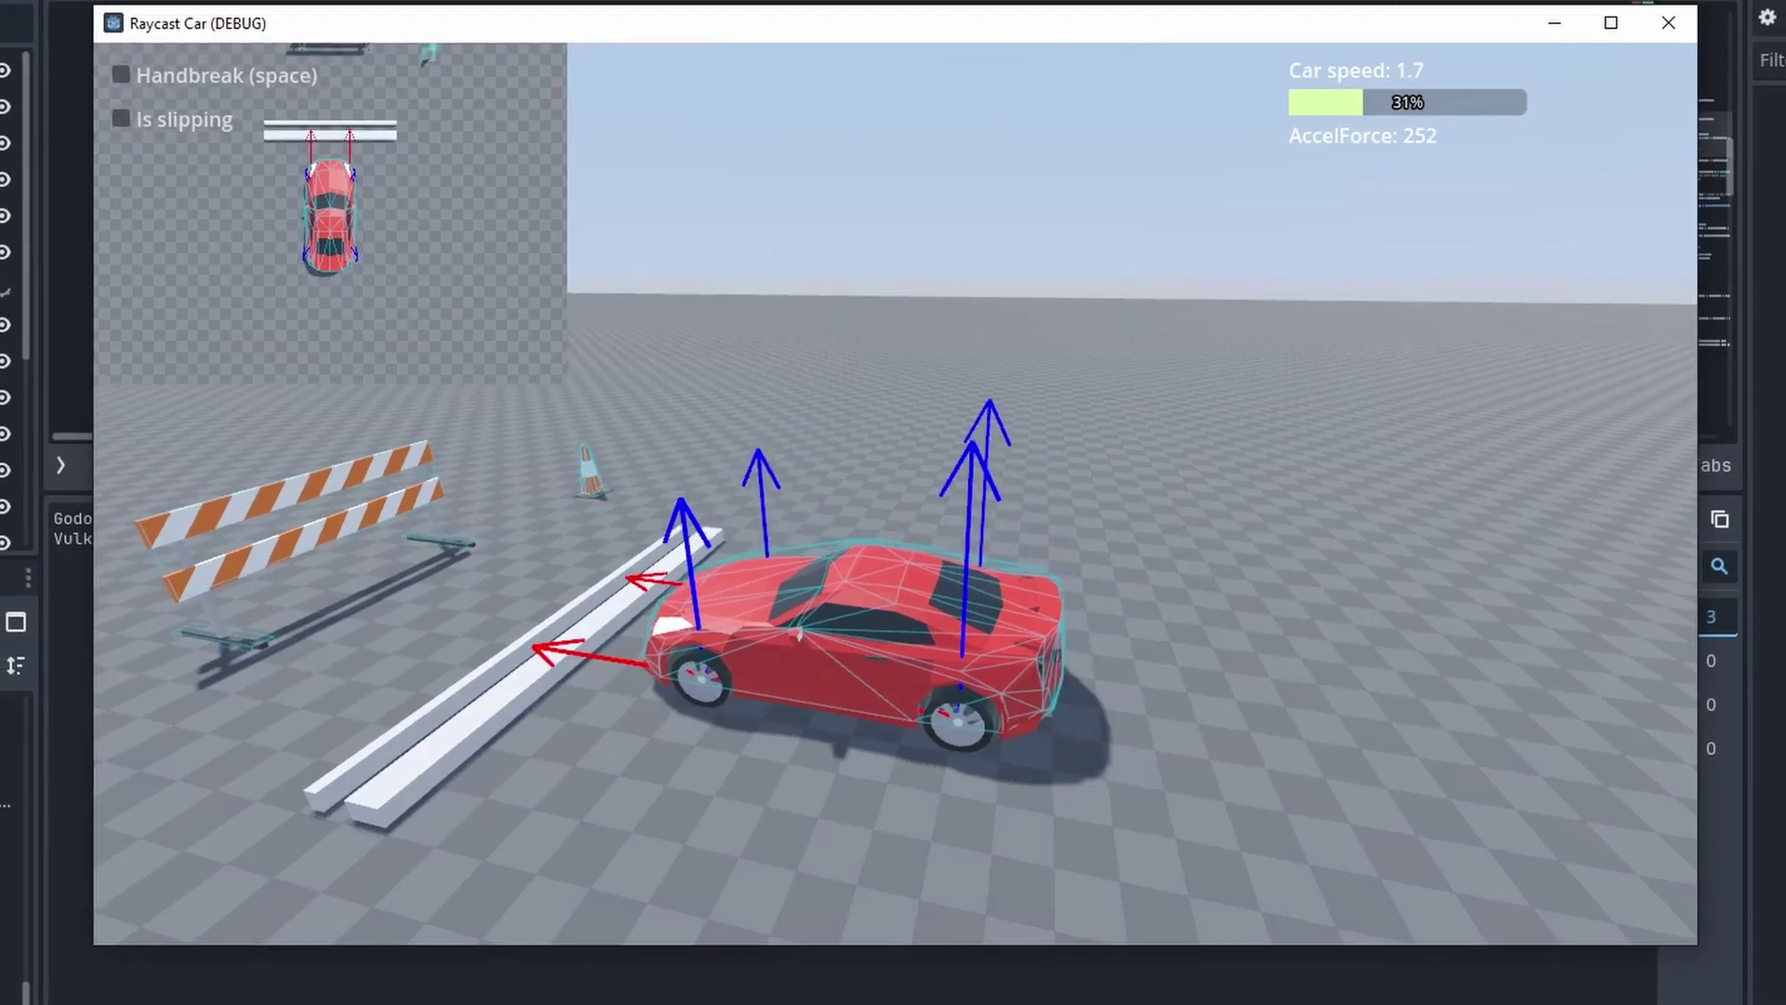
{"action": "key", "text": "s"}
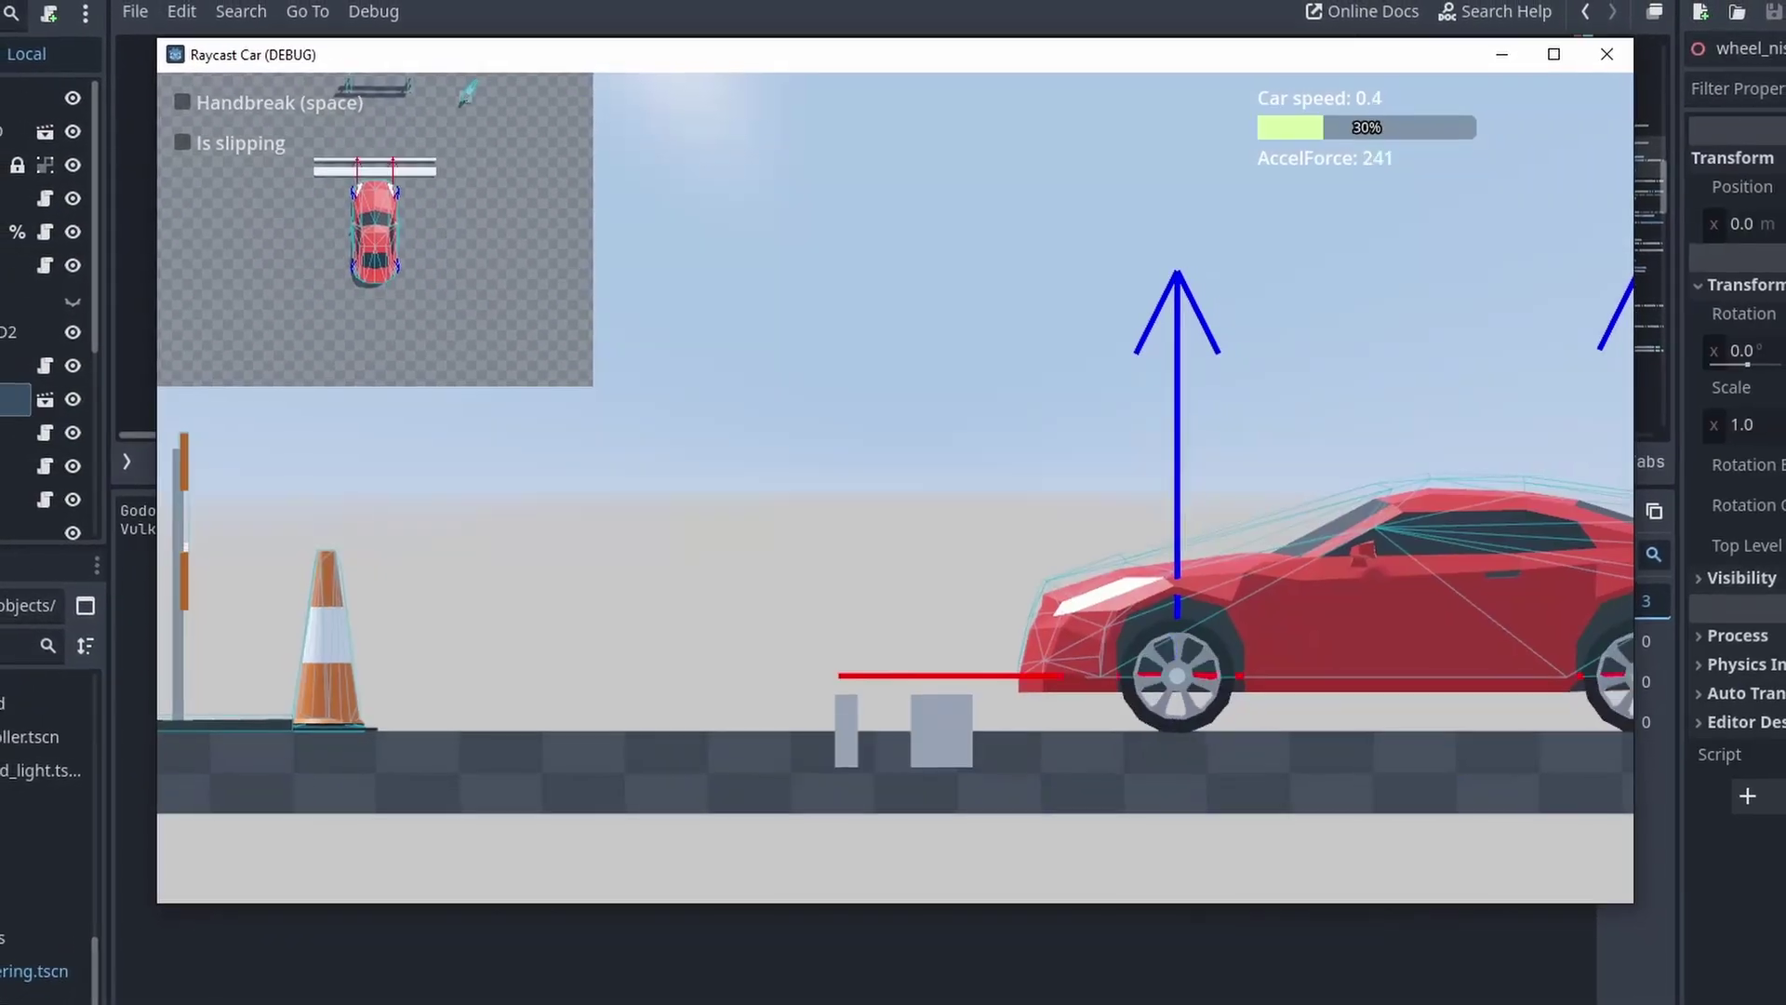
{"action": "key", "text": "t"}
{"action": "key", "text": "w"}
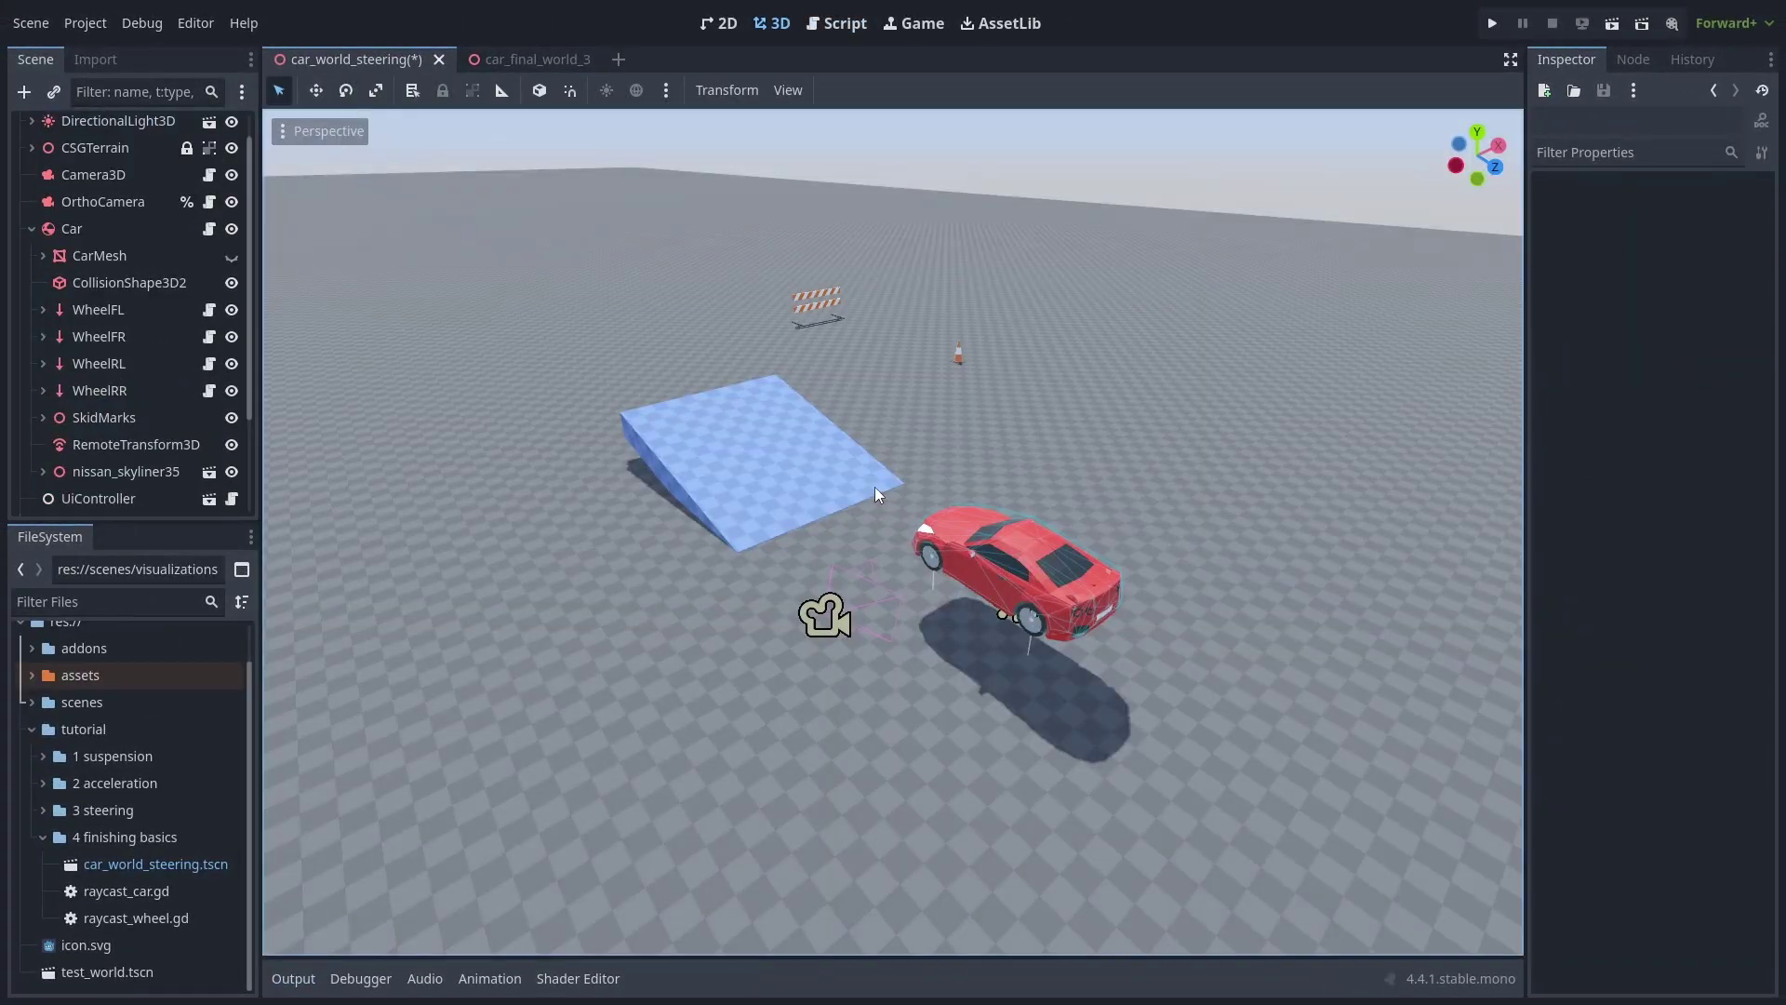
Step: Create a Camera3D child of Car at Z 4 and Y 1, and tick Current
{"action": "middle_click_drag", "start_coordinate": [875, 487], "coordinate": [968, 478]}
{"action": "left_click", "coordinate": [110, 236]}
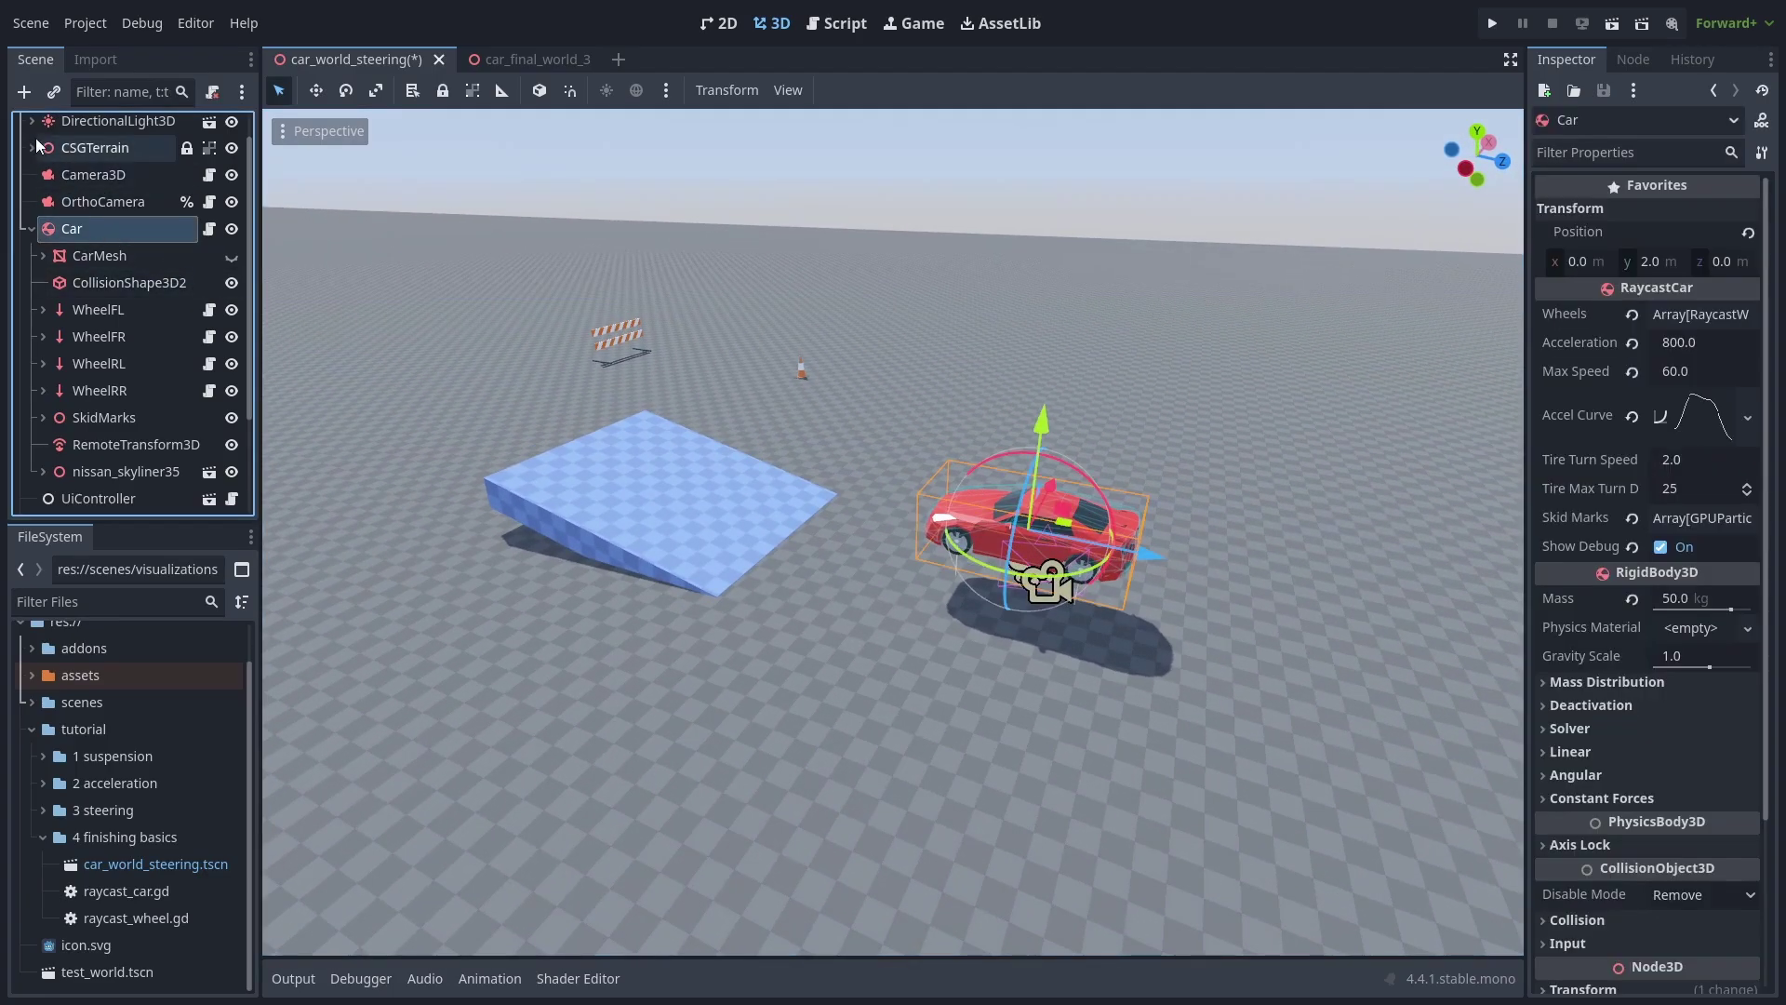
{"action": "left_click", "coordinate": [23, 91]}
{"action": "type", "text": "camera"}
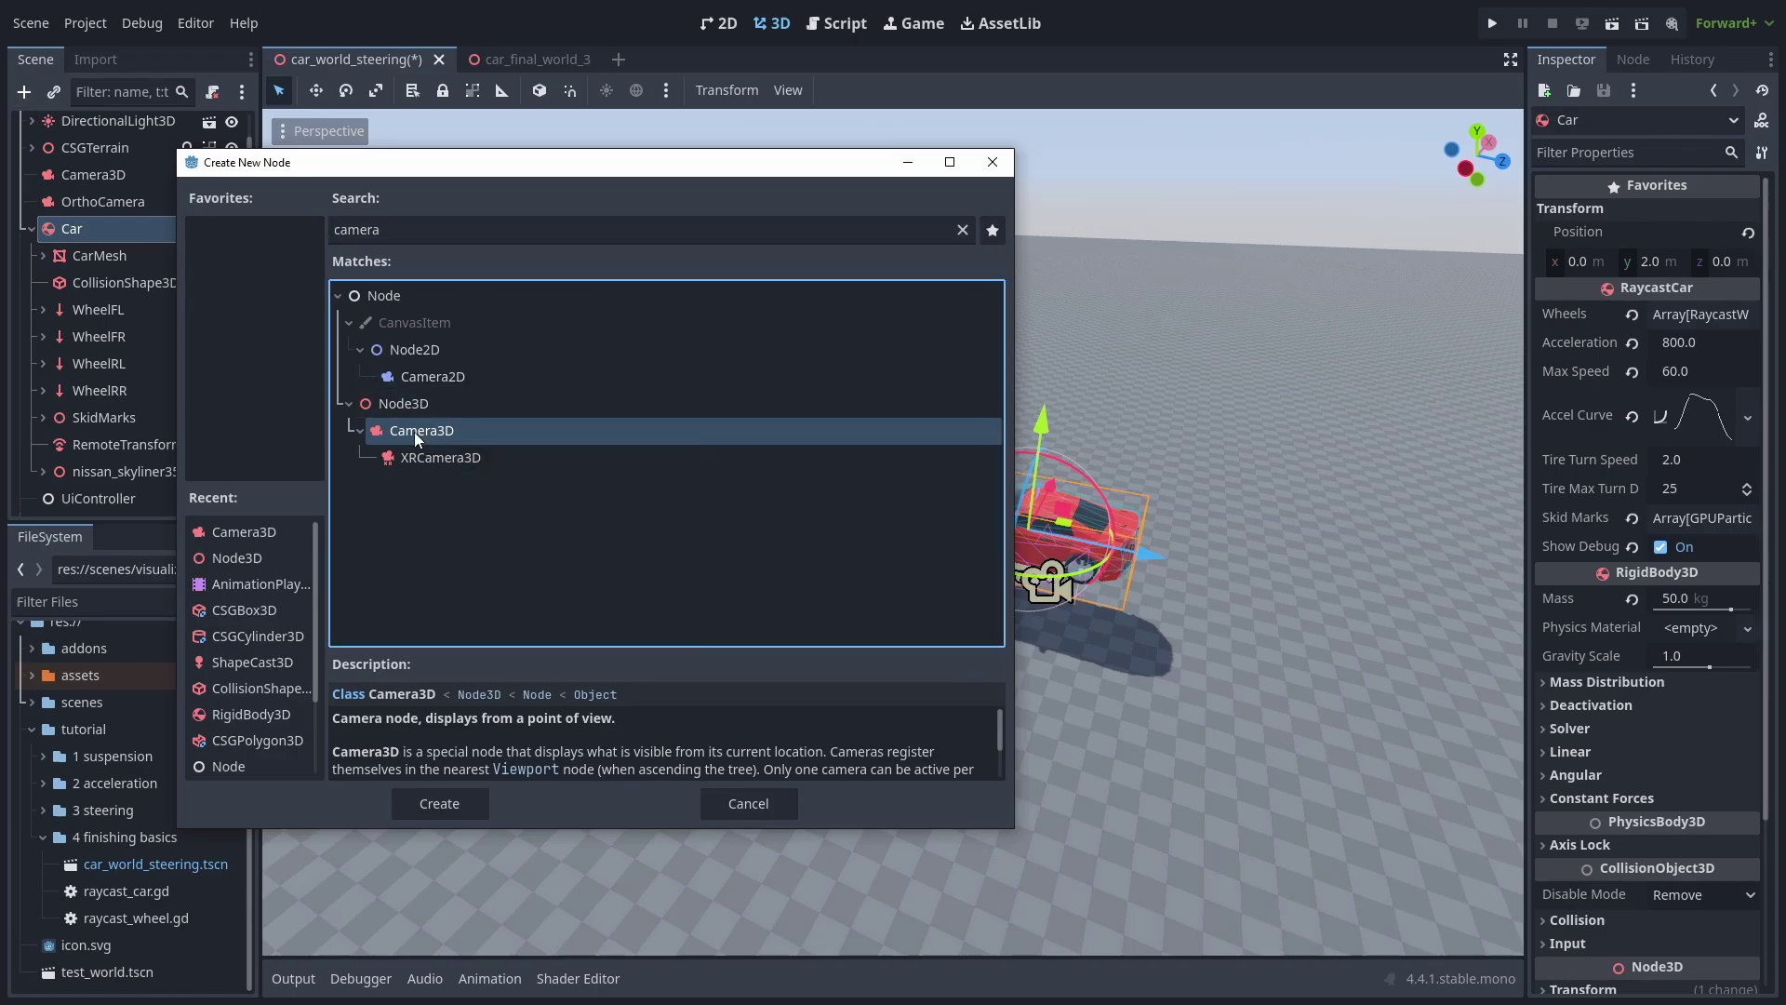
{"action": "double_click", "coordinate": [415, 432]}
{"action": "left_click_drag", "start_coordinate": [1142, 566], "coordinate": [1317, 555]}
{"action": "left_click_drag", "start_coordinate": [1248, 470], "coordinate": [1236, 389]}
{"action": "left_click", "coordinate": [1660, 869]}
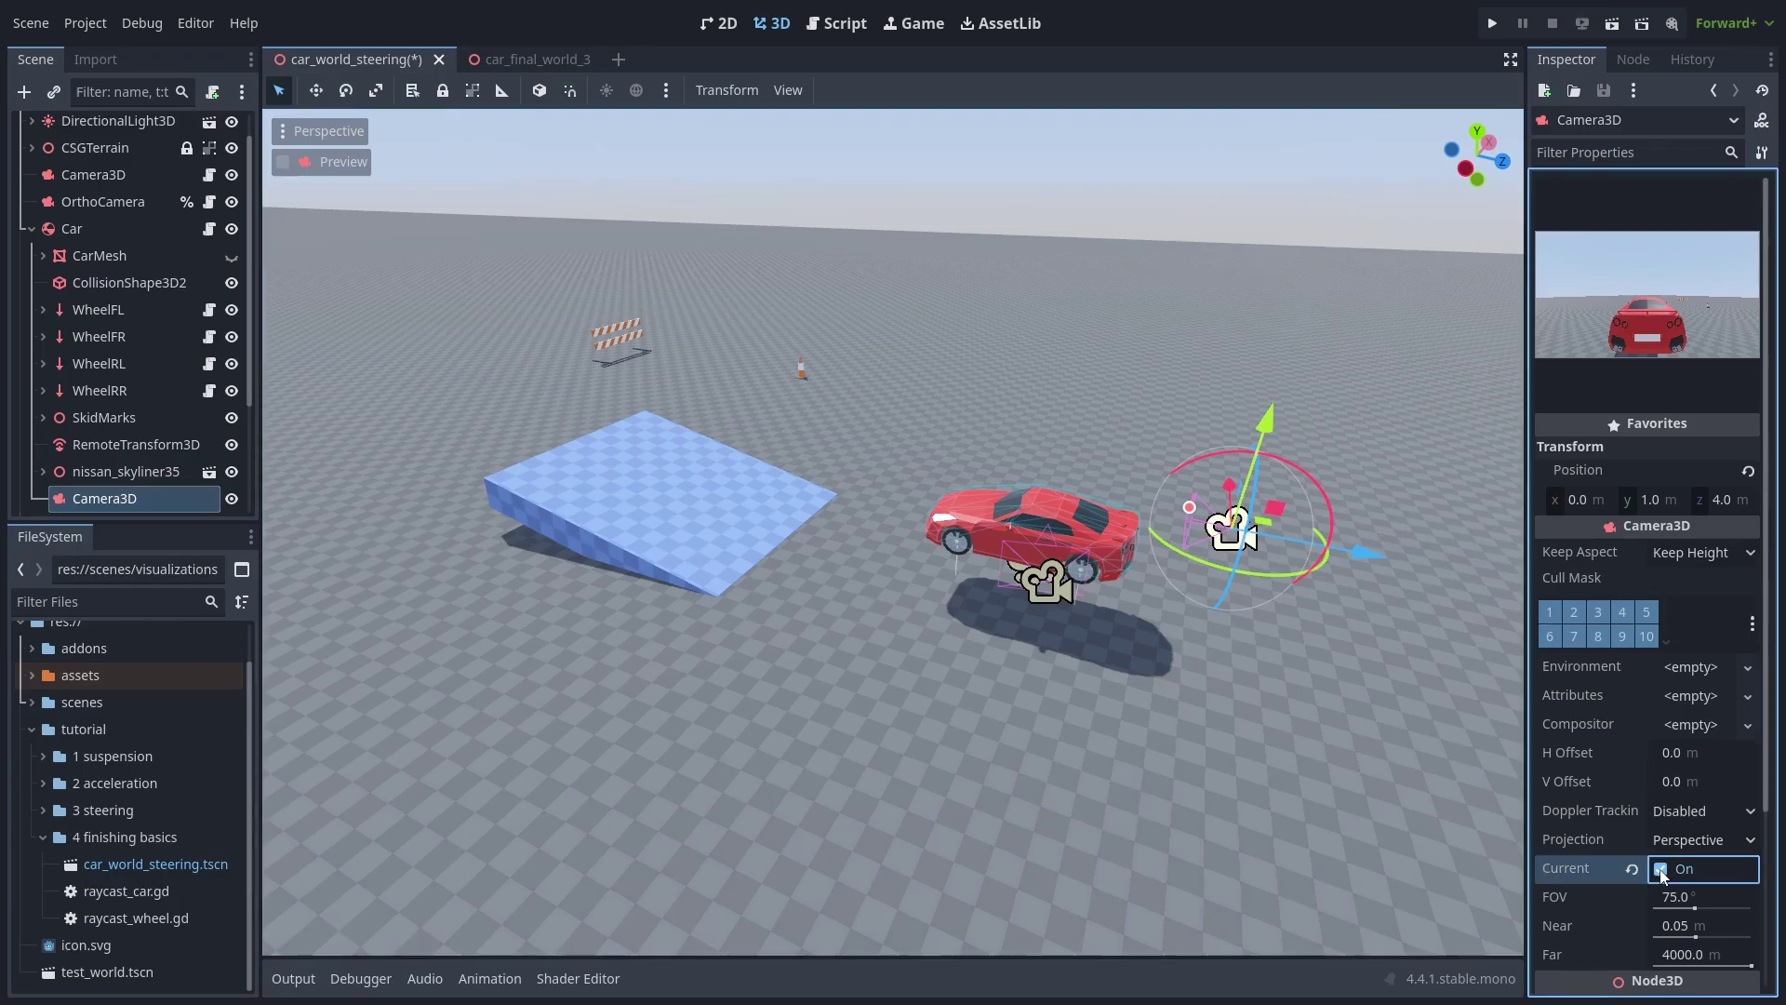
Step: Run the scene and drive with a right turn to test the chase camera
{"action": "key", "text": "F6"}
{"action": "key", "text": "Right"}
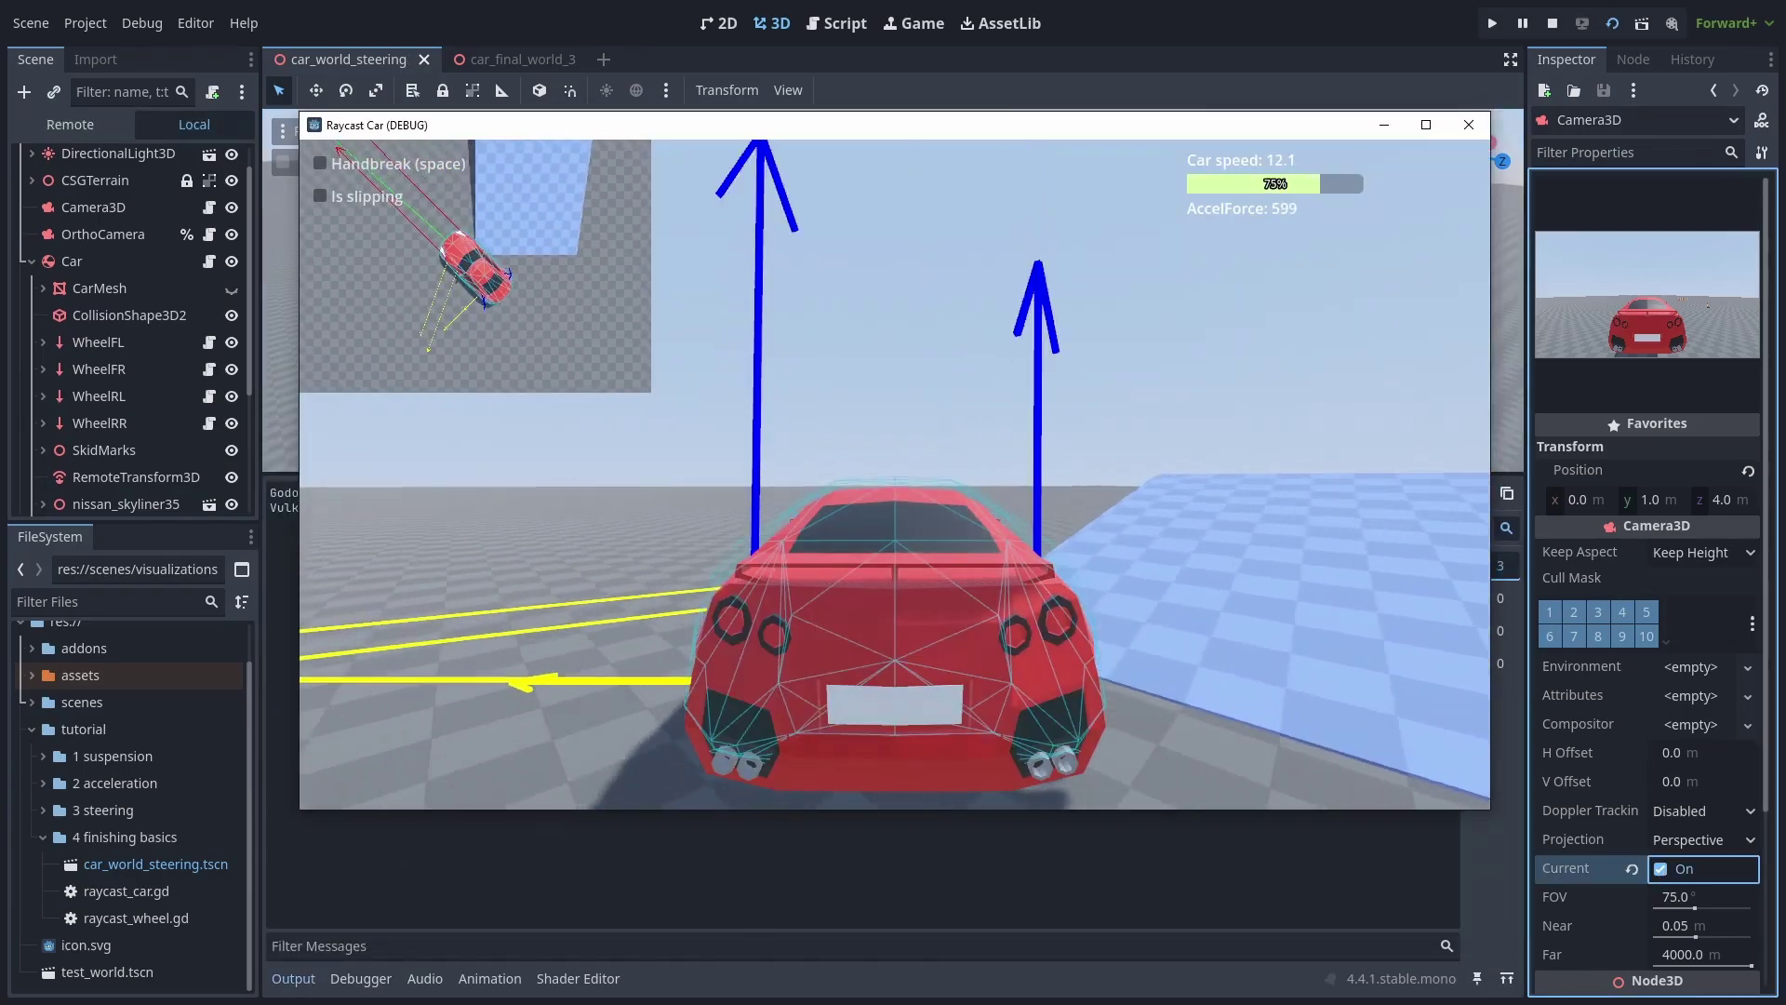
{"action": "key", "text": "Right"}
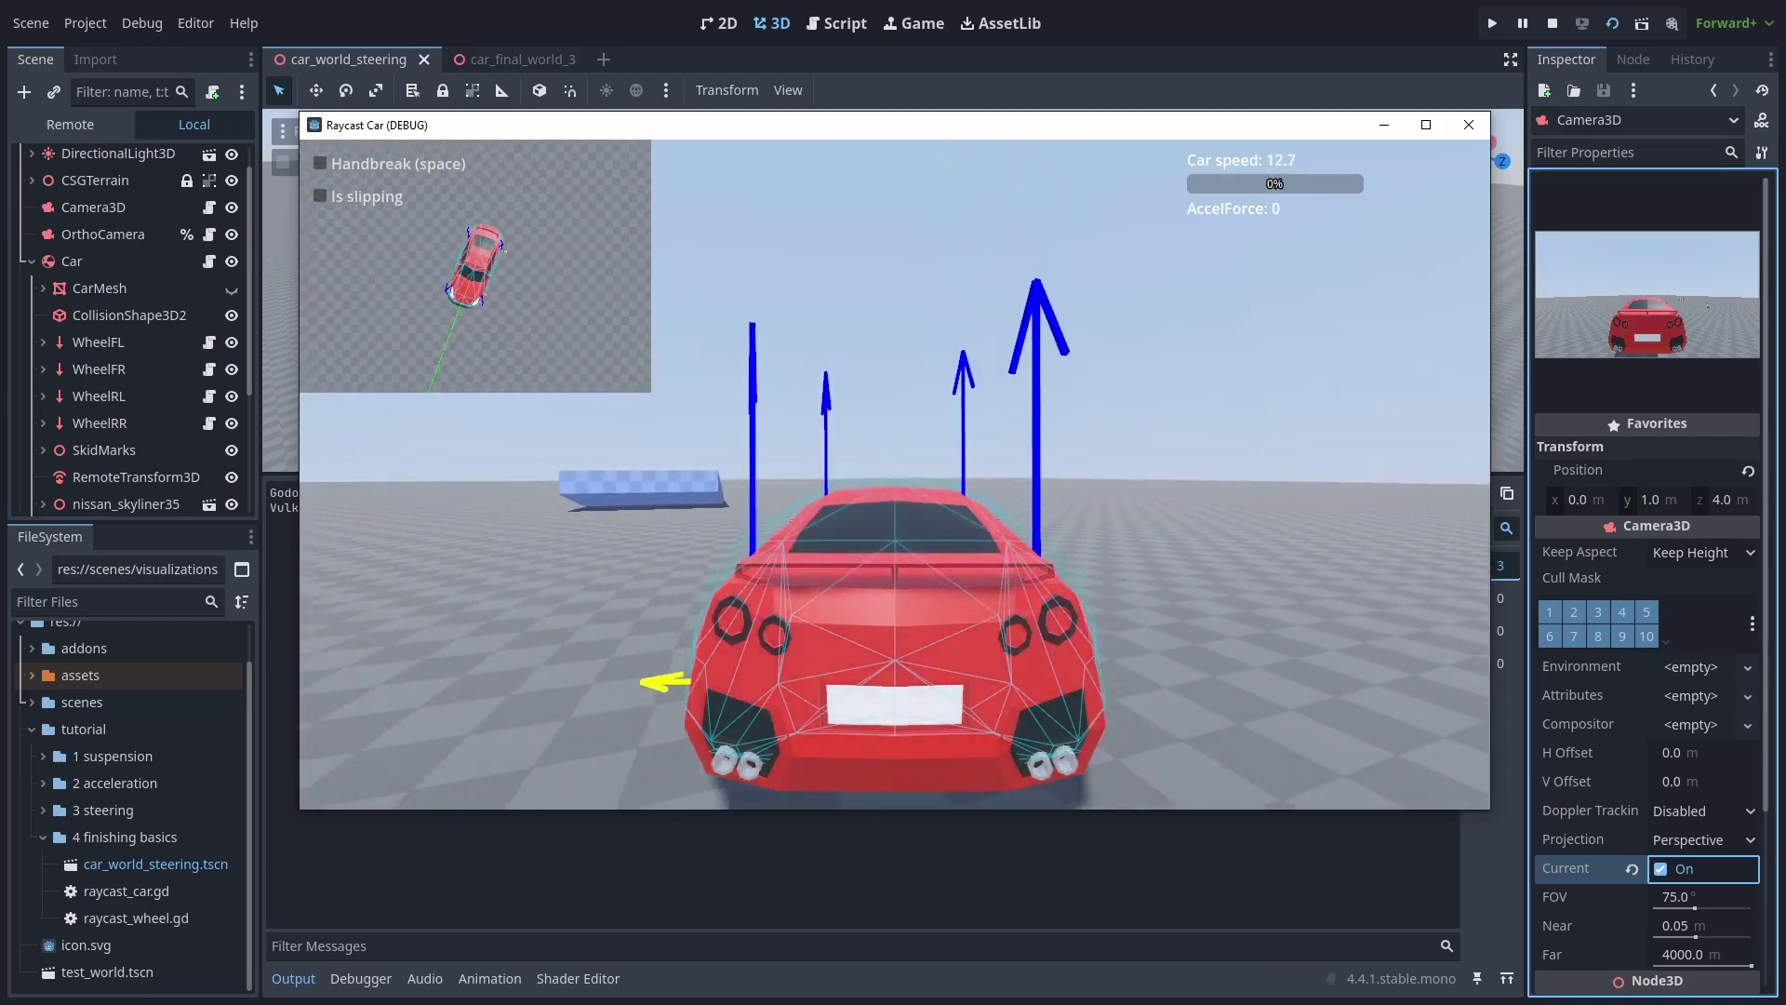
{"action": "key", "text": "F8"}
Step: Move the camera back to about z 5, re-test with a sliding turn, and start attaching a script
{"action": "left_click_drag", "start_coordinate": [1376, 505], "coordinate": [1427, 527]}
{"action": "key", "text": "F5"}
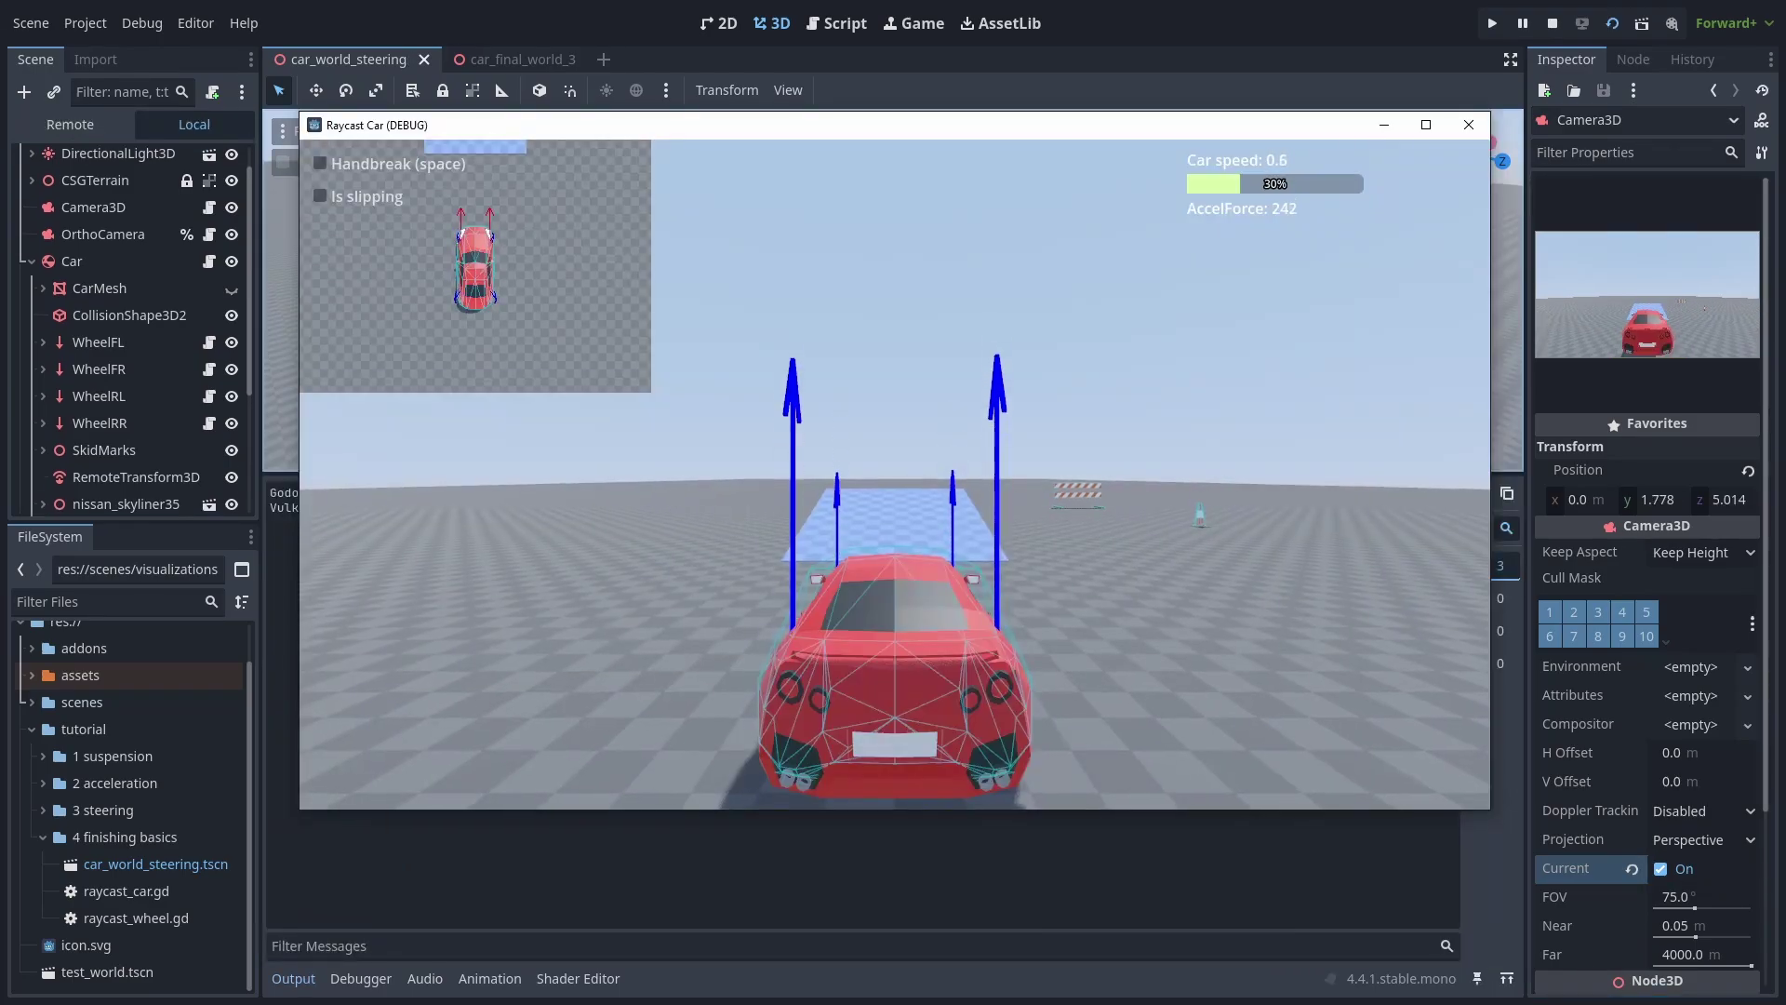
{"action": "key", "text": "Up"}
{"action": "key", "text": "Left"}
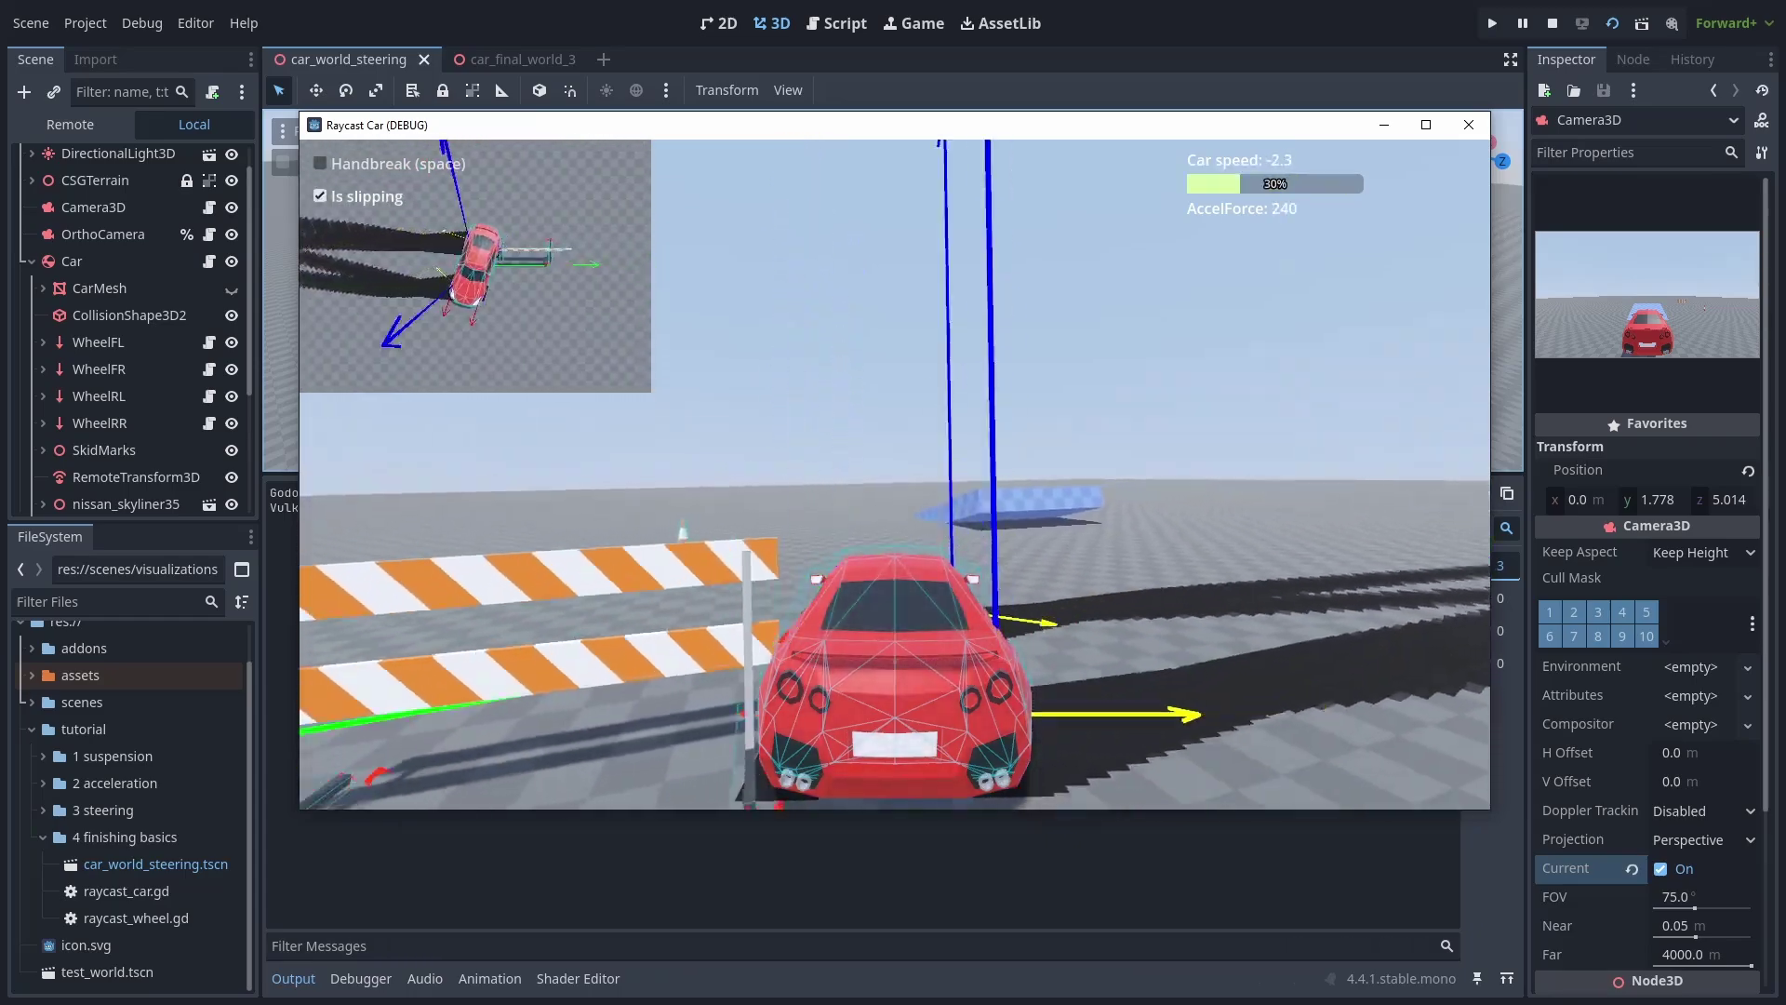
{"action": "key", "text": "F8"}
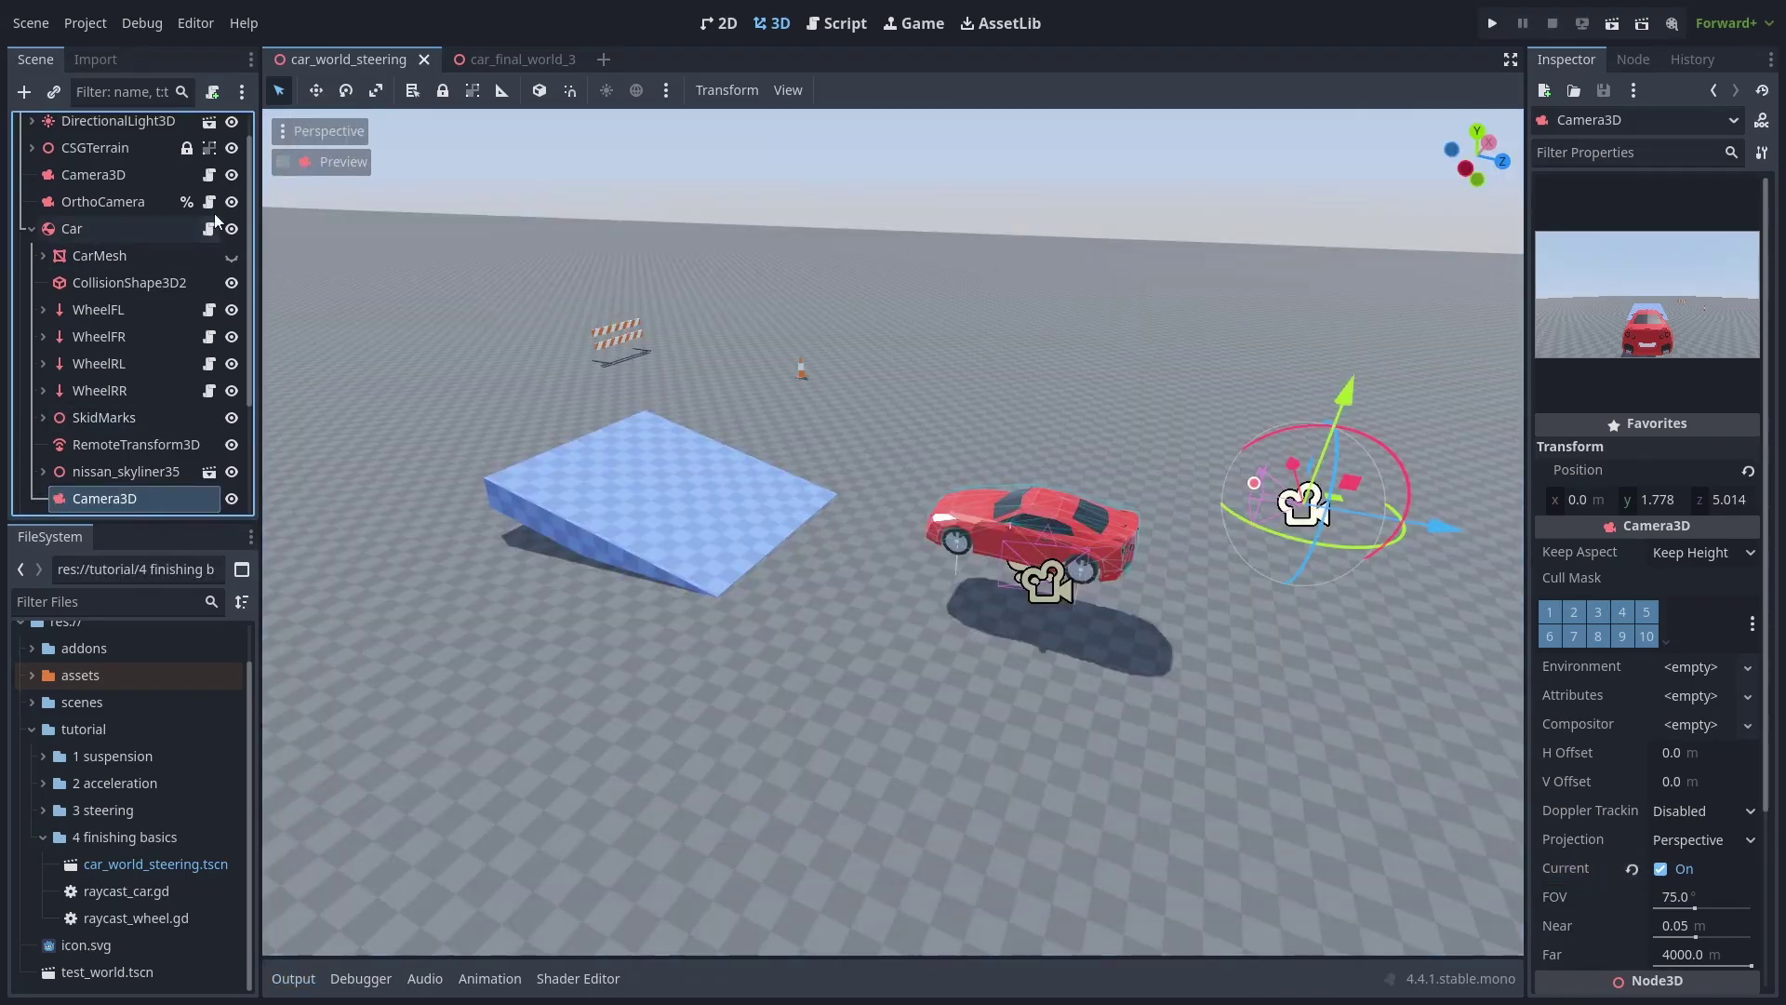
{"action": "left_click", "coordinate": [215, 94]}
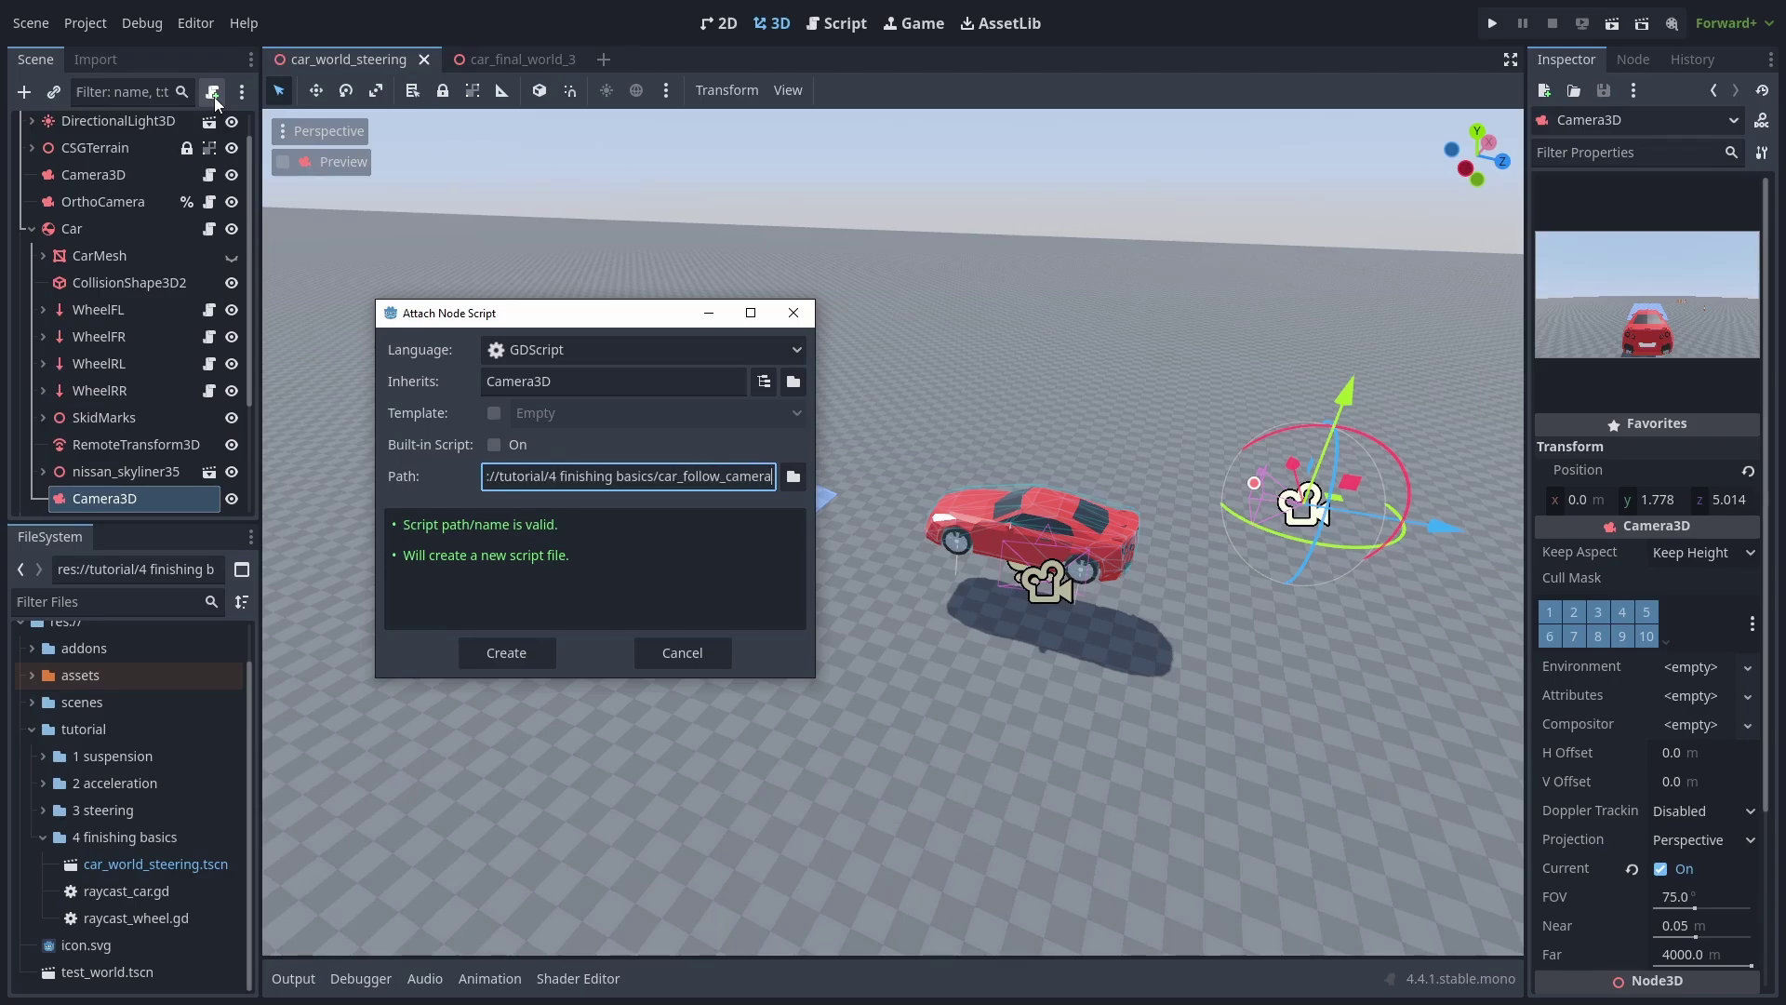
{"action": "key", "text": "Return"}
{"action": "type", "text": "@export var min_distance"}
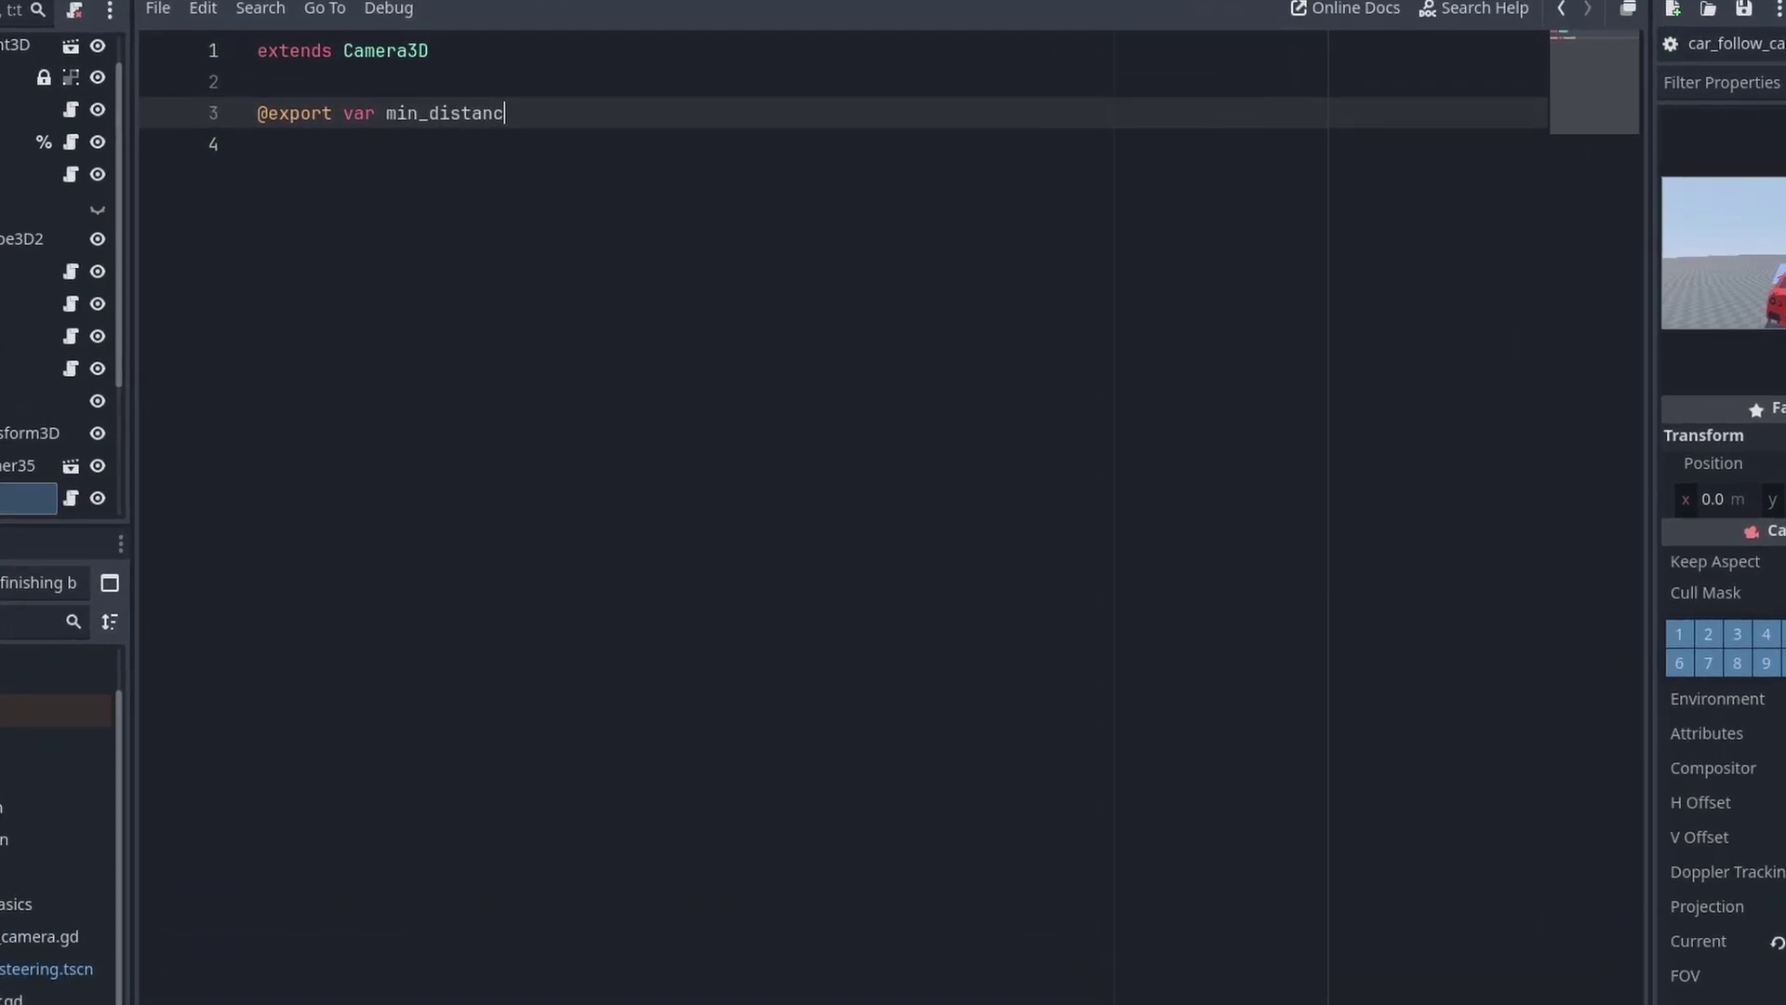
{"action": "type", "text": " := 4.0"}
{"action": "key", "text": "Return"}
{"action": "type", "text": "@export var"}
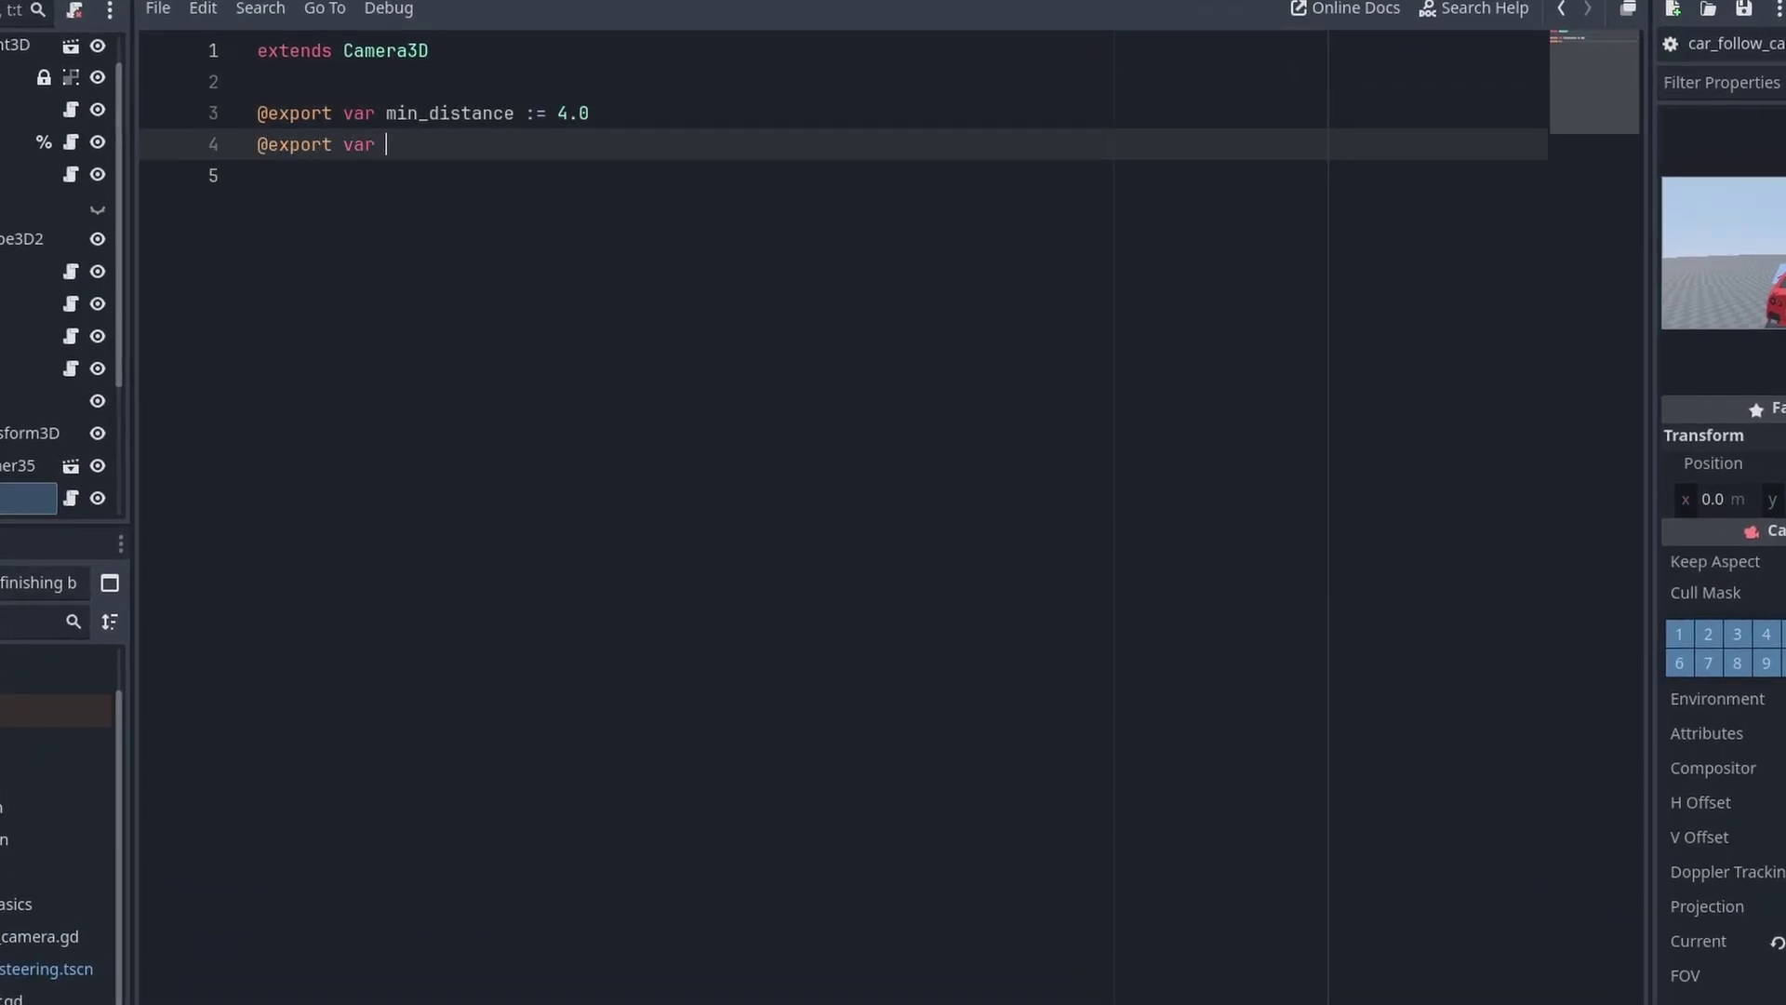
{"action": "key", "text": "Return"}
{"action": "type", "text": "@e"}
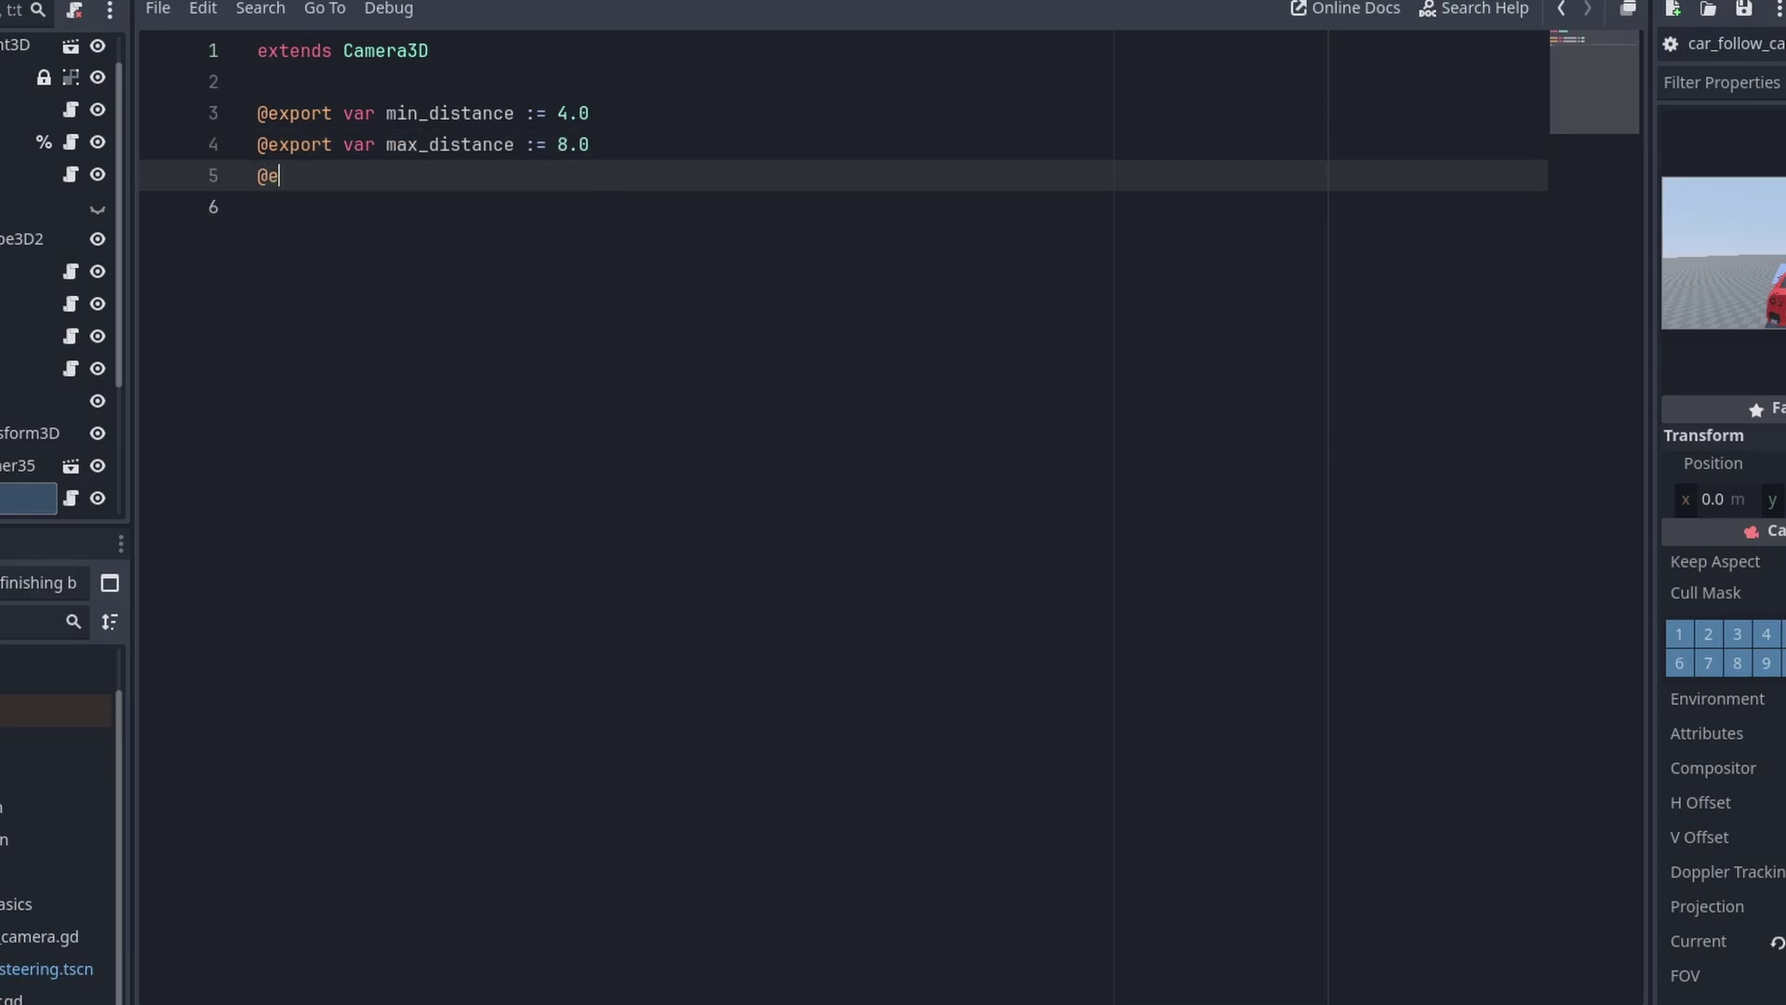
{"action": "type", "text": "xport var height := 3.0"}
{"action": "key", "text": "Return"}
{"action": "key", "text": "Return"}
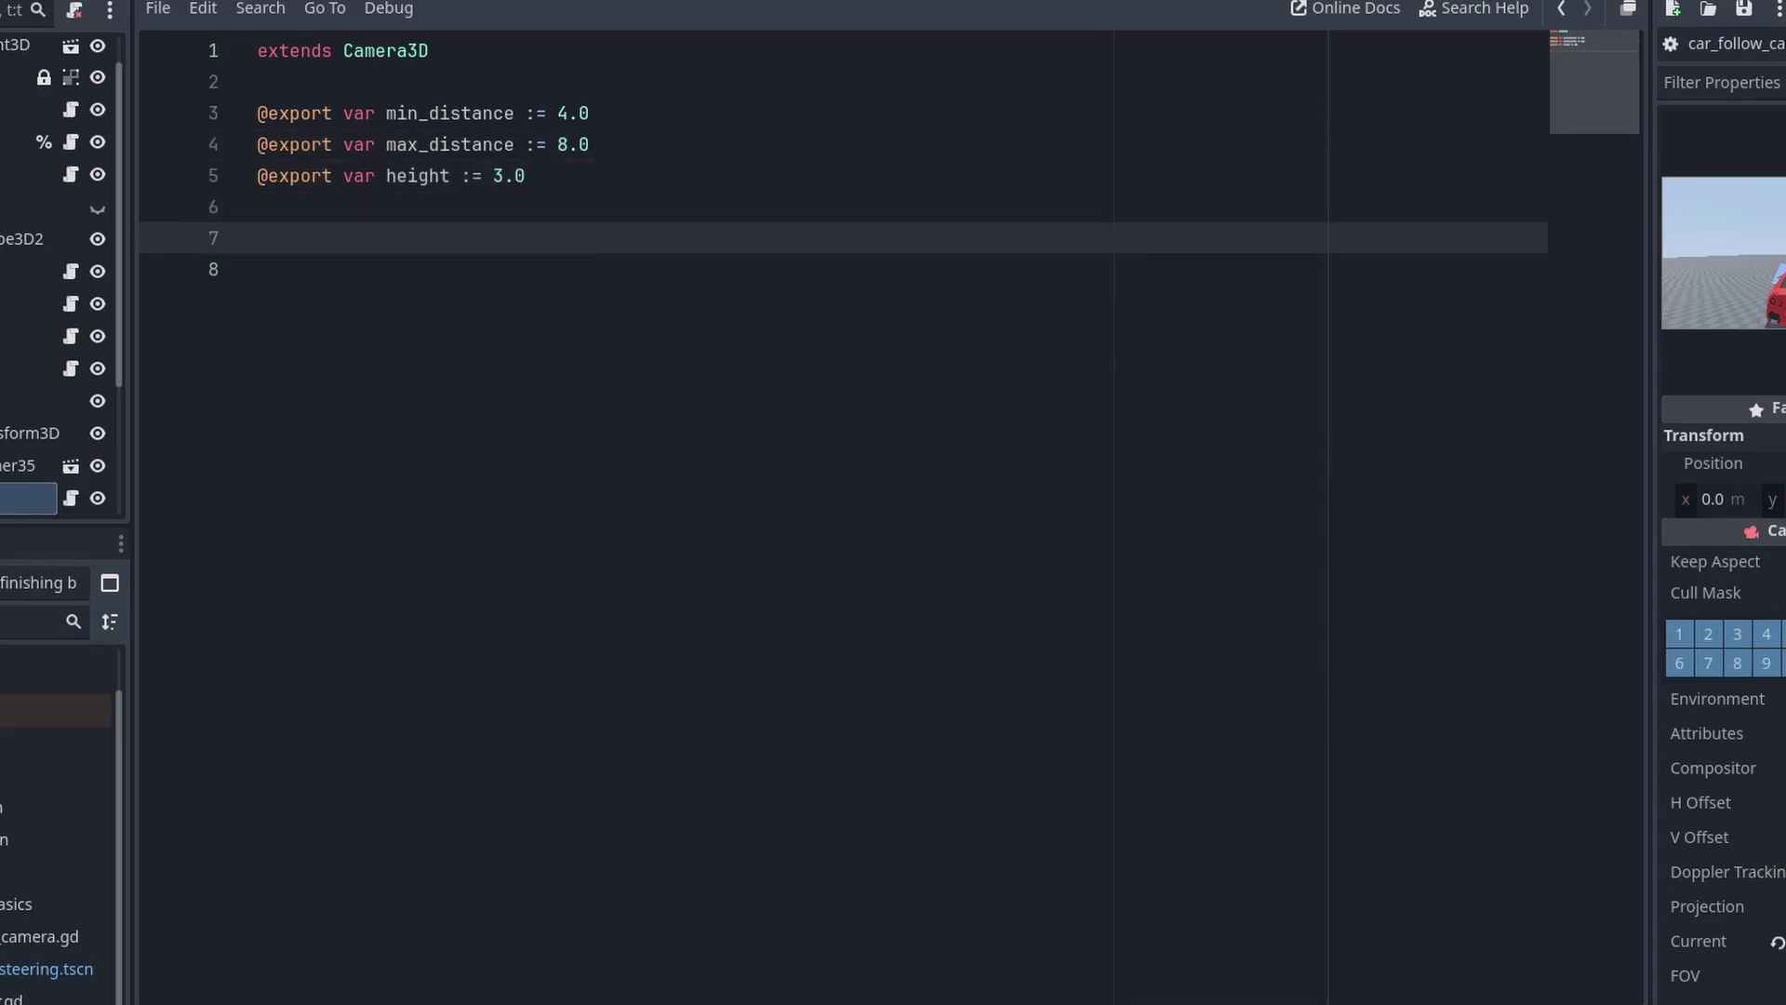
{"action": "type", "text": "@onready var target : Node3D = get_parent("}
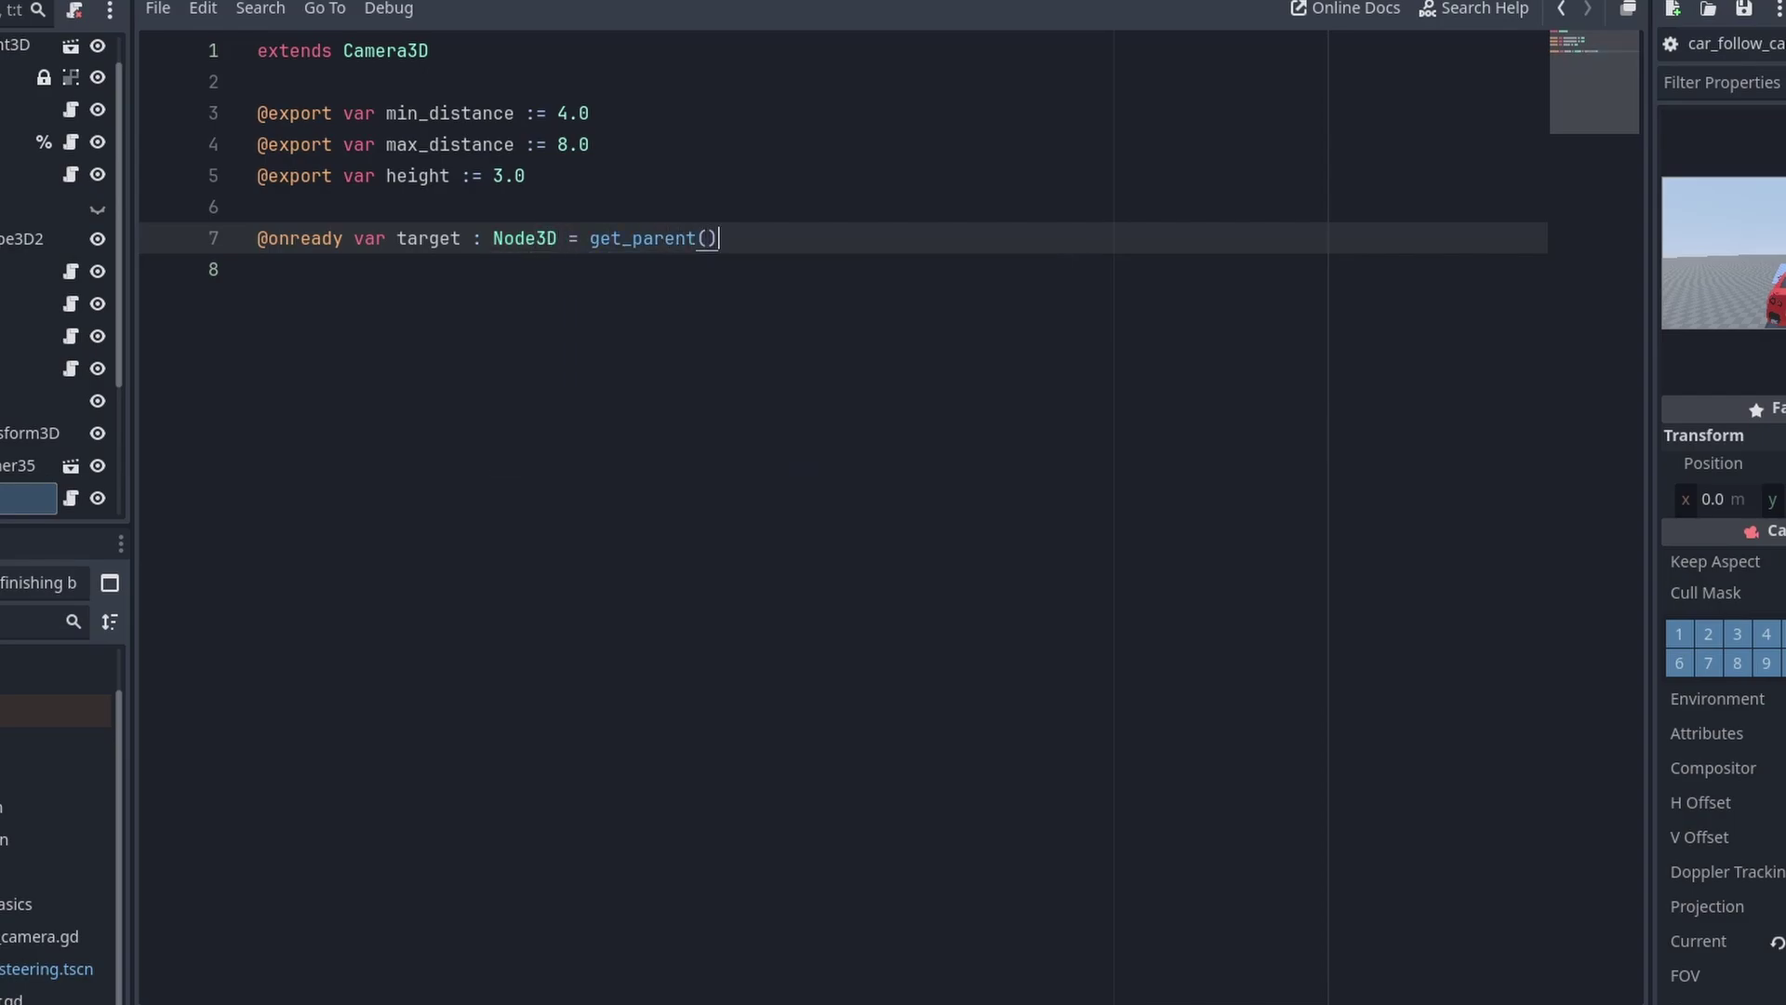
{"action": "key", "text": "Return"}
{"action": "key", "text": "Return"}
Step: Add _physics_process computing from_target as global_position minus target.global_position
{"action": "key", "text": "Return"}
{"action": "type", "text": "func _physics_process(delta: float) -> void:_"}
{"action": "key", "text": "End"}
{"action": "key", "text": "Return"}
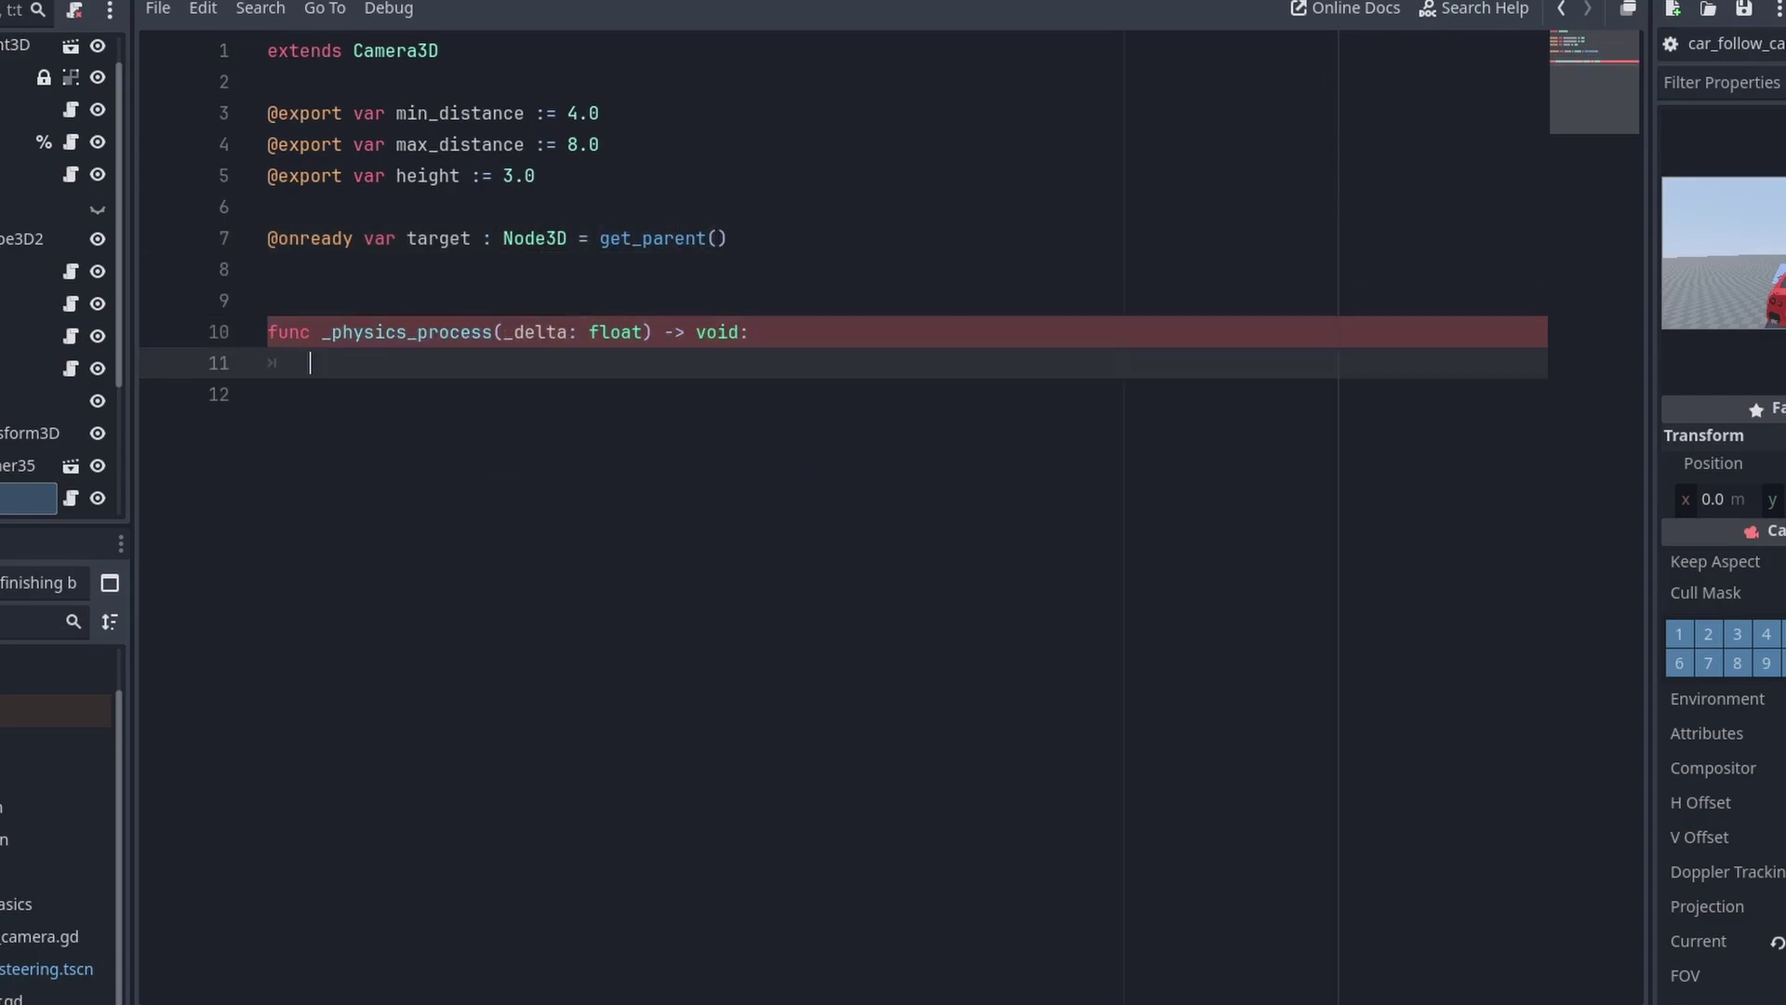
{"action": "type", "text": "f"}
{"action": "key", "text": "BackSpace"}
{"action": "type", "text": "var from_"}
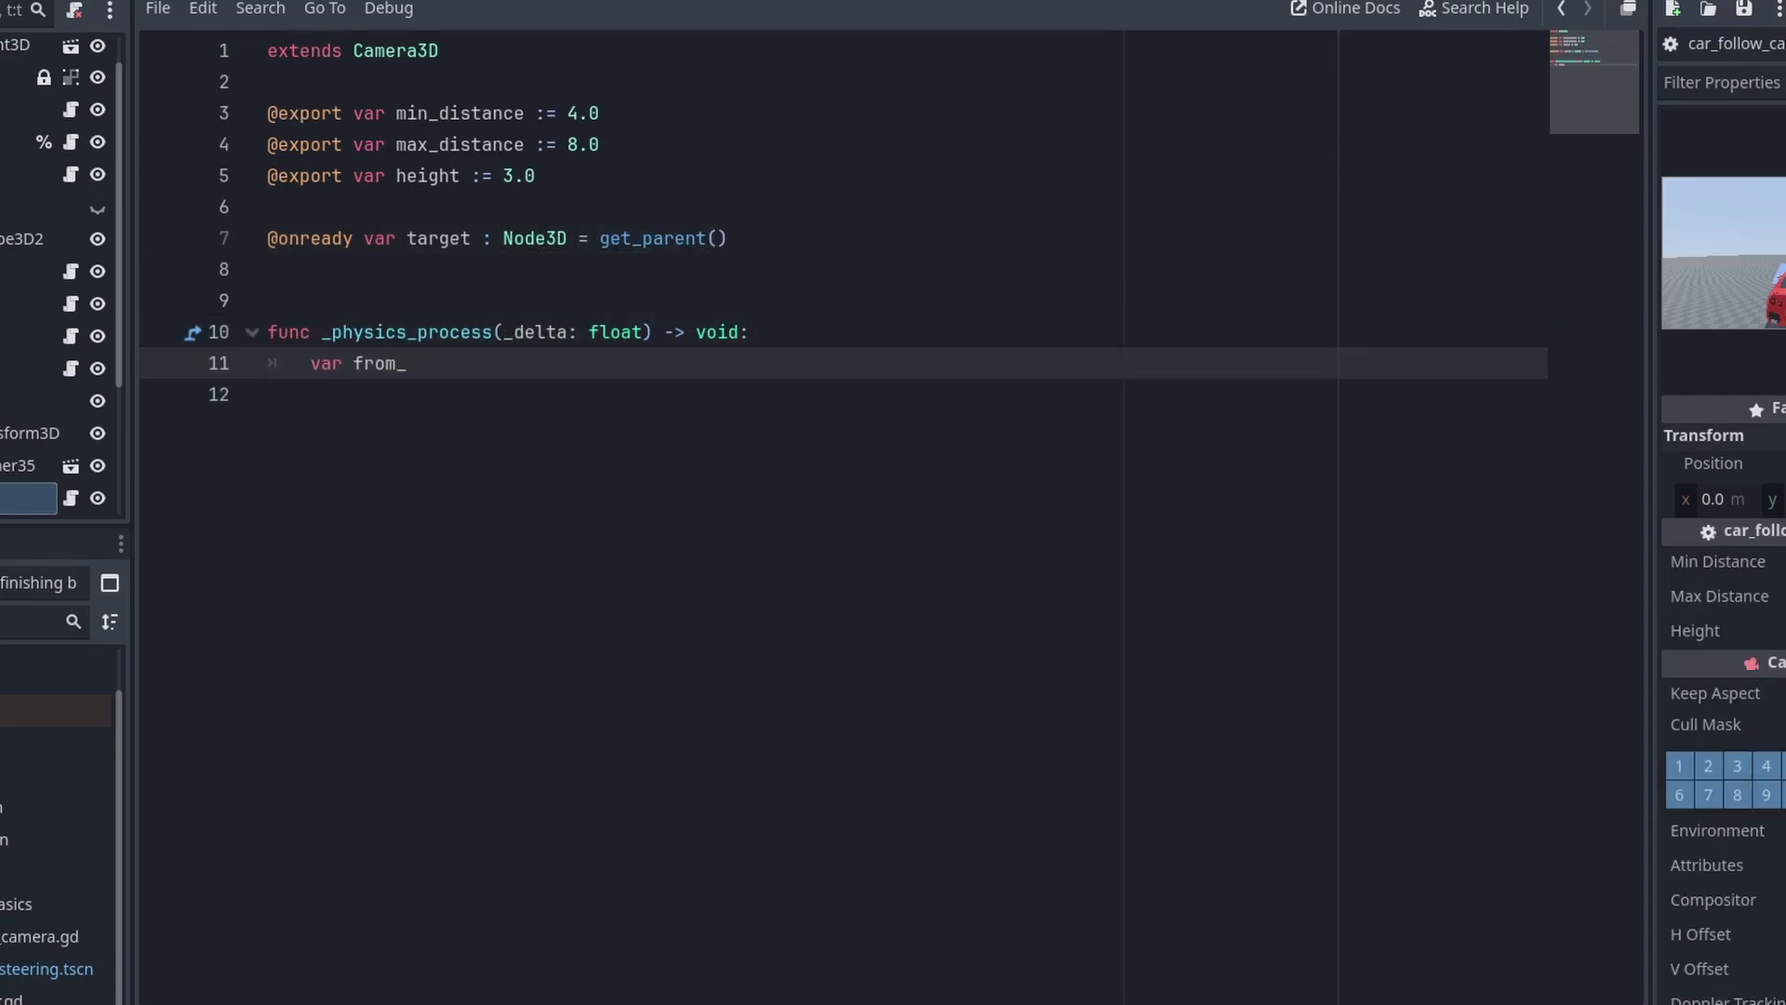
{"action": "type", "text": "target := global_position"}
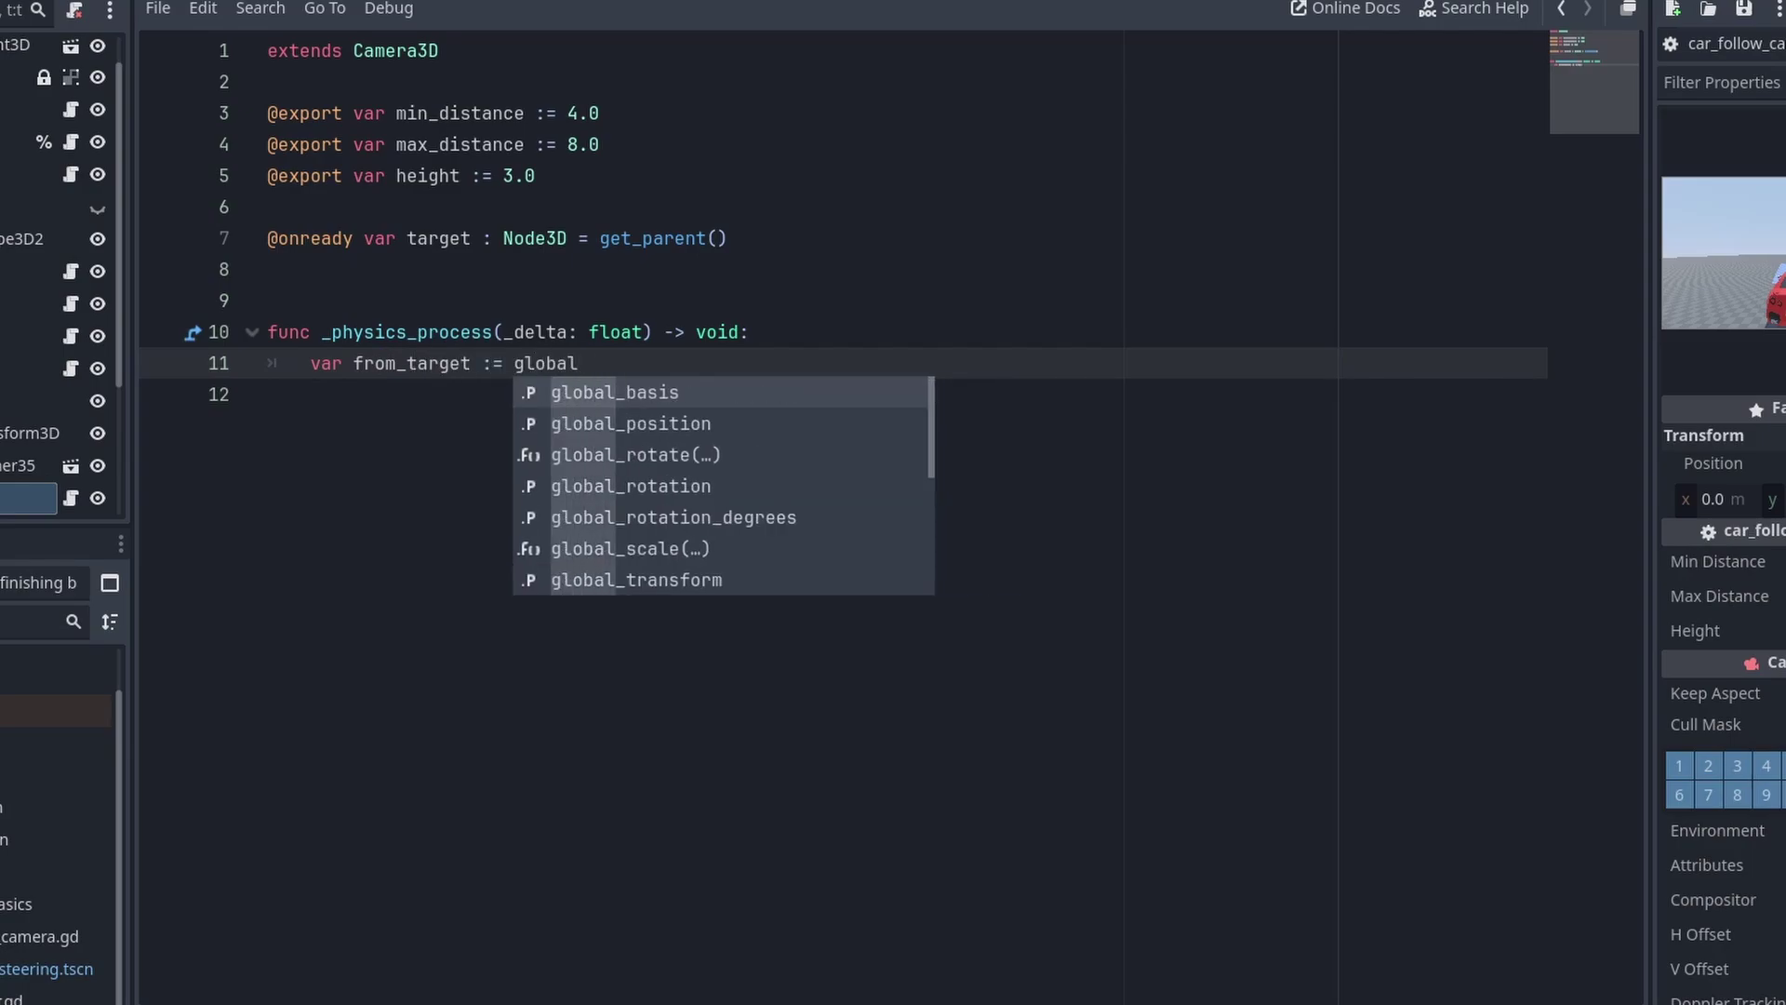
{"action": "key", "text": "Return"}
{"action": "type", "text": "- target.global_position"}
{"action": "key", "text": "Return"}
Step: Under '# Check ranges', clamp from_target's length between min_distance and max_distance
{"action": "key", "text": "Return"}
{"action": "type", "text": "# Check ranges"}
{"action": "key", "text": "Return"}
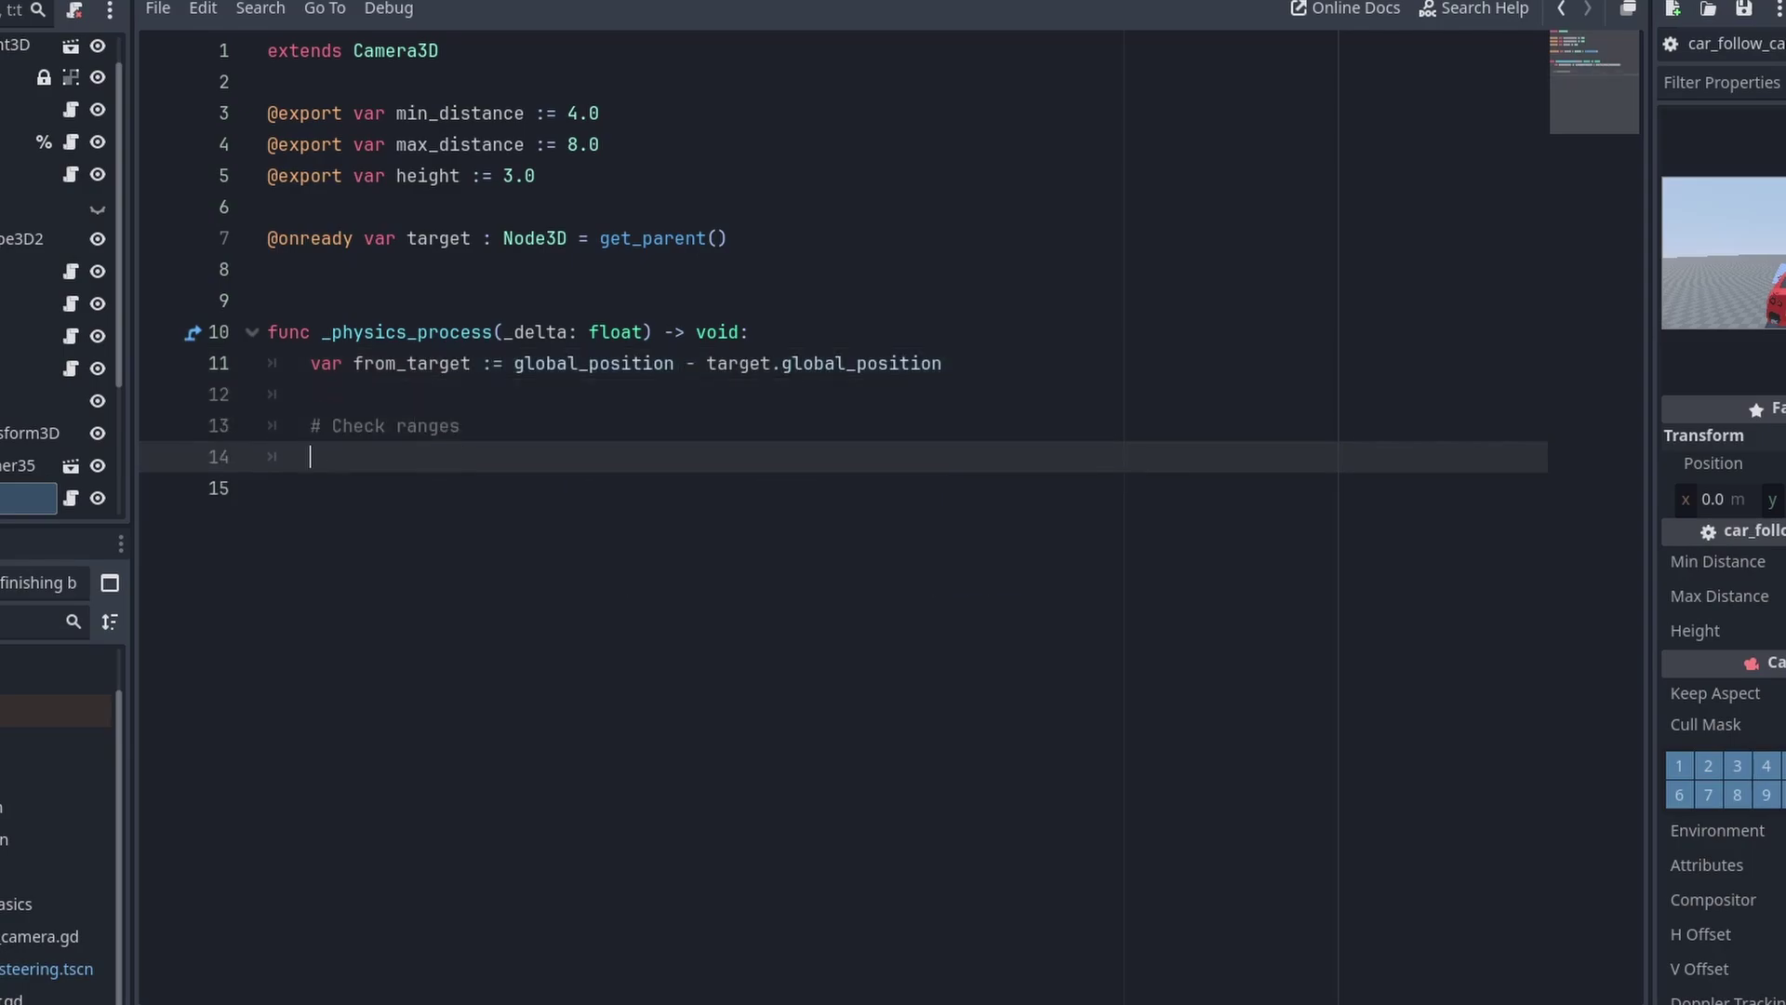
{"action": "type", "text": "if from_target.length() < min_distance:"}
{"action": "key", "text": "Return"}
{"action": "type", "text": "from_target = from_target.normalized() * min_distance"}
{"action": "key", "text": "Return"}
{"action": "key", "text": "BackSpace"}
{"action": "type", "text": "elif from_target.length() > max_distance:"}
{"action": "key", "text": "Return"}
{"action": "type", "text": "from_target = from_target.normalized() * max_dis"}
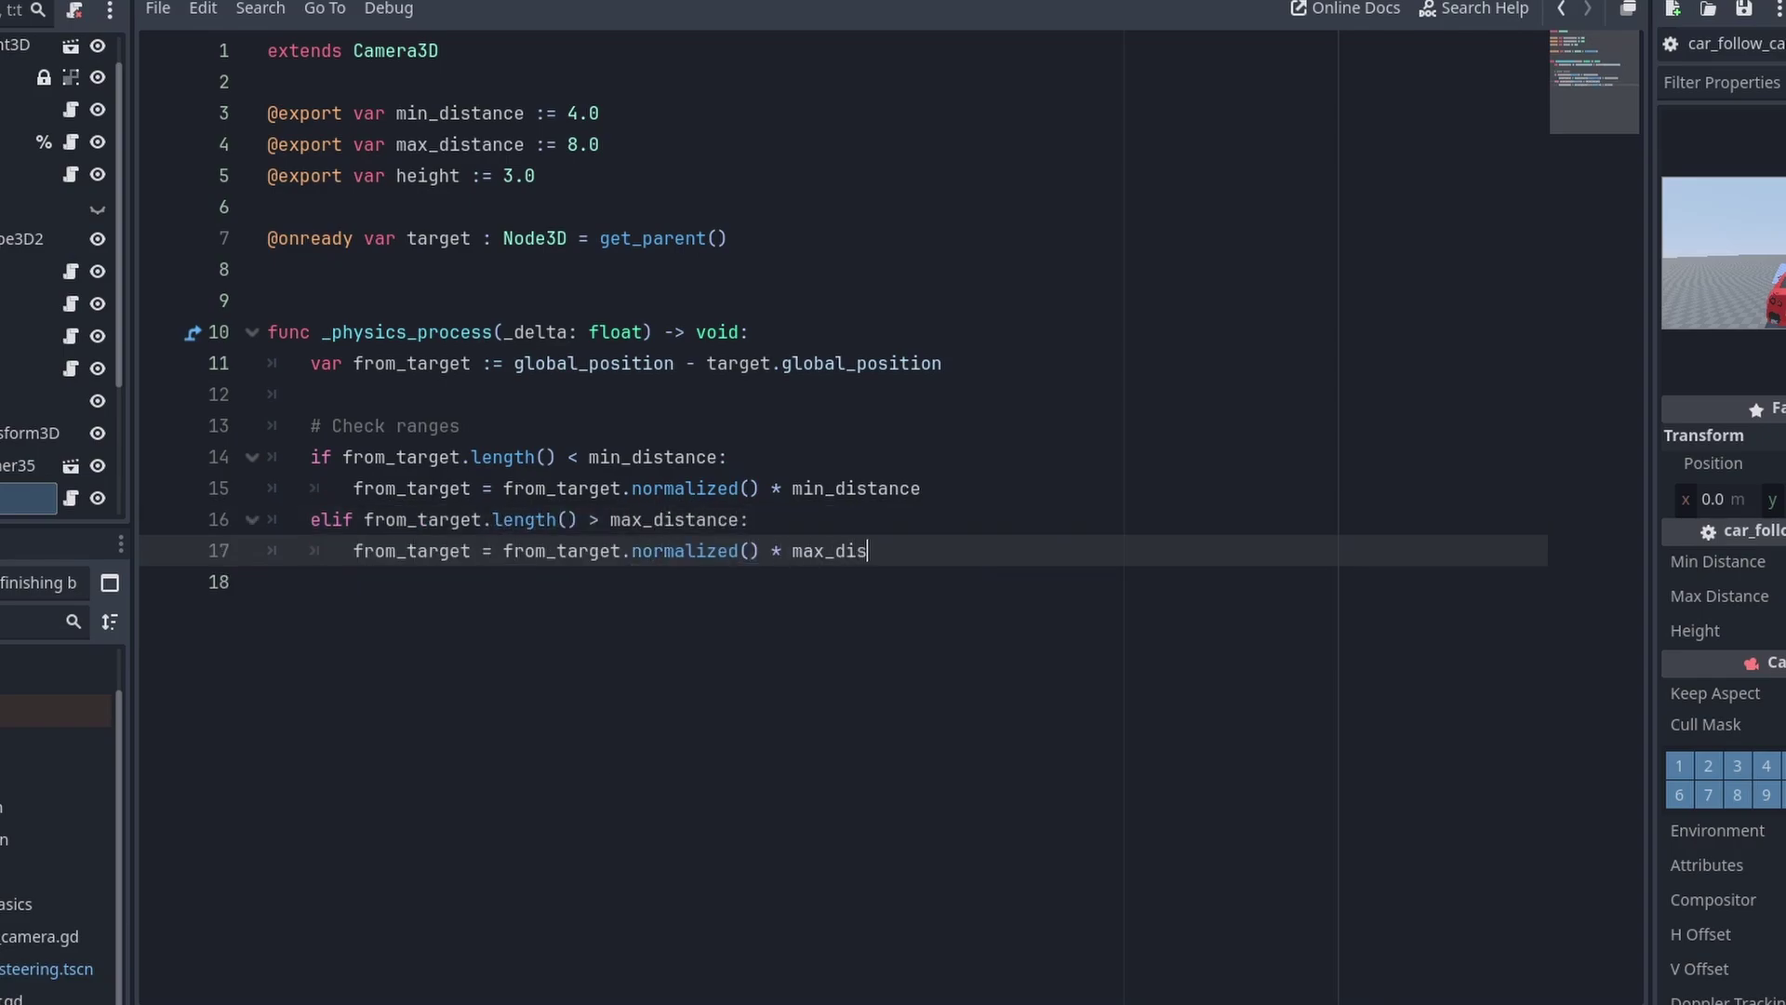
{"action": "type", "text": "tance"}
{"action": "key", "text": "Return"}
{"action": "key", "text": "Return"}
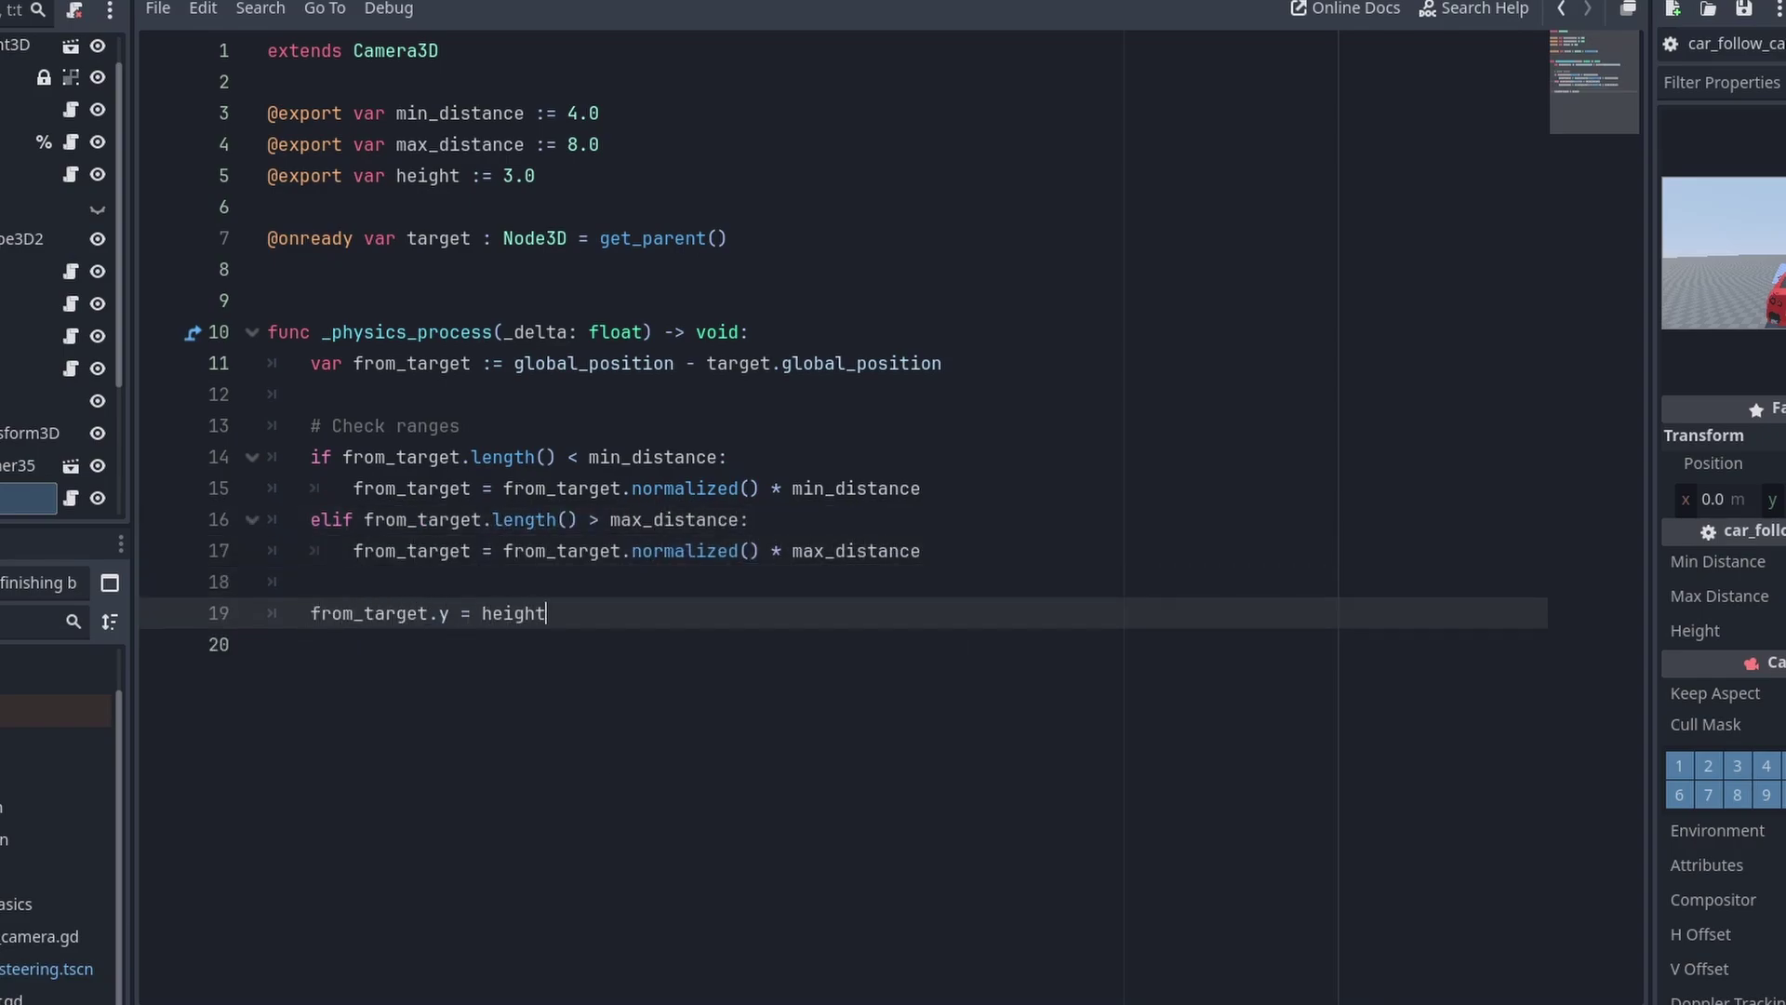
Step: Set the camera's global_position to target.global_position + from_target
{"action": "key", "text": "Return"}
{"action": "type", "text": "glob"}
{"action": "key", "text": "Down"}
{"action": "key", "text": "Return"}
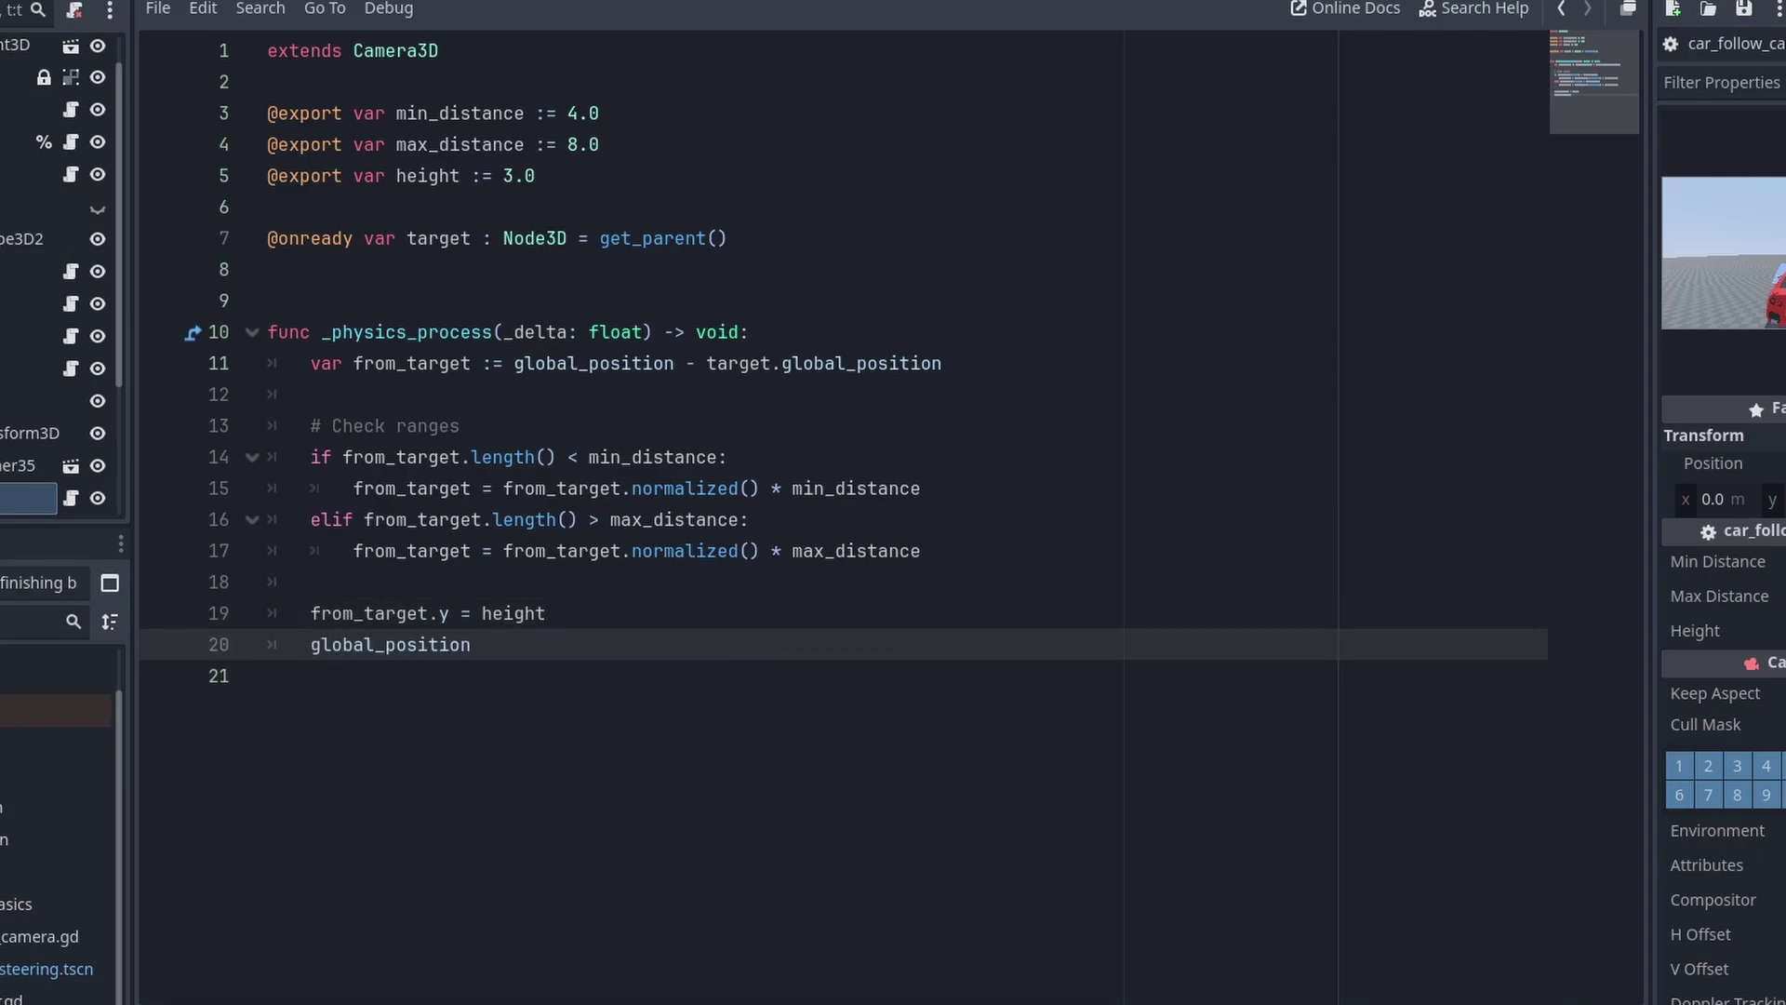
{"action": "type", "text": "= target.globp"}
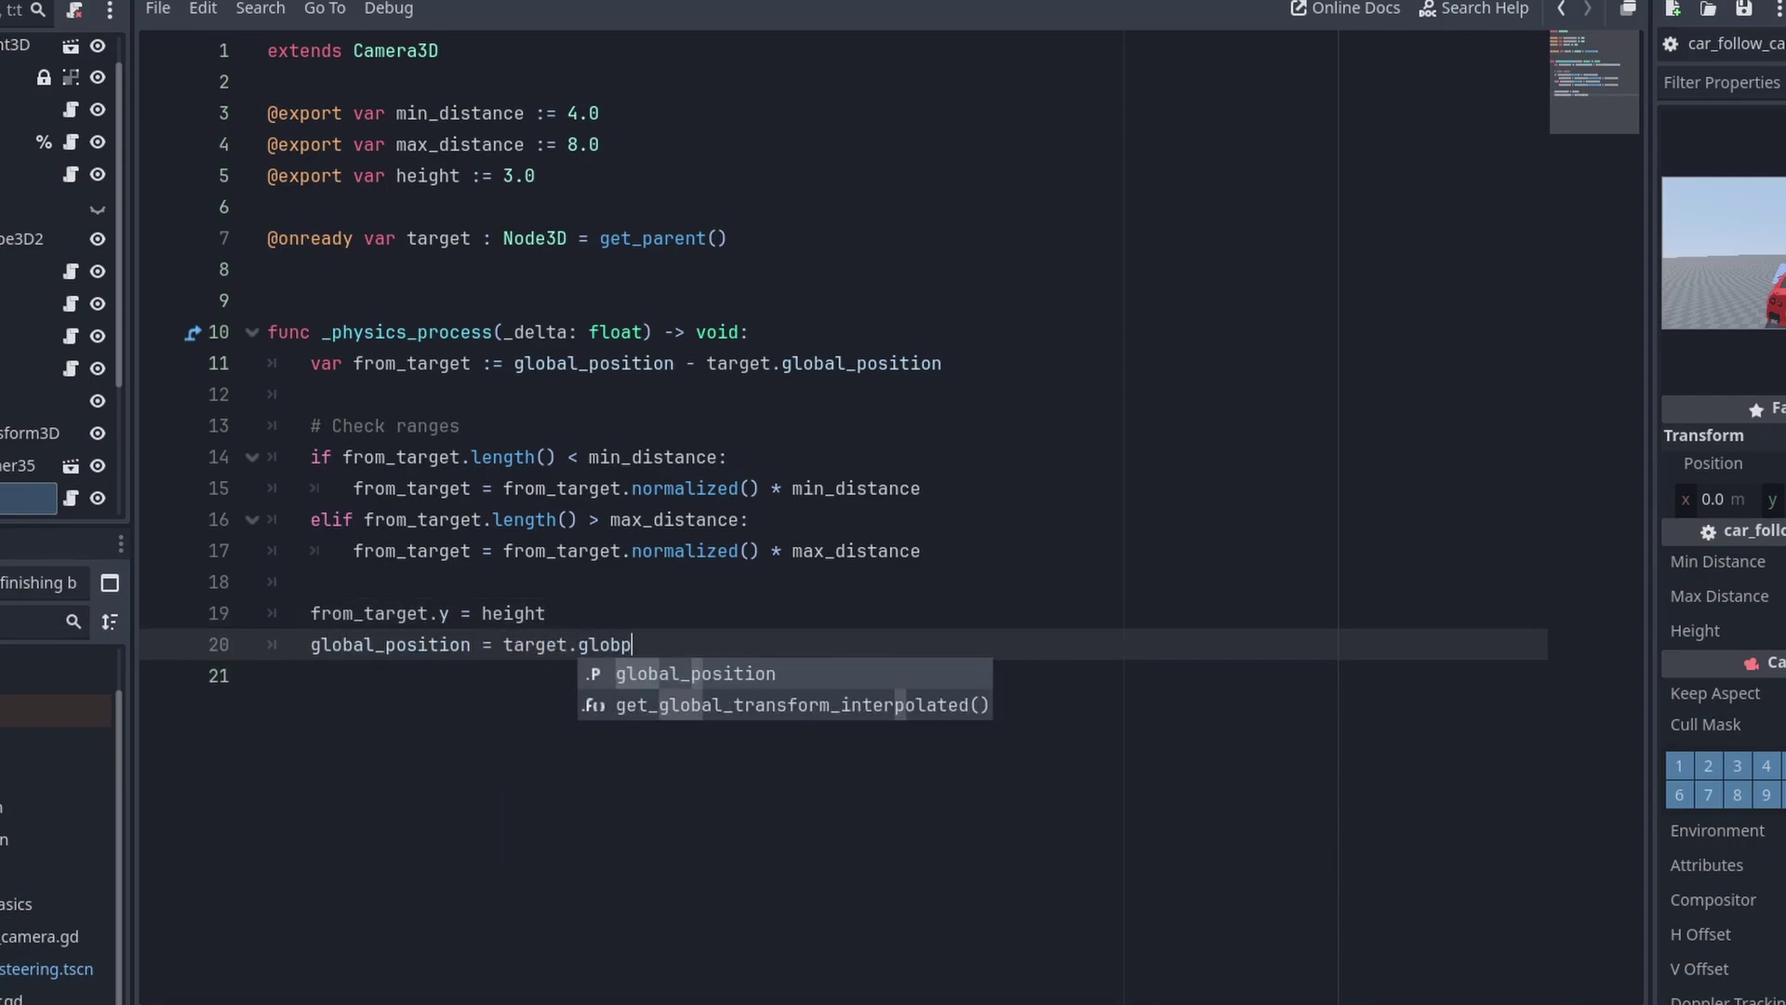
{"action": "key", "text": "Return"}
{"action": "type", "text": "+ from_target"}
{"action": "key", "text": "Return"}
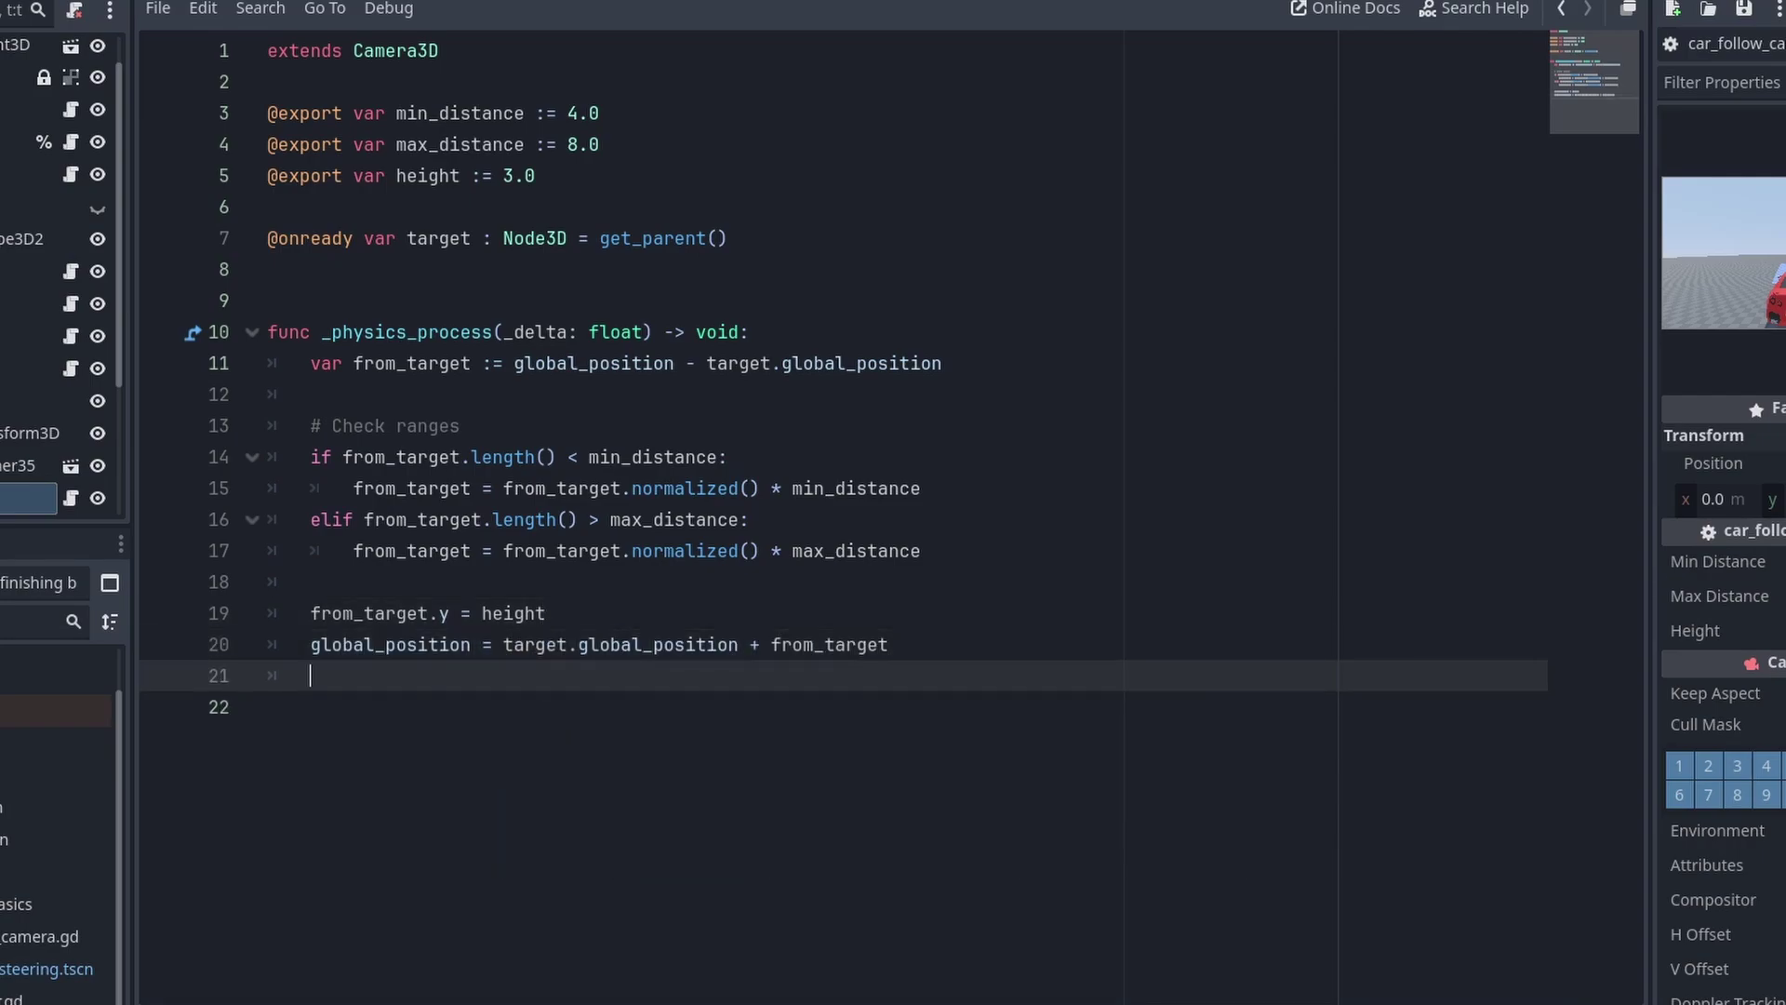
Step: Compute look_dir as the direction from the camera to the target's global_position
{"action": "key", "text": "Return"}
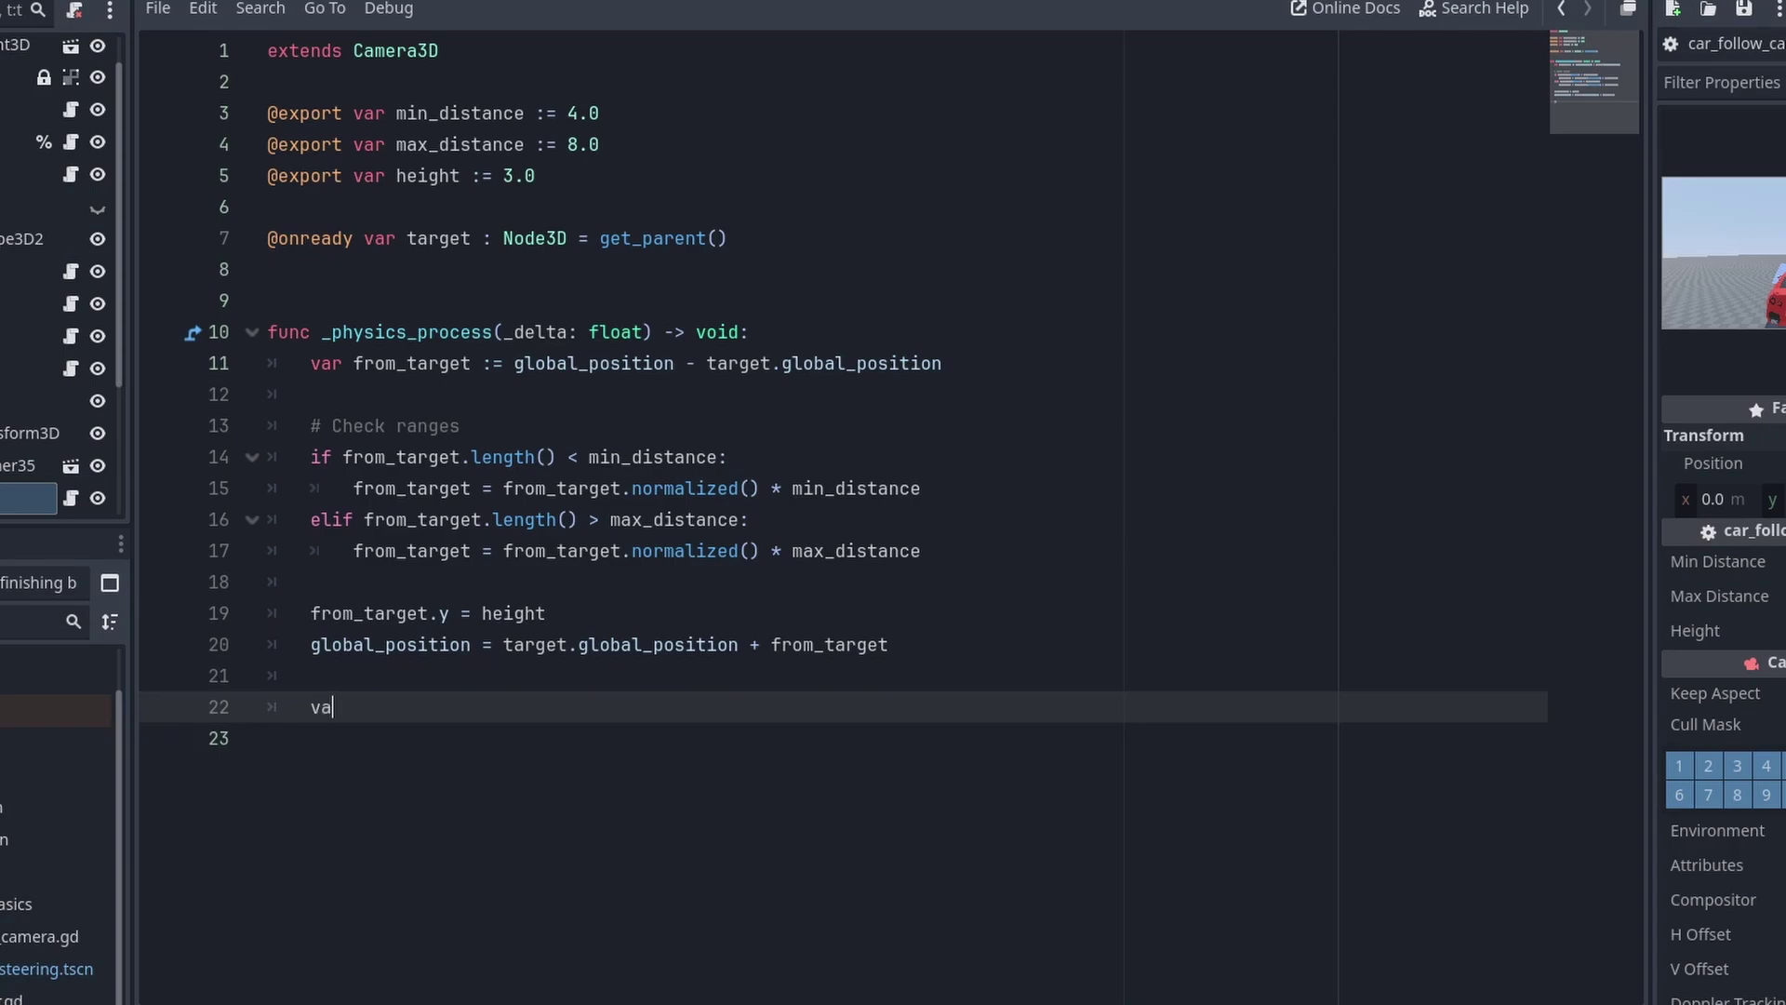
{"action": "type", "text": "r look_dir :="}
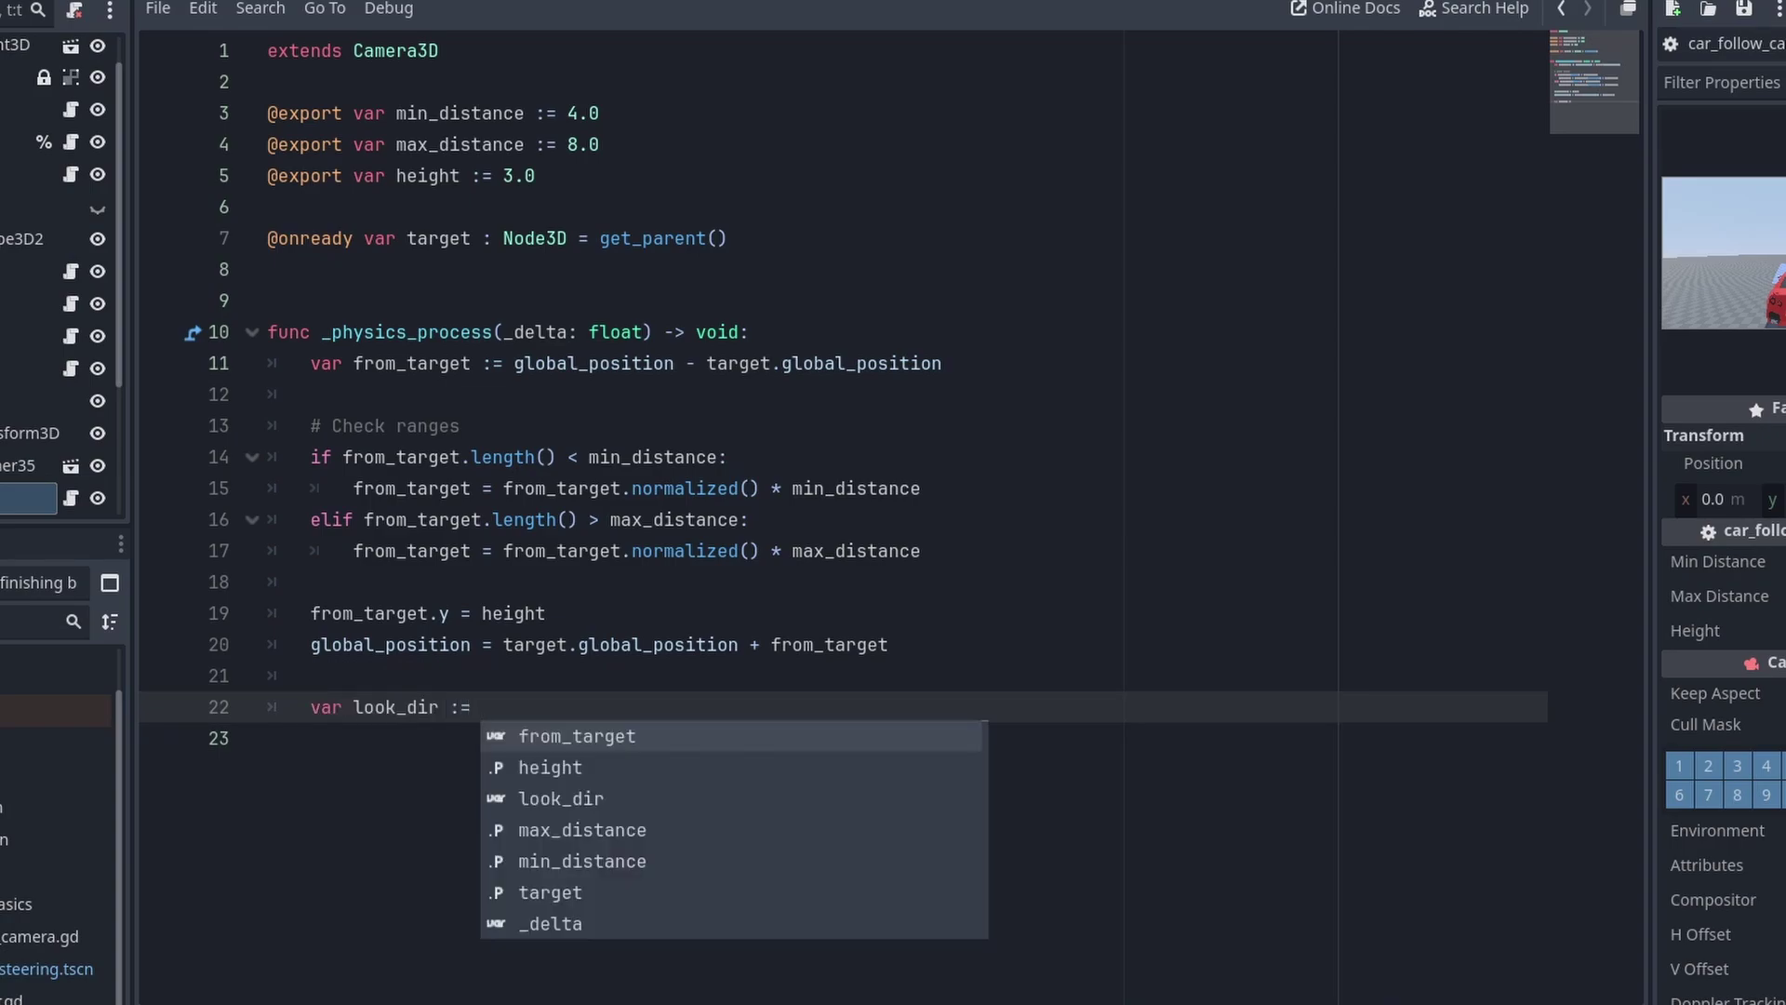
{"action": "type", "text": " global_position.direction_to(target.glob"}
{"action": "key", "text": "Down"}
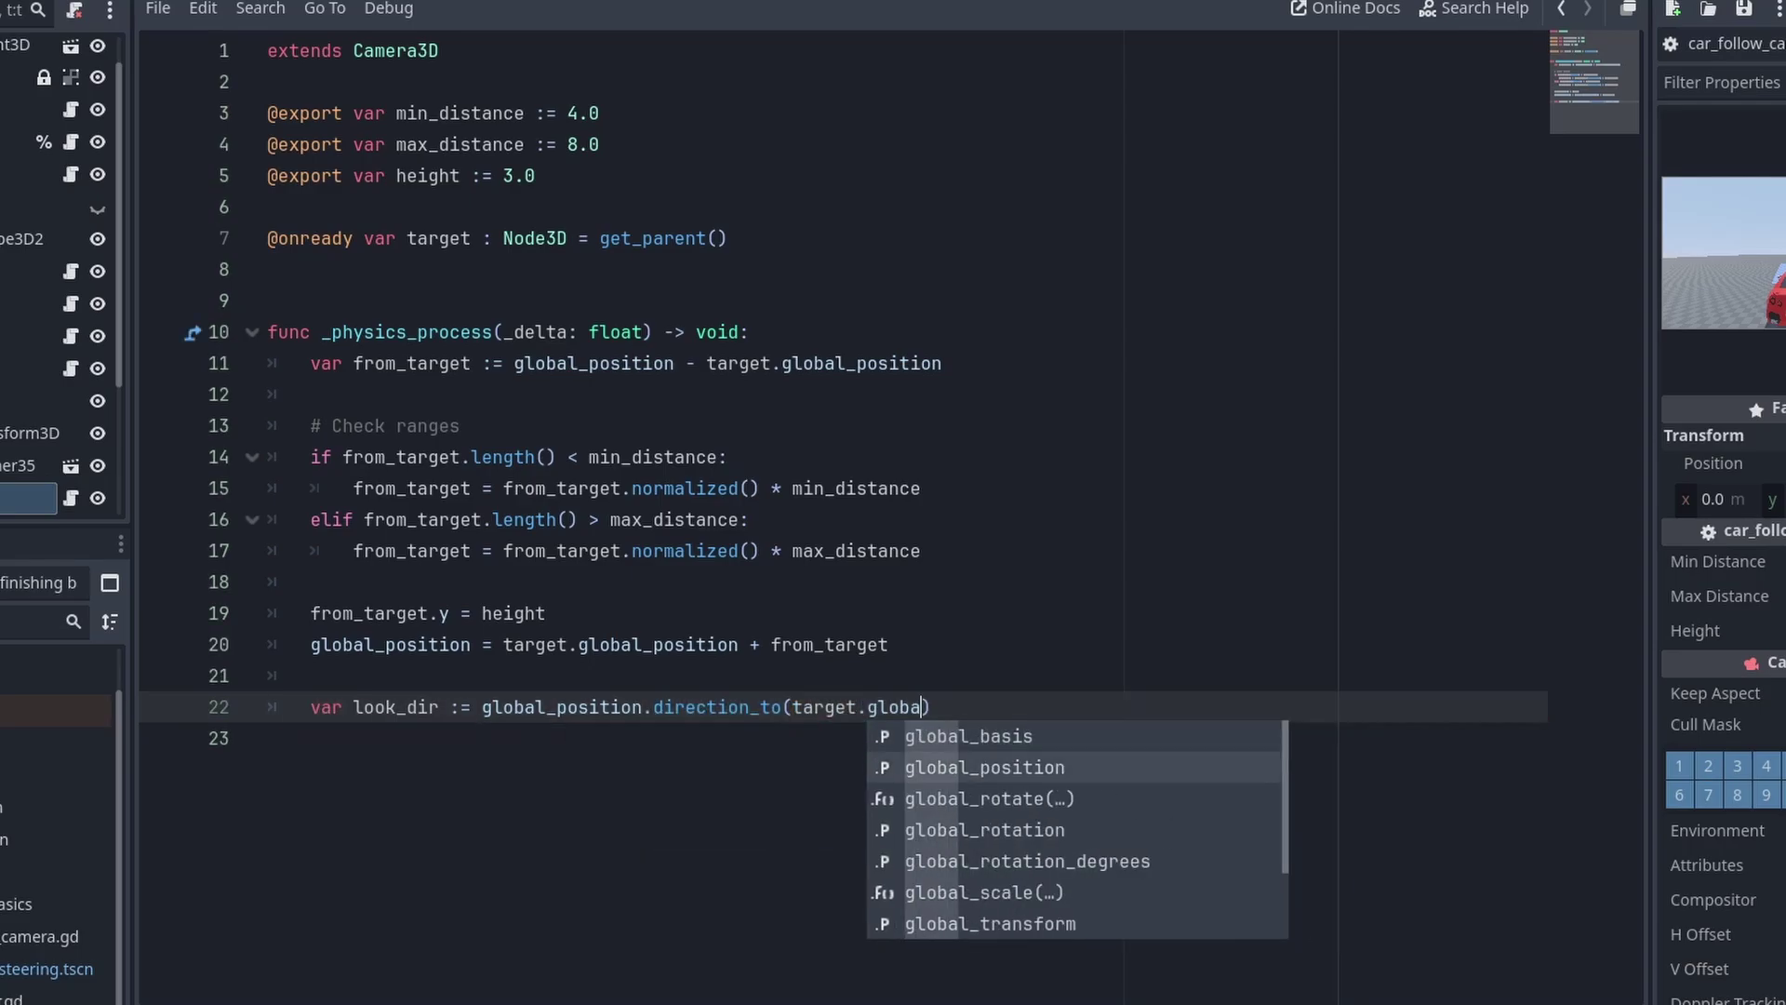
{"action": "key", "text": "Return"}
{"action": "type", "text": ").abs() - Vector3.UP"}
{"action": "key", "text": "Return"}
Step: Add 'if not look_dir.is_zero_approx():' calling look_at_from_position(global_position, target.global_position, Vector3.UP)
{"action": "type", "text": "if not look_dir.is_"}
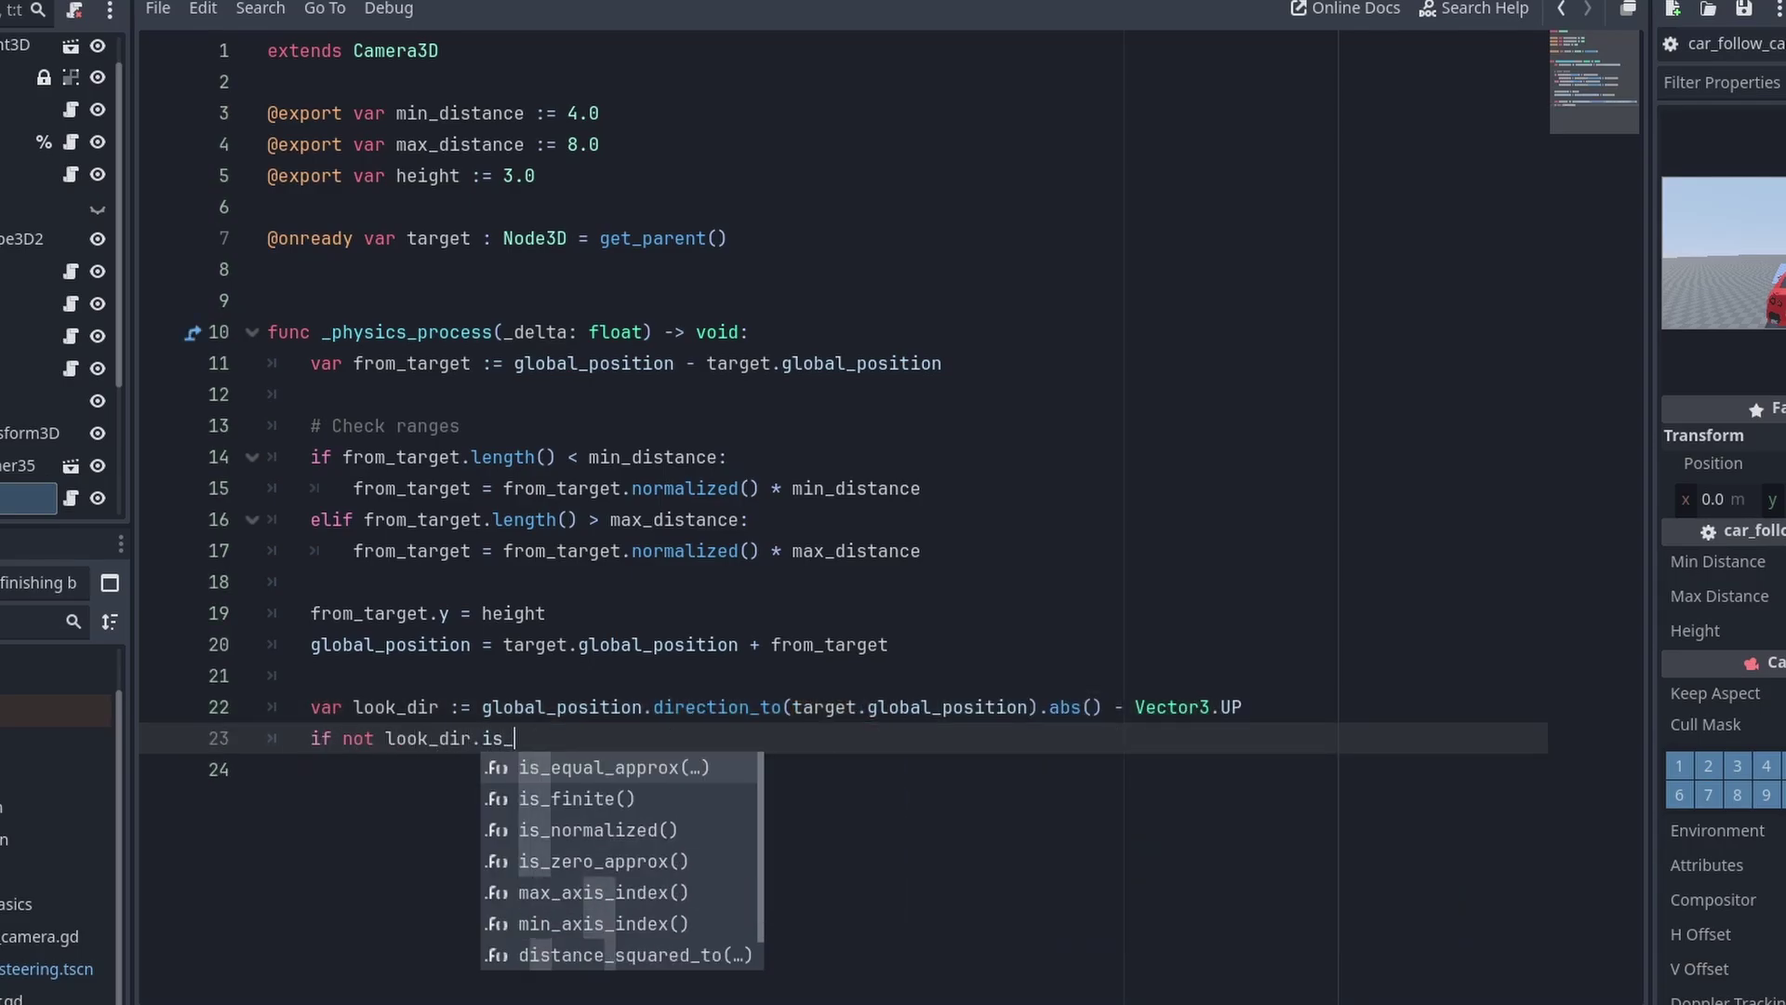
{"action": "type", "text": "z"}
{"action": "key", "text": "Return"}
{"action": "type", "text": ":"}
{"action": "key", "text": "Return"}
{"action": "type", "text": "look_at_"}
{"action": "key", "text": "Return"}
{"action": "type", "text": "global_posi"}
{"action": "key", "text": "Return"}
{"action": "type", "text": ", target.glob)"}
{"action": "key", "text": "Return"}
{"action": "type", "text": ", Vector3.UP"}
{"action": "key", "text": "Return"}
{"action": "key", "text": "ctrl+z"}
{"action": "key", "text": "Down"}
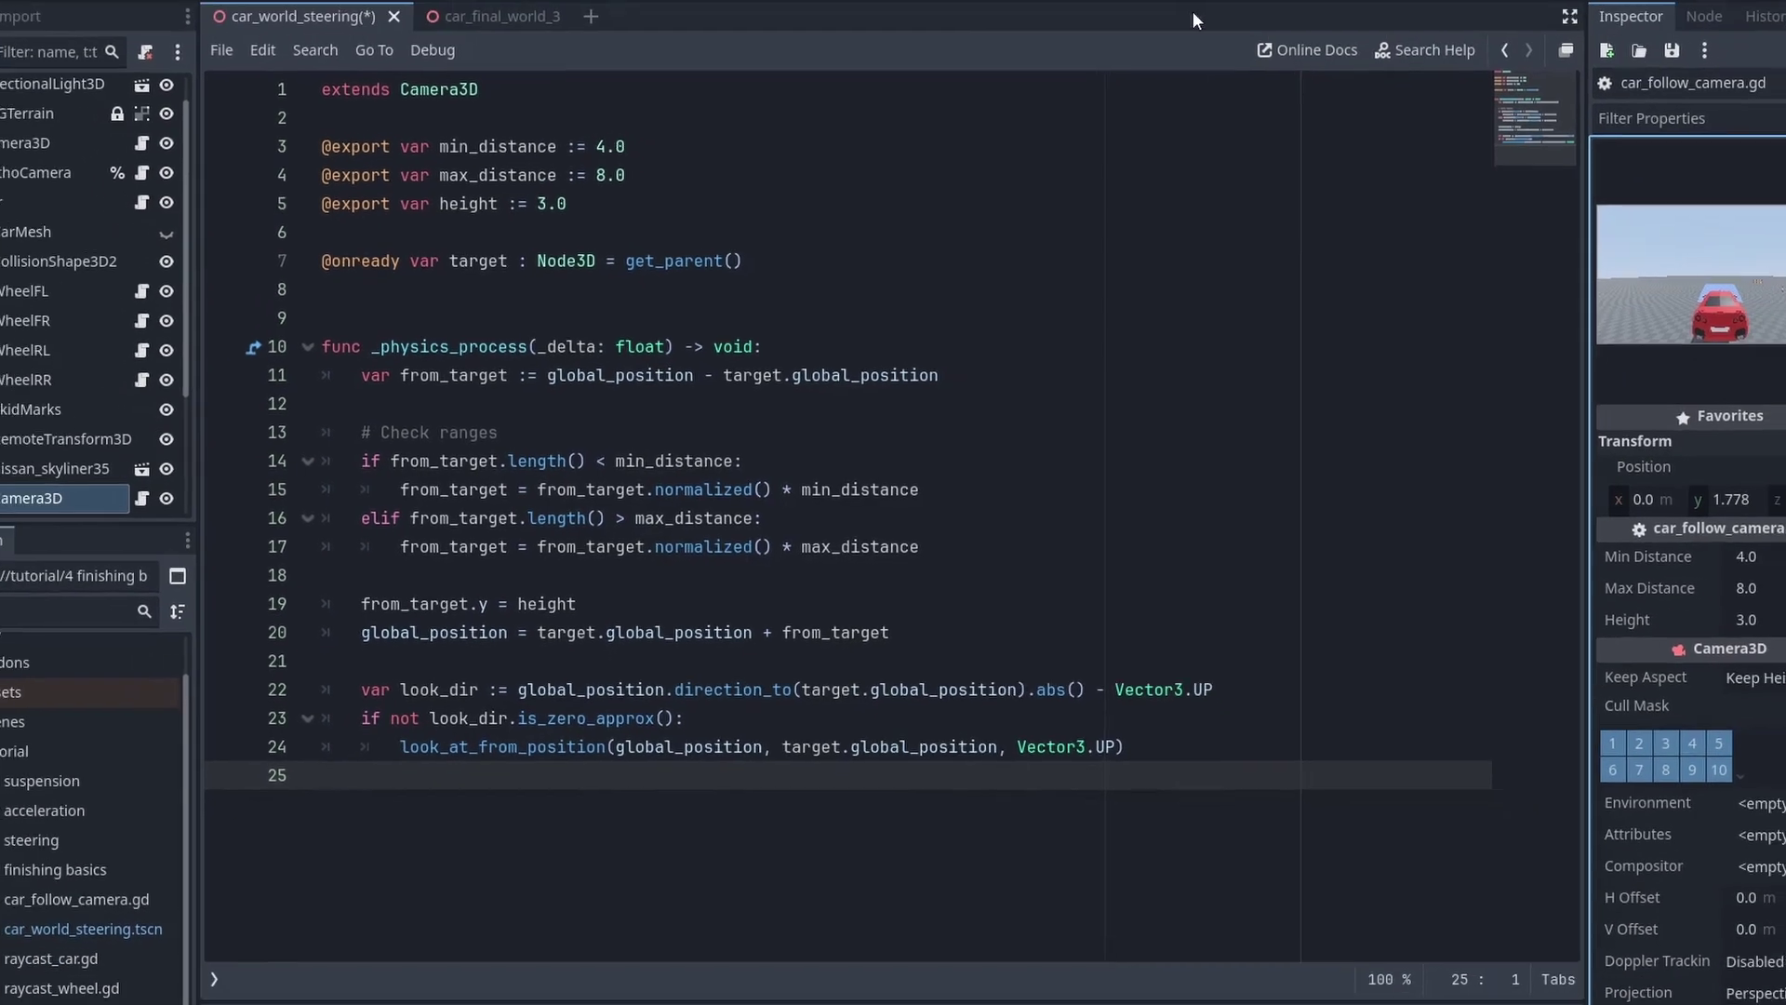
Step: Tick Top Level in the Camera3D's Node3D Inspector section
{"action": "scroll", "coordinate": [1736, 721], "scroll_direction": "down", "scroll_amount": 5}
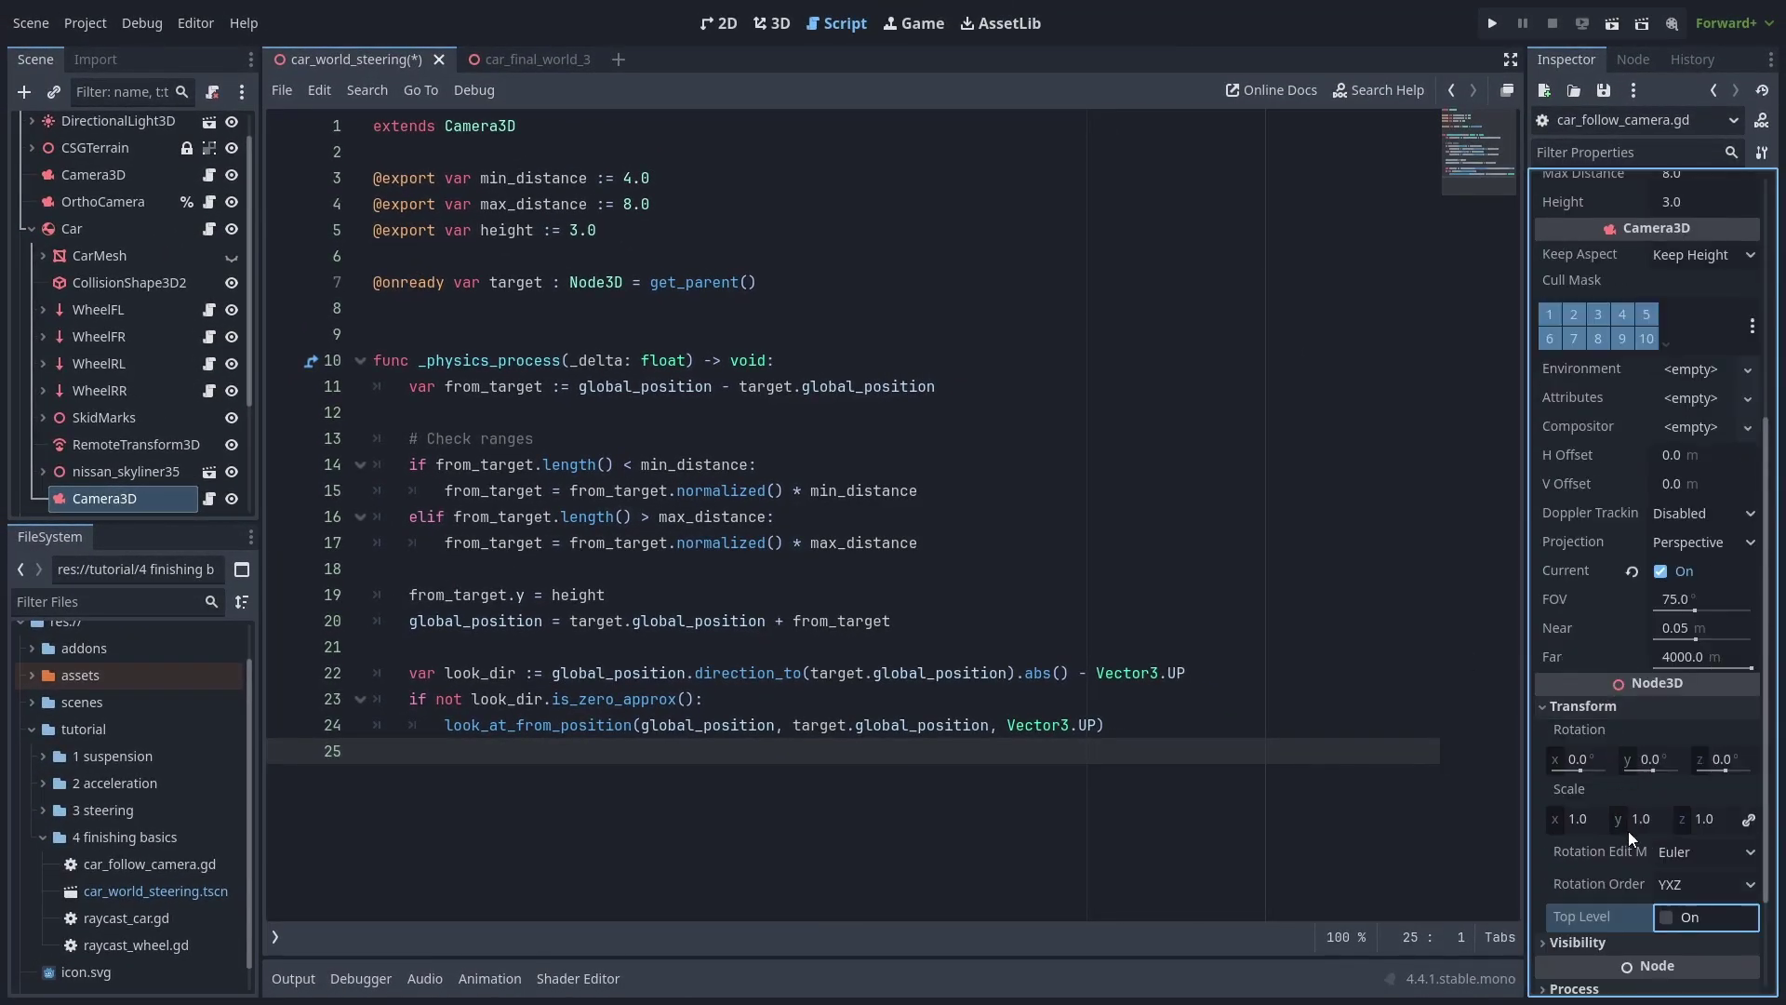
{"action": "left_click", "coordinate": [1658, 920]}
Step: Run the game and drive with W and A through left turns and a spin to check the camera
{"action": "left_click", "coordinate": [1492, 26]}
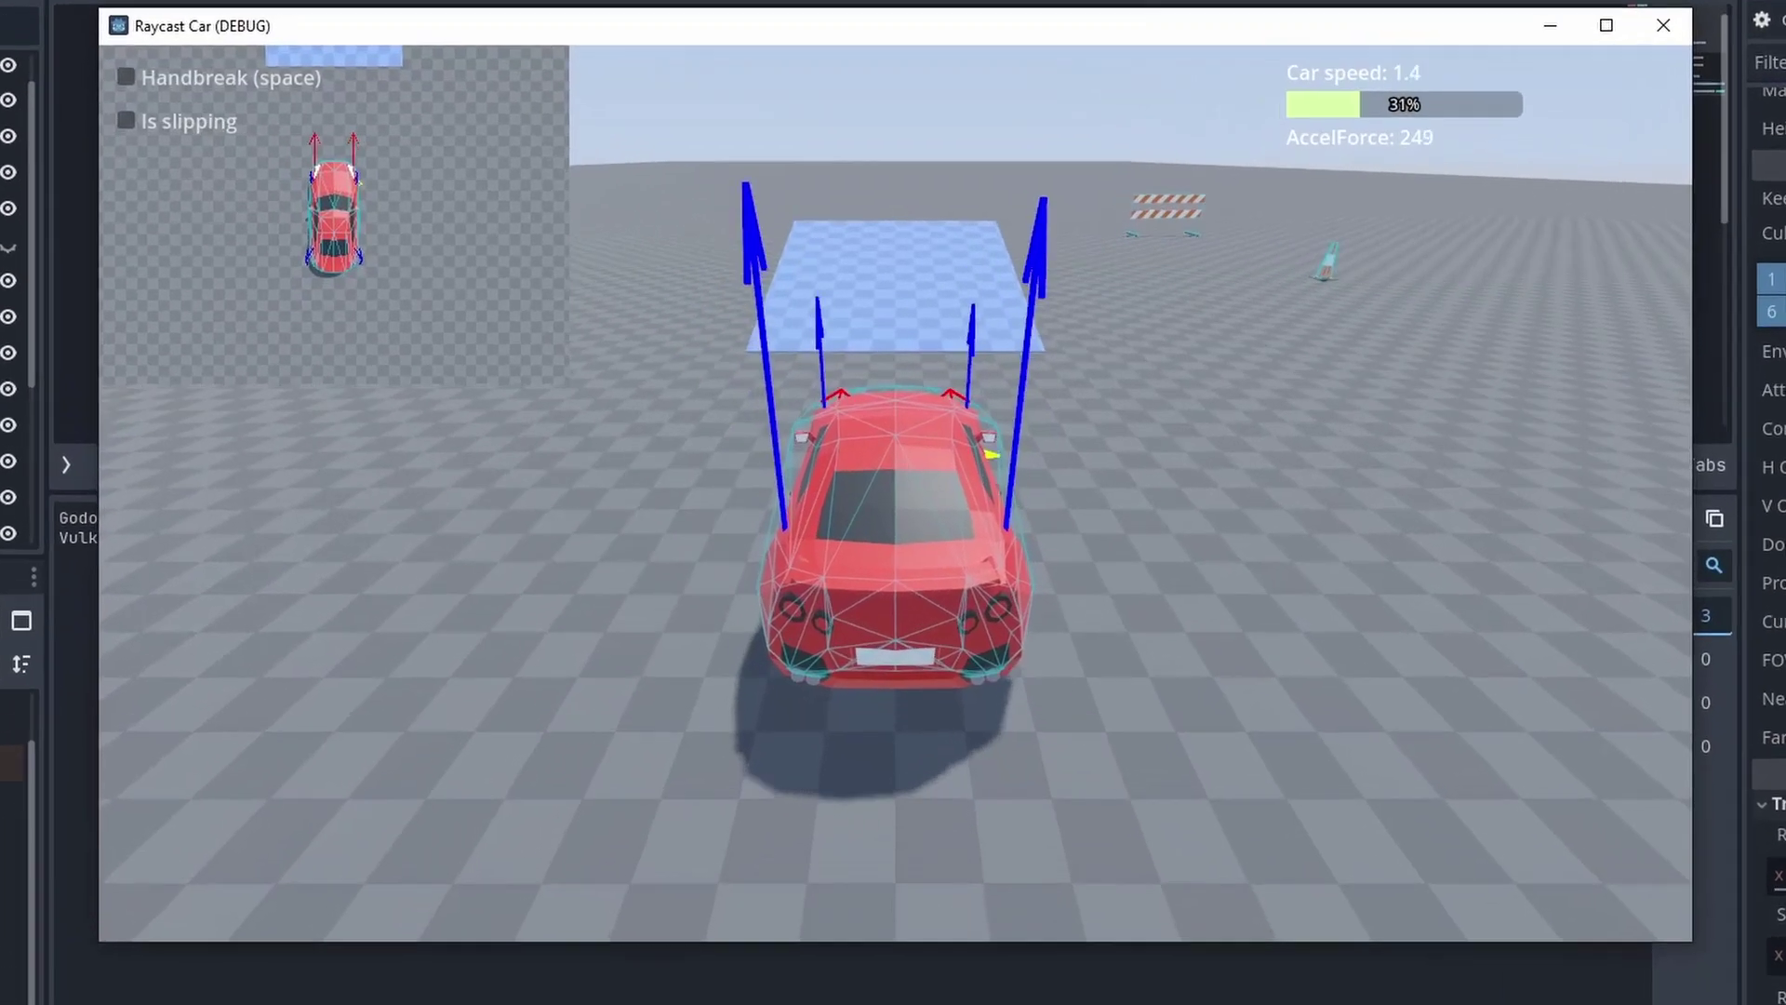
{"action": "key", "text": "w"}
{"action": "key", "text": "a"}
{"action": "key", "text": "a"}
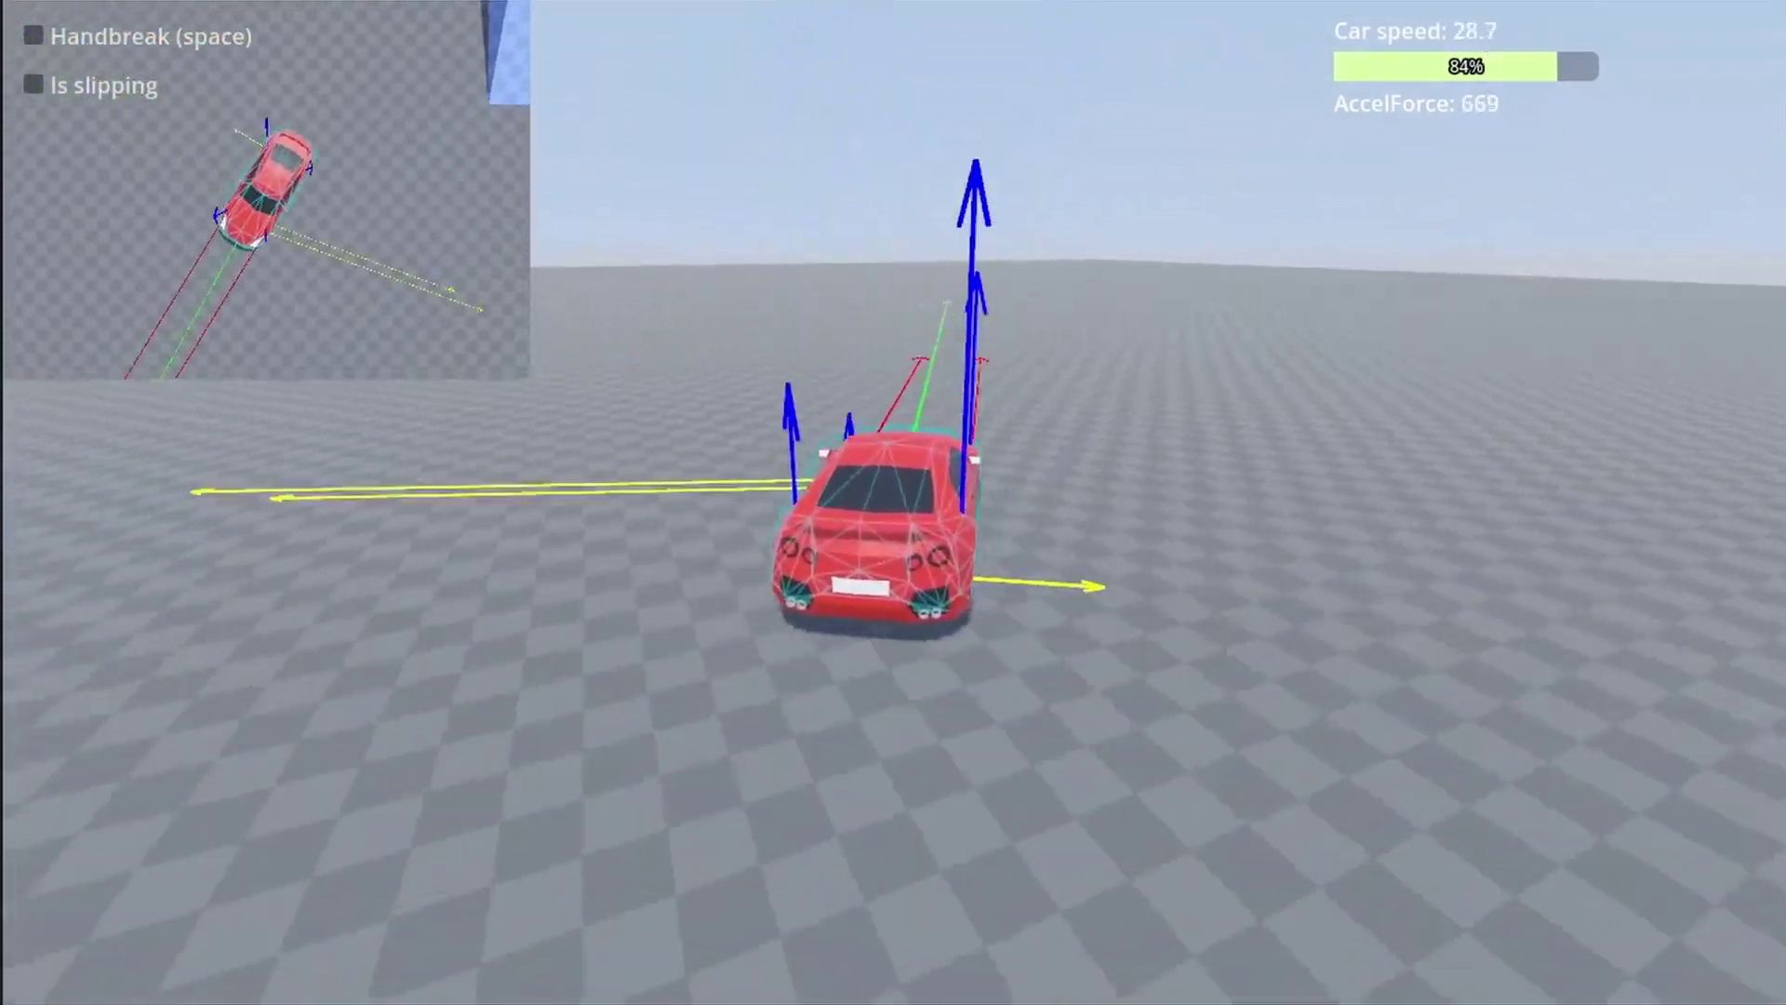
{"action": "key", "text": "a"}
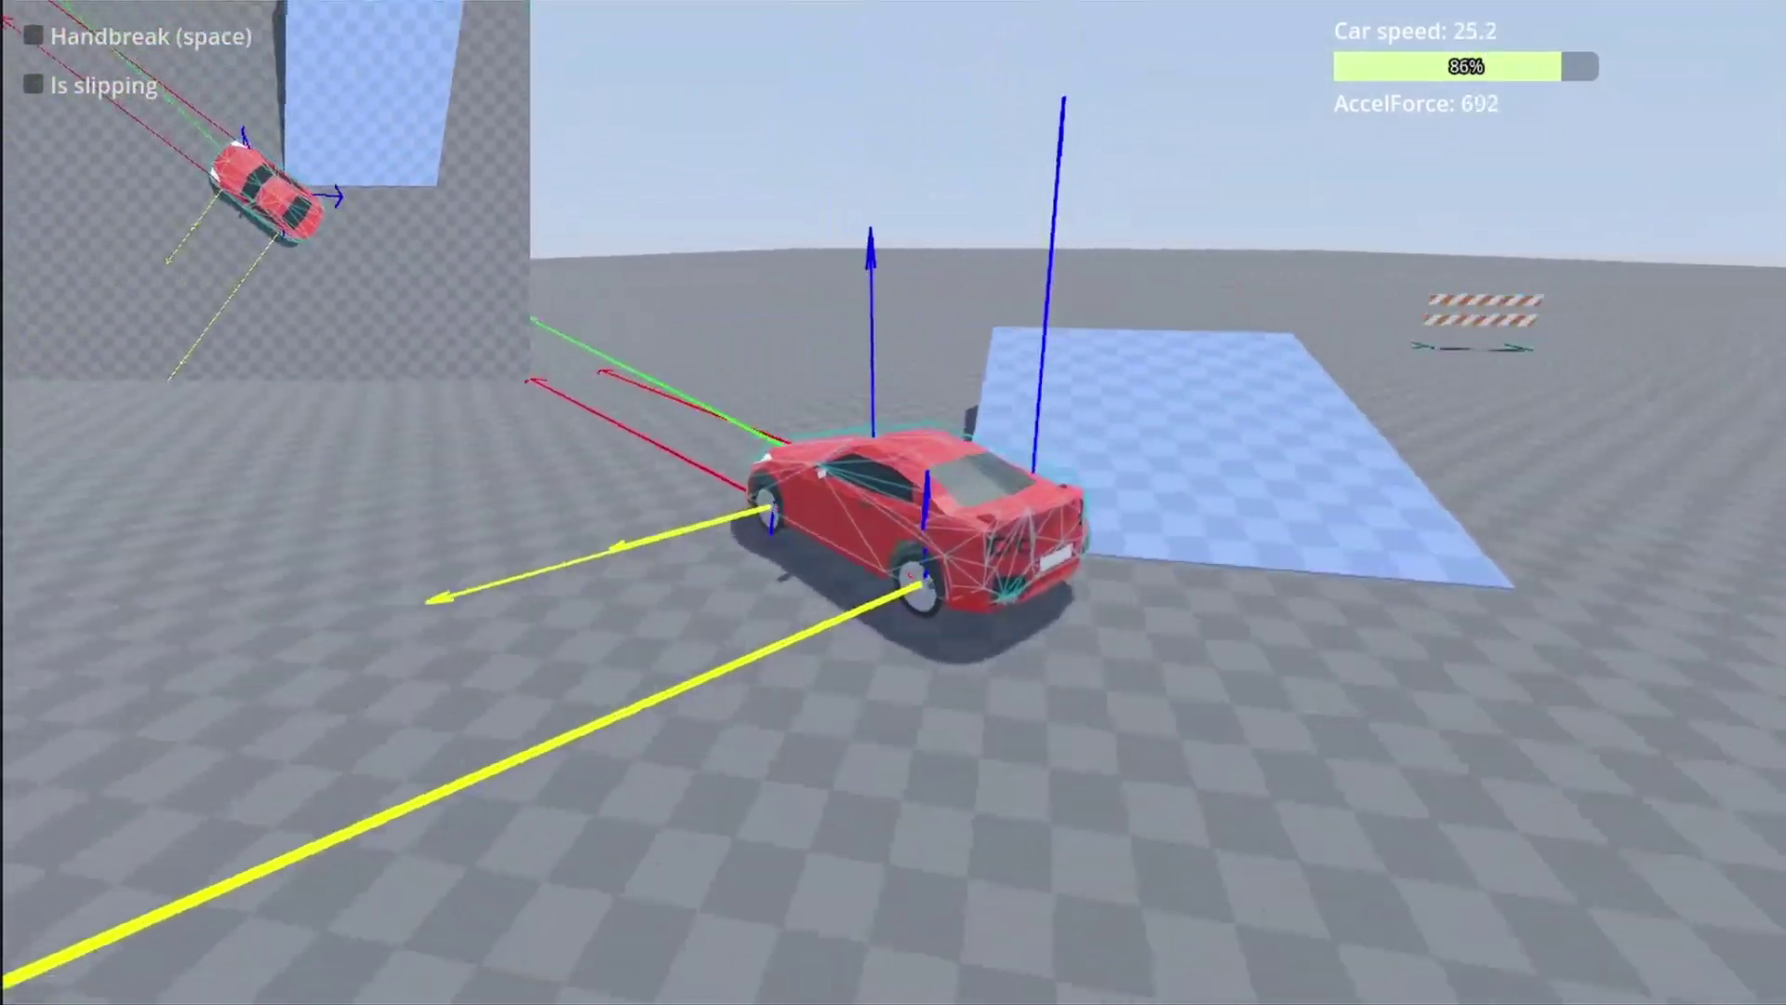
{"action": "key", "text": "w"}
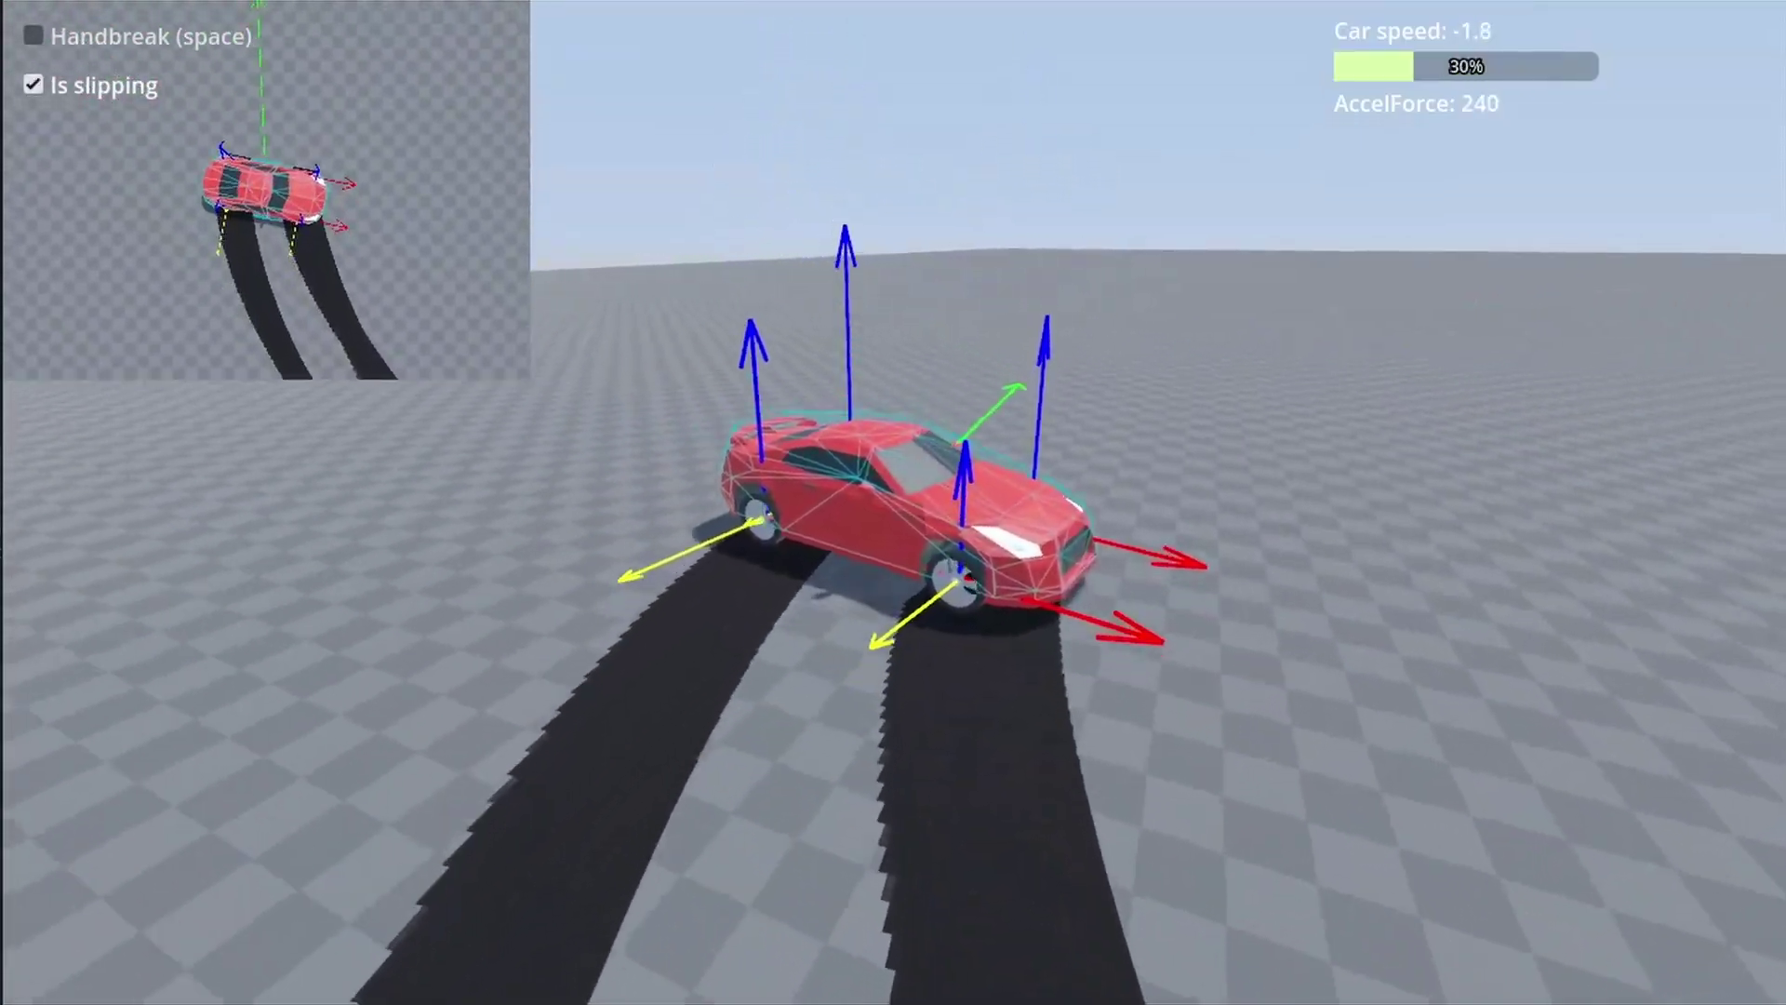
{"action": "key", "text": "w"}
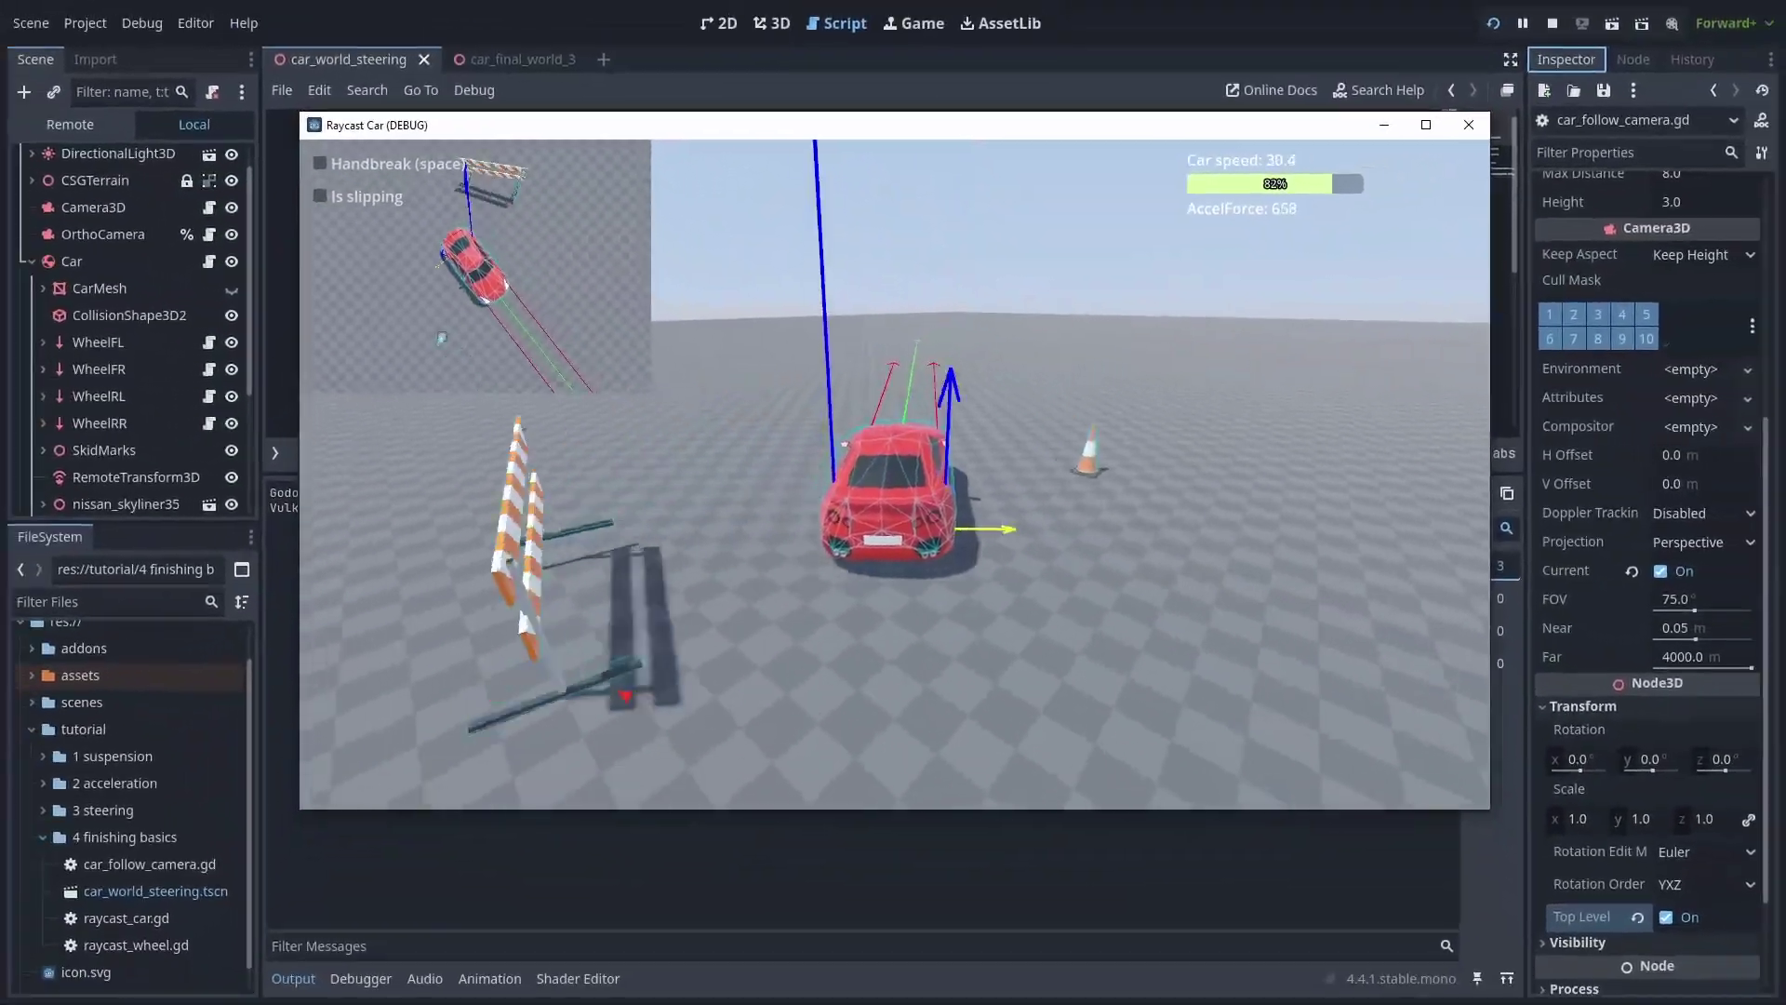
Step: Reparent Camera3D under a new Node3D named CameraPivot, then open car_follow_camera.gd
{"action": "key", "text": "F8"}
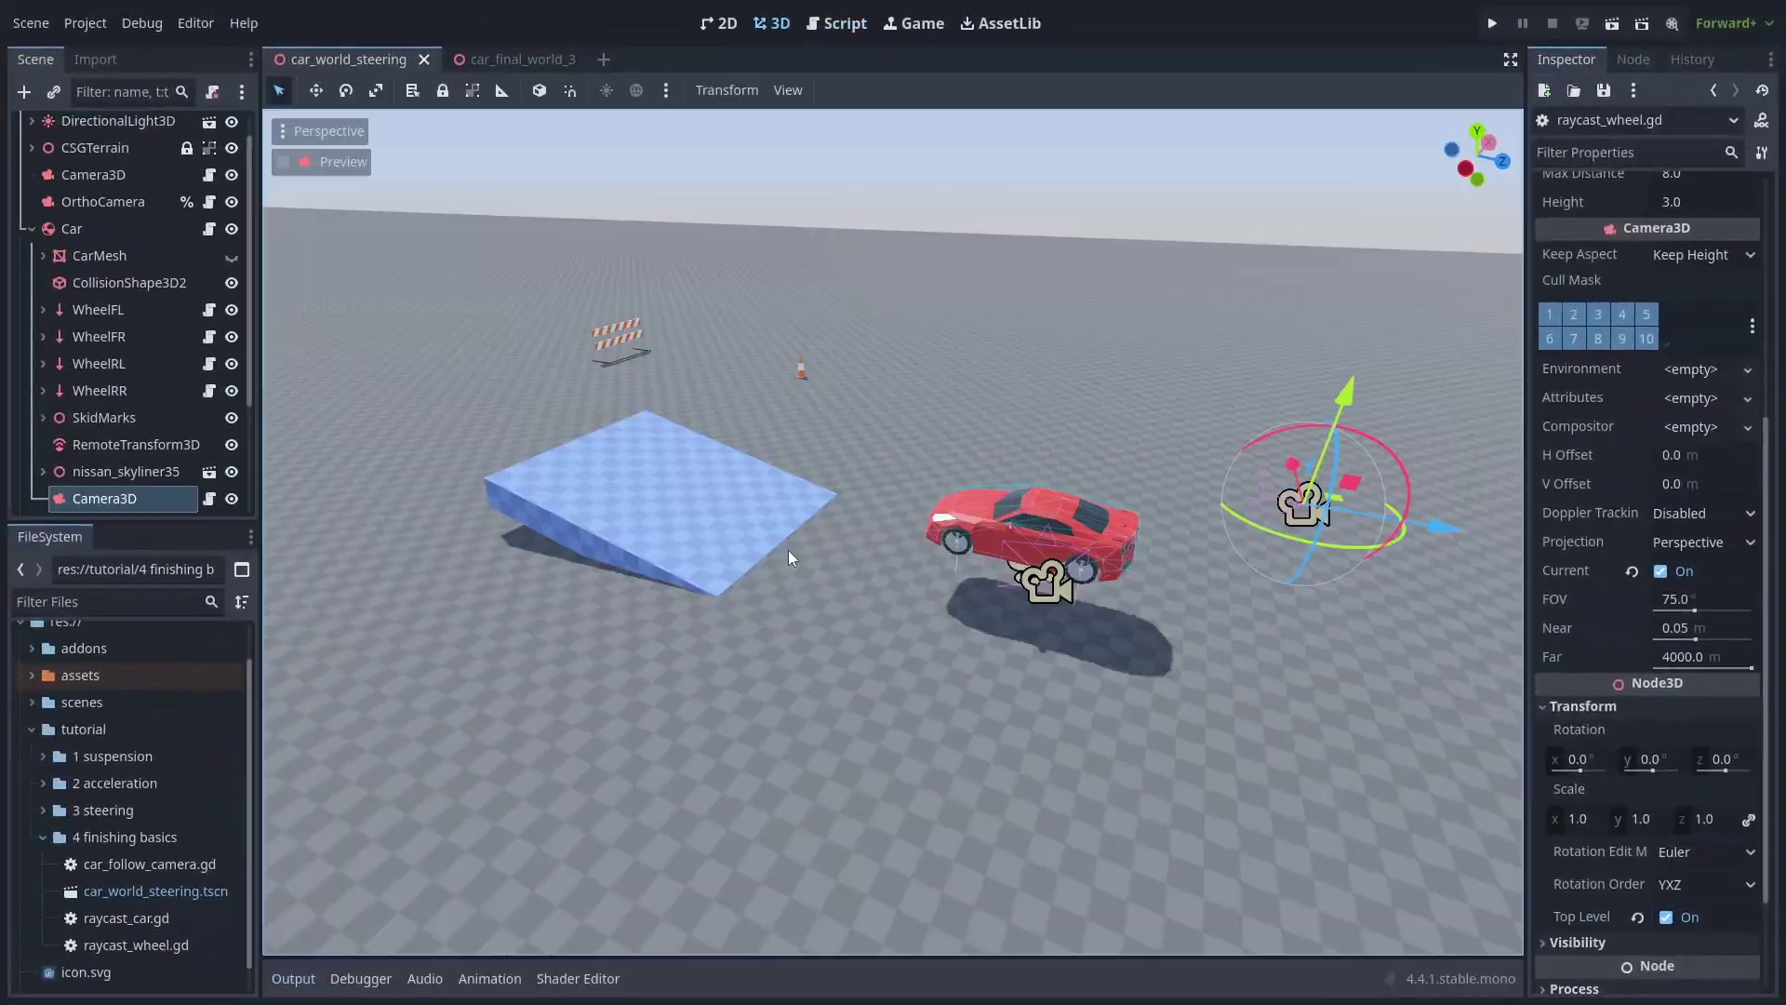
{"action": "right_click", "coordinate": [105, 497]}
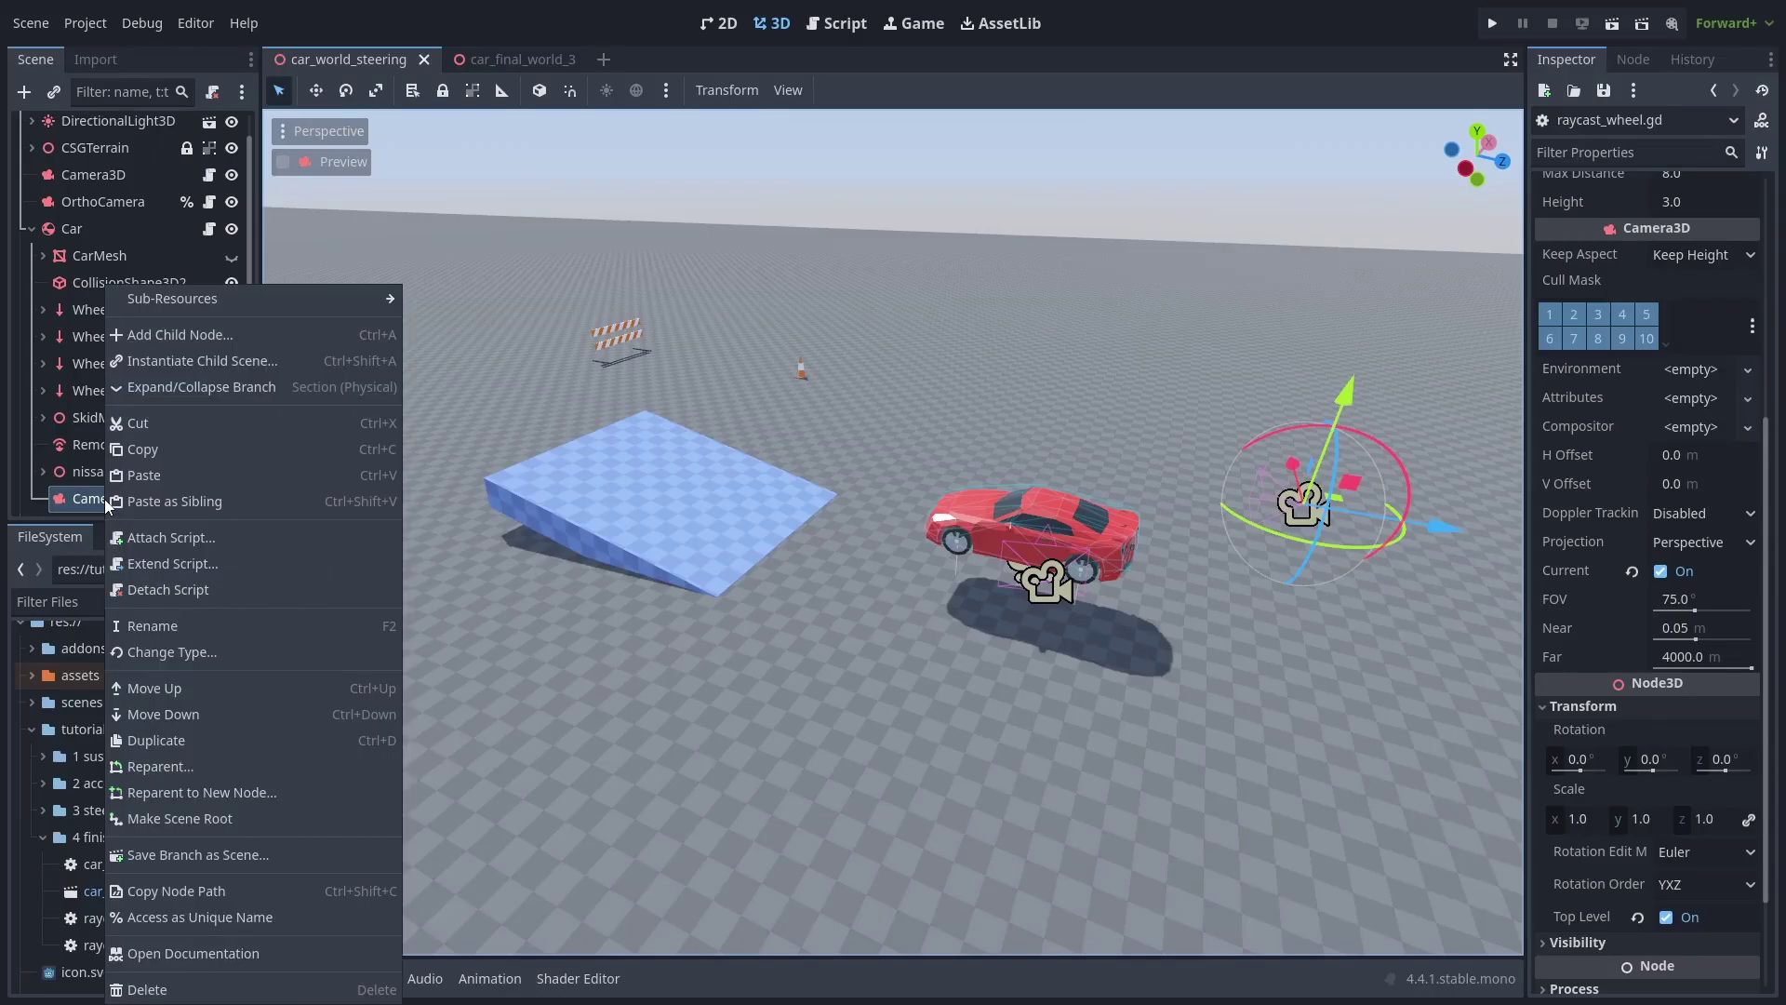
{"action": "left_click", "coordinate": [277, 792]}
{"action": "double_click", "coordinate": [372, 589]}
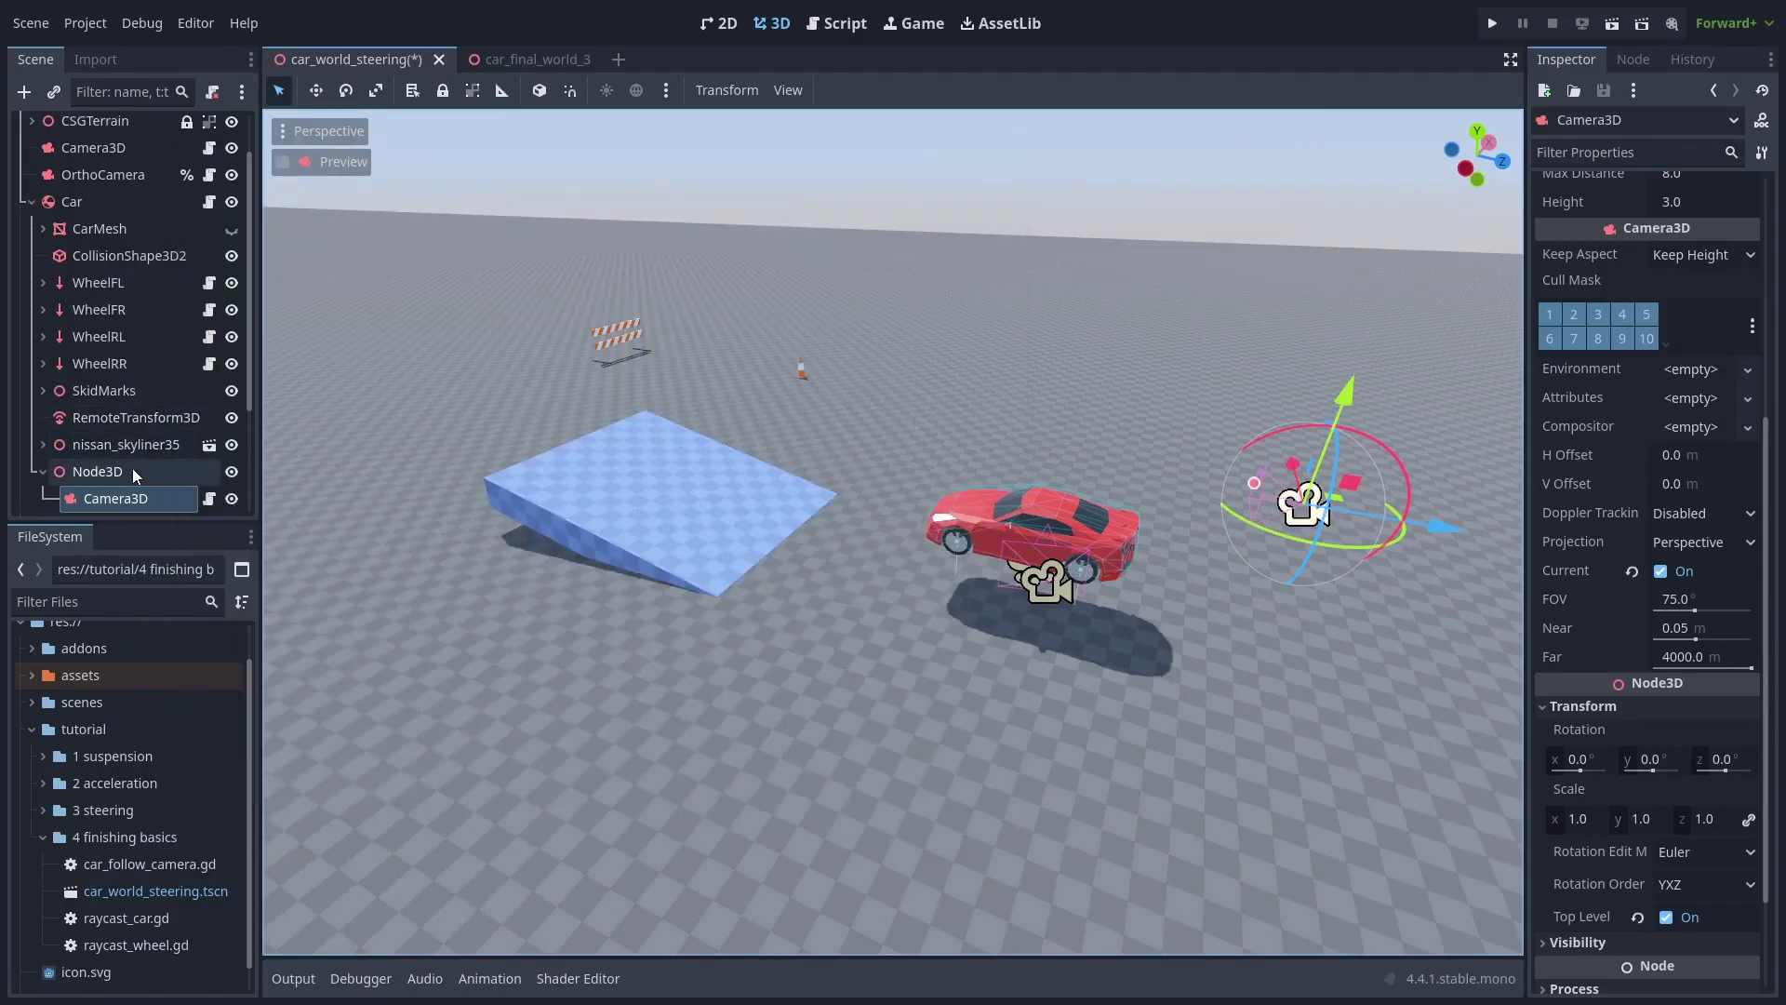
{"action": "type", "text": "Camera"}
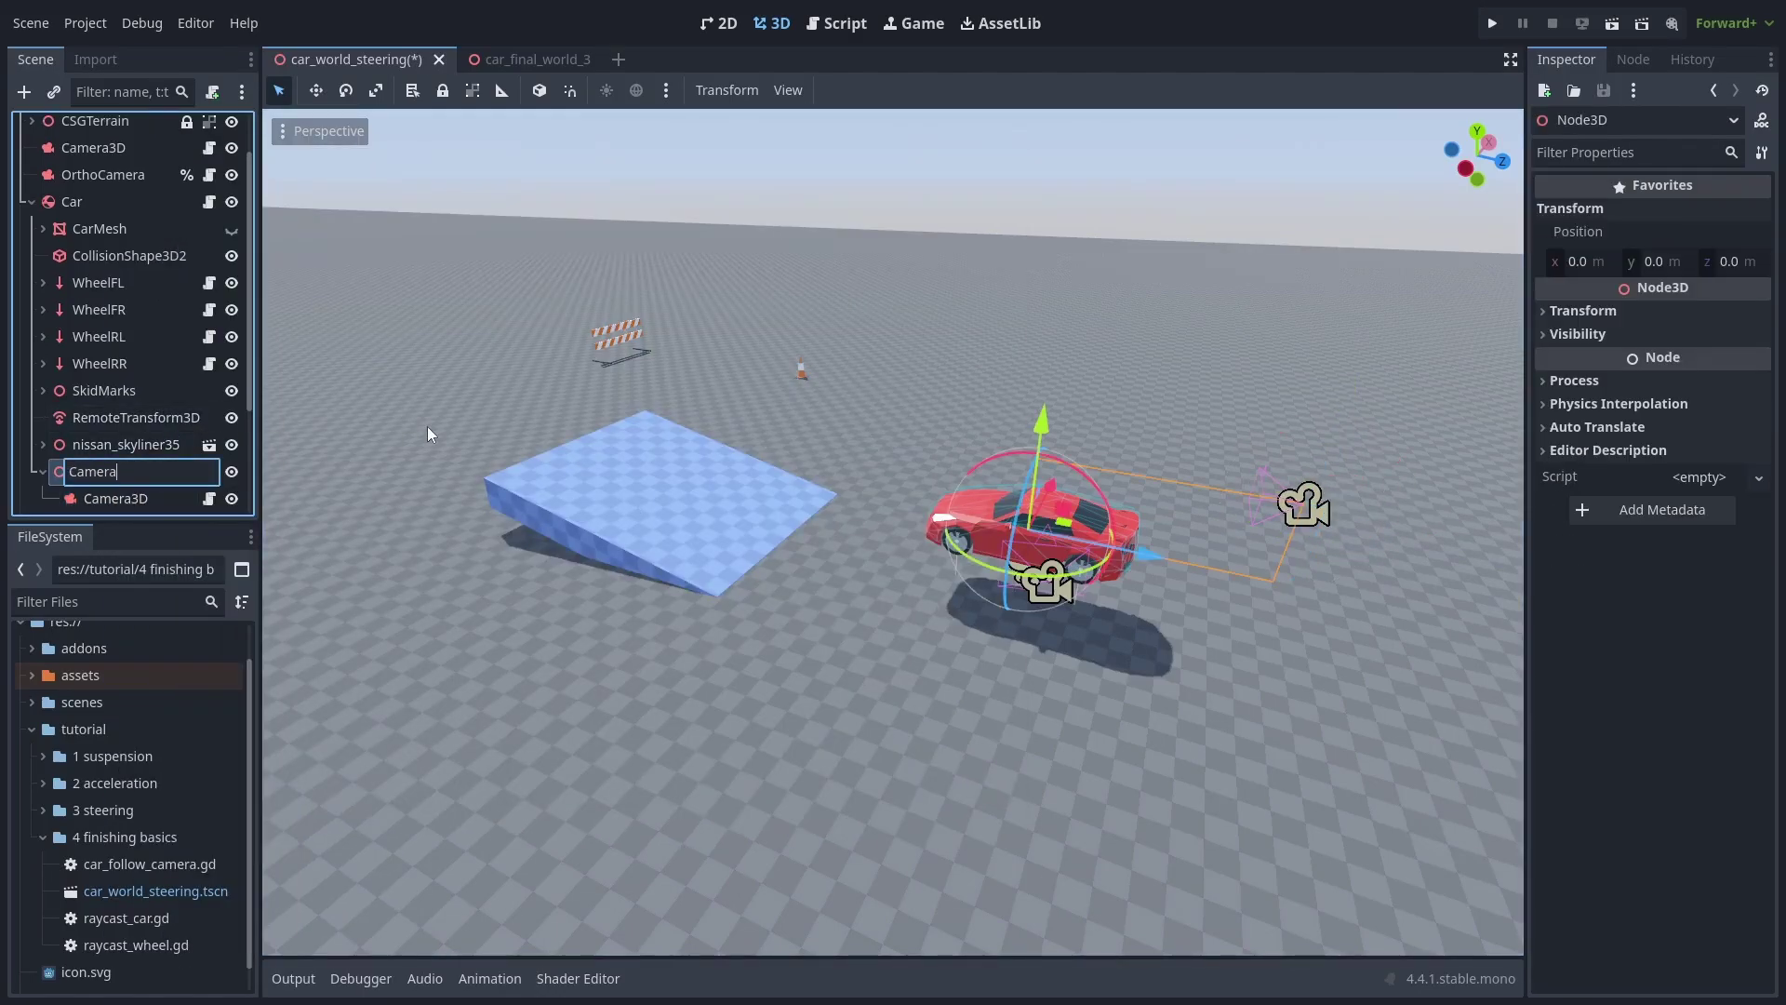
{"action": "type", "text": "Pivot"}
{"action": "key", "text": "Return"}
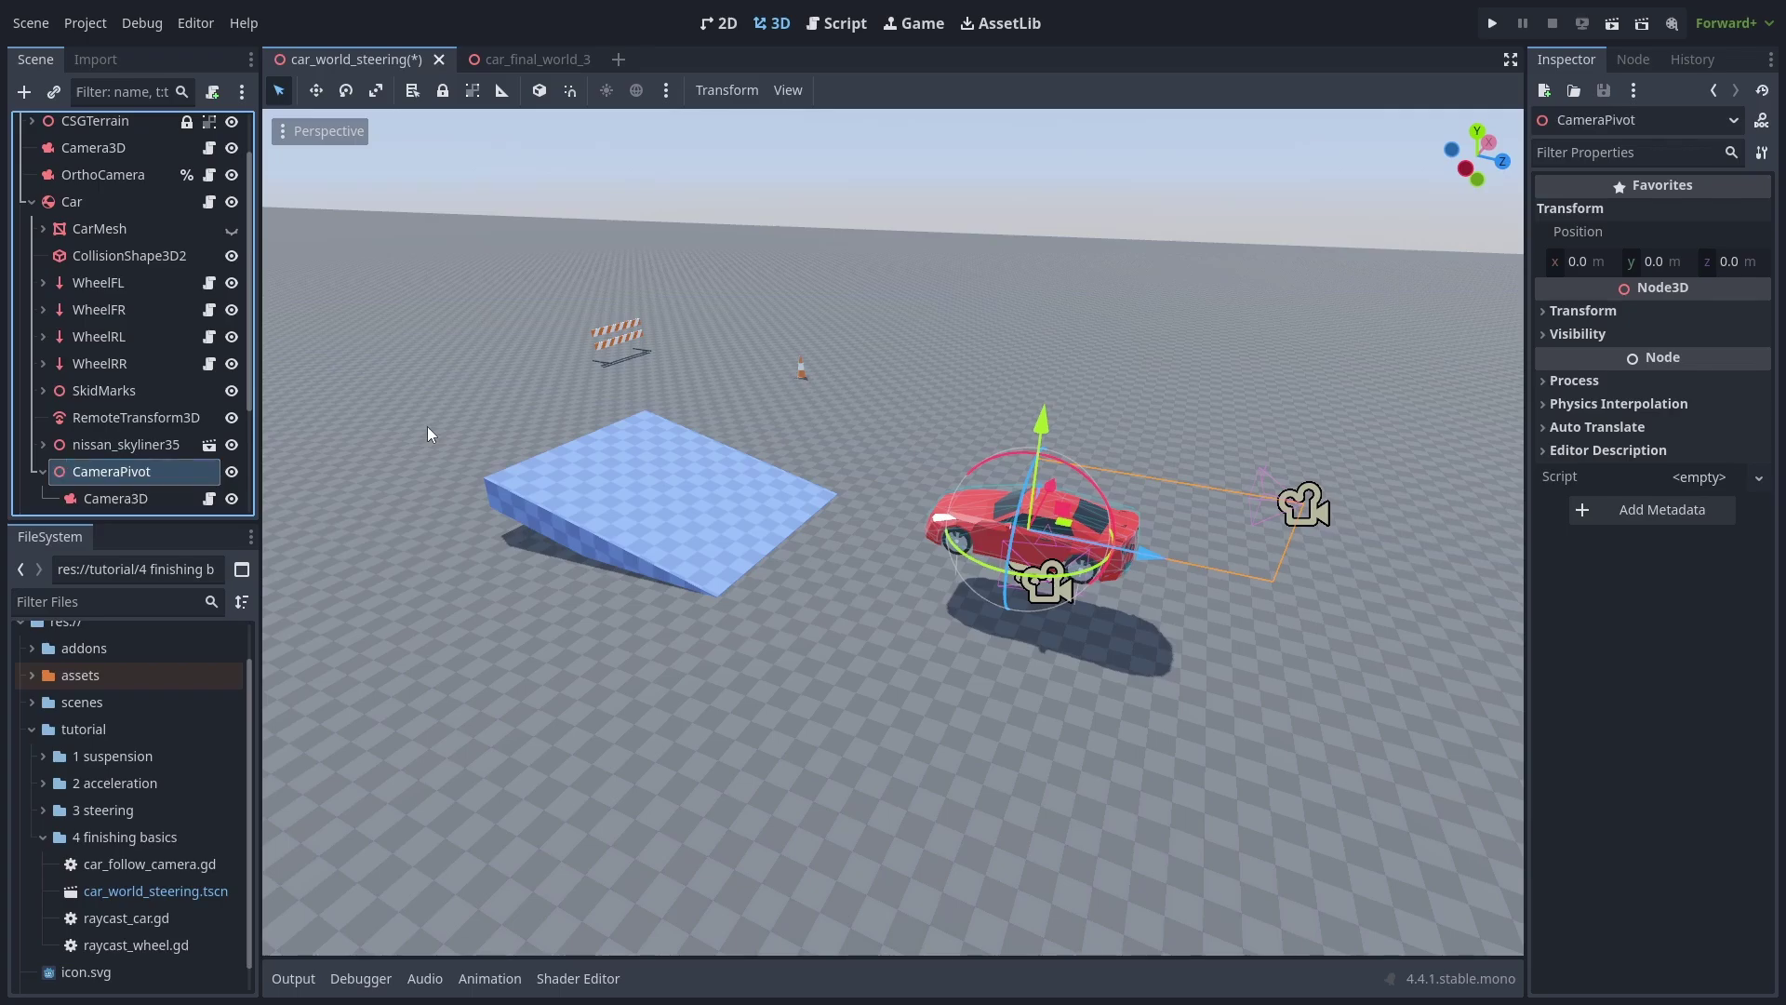
{"action": "left_click", "coordinate": [186, 500]}
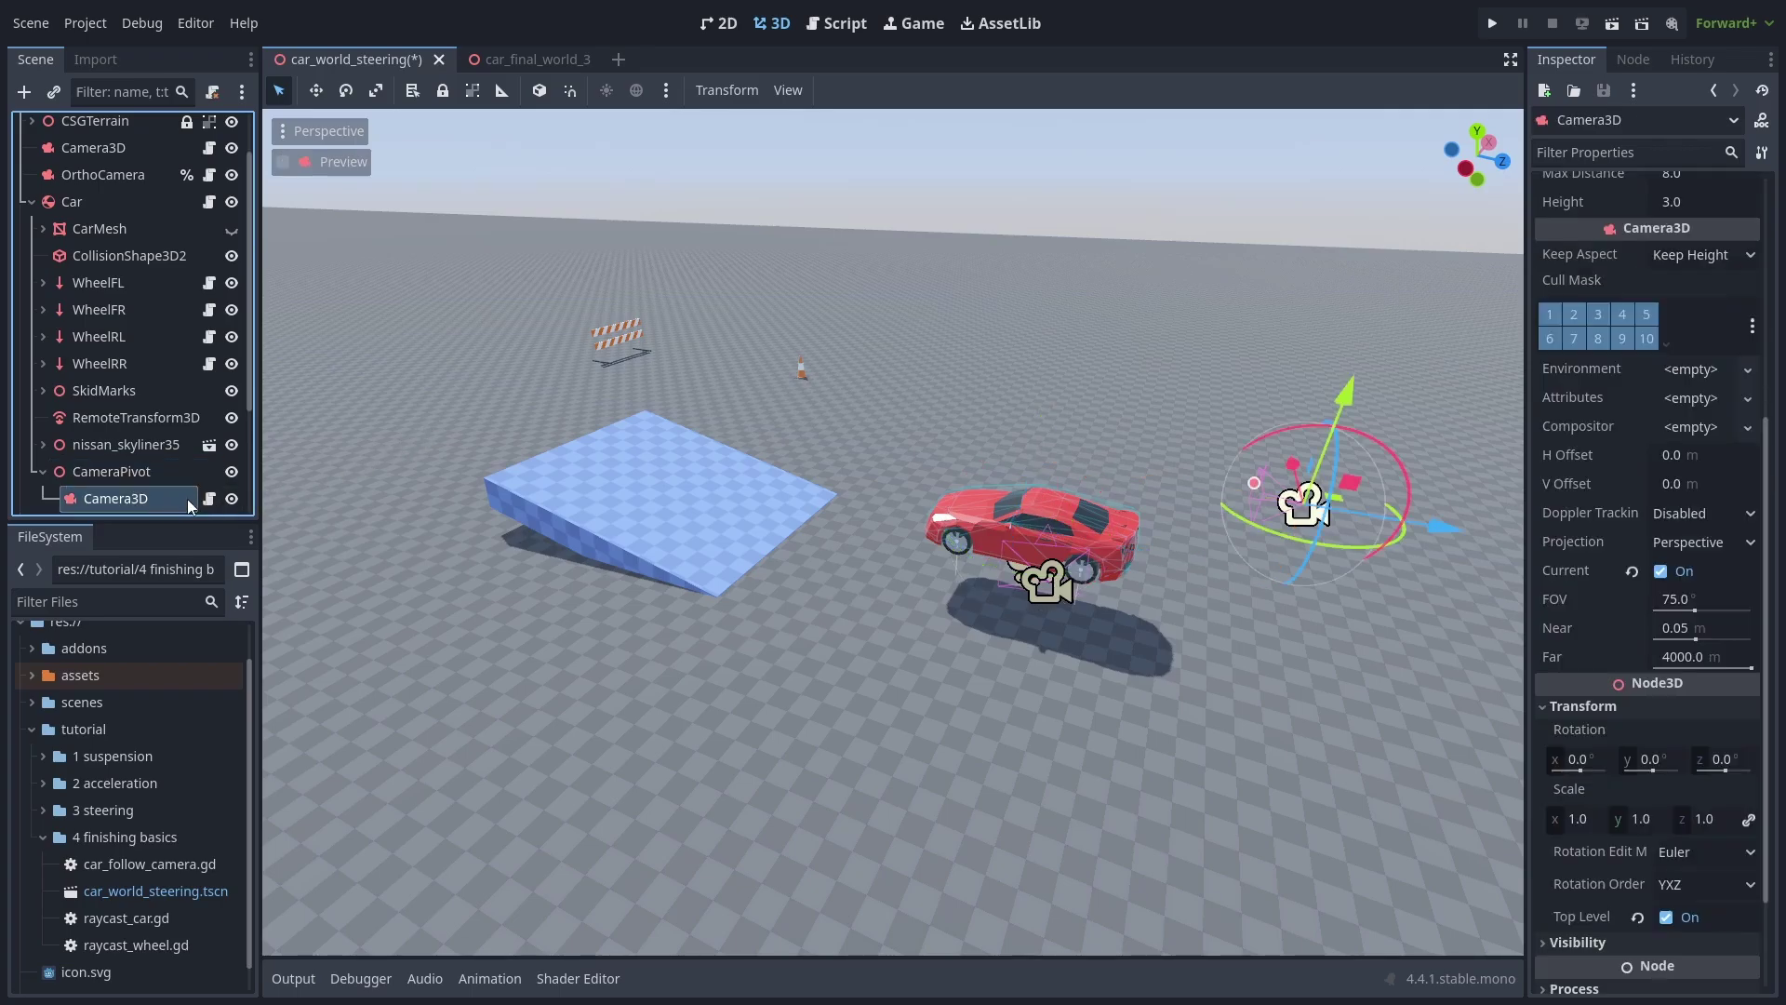
{"action": "left_click", "coordinate": [210, 499]}
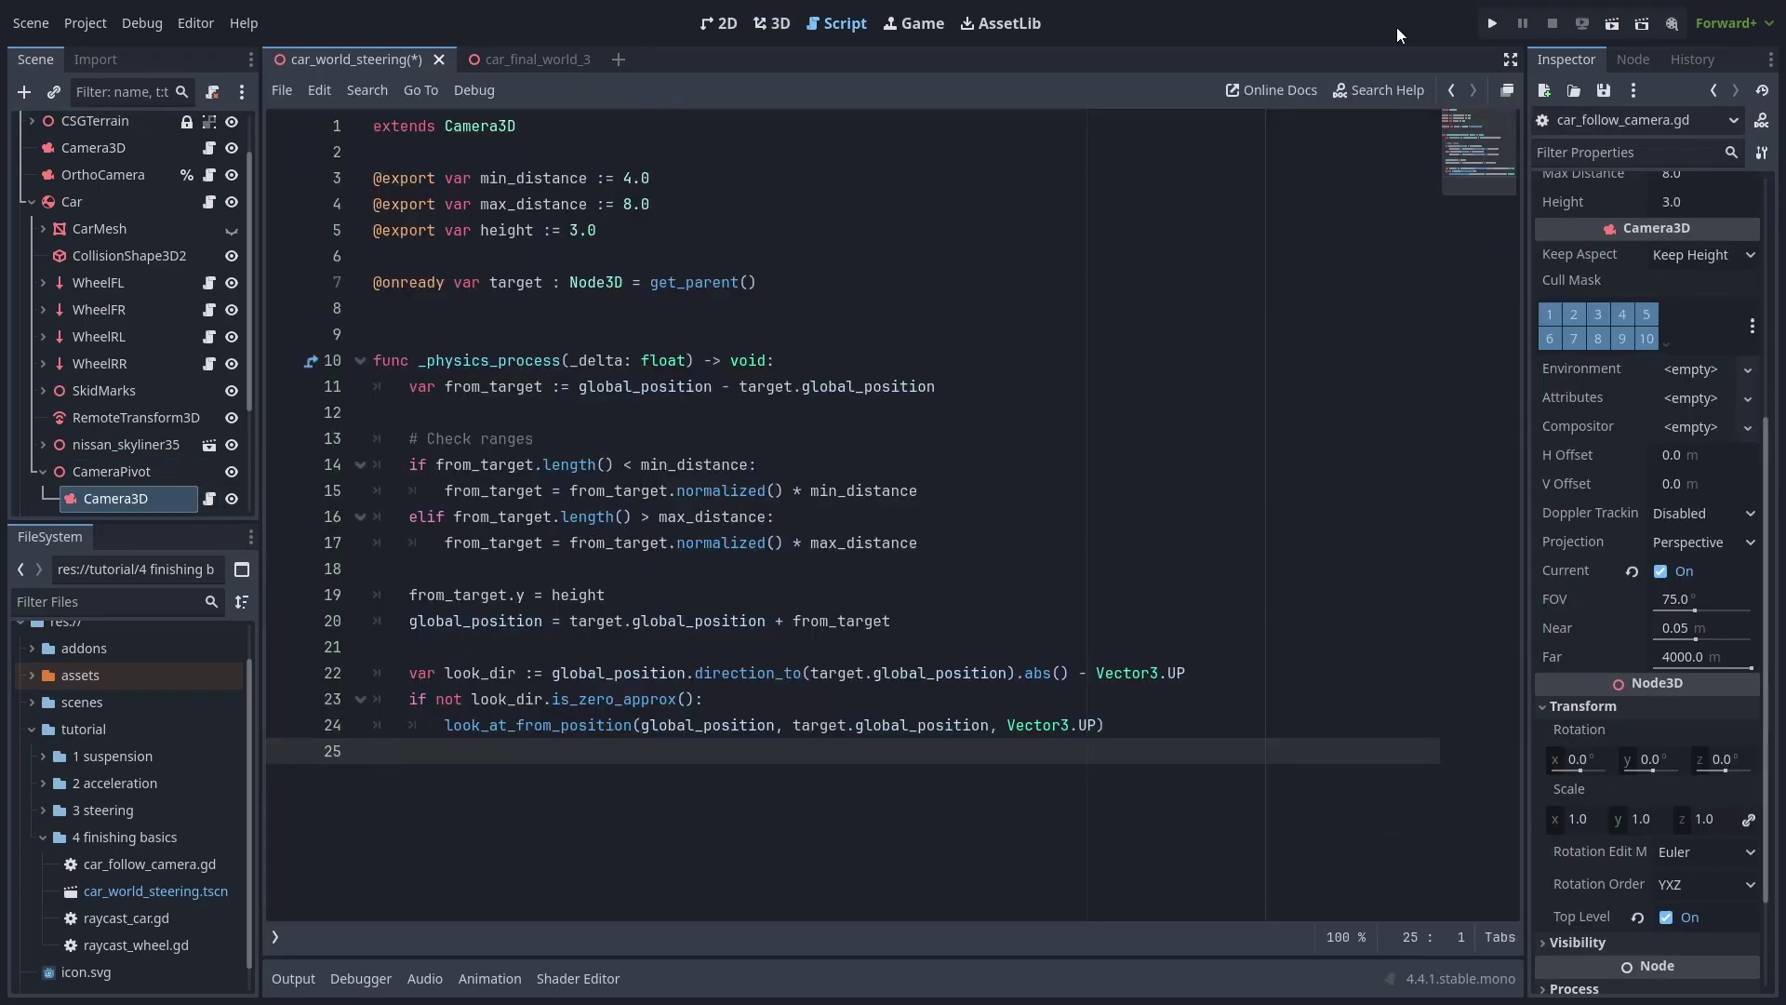
Step: Make target get_parent().get_parent() and add an _input handler checking for InputEventMouseMotion
{"action": "left_click", "coordinate": [877, 279]}
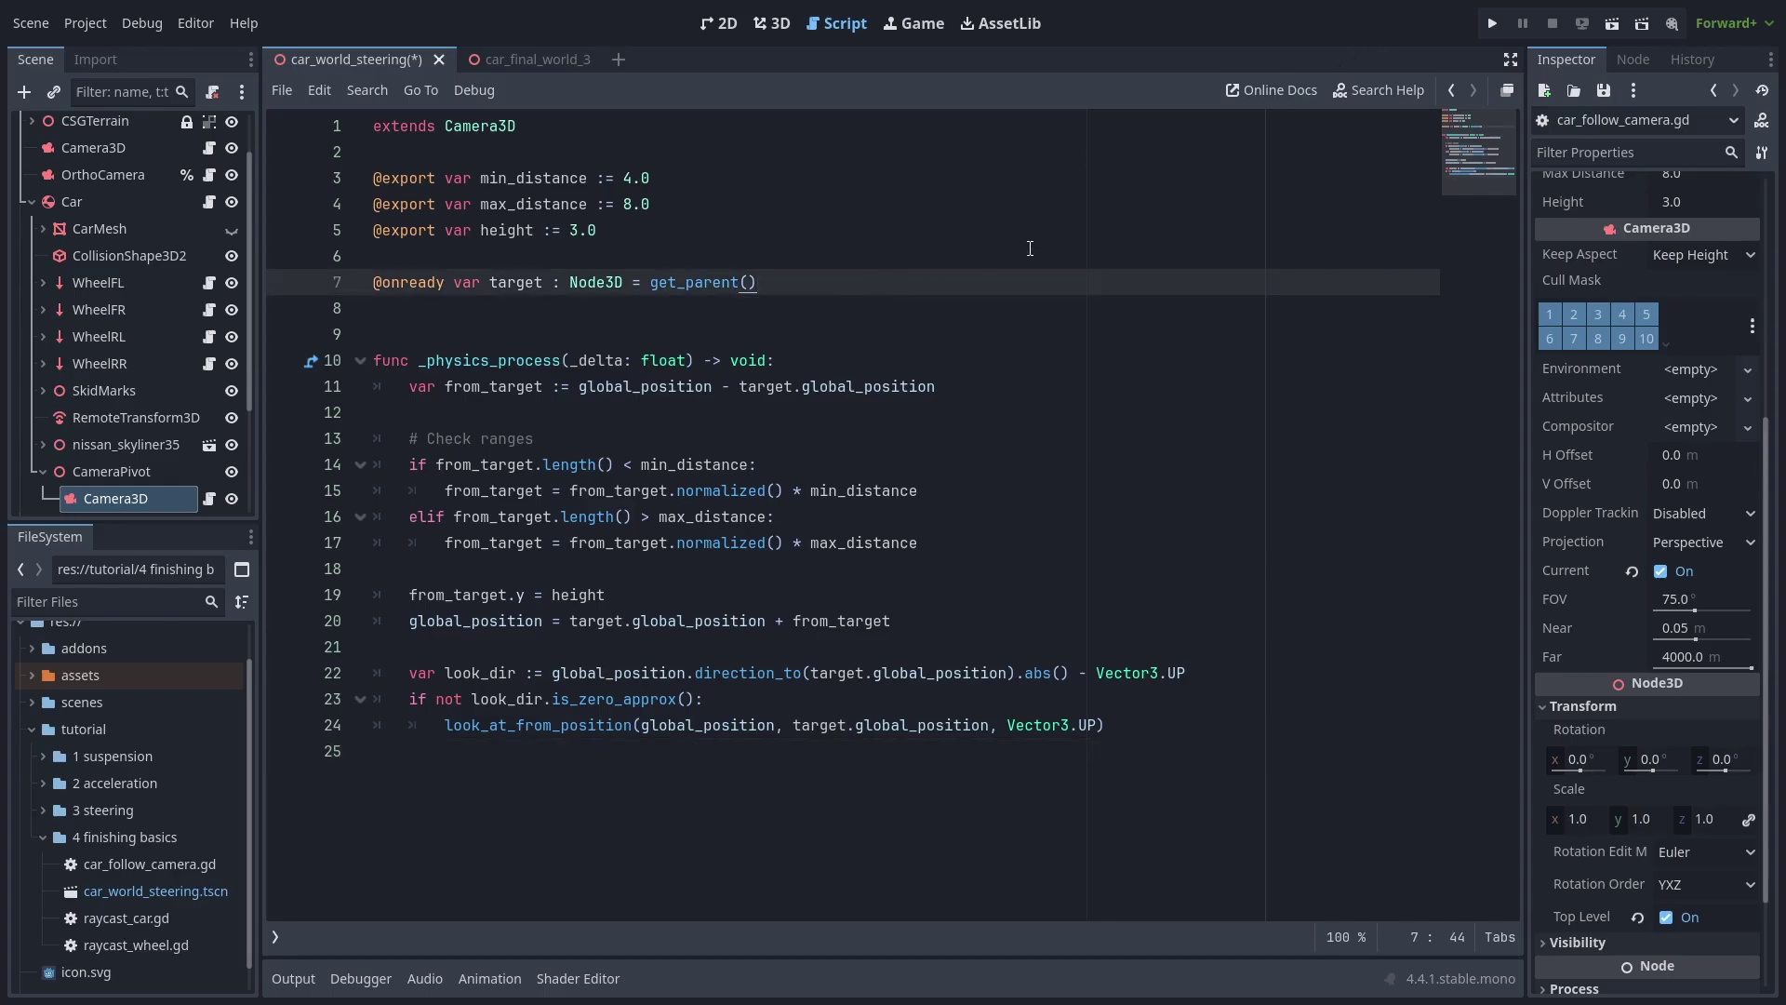
{"action": "type", "text": ".get_parent()"}
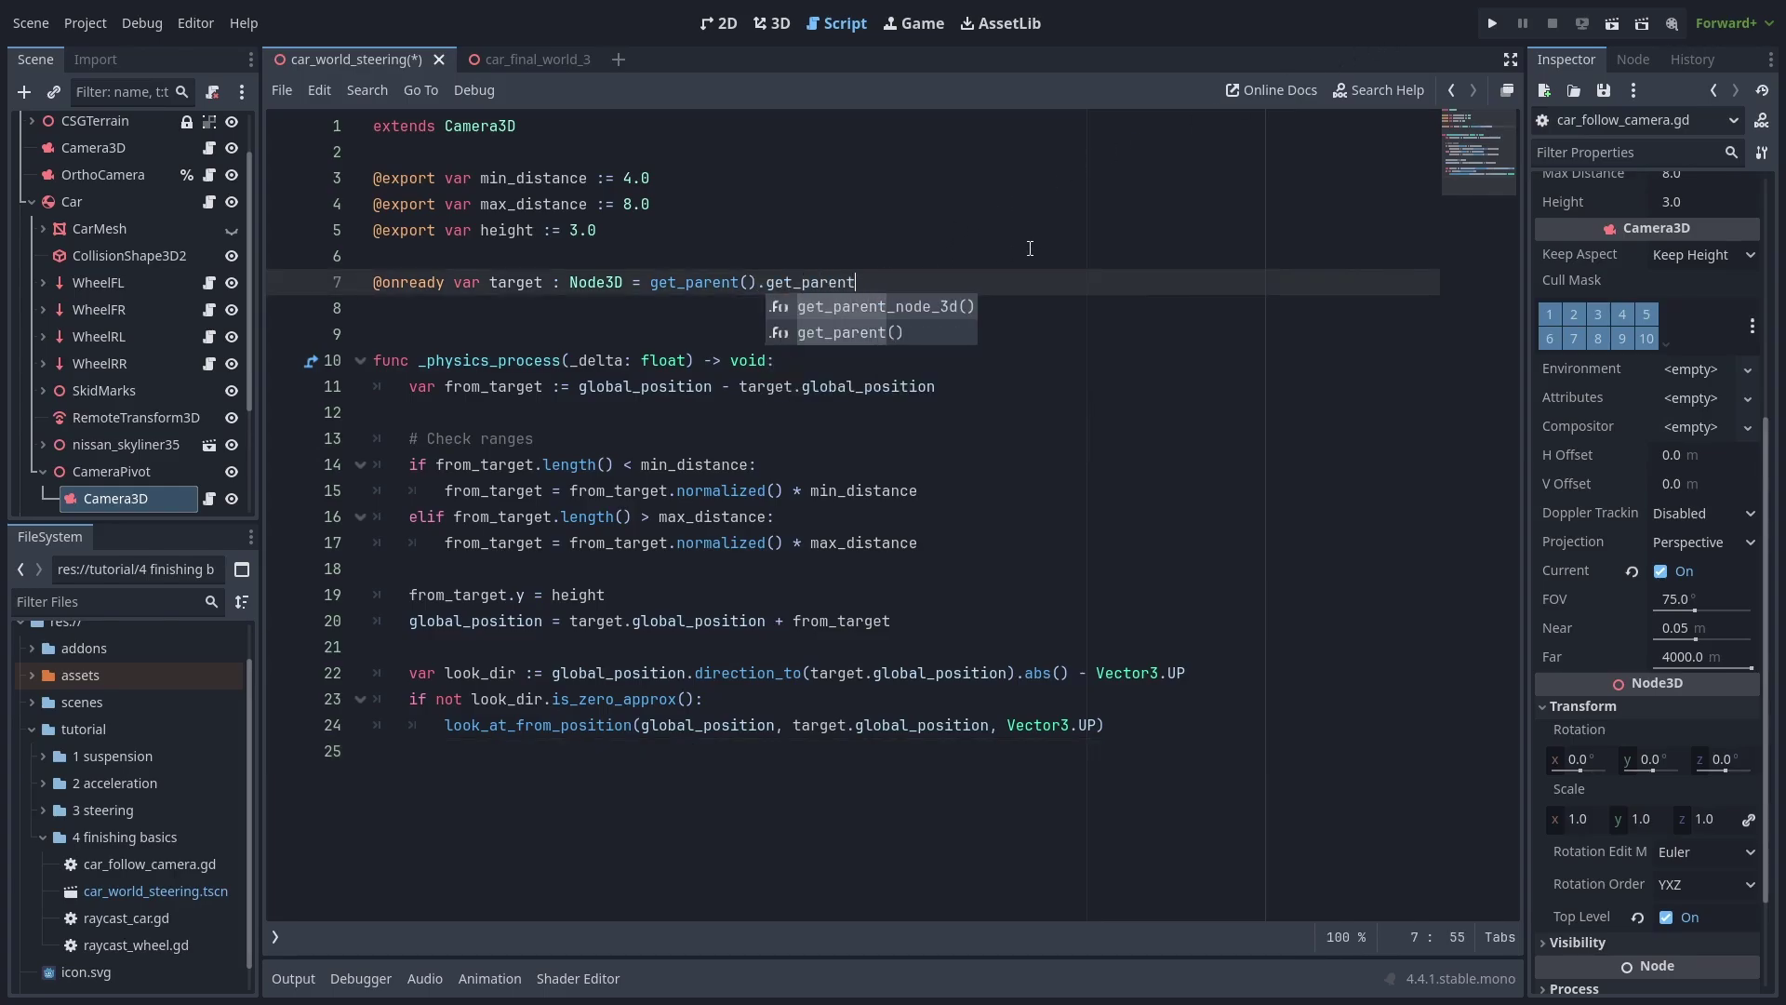
{"action": "key", "text": "Return"}
{"action": "key", "text": "Return"}
{"action": "key", "text": "Return"}
{"action": "type", "text": "func _input(event: InputEvent) -> void:"}
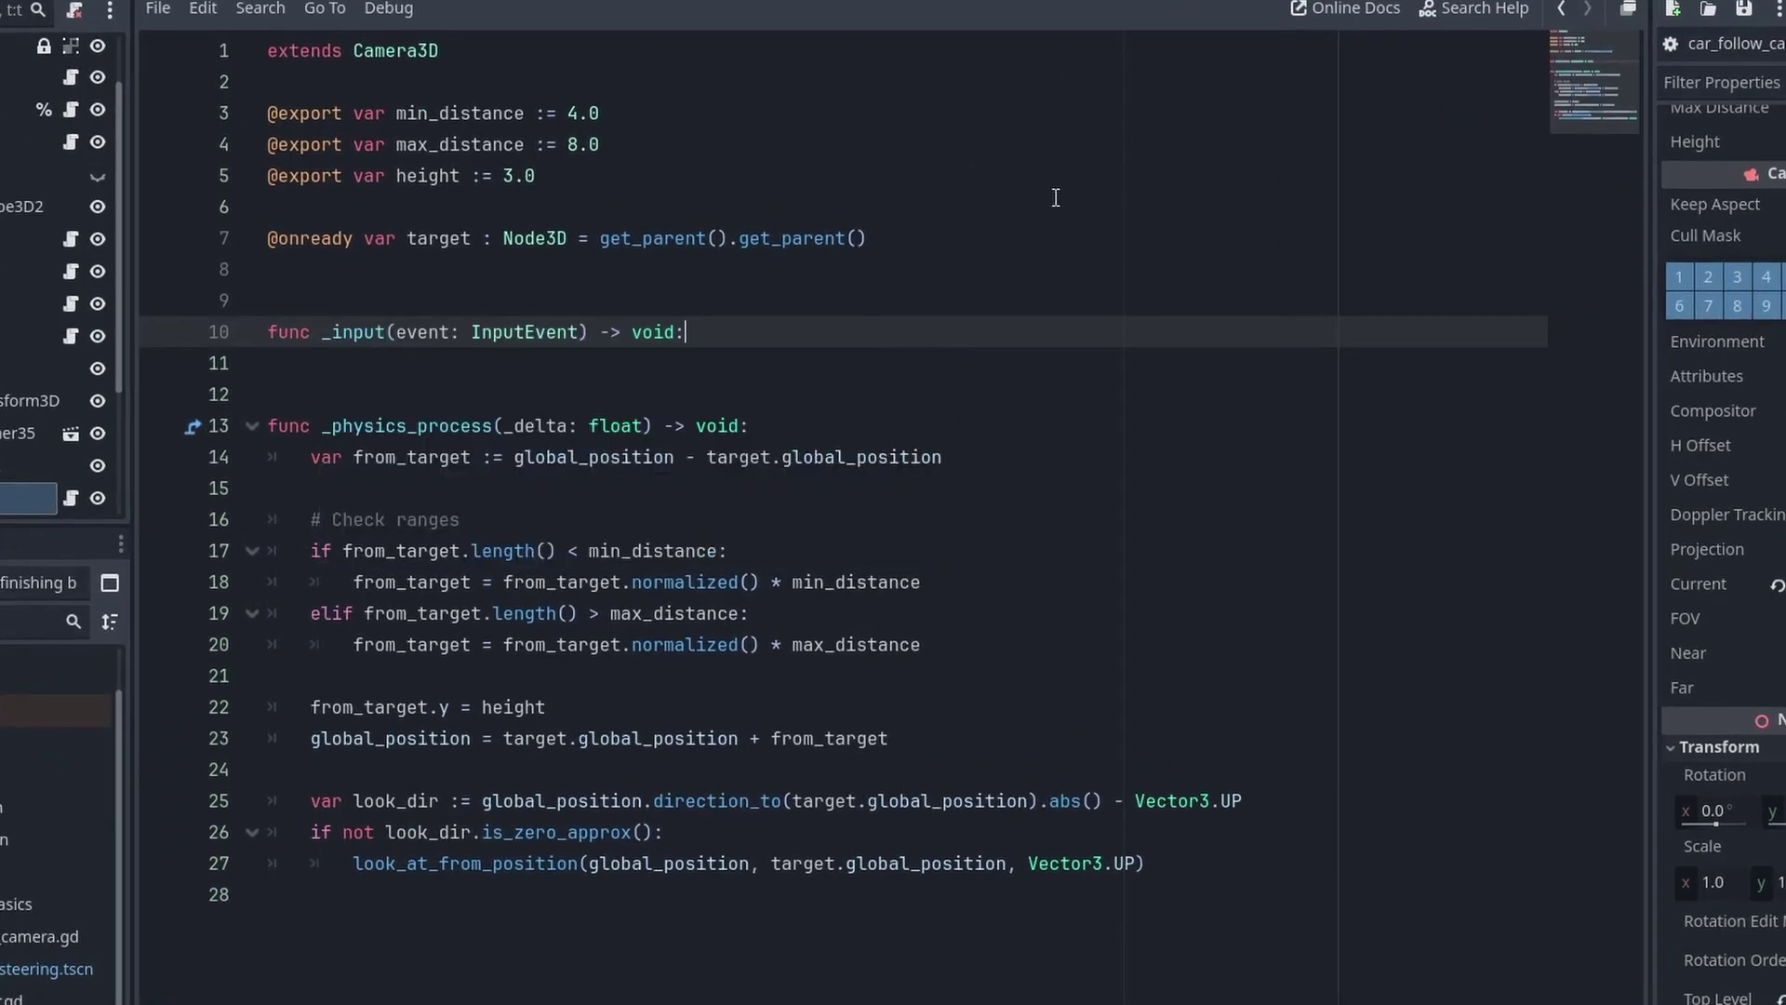
{"action": "key", "text": "Return"}
{"action": "type", "text": "if event is Inpu"}
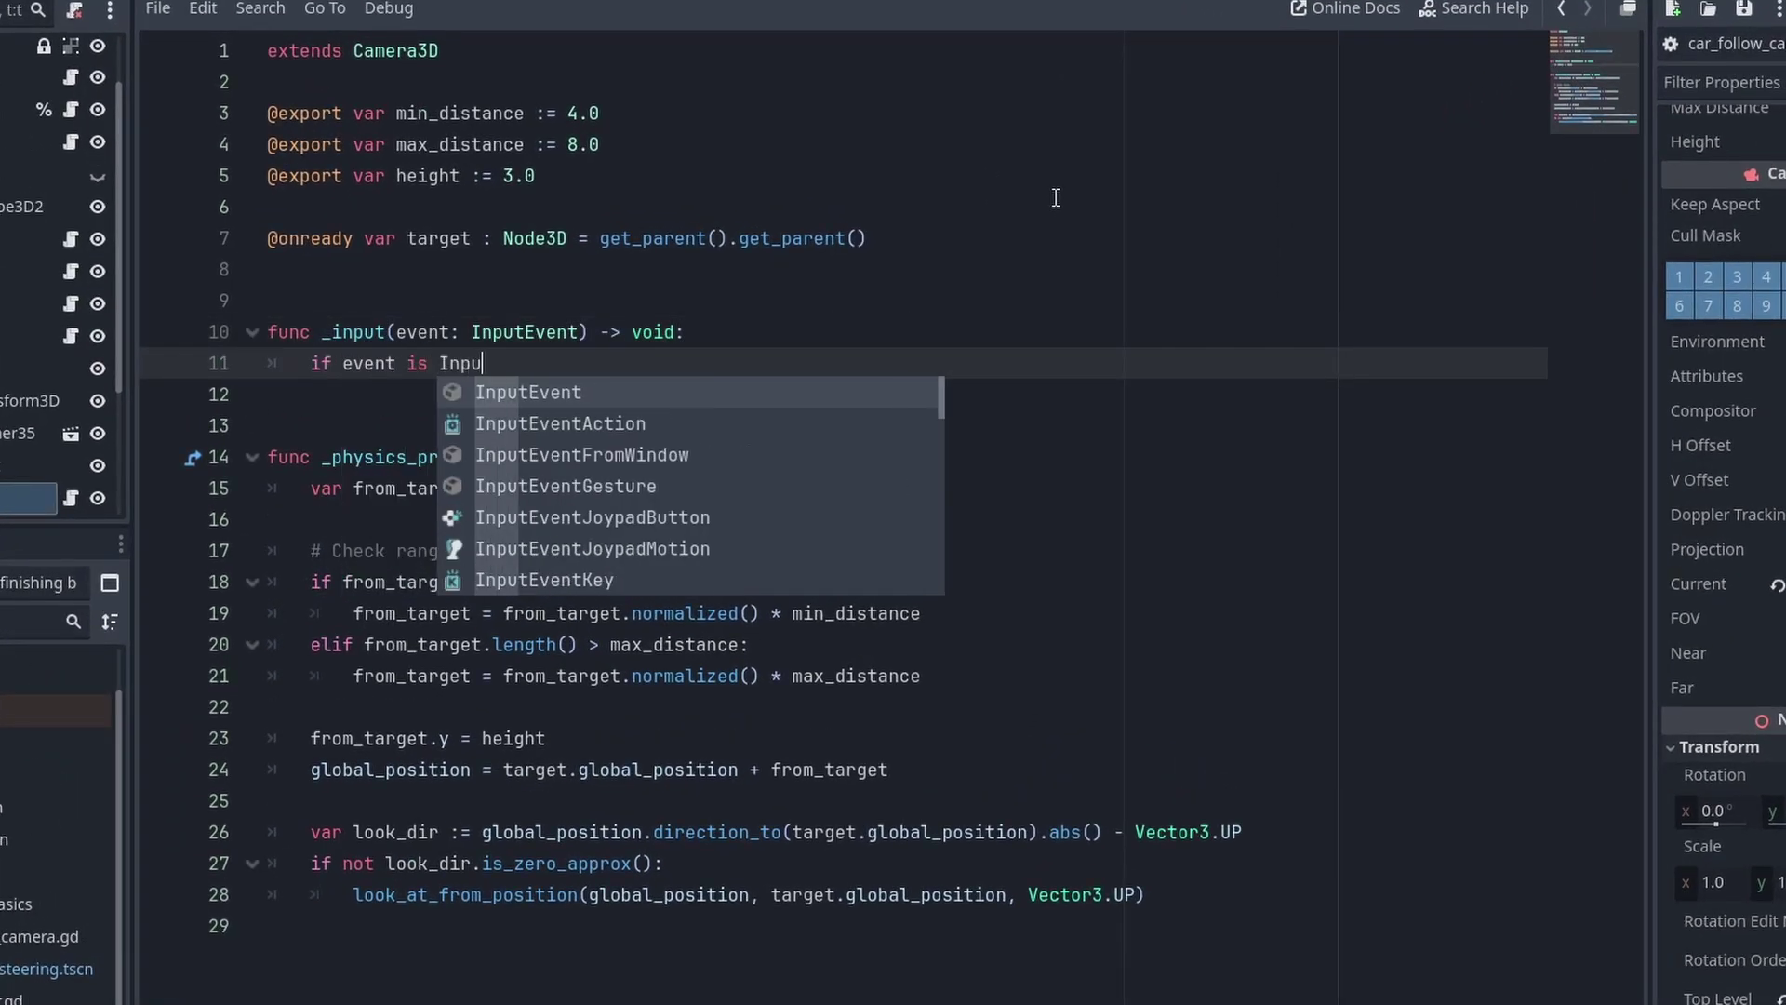
{"action": "type", "text": "tEventMouseMotion:"}
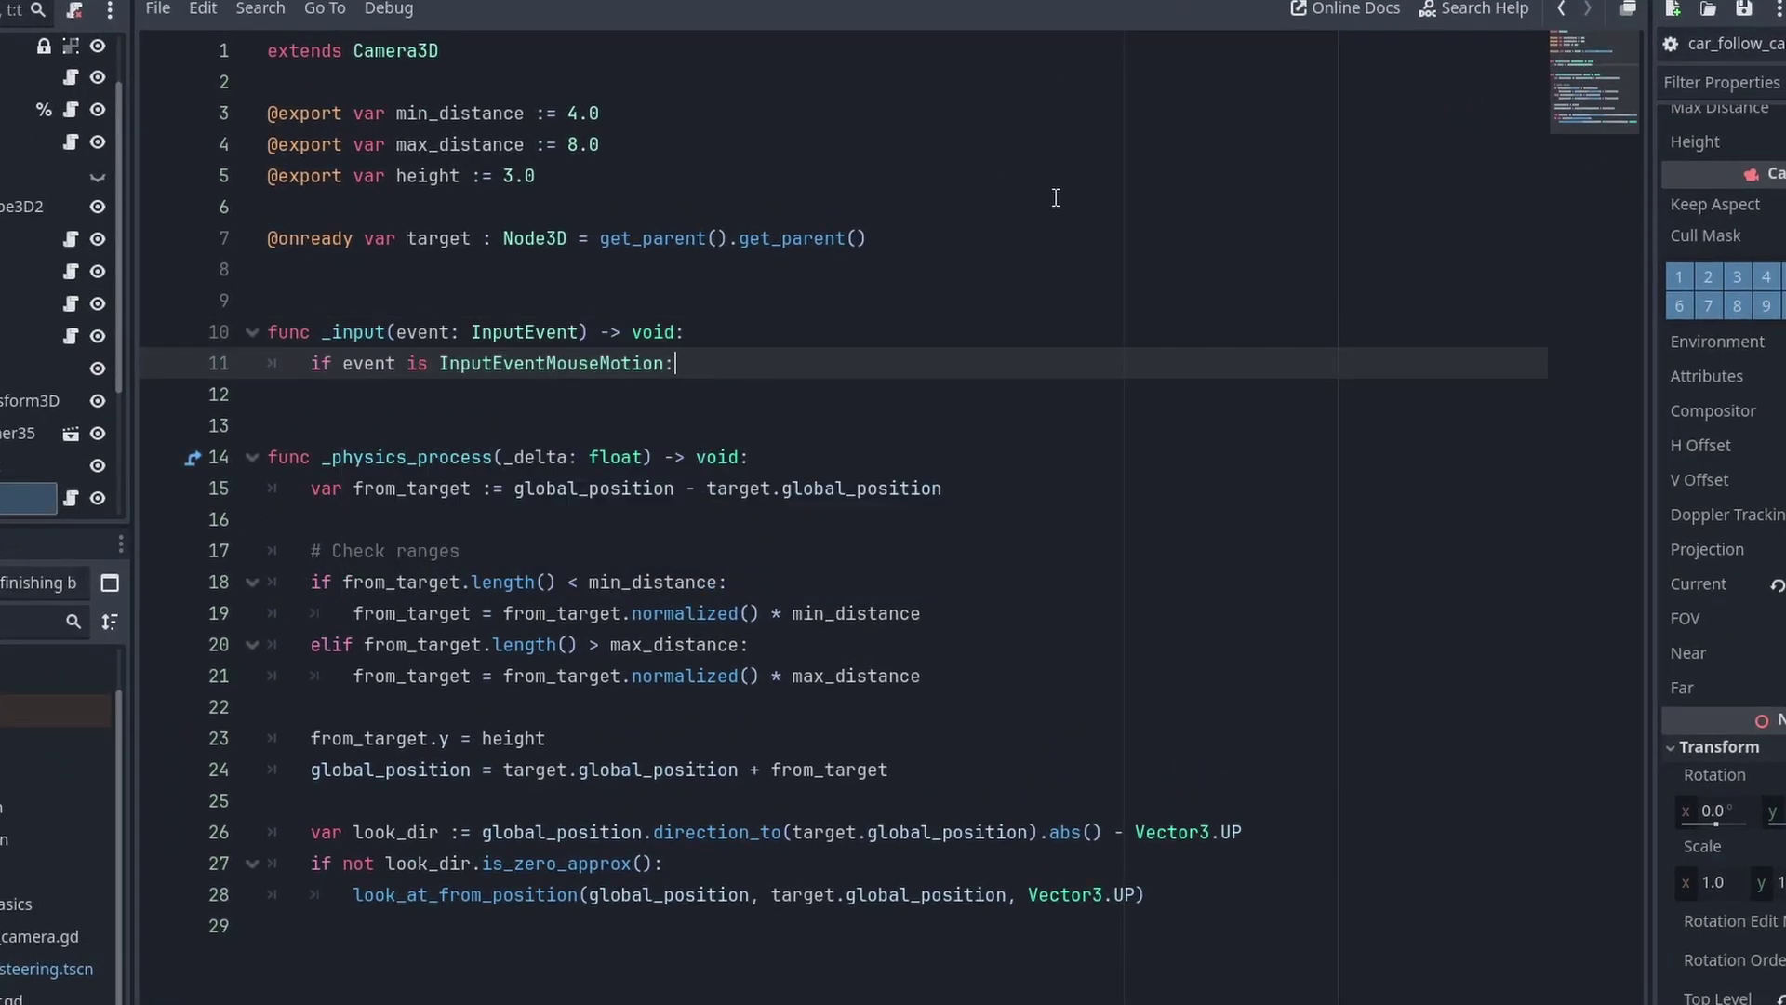
{"action": "key", "text": "Return"}
Step: Rotate the pivot with get_parent().rotate_y(-event.relative…), toggling top_level false before and true after
{"action": "type", "text": "top_level = fal"}
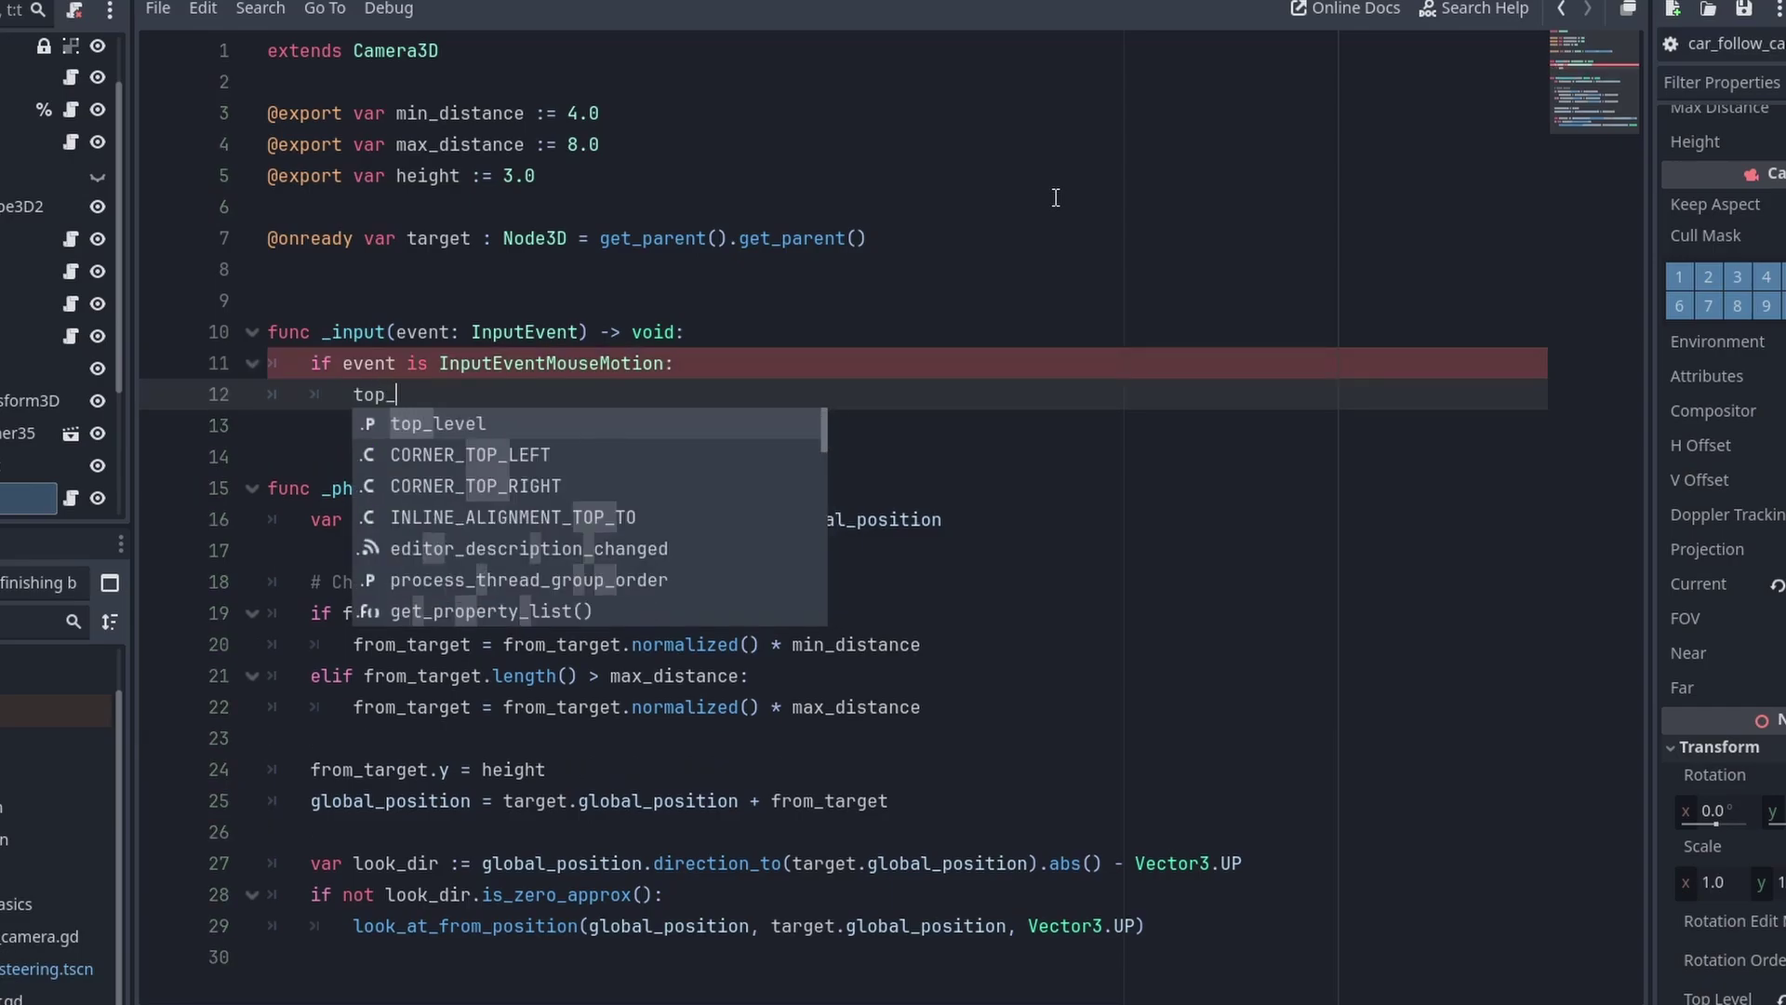
{"action": "key", "text": "Return"}
{"action": "key", "text": "Return"}
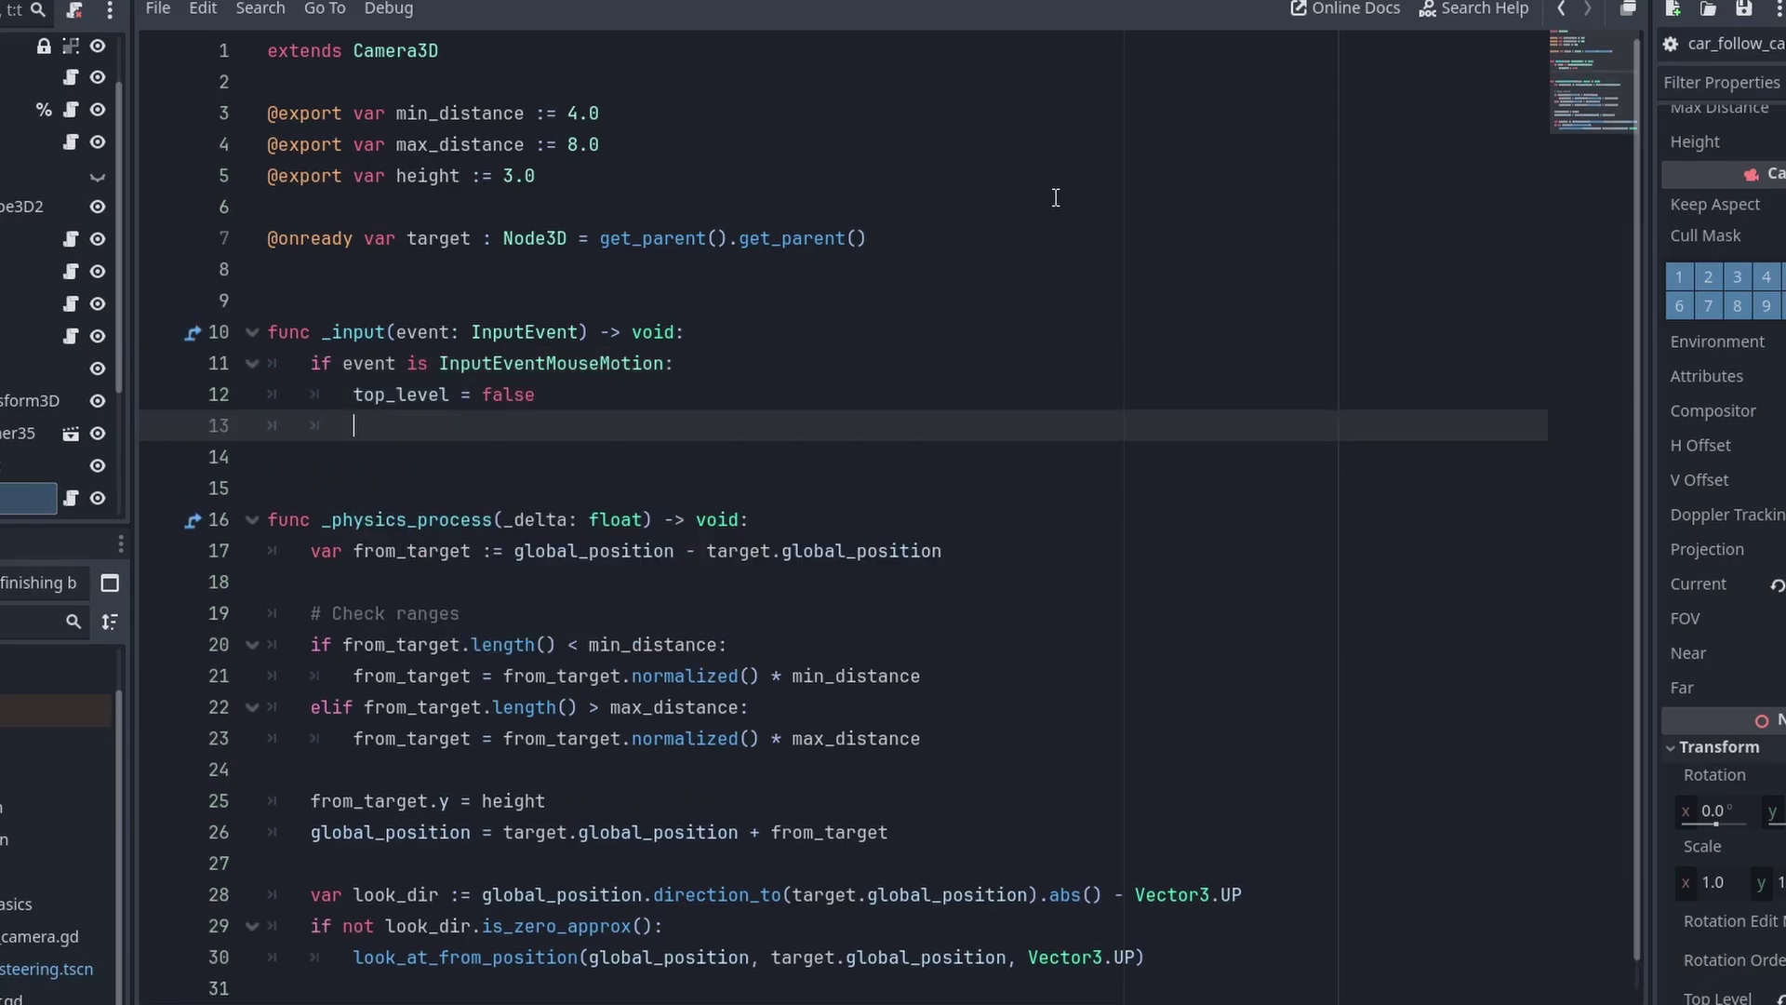
{"action": "type", "text": "get"}
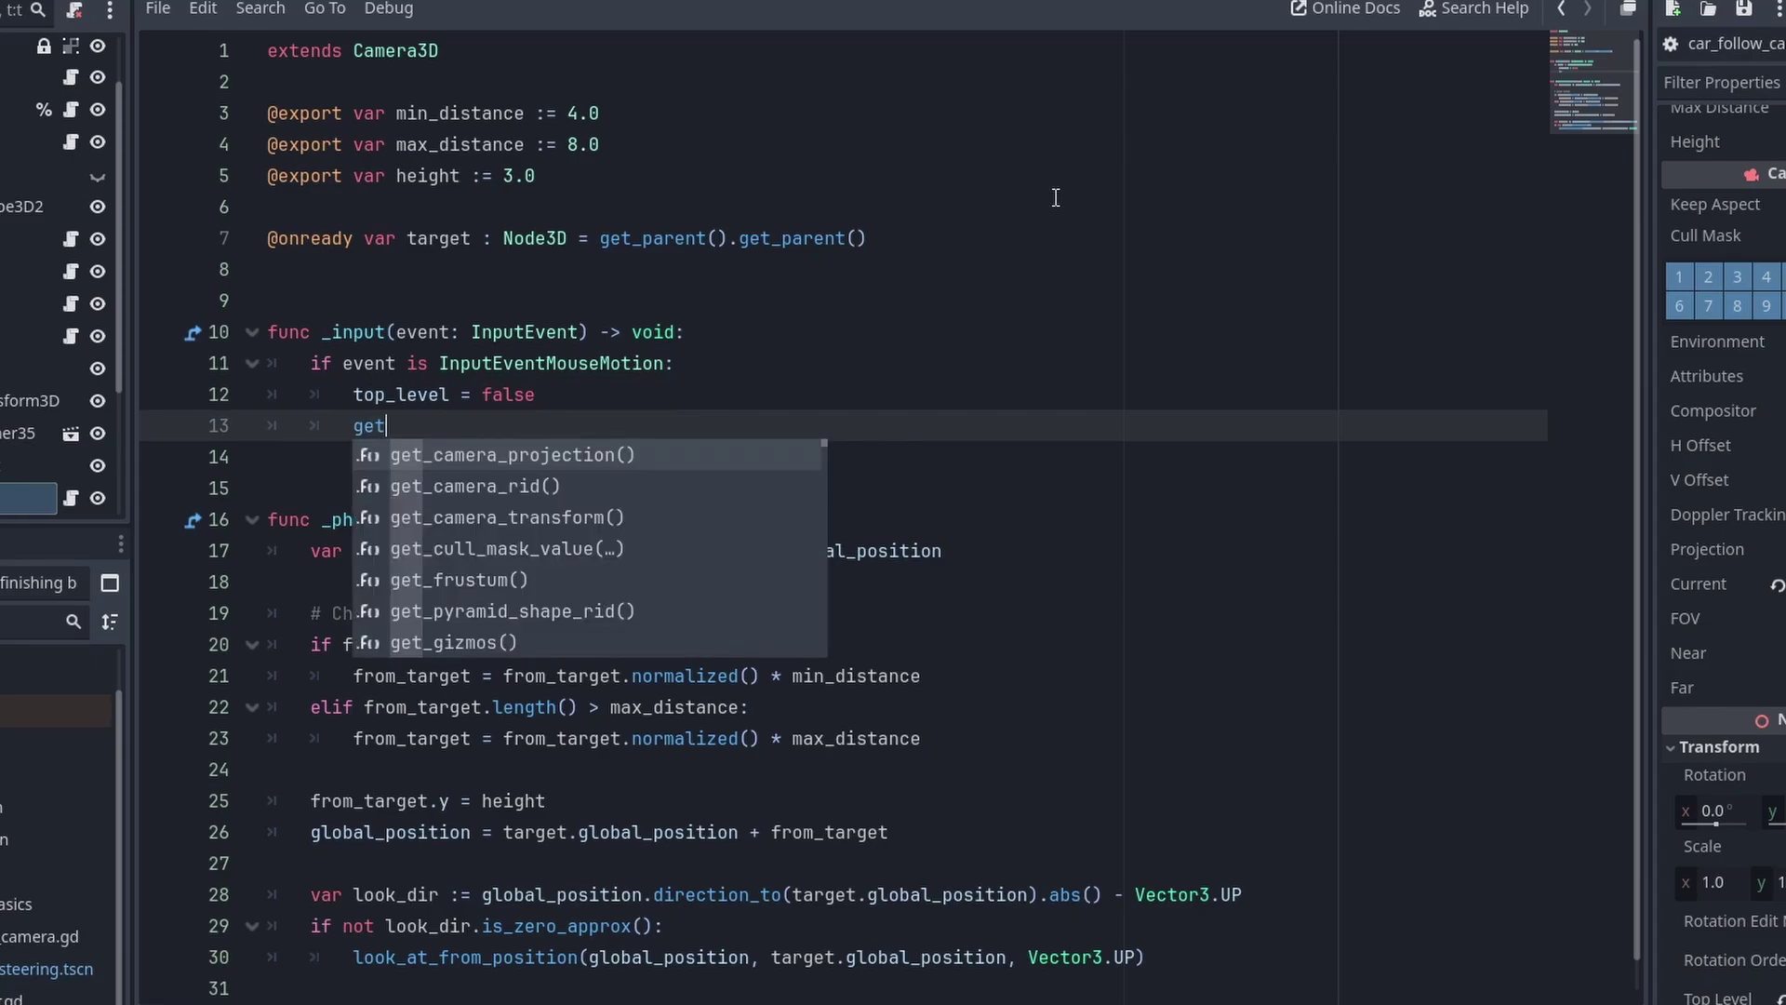
{"action": "type", "text": "_parent().rotate_y"}
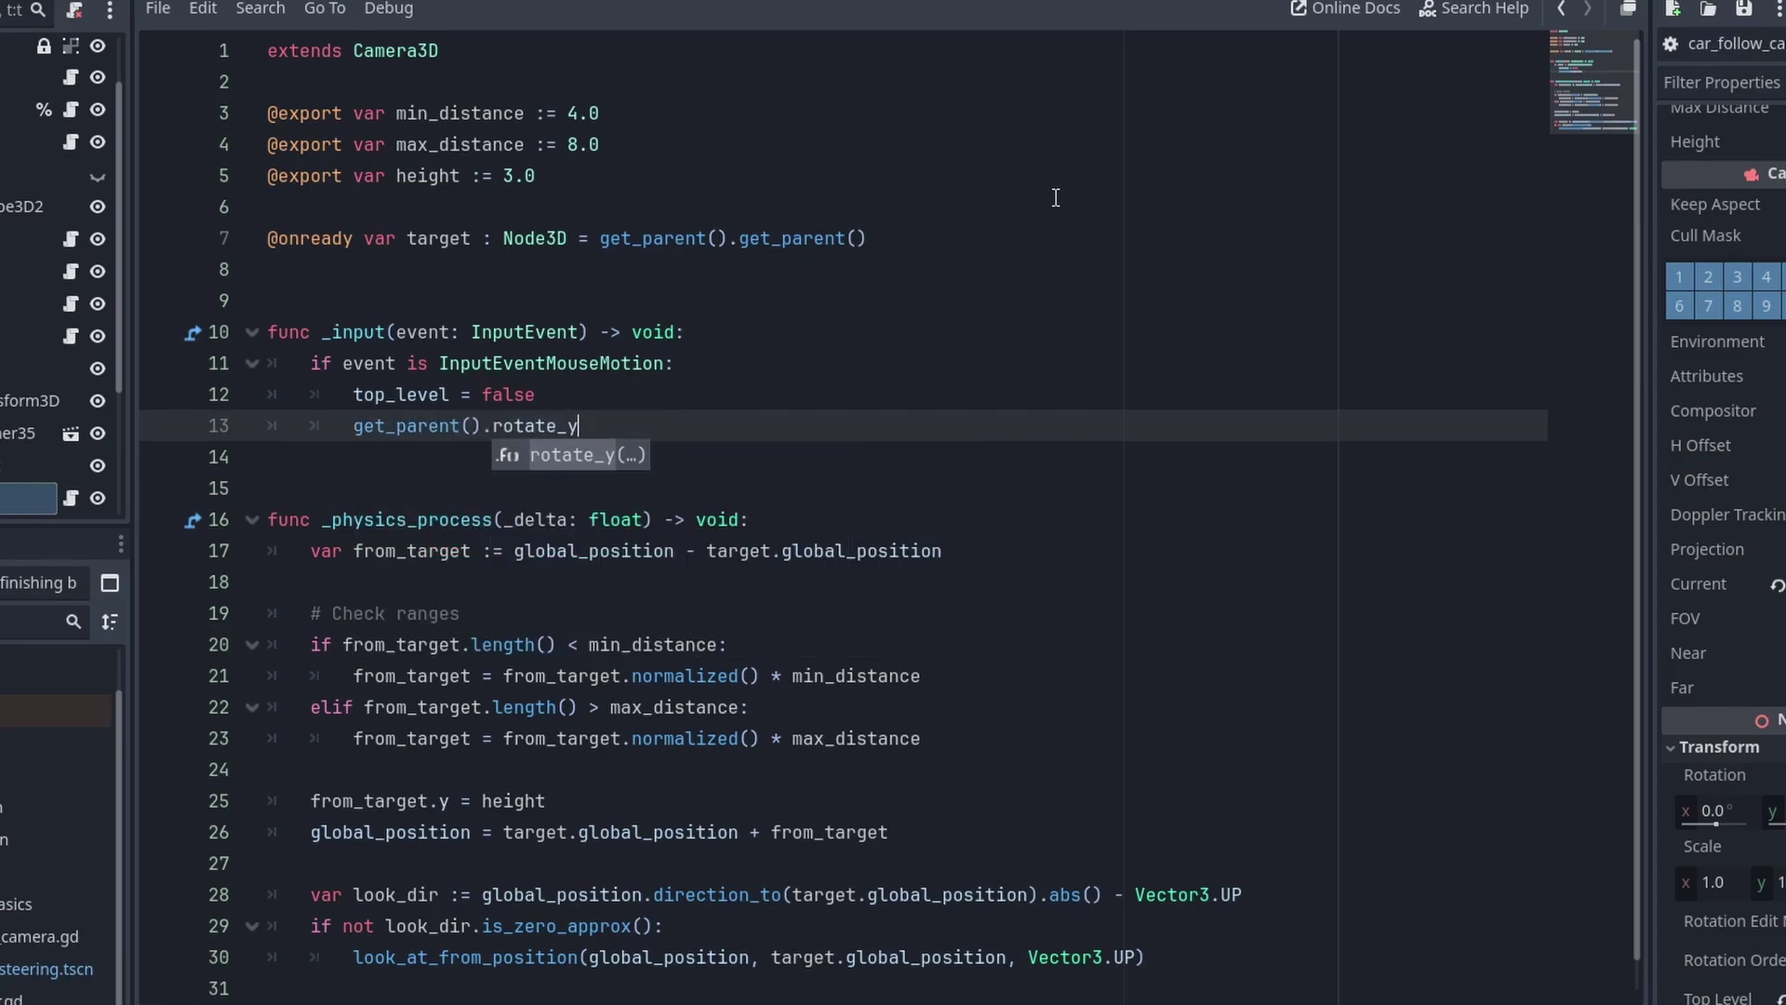
{"action": "key", "text": "Return"}
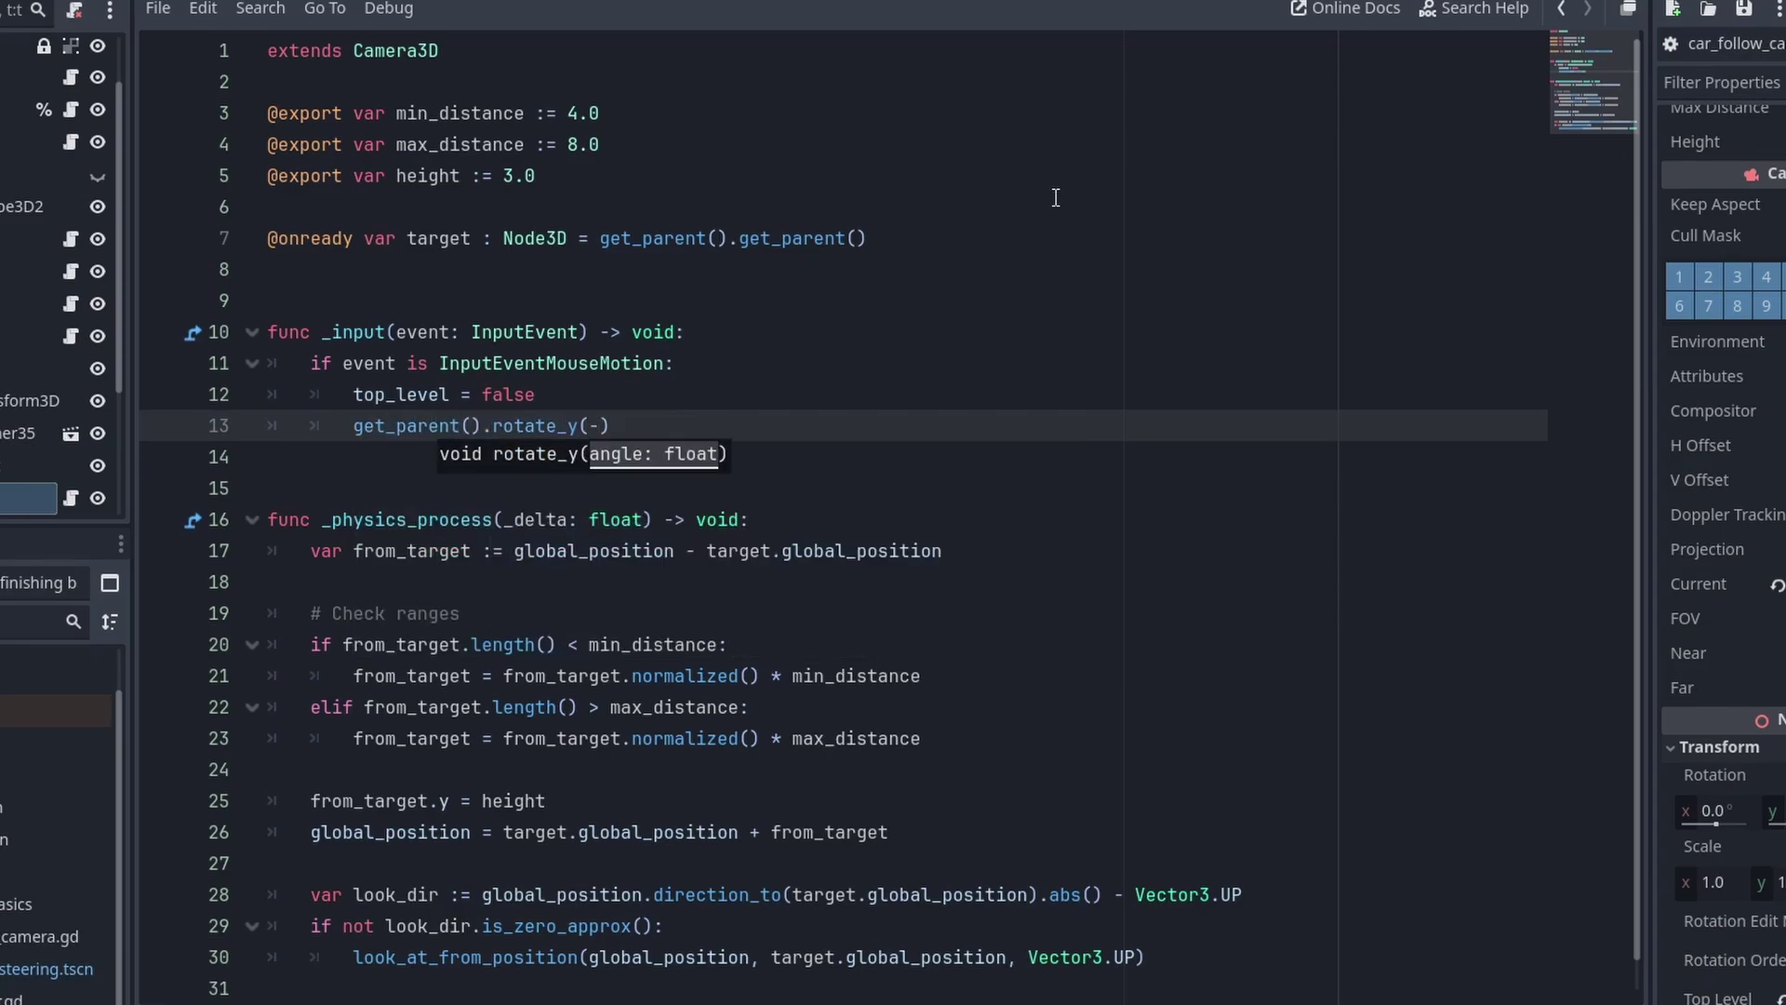
{"action": "type", "text": "-event.relative.x * 0.0"}
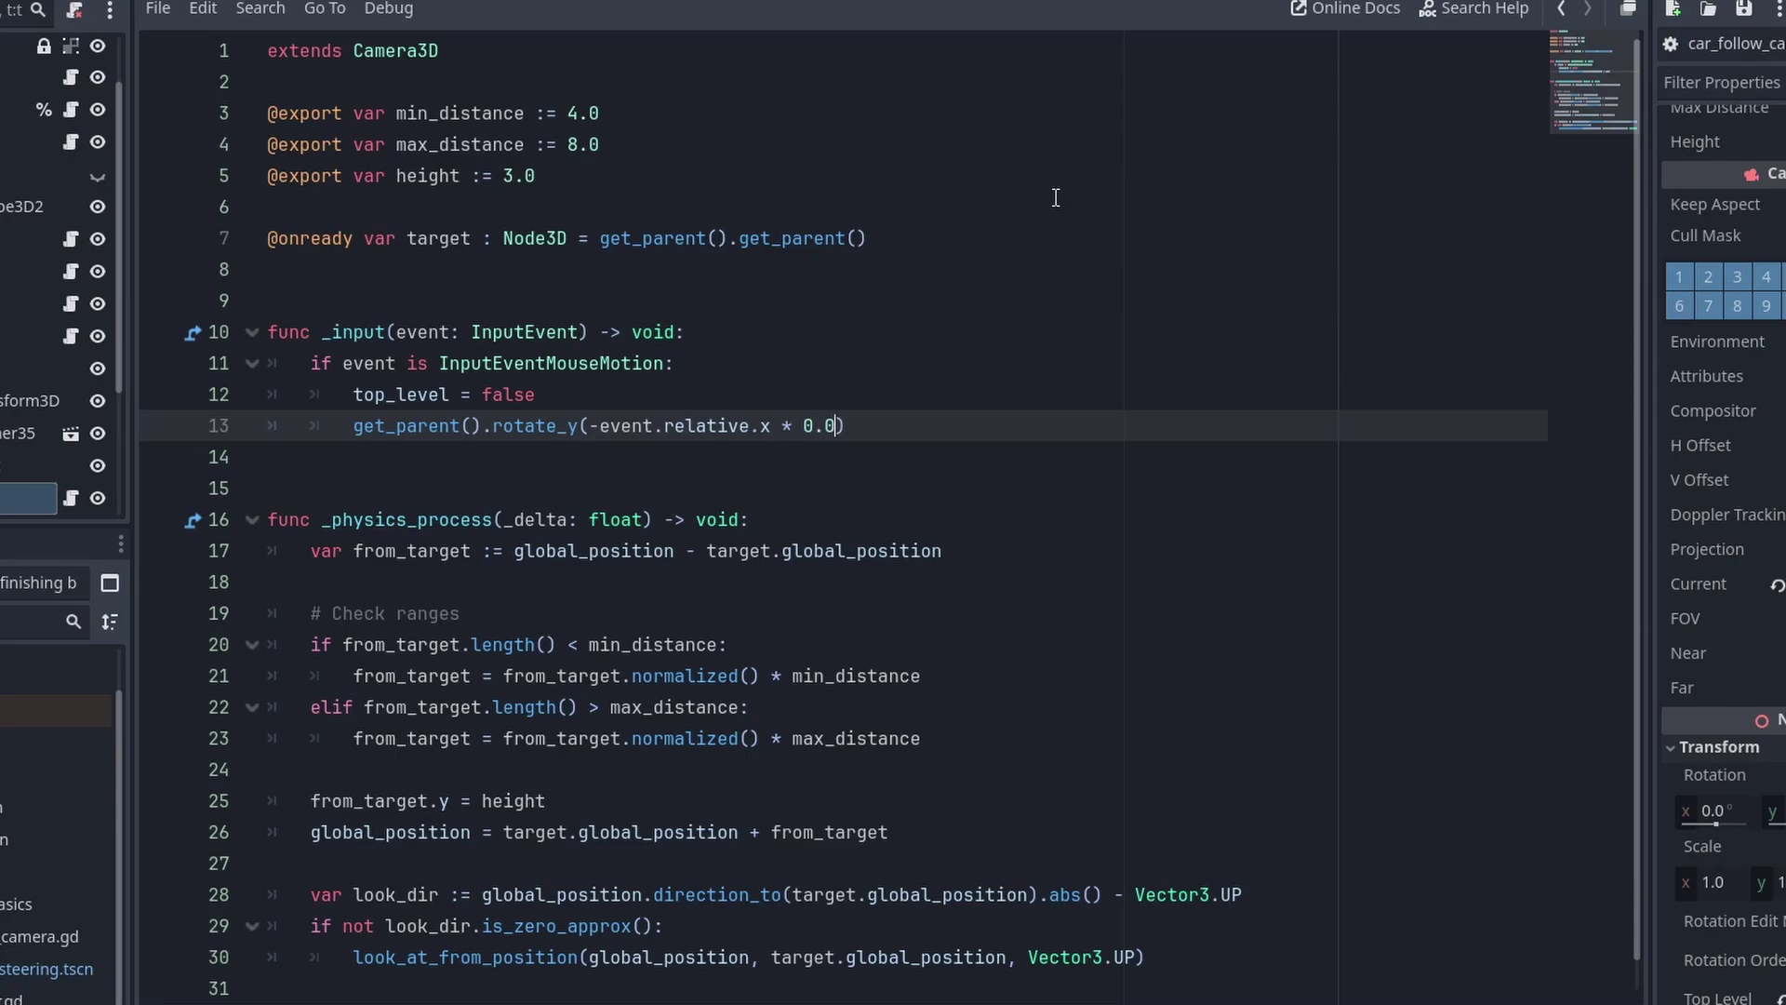
{"action": "key", "text": "Return"}
{"action": "type", "text": "top_level = f"}
{"action": "key", "text": "BackSpace"}
{"action": "type", "text": "true"}
Step: Export camera_sensibility := 0.001 and use it in place of the hard-coded 0.001 factor
{"action": "key", "text": "Up"}
{"action": "key", "text": "Up"}
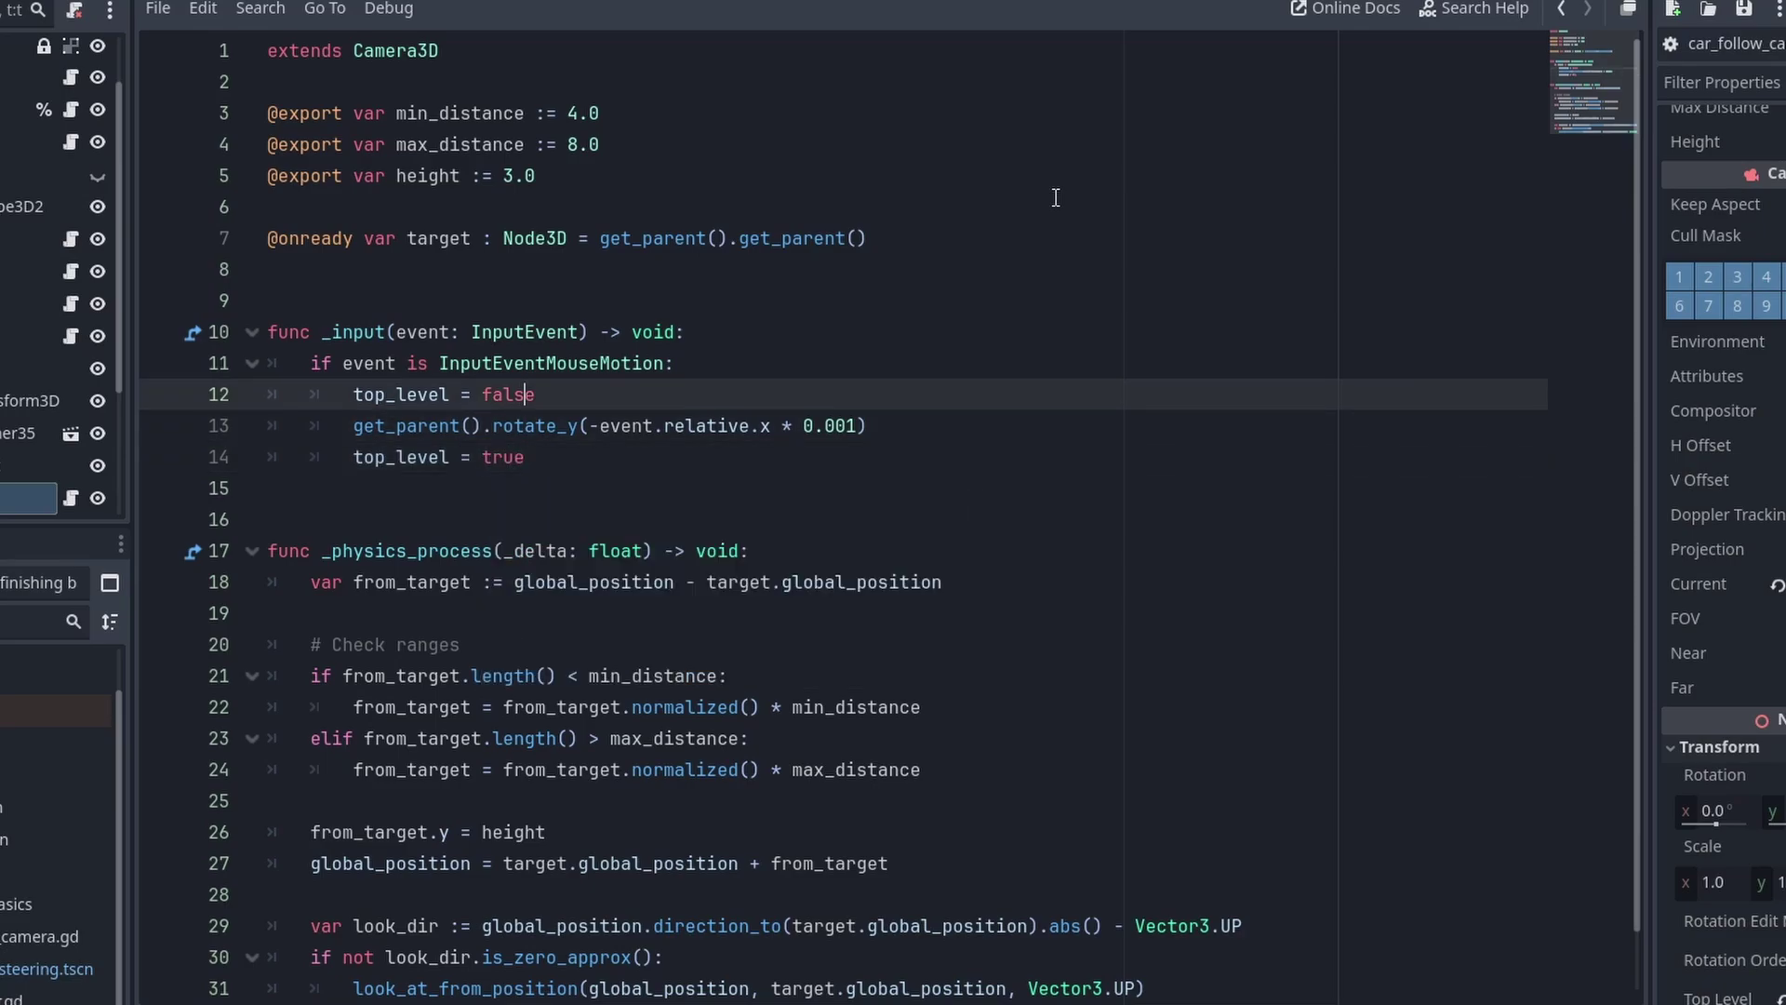
{"action": "key", "text": "Up"}
{"action": "key", "text": "Up"}
{"action": "key", "text": "Up"}
{"action": "key", "text": "Up"}
{"action": "key", "text": "Up"}
{"action": "key", "text": "Up"}
{"action": "type", "text": "@export var camera_sensibility := 0.001"}
{"action": "key", "text": "Return"}
{"action": "double_click", "coordinate": [493, 206]}
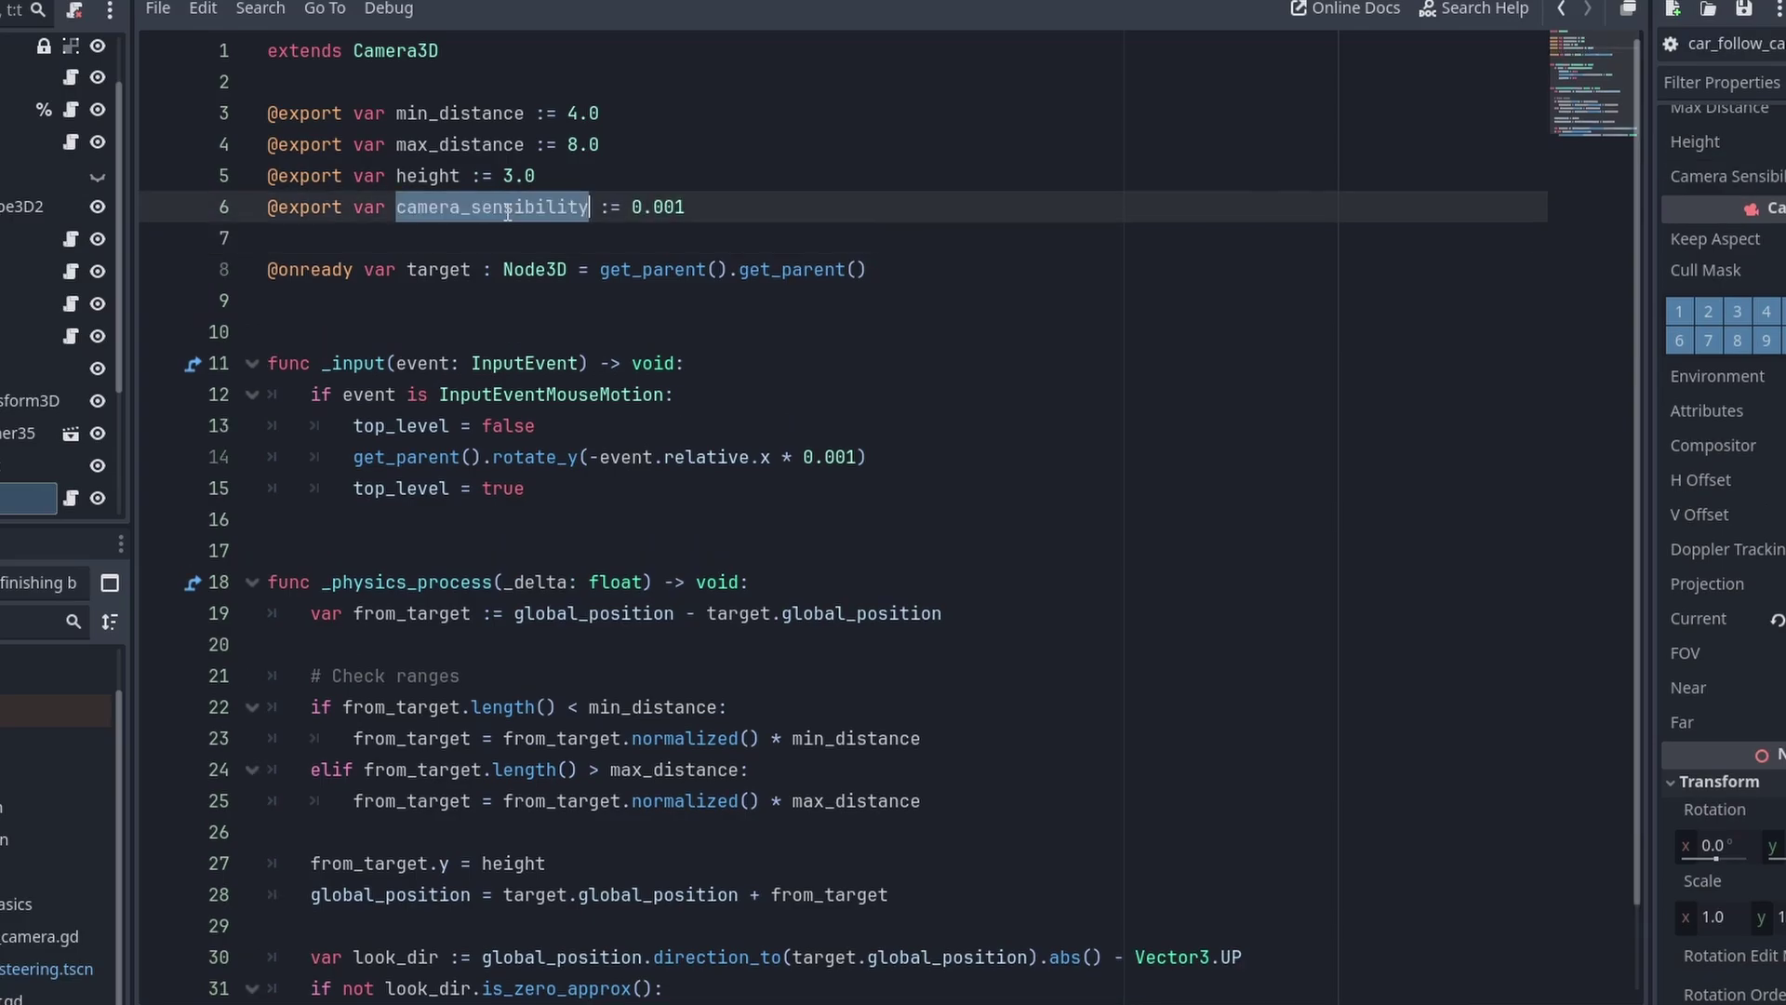
{"action": "key", "text": "ctrl+c"}
{"action": "double_click", "coordinate": [828, 456]}
{"action": "key", "text": "ctrl+v"}
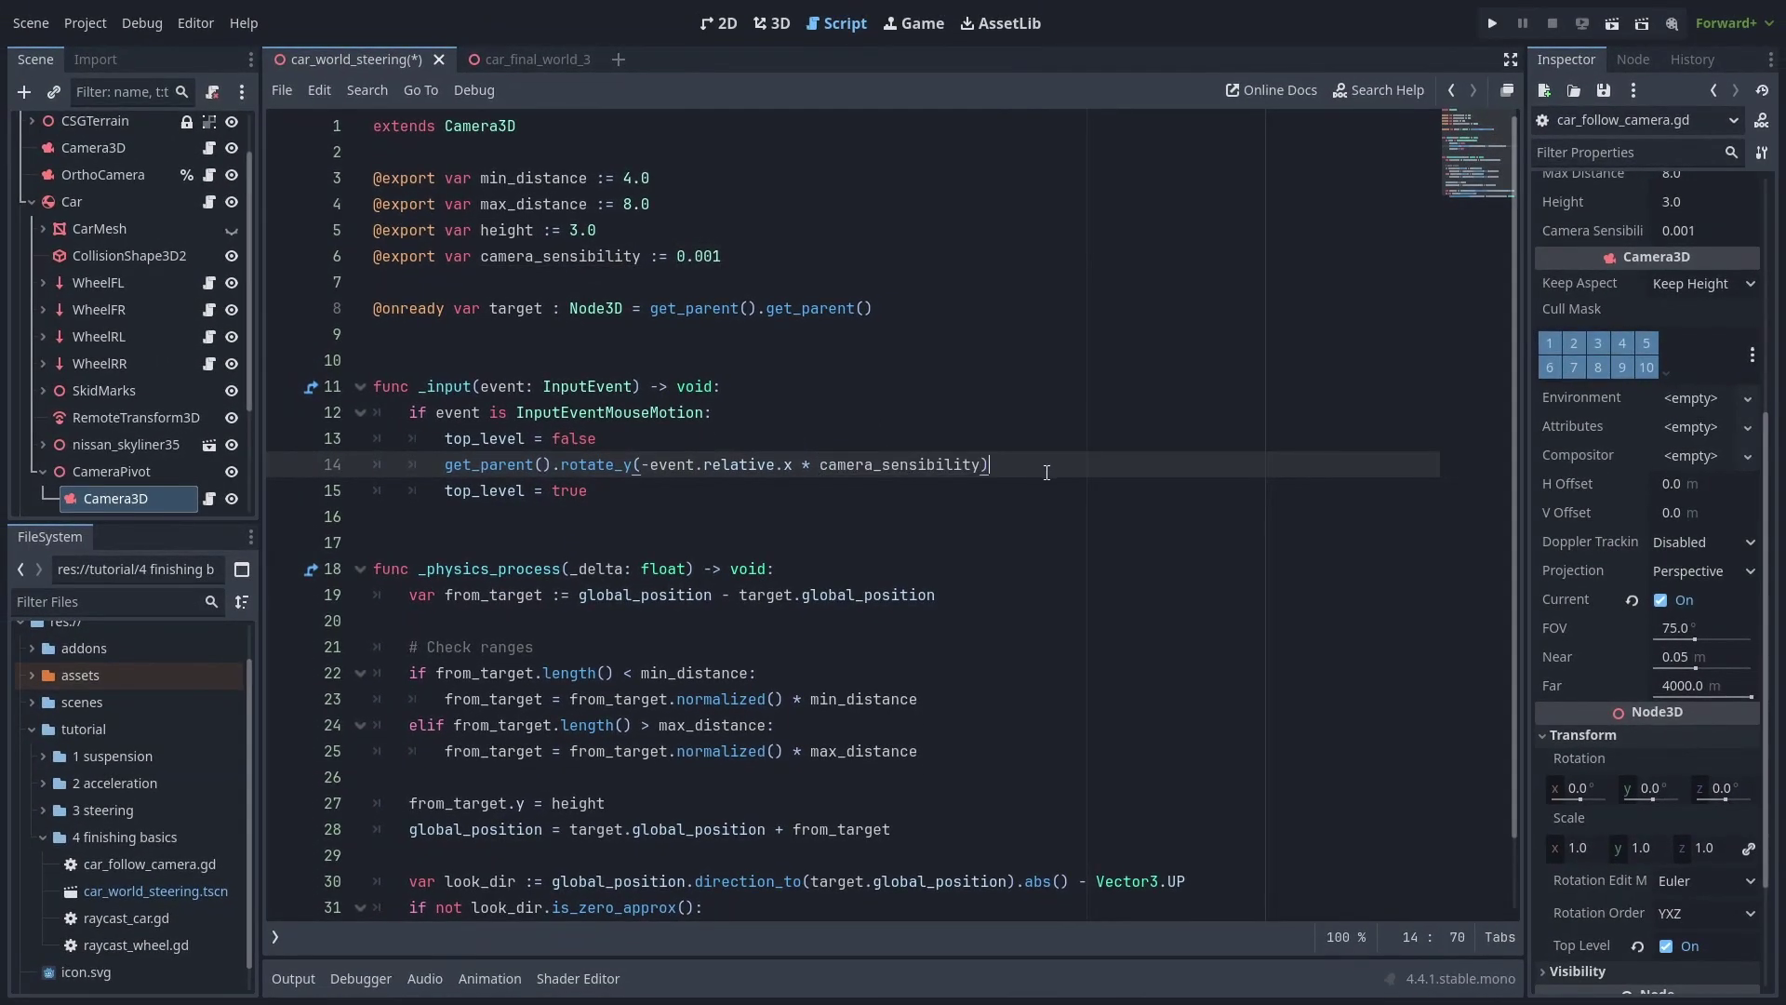
Step: Save and run the project, driving forward and turning right toward the ramp
{"action": "key", "text": "F5"}
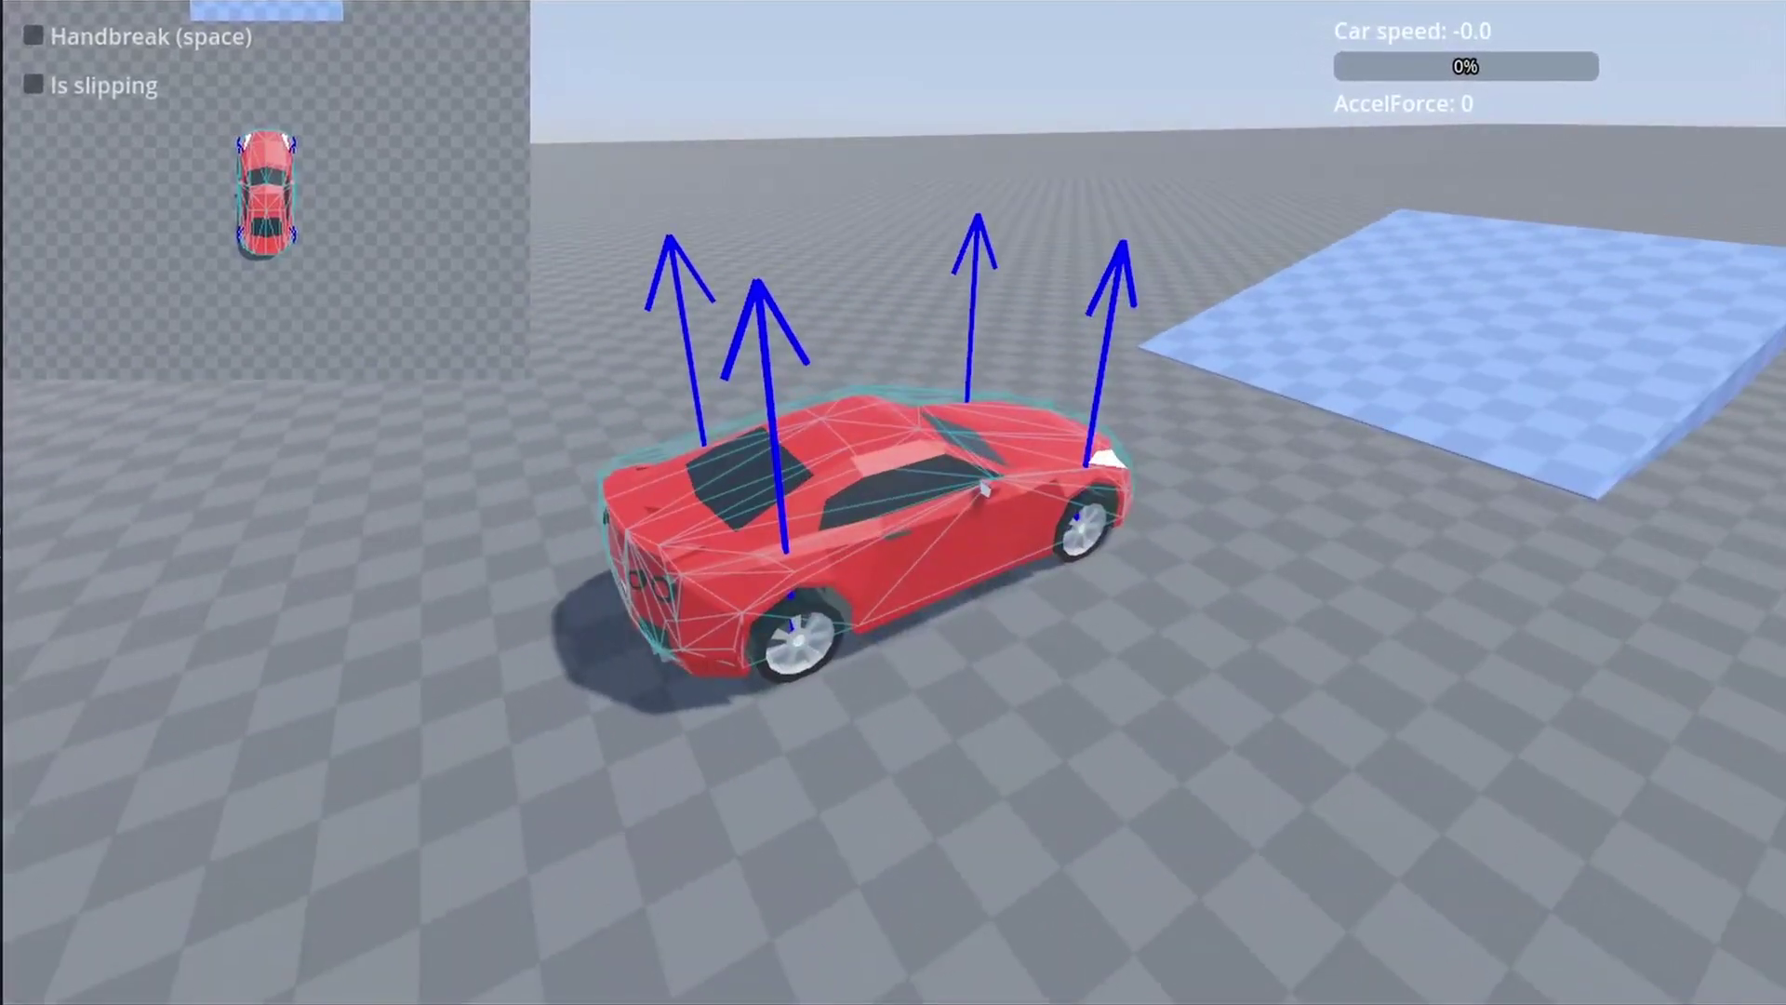
{"action": "key", "text": "w"}
{"action": "key", "text": "d"}
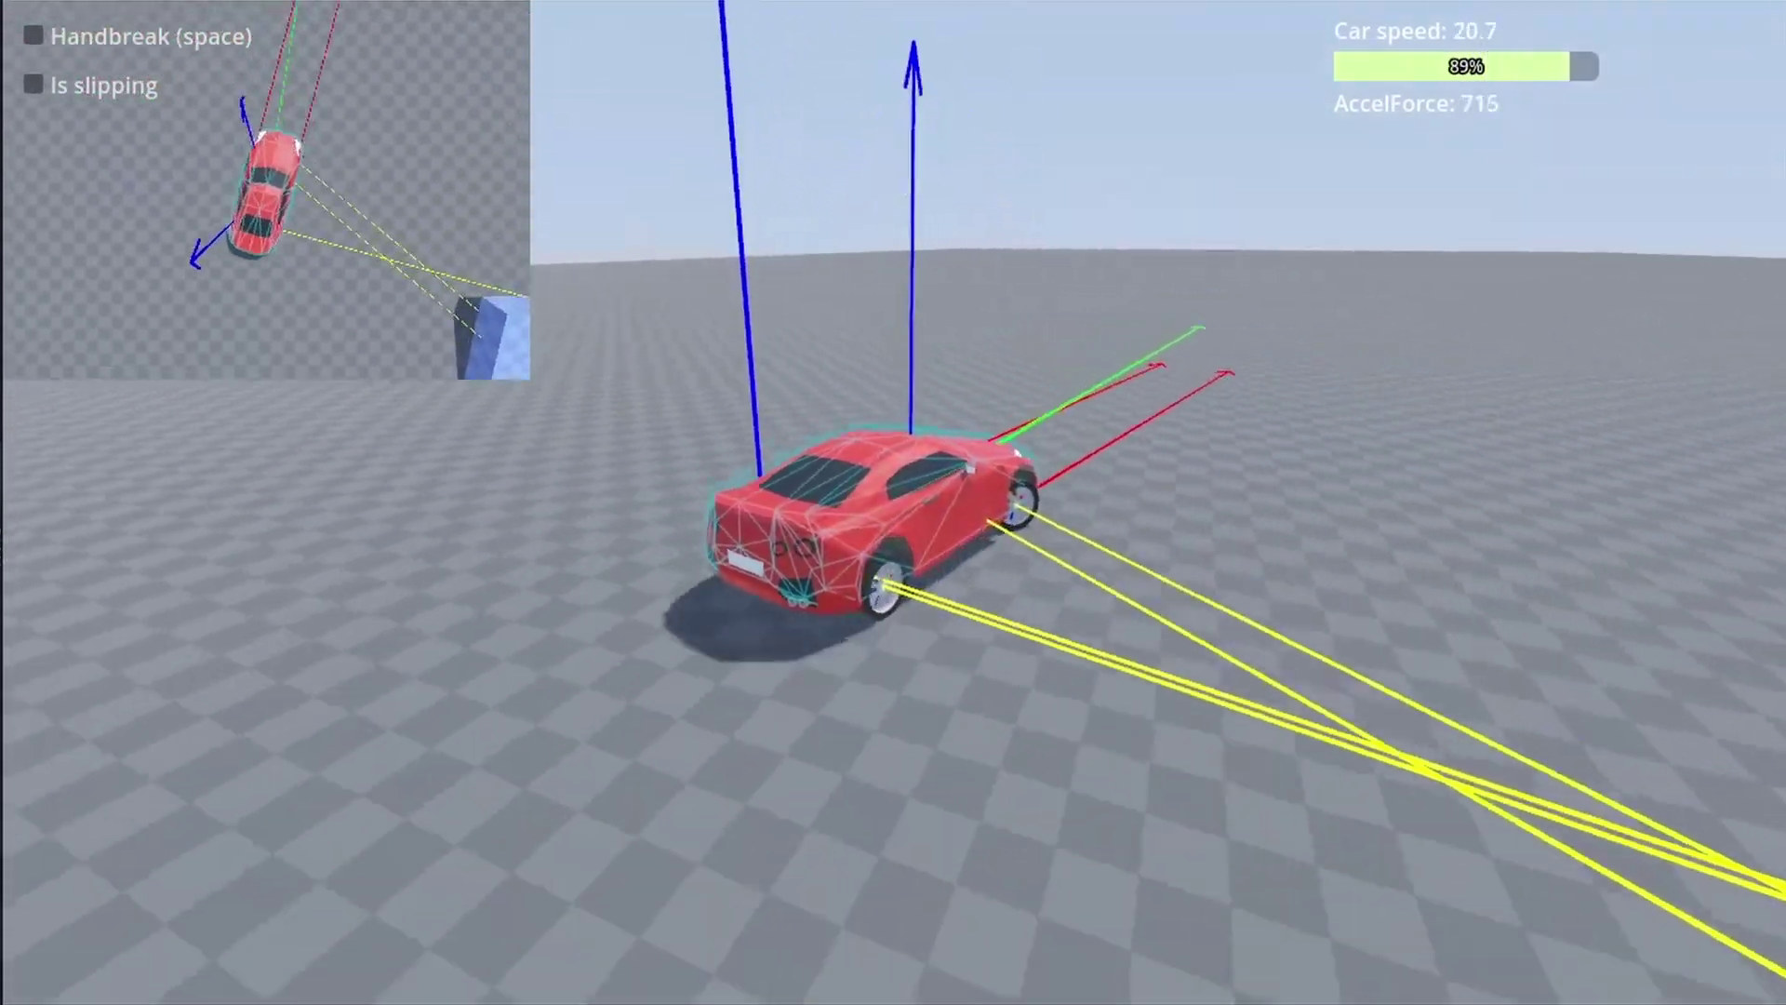
{"action": "key", "text": "d"}
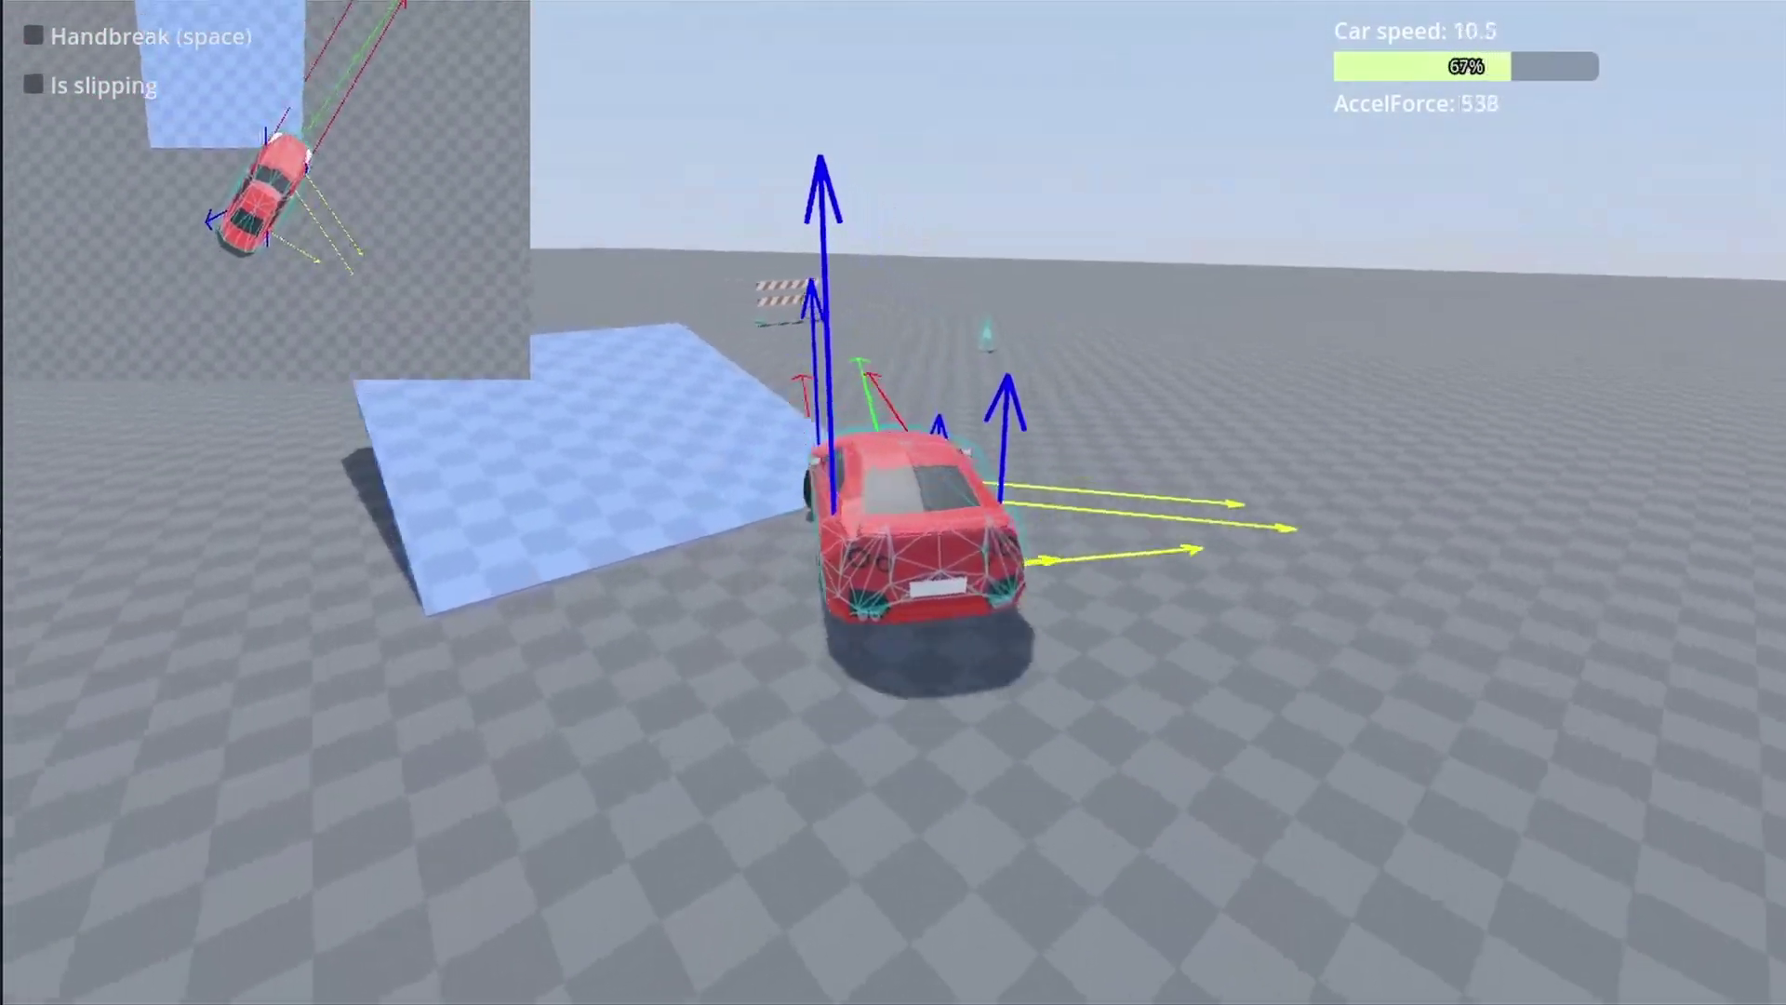
Step: Drive left toward the barrier and ramp, then turn right and slow down
{"action": "key", "text": "a"}
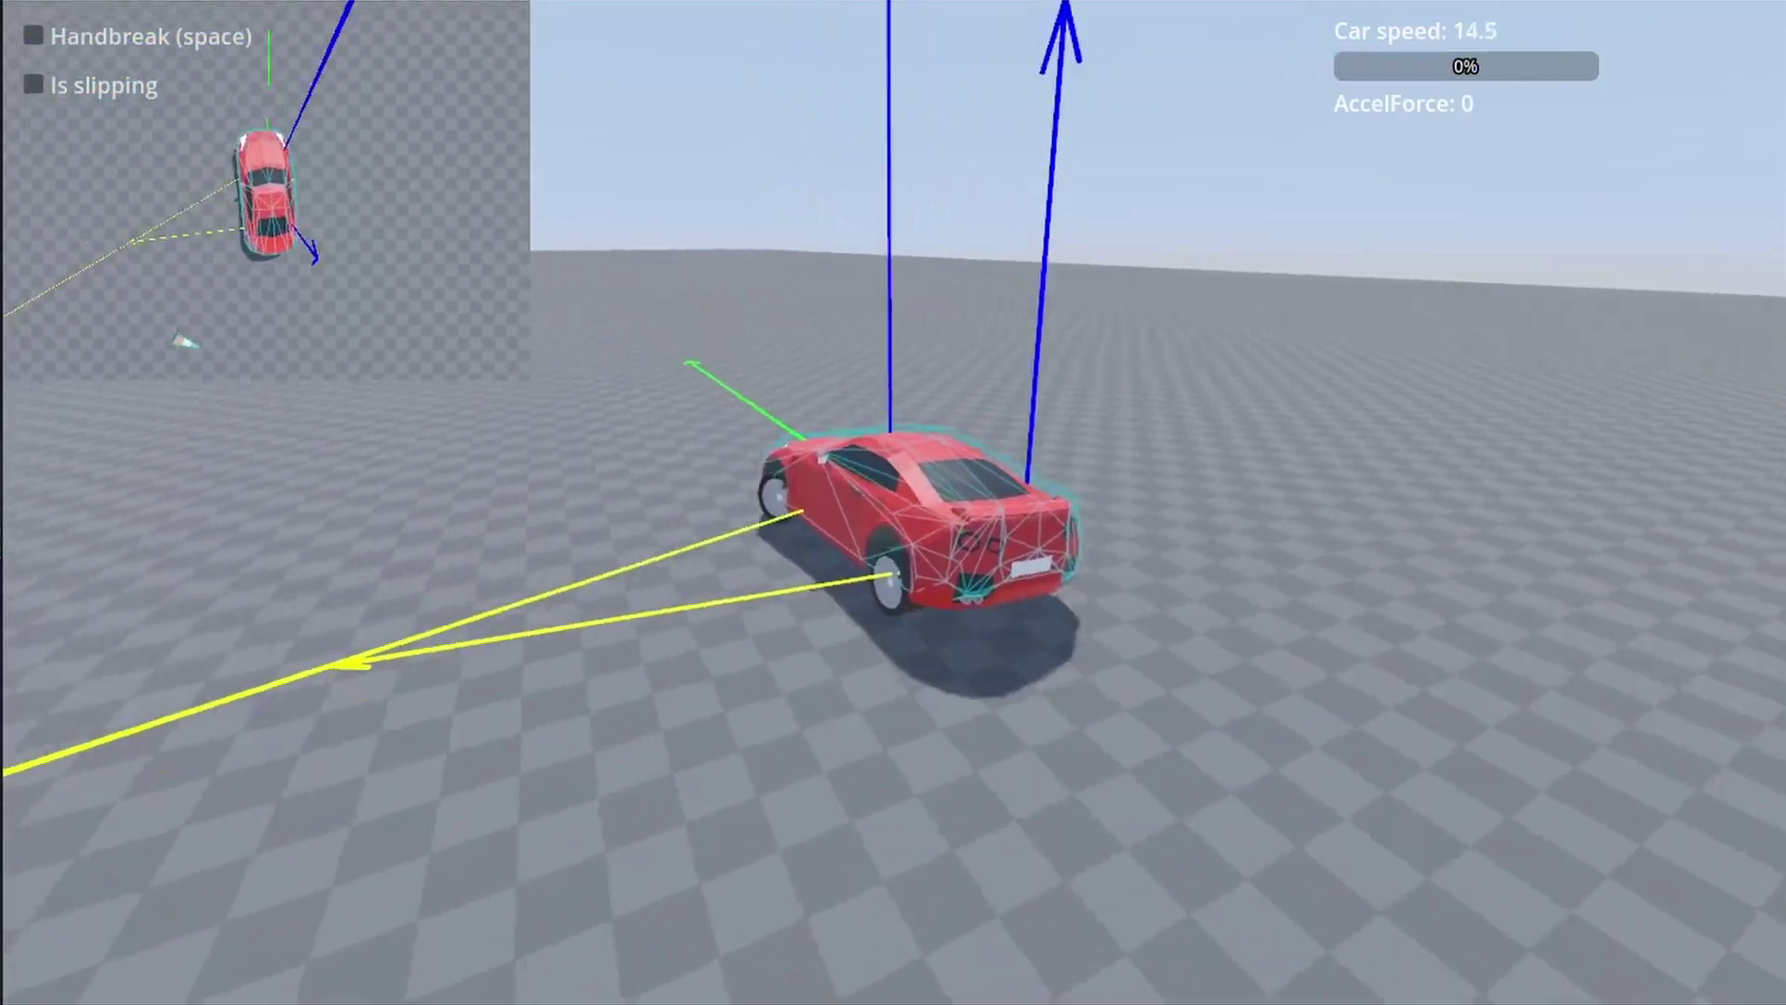
{"action": "key", "text": "w"}
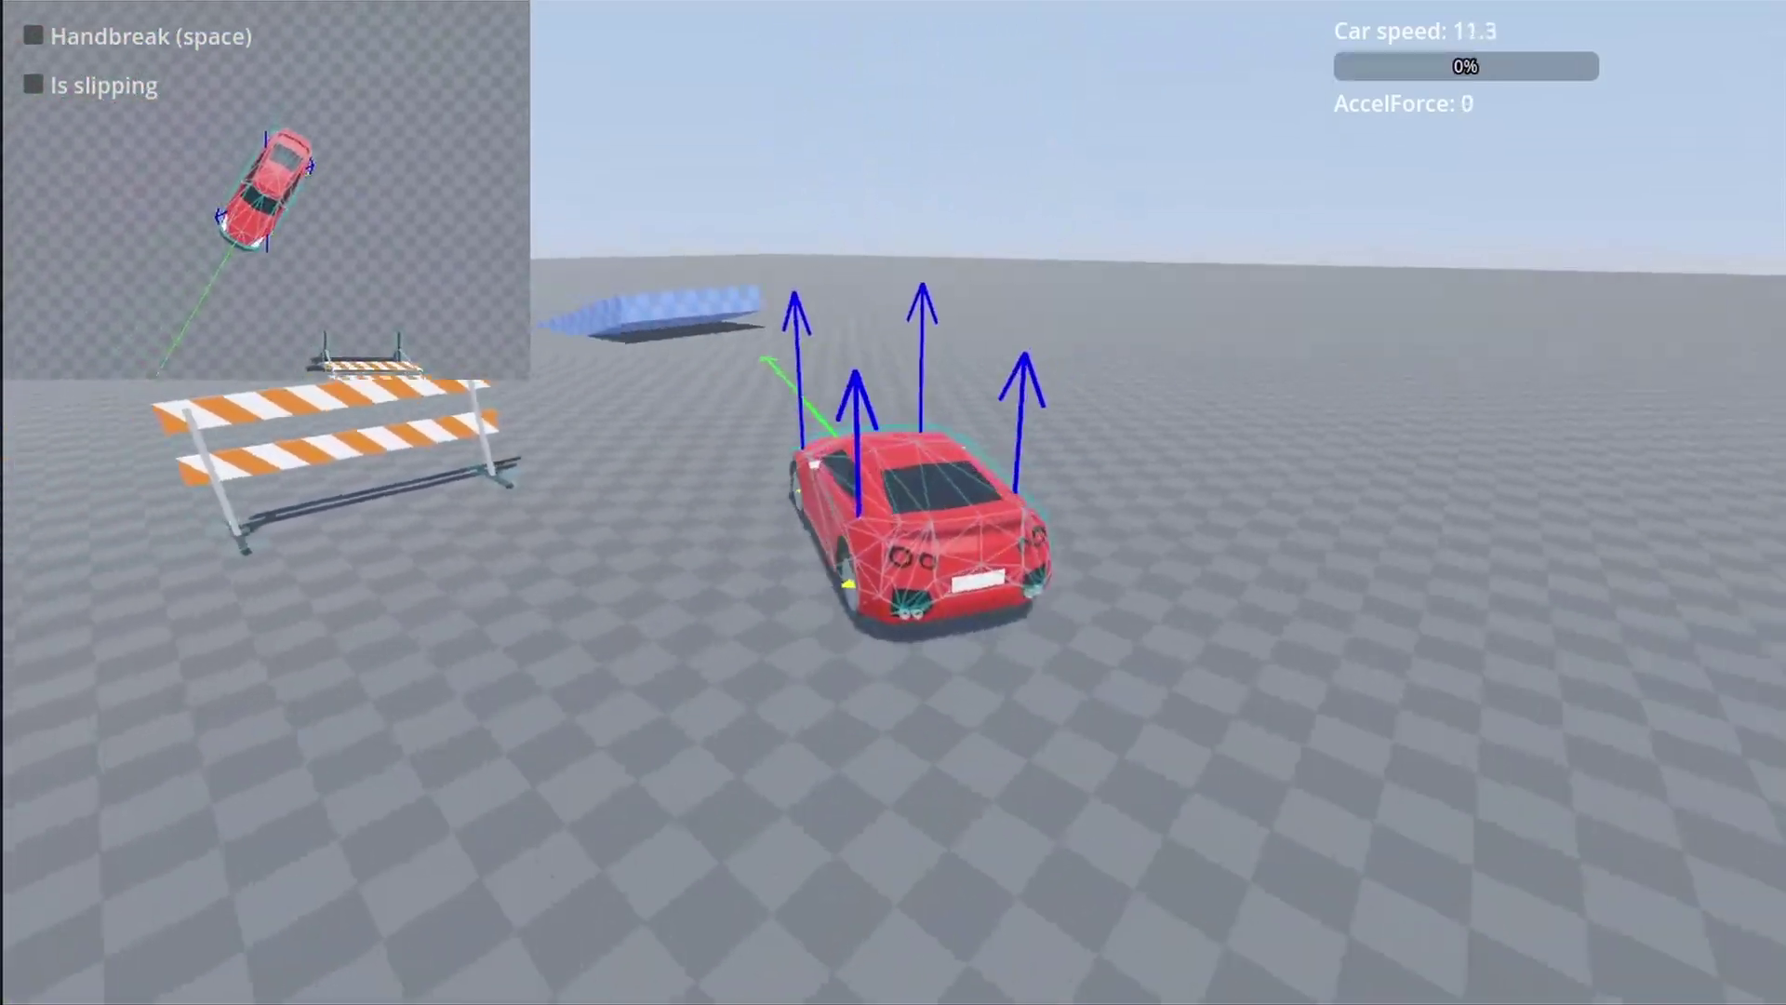
{"action": "key", "text": "d"}
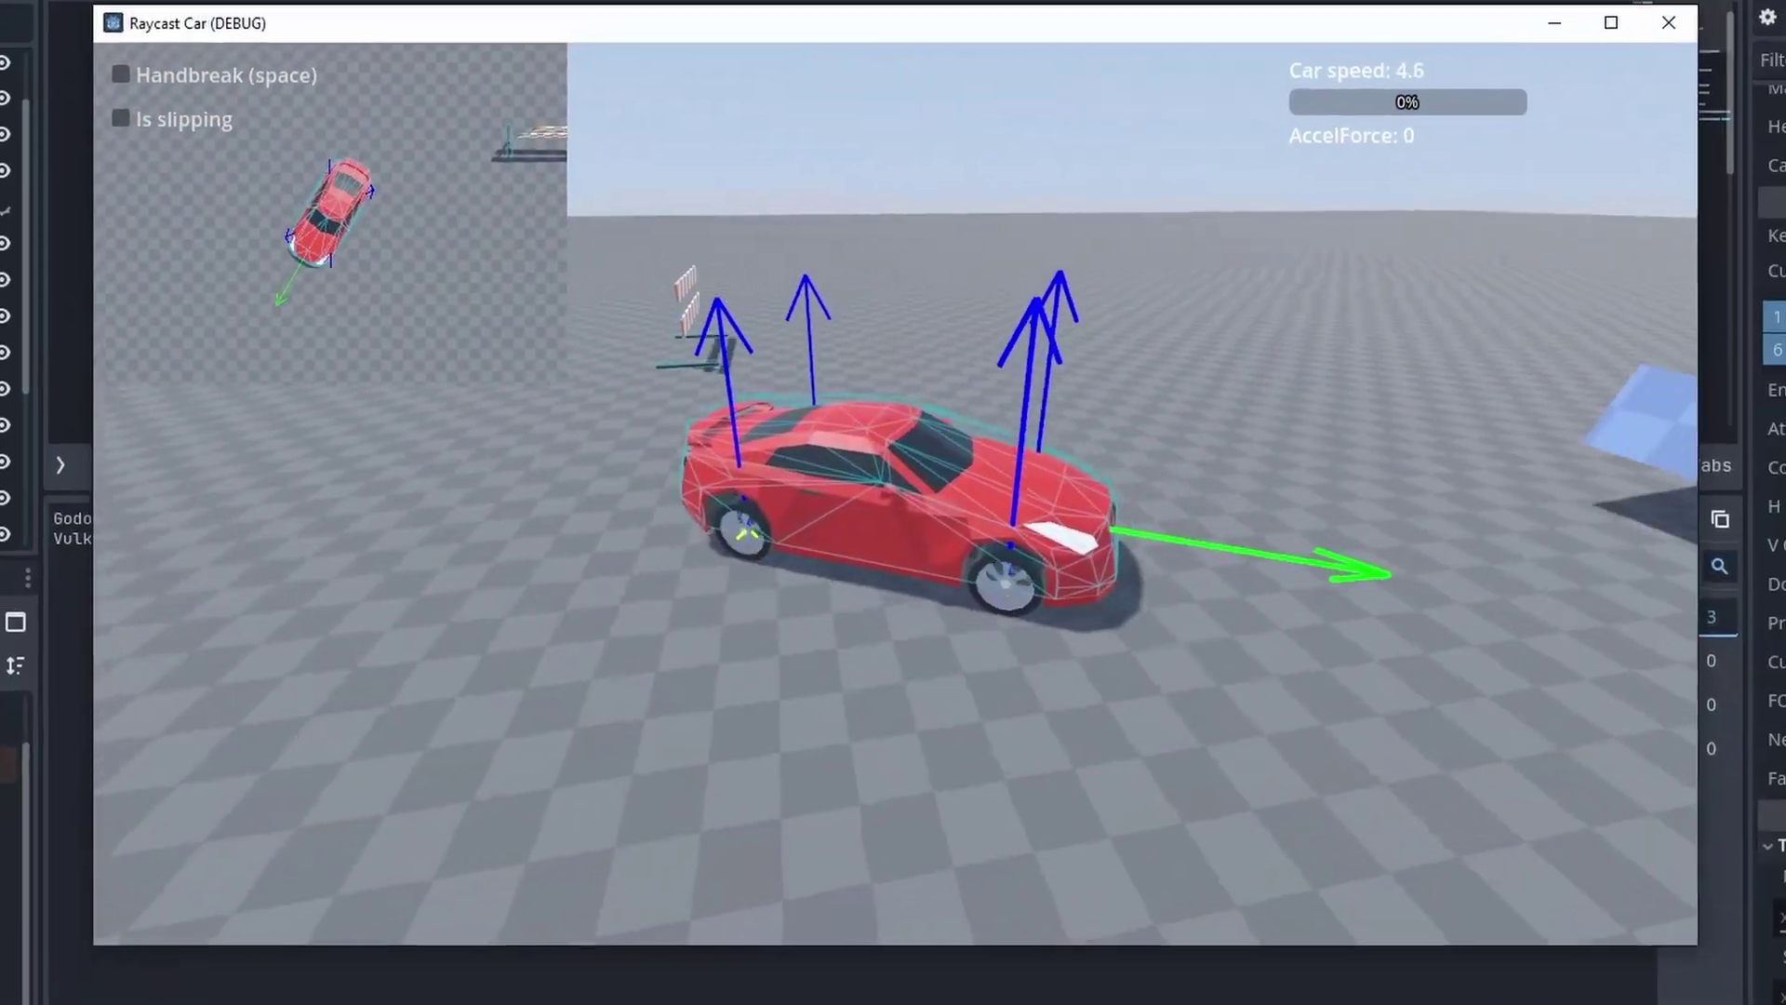
{"action": "key", "text": "s"}
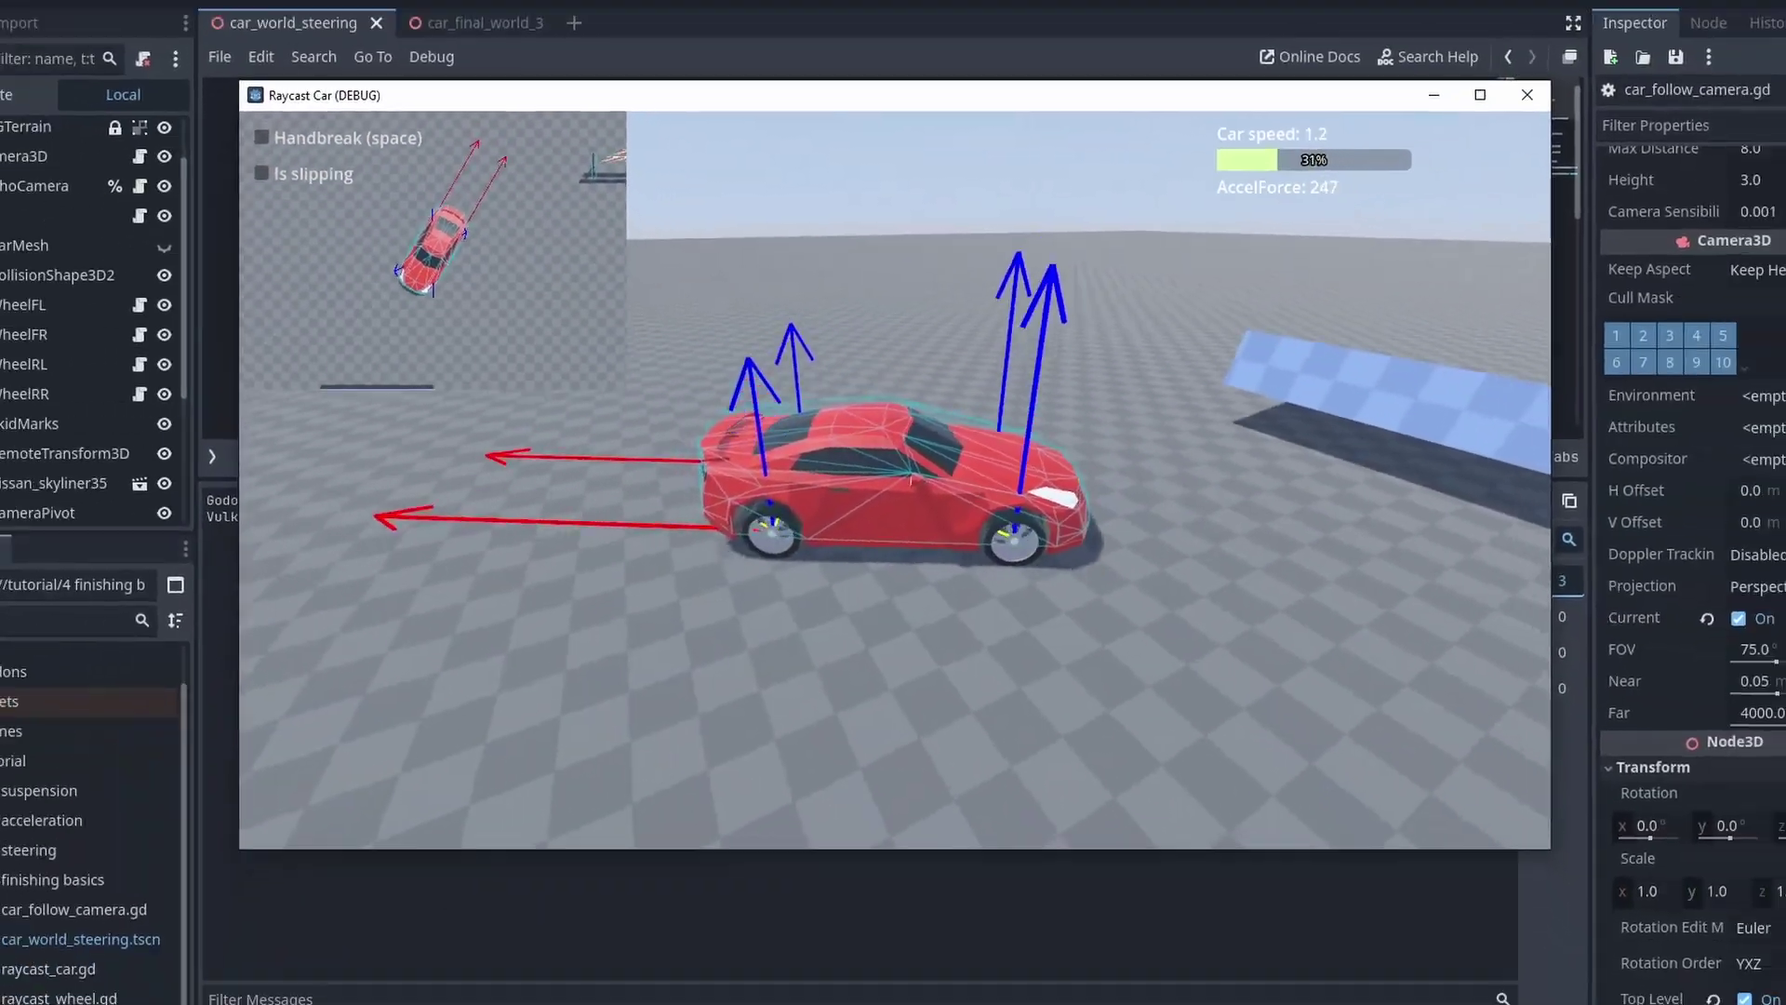
Step: Stop the game and check Physics 3D Default Linear Damp in Project Settings
{"action": "key", "text": "F8"}
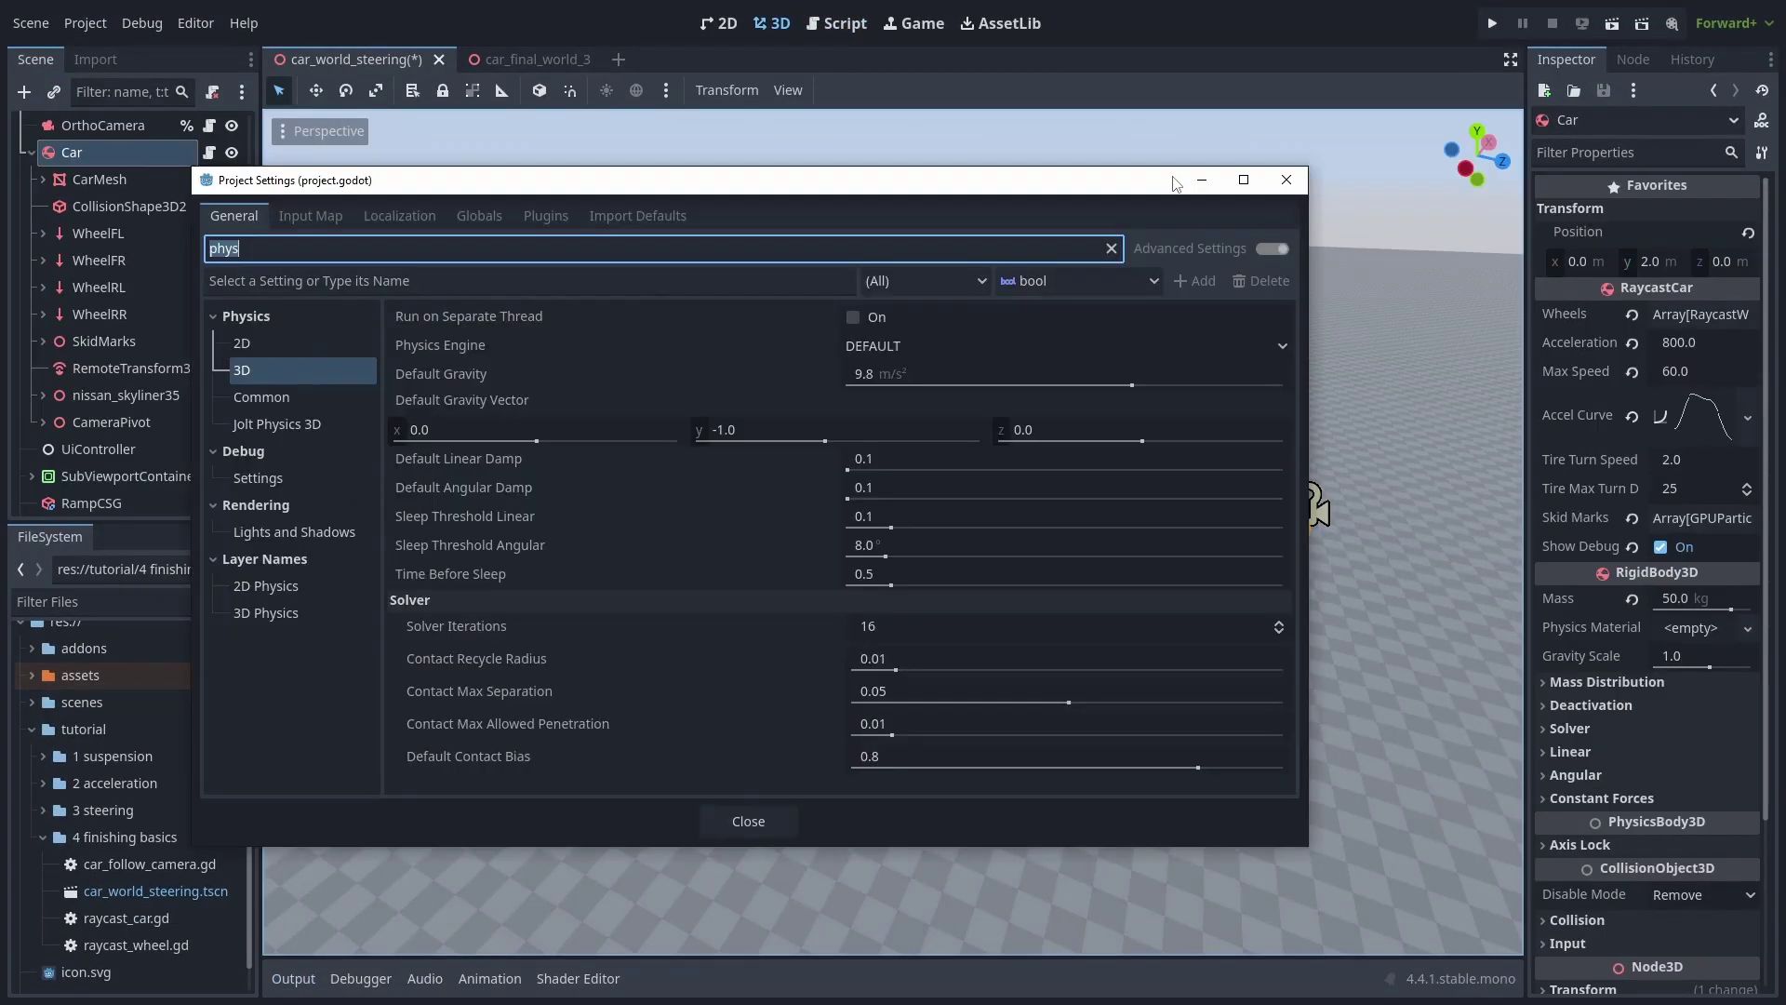
{"action": "mouse_move", "coordinate": [502, 465]}
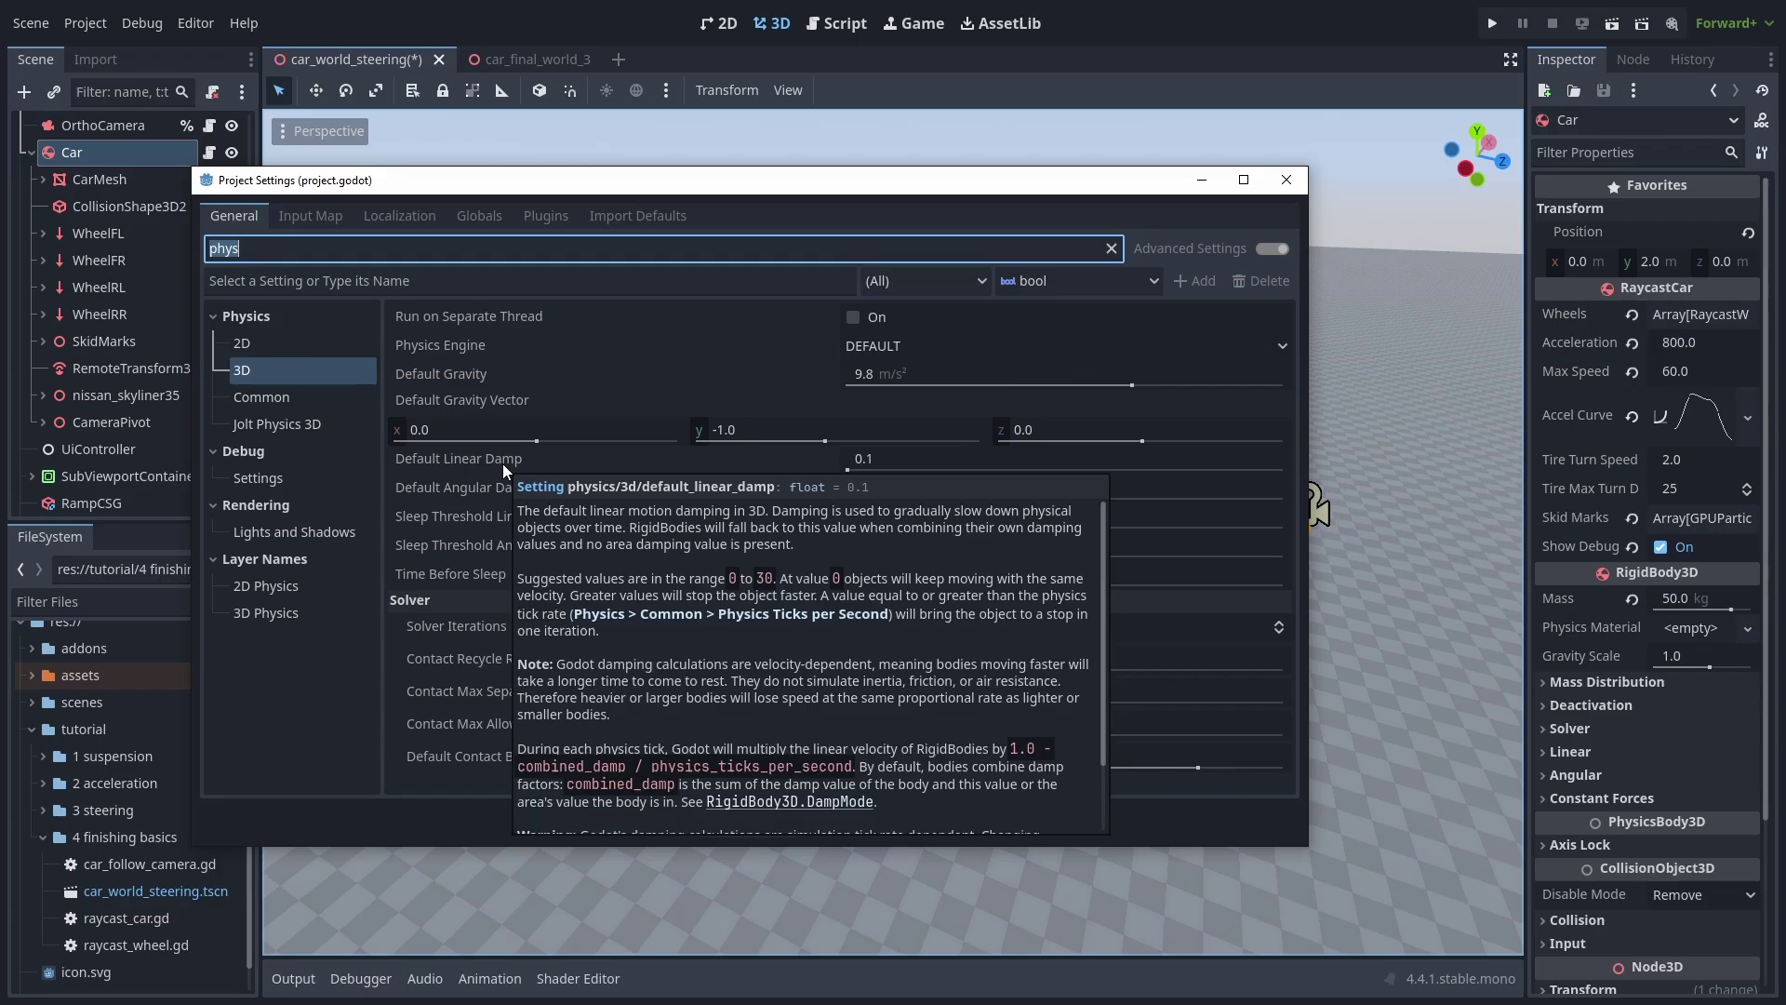
{"action": "key", "text": "Escape"}
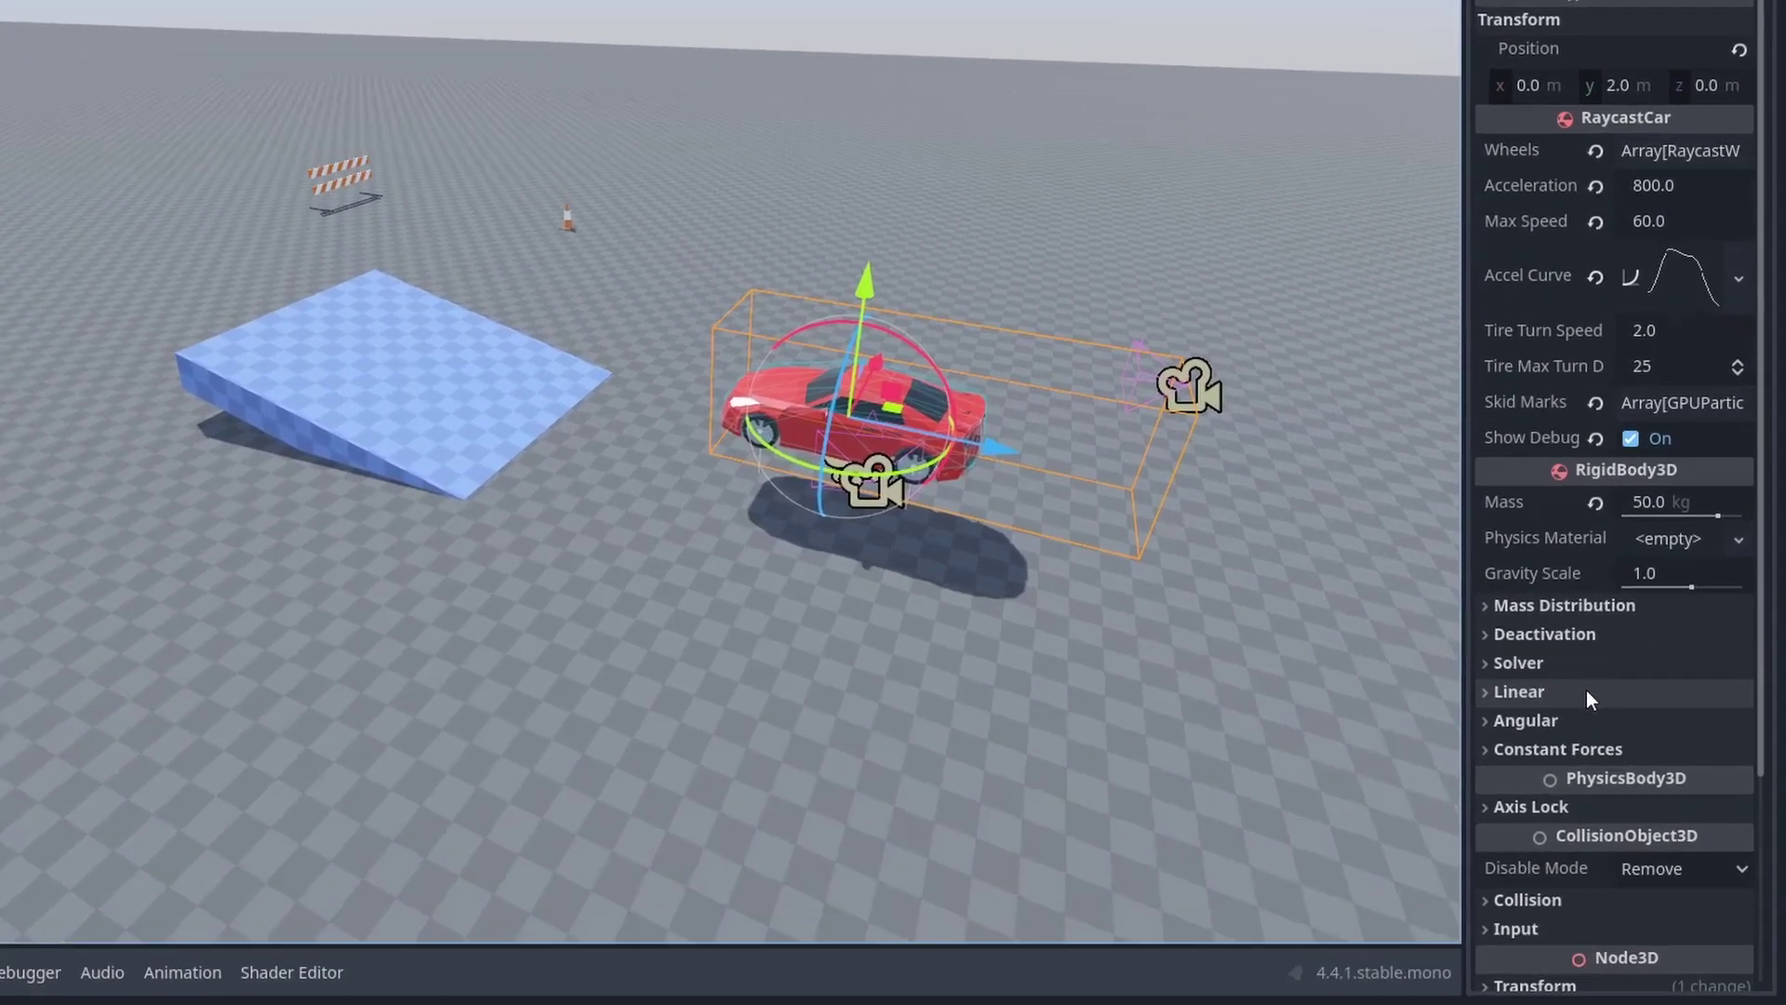
Step: Set the Car's linear Damp Mode to Replace and revert Acceleration to 600
{"action": "left_click", "coordinate": [1582, 752]}
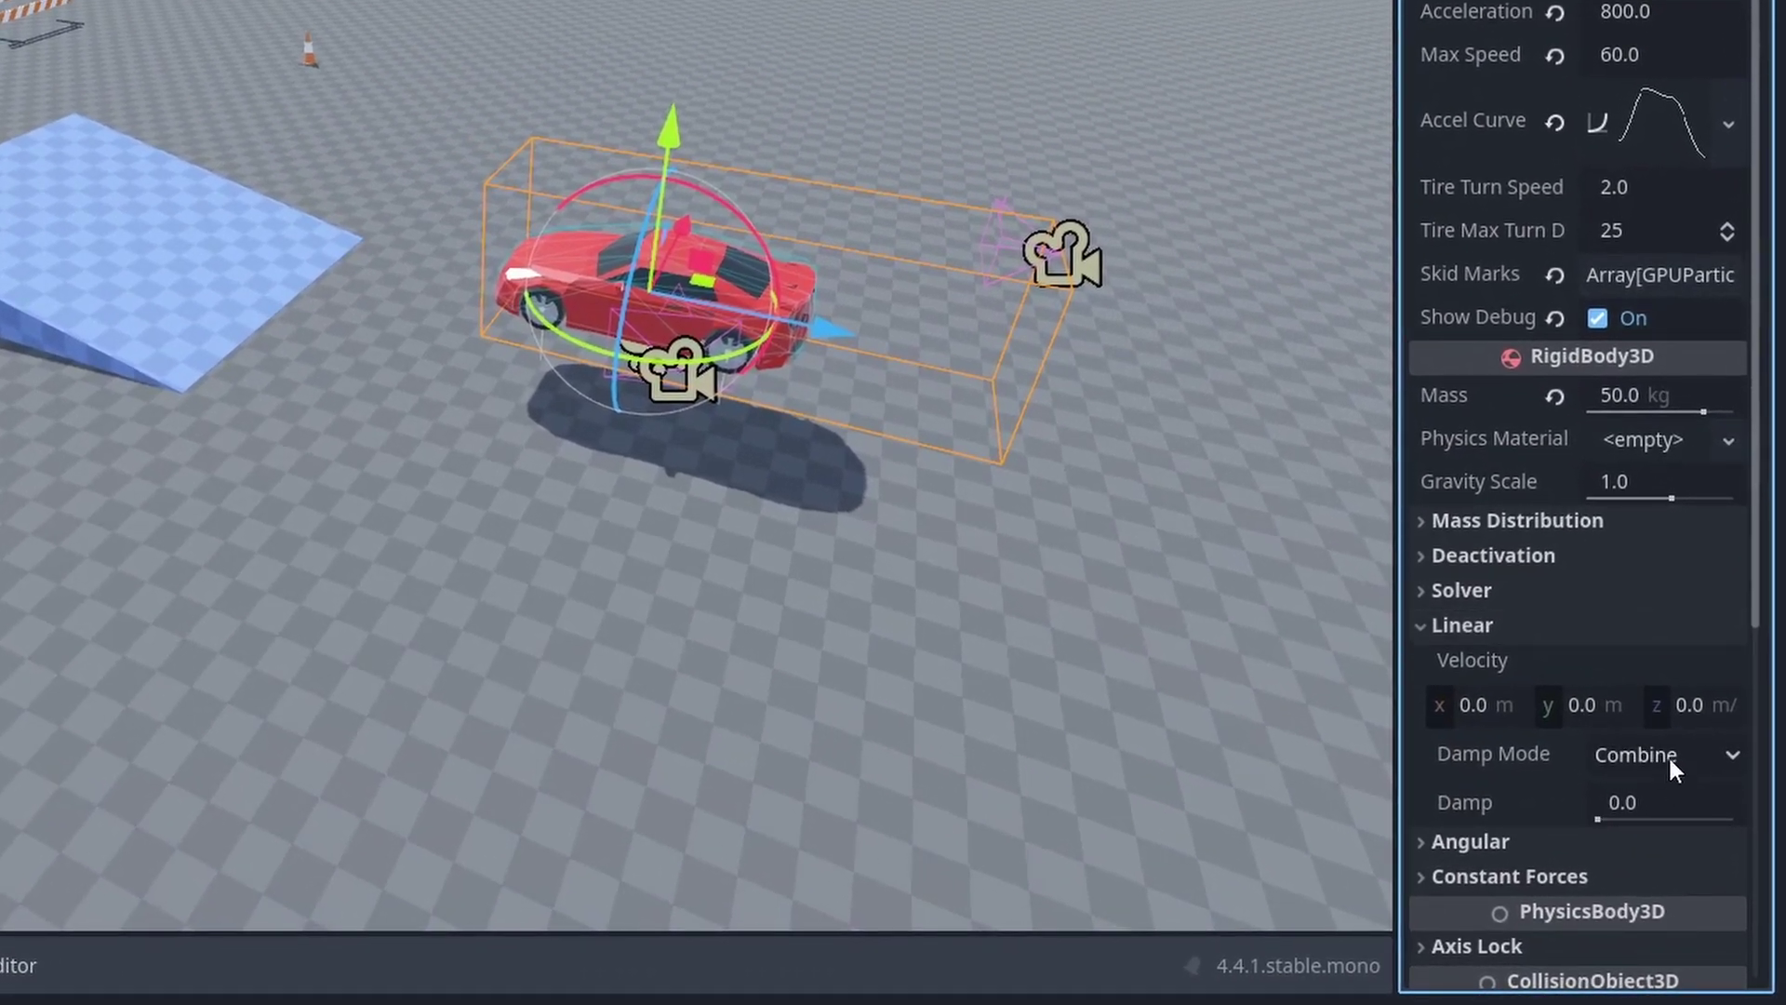
{"action": "left_click", "coordinate": [1668, 756]}
{"action": "left_click", "coordinate": [1643, 833]}
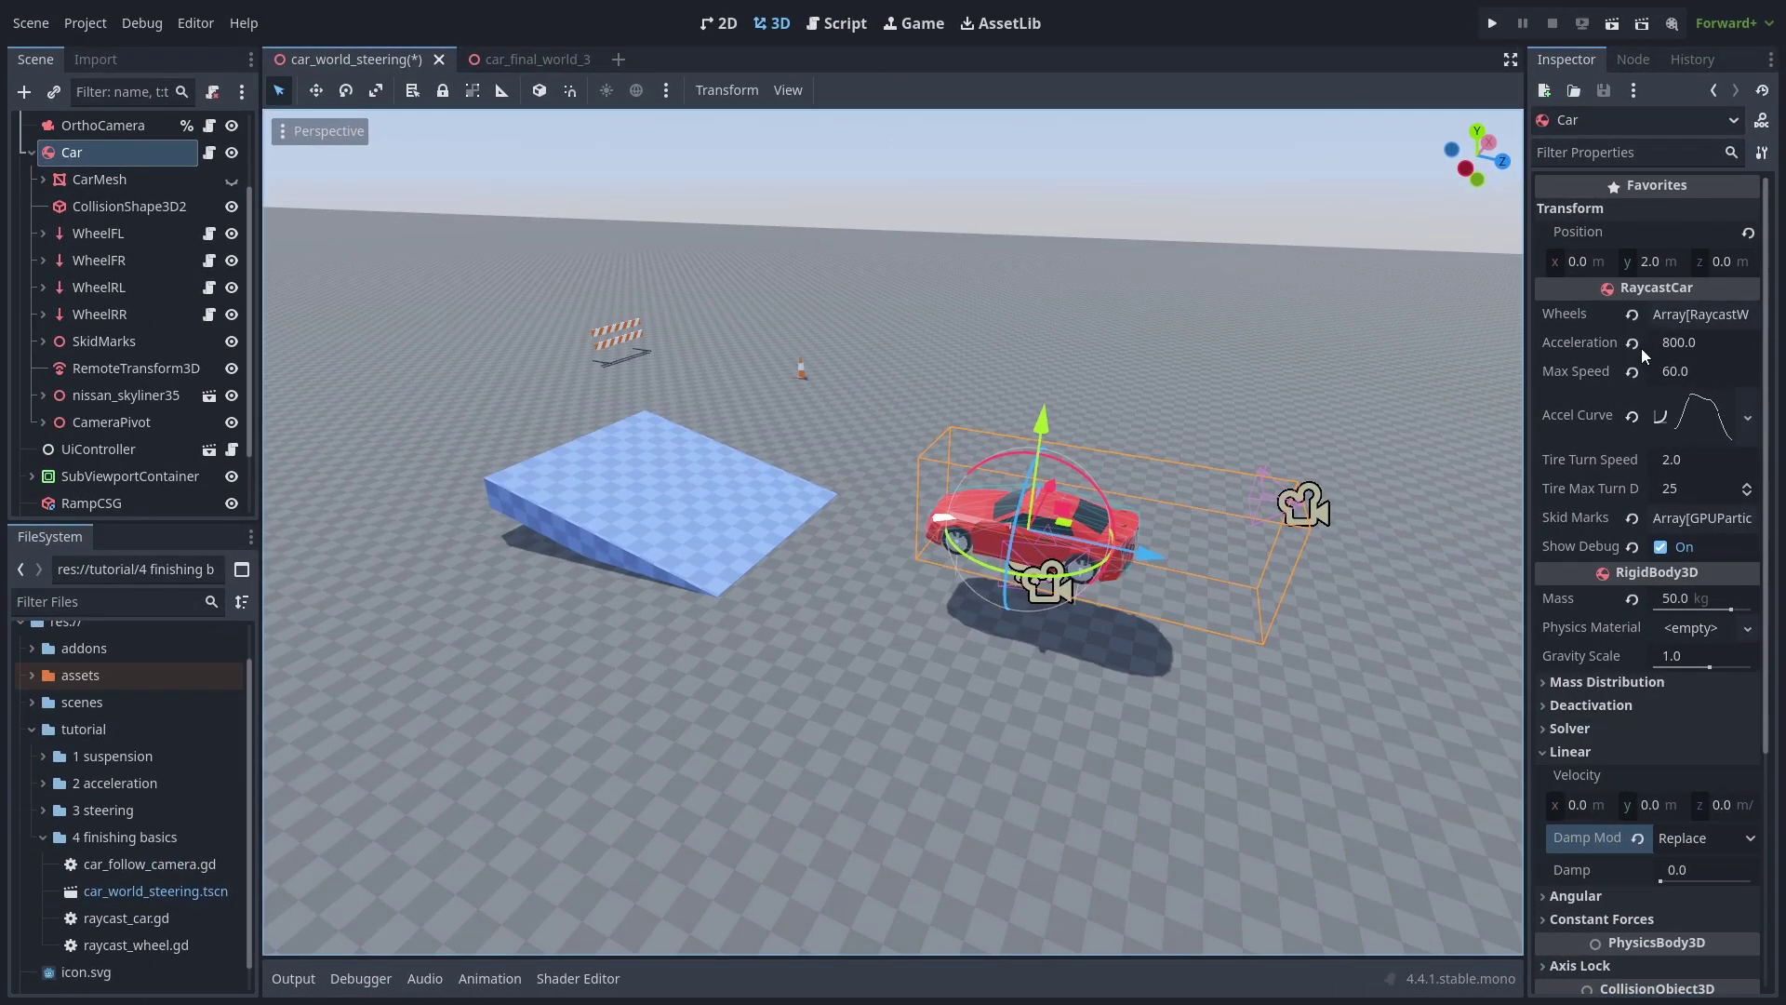
{"action": "left_click", "coordinate": [1631, 342]}
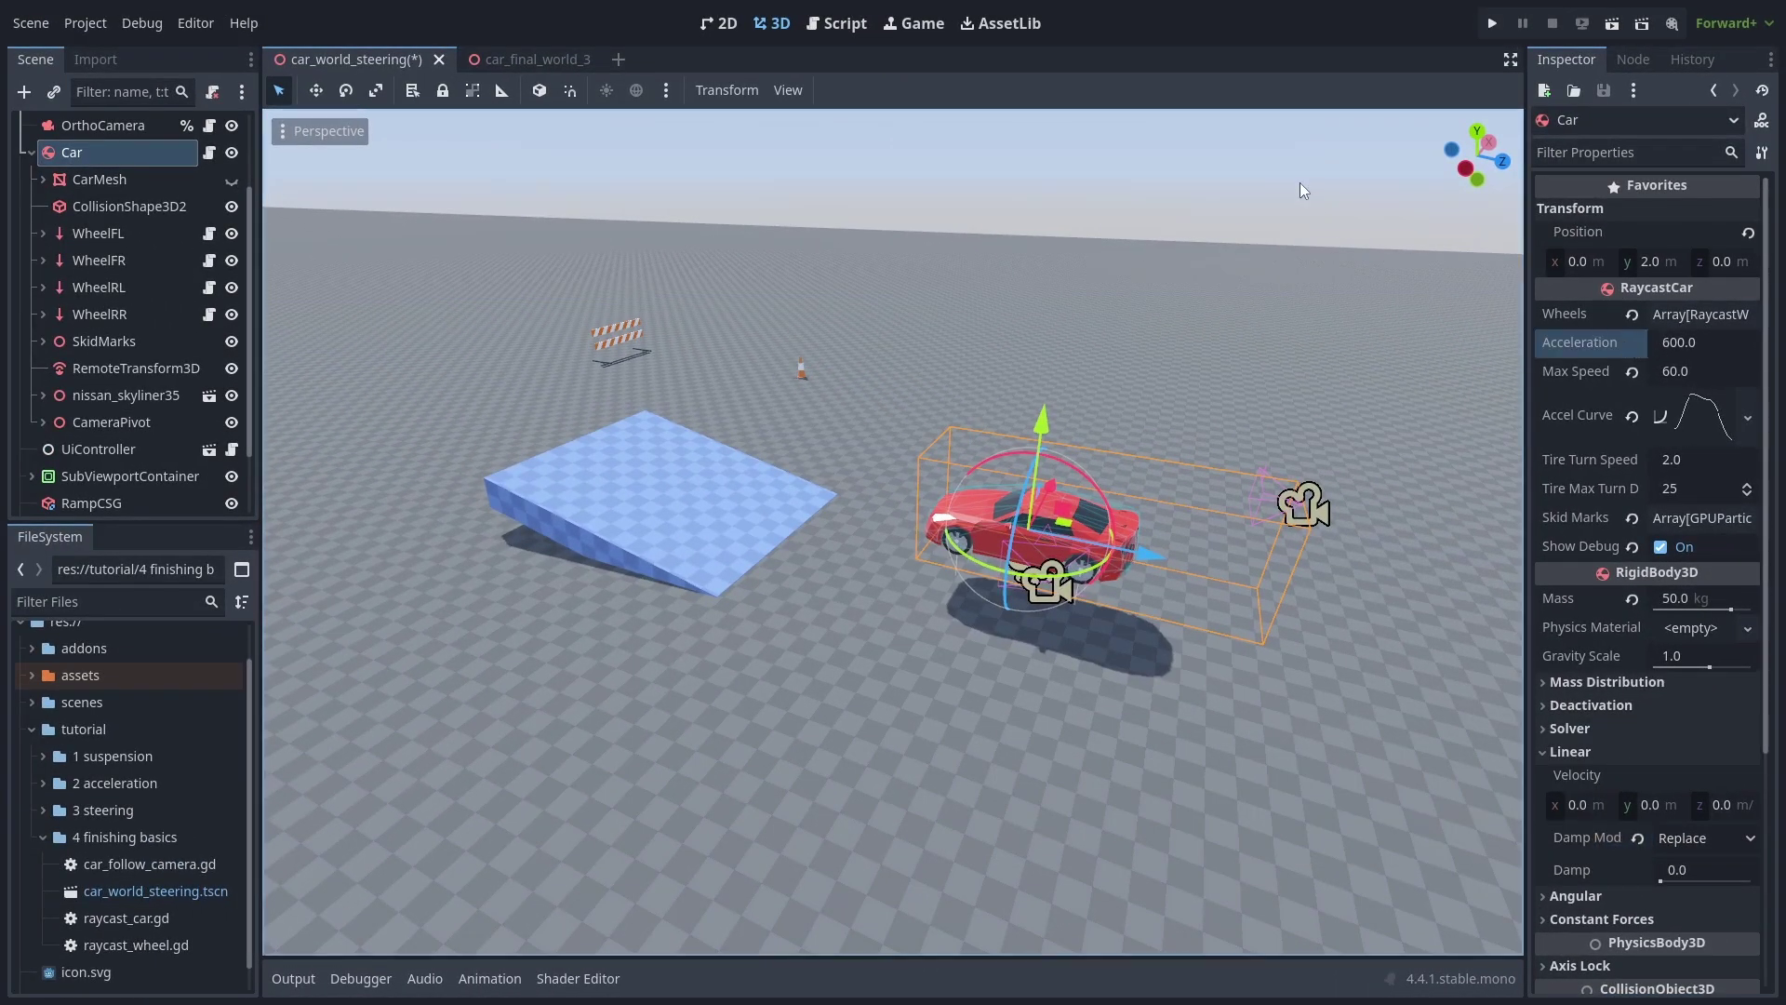
{"action": "key", "text": "F6"}
{"action": "key", "text": "w"}
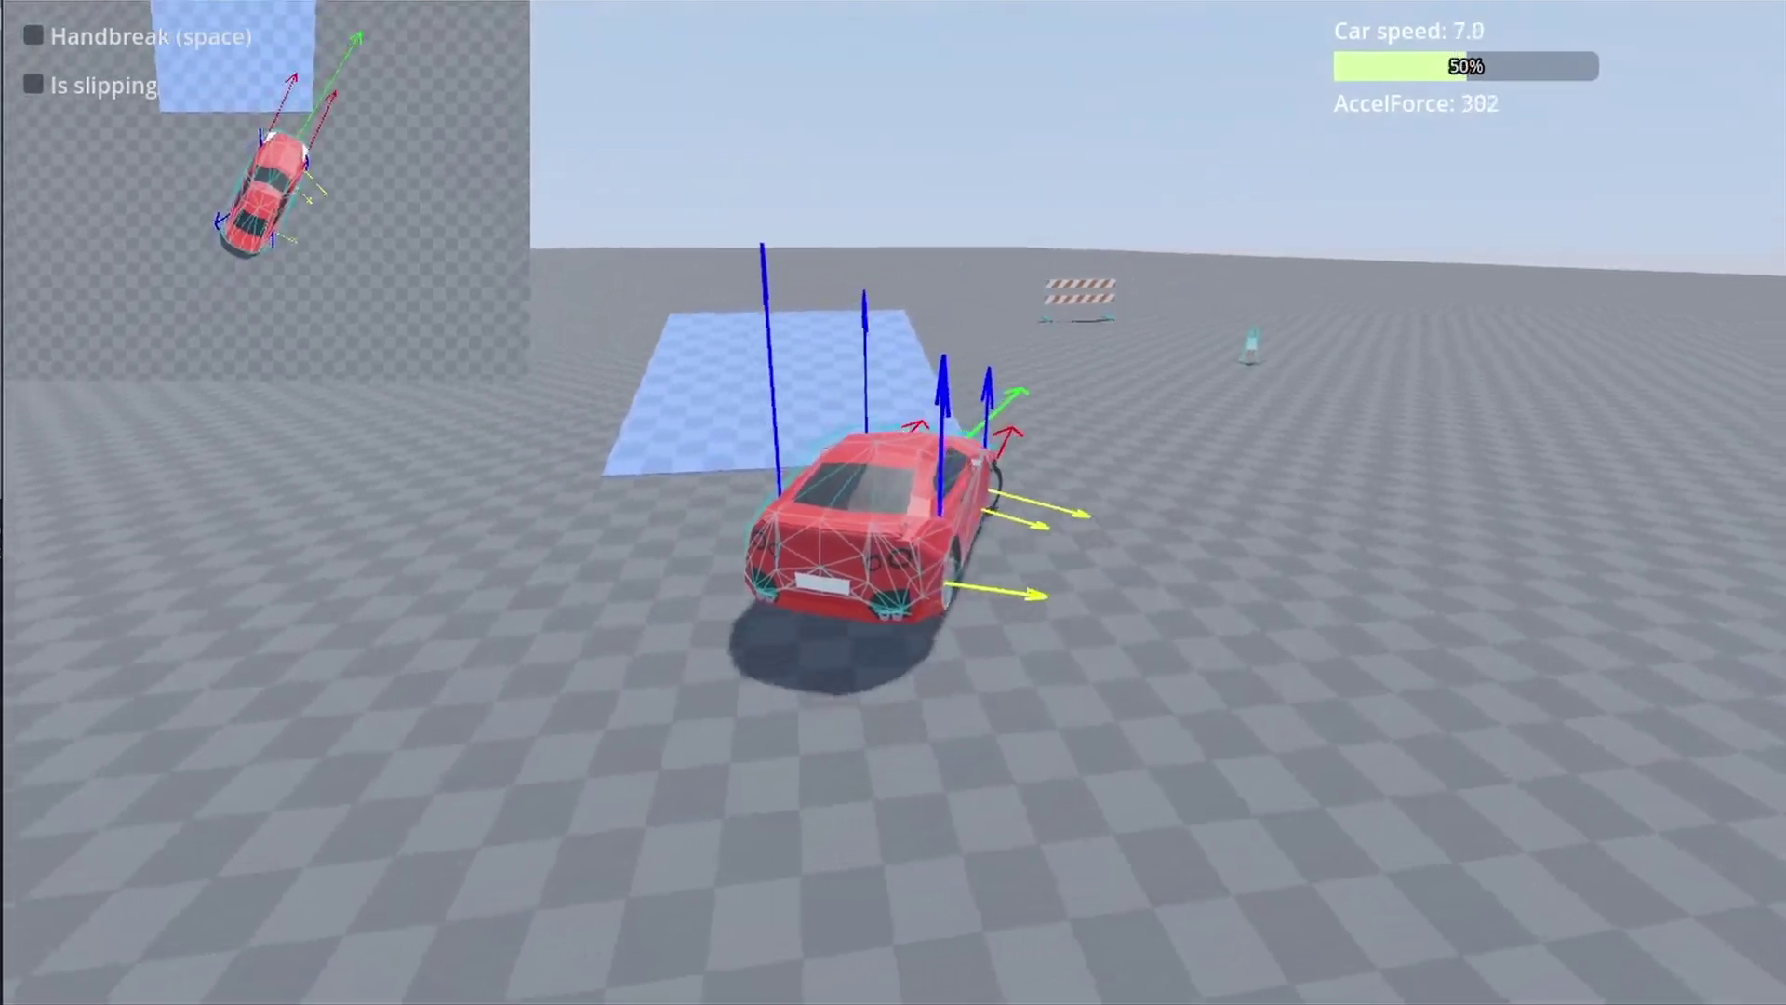
{"action": "key", "text": "a"}
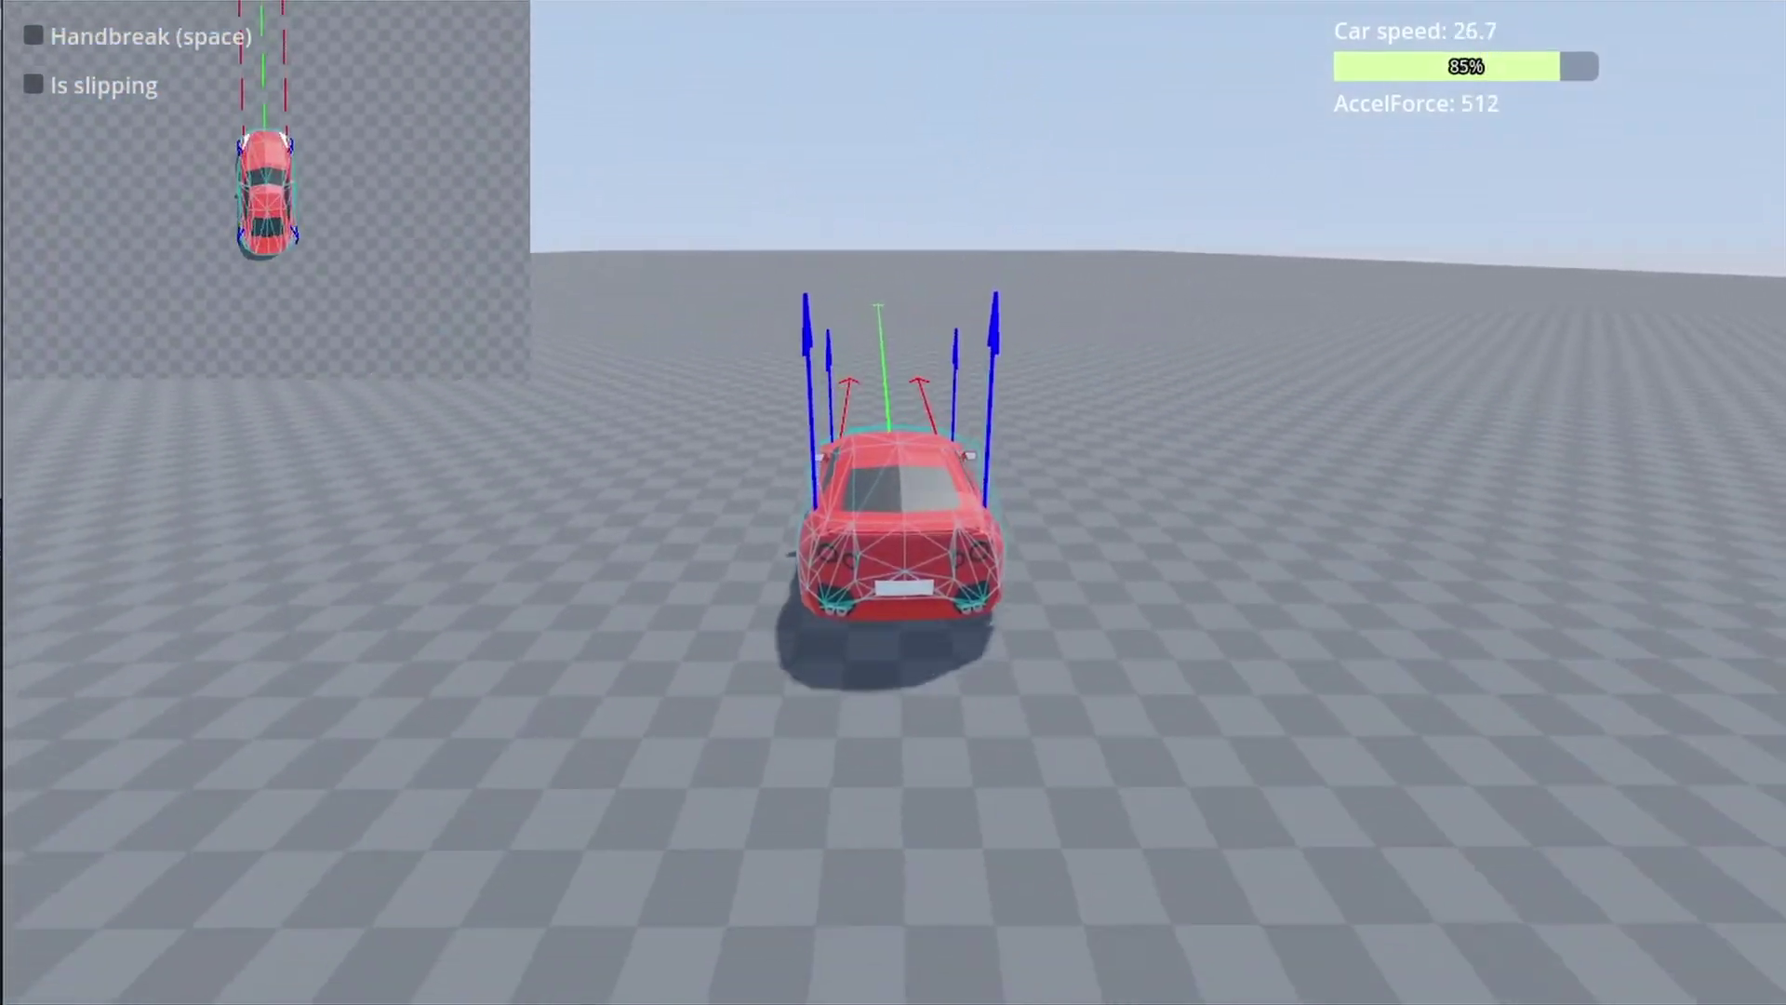
{"action": "key", "text": "d"}
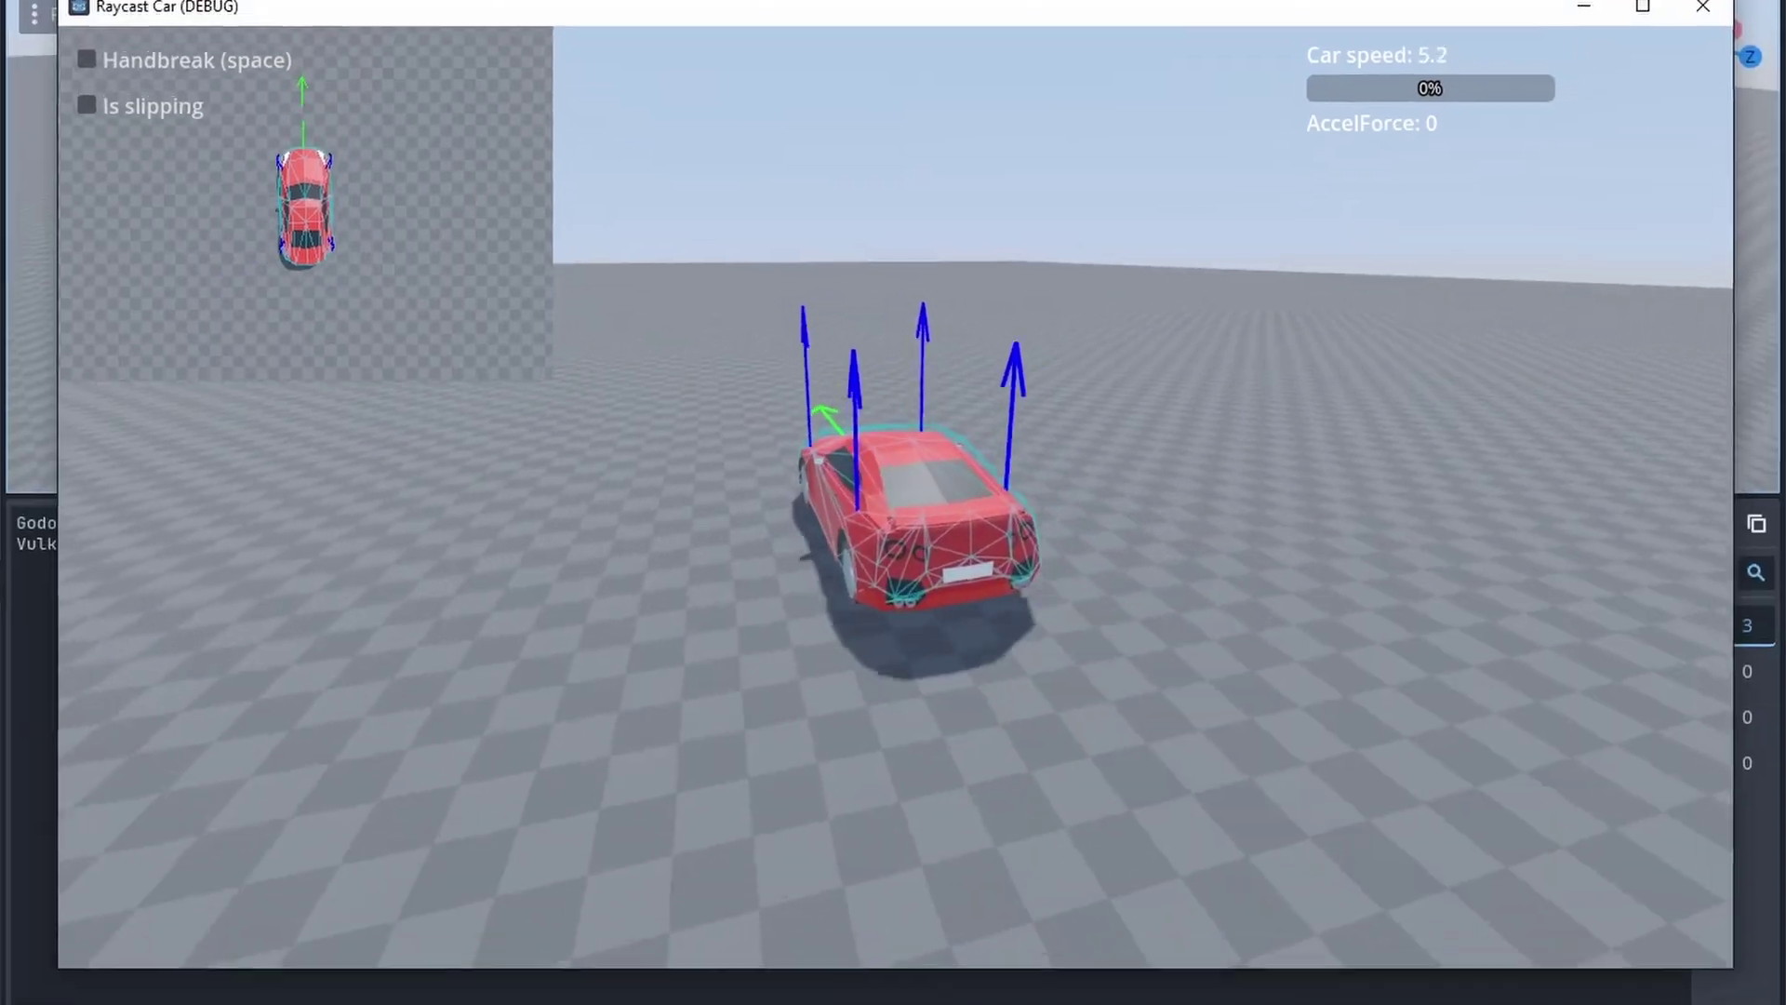
{"action": "key", "text": "F8"}
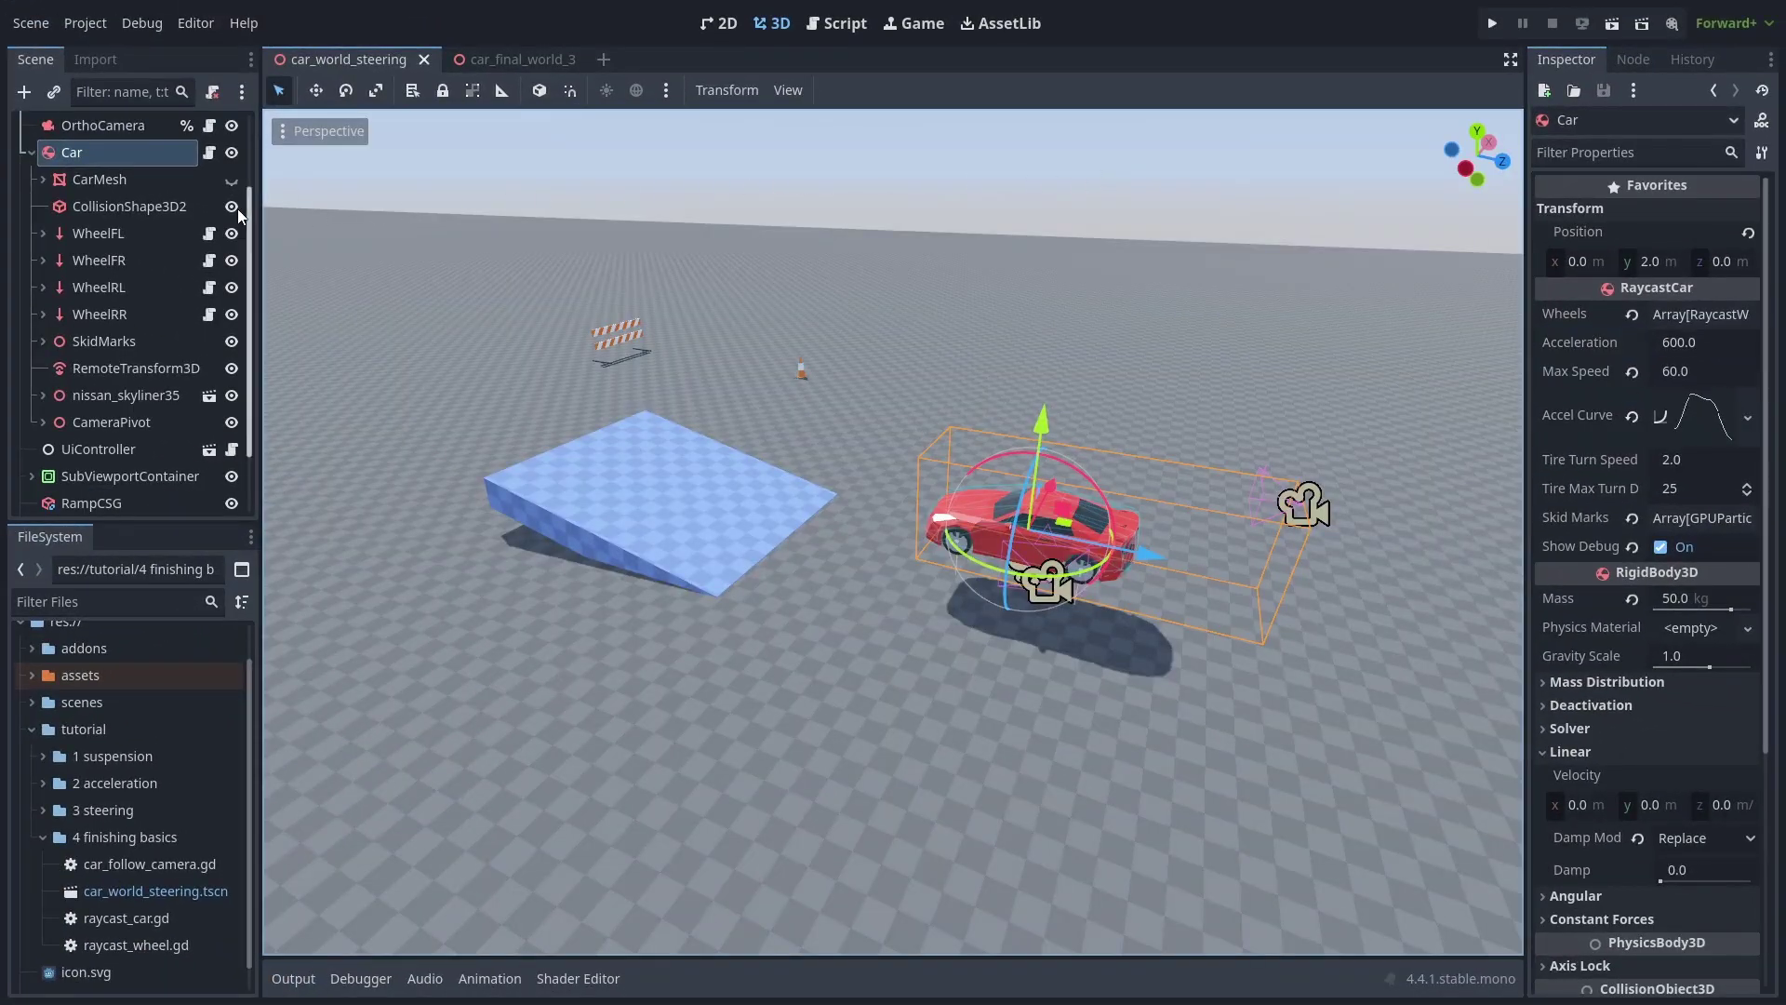
Step: Save WheelFL's grip curve as car_tire_FRONT.tres
{"action": "left_click", "coordinate": [114, 237]}
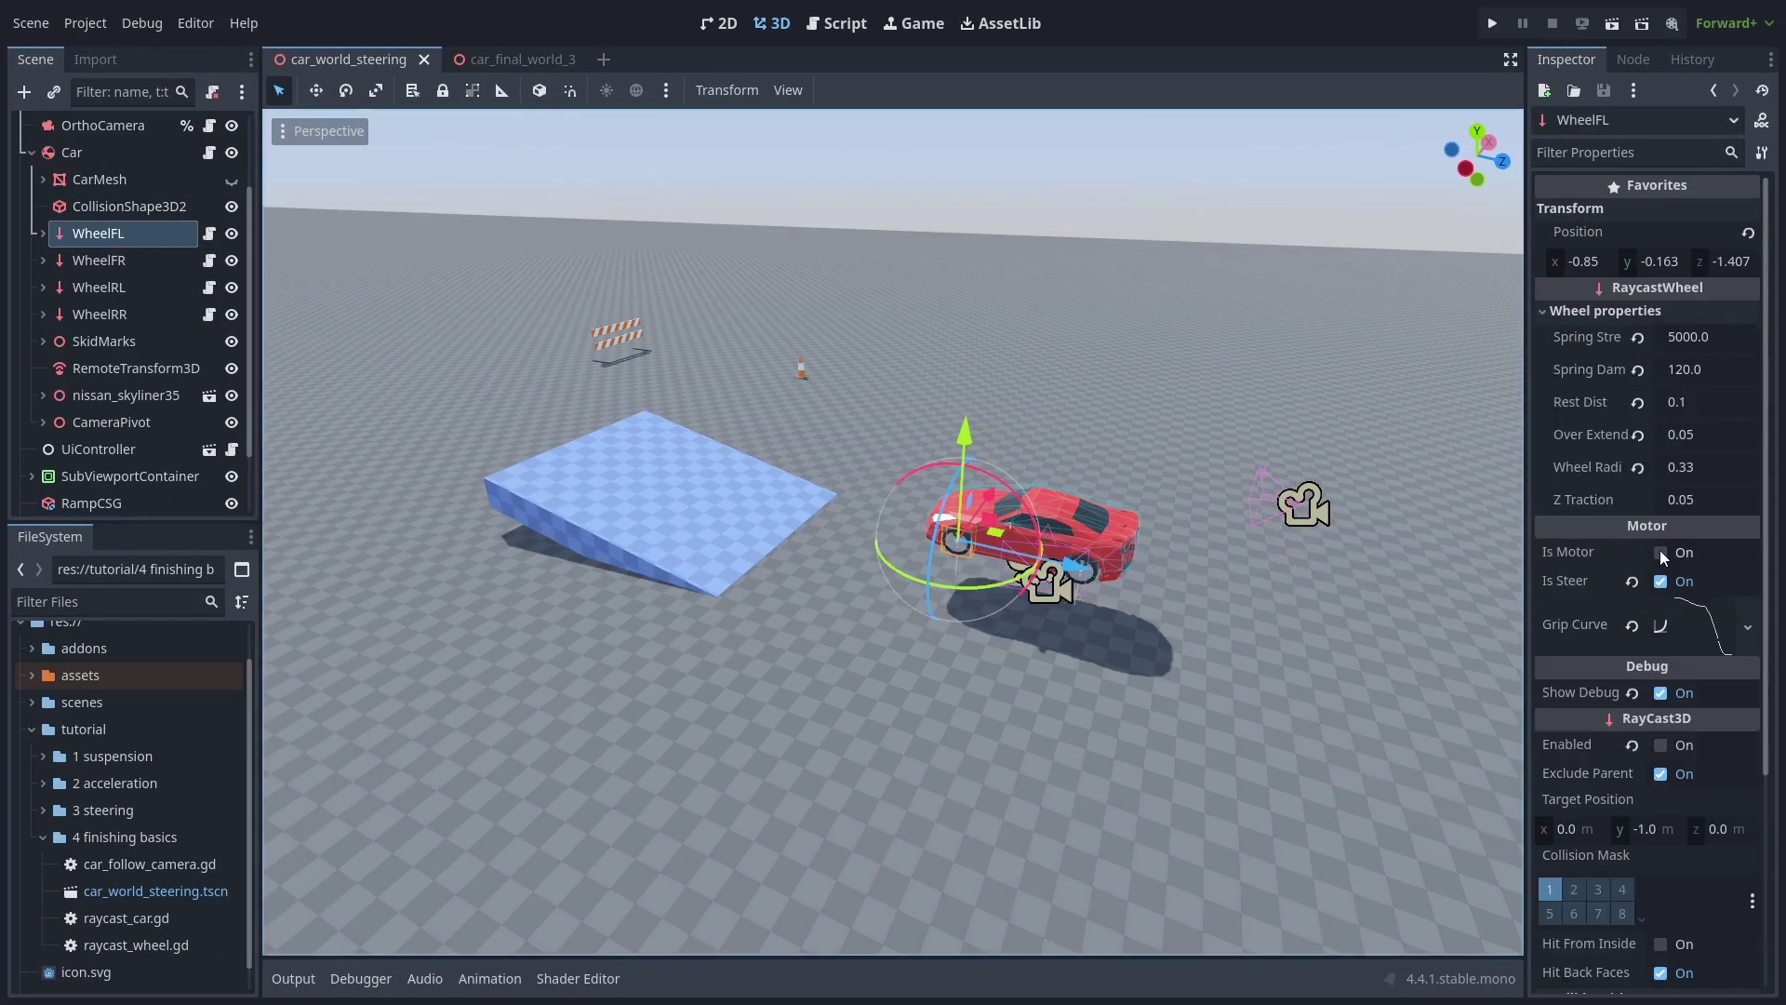
{"action": "left_click", "coordinate": [1708, 626]}
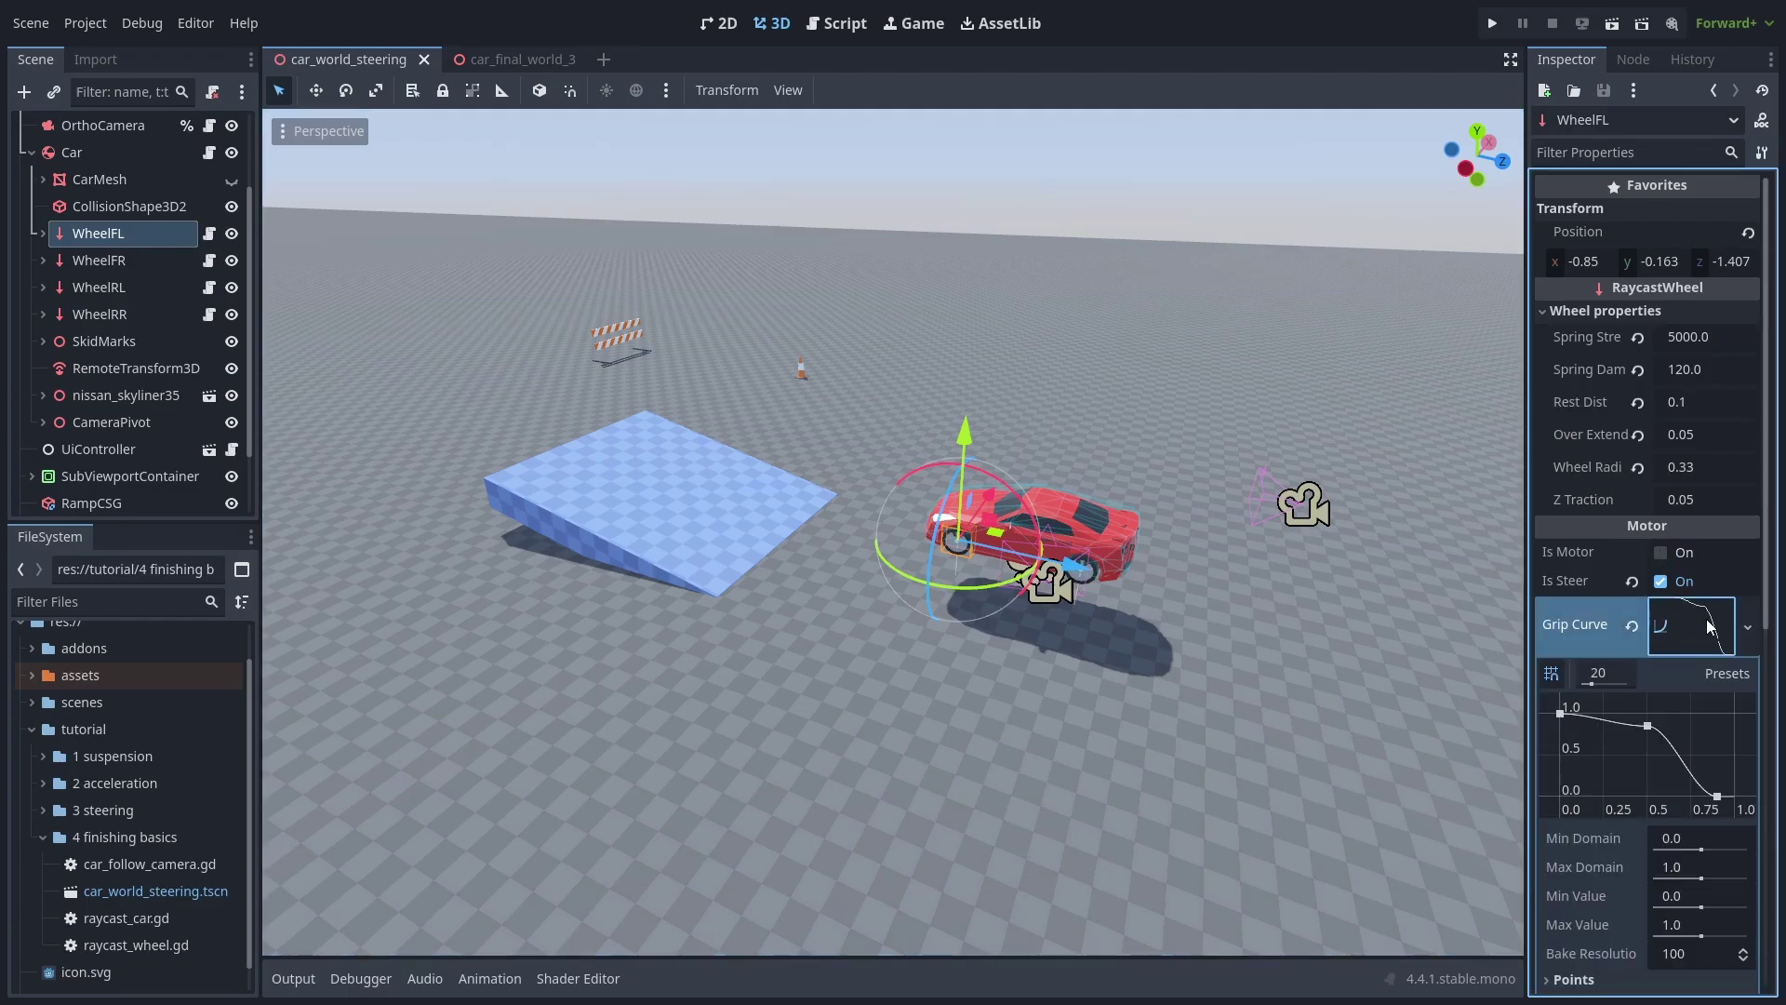
{"action": "left_click", "coordinate": [1750, 625]}
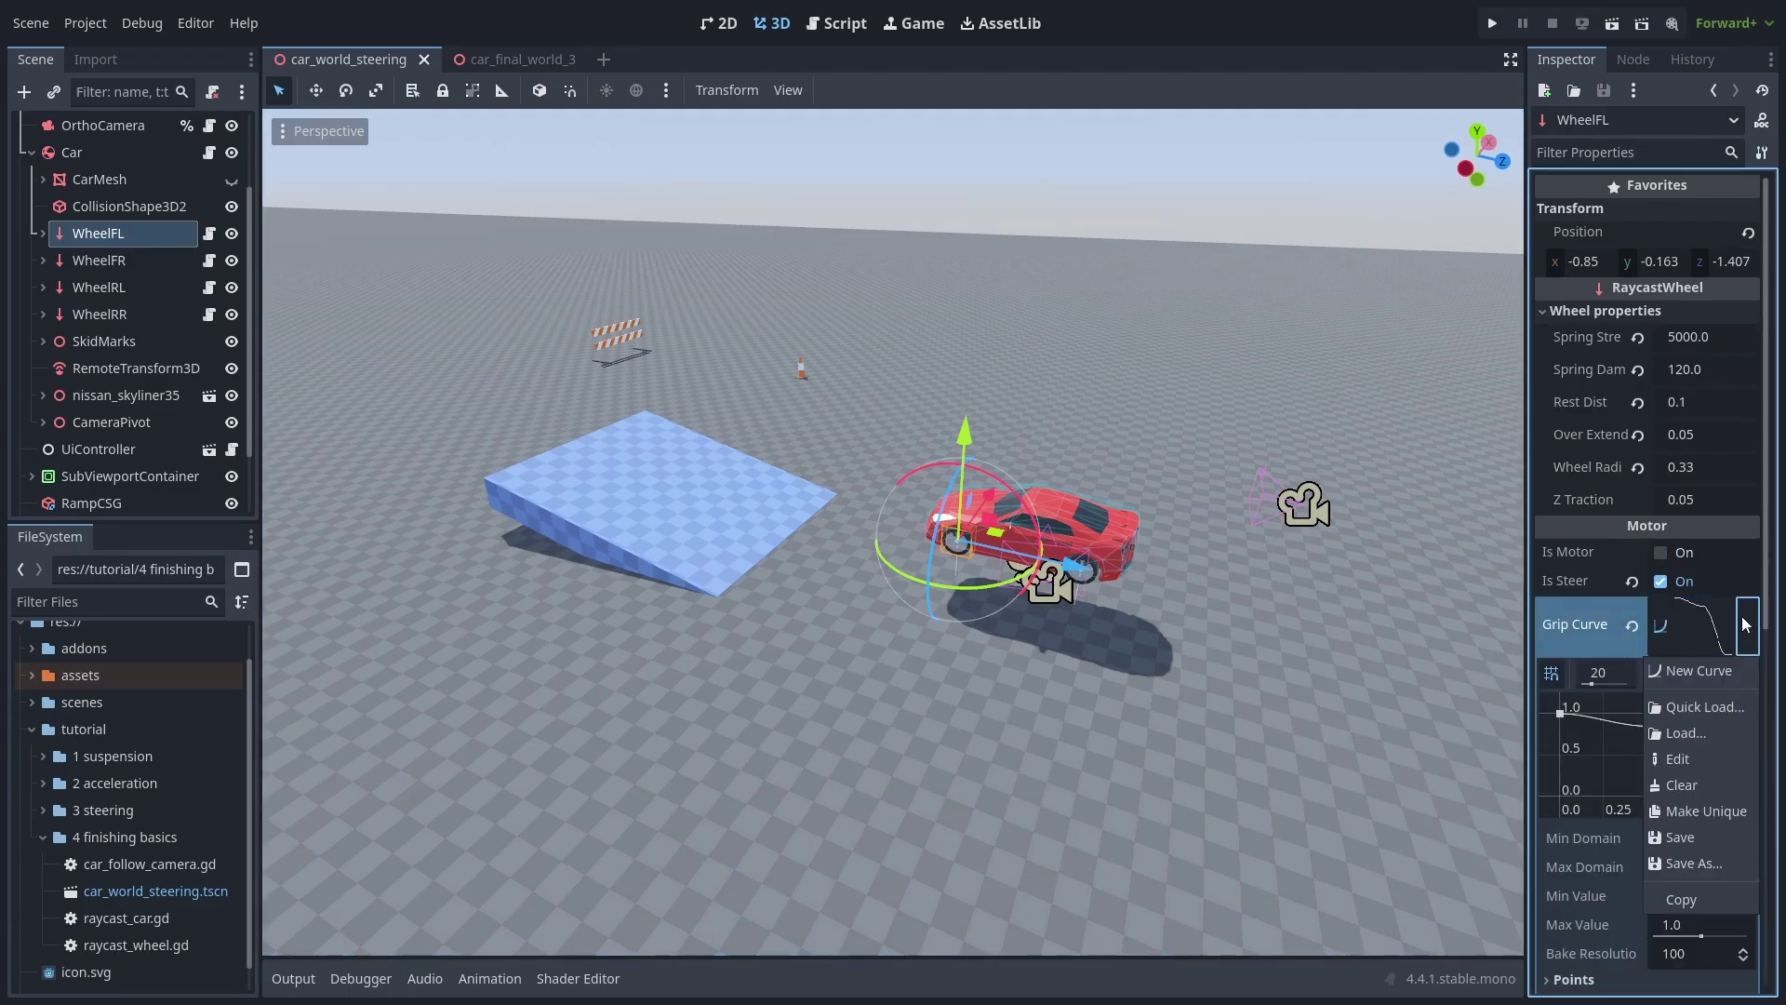
{"action": "left_click", "coordinate": [1705, 862]}
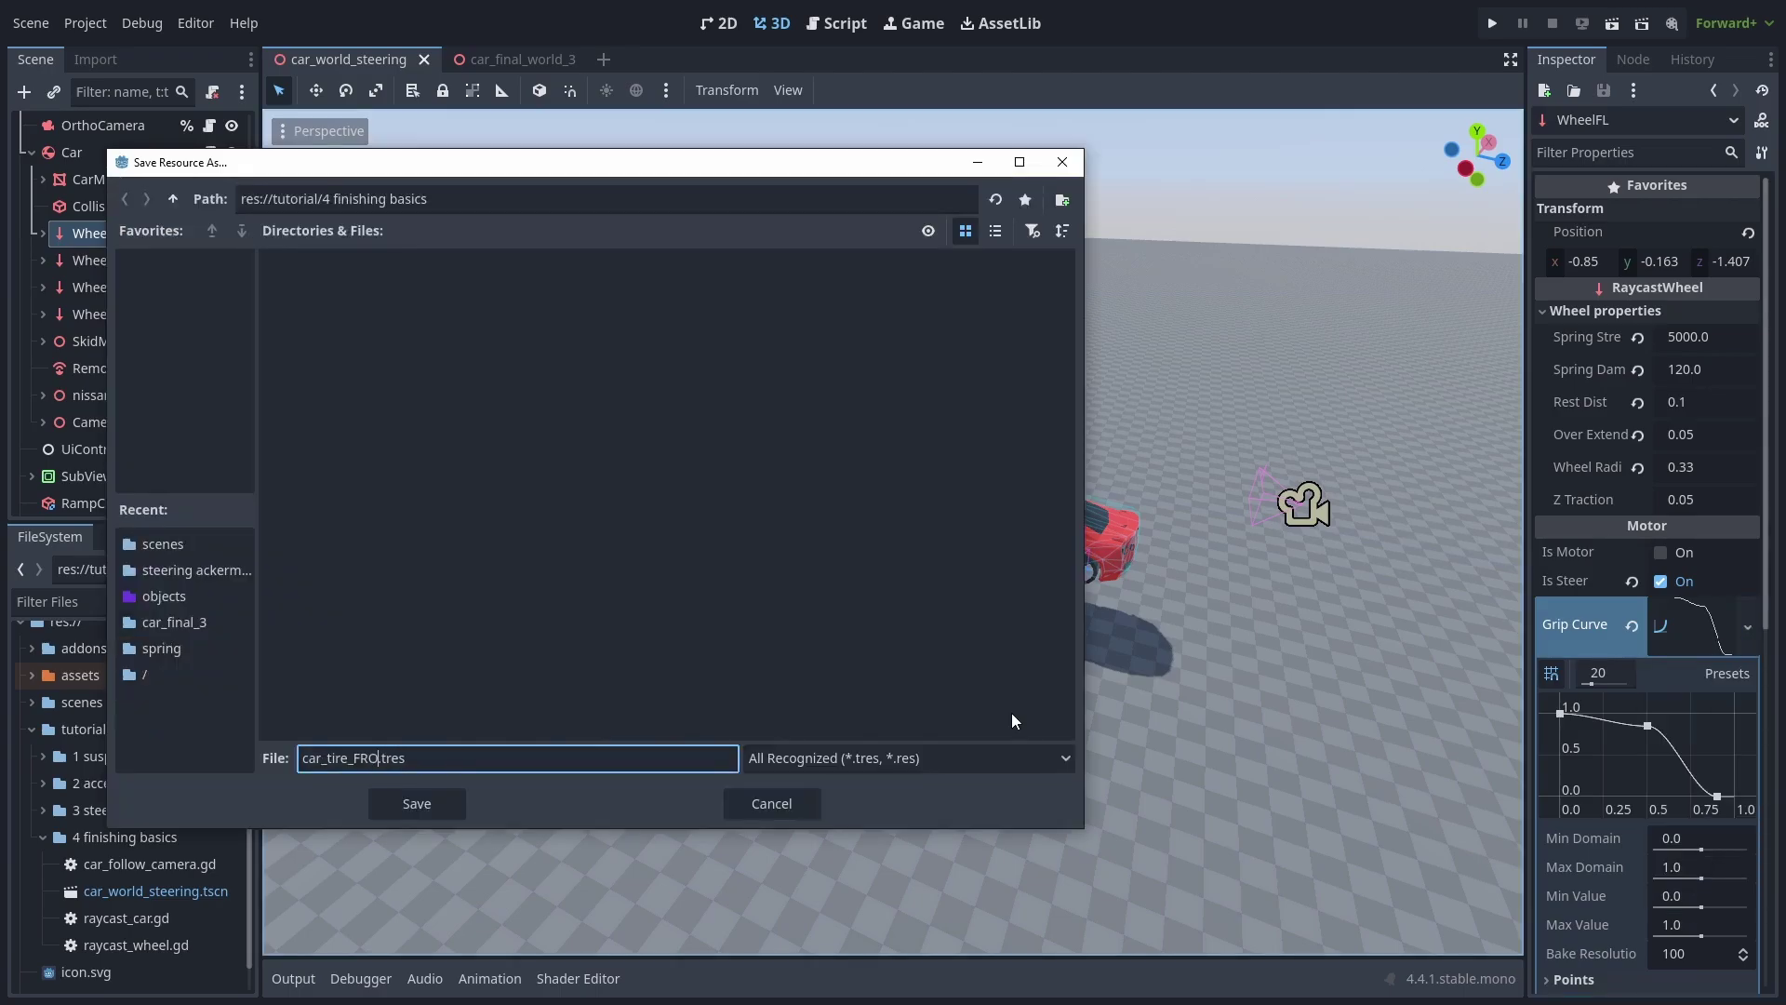
{"action": "key", "text": "Return"}
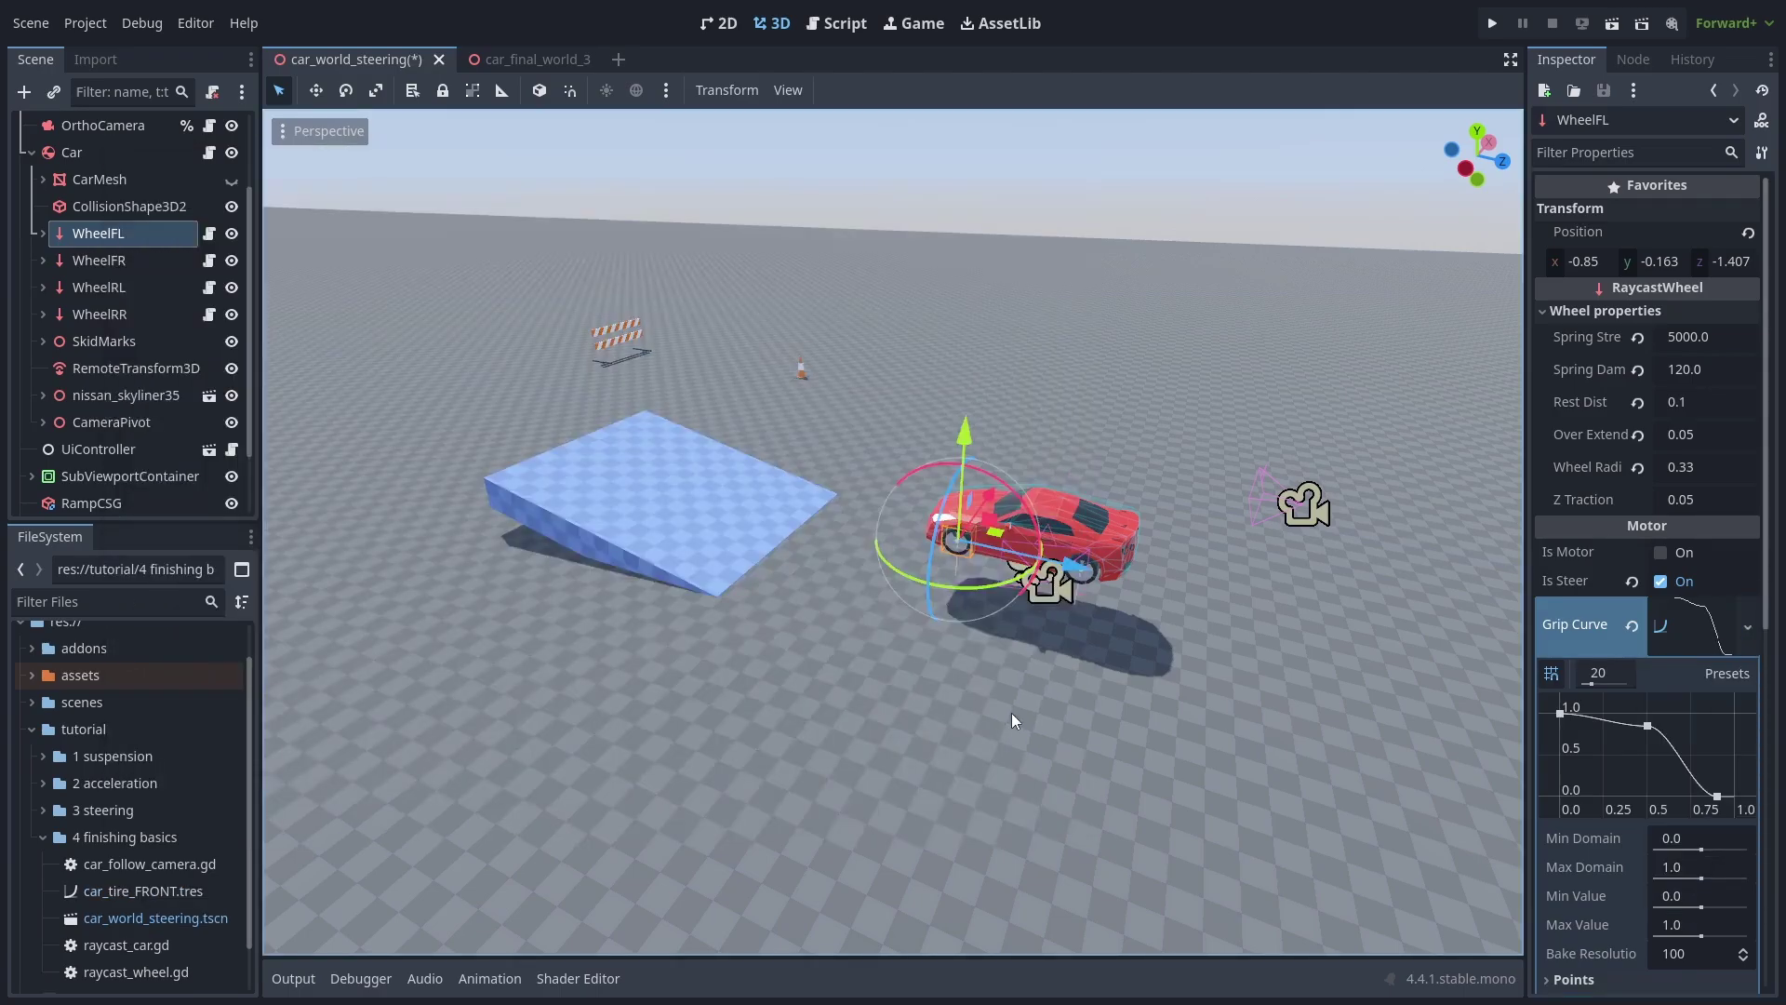
Step: Save WheelRL's grip curve as car_tire_BACK.tres
{"action": "left_click", "coordinate": [98, 287]}
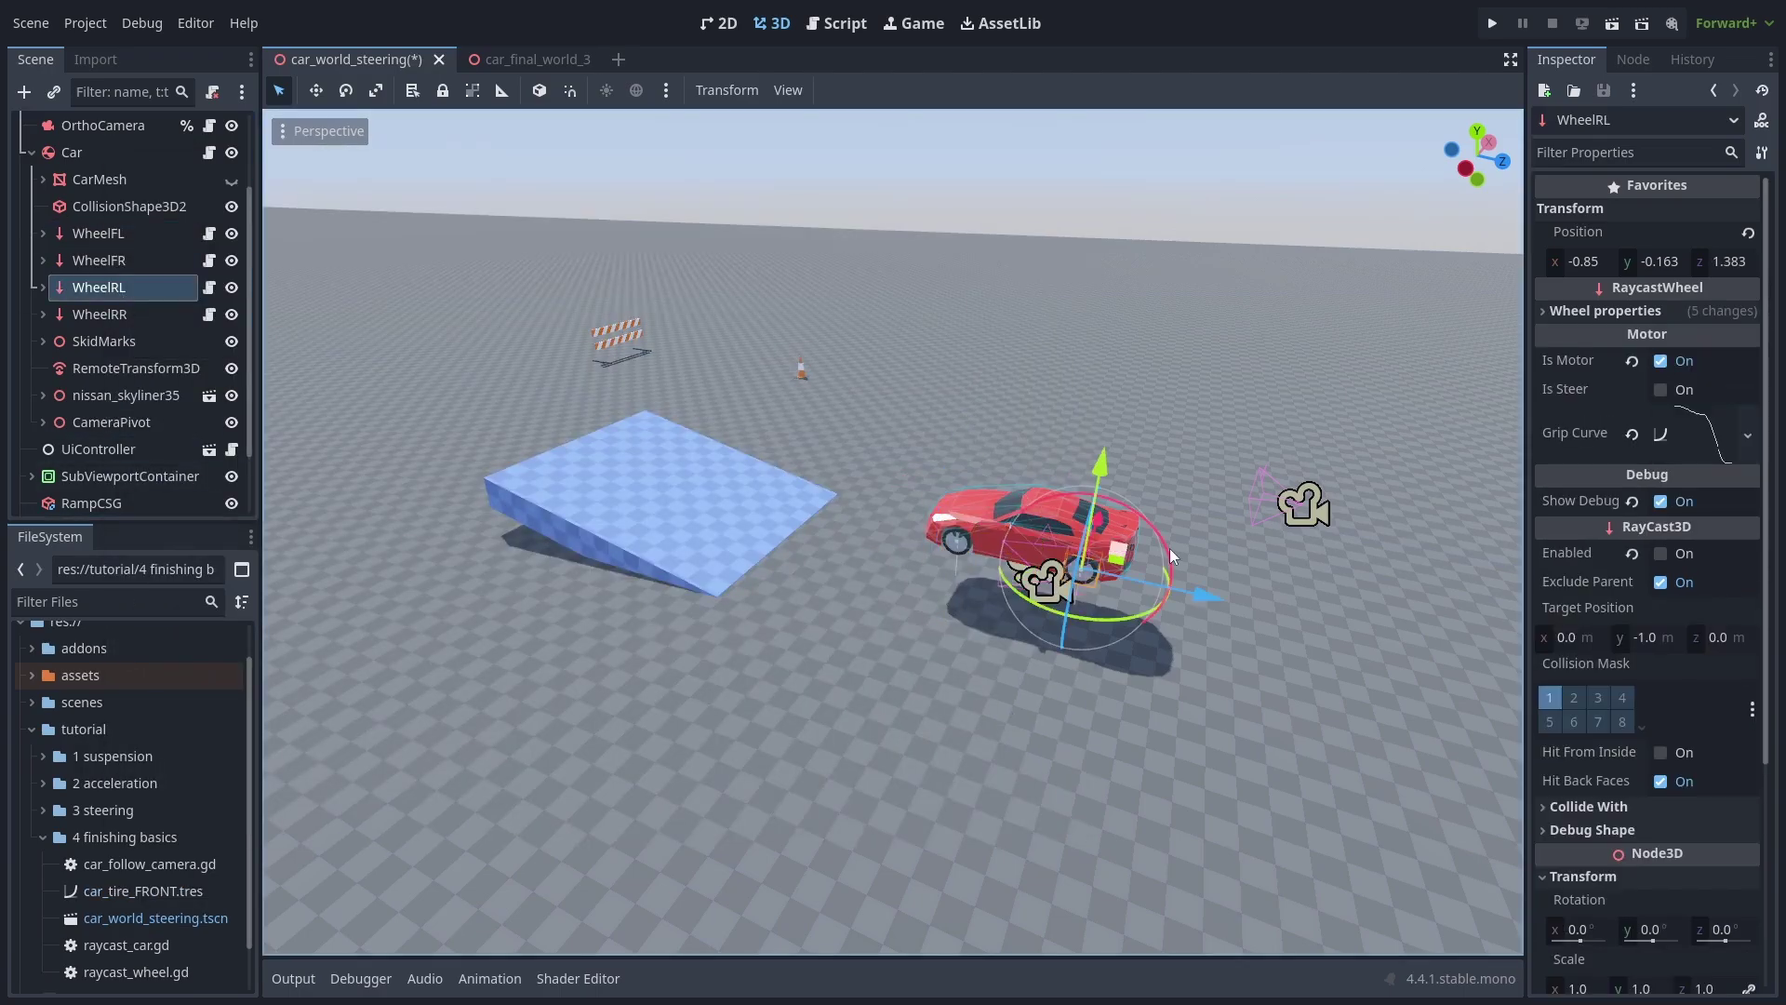
{"action": "left_click", "coordinate": [1749, 436]}
{"action": "left_click", "coordinate": [1659, 671]}
{"action": "key", "text": "Right"}
{"action": "key", "text": "BackSpace"}
{"action": "key", "text": "BackSpace"}
{"action": "key", "text": "BackSpace"}
{"action": "key", "text": "BackSpace"}
{"action": "key", "text": "BackSpace"}
{"action": "type", "text": "BACK"}
{"action": "key", "text": "Return"}
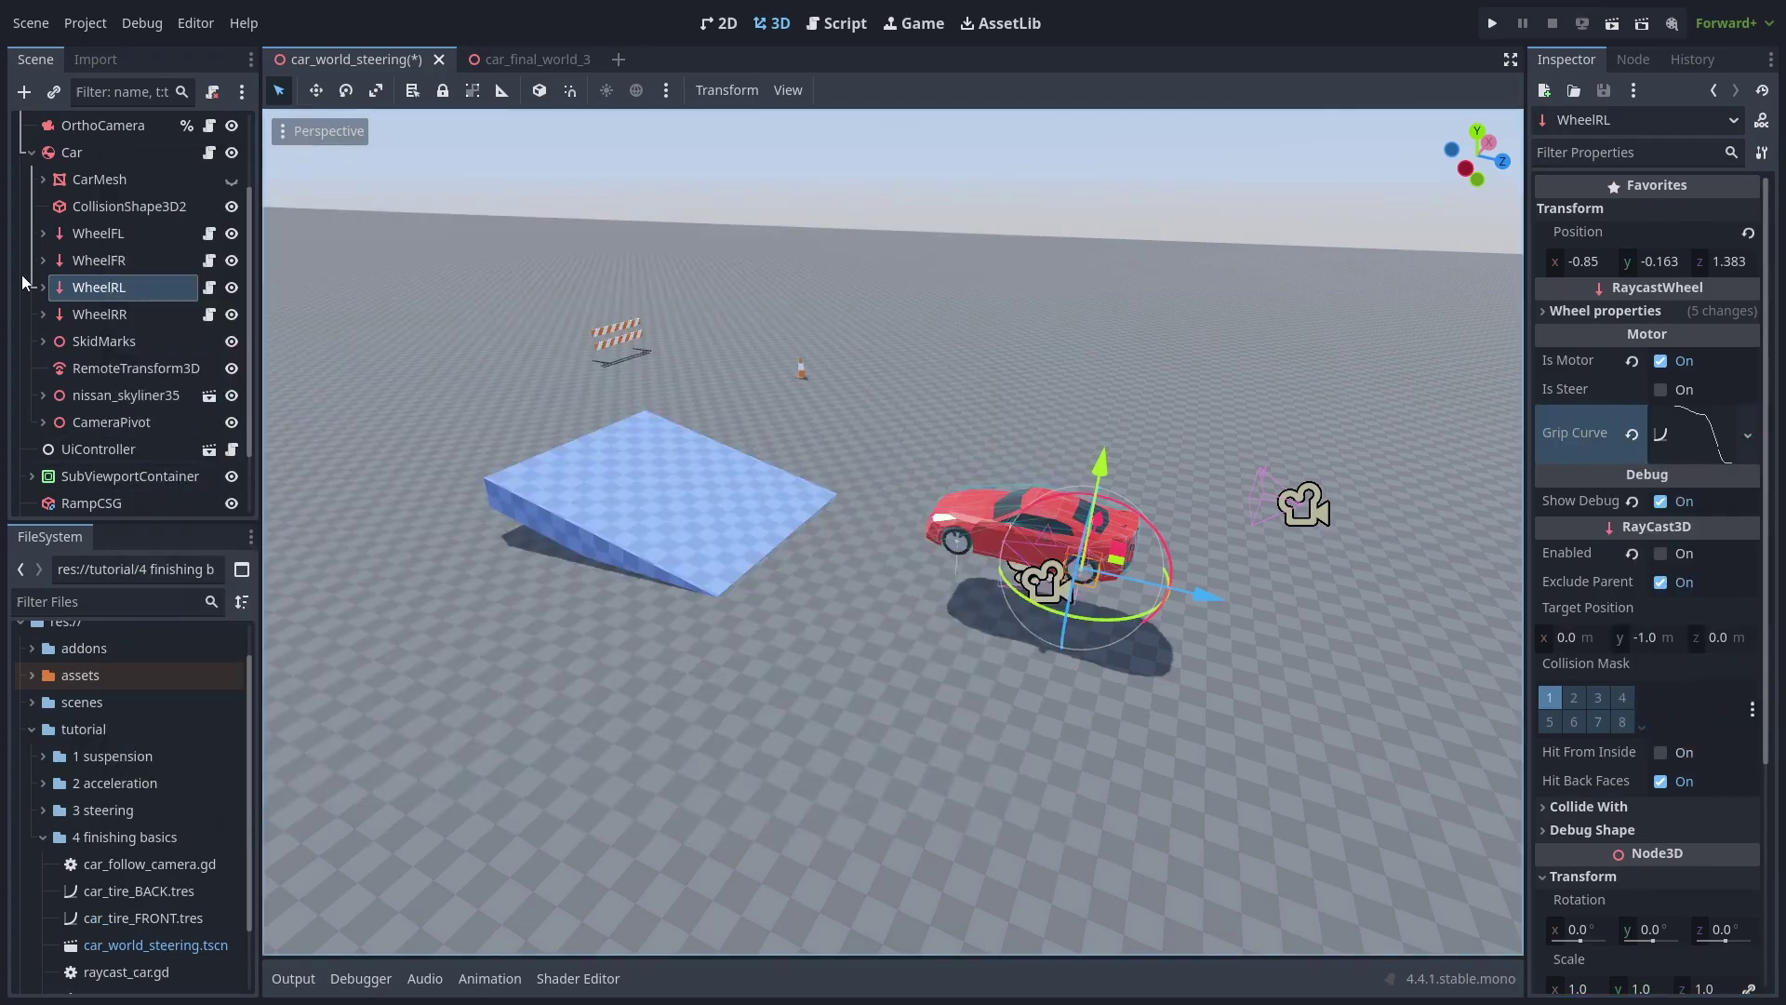
Step: Quick Load car_tire_FRONT.tres onto WheelFR and car_tire_BACK.tres onto WheelRR
{"action": "left_click", "coordinate": [91, 260]}
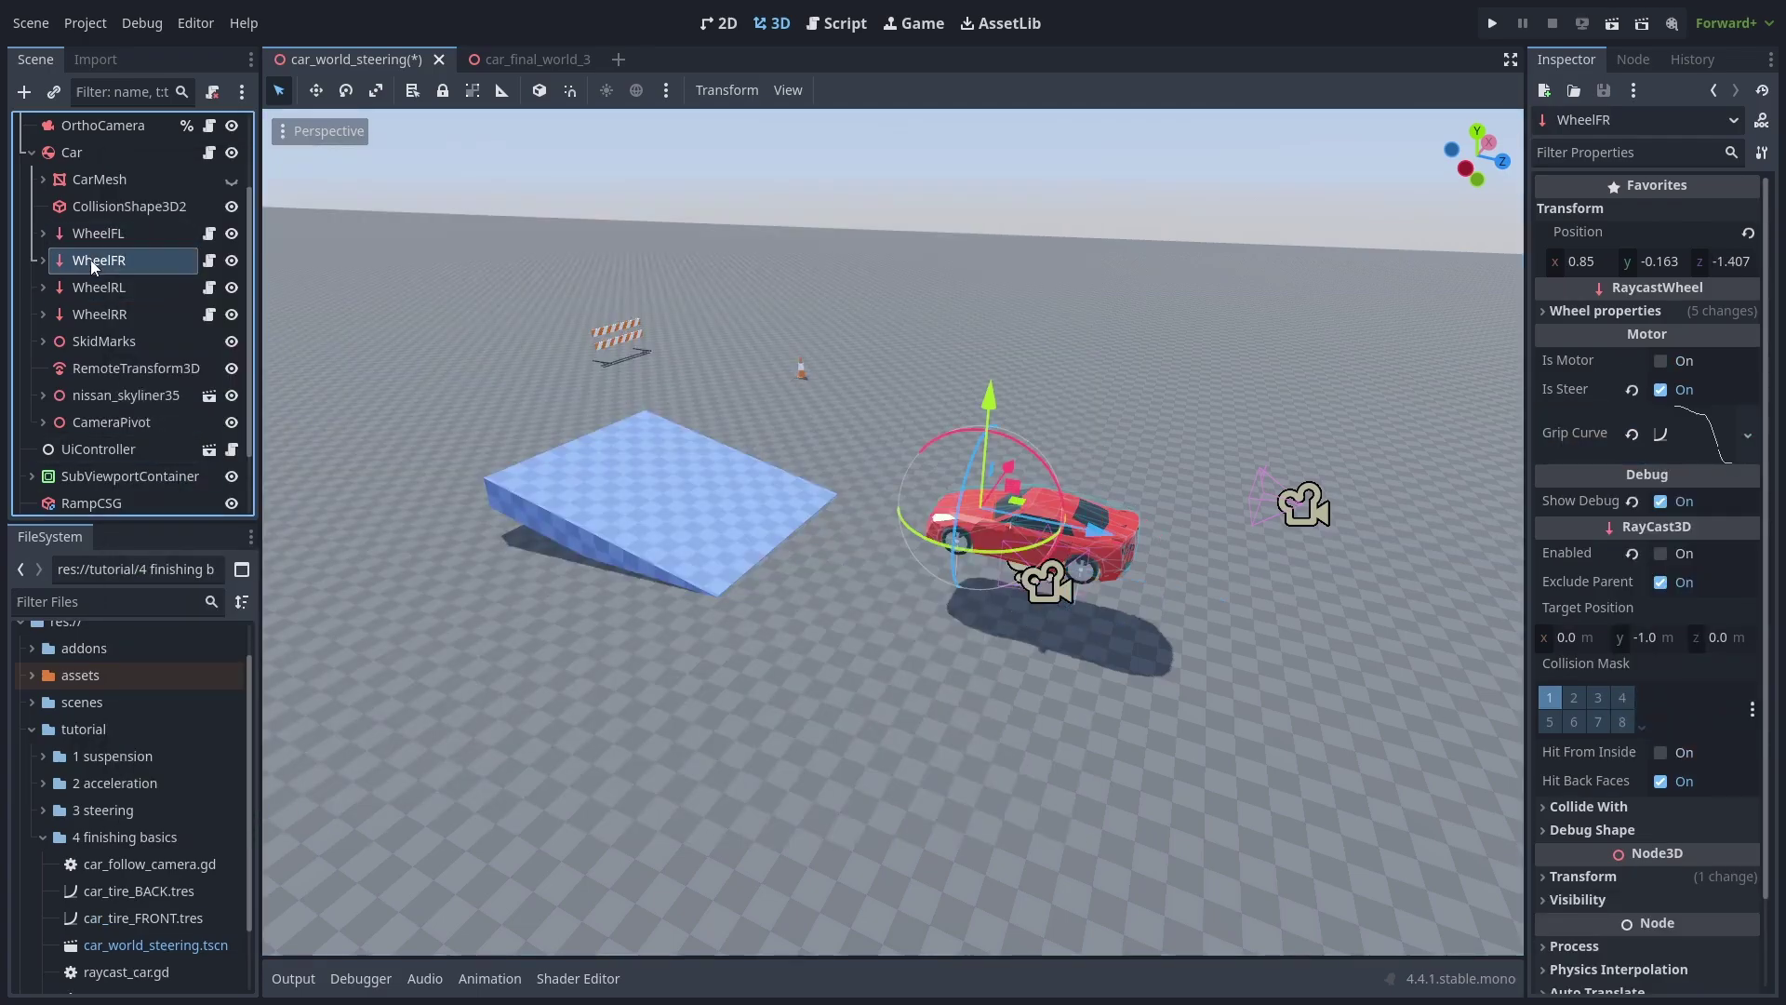
{"action": "left_click", "coordinate": [1748, 435]}
{"action": "left_click", "coordinate": [1708, 517]}
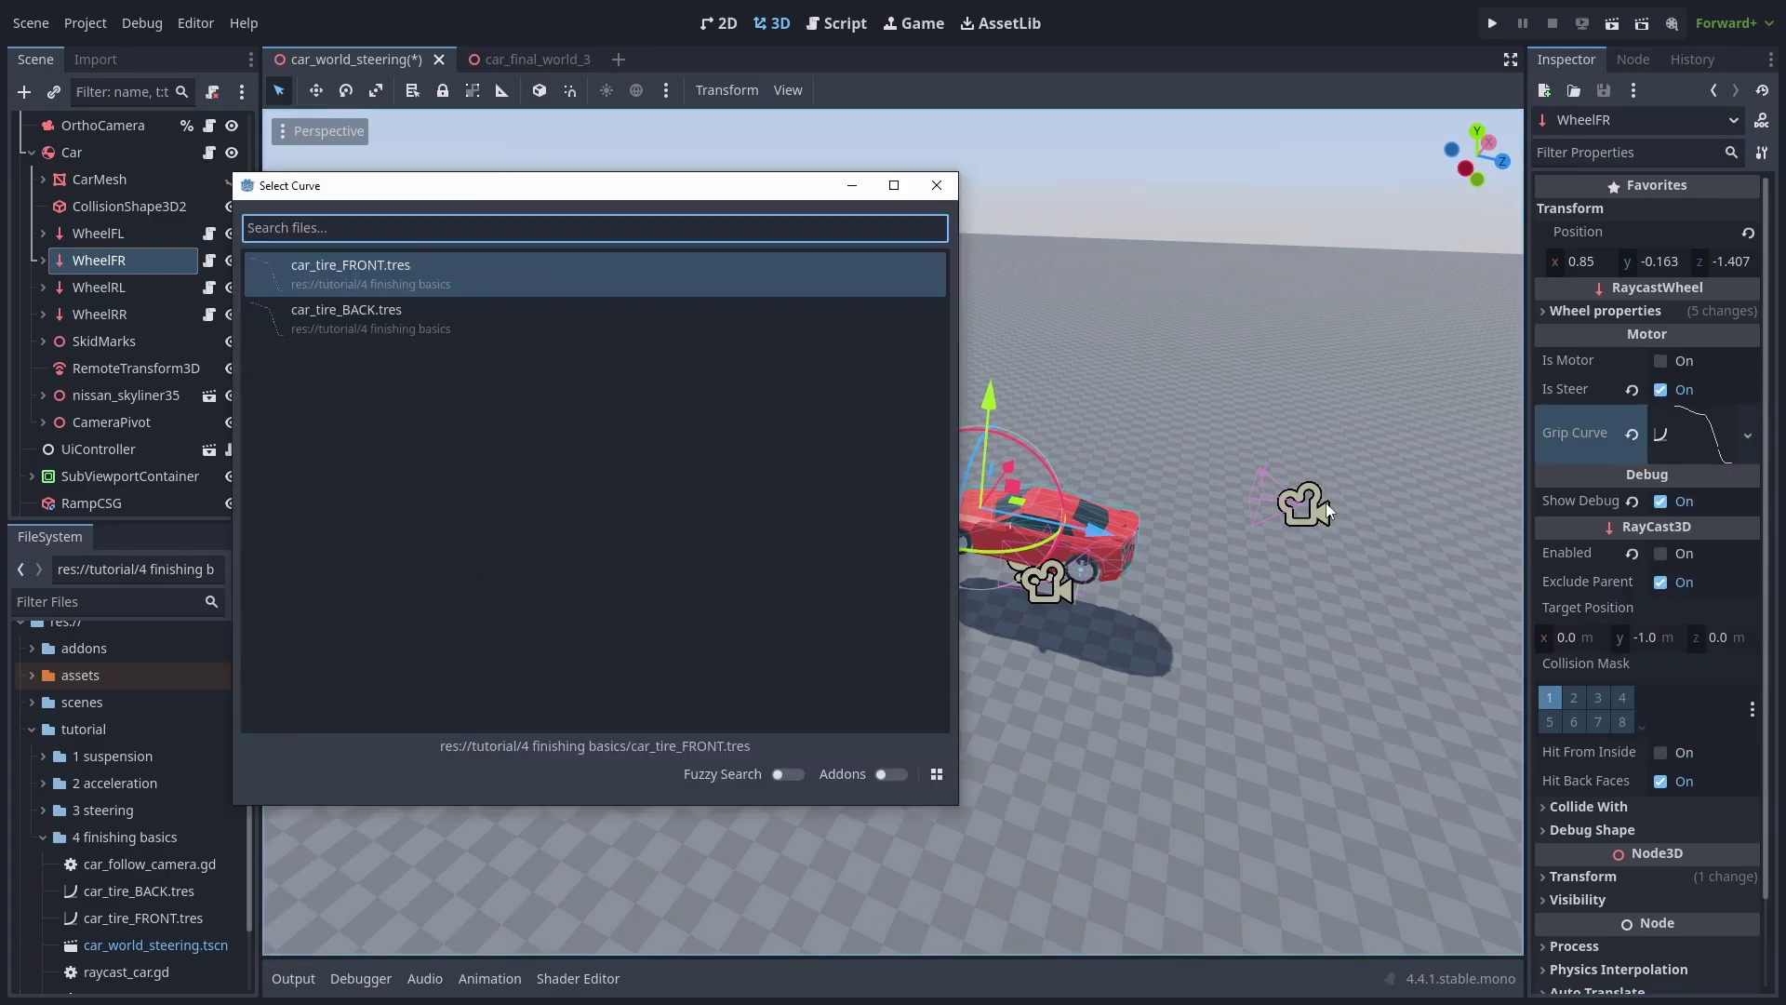
{"action": "left_click", "coordinate": [451, 292]}
{"action": "left_click", "coordinate": [100, 314]}
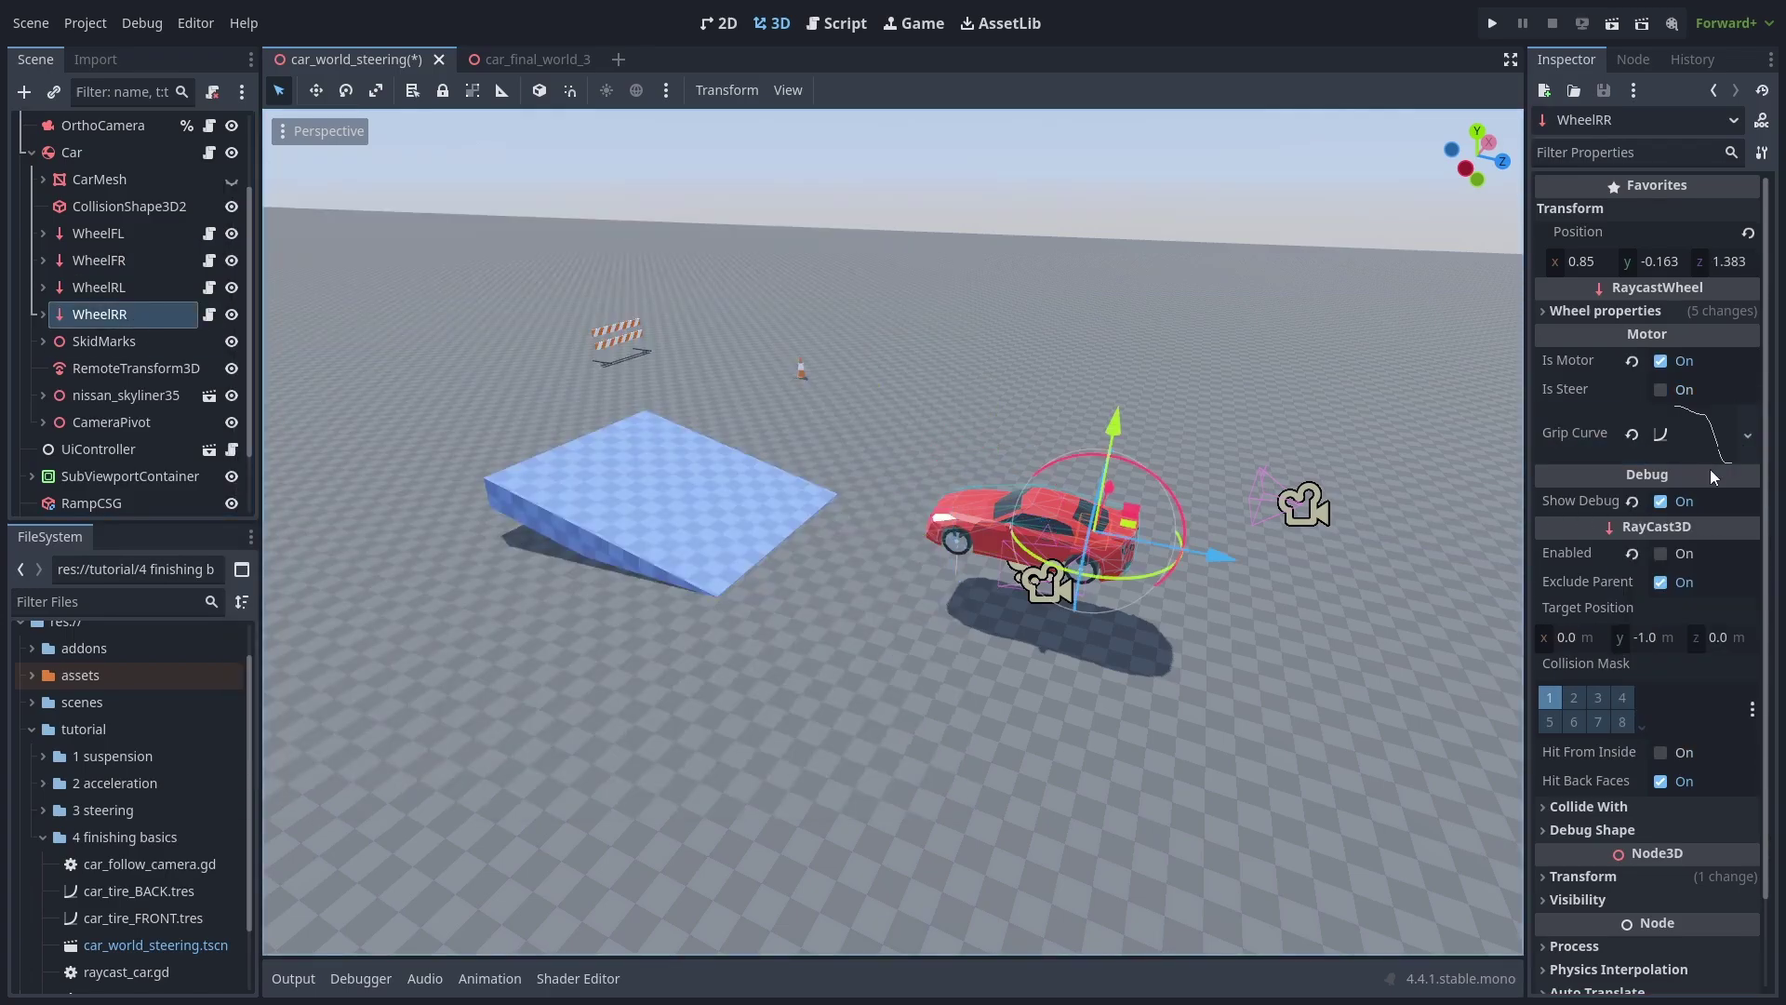
{"action": "left_click", "coordinate": [1746, 433]}
{"action": "left_click", "coordinate": [1723, 510]}
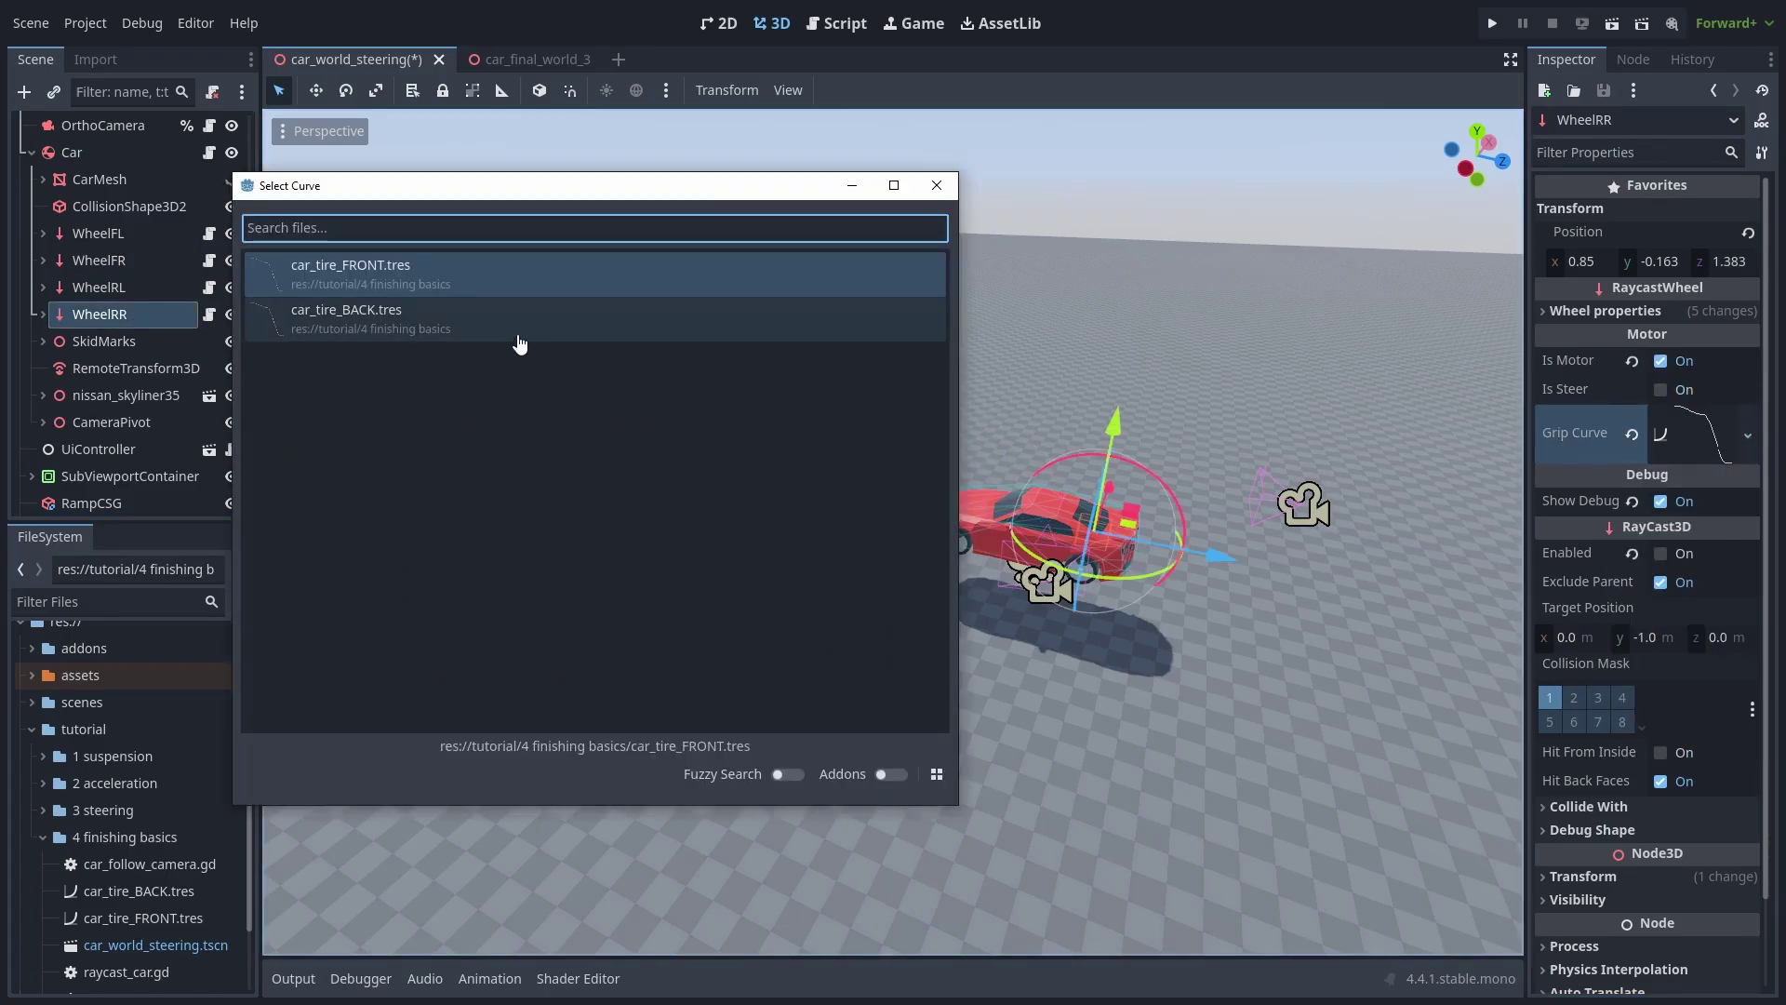
{"action": "double_click", "coordinate": [482, 322]}
{"action": "key", "text": "Up"}
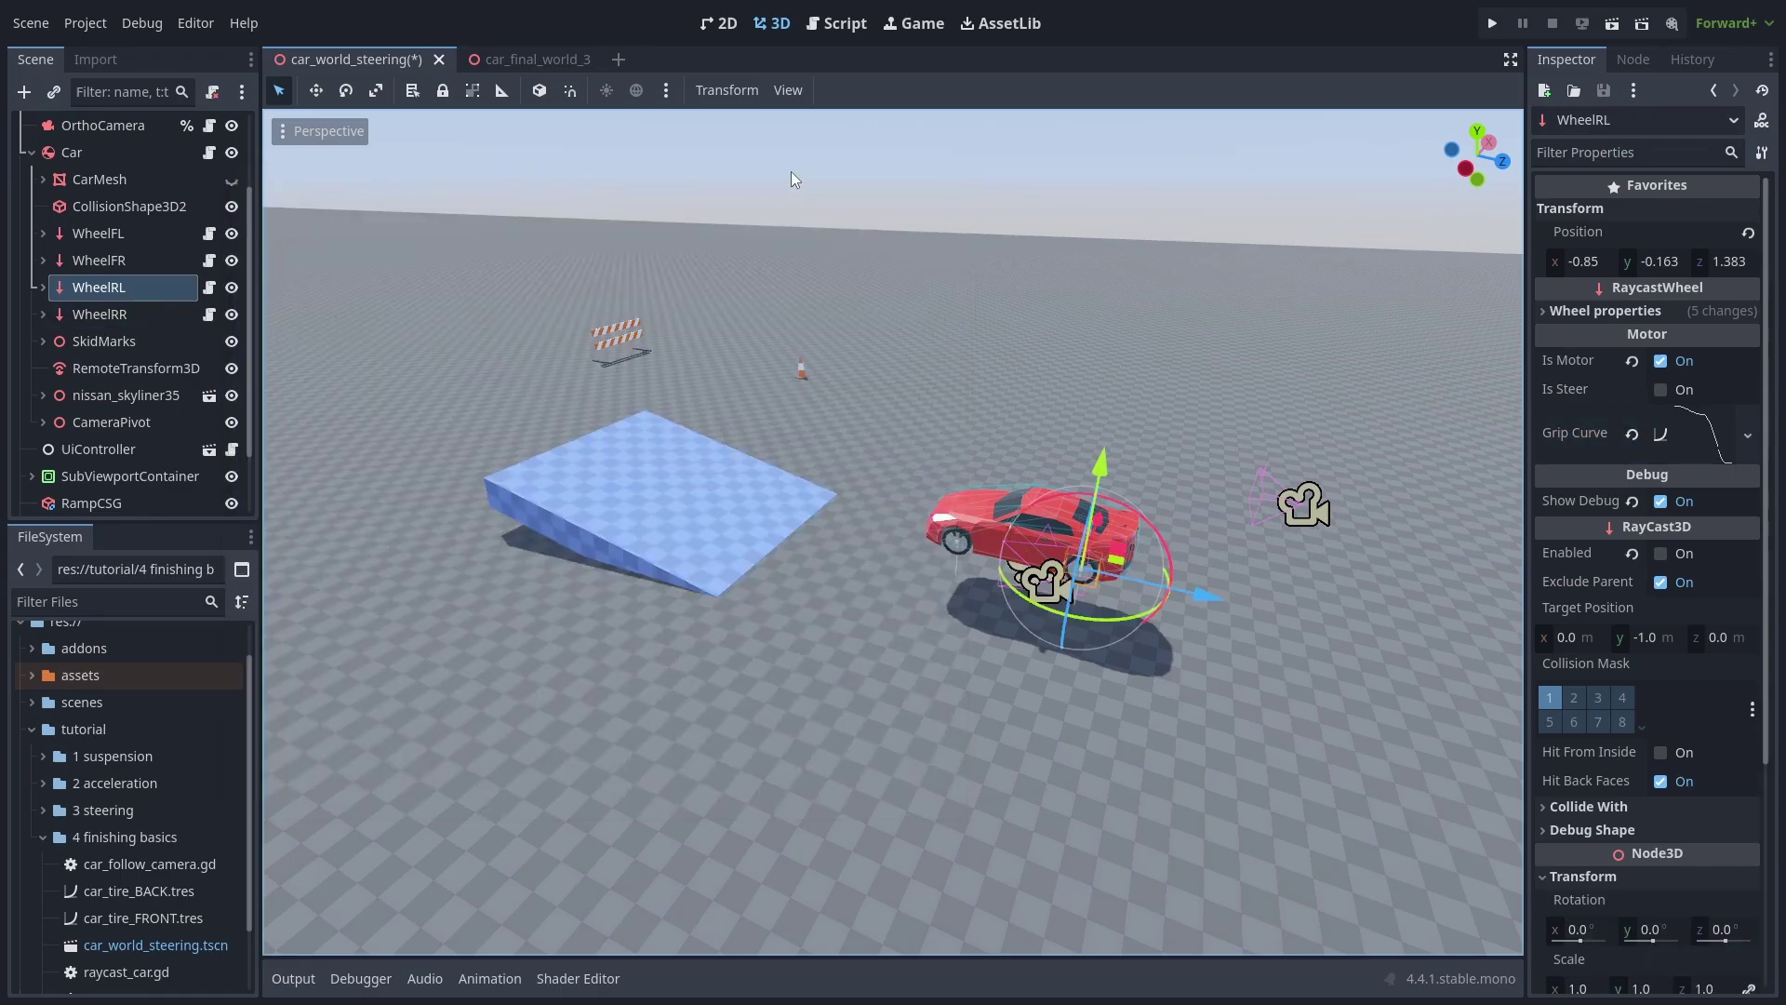
Step: Lower the rear curve's start to 0.75 and move its middle point to about (0.30, 0.55)
{"action": "left_click", "coordinate": [1717, 435]}
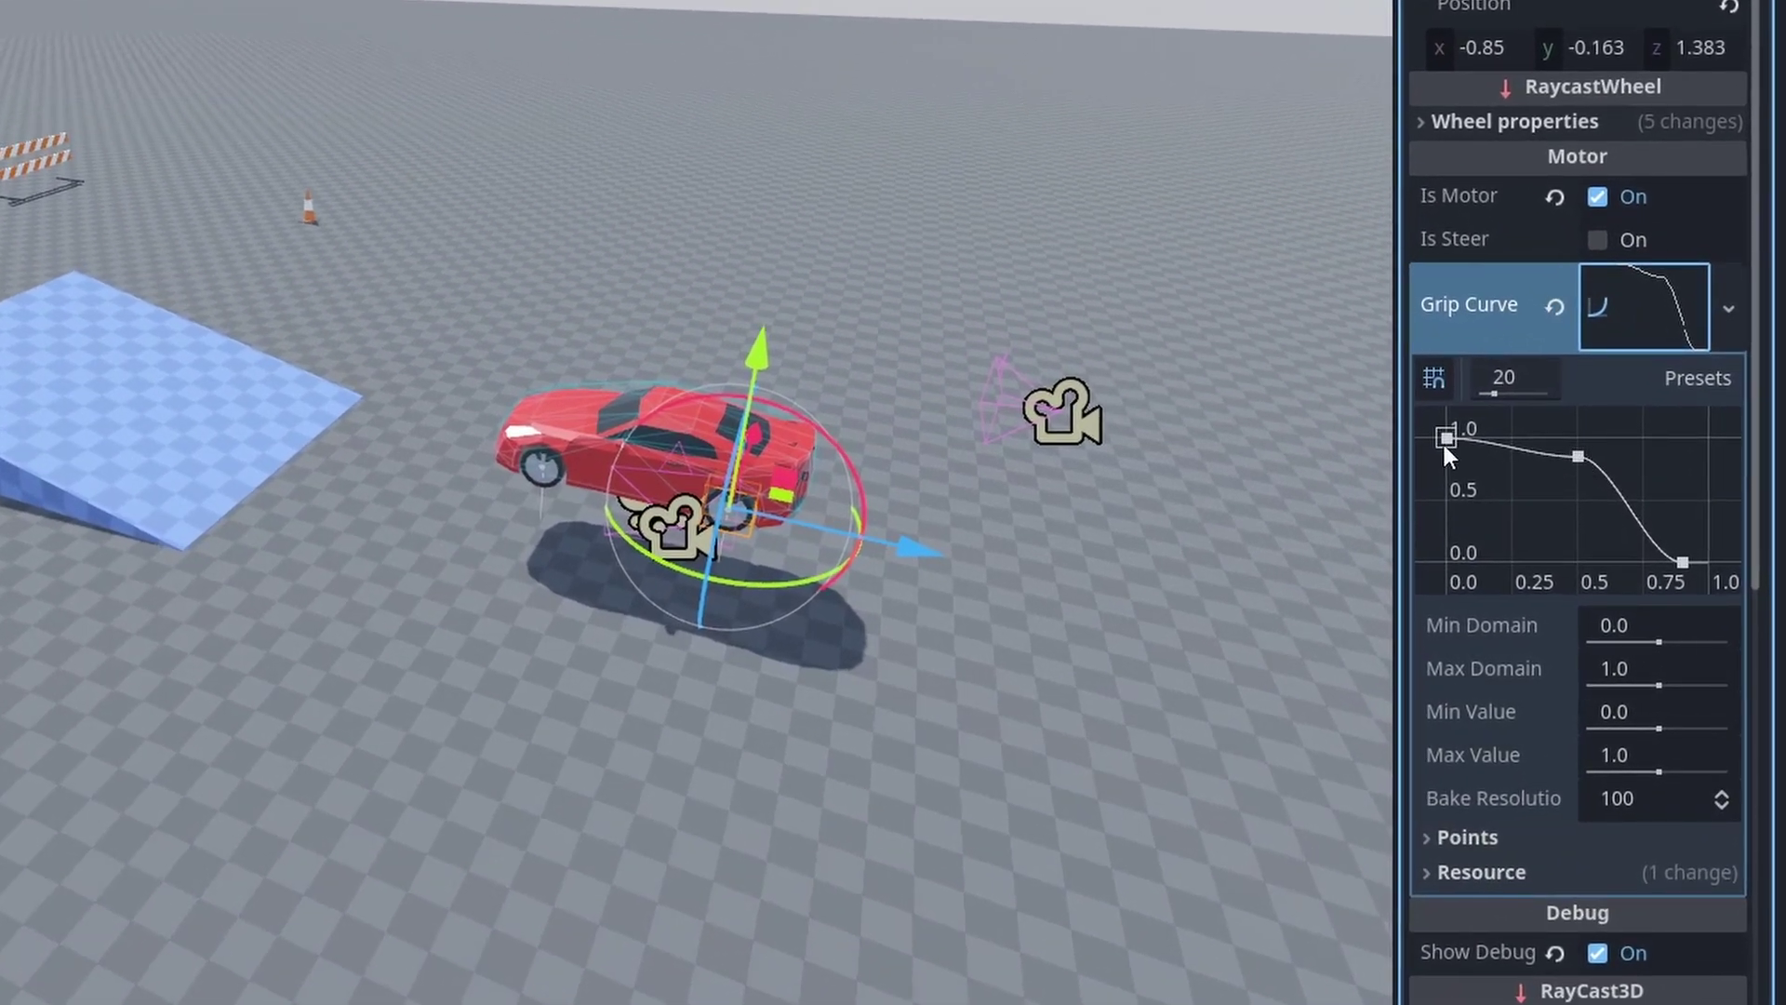
{"action": "left_click_drag", "start_coordinate": [1445, 439], "coordinate": [1448, 469]}
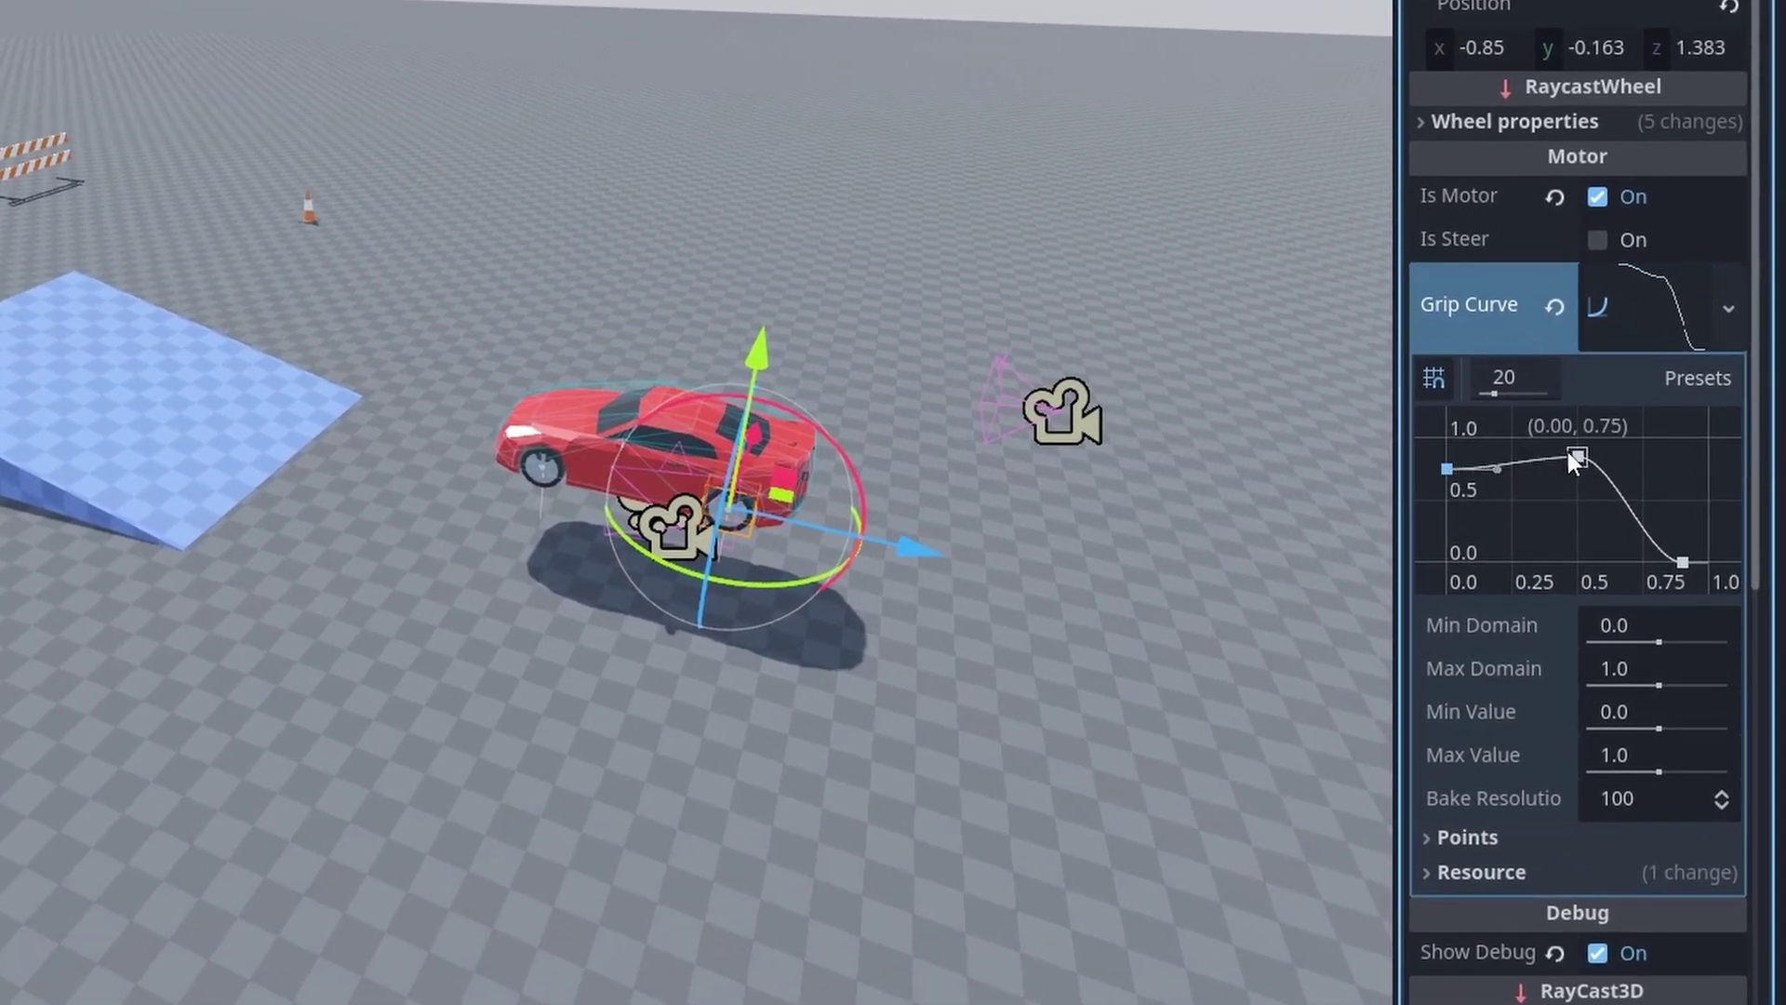
{"action": "left_click_drag", "start_coordinate": [1575, 454], "coordinate": [1550, 506]}
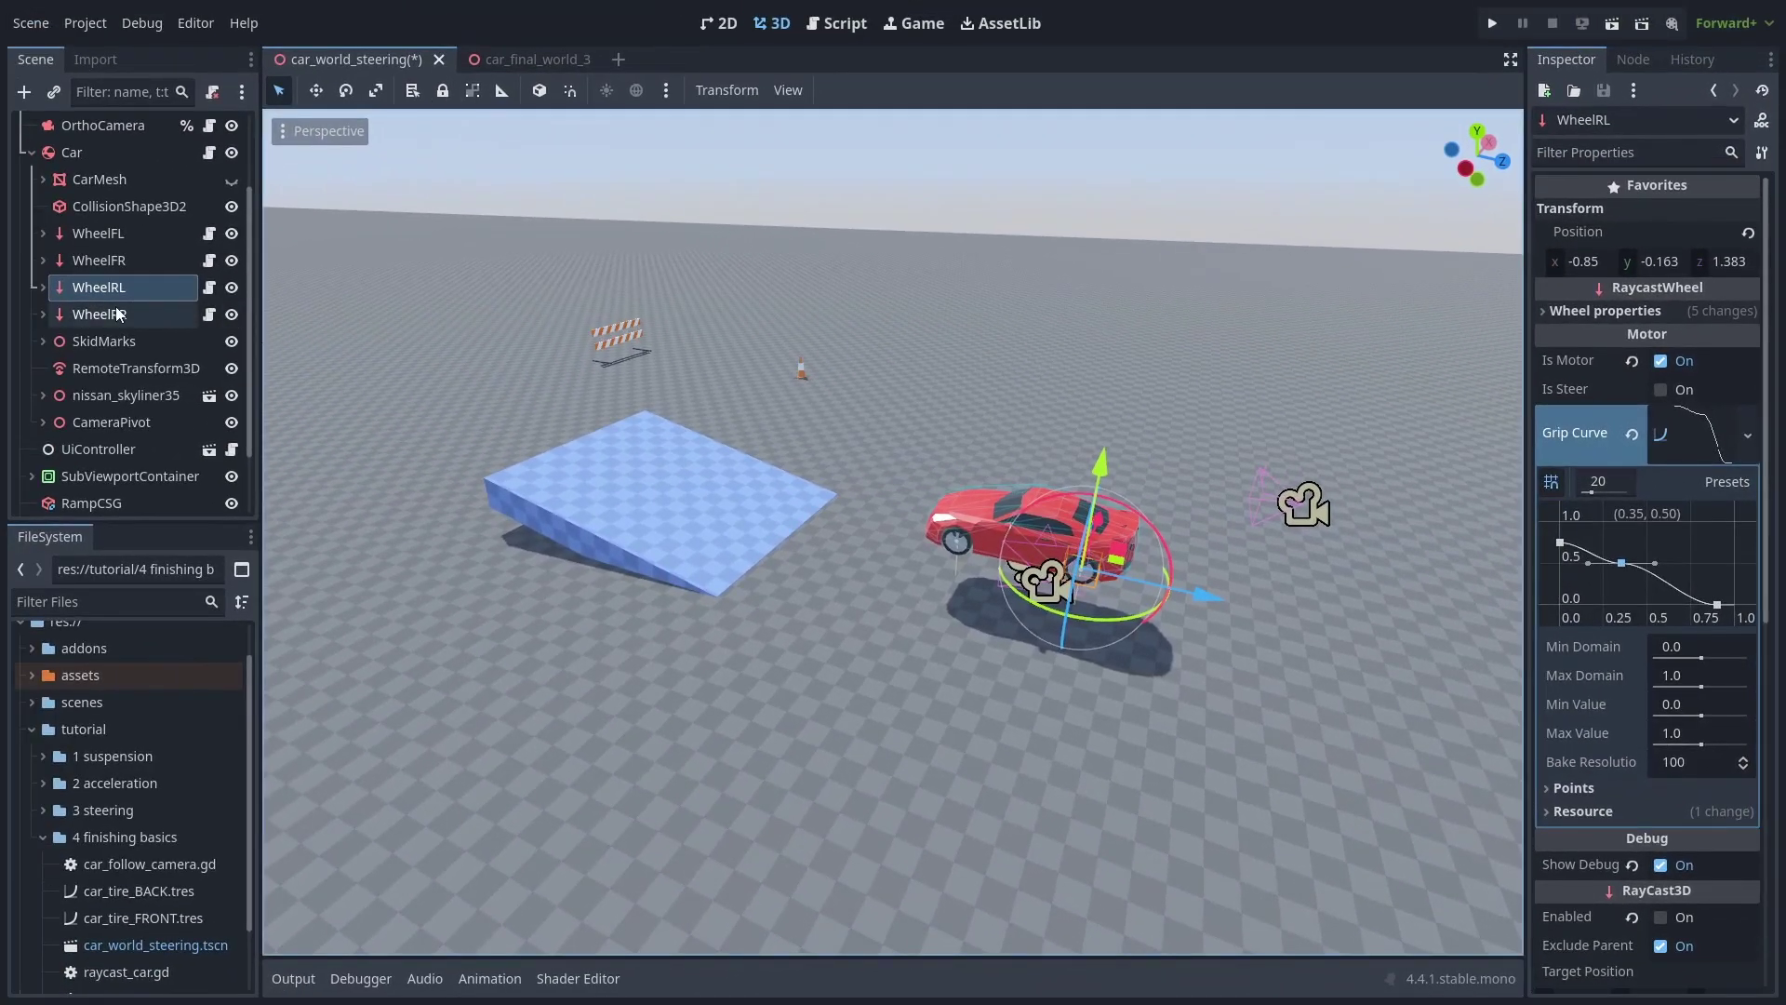
{"action": "left_click", "coordinate": [118, 315]}
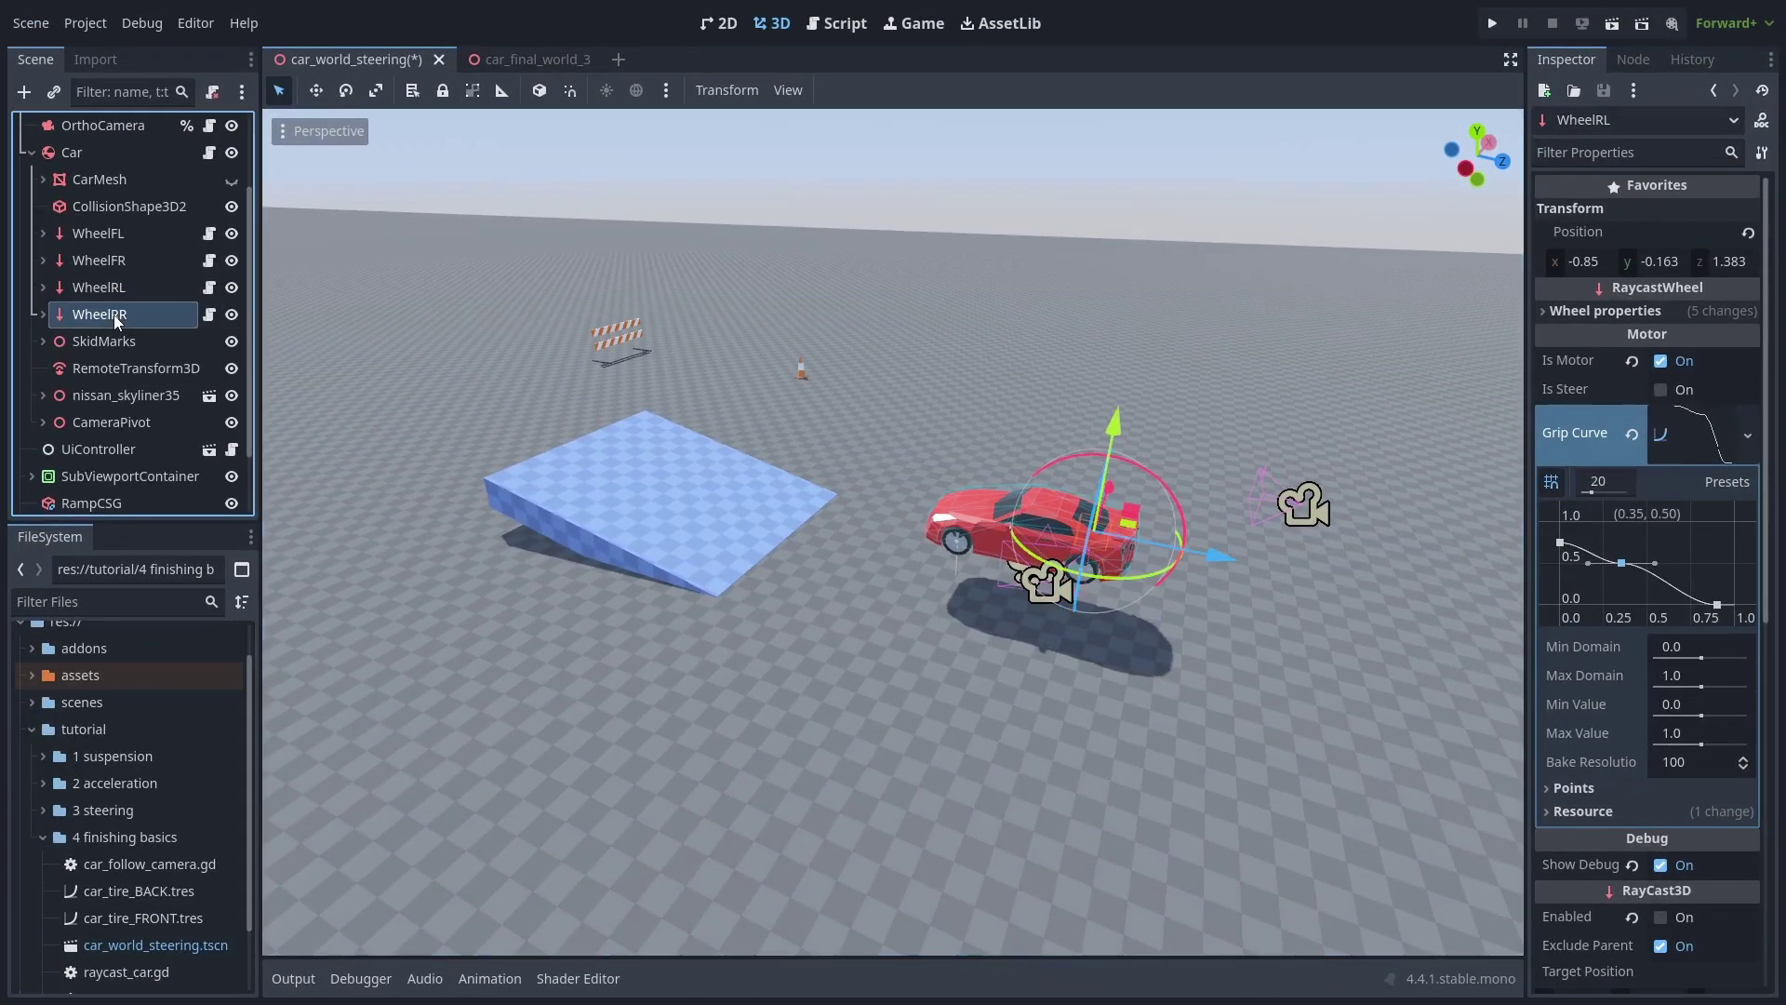
{"action": "left_click", "coordinate": [1716, 438]}
{"action": "left_click", "coordinate": [100, 261]}
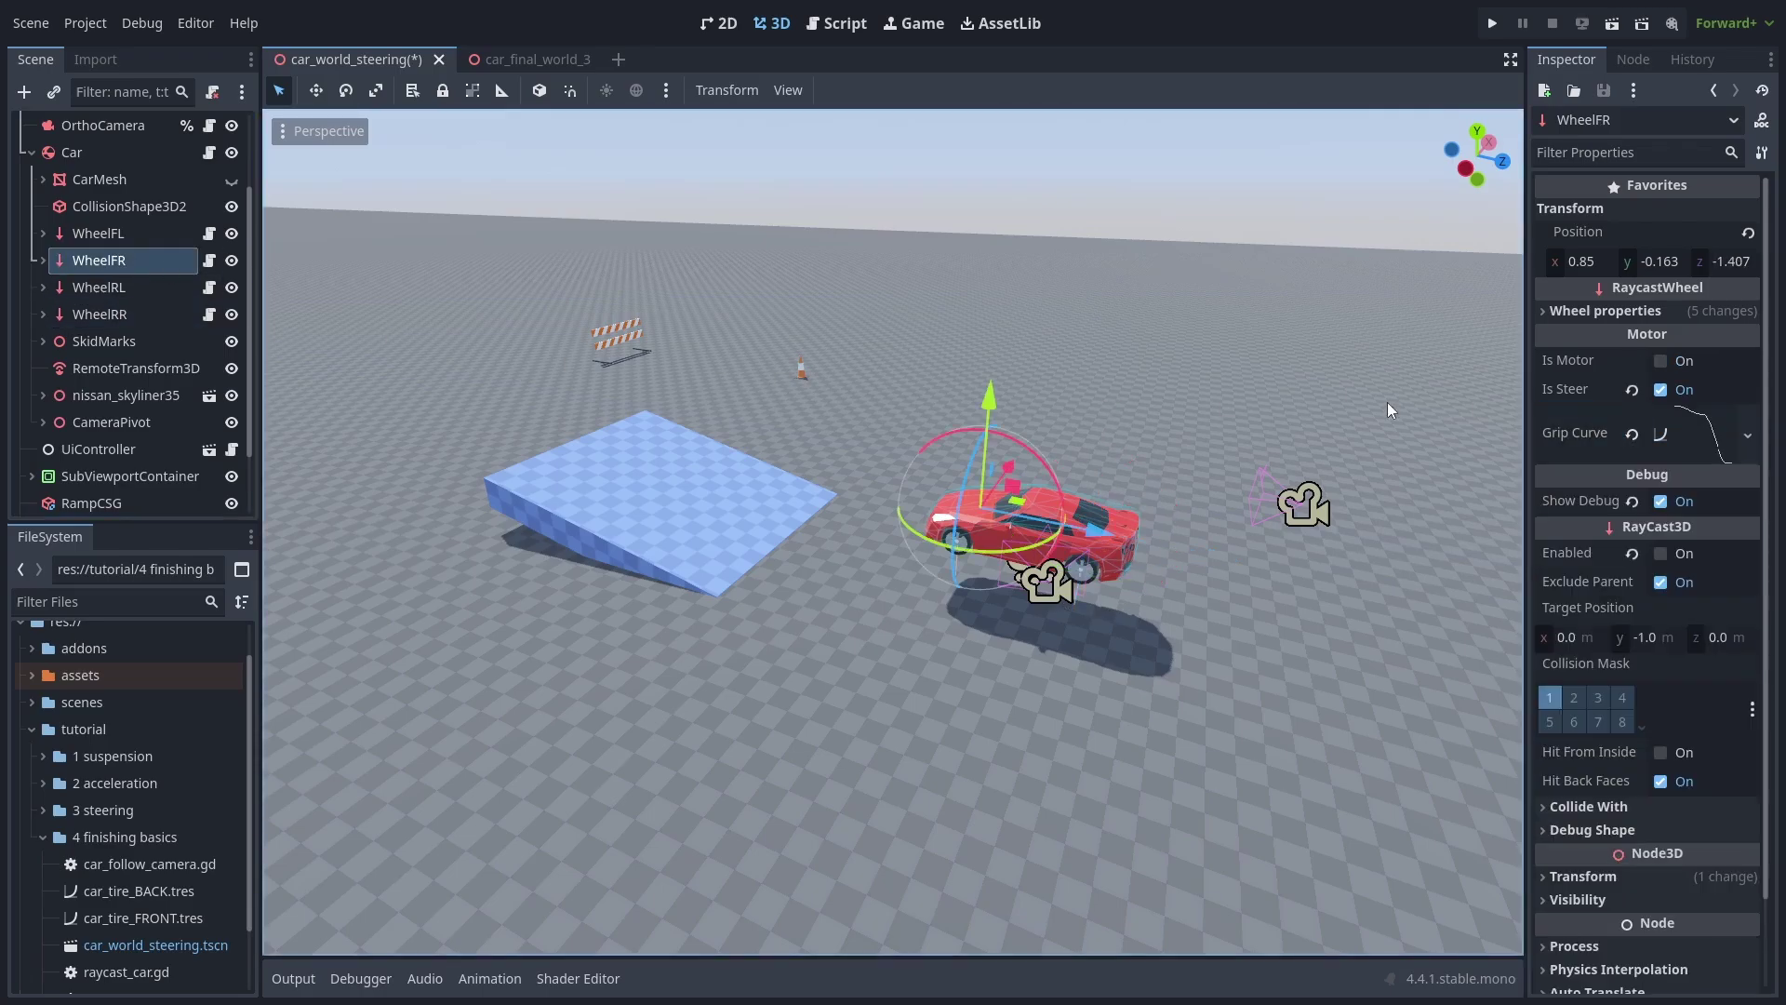
{"action": "left_click", "coordinate": [1718, 446]}
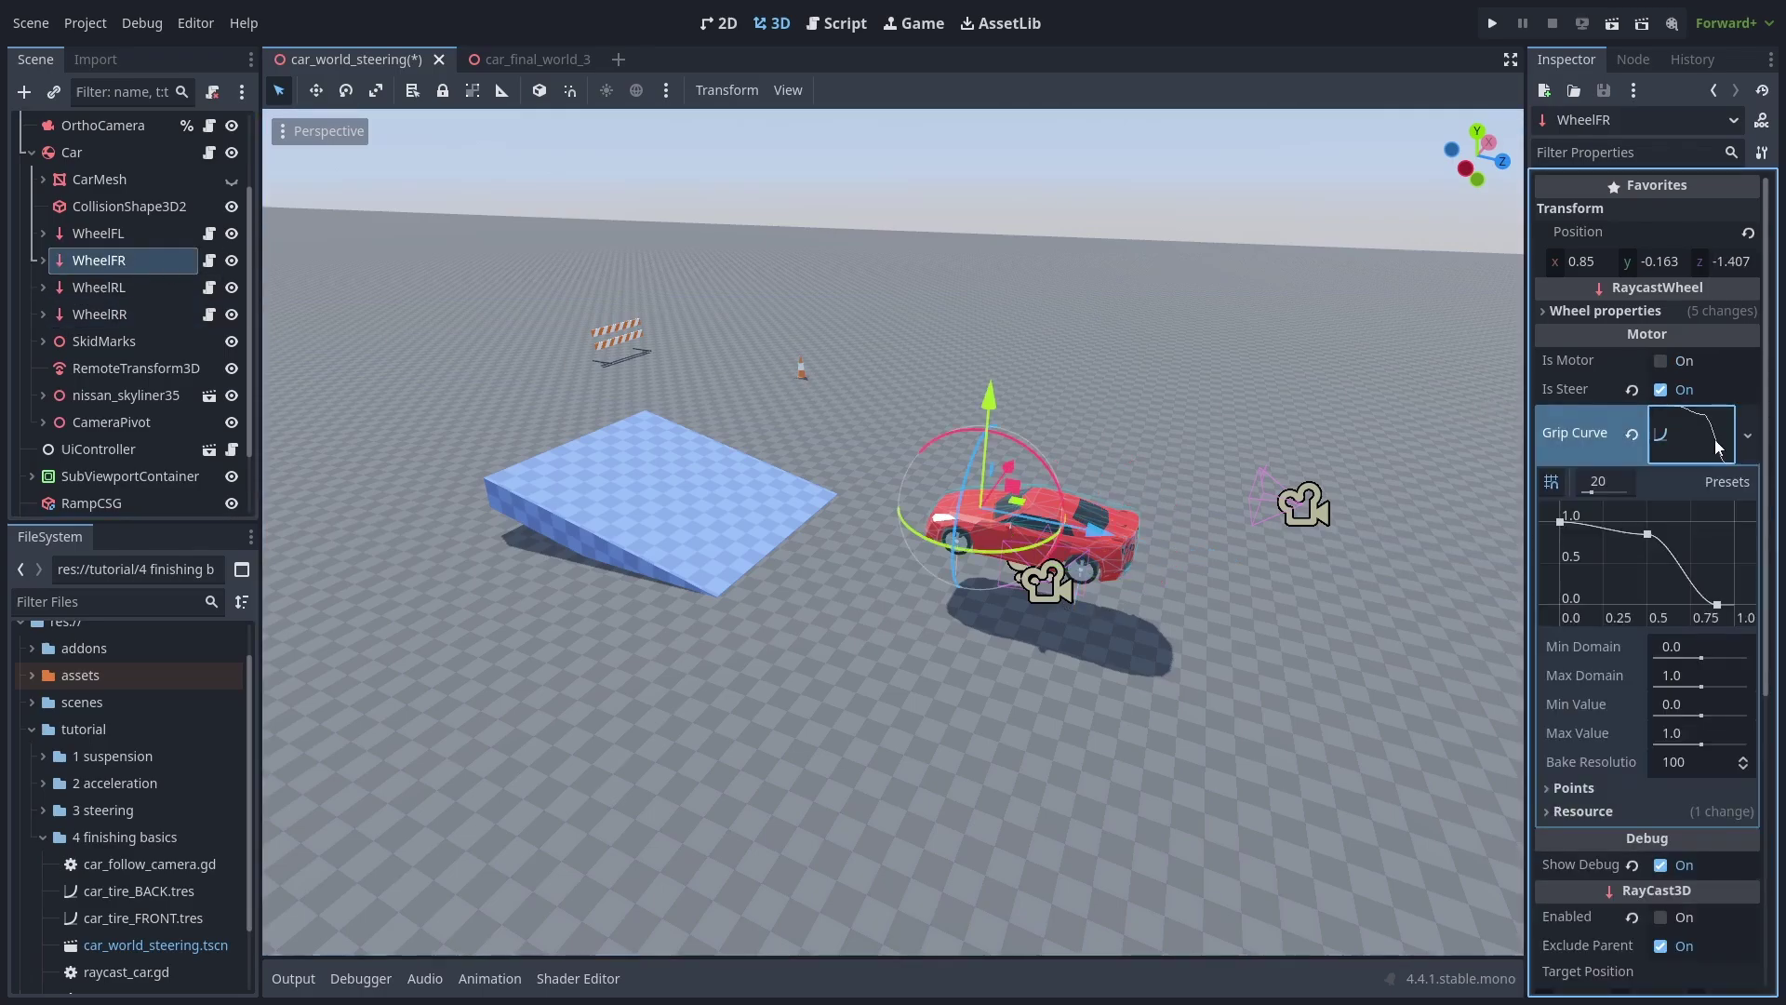
{"action": "left_click", "coordinate": [177, 890]}
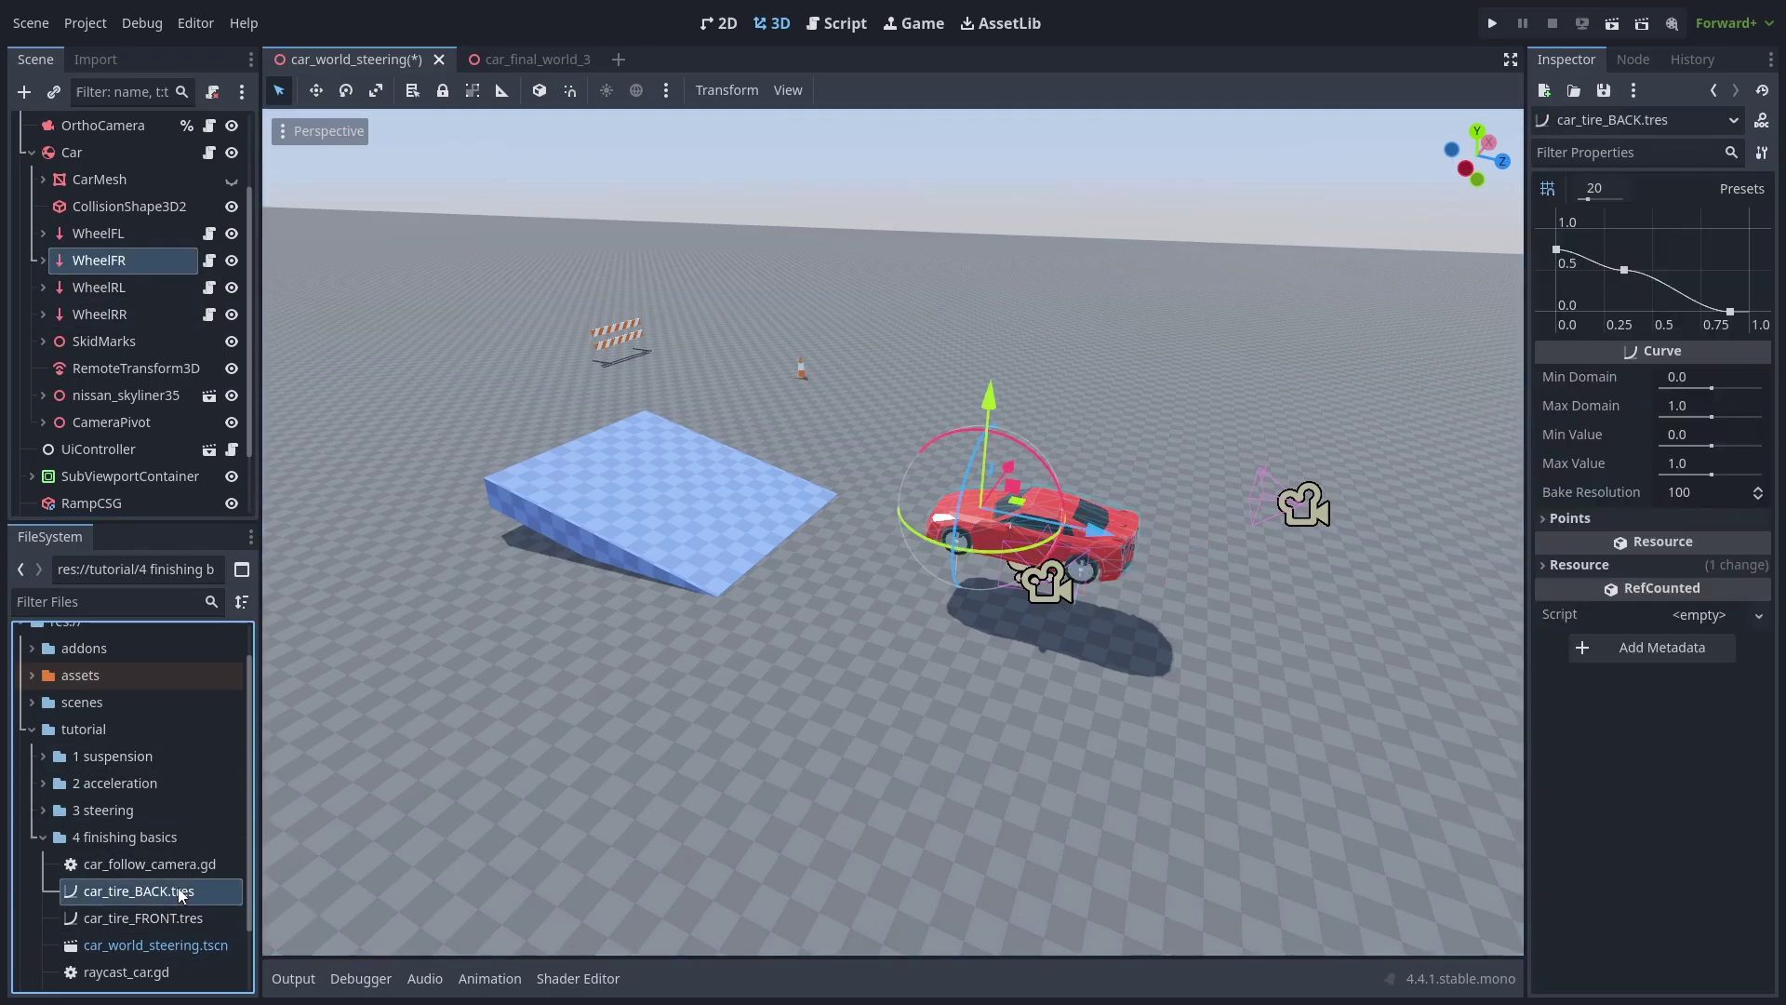
{"action": "left_click_drag", "start_coordinate": [1626, 277], "coordinate": [1620, 273]}
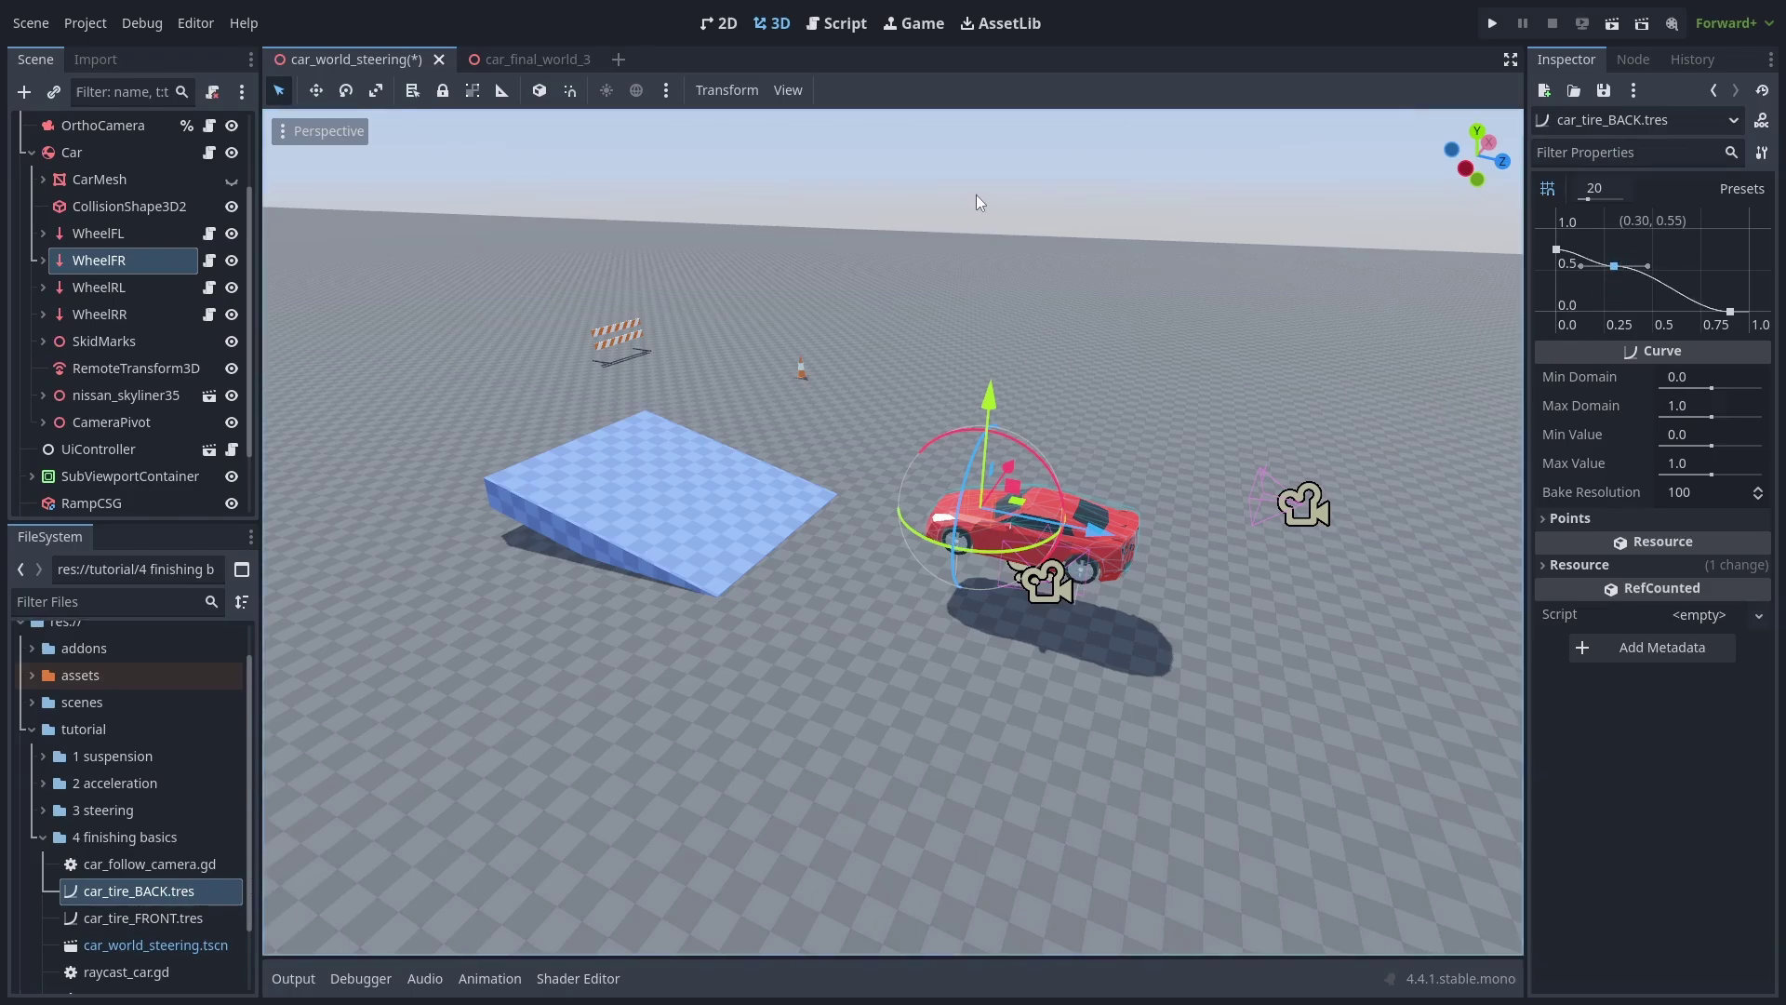
Step: Run the game, drive and steer the car with W, A and D, then stop it
{"action": "key", "text": "F5"}
{"action": "key", "text": "w"}
{"action": "key", "text": "a"}
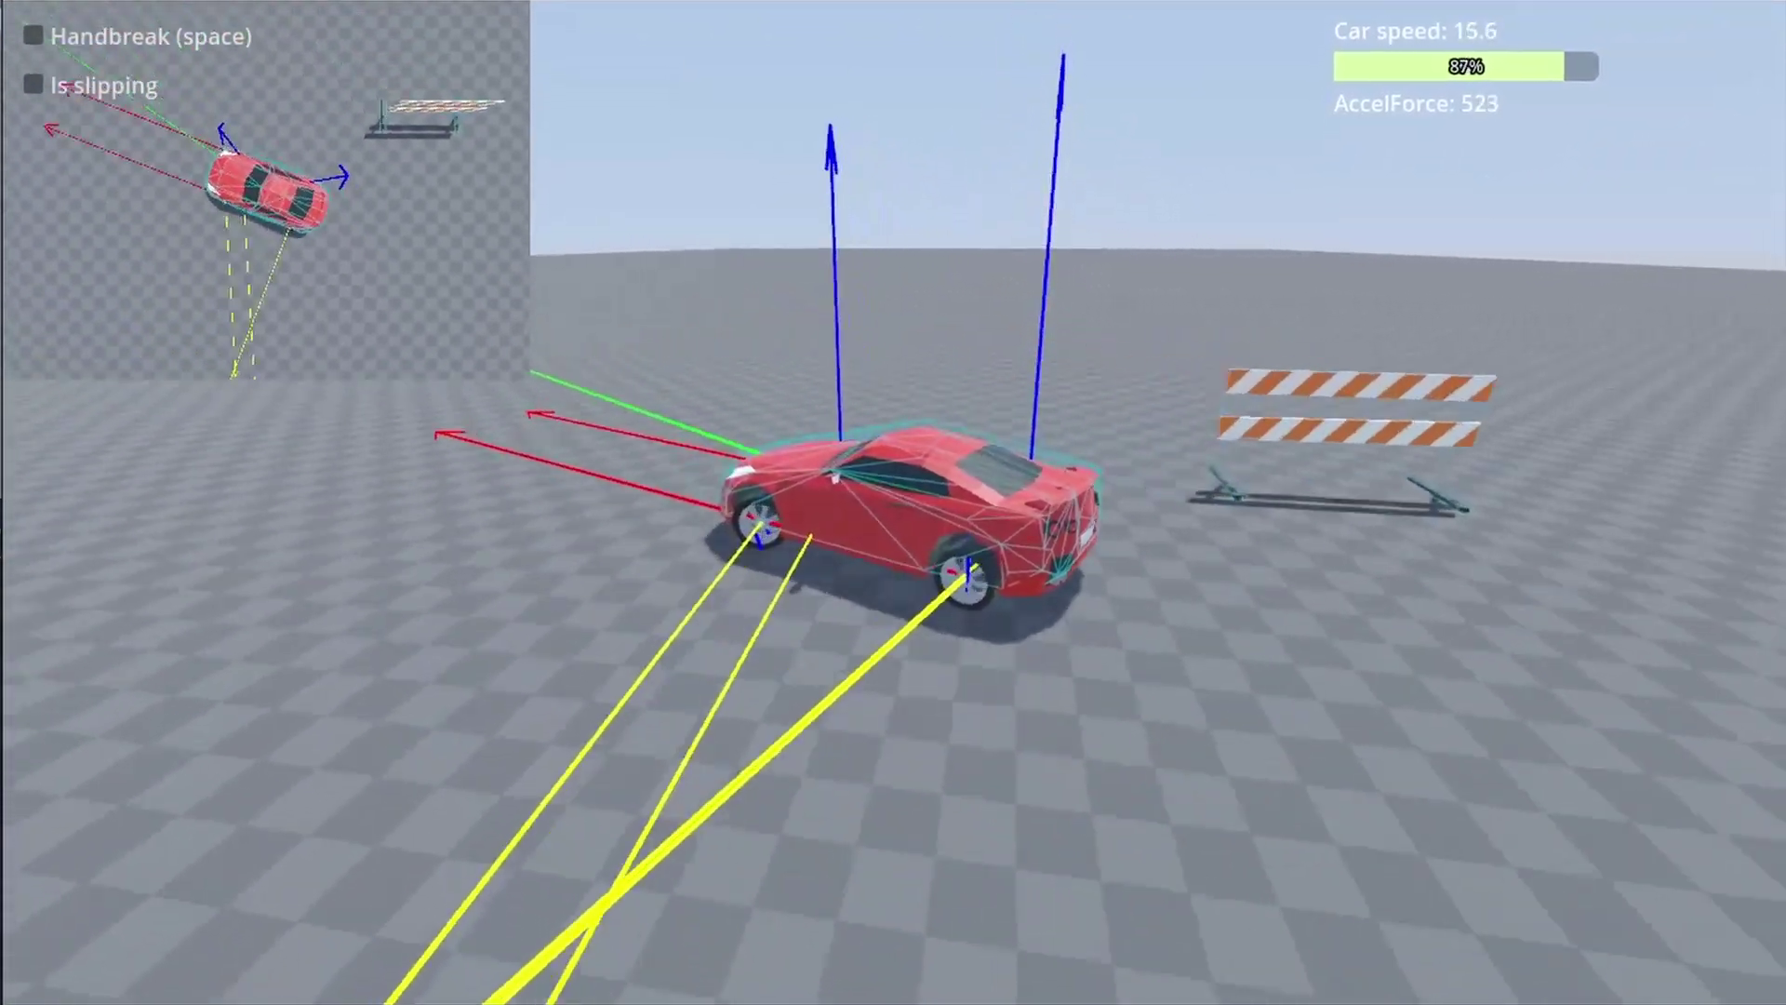
{"action": "key", "text": "d"}
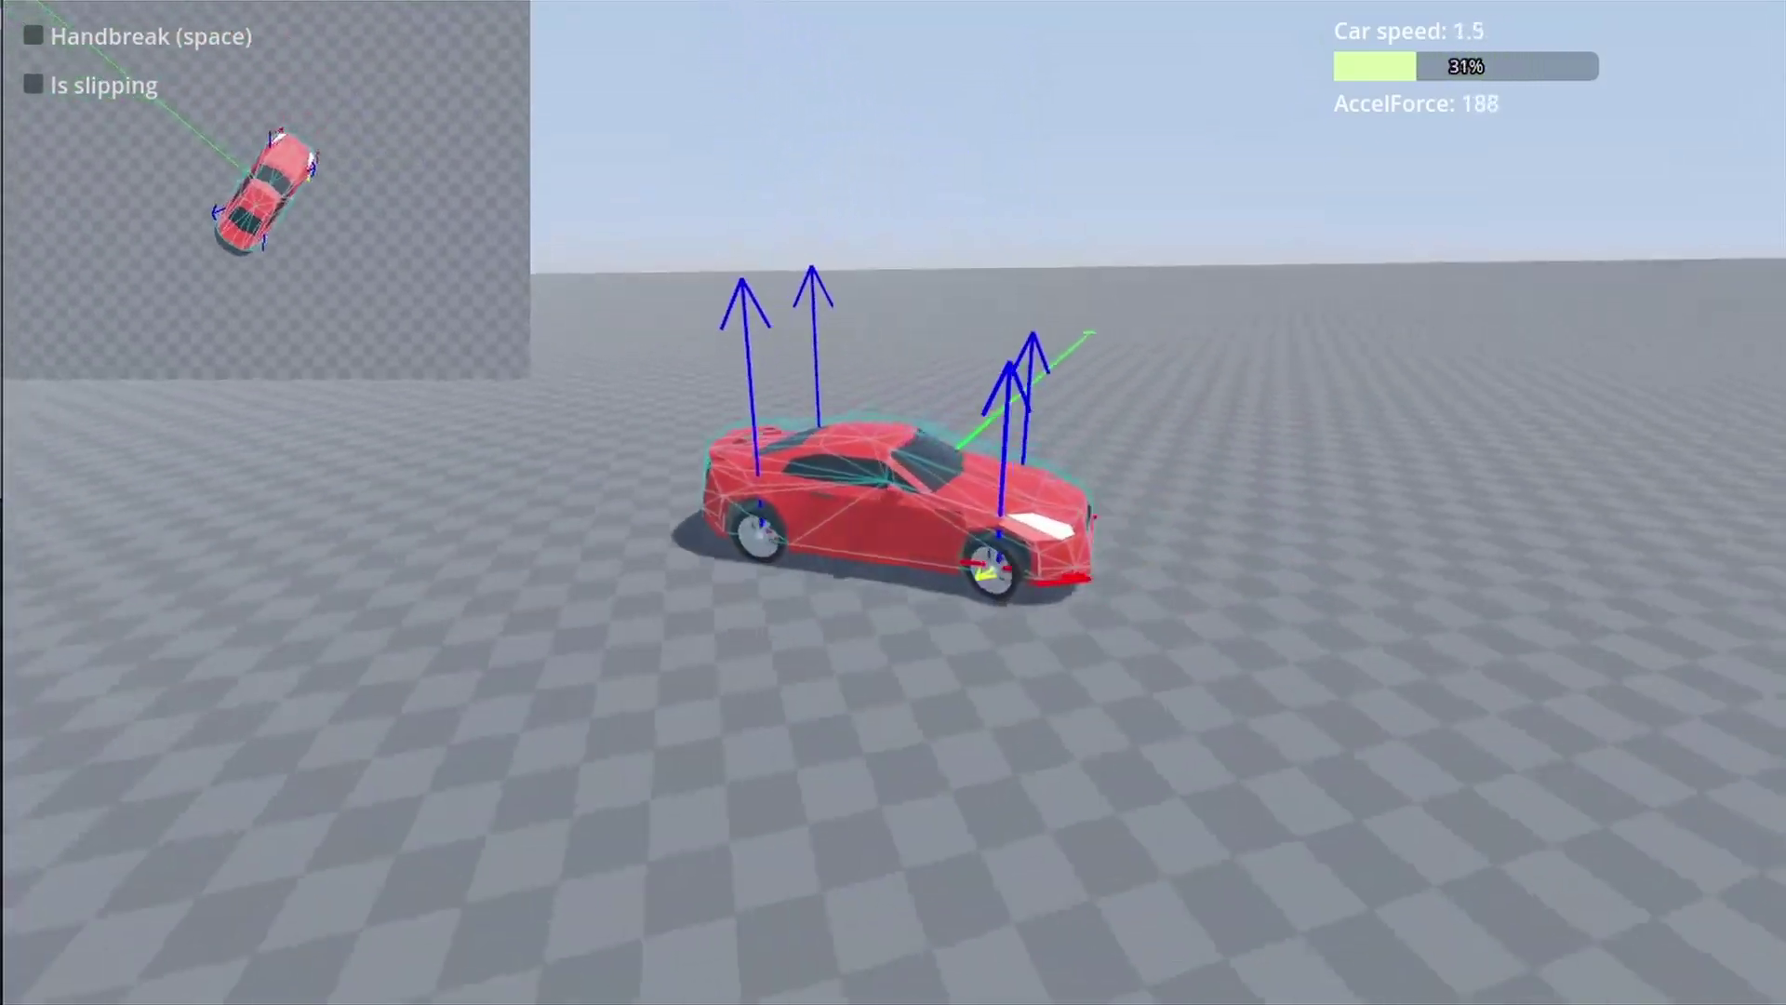
{"action": "key", "text": "F8"}
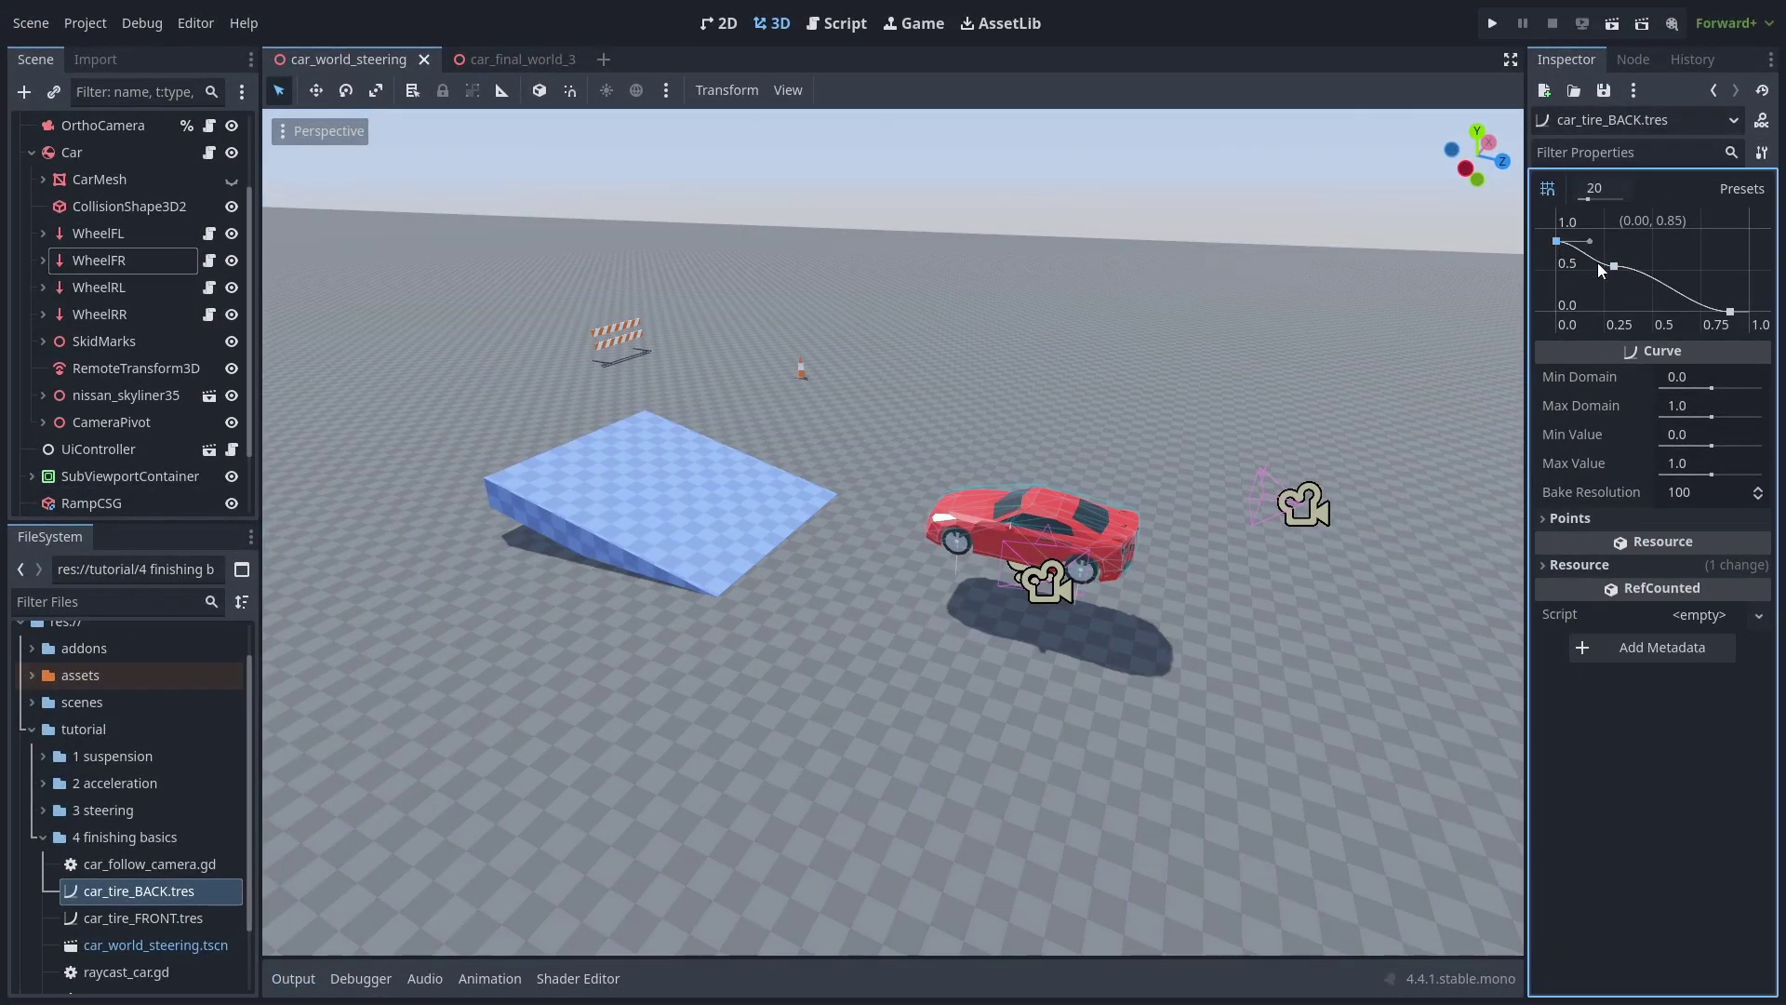
Step: Run the game again and drive the car to test the raised rear grip curve
{"action": "key", "text": "F5"}
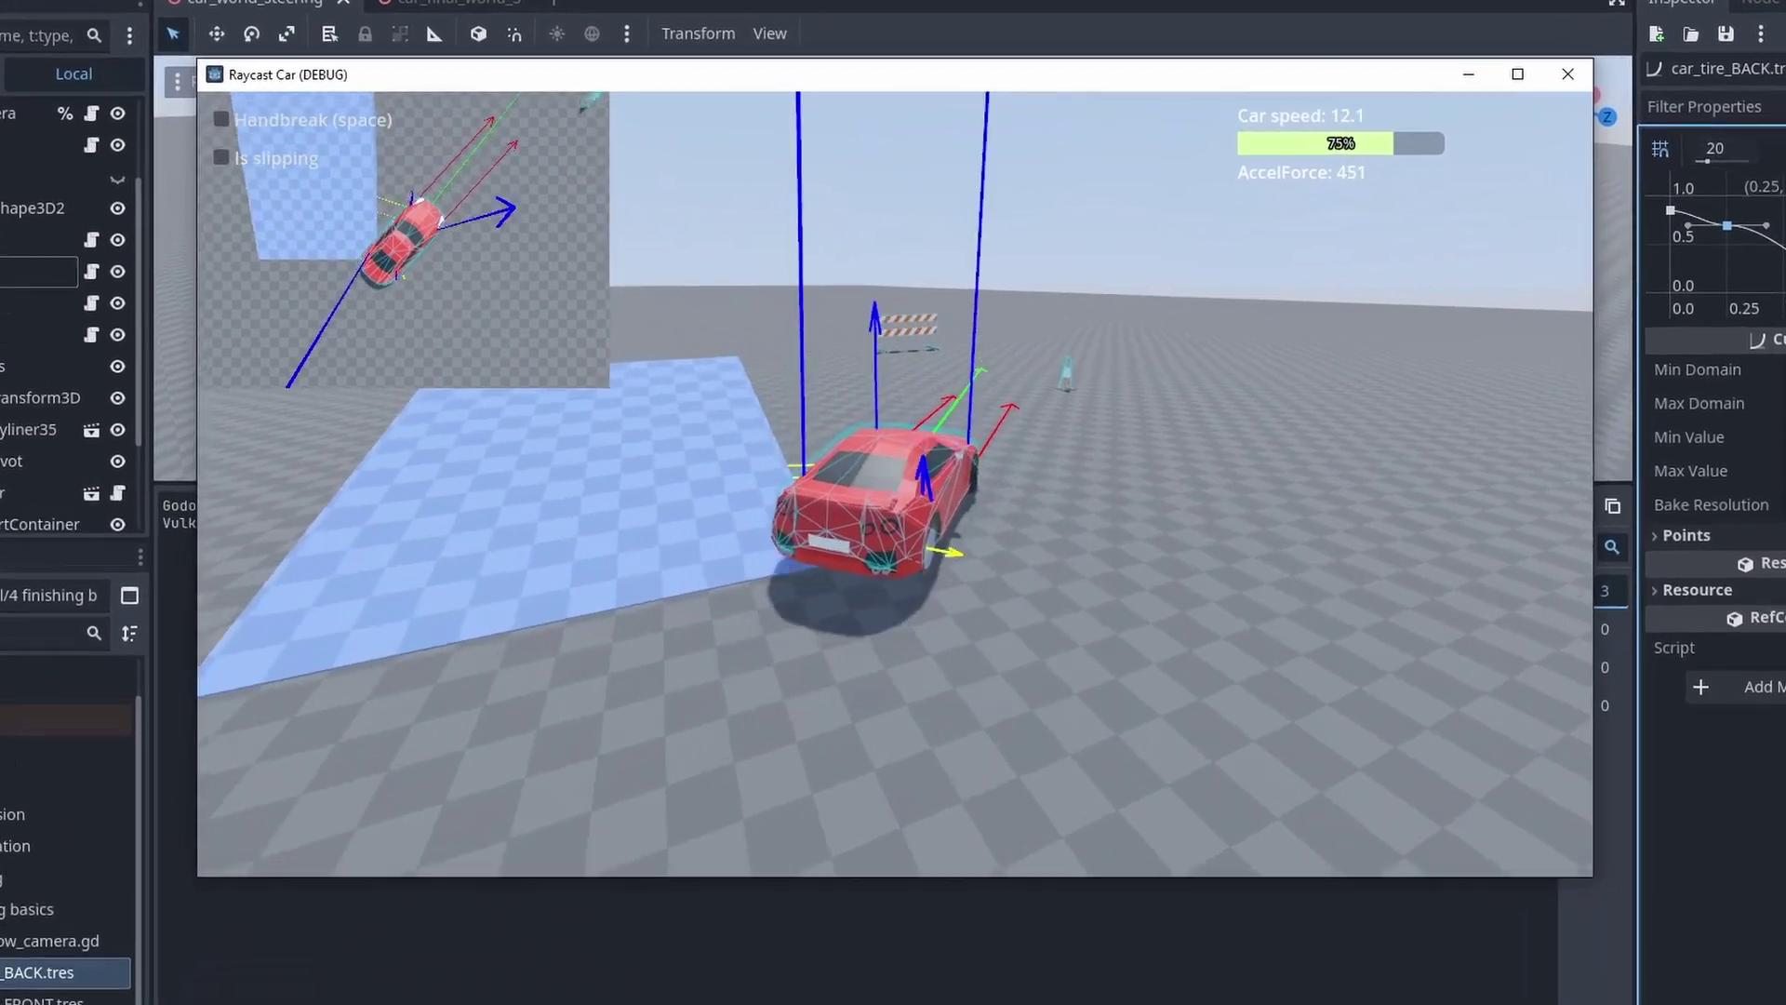
{"action": "key", "text": "Left"}
{"action": "key", "text": "Left"}
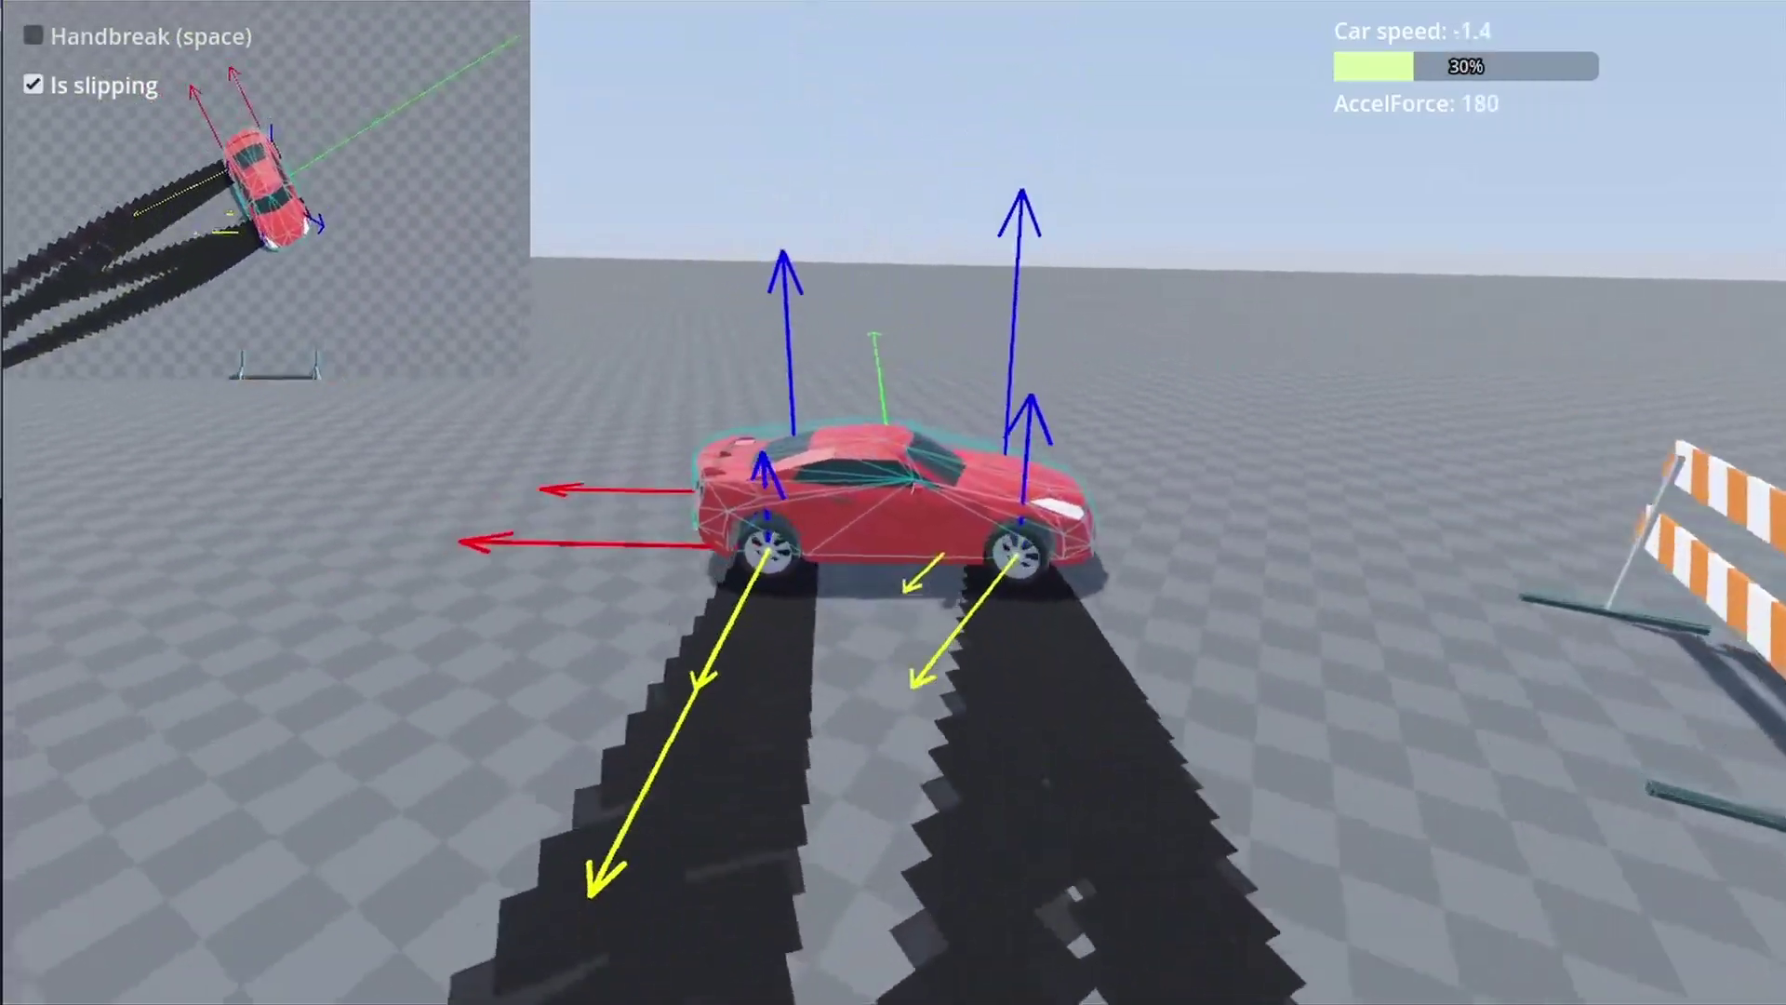
{"action": "key", "text": "Up"}
{"action": "key", "text": "Up"}
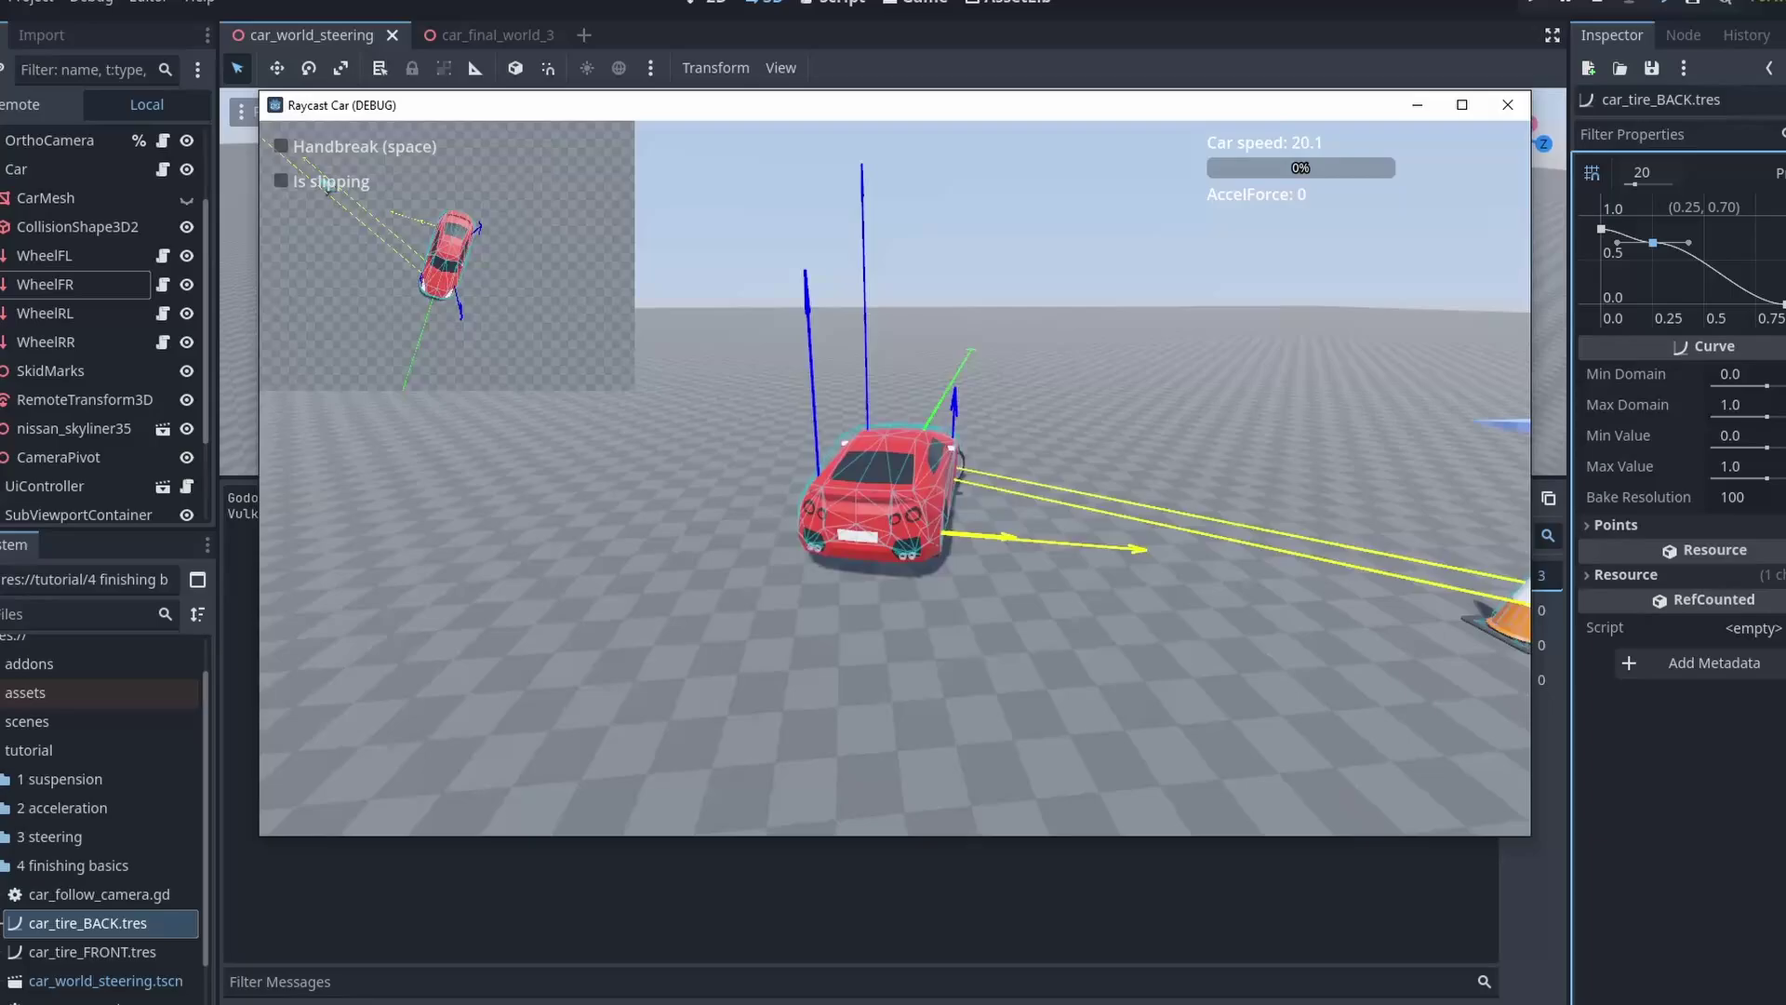
Step: Stop the game and check the brake action in Project Settings' Input Map
{"action": "key", "text": "Escape"}
{"action": "left_click", "coordinate": [85, 22]}
{"action": "left_click", "coordinate": [99, 41]}
{"action": "type", "text": "brake"}
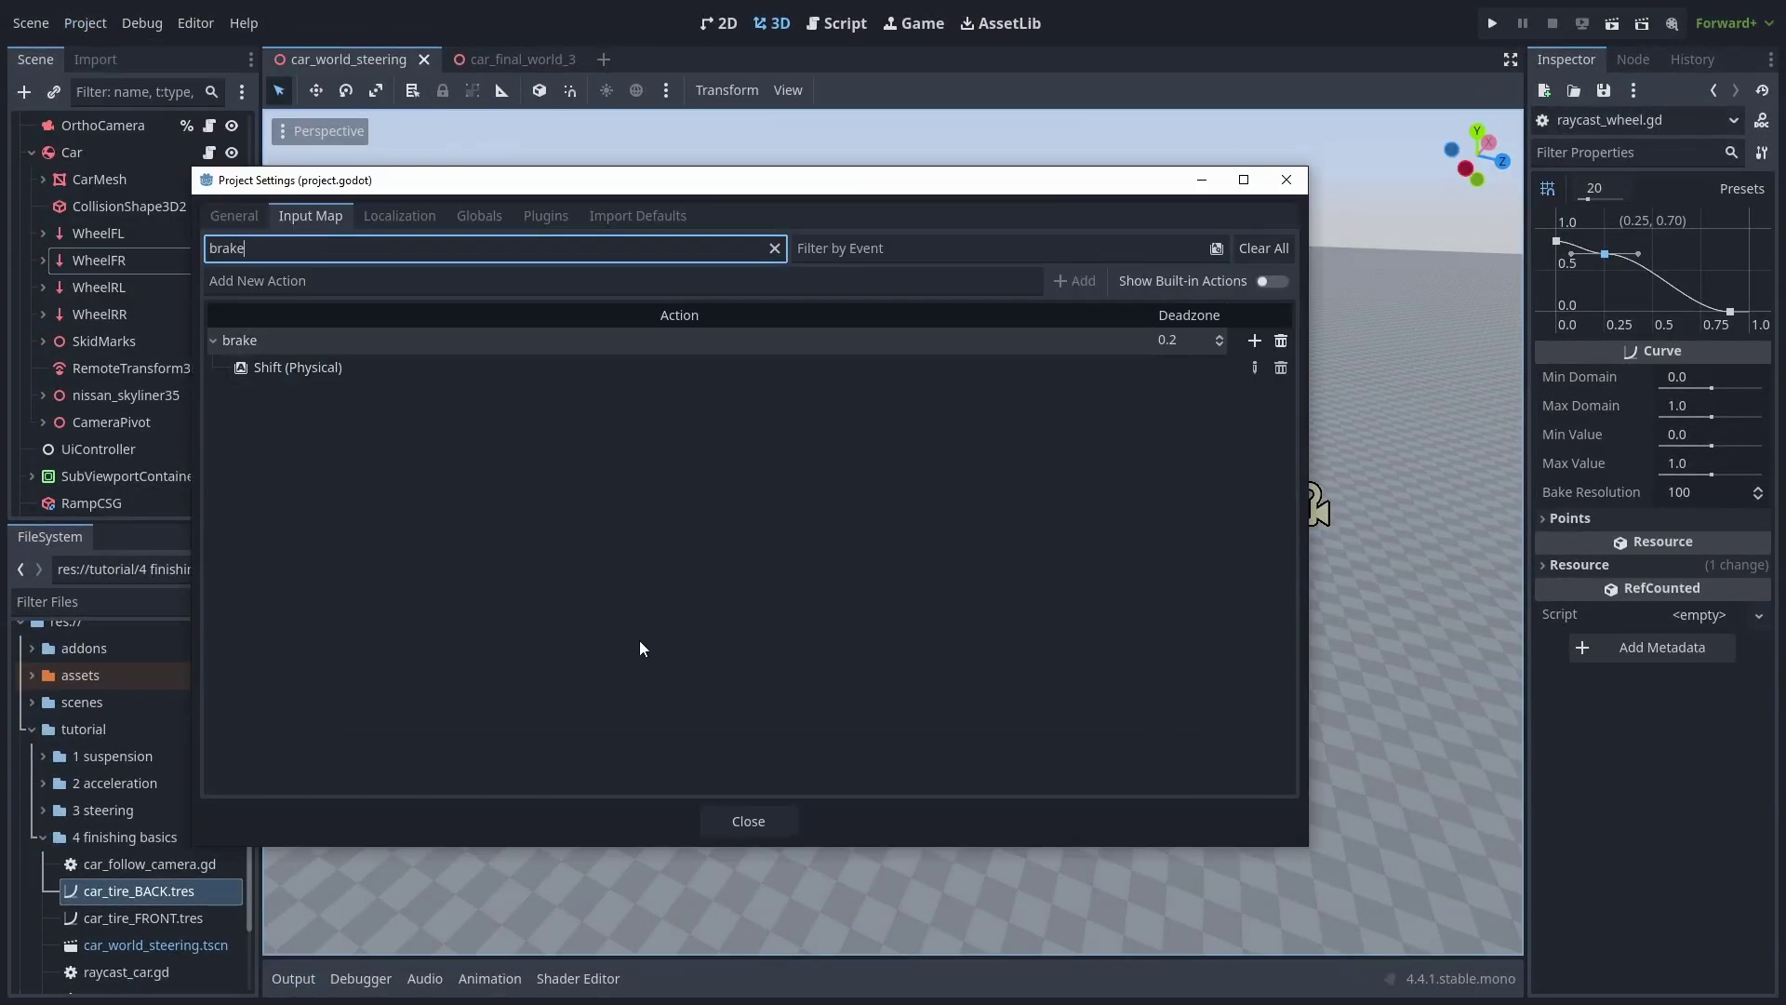
{"action": "left_click", "coordinate": [750, 823]}
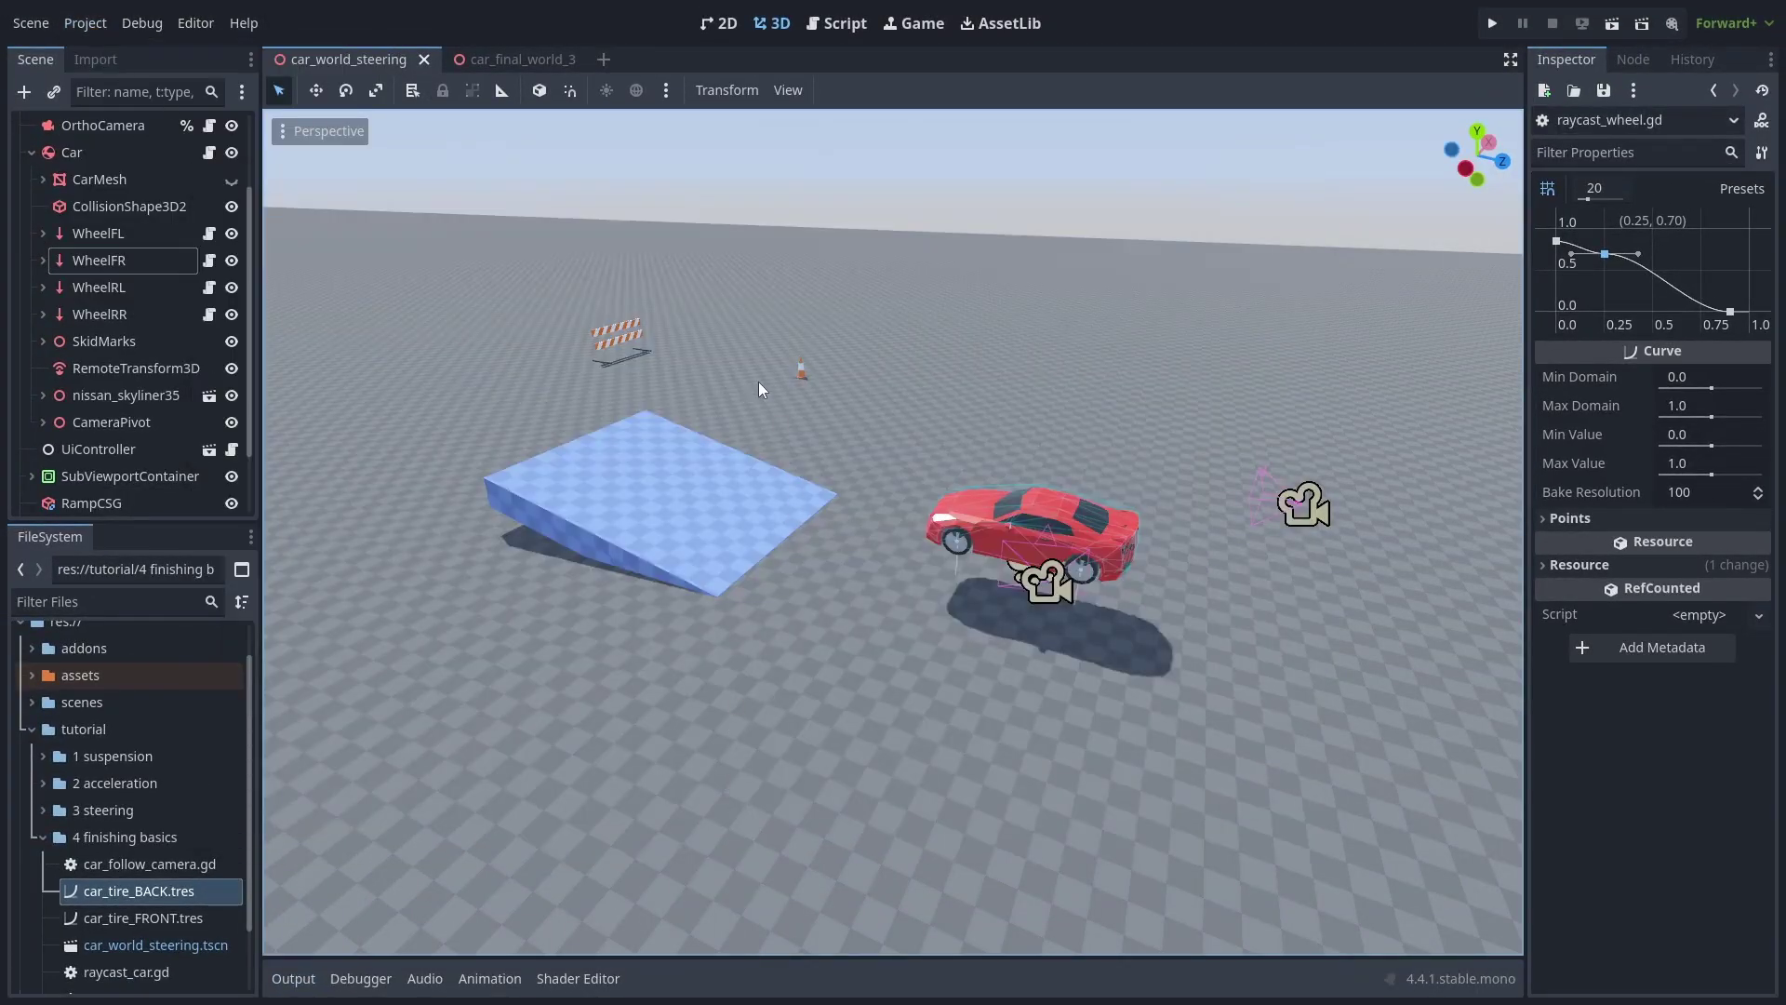
Step: In raycast_wheel.gd, declare an exported z_brake_traction and an is_braking variable
{"action": "left_click", "coordinate": [159, 255]}
{"action": "left_click", "coordinate": [210, 261]}
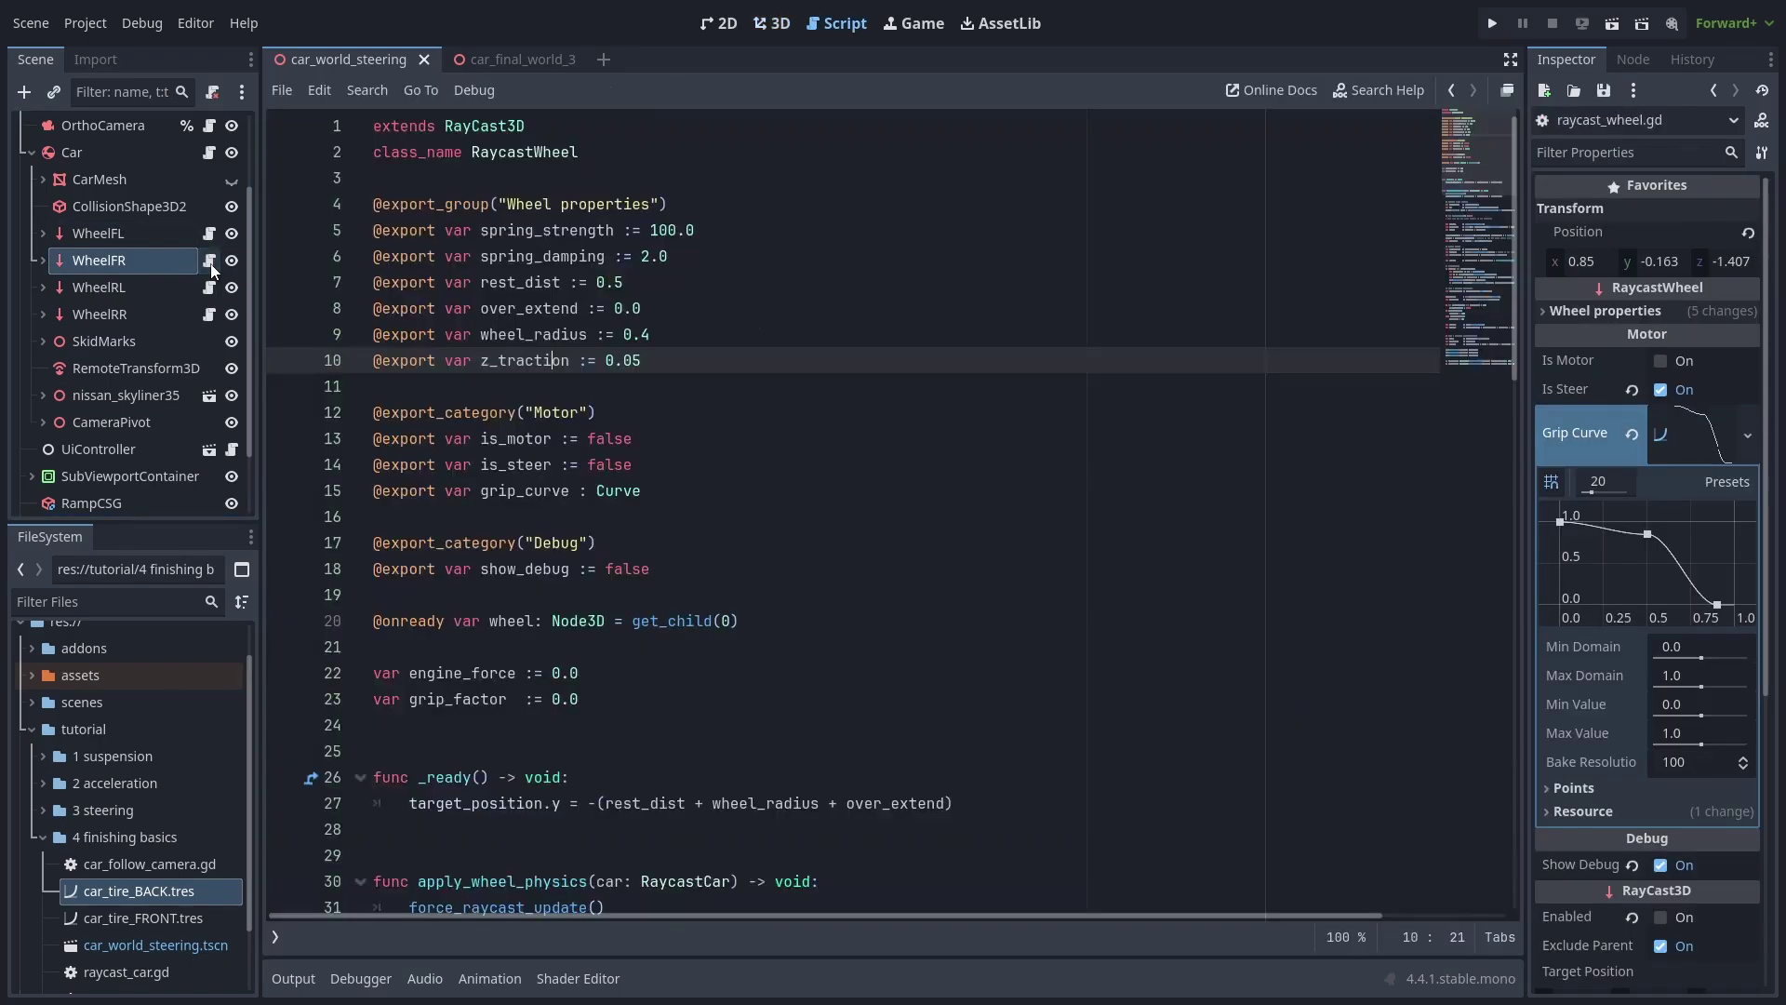
{"action": "key", "text": "Return"}
{"action": "type", "text": "@exp"}
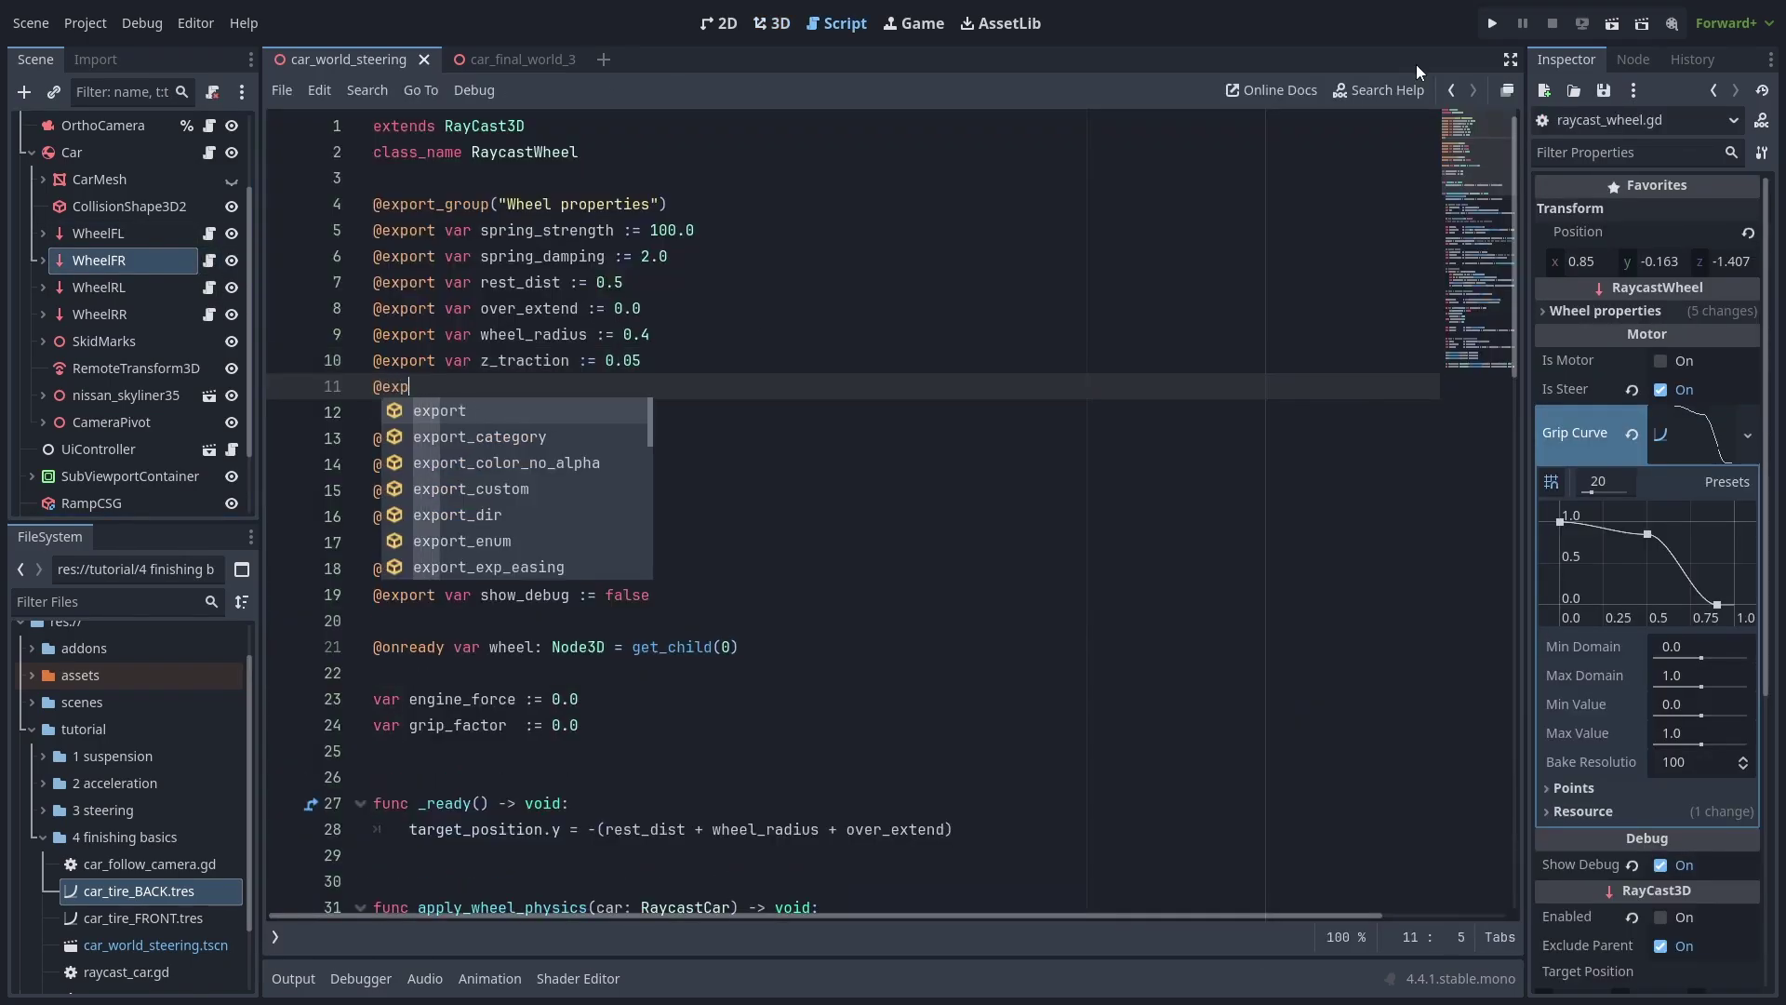
{"action": "type", "text": "ort var z_brake_traction := 0.25"}
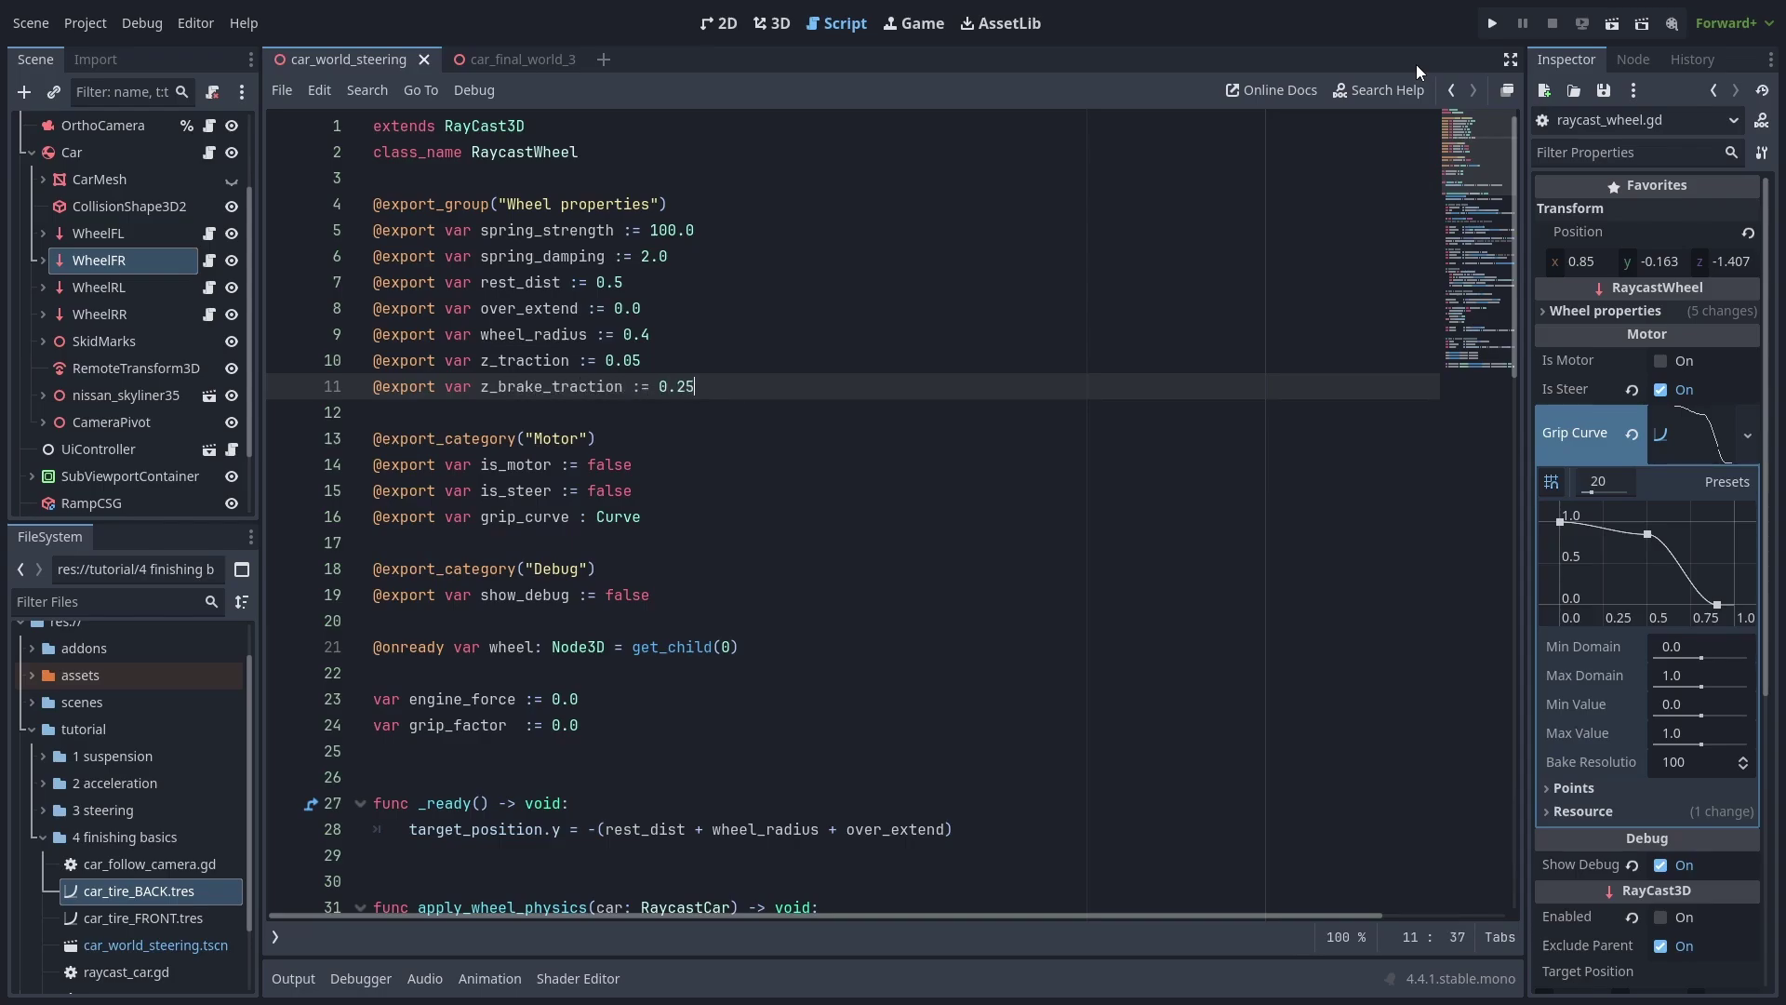
{"action": "left_click", "coordinate": [729, 724]}
{"action": "key", "text": "Return"}
{"action": "type", "text": "var is_braking   := false"}
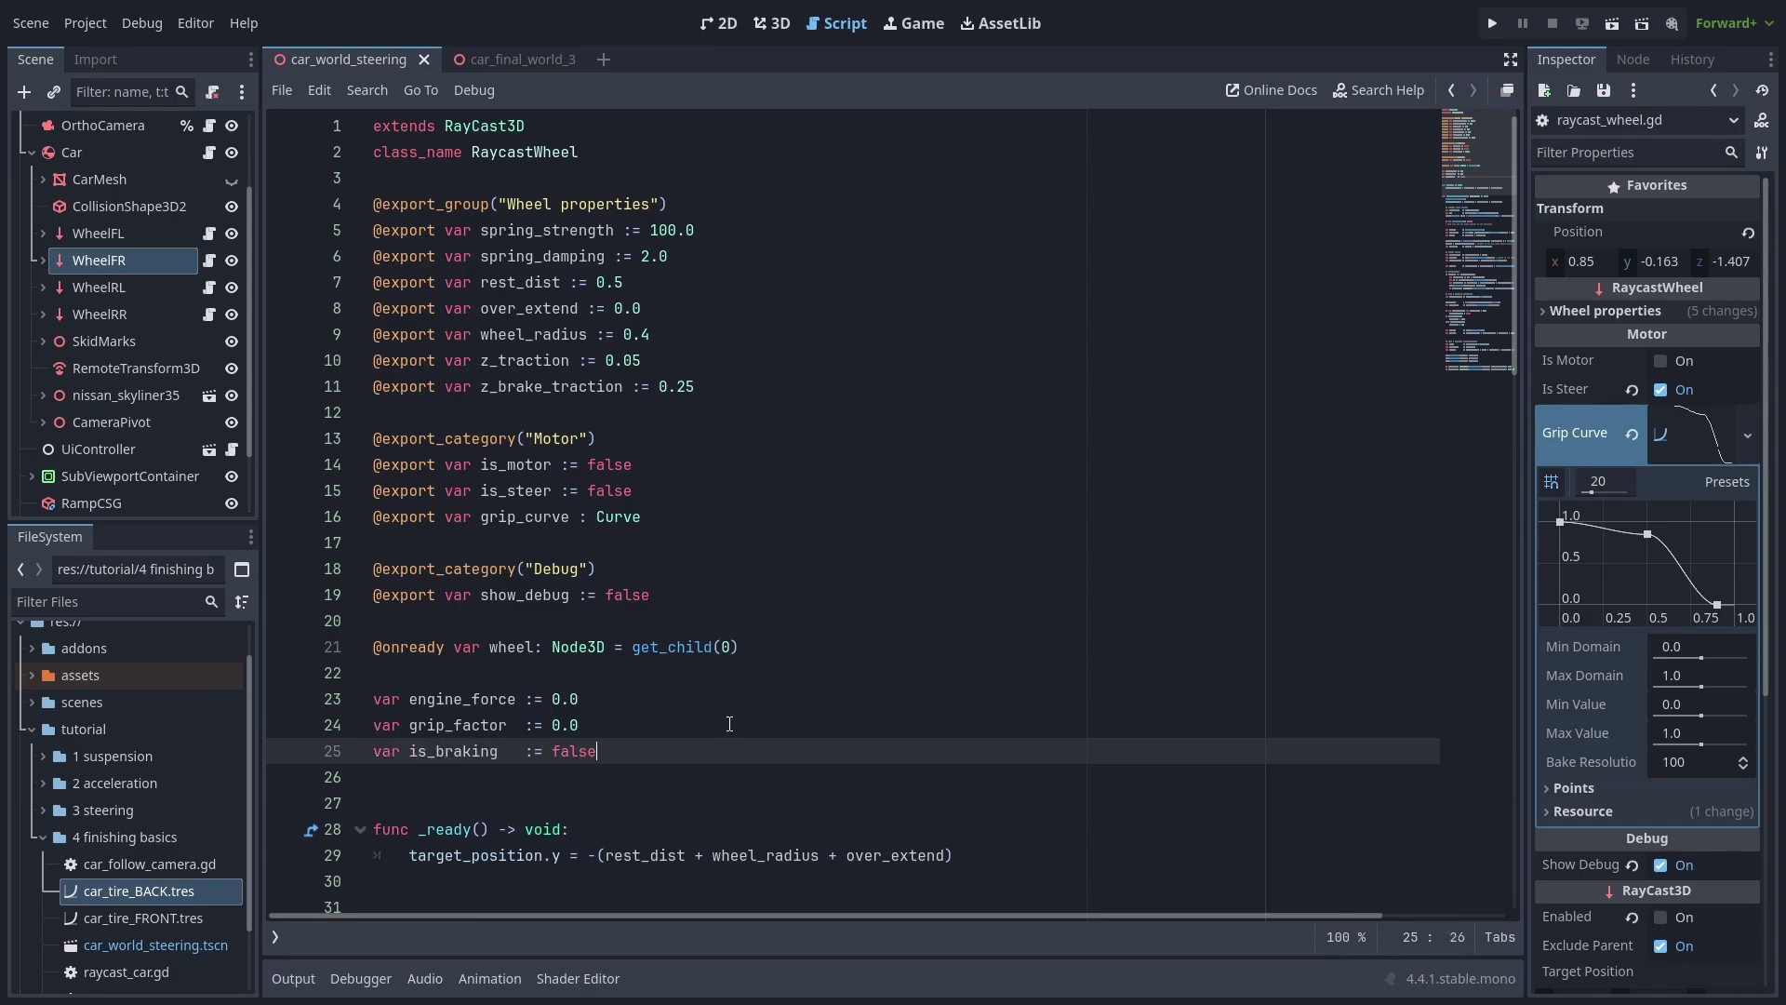
Step: Below z_friction, add 'if is_braking: z_friction = z_brake_traction'
{"action": "scroll", "coordinate": [1136, 657], "scroll_direction": "down", "scroll_amount": 20}
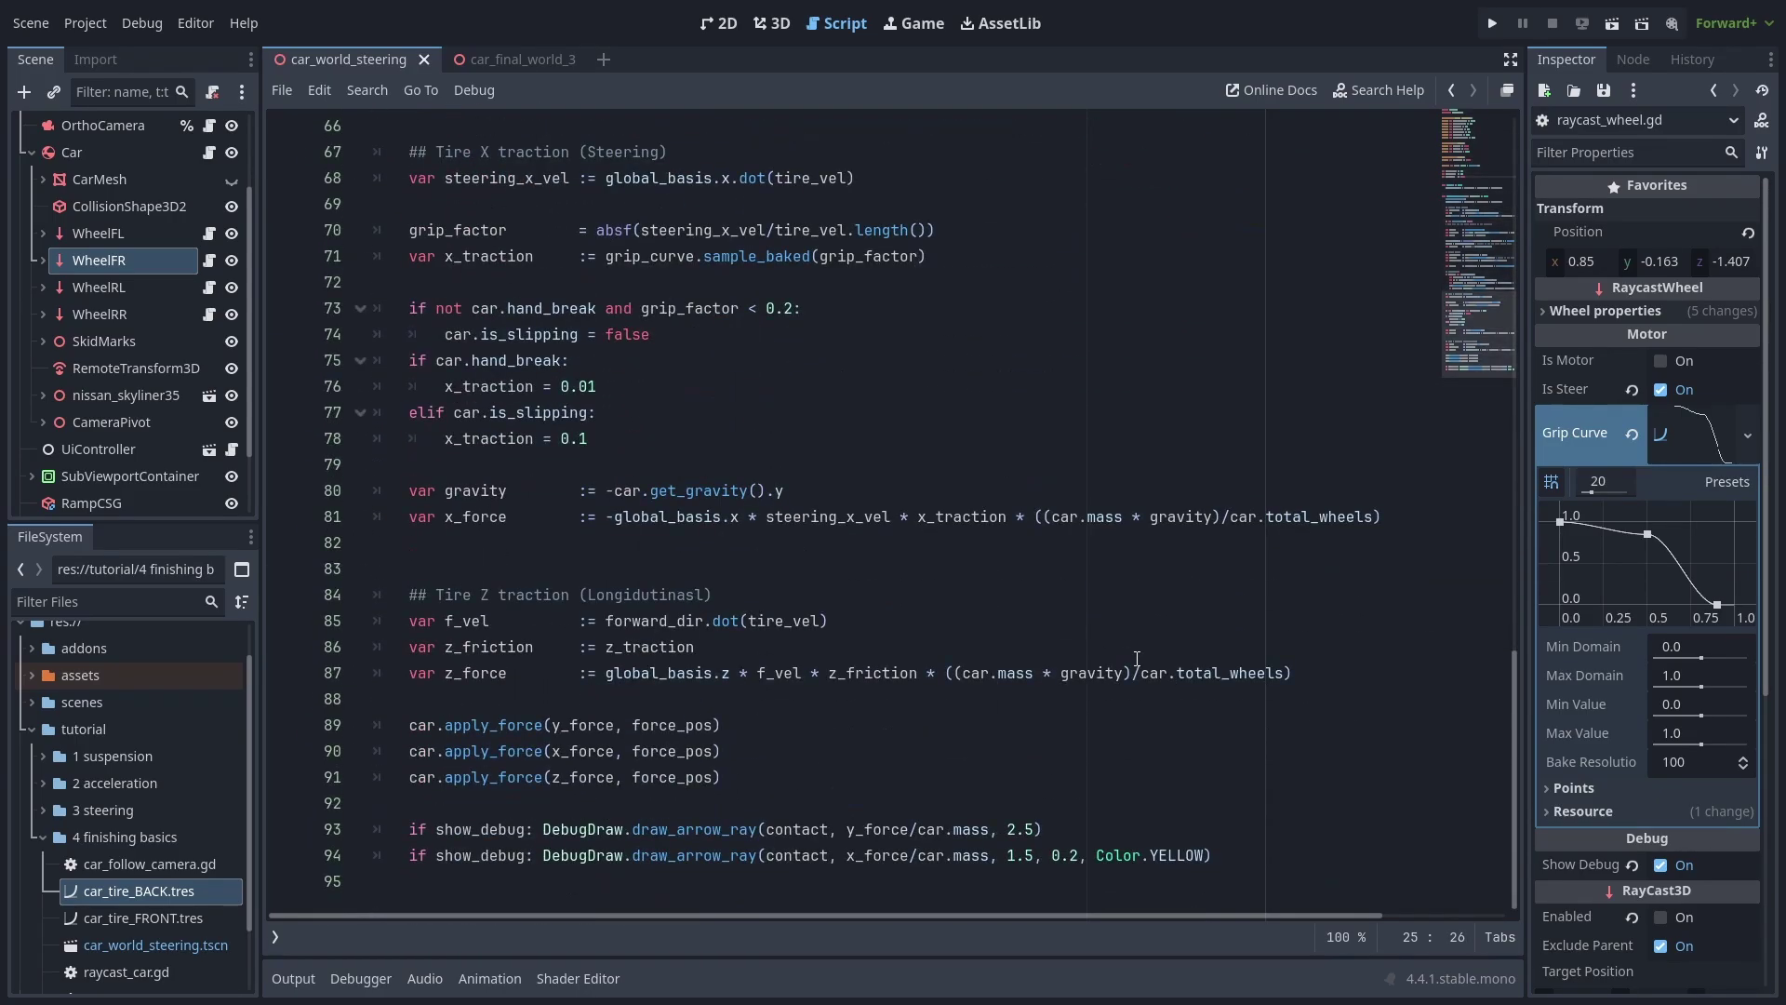
{"action": "left_click", "coordinate": [930, 647]}
{"action": "key", "text": "Return"}
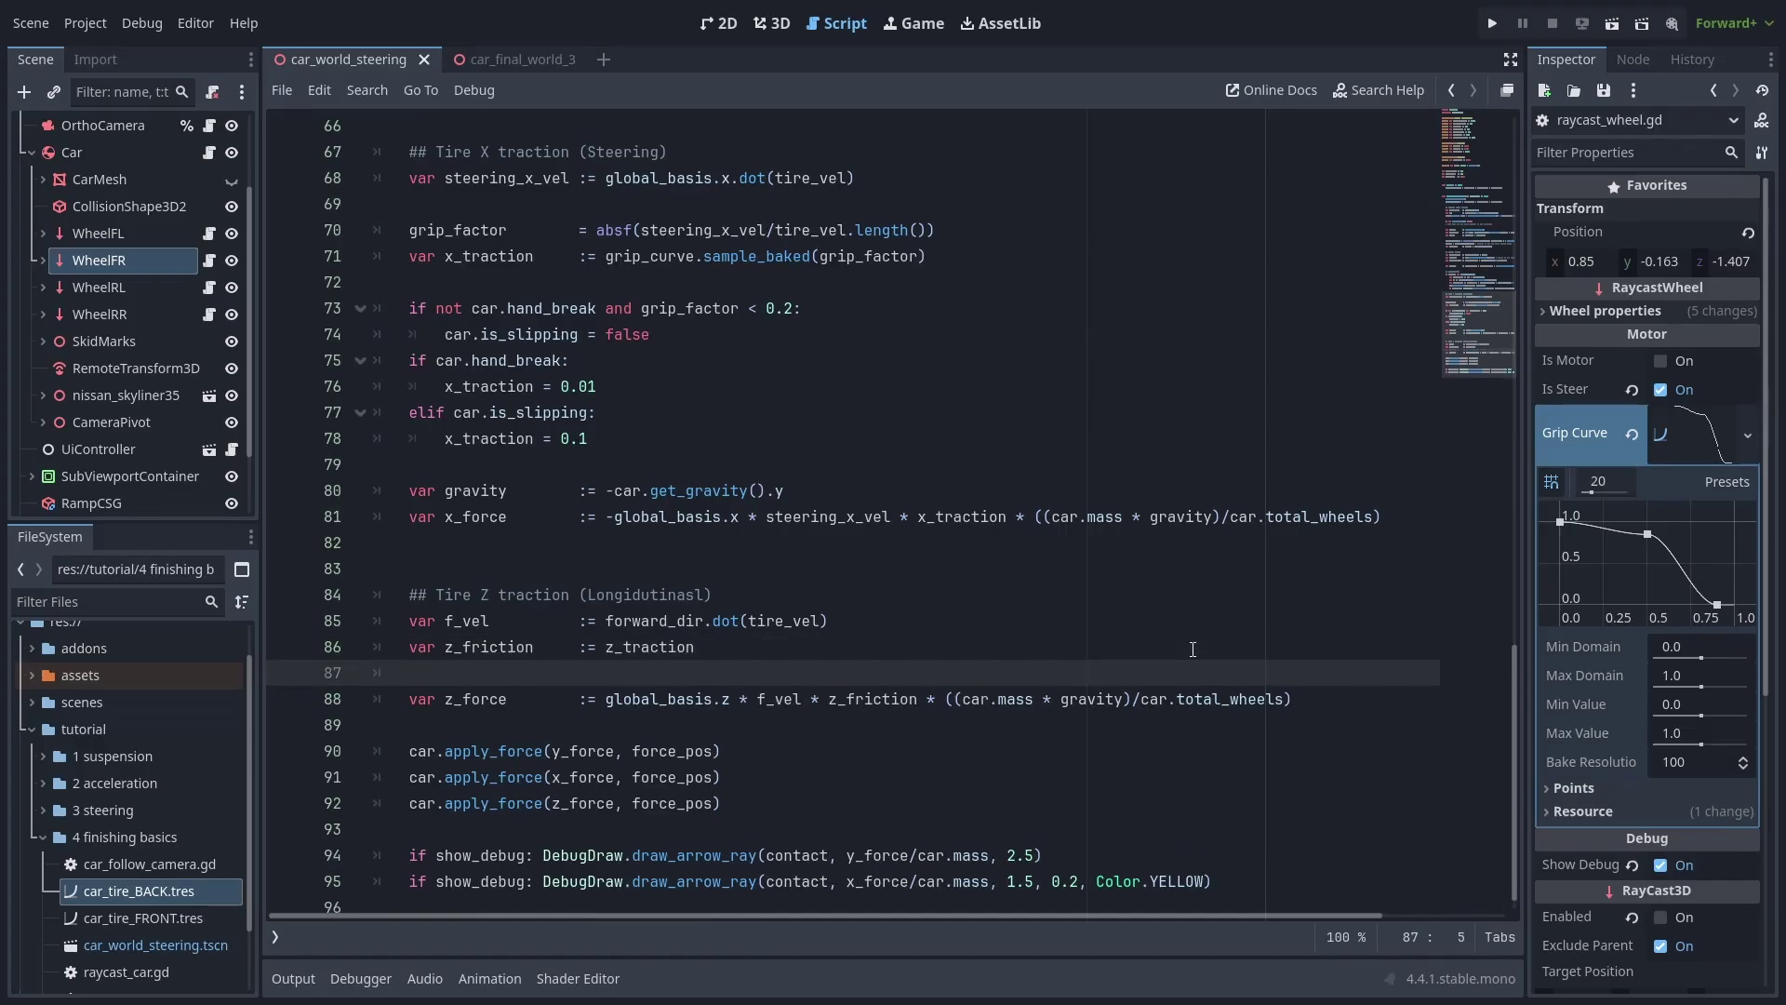
{"action": "type", "text": "if is_braking:"}
{"action": "key", "text": "Return"}
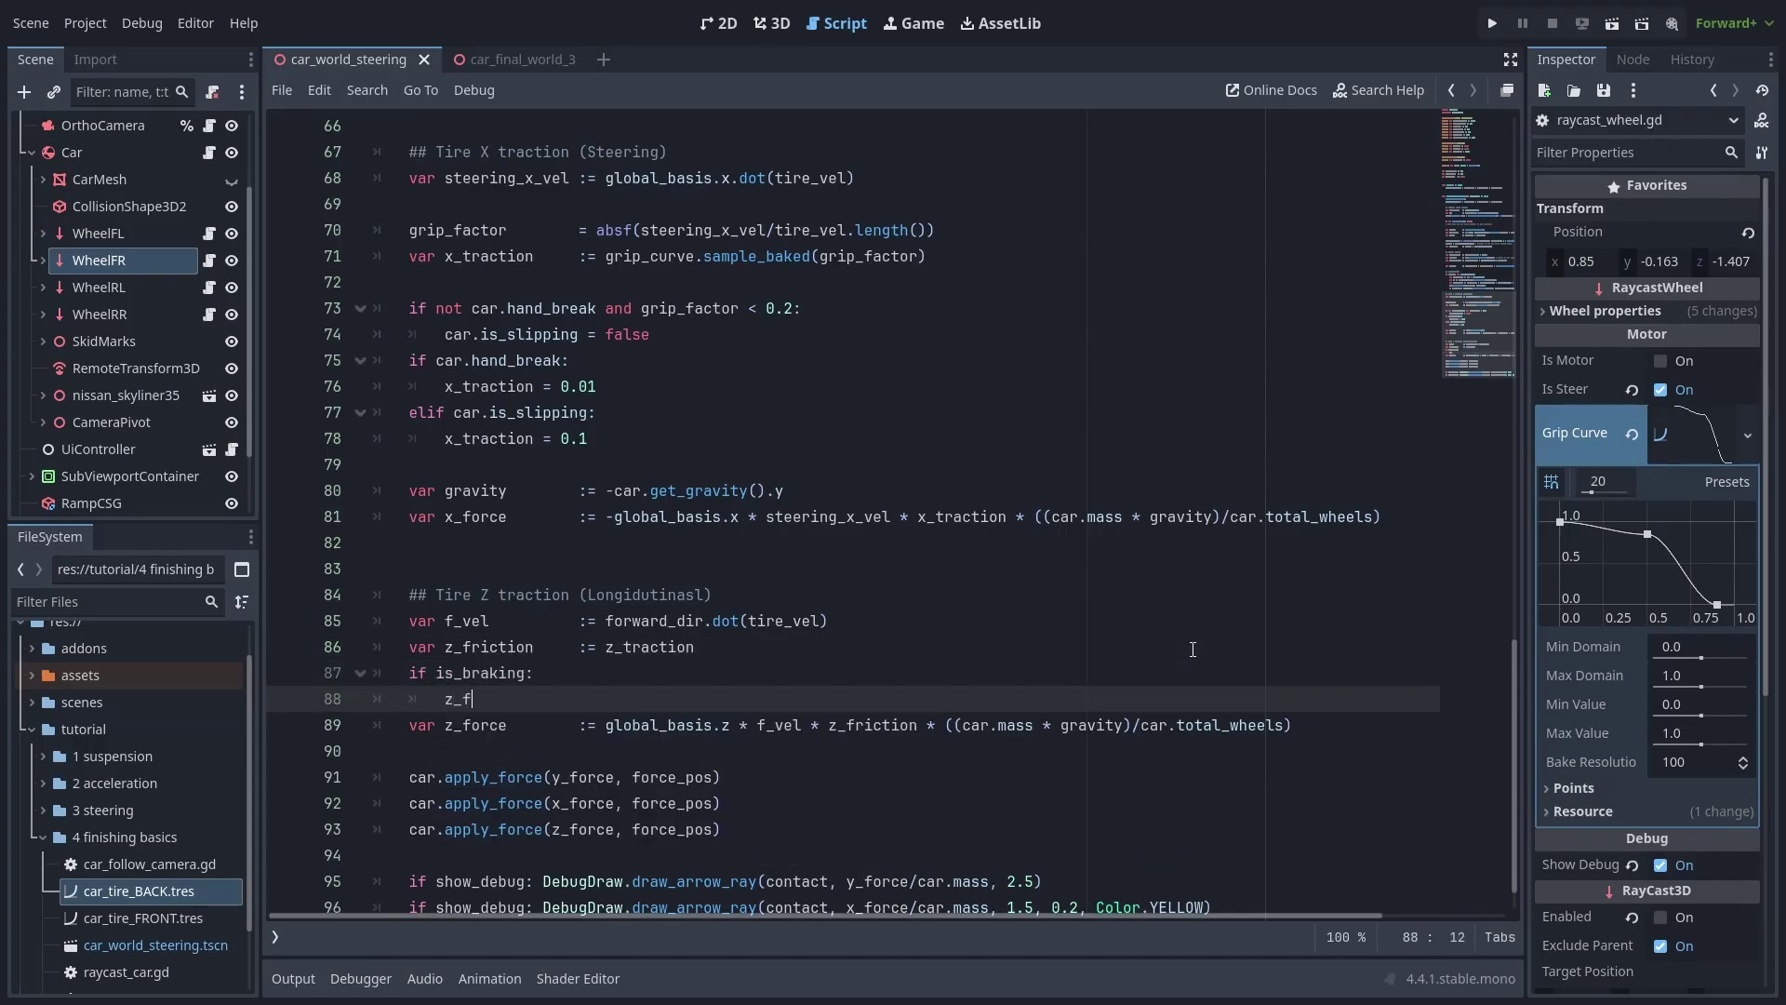
{"action": "type", "text": "z_friction = z_brake_traction"}
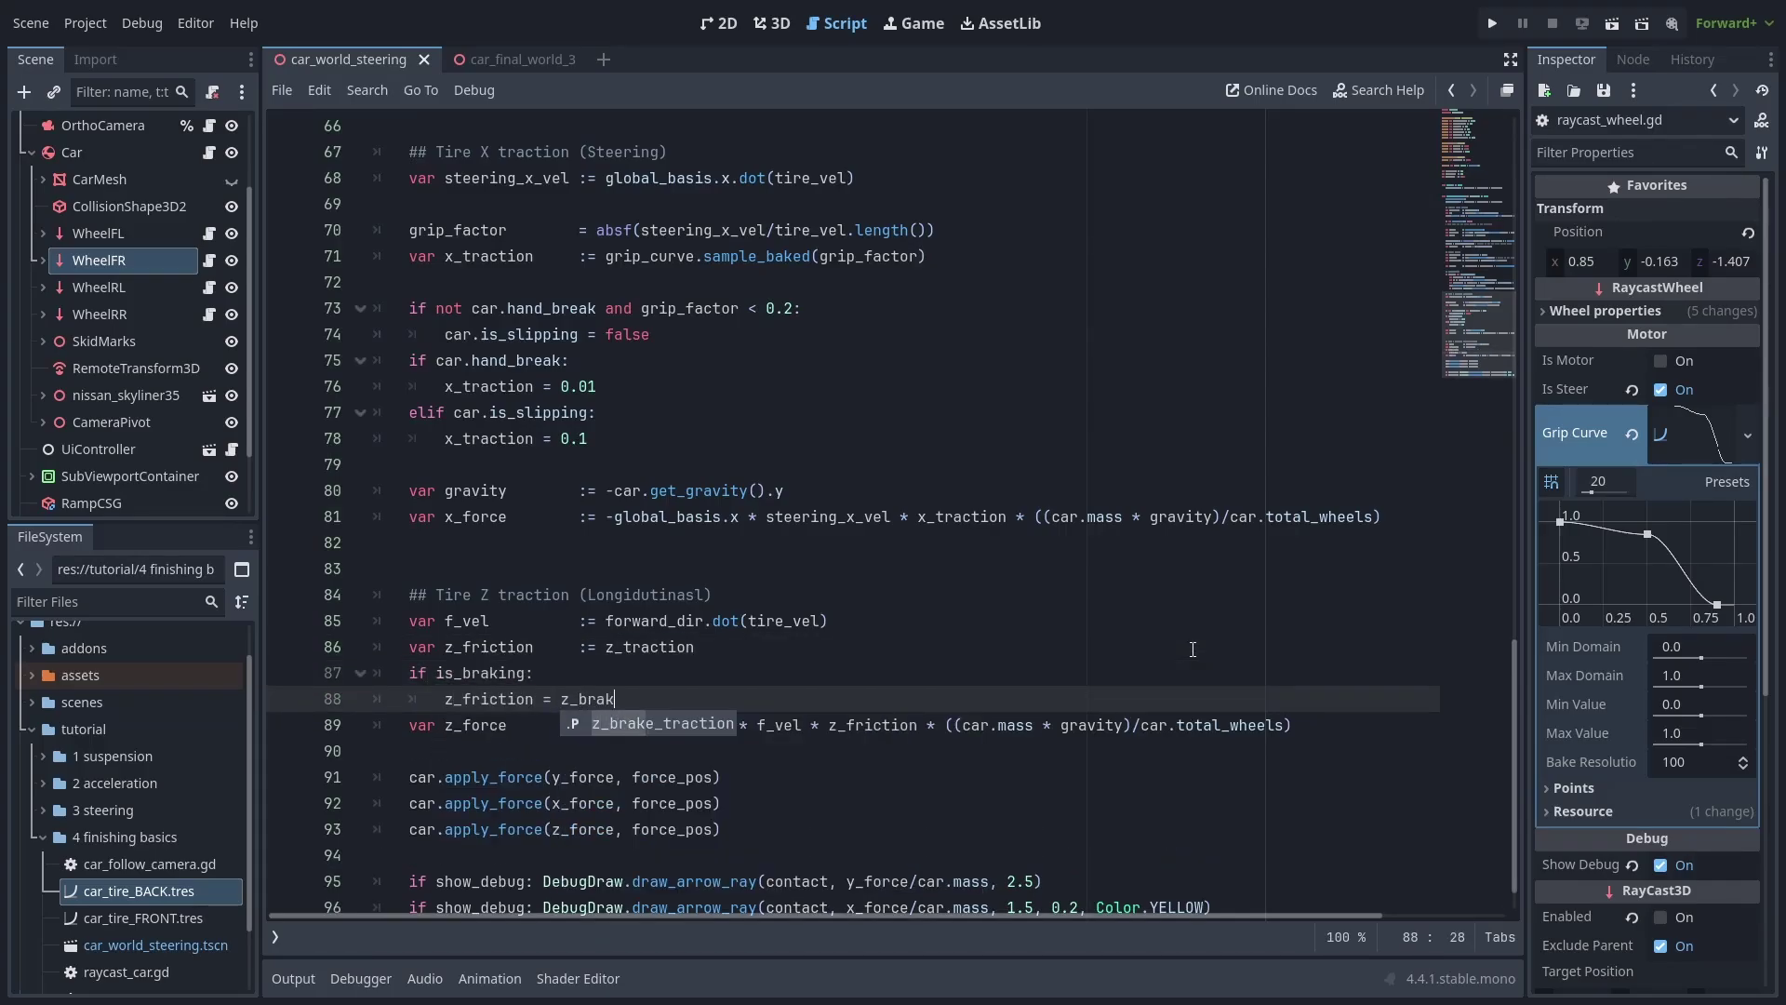
Step: In raycast_car.gd, add an Input.is_action_pressed("brake") check after the steering call
{"action": "left_click", "coordinate": [100, 153]}
{"action": "left_click", "coordinate": [209, 153]}
{"action": "scroll", "coordinate": [1131, 192], "scroll_direction": "down", "scroll_amount": 15}
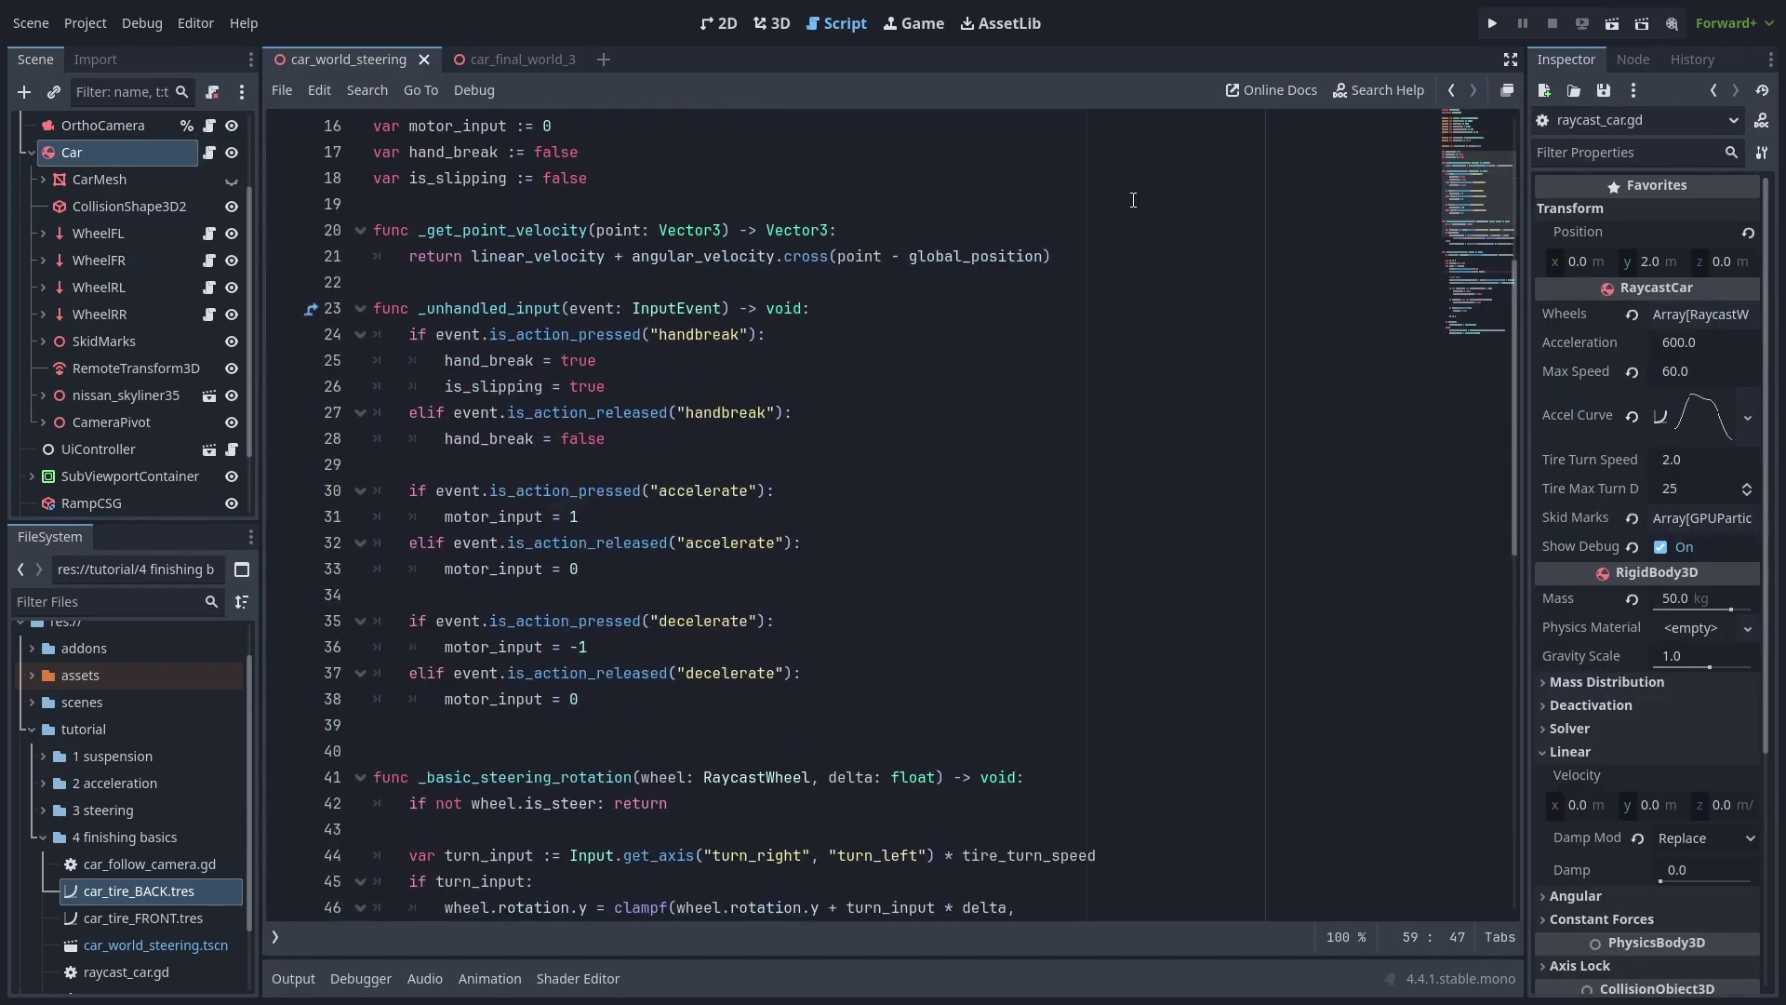
{"action": "key", "text": "Return"}
{"action": "key", "text": "Return"}
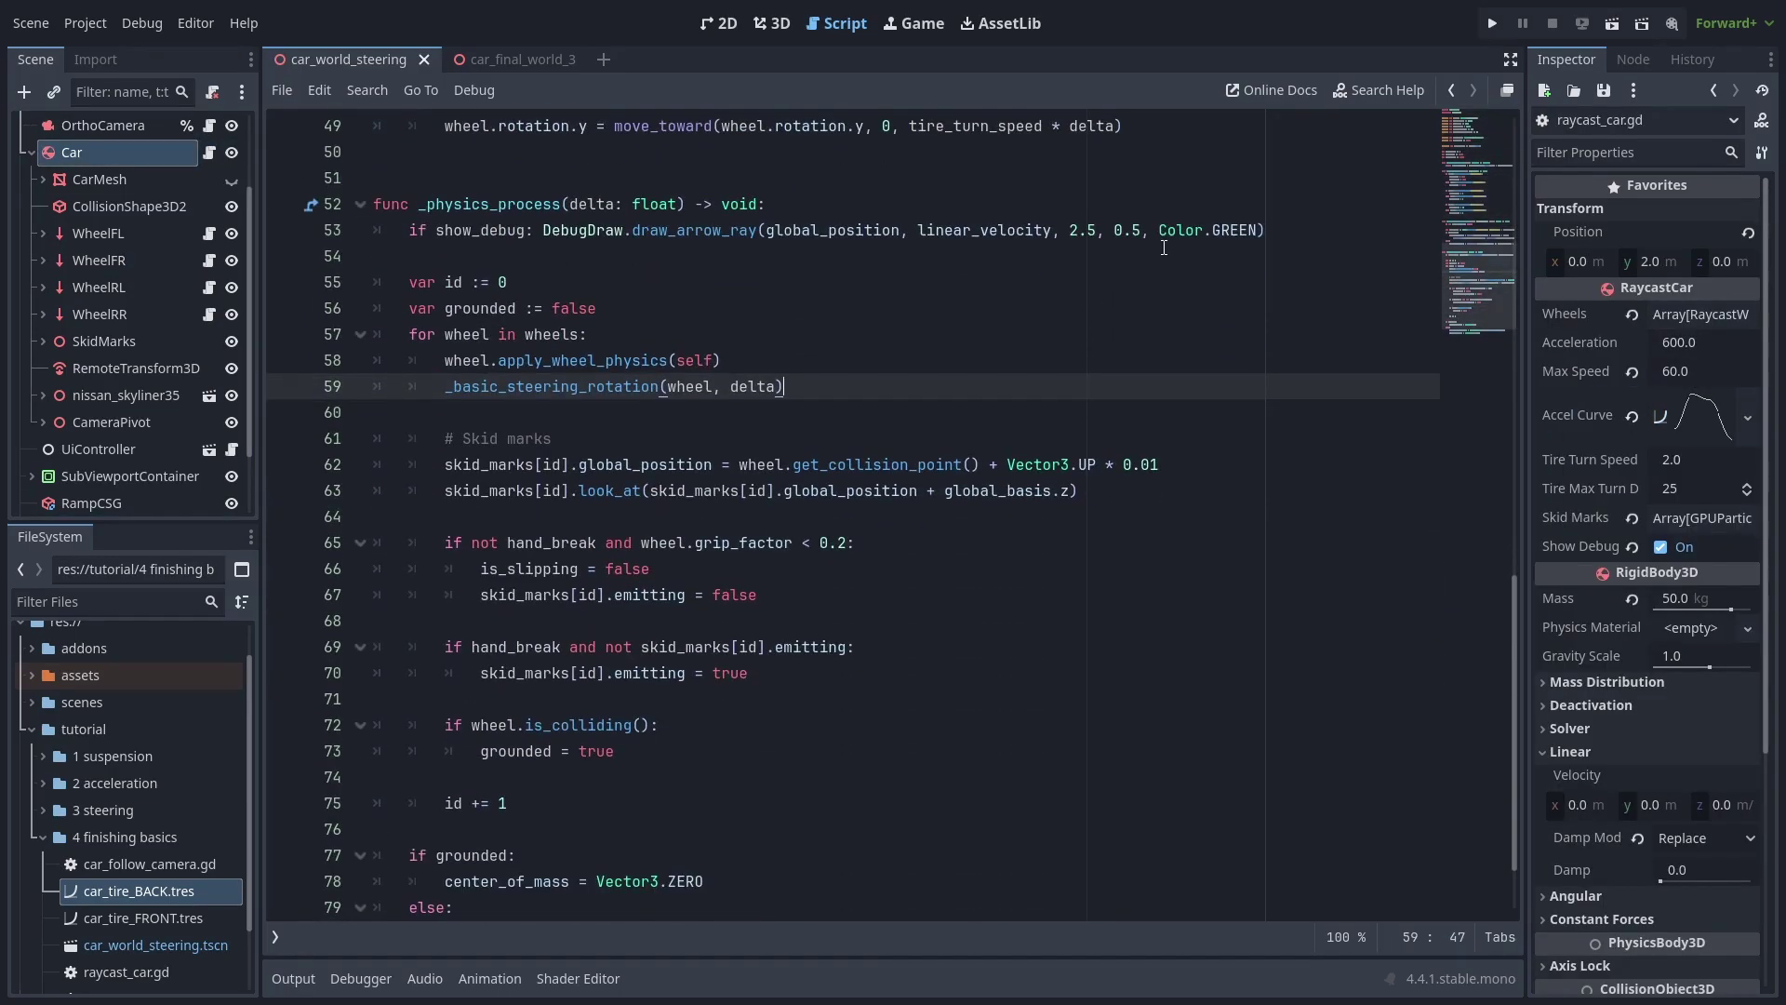
{"action": "type", "text": "if Input.is_action_"}
{"action": "key", "text": "Down"}
{"action": "key", "text": "Down"}
{"action": "key", "text": "Return"}
{"action": "key", "text": "Down"}
{"action": "key", "text": "Return"}
{"action": "type", "text": ":"}
Step: Set each wheel's is_braking to true under the check and add an else branch
{"action": "key", "text": "Return"}
{"action": "type", "text": "wheel.is_braking = tru"}
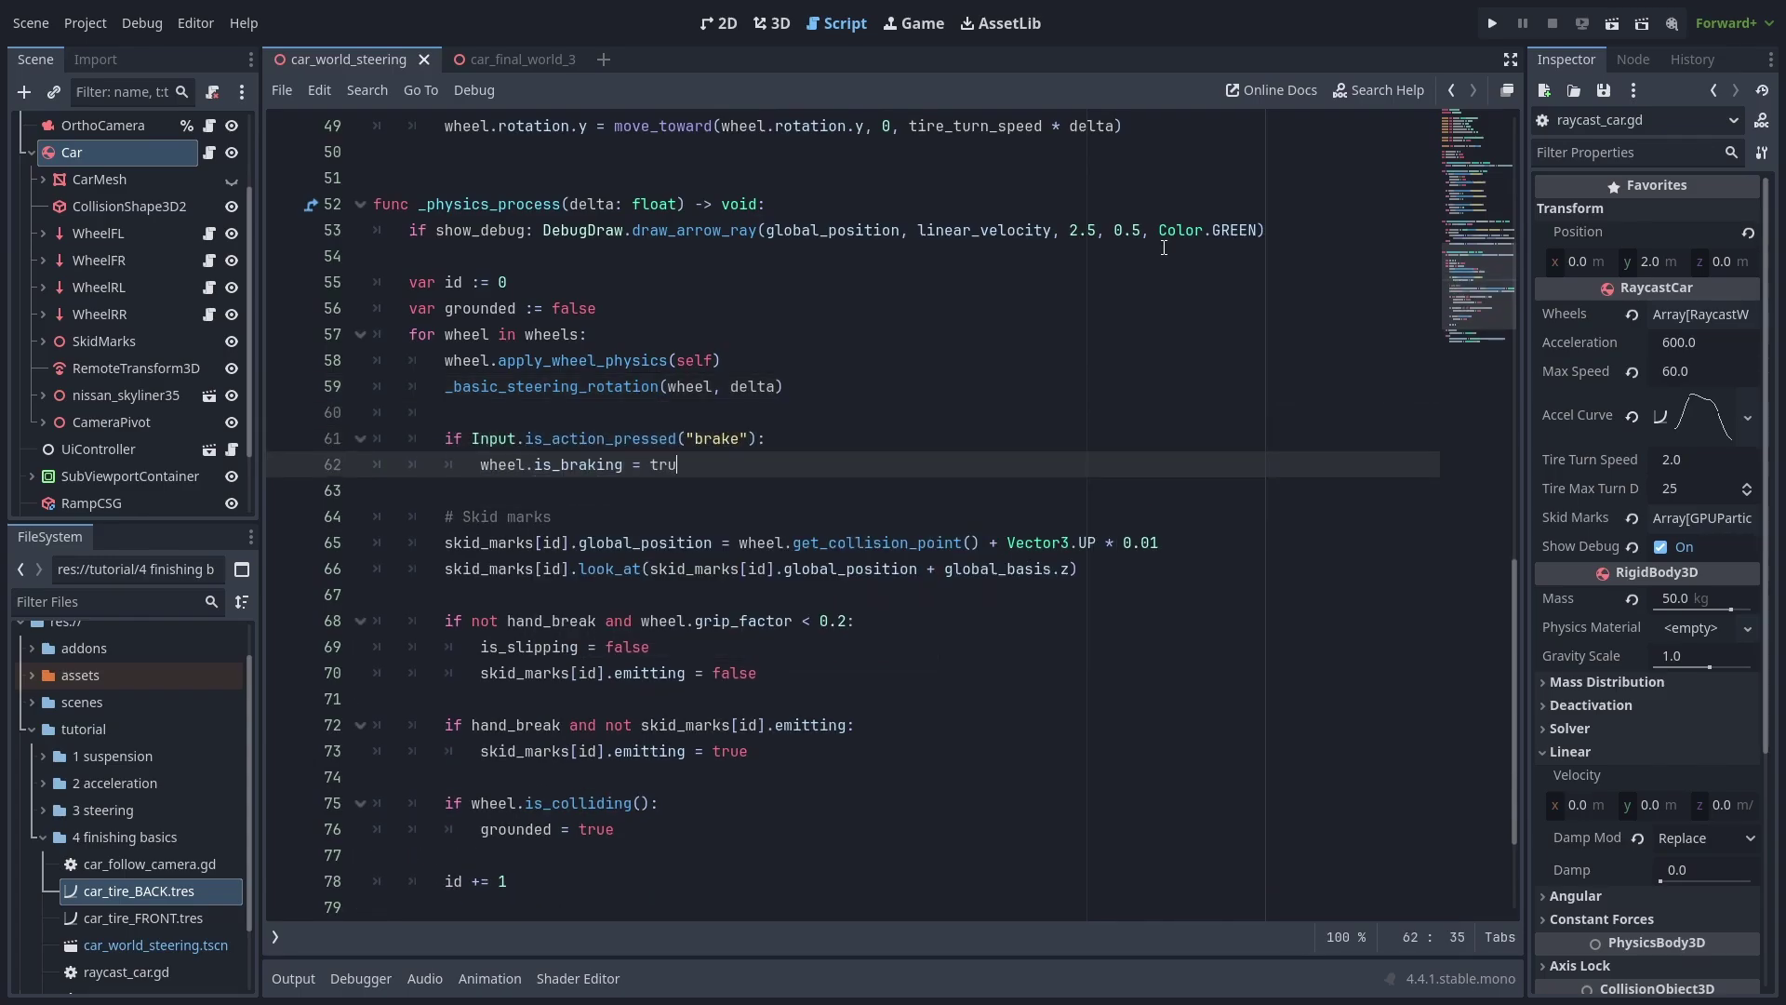
{"action": "type", "text": "e"}
{"action": "key", "text": "Return"}
{"action": "key", "text": "BackSpace"}
{"action": "type", "text": "else:"}
{"action": "key", "text": "Return"}
Step: Finish the else line with wheel., then run the game and brake, accelerate and reverse until the car spins
{"action": "type", "text": "wheel.is_braking = false"}
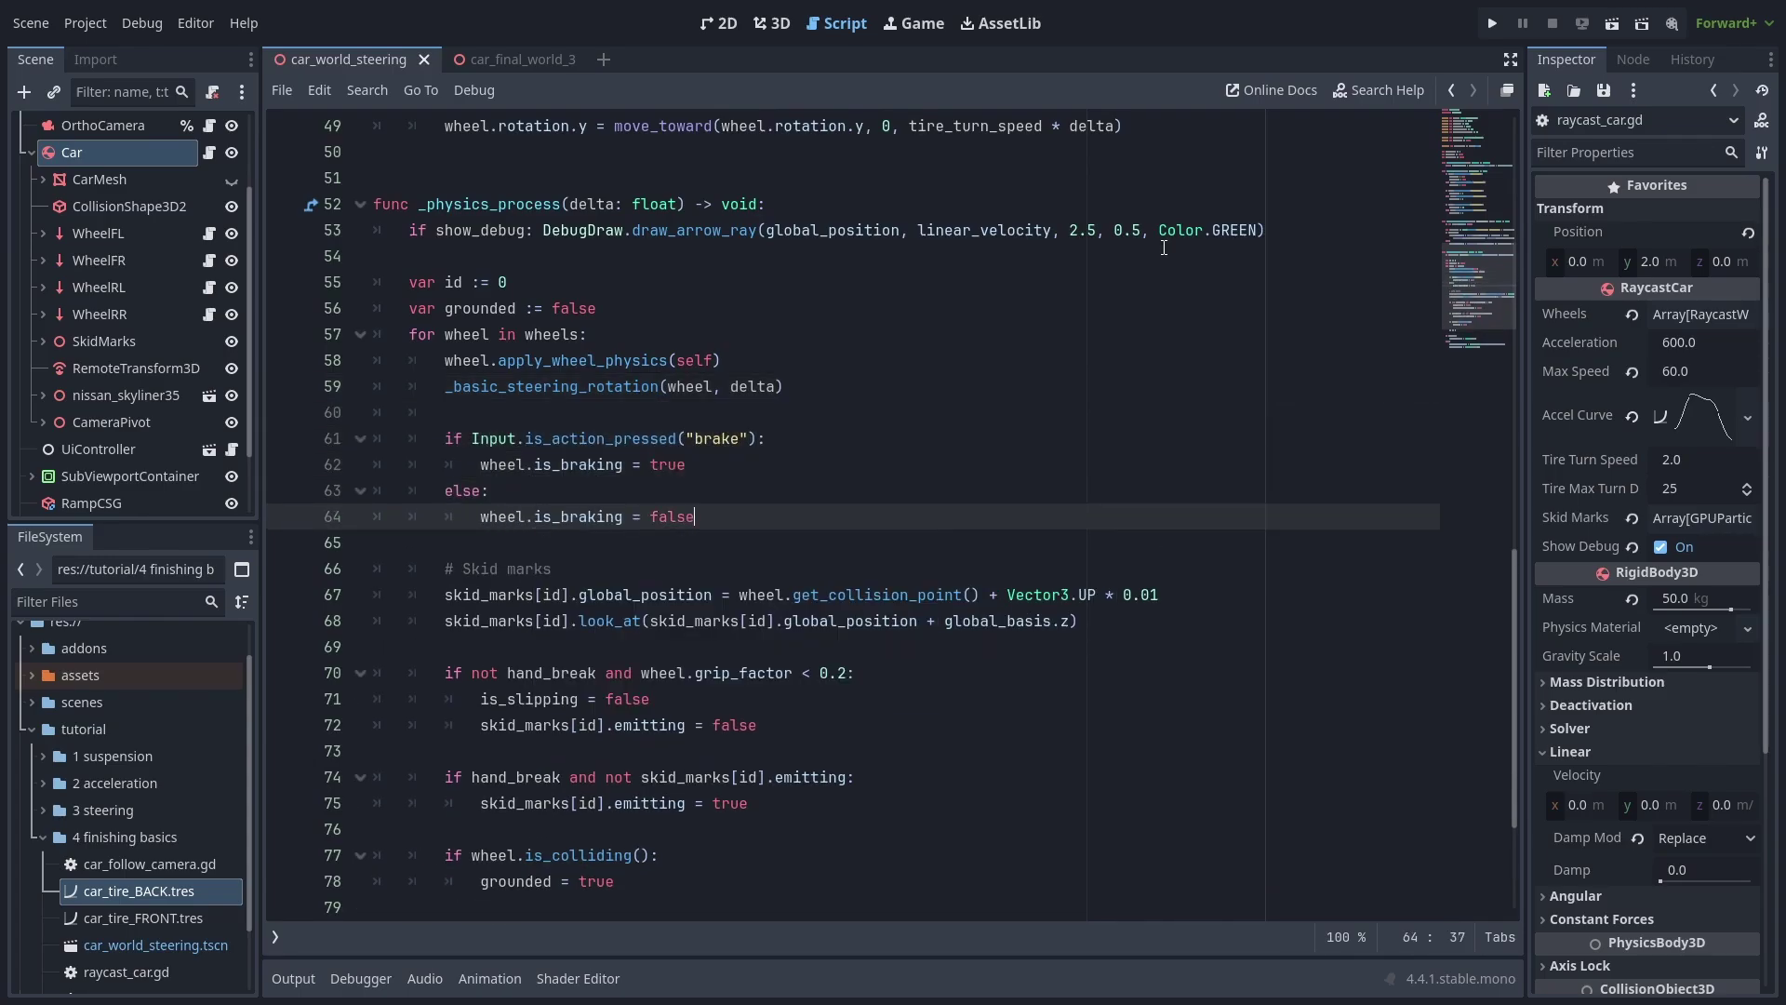
{"action": "key", "text": "F5"}
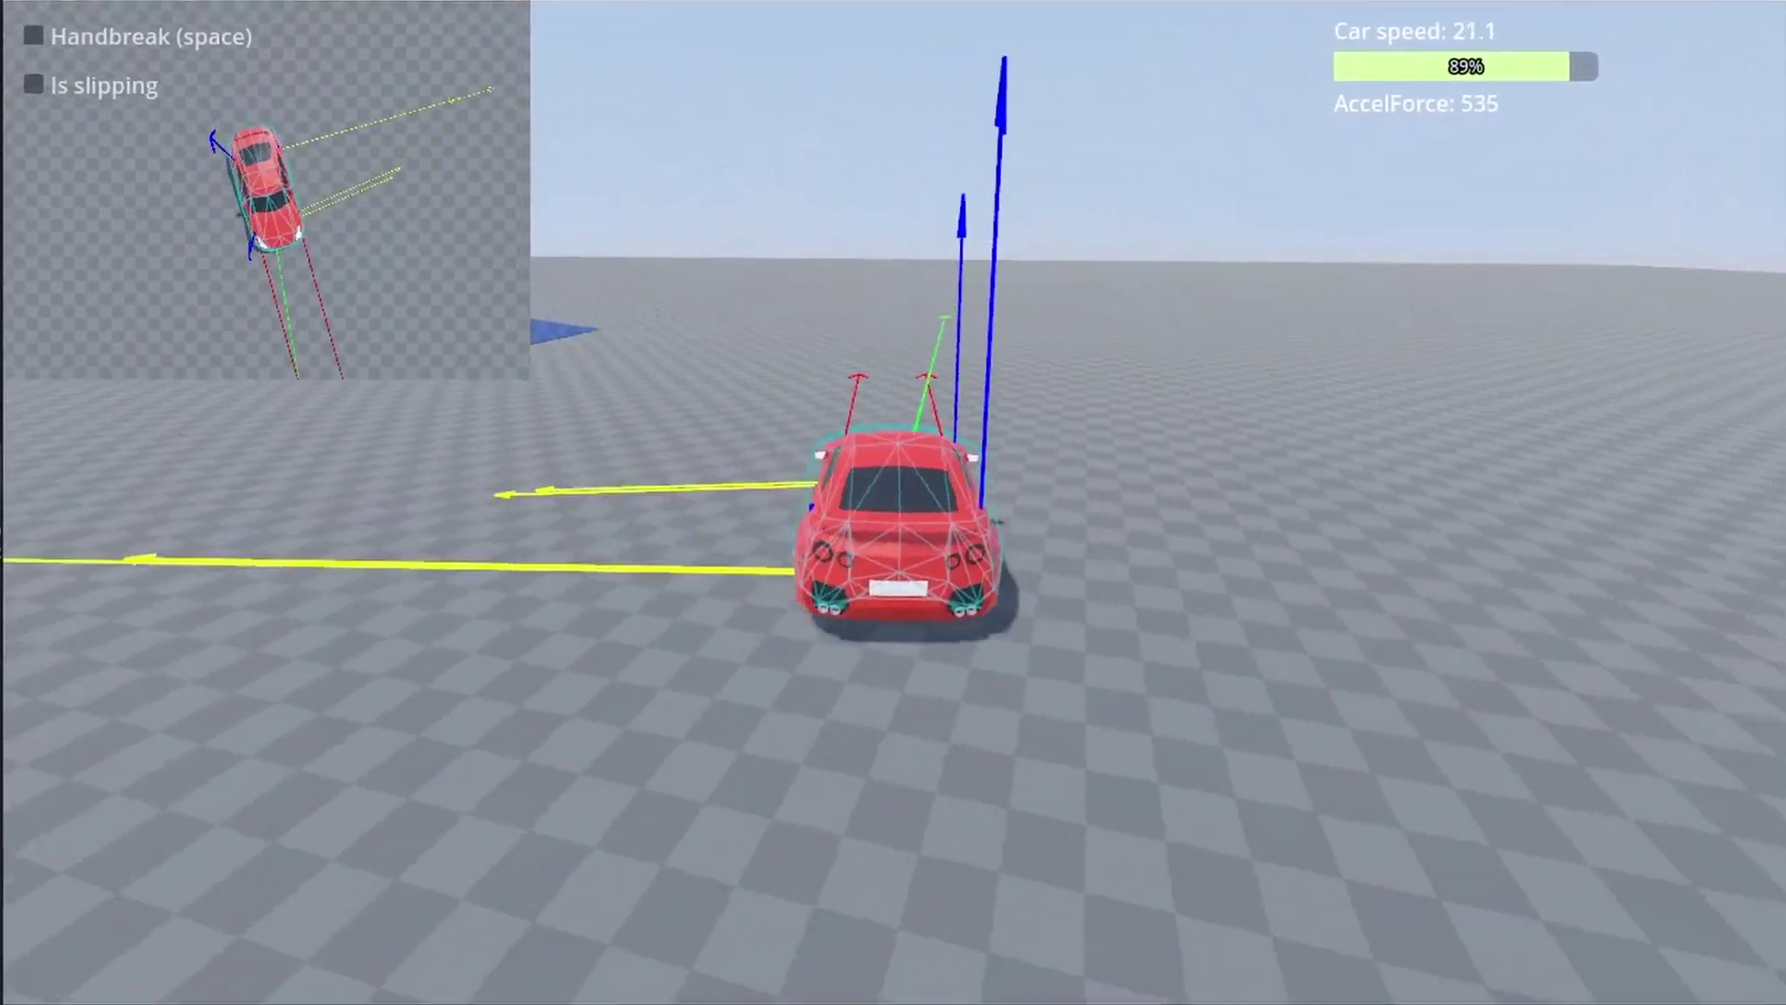
{"action": "key", "text": "s"}
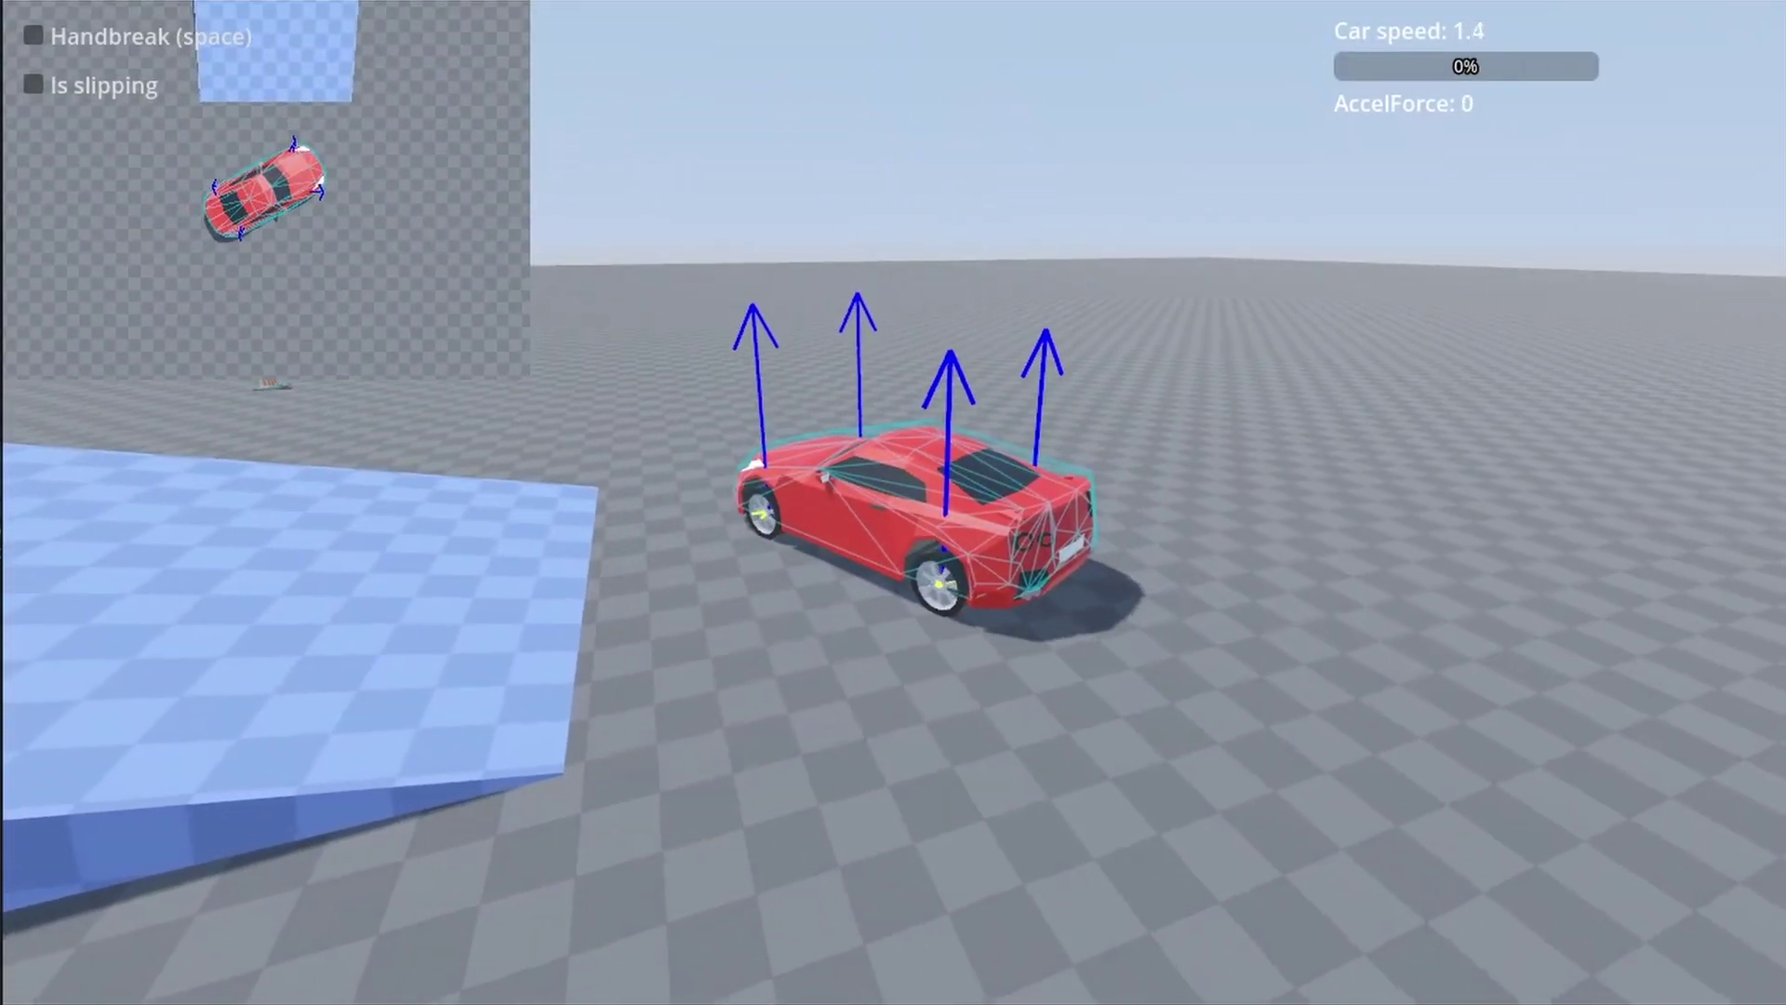
{"action": "key", "text": "w"}
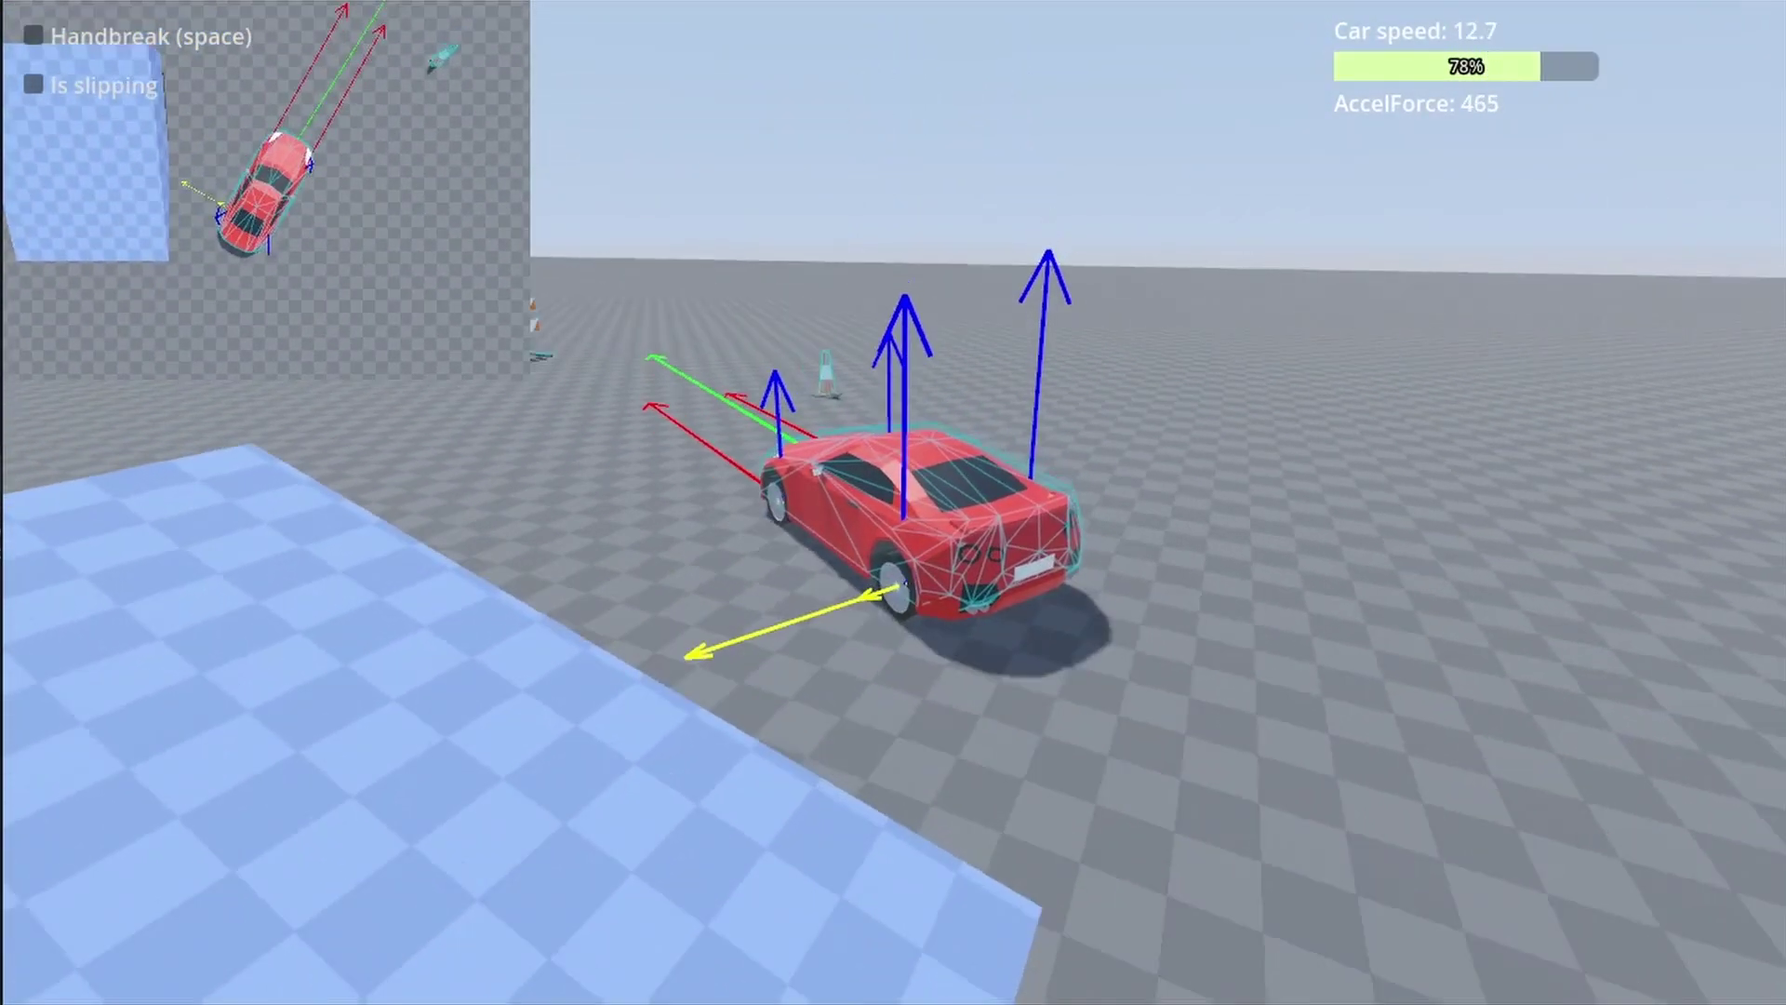
{"action": "key", "text": "s"}
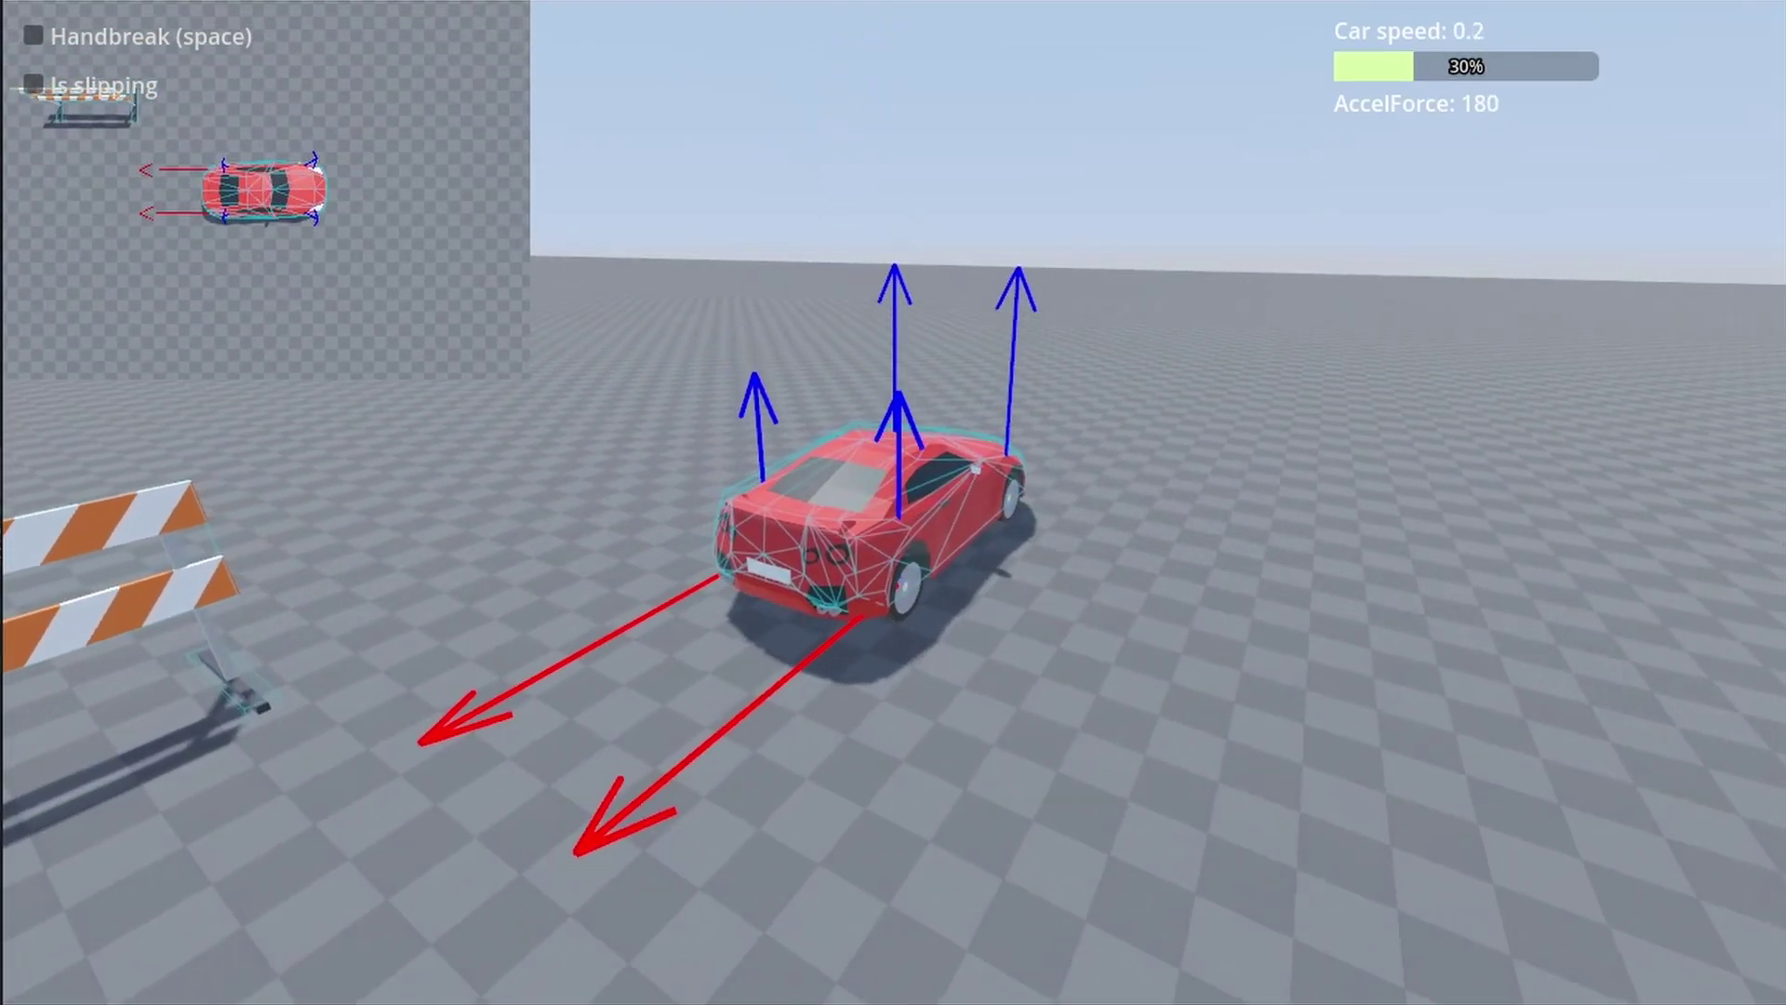
{"action": "key", "text": "a"}
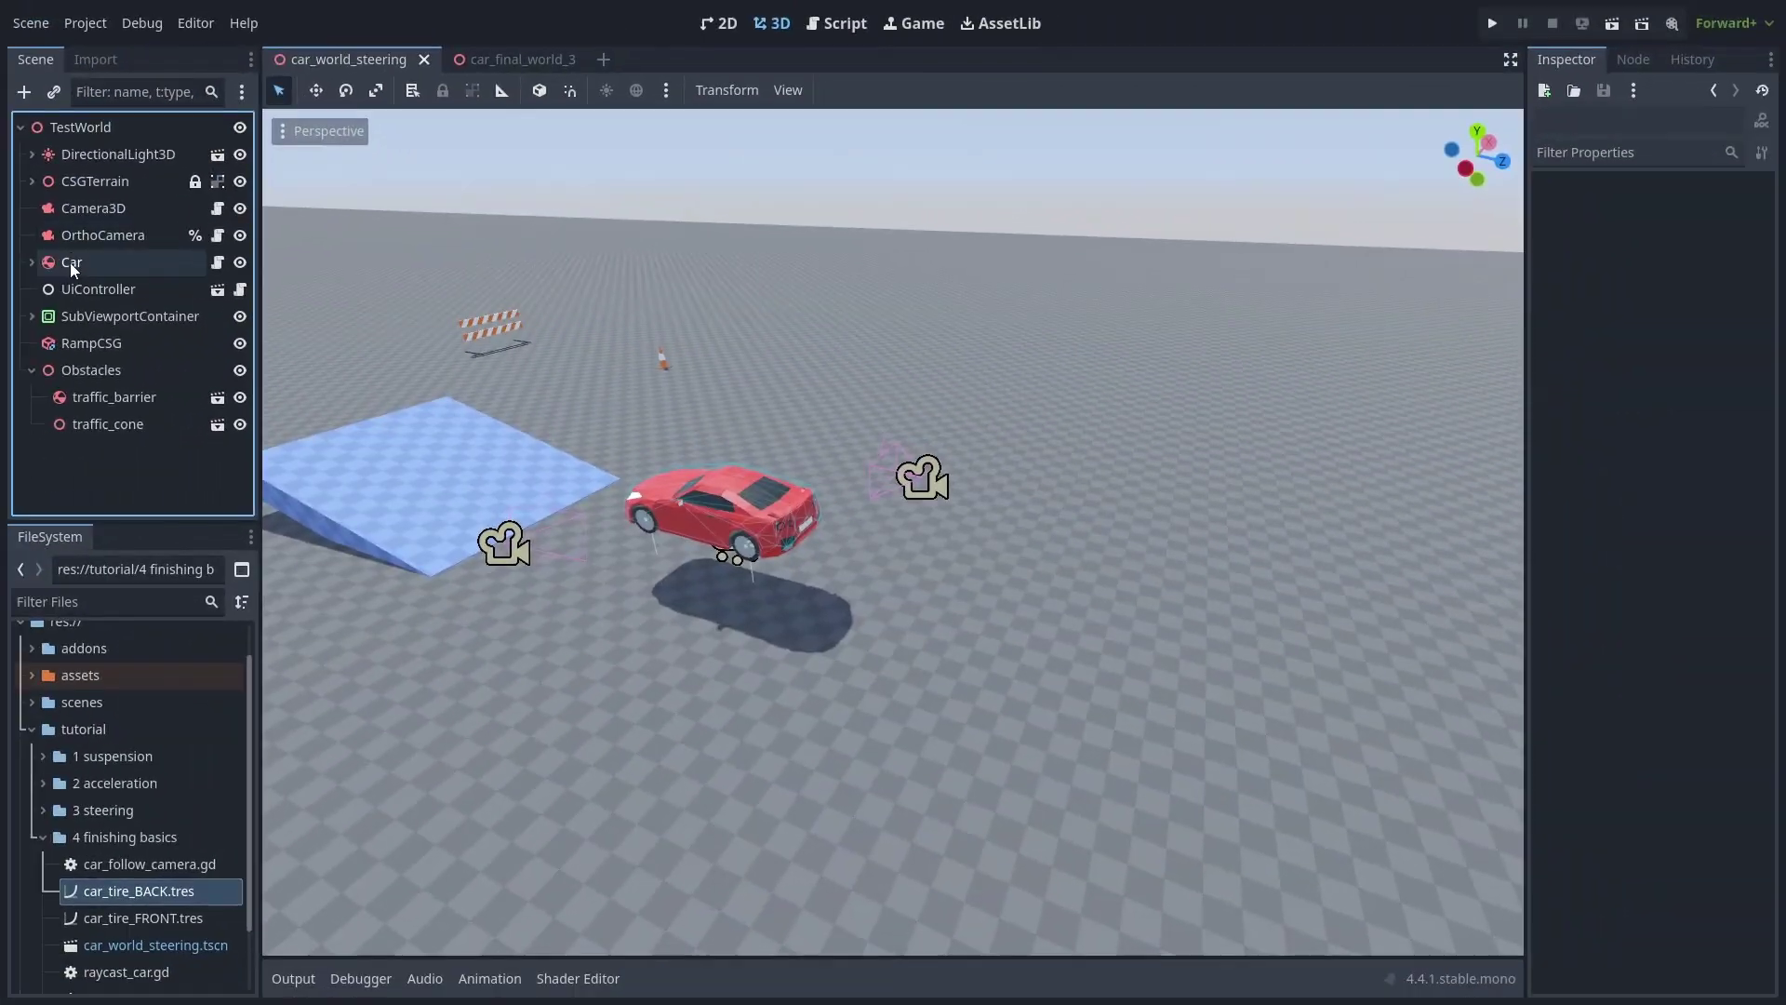
Step: Duplicate Car as Car2, move it to z 5.0 and rotate it 180° around Y
{"action": "right_click", "coordinate": [77, 265]}
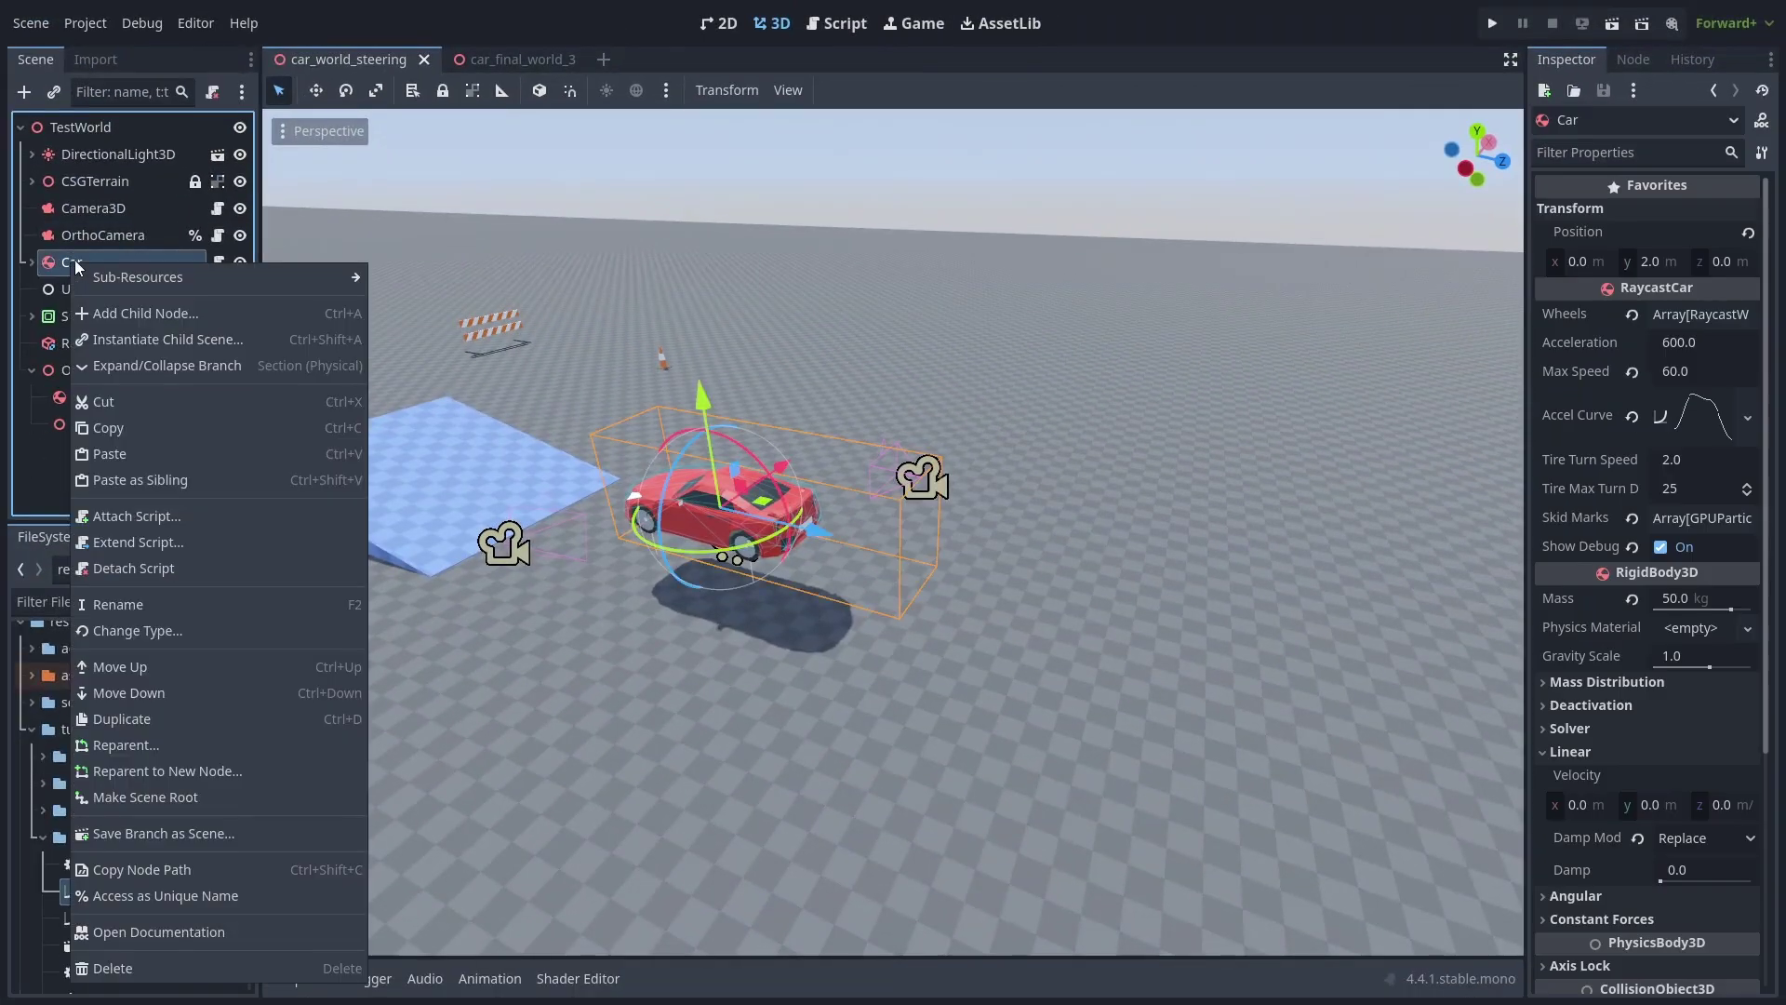
{"action": "left_click", "coordinate": [186, 719]}
{"action": "right_click", "coordinate": [59, 178]}
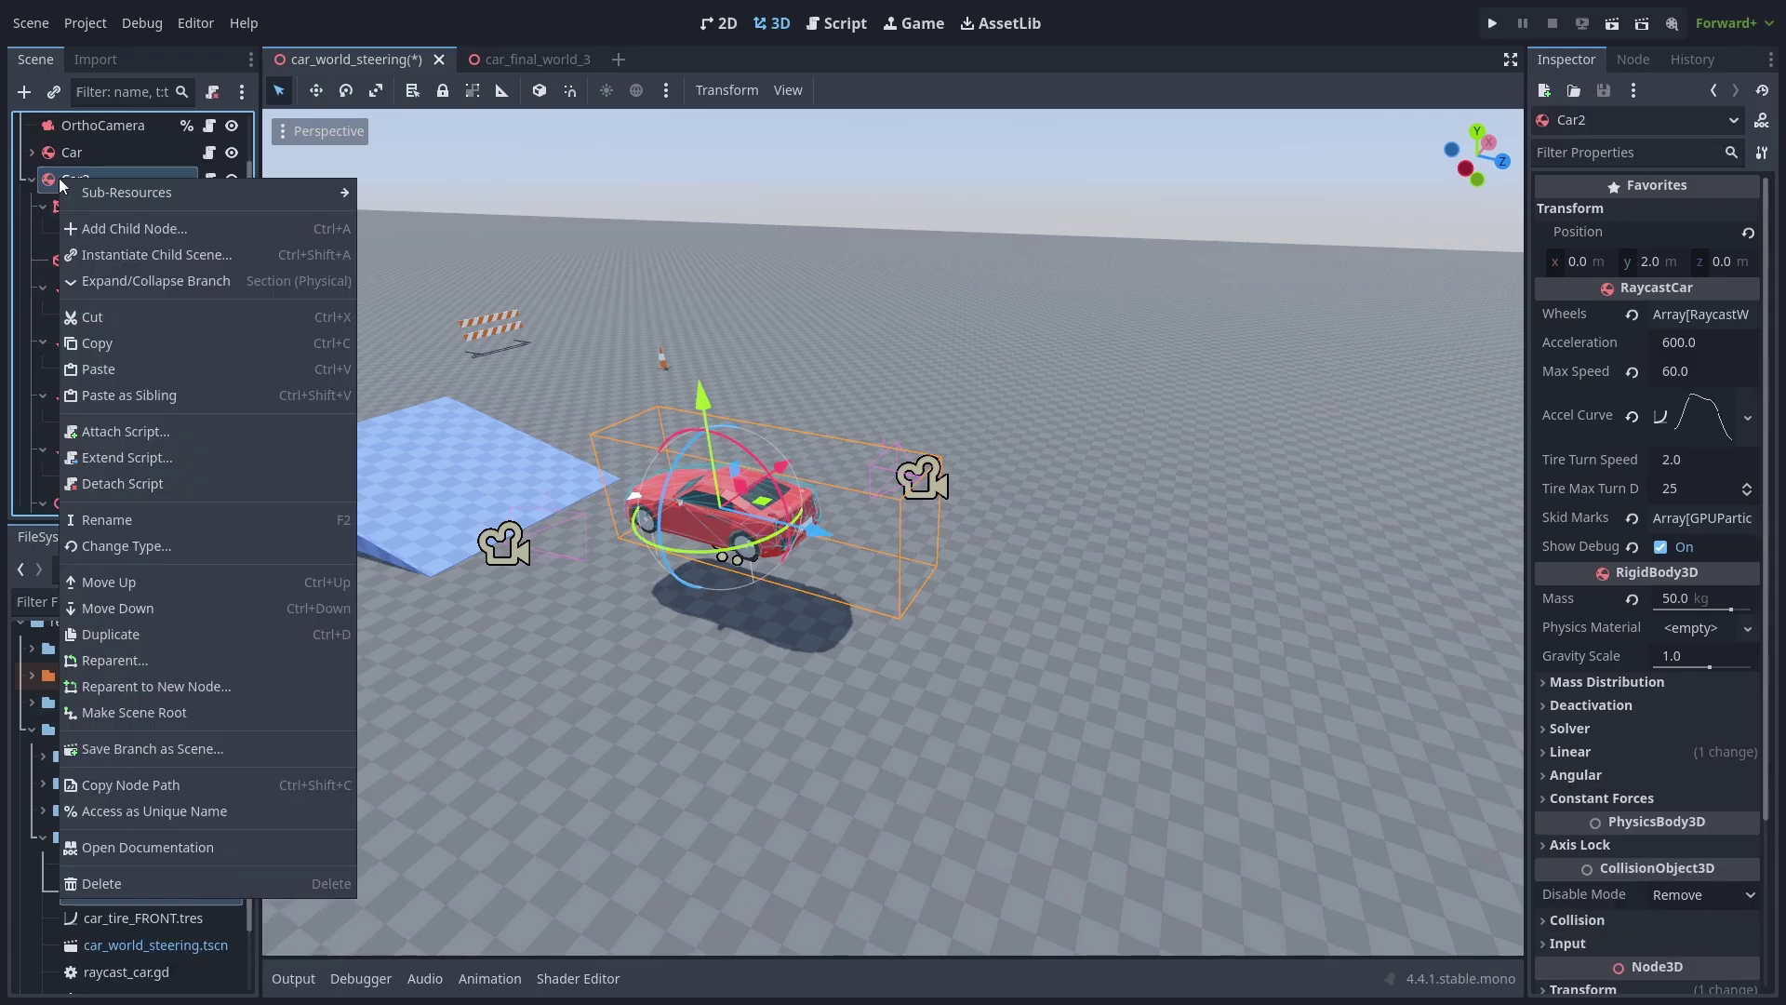
{"action": "left_click", "coordinate": [147, 282]}
{"action": "left_click_drag", "start_coordinate": [822, 538], "coordinate": [1002, 614]}
{"action": "key", "text": "r"}
{"action": "key", "text": "y"}
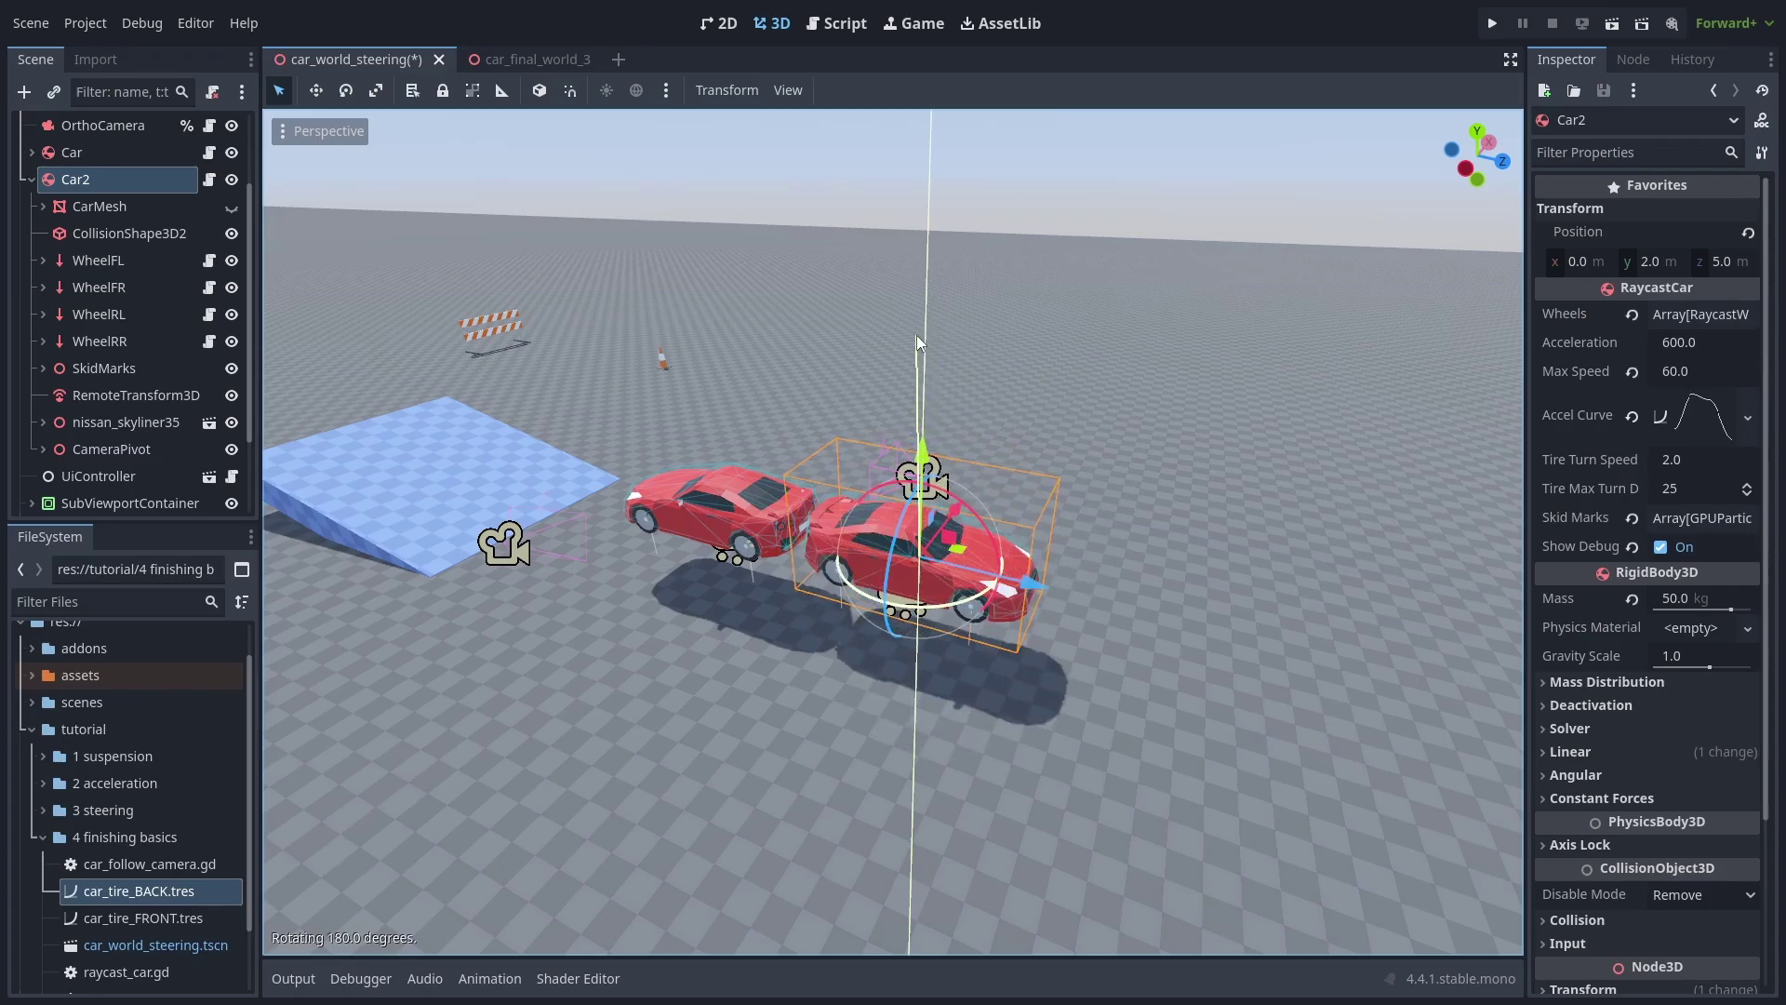
{"action": "left_click", "coordinate": [918, 336]}
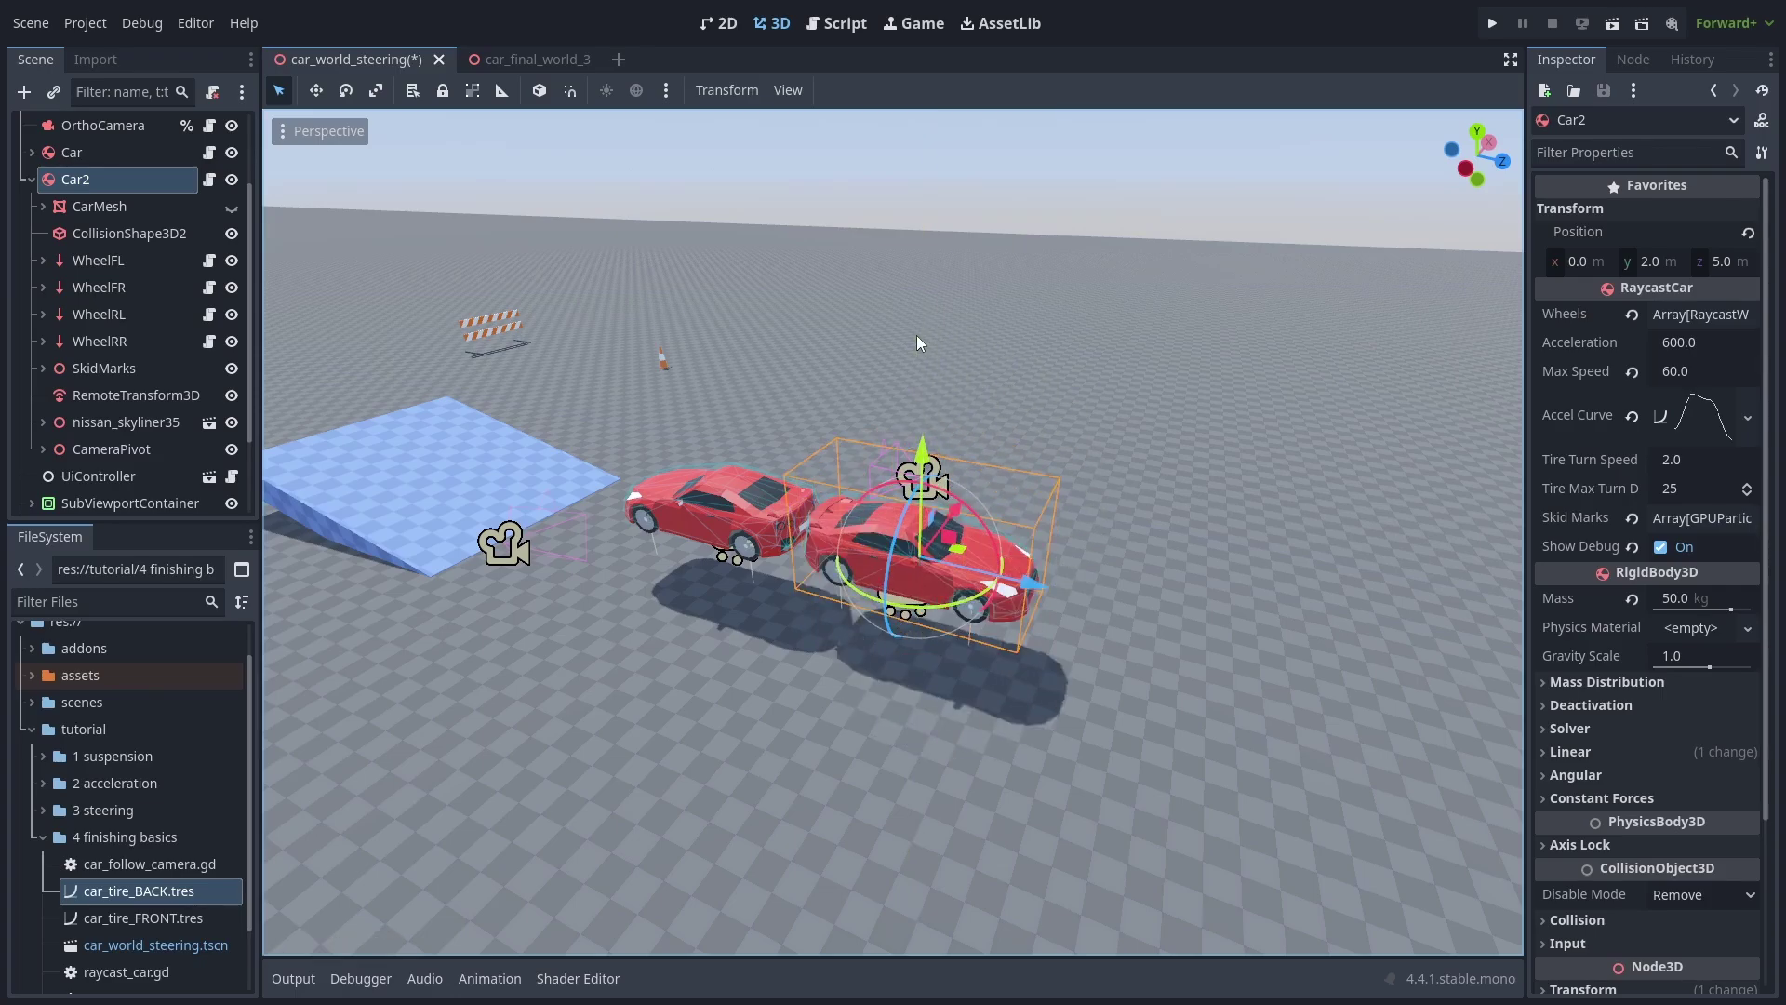
Step: Delete Car2's CameraPivot node and its children
{"action": "right_click", "coordinate": [130, 456]}
{"action": "left_click", "coordinate": [279, 990]}
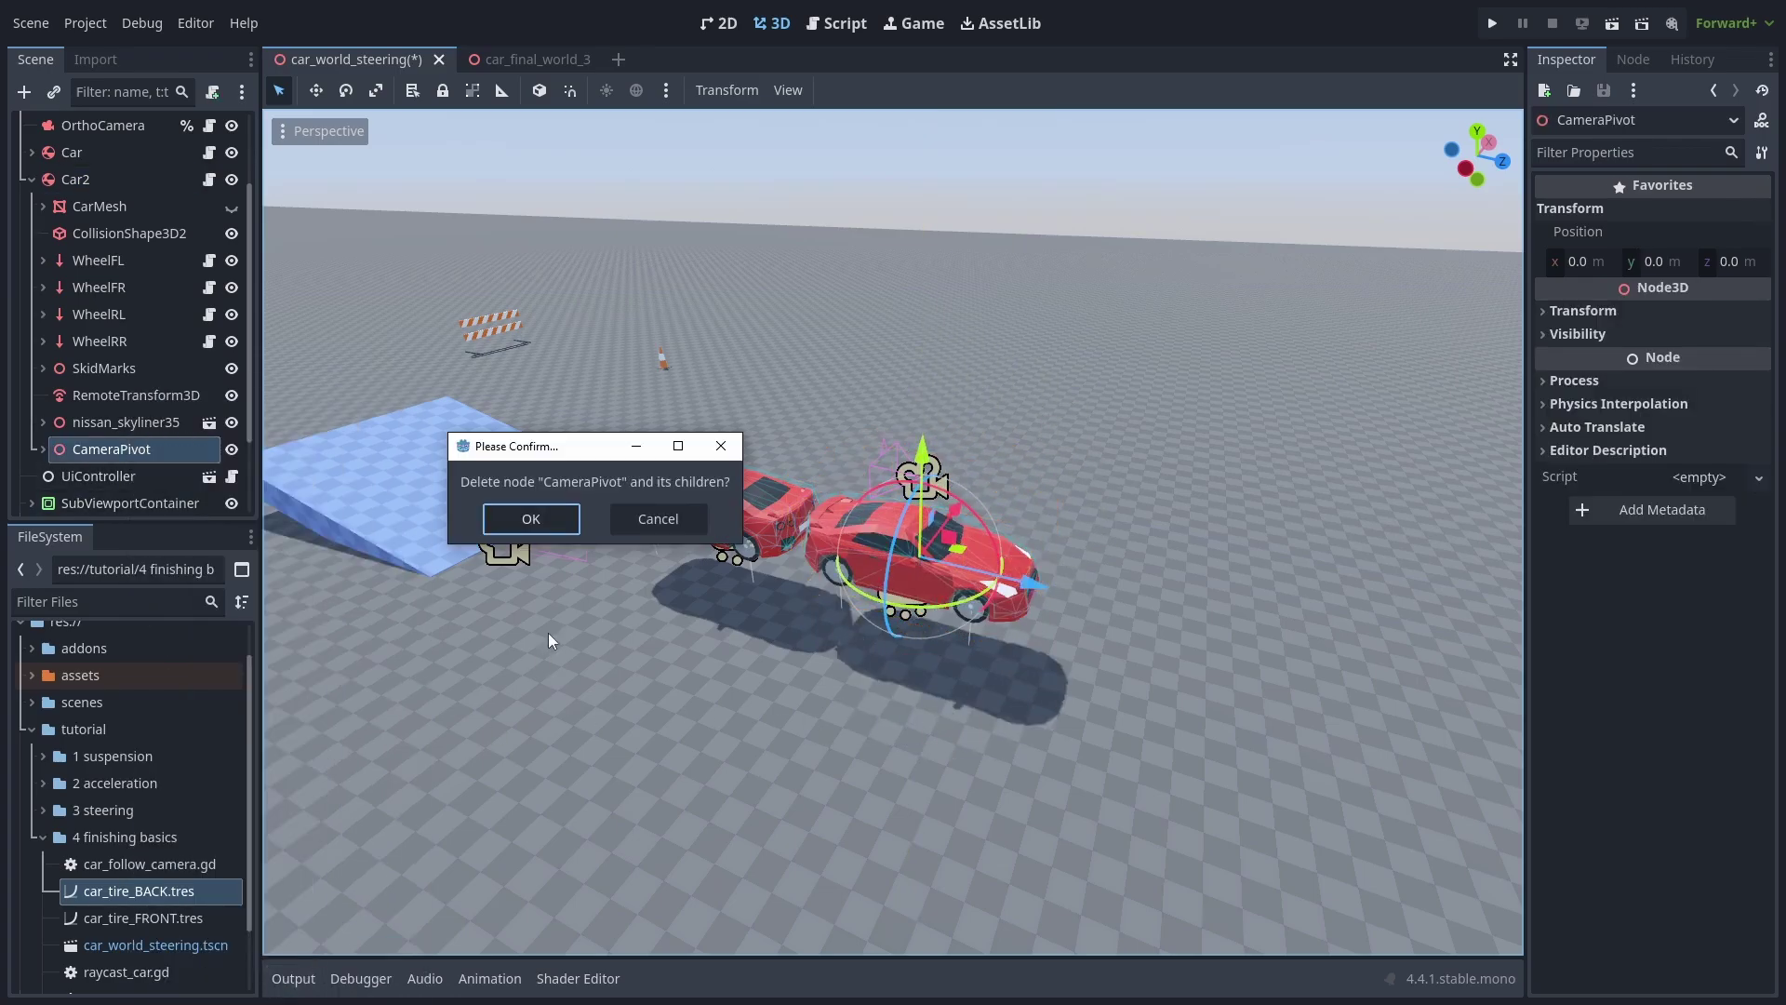
{"action": "left_click", "coordinate": [558, 519]}
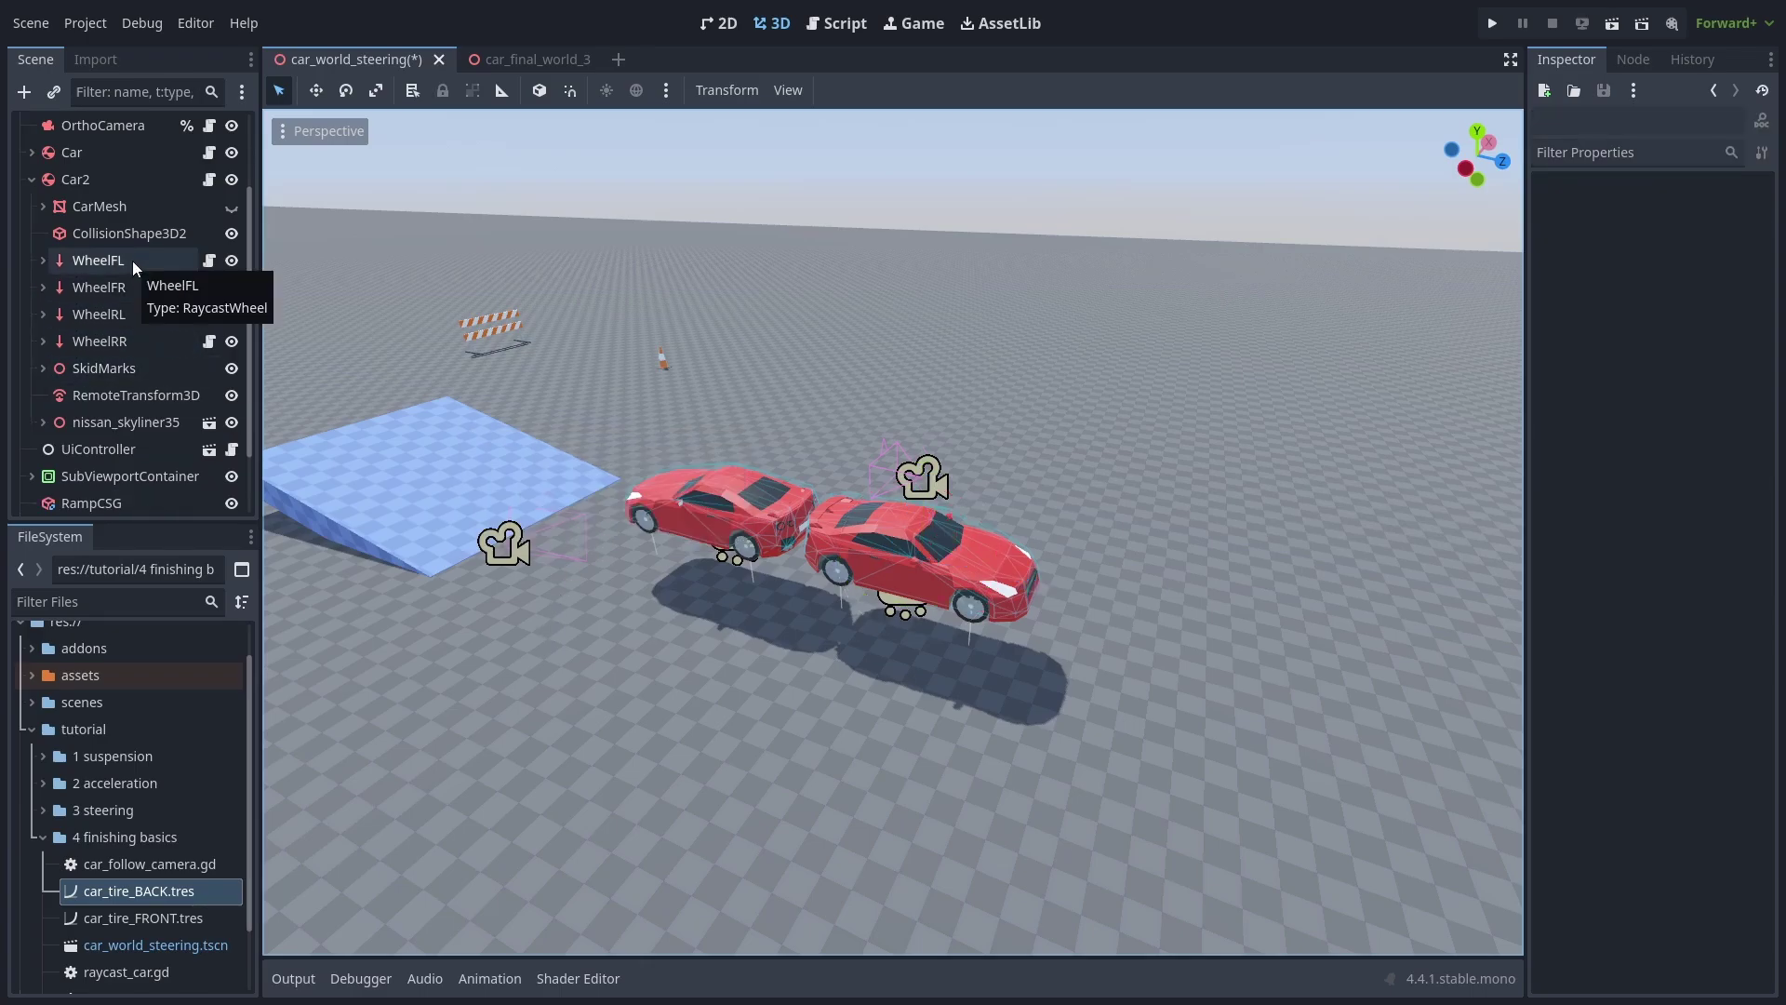
Step: Turn off Is Steer on Car2's front wheels and Is Motor on its rear wheels
{"action": "left_click", "coordinate": [132, 261]}
{"action": "left_click", "coordinate": [131, 283], "text": "ctrl"}
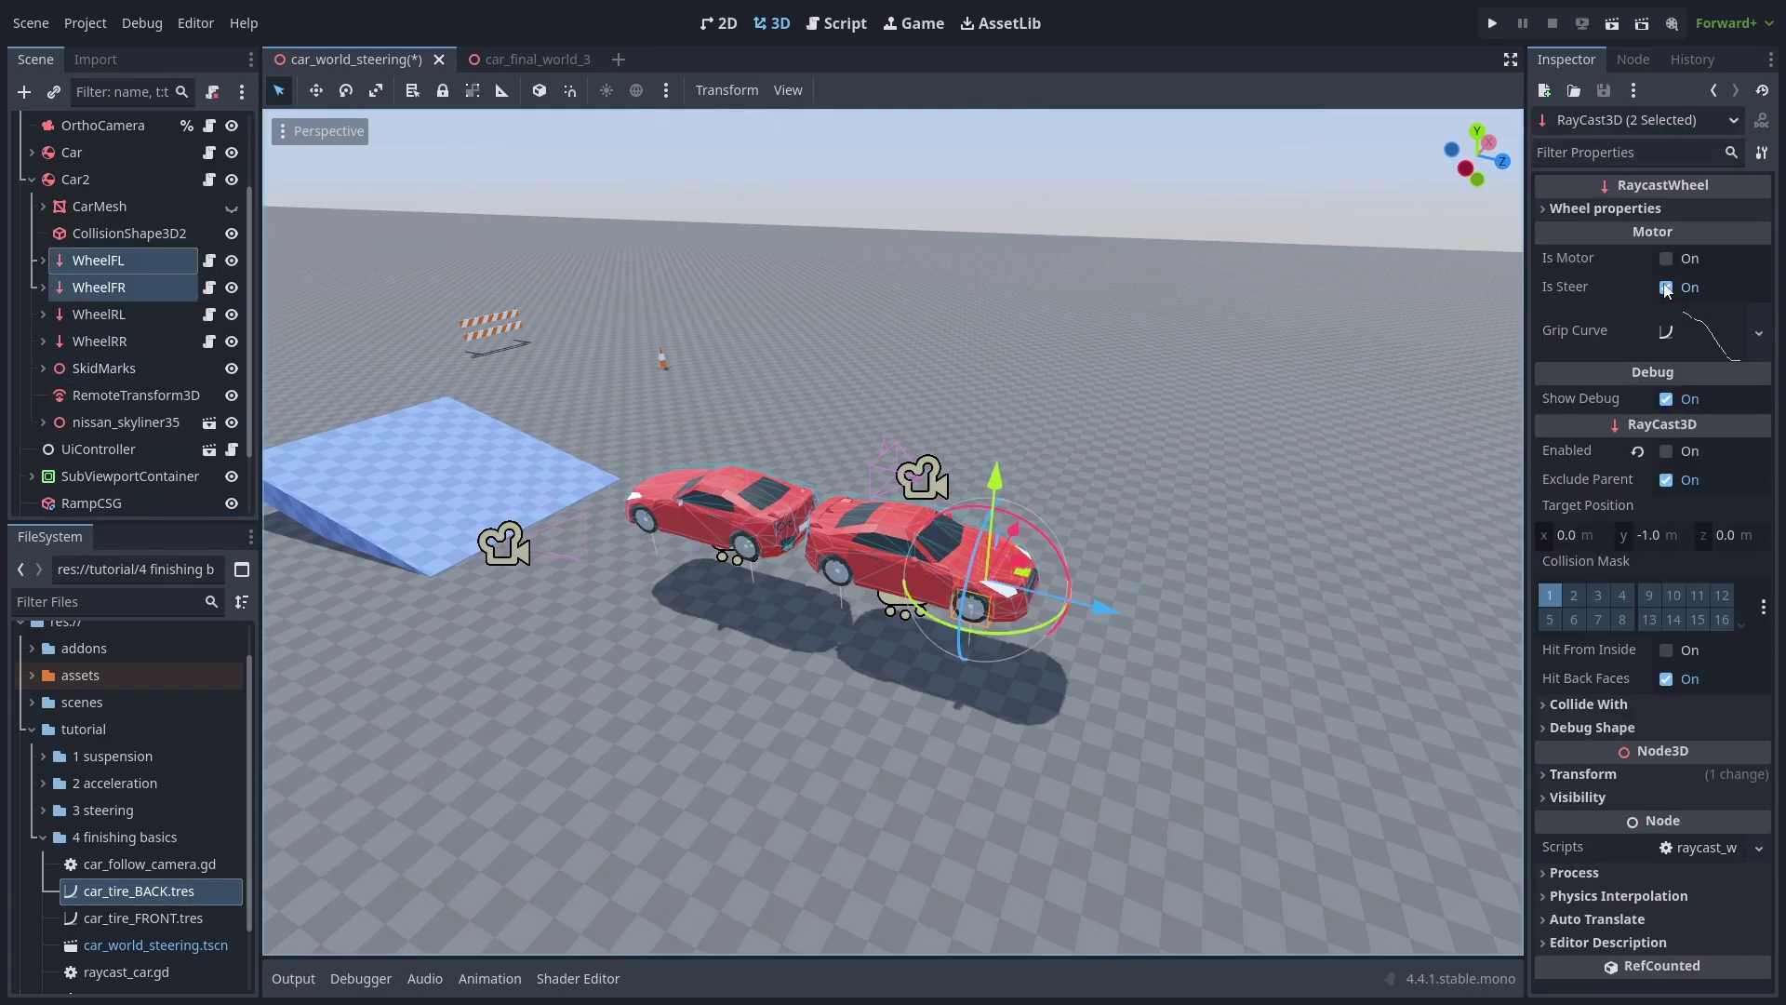
{"action": "left_click", "coordinate": [137, 340]}
{"action": "left_click", "coordinate": [135, 314], "text": "ctrl"}
{"action": "left_click", "coordinate": [1666, 259]}
{"action": "left_click", "coordinate": [1666, 260]}
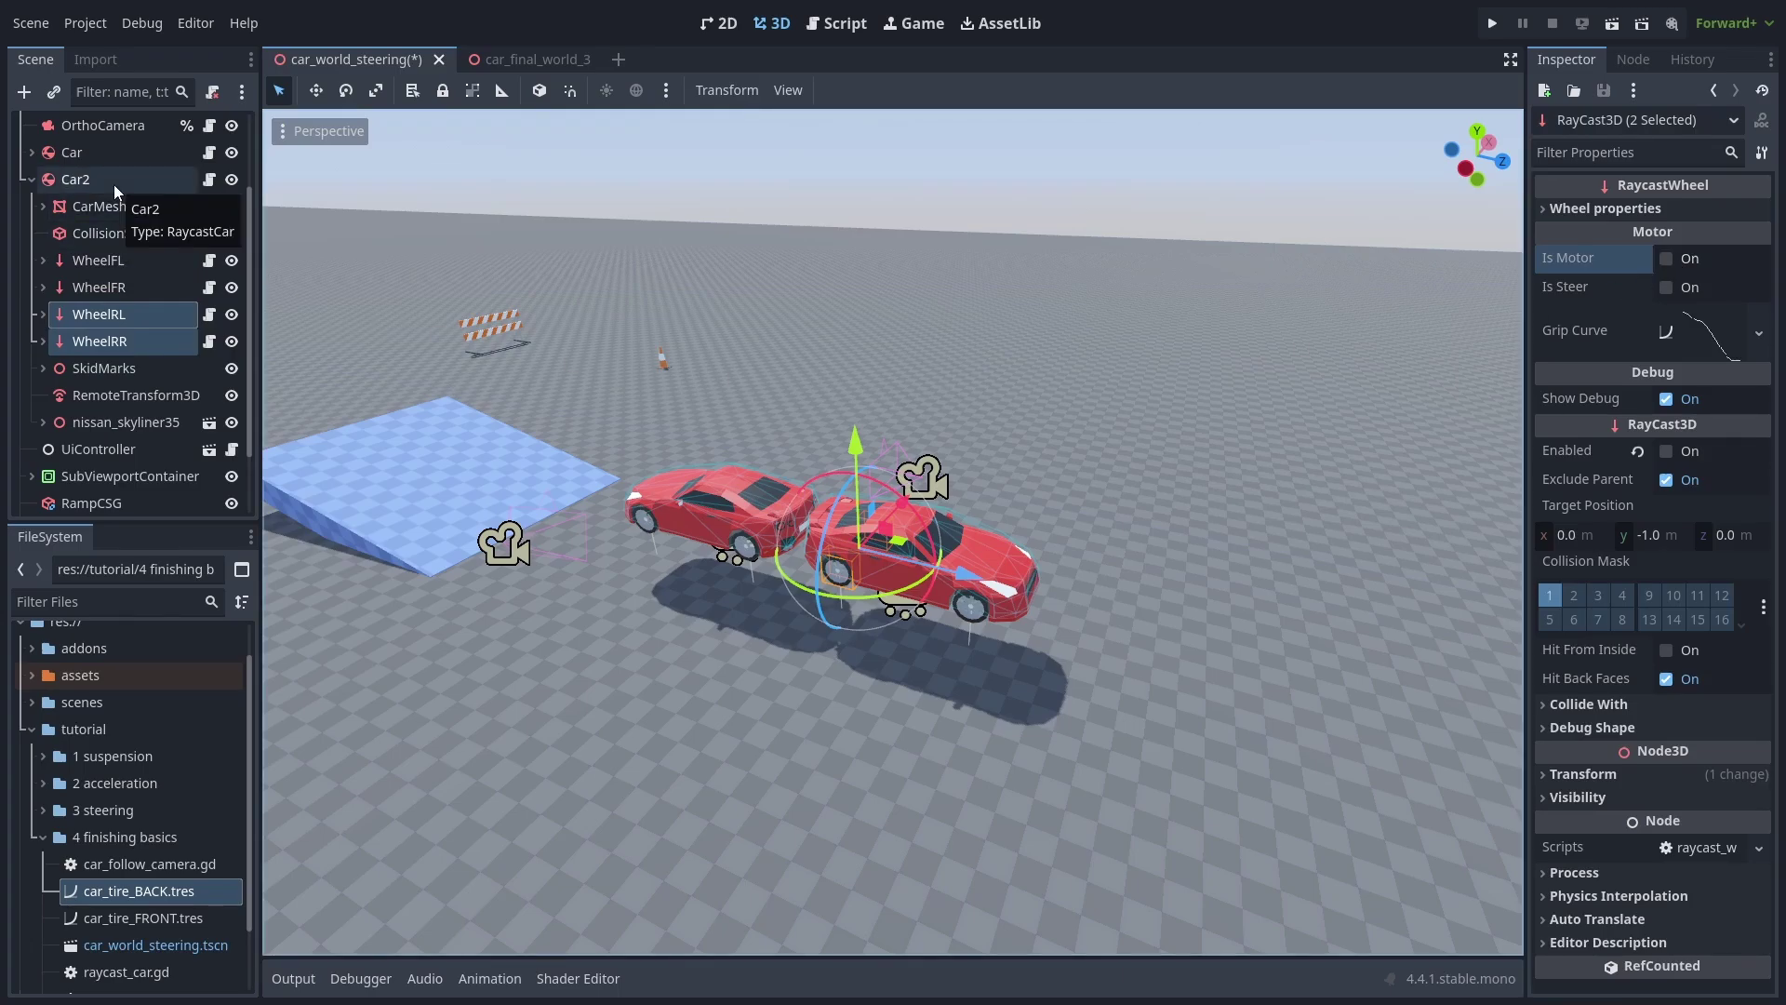
{"action": "left_click", "coordinate": [32, 182]}
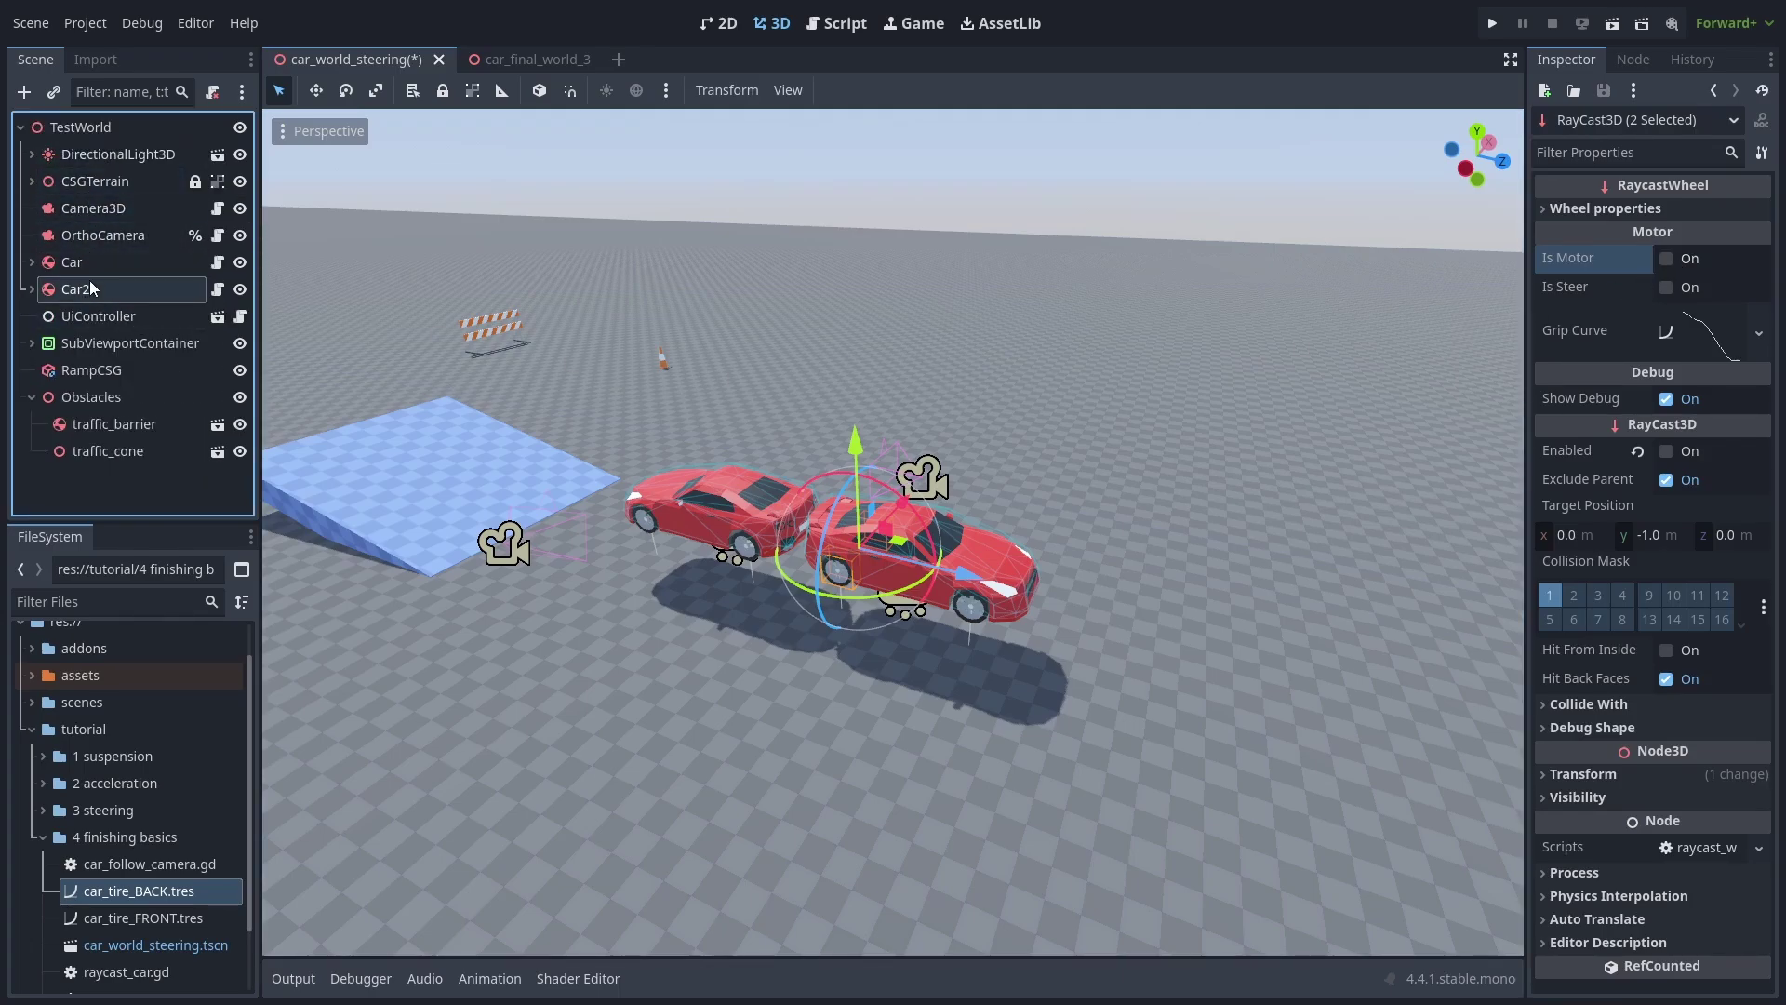
Step: Add a PinJoint3D to TestWorld and place it between Car and Car2 in the tree
{"action": "left_click", "coordinate": [82, 127]}
{"action": "left_click", "coordinate": [24, 91]}
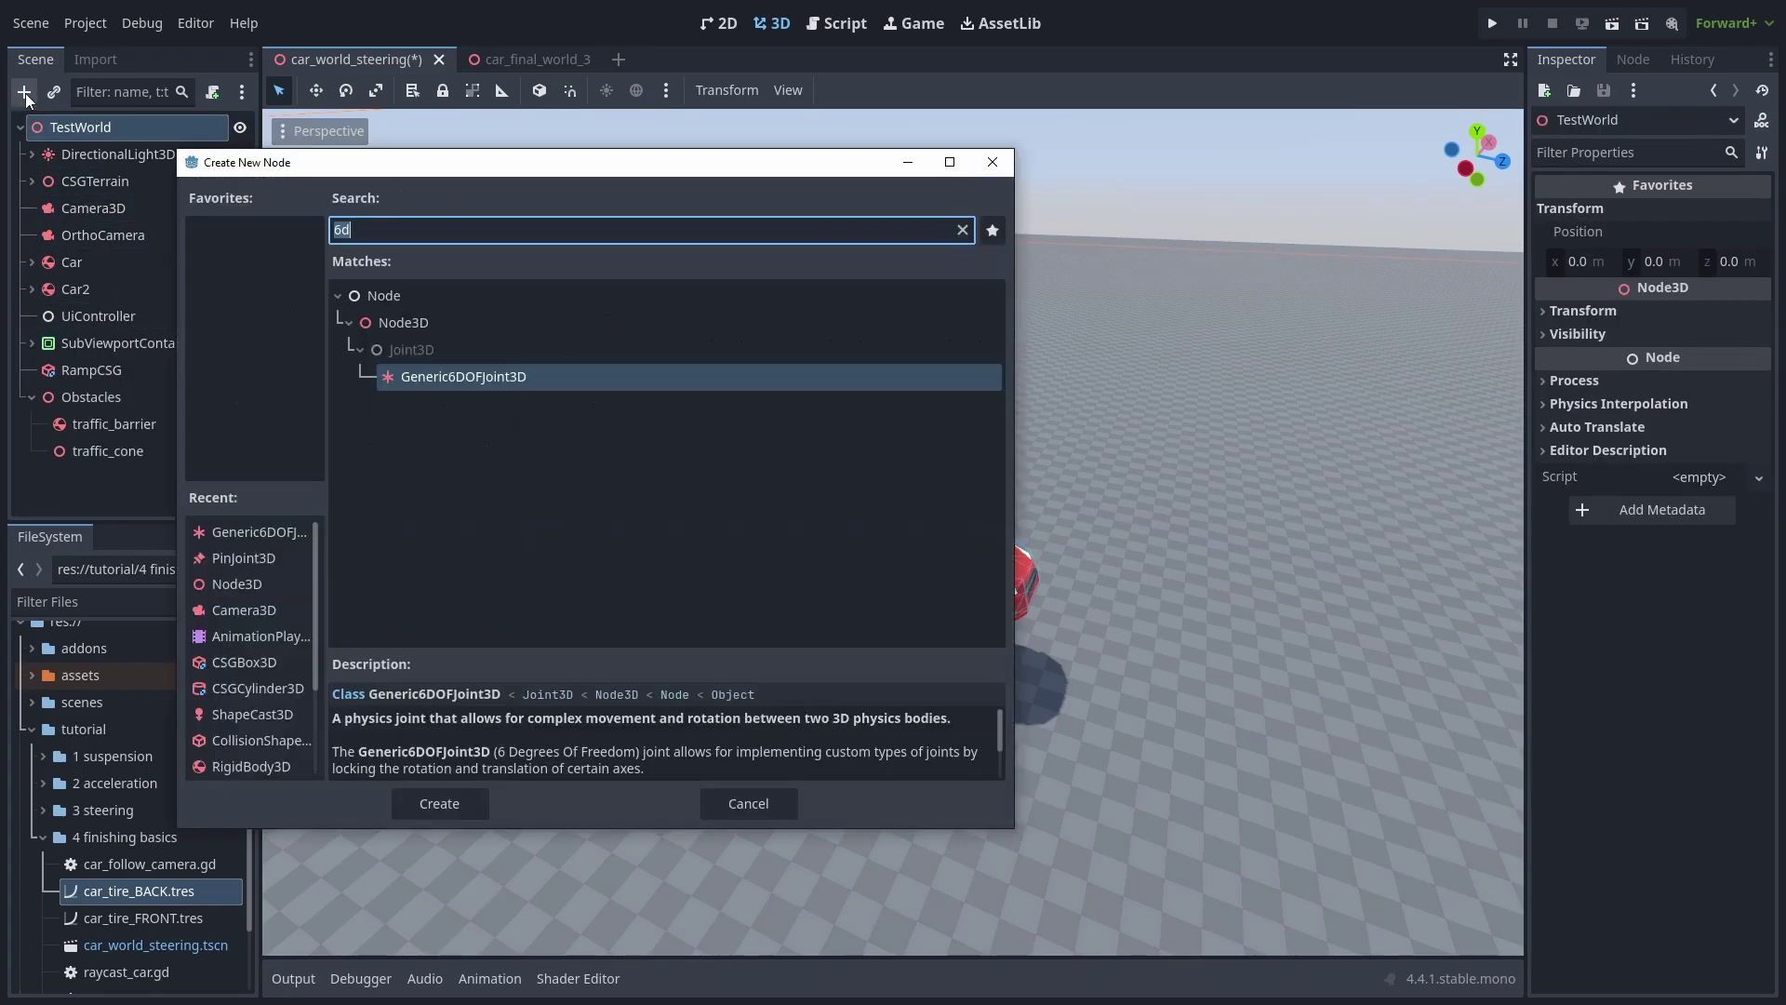
{"action": "type", "text": "join"}
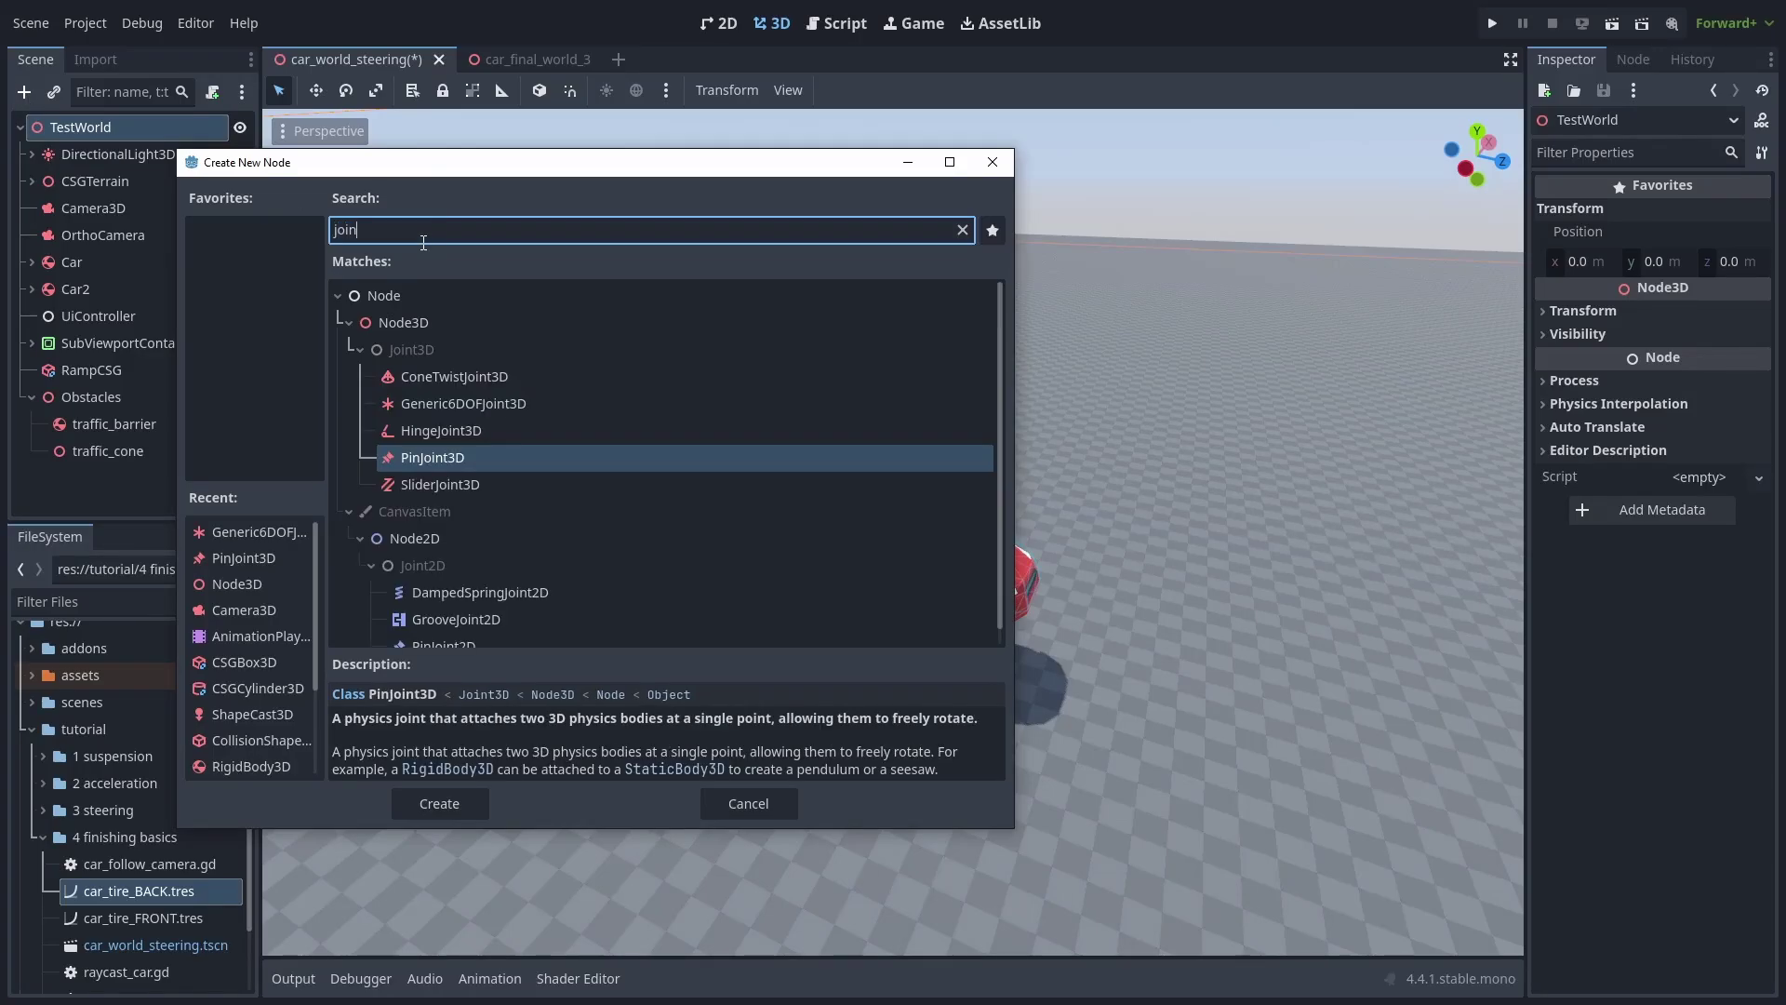
{"action": "key", "text": "Escape"}
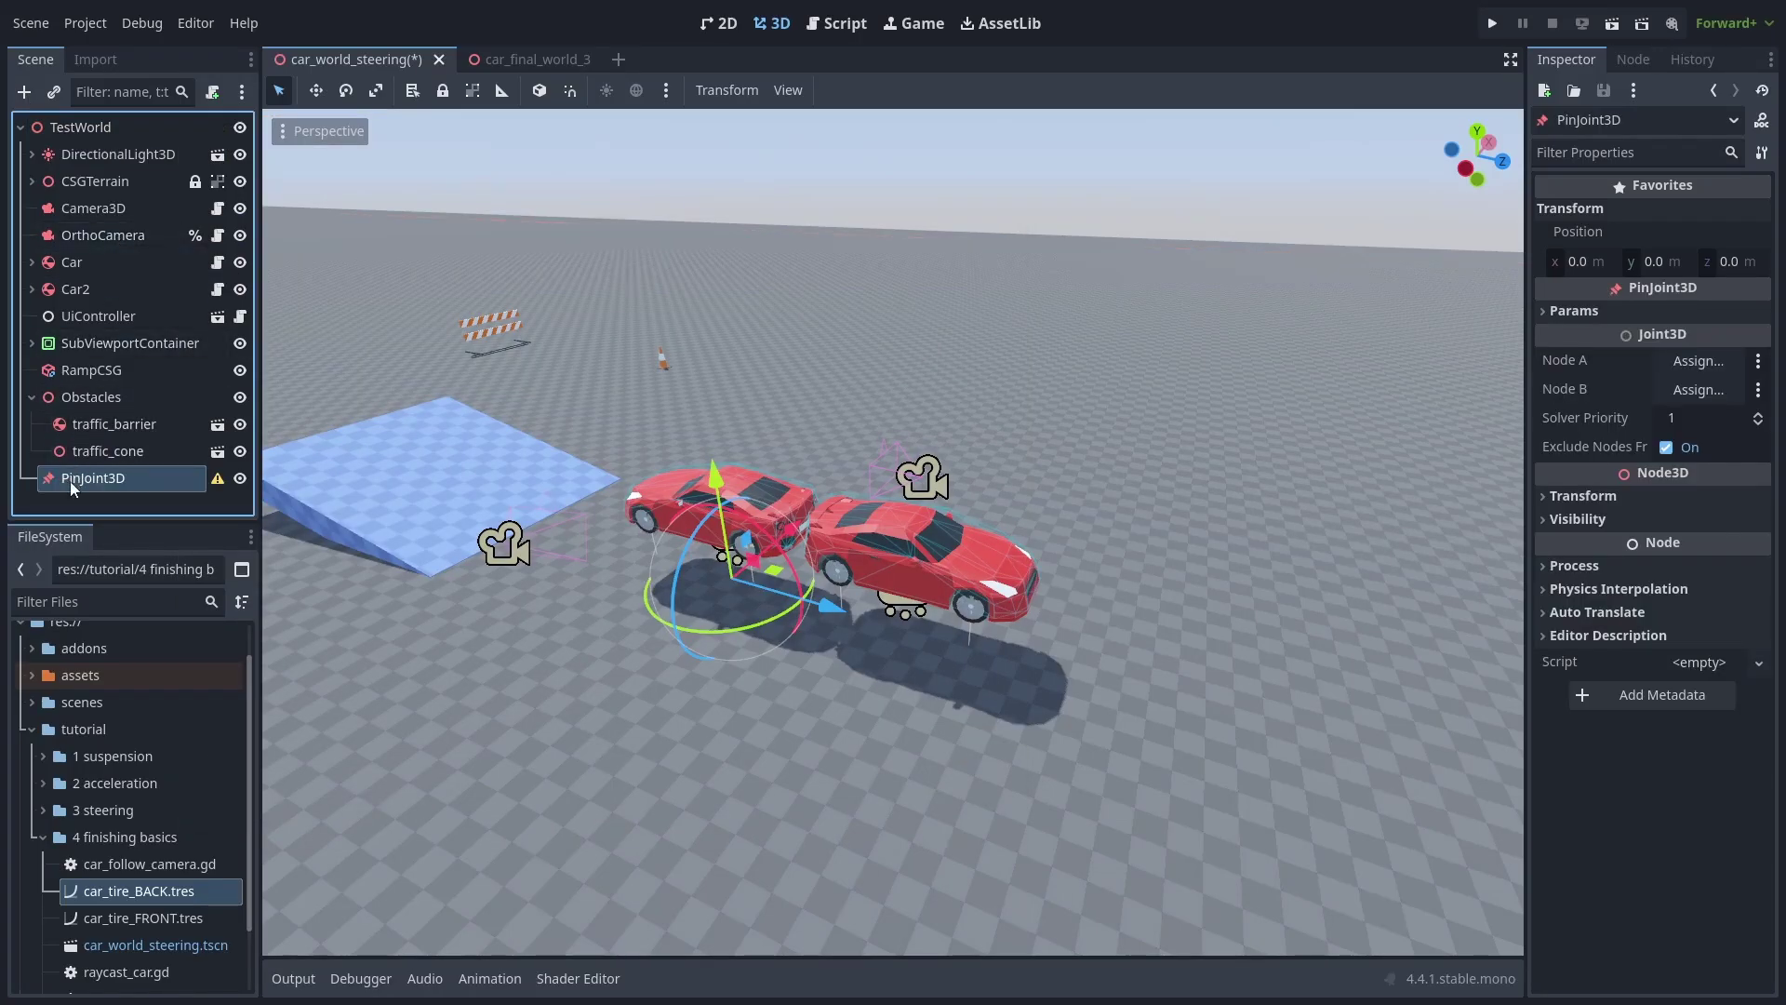
{"action": "left_click_drag", "start_coordinate": [69, 482], "coordinate": [108, 271]}
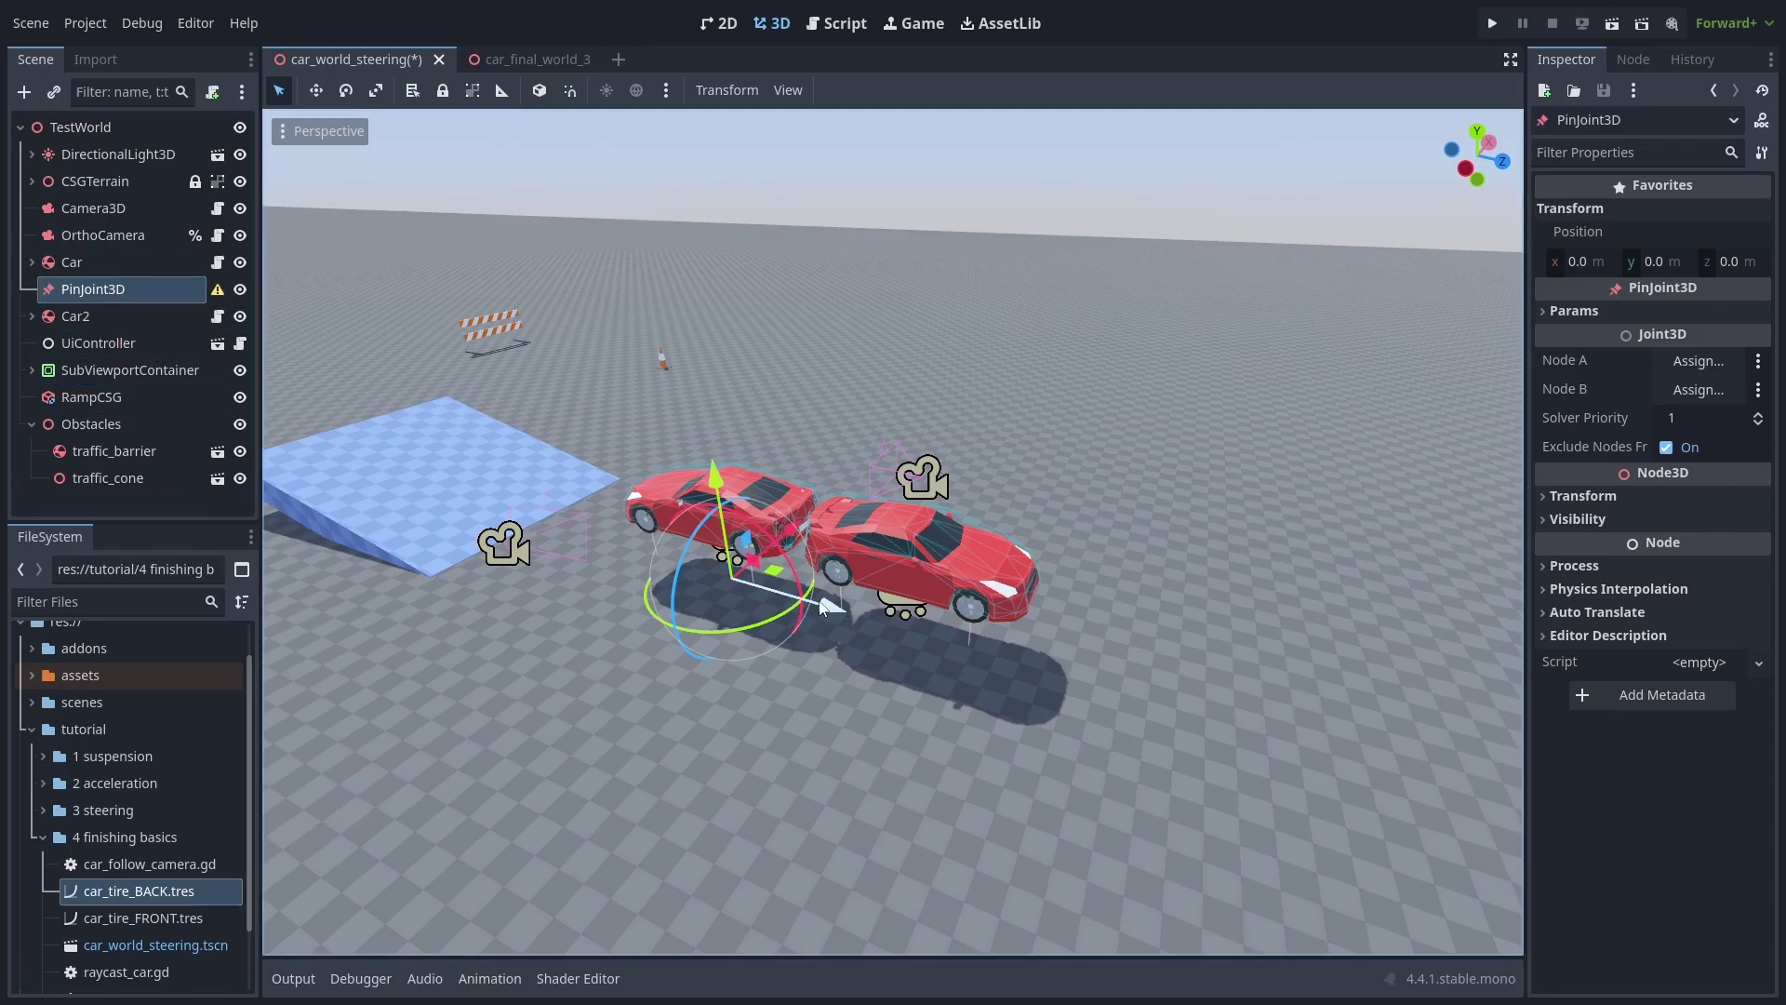
Step: Move the joint to y 2.0, z 2.479 between the cars and set Node A to Car
{"action": "left_click_drag", "start_coordinate": [825, 607], "coordinate": [773, 596]}
{"action": "scroll", "coordinate": [772, 596], "scroll_direction": "up", "scroll_amount": 3}
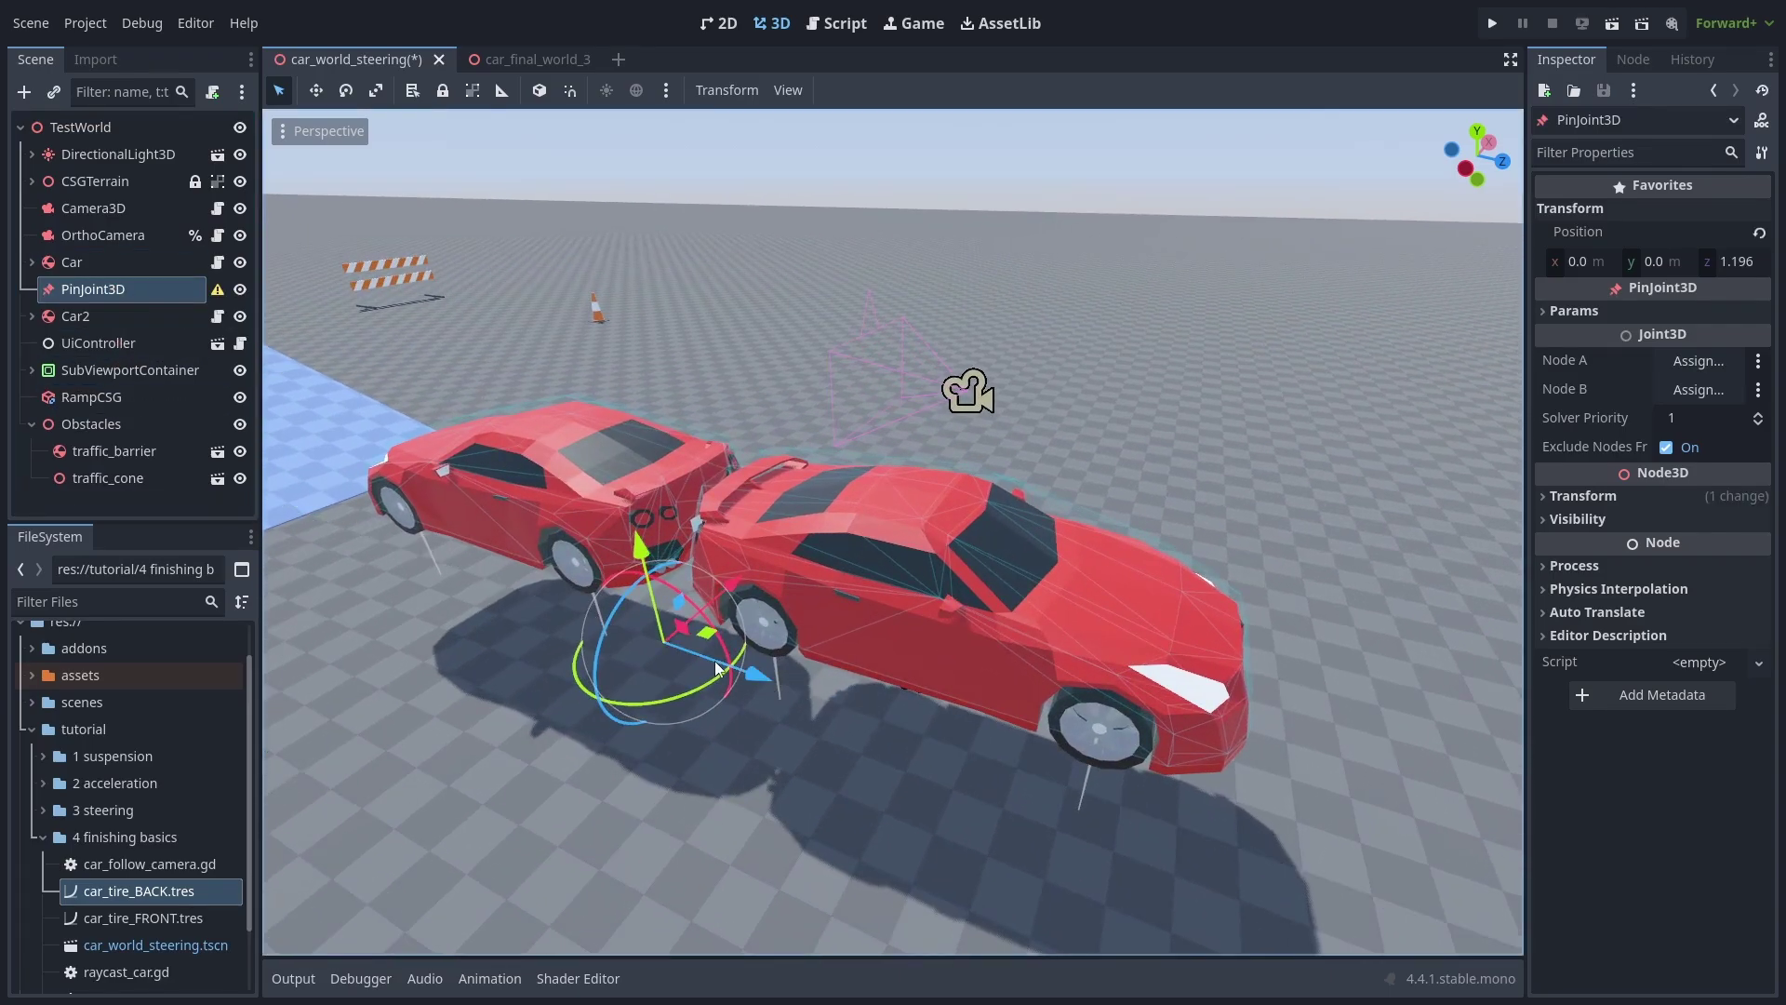
{"action": "middle_click_drag", "start_coordinate": [717, 665], "coordinate": [808, 631]}
{"action": "left_click_drag", "start_coordinate": [676, 591], "coordinate": [772, 400]}
{"action": "left_click_drag", "start_coordinate": [884, 510], "coordinate": [926, 508]}
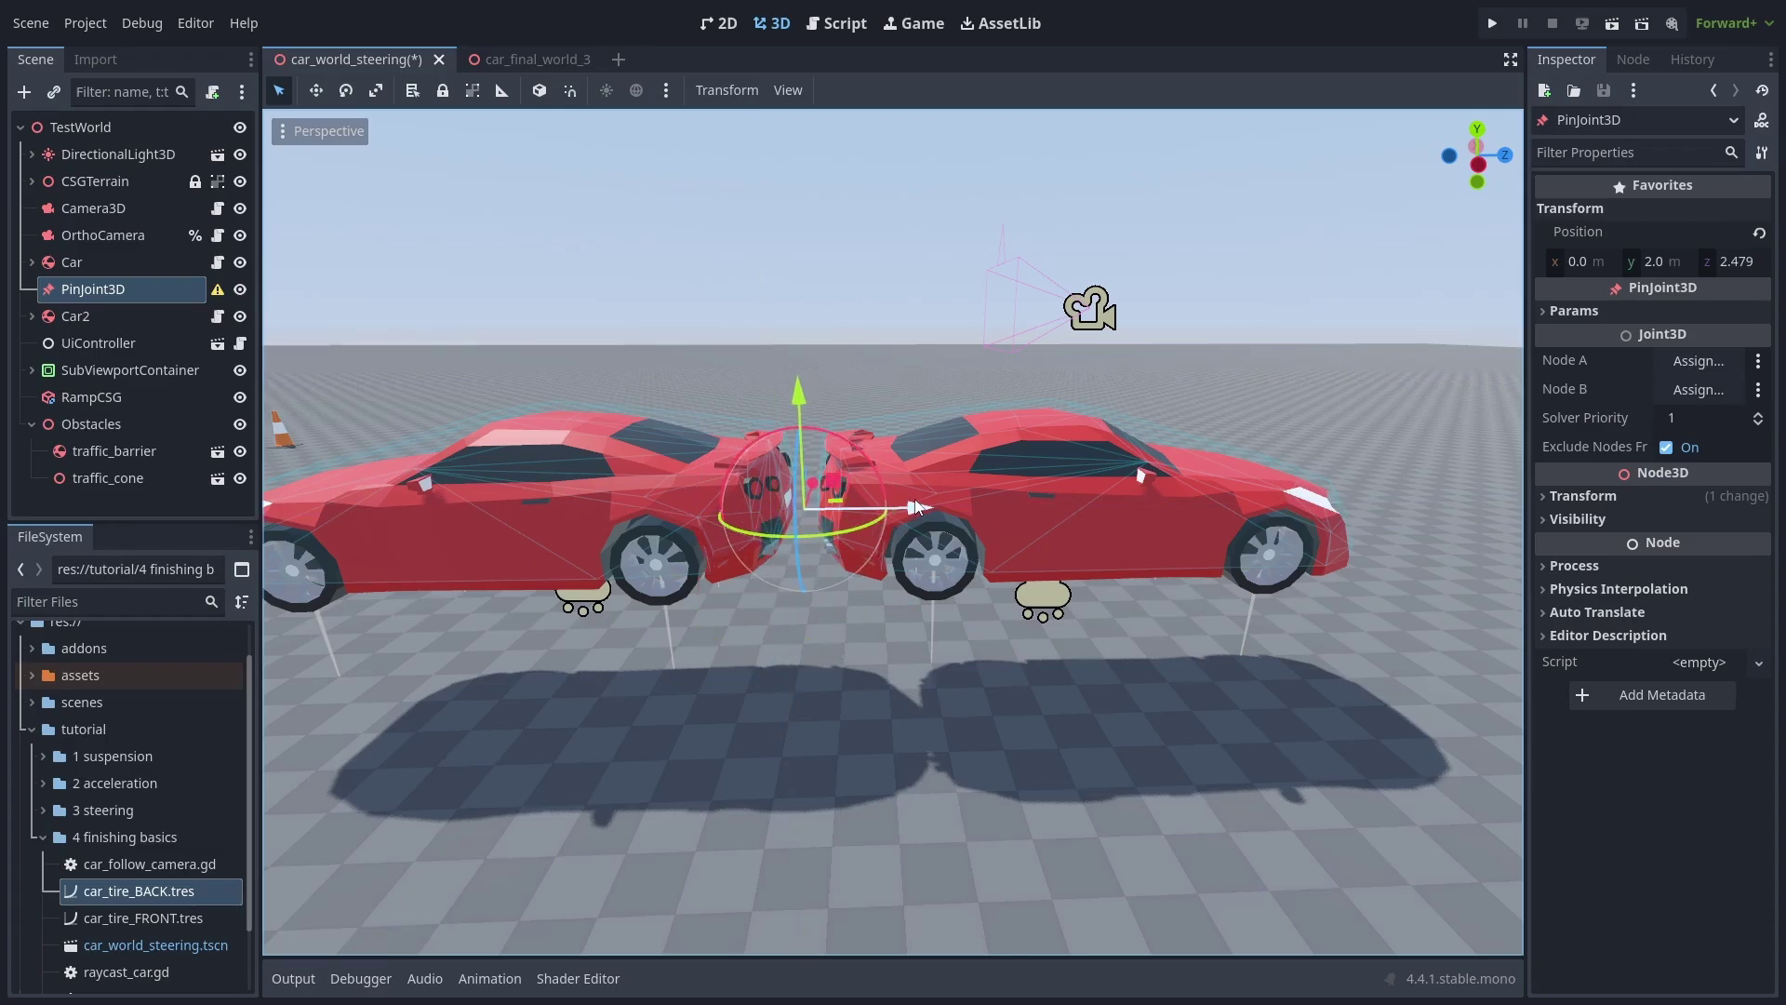
{"action": "middle_click_drag", "start_coordinate": [916, 508], "coordinate": [868, 428]}
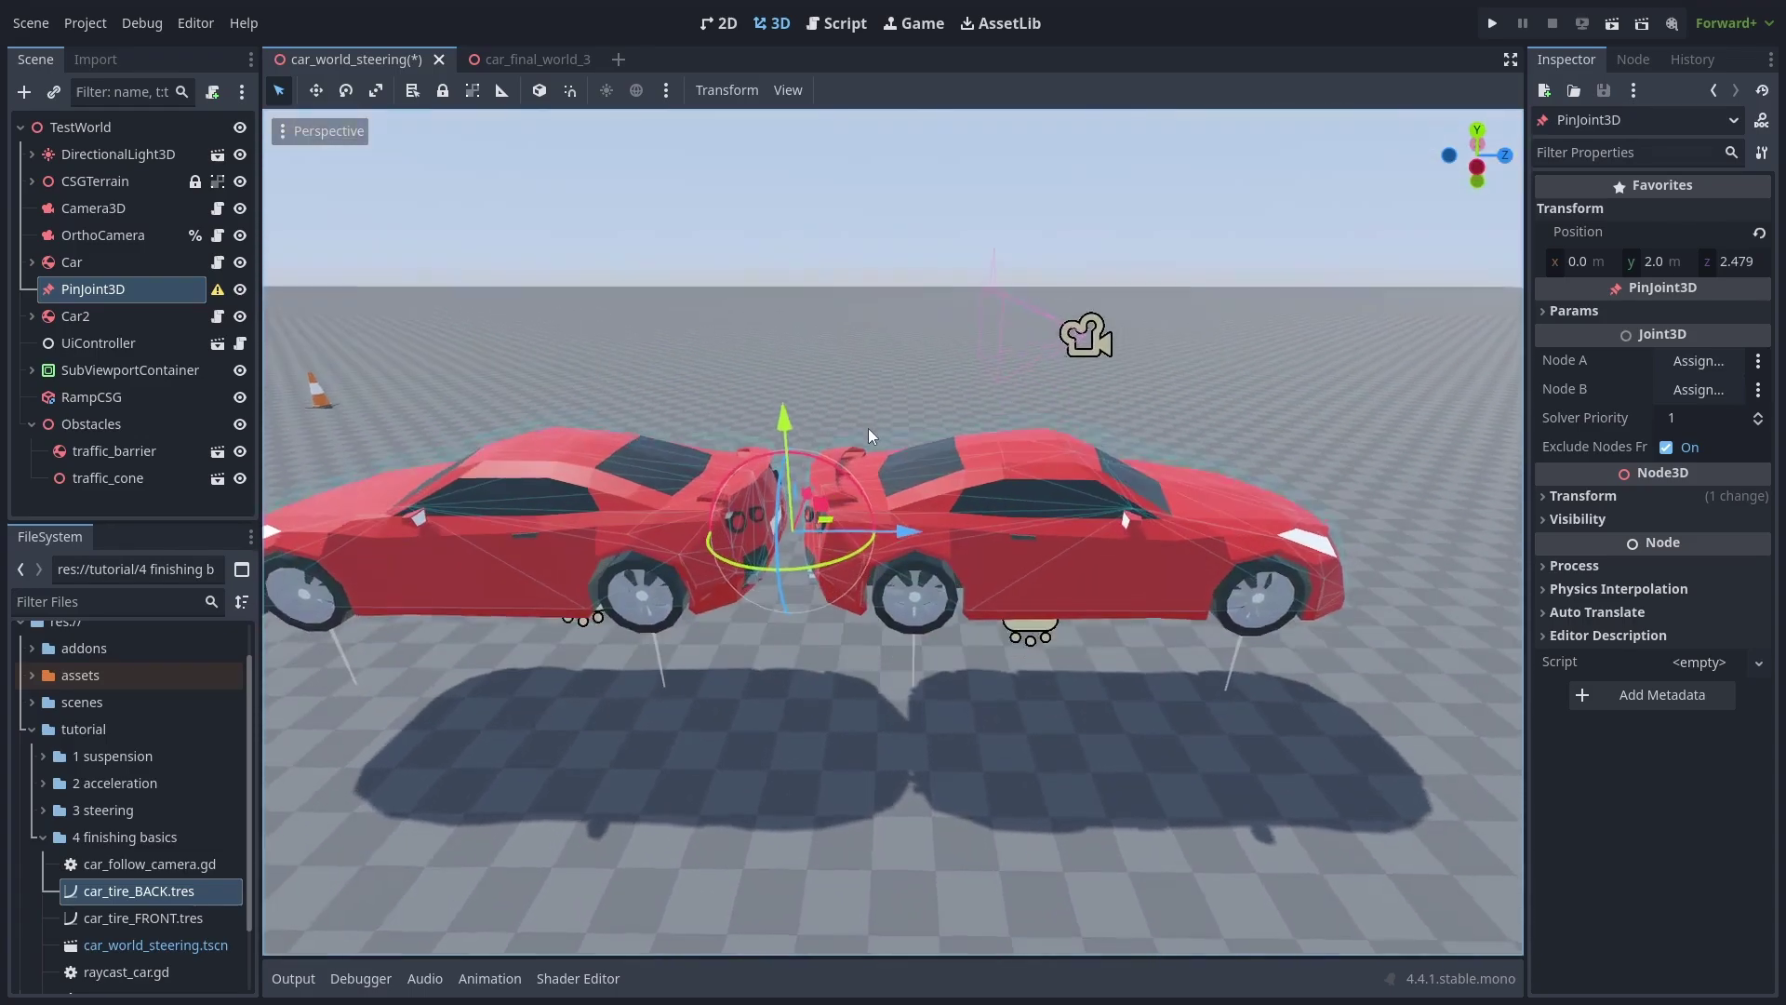
{"action": "left_click", "coordinate": [1698, 372]}
{"action": "double_click", "coordinate": [560, 296]}
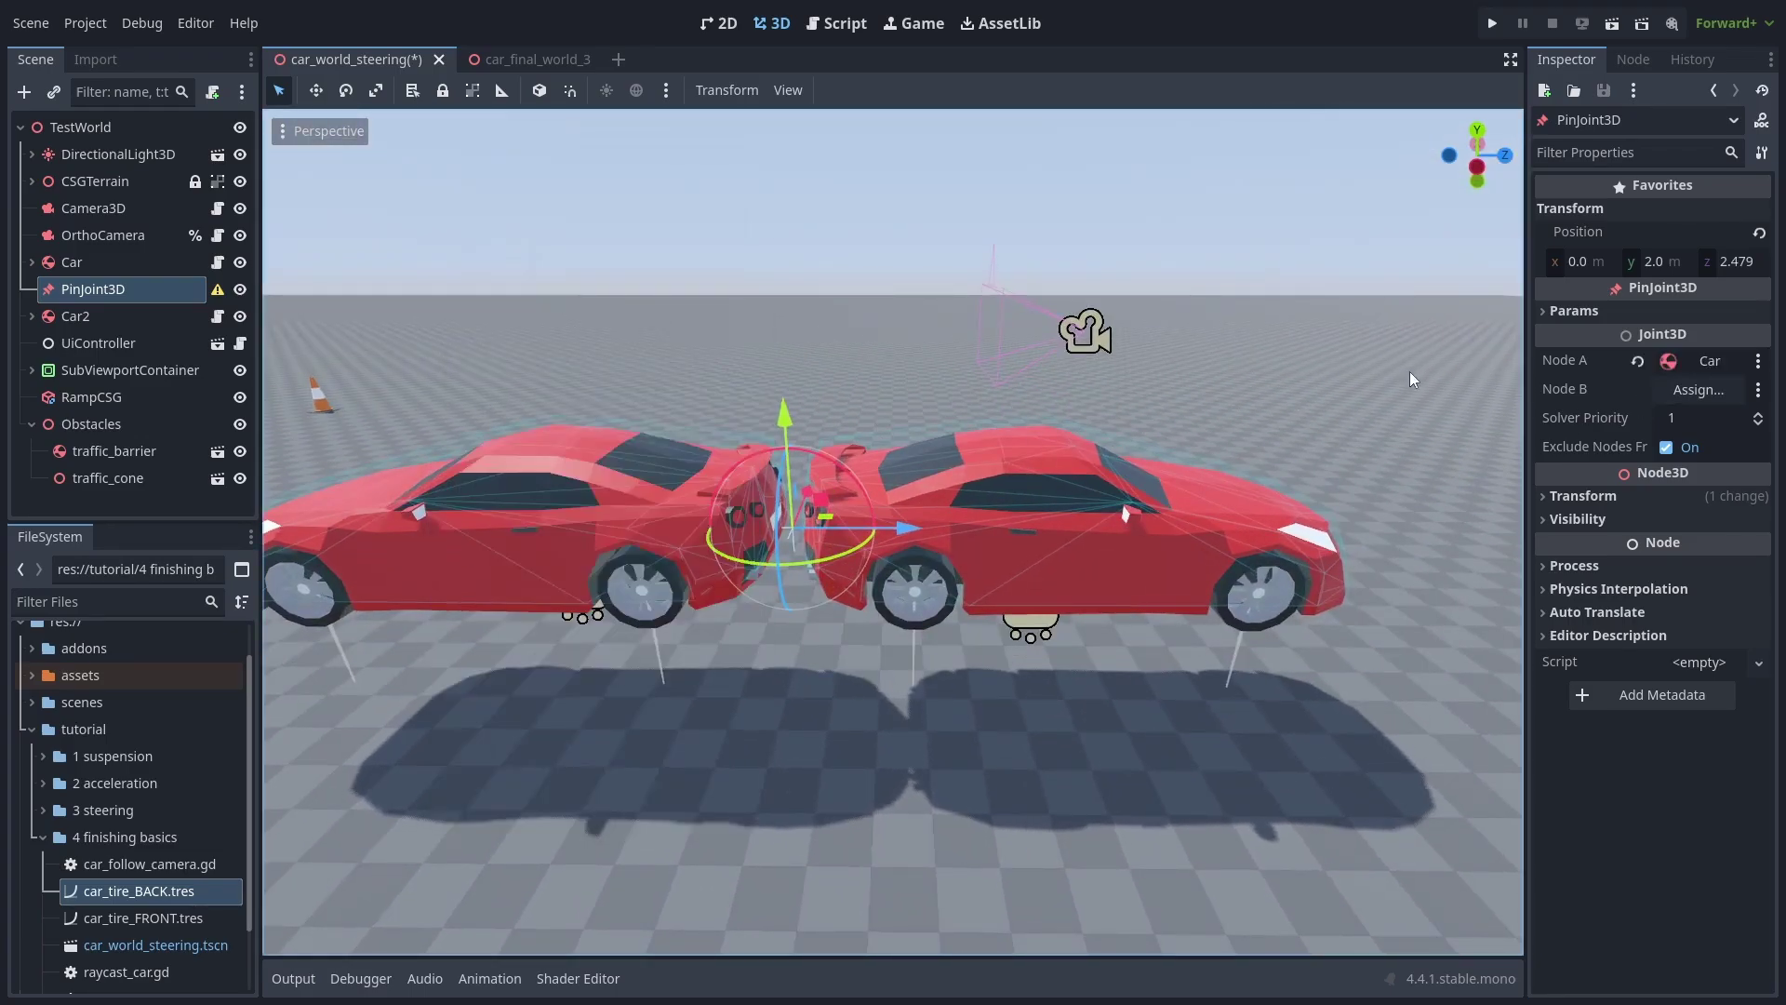
Step: Set the joint's Node B to Car2, then run the scene and drive to test towing
{"action": "left_click", "coordinate": [1697, 398]}
{"action": "double_click", "coordinate": [538, 322]}
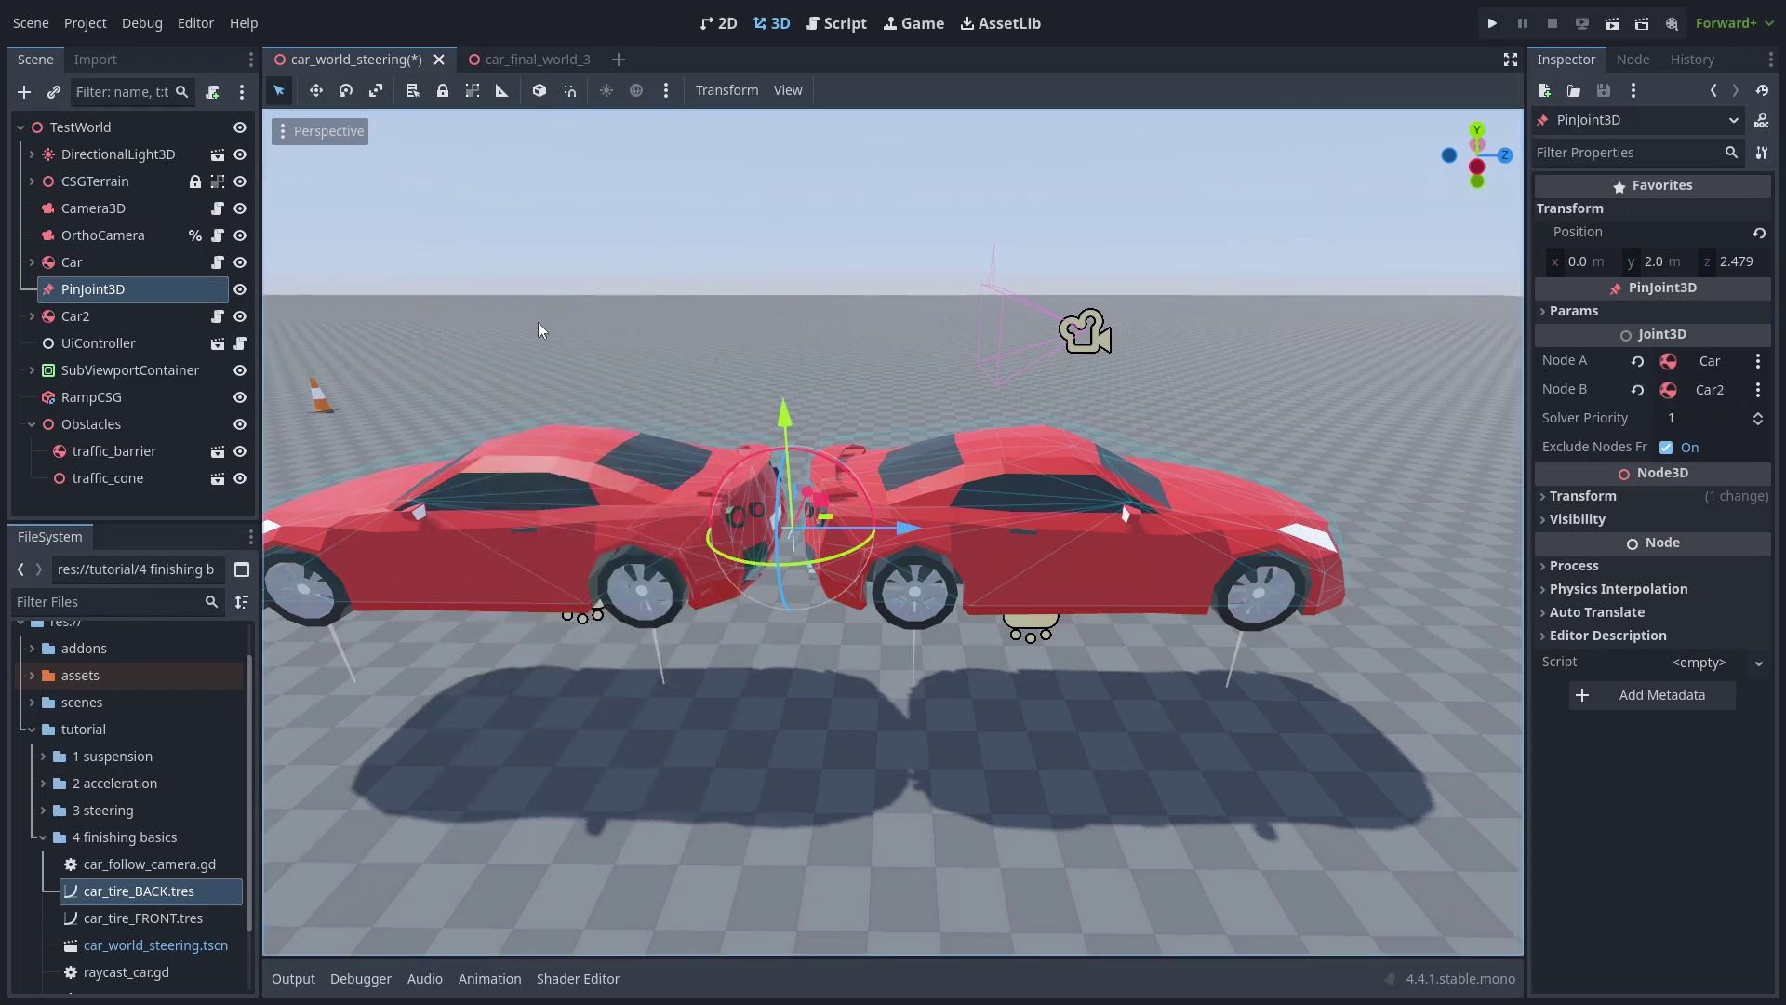
{"action": "key", "text": "F6"}
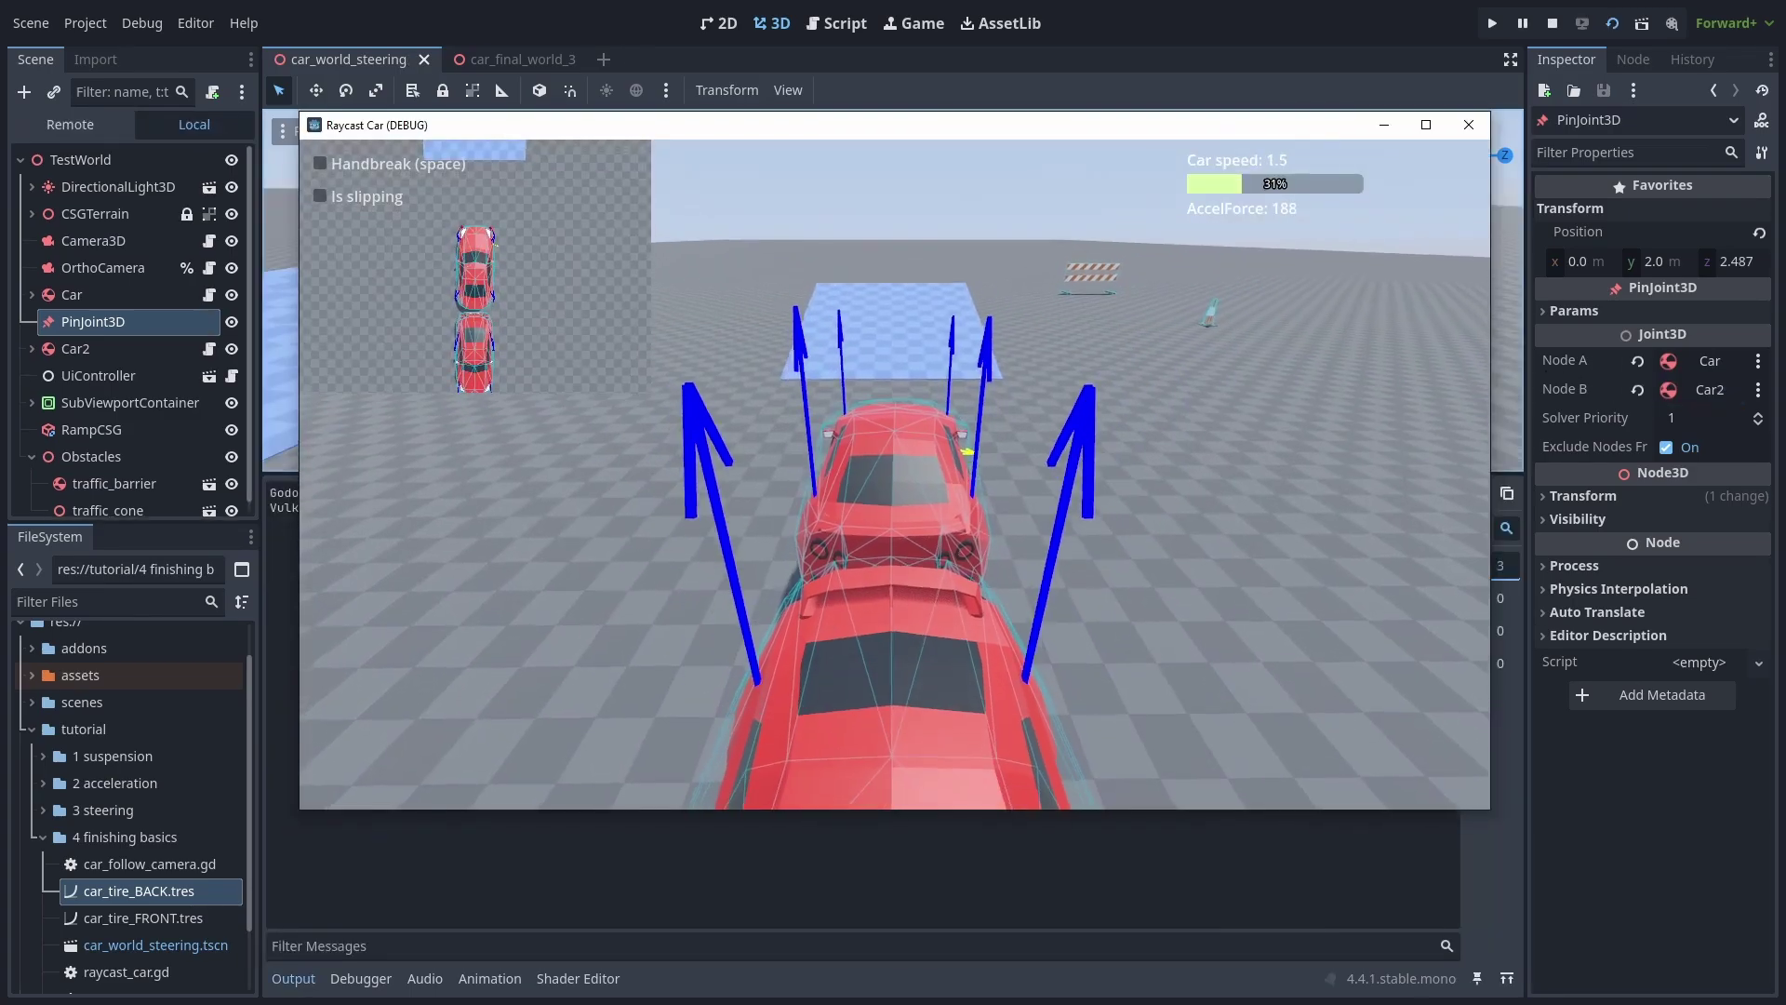
{"action": "key", "text": "Right"}
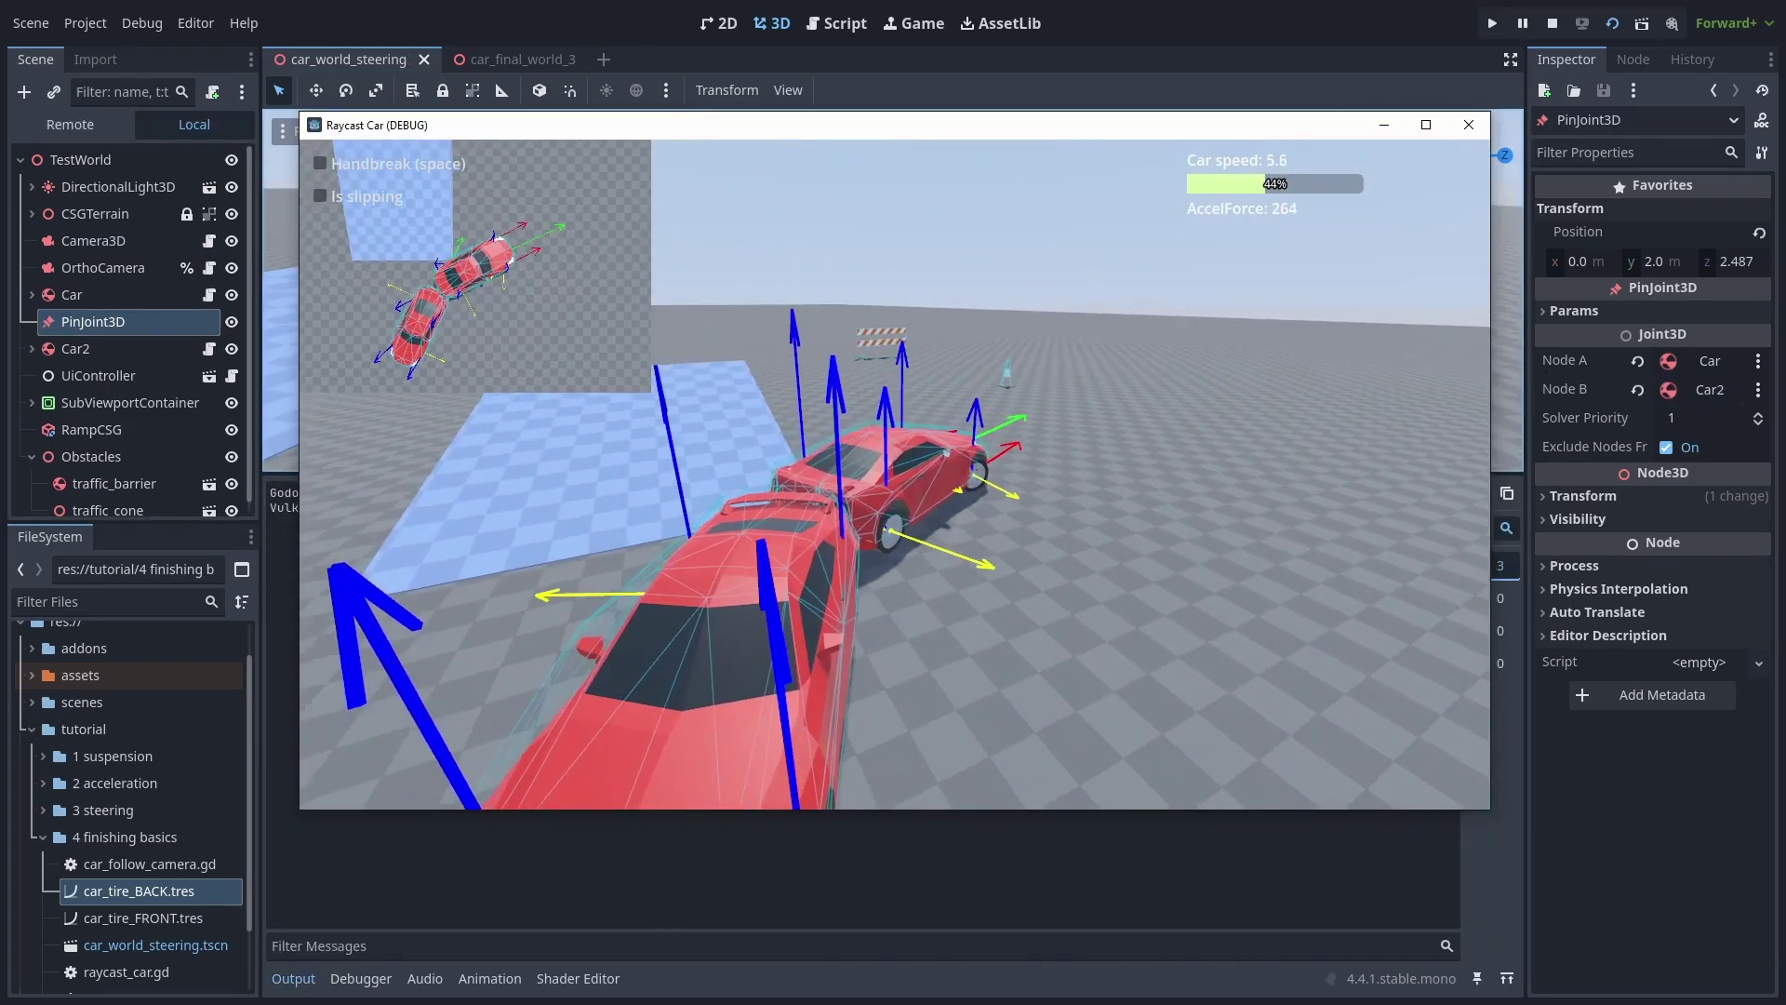
{"action": "key", "text": "Left"}
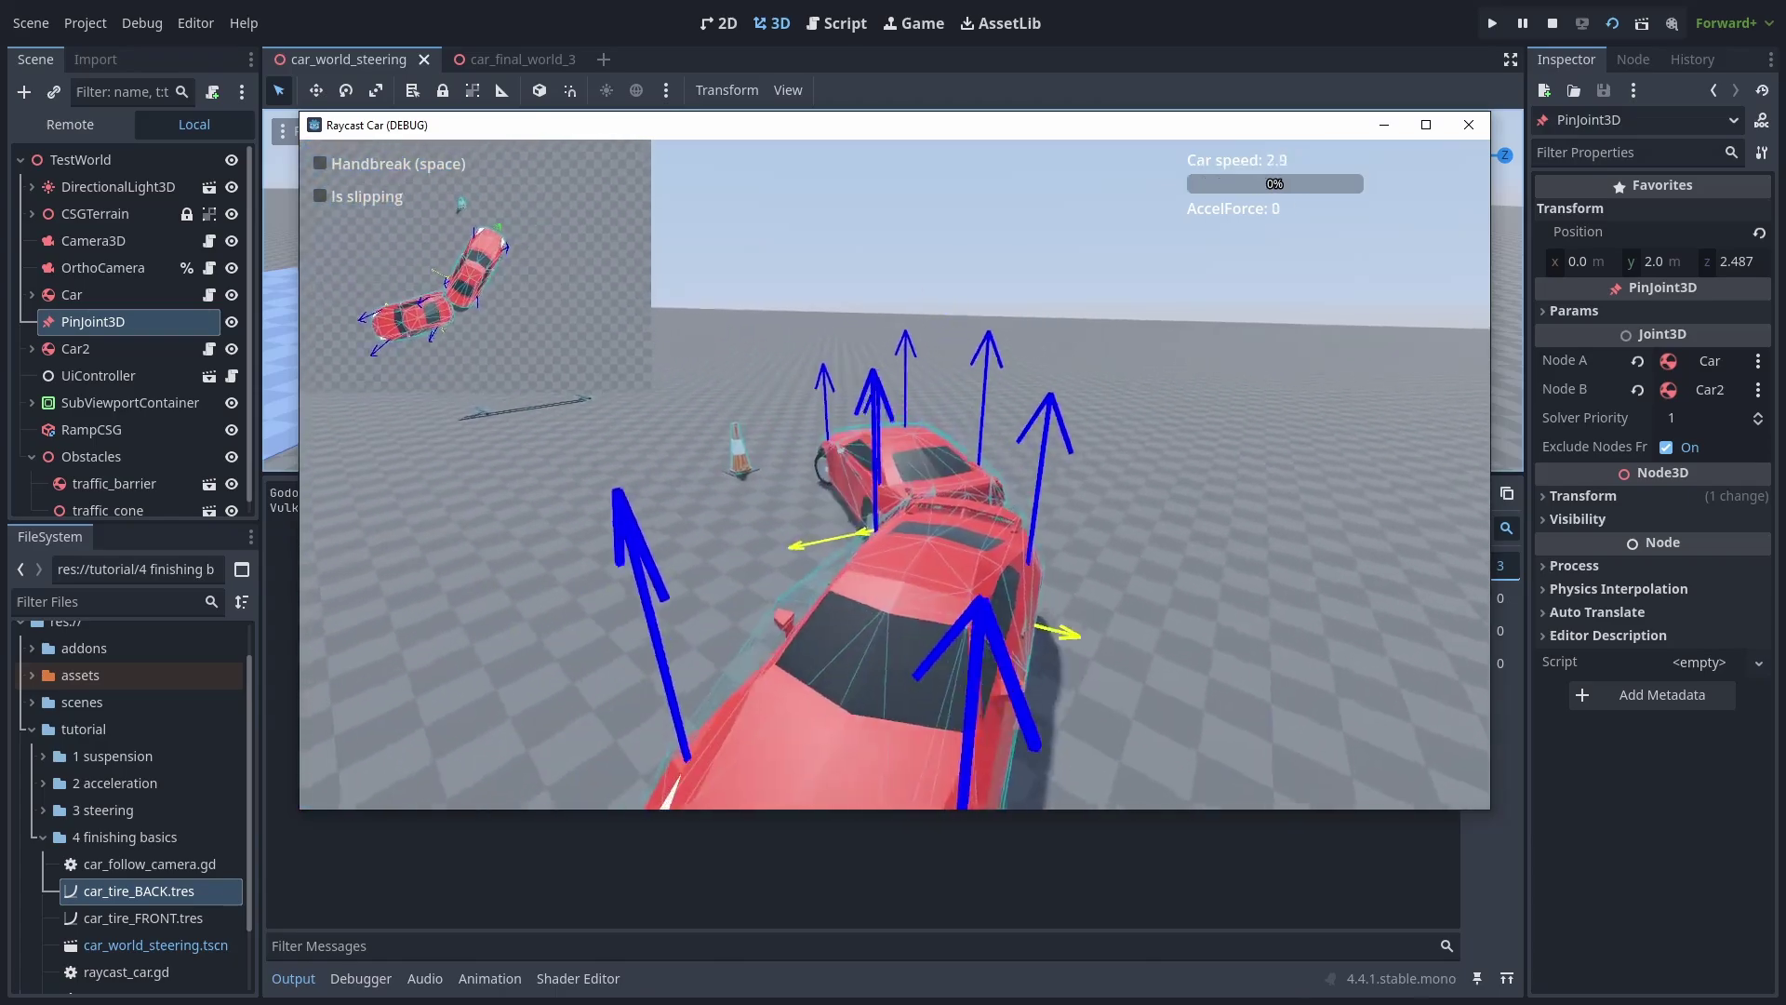
{"action": "key", "text": "Down"}
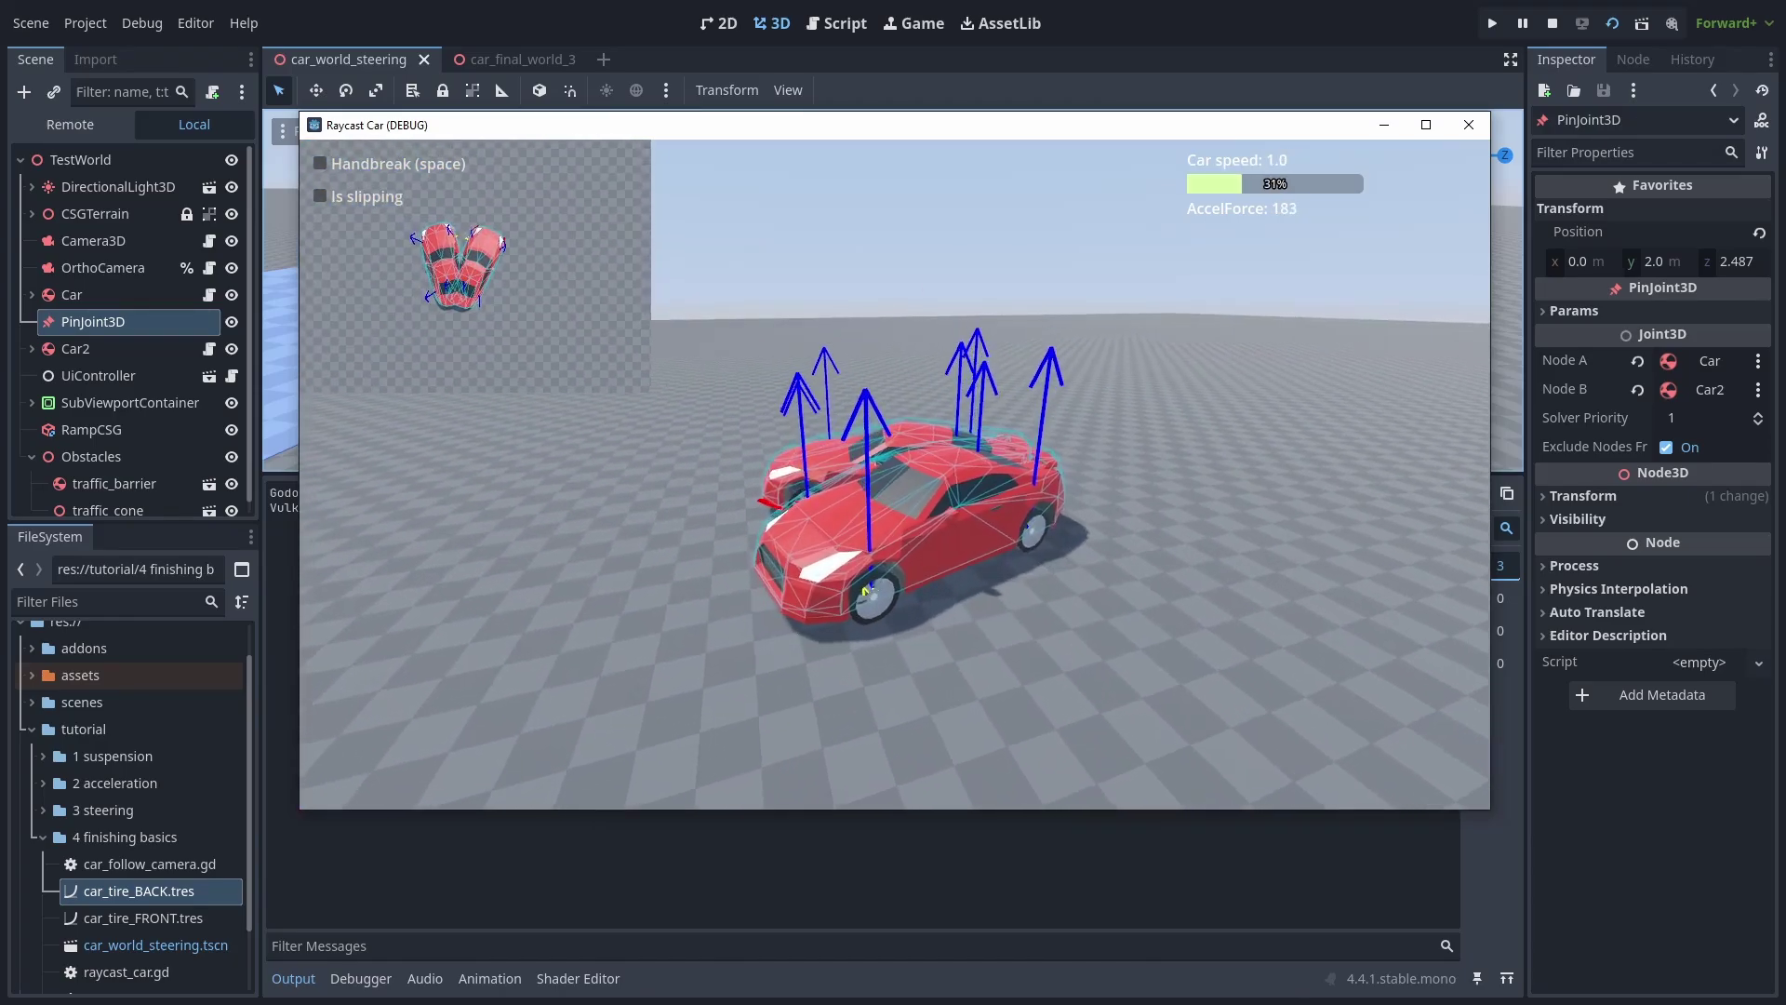
{"action": "key", "text": "F8"}
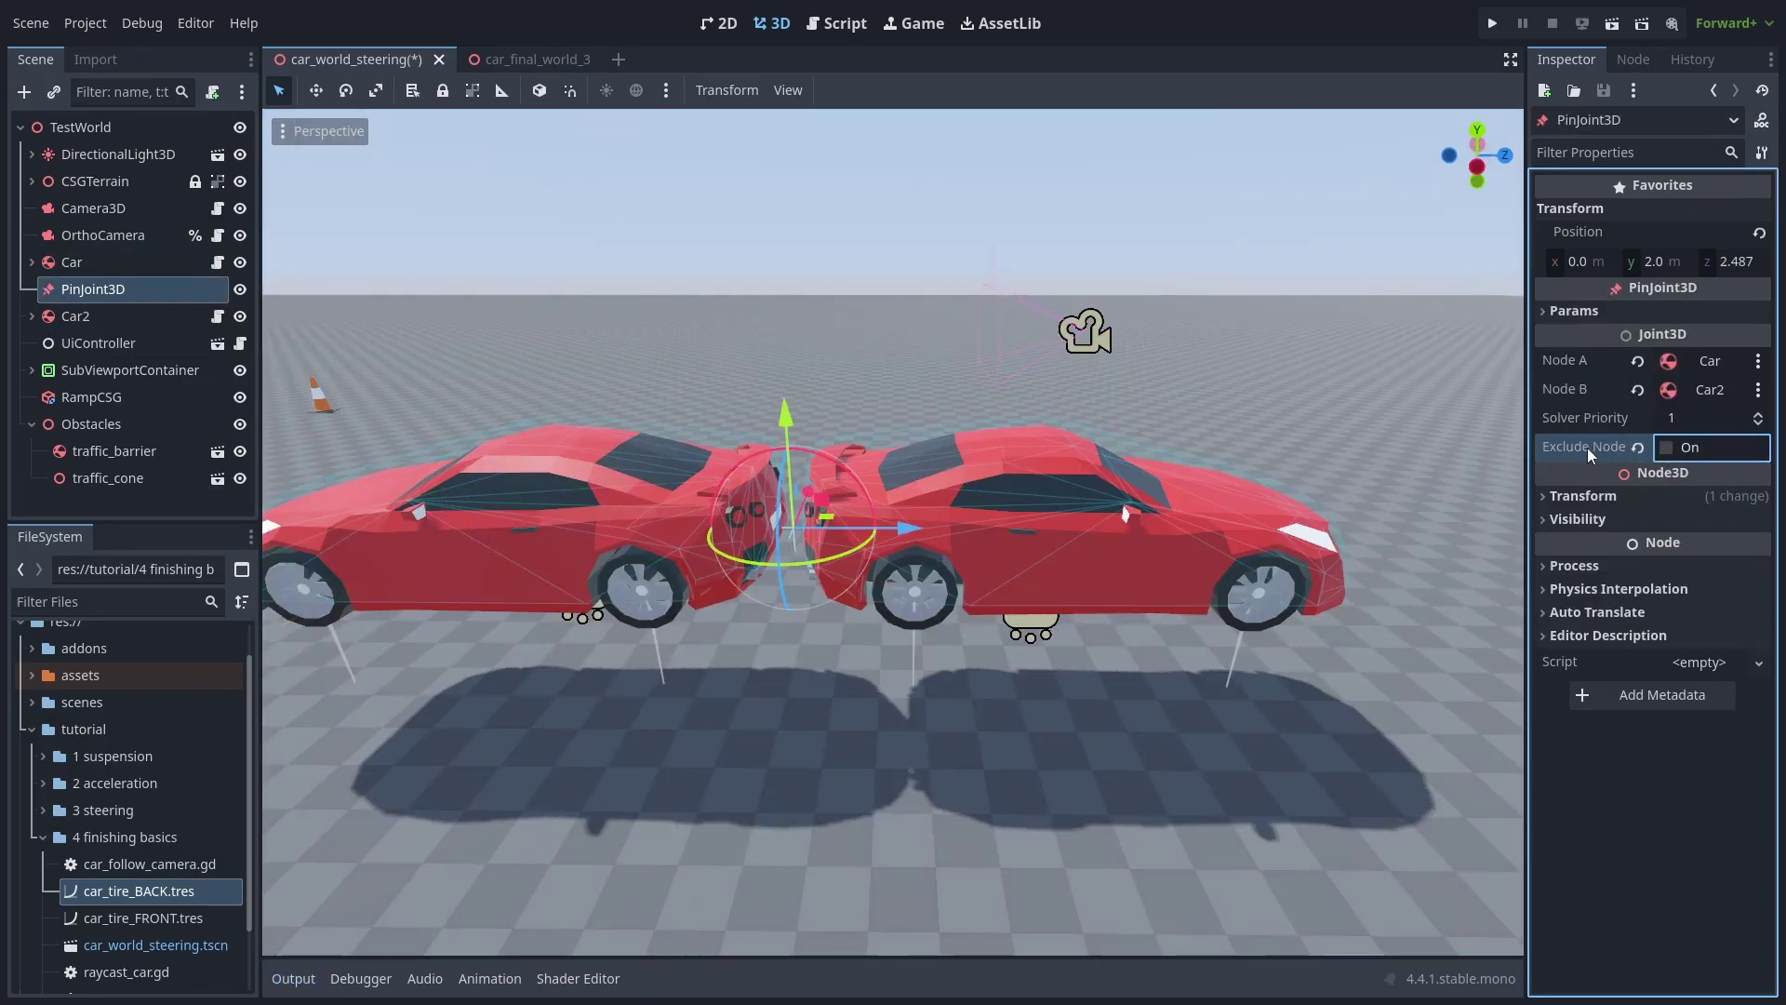
Step: Set Car2's mass to 35 kg and run the scene again to test towing
{"action": "left_click", "coordinate": [1722, 598]}
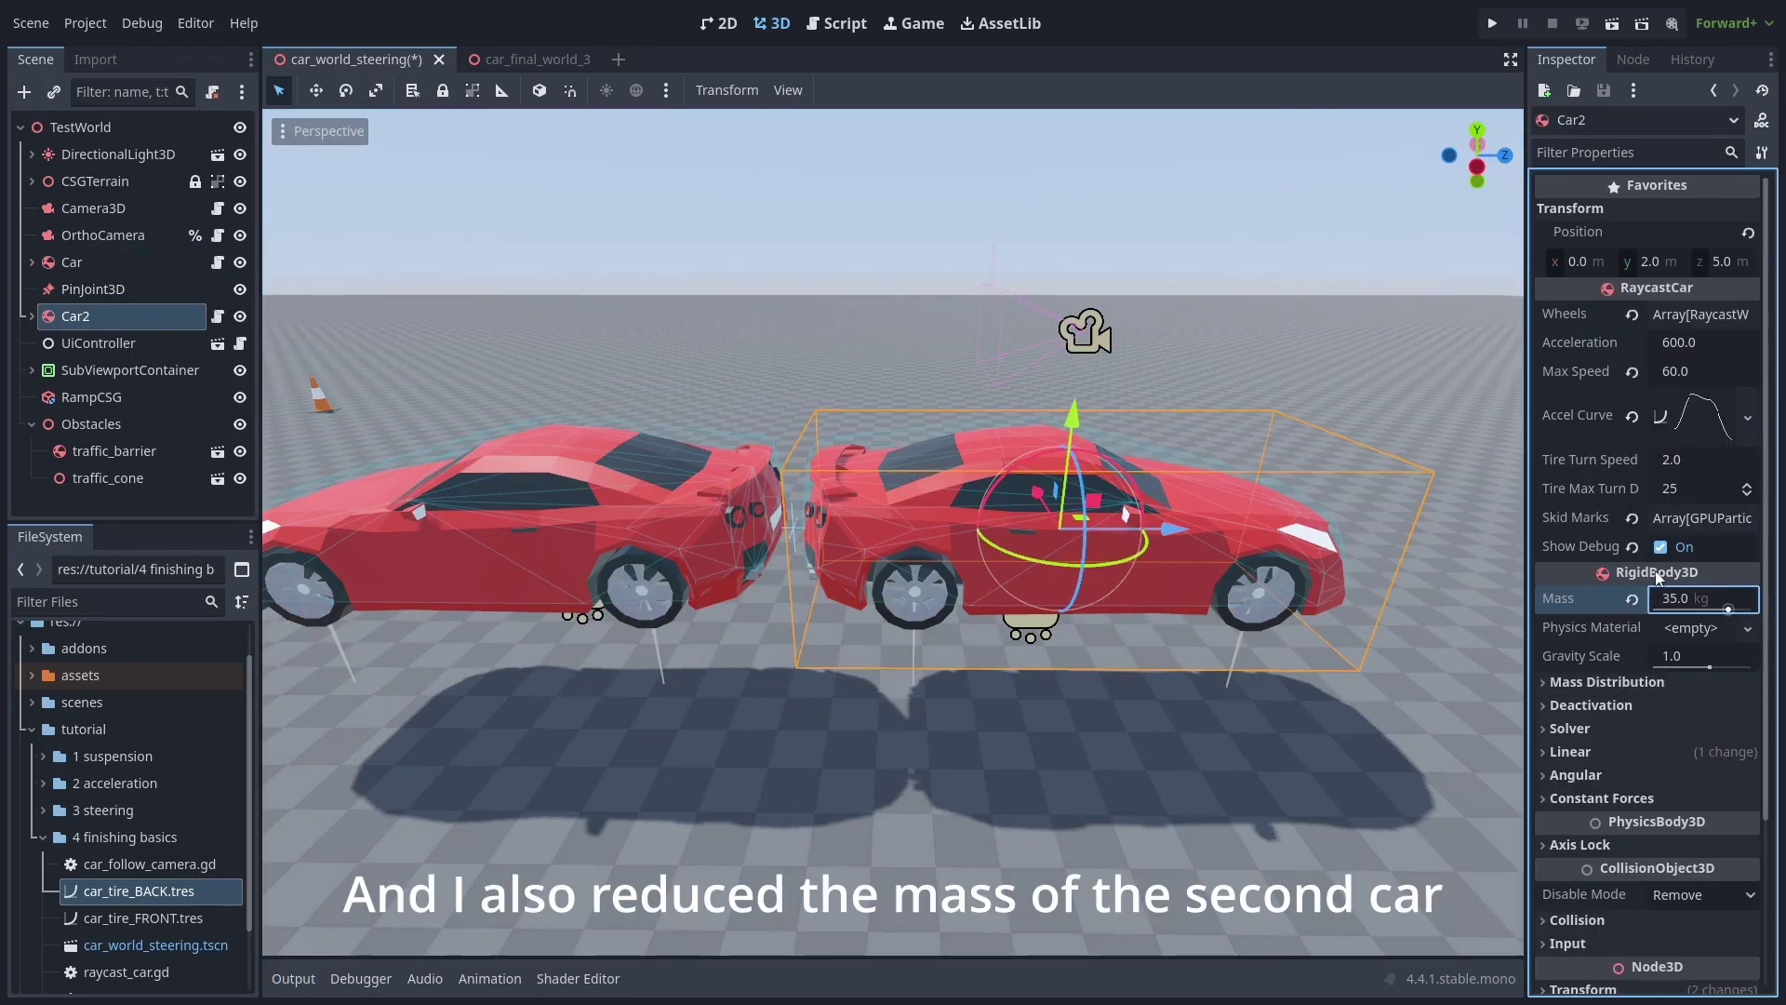
{"action": "left_click", "coordinate": [1059, 238]}
{"action": "key", "text": "F6"}
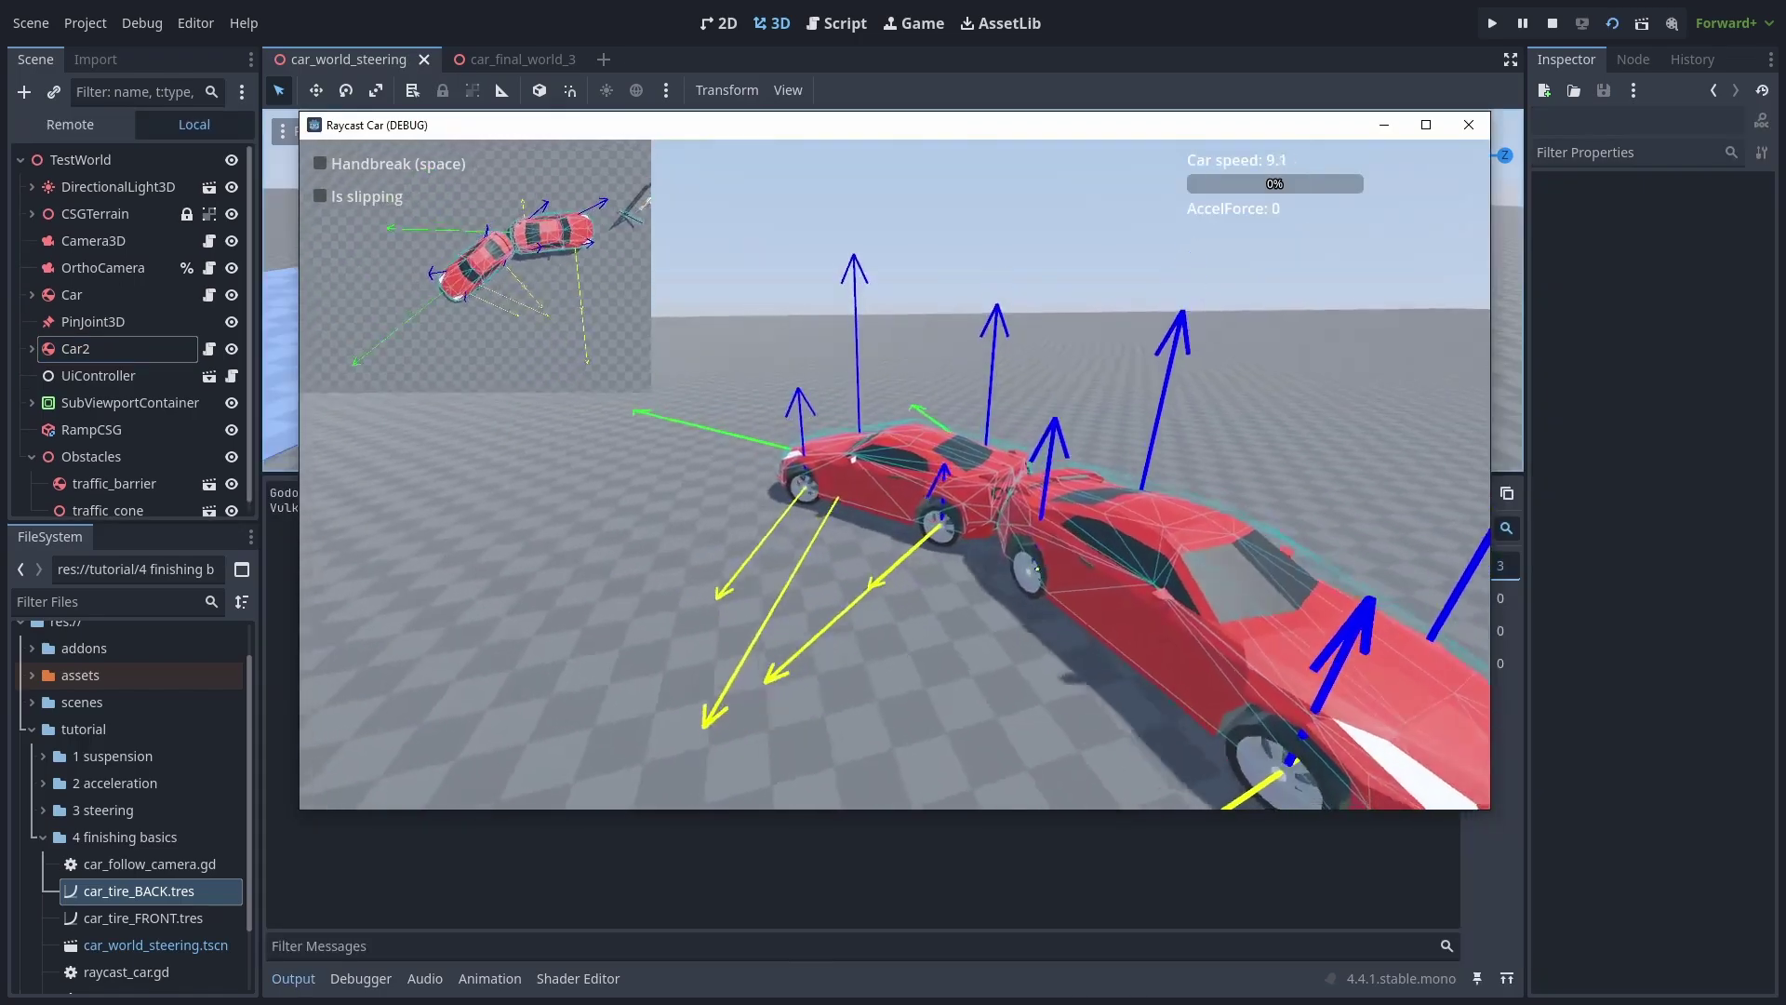
{"action": "key", "text": "w"}
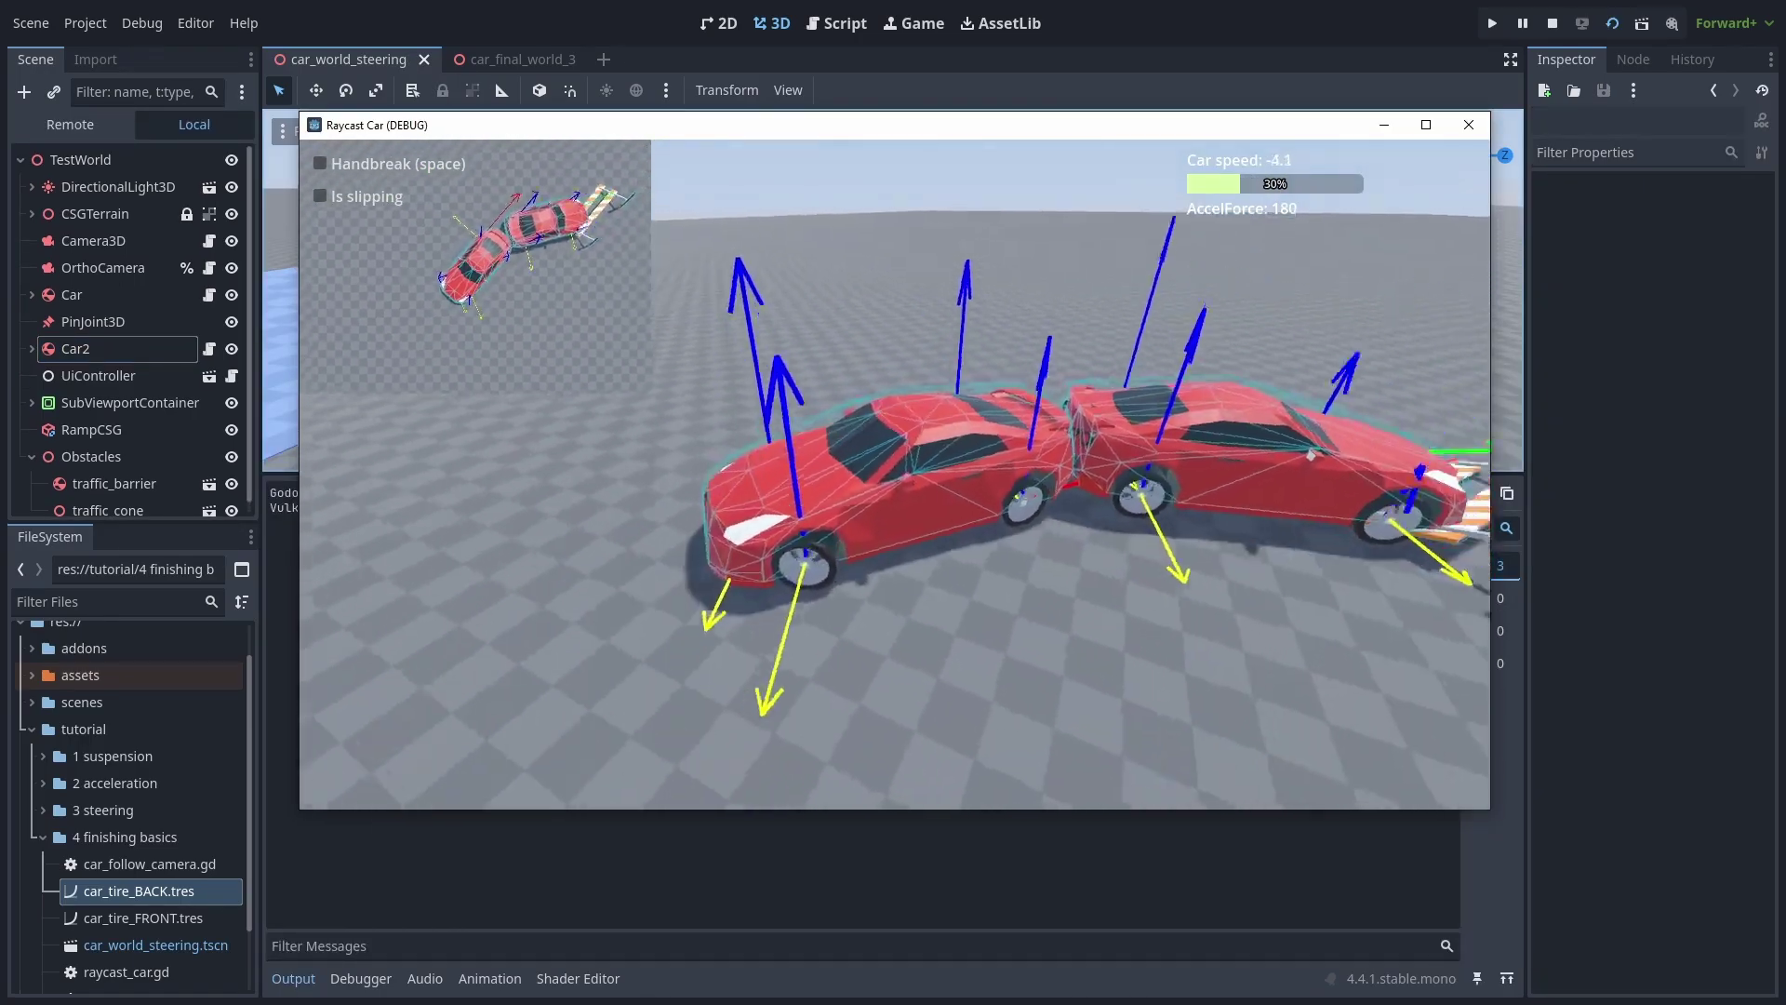
{"action": "key", "text": "F8"}
{"action": "key", "text": "Up"}
Step: Change the PinJoint3D's type to Generic6DOFJoint3D
{"action": "right_click", "coordinate": [93, 294]}
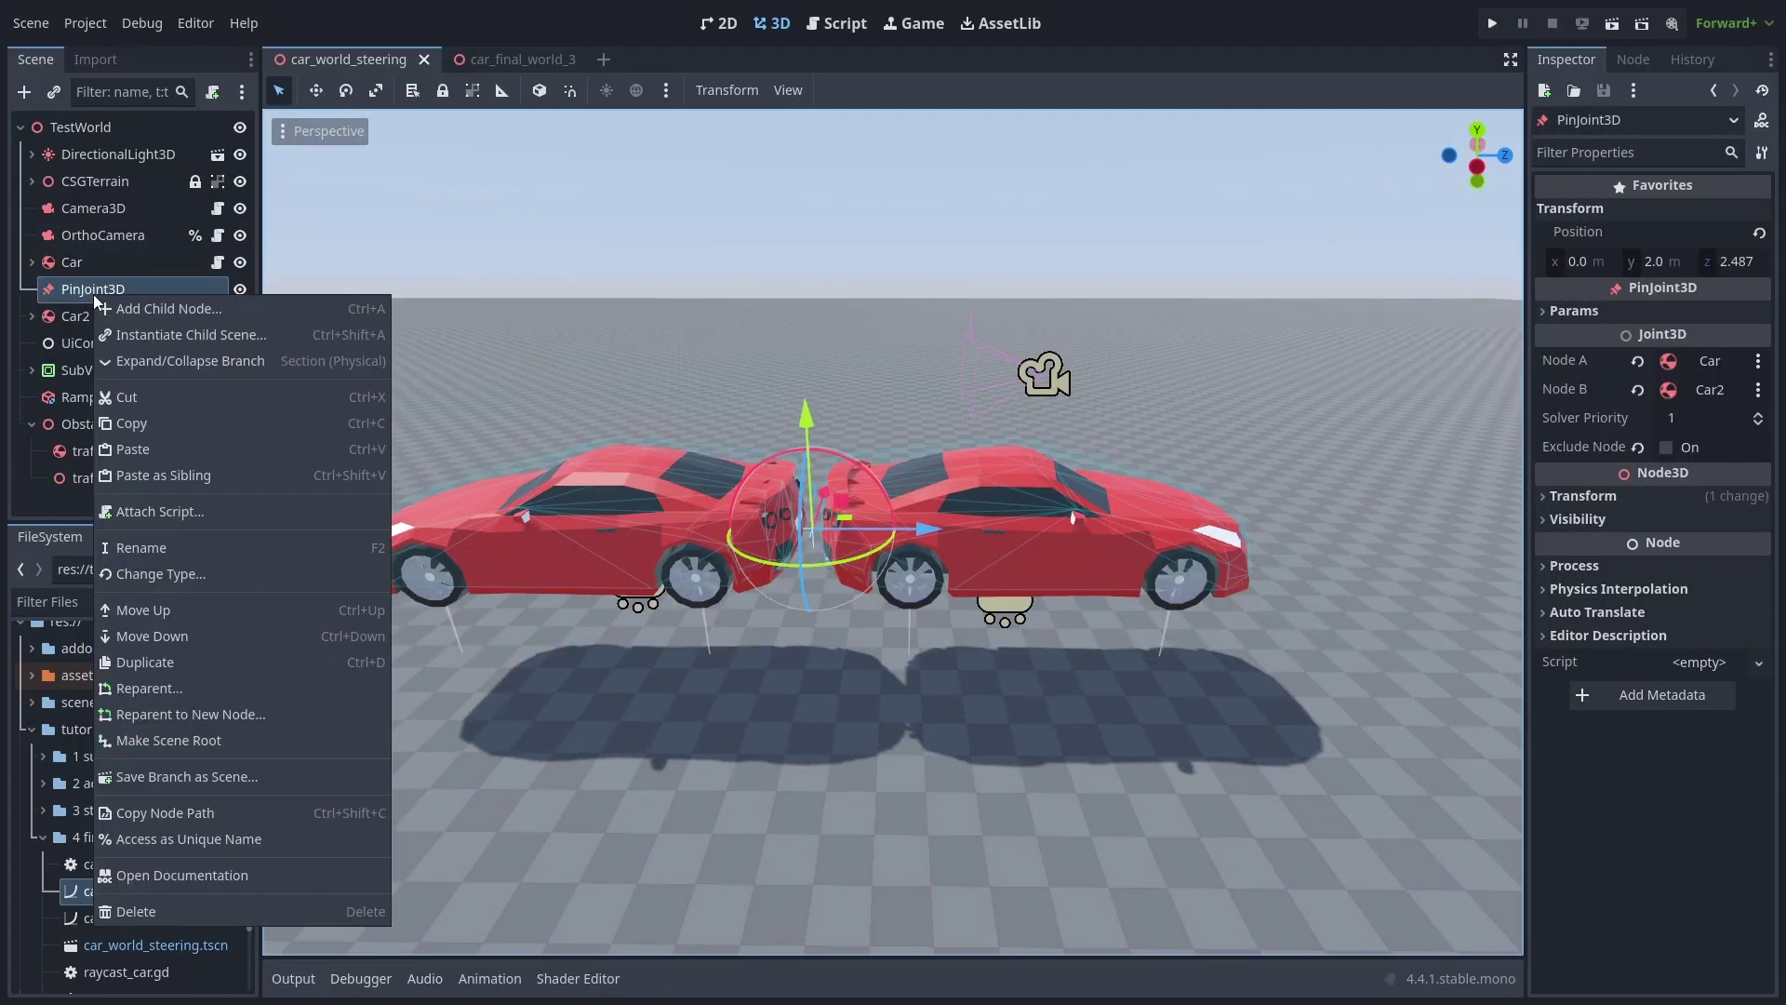
{"action": "left_click", "coordinate": [248, 574]}
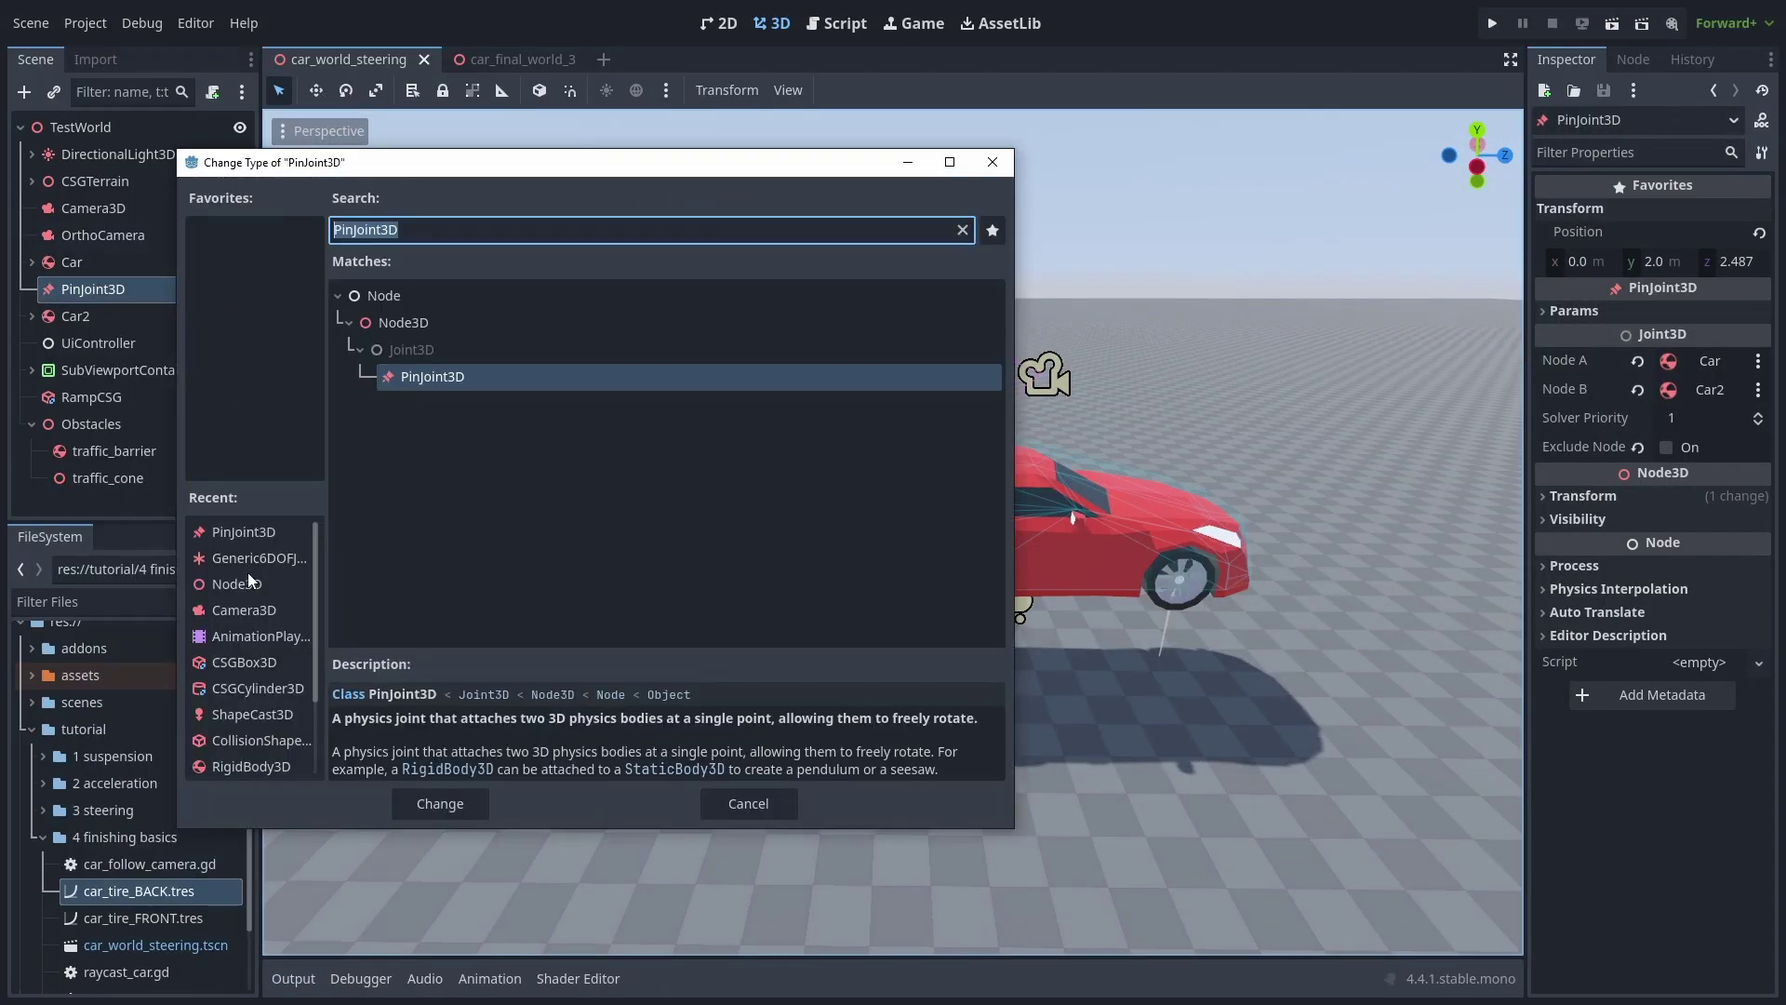
{"action": "type", "text": "6do"}
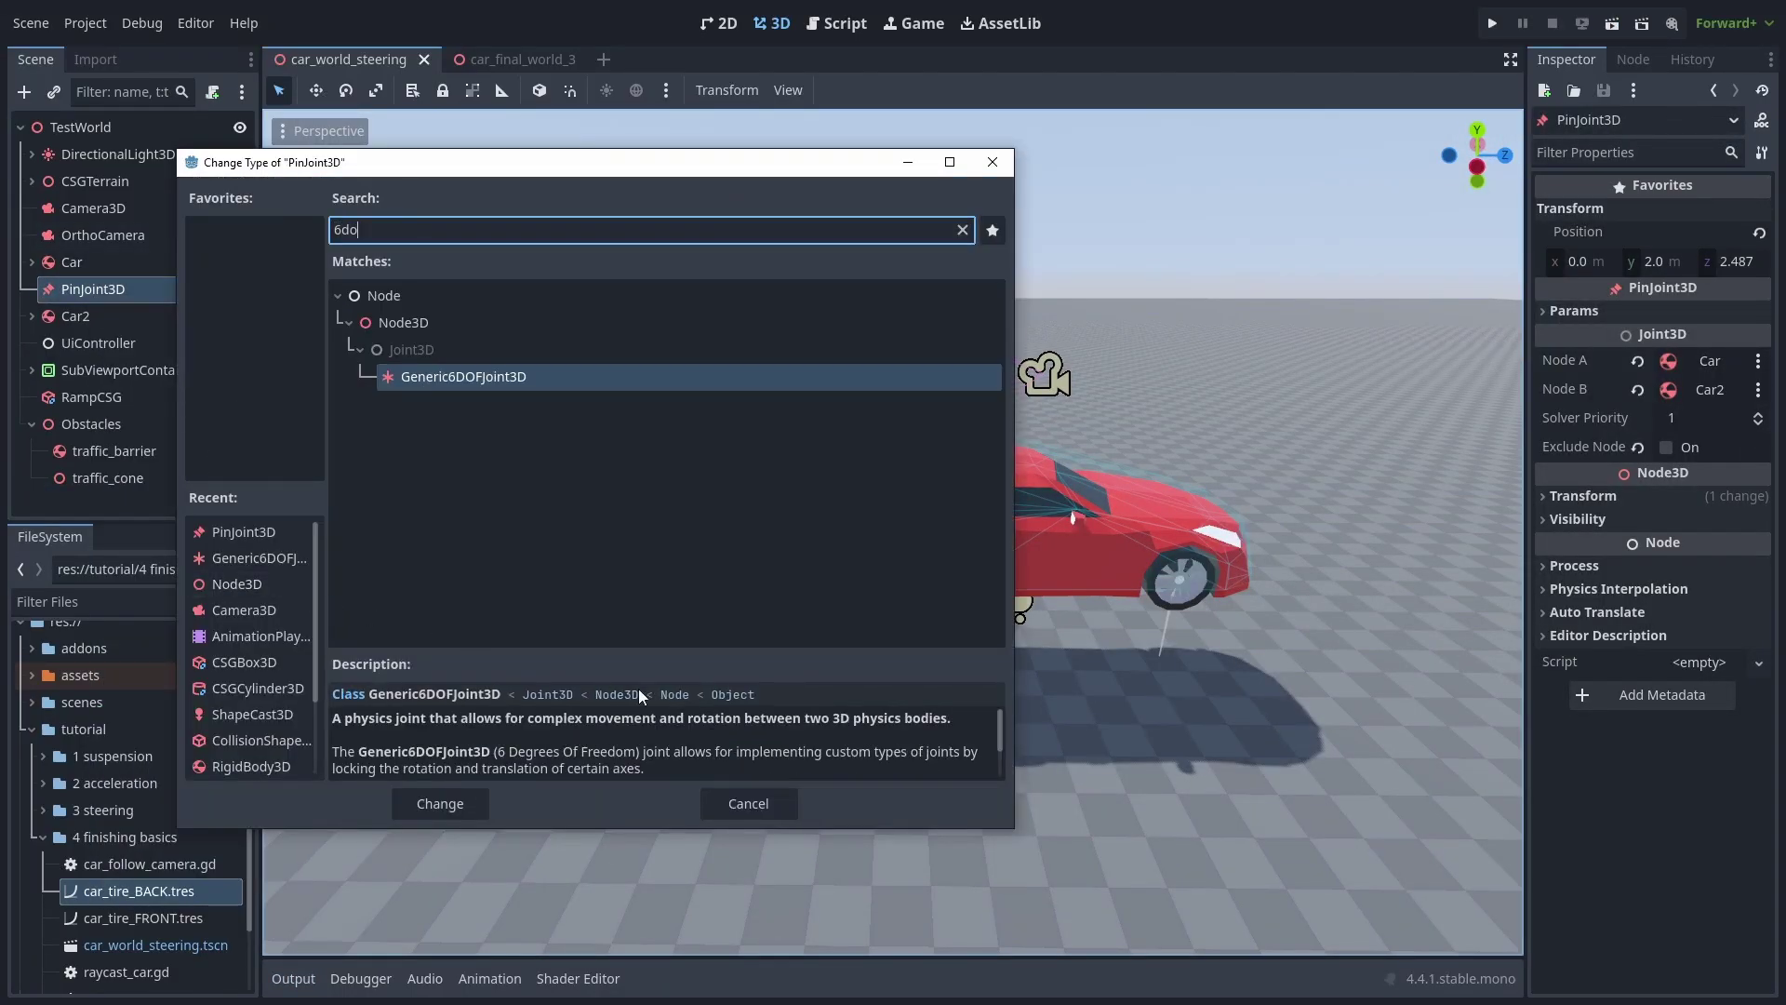
{"action": "double_click", "coordinate": [527, 382]}
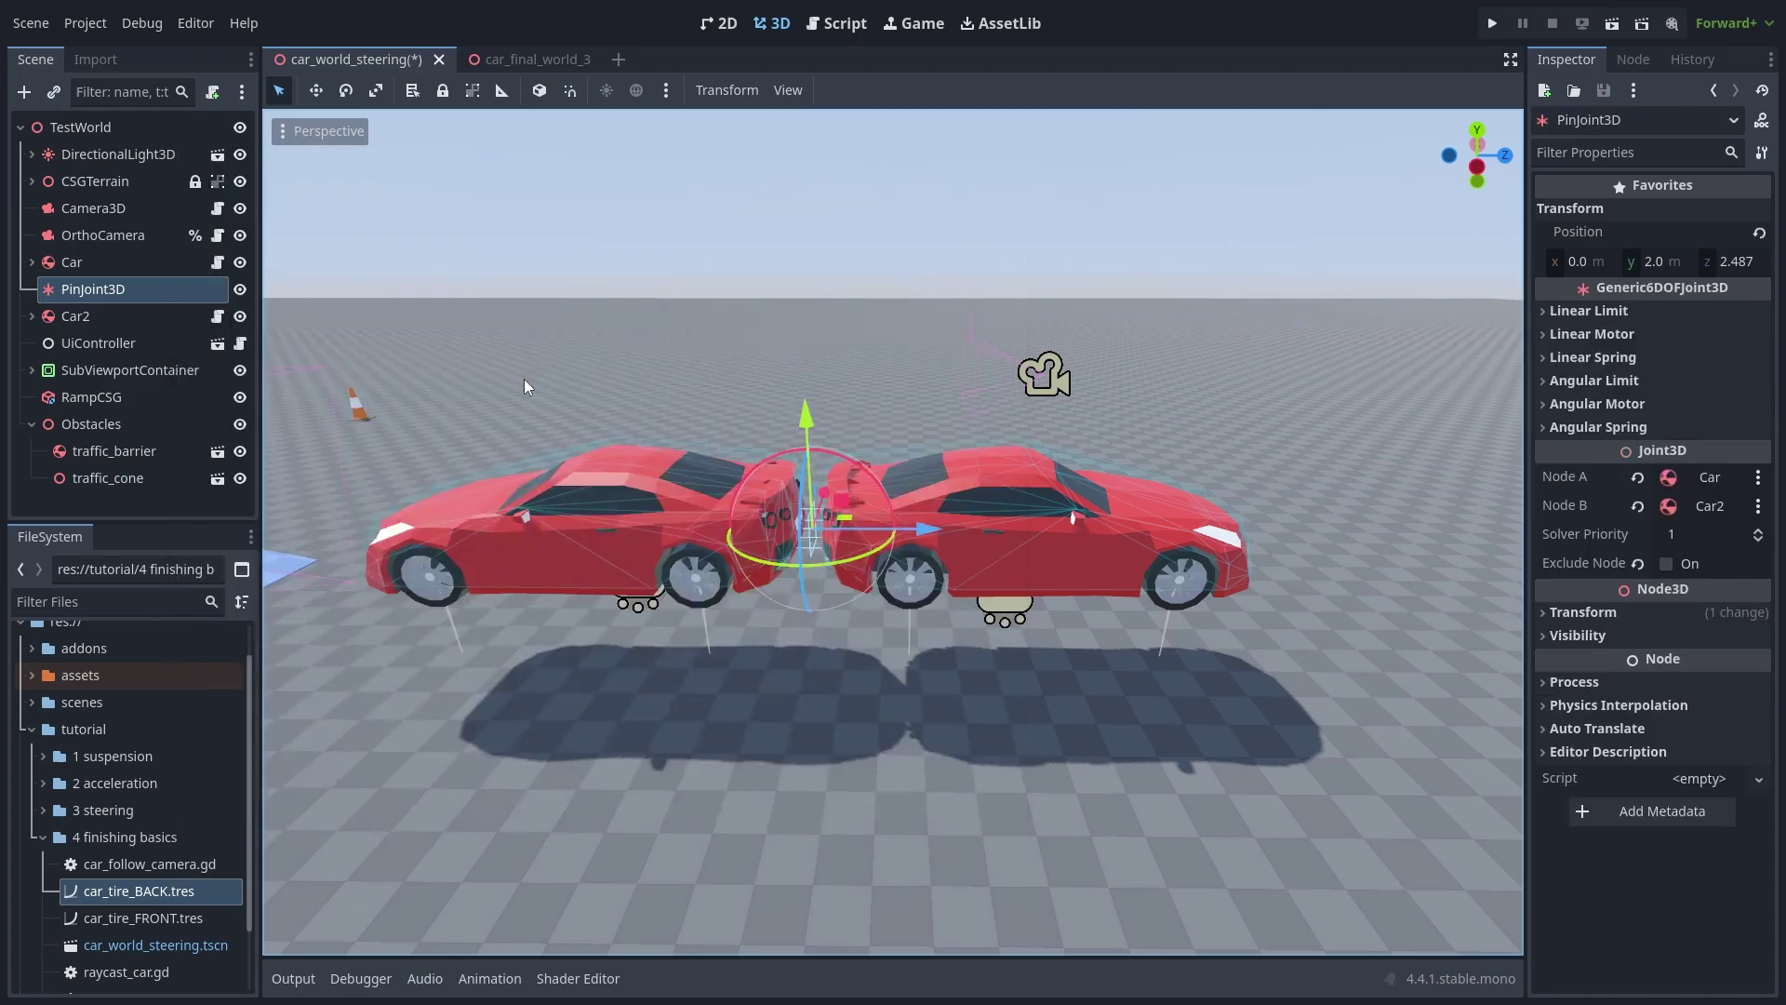
Step: Limit angular X to ±45° and Y to ±70°, exclude the joined cars from collision, then run
{"action": "left_click", "coordinate": [1600, 381]}
{"action": "left_click", "coordinate": [1614, 404]}
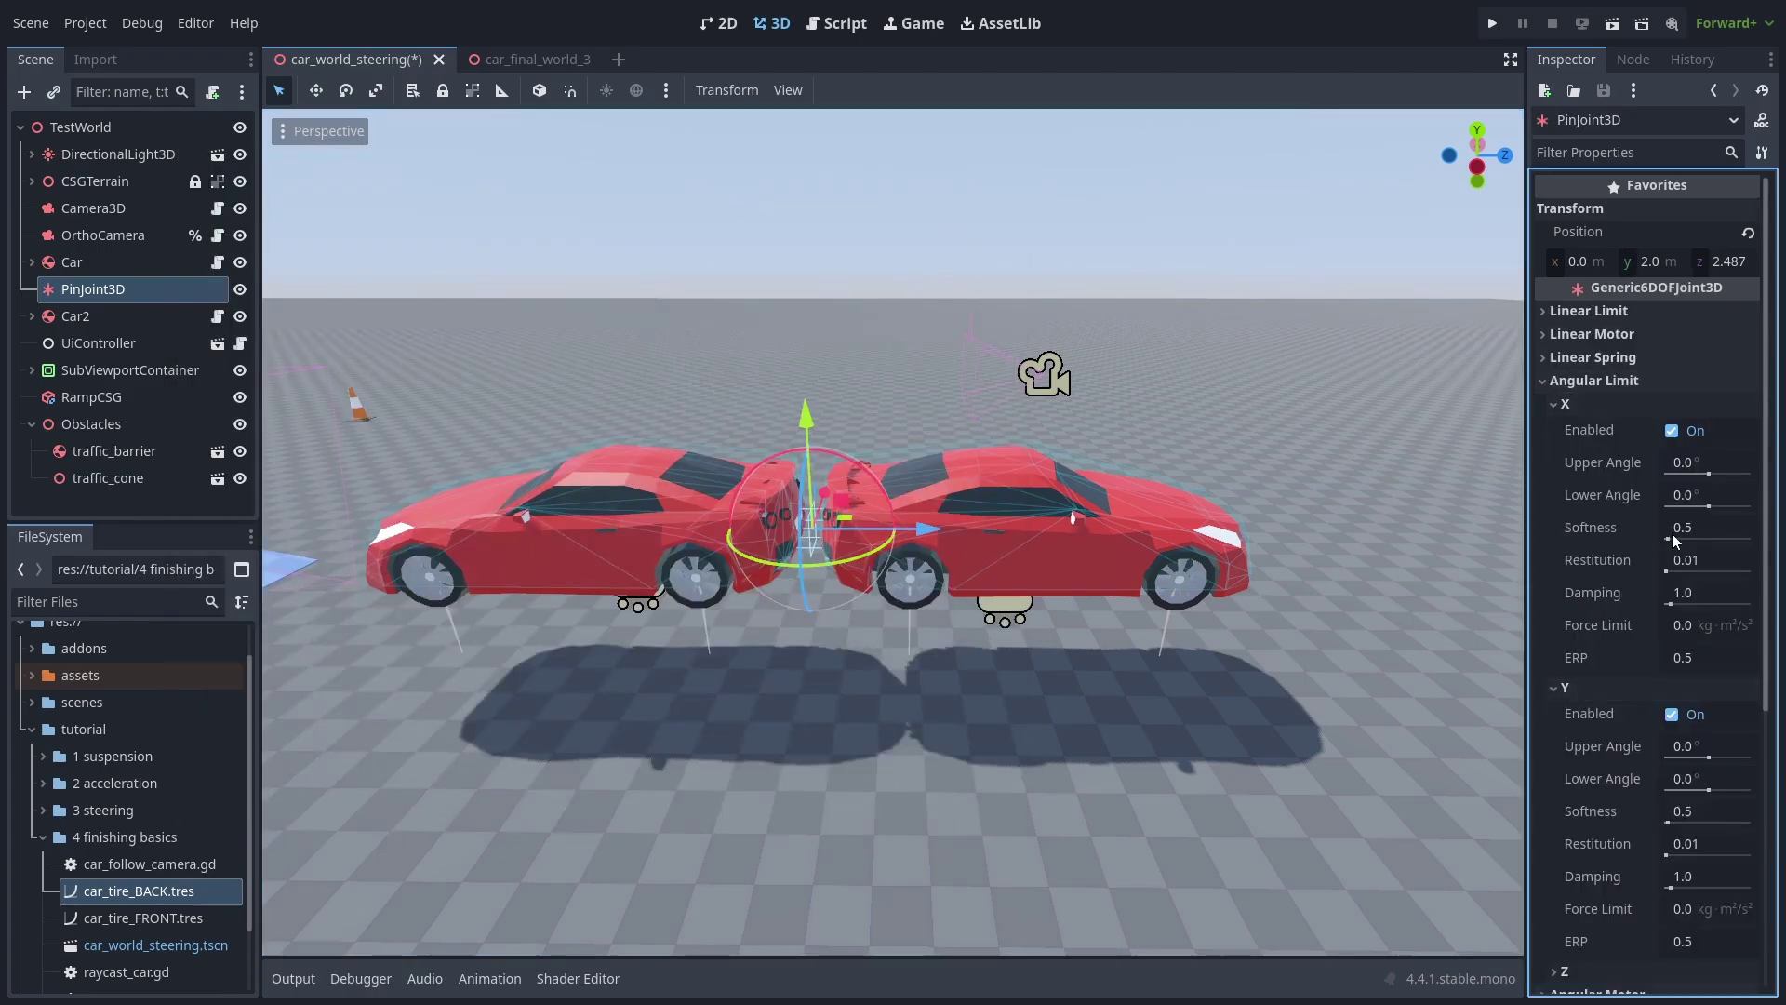
{"action": "left_click", "coordinate": [1706, 494]}
{"action": "type", "text": "-45"}
{"action": "left_click", "coordinate": [1704, 745]}
{"action": "type", "text": "70.0"}
{"action": "left_click", "coordinate": [1701, 778]}
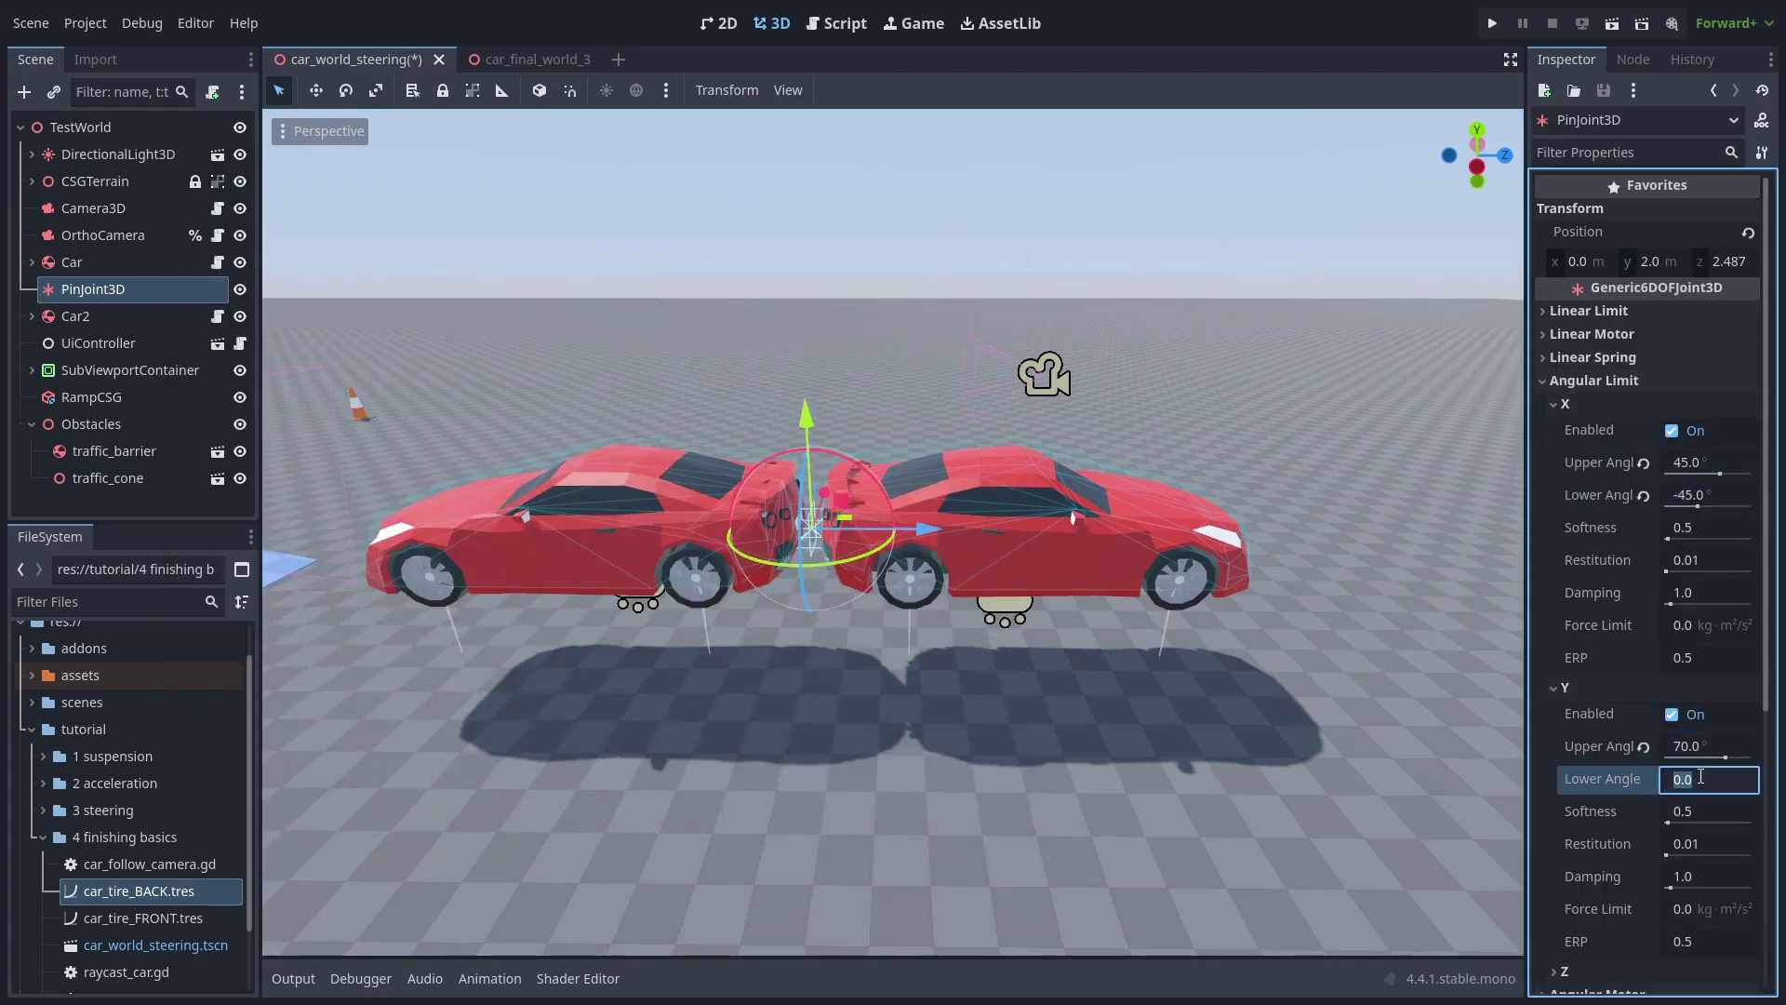
{"action": "type", "text": "-70.0"}
{"action": "left_click", "coordinate": [1593, 382]}
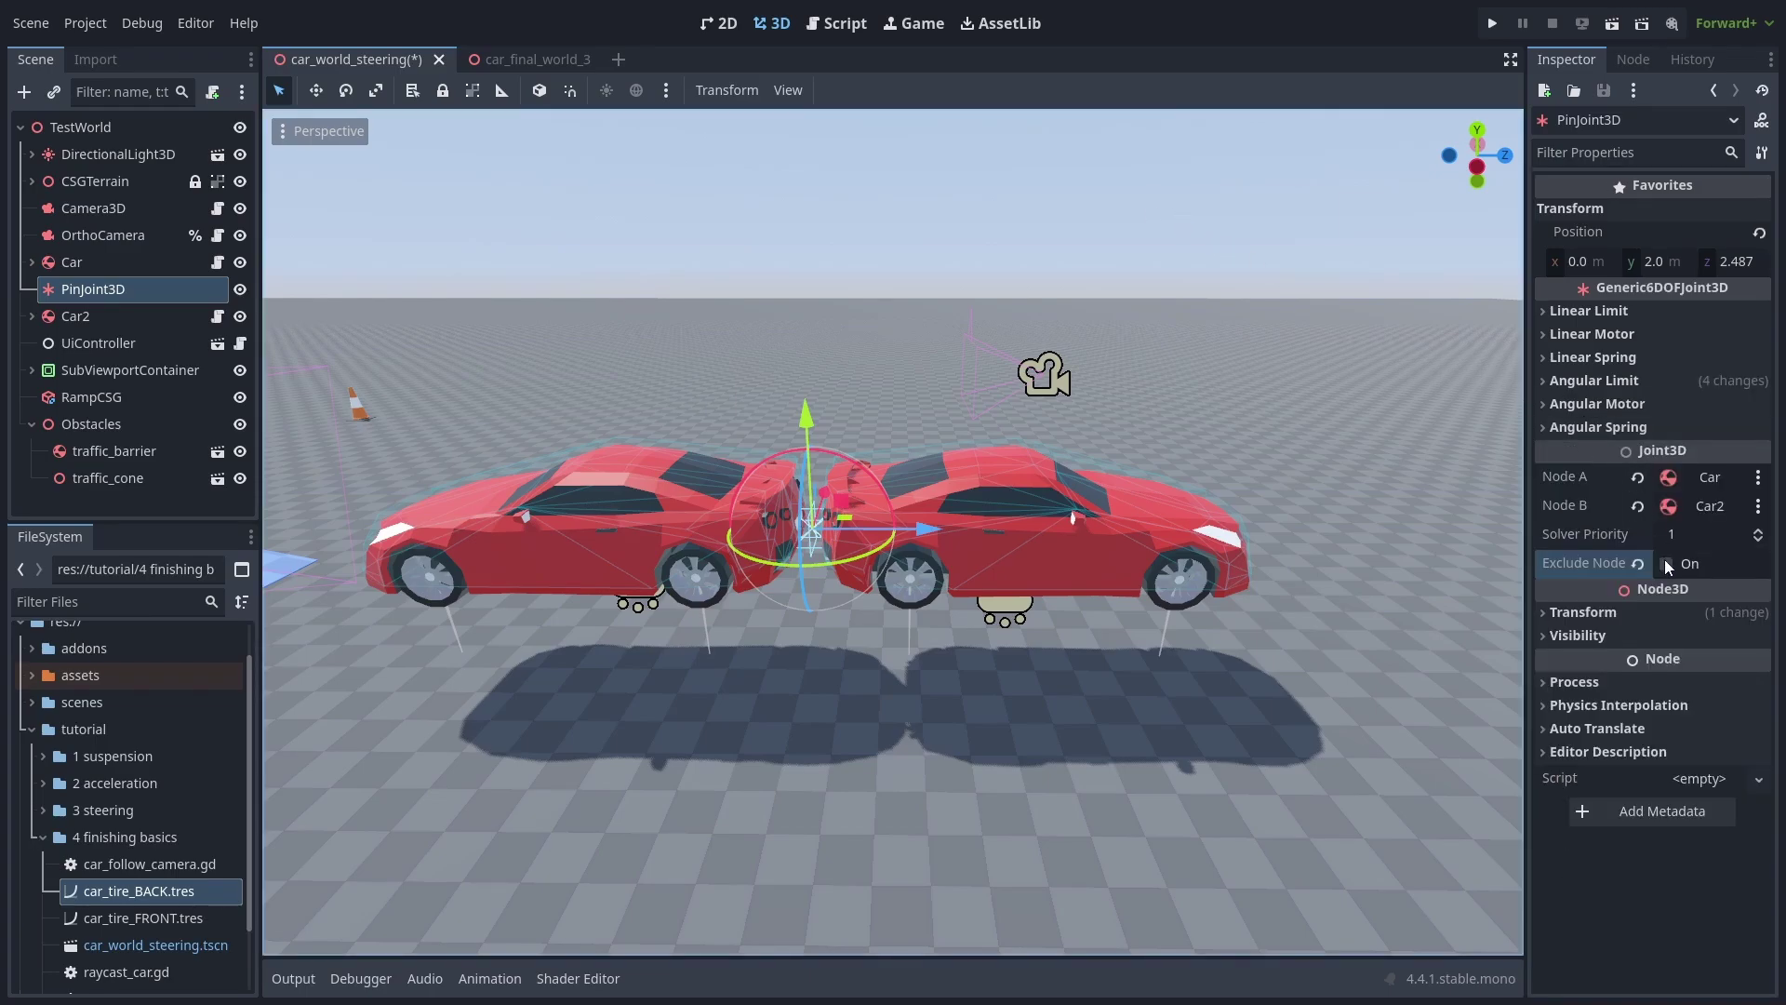
{"action": "left_click", "coordinate": [1666, 564]}
{"action": "key", "text": "F6"}
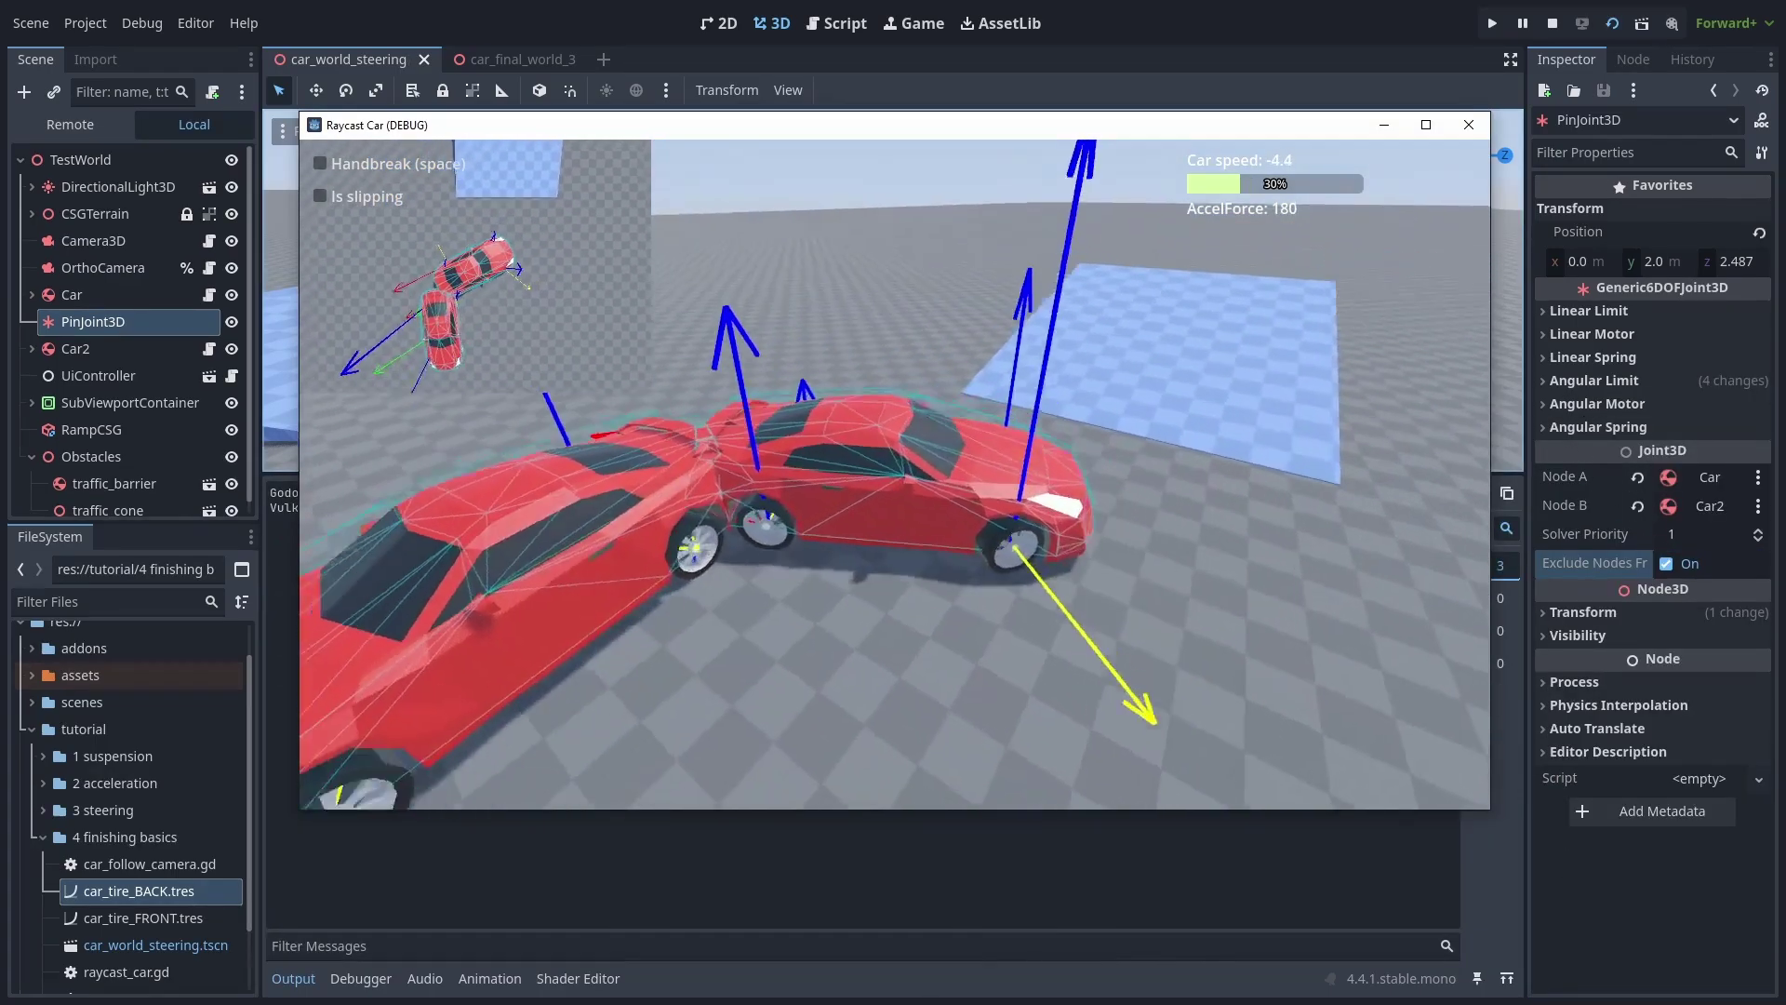
Step: Stop the game, set Car2's mass to 100, and run the project to push it with Car
{"action": "key", "text": "F8"}
{"action": "key", "text": "ctrl+z"}
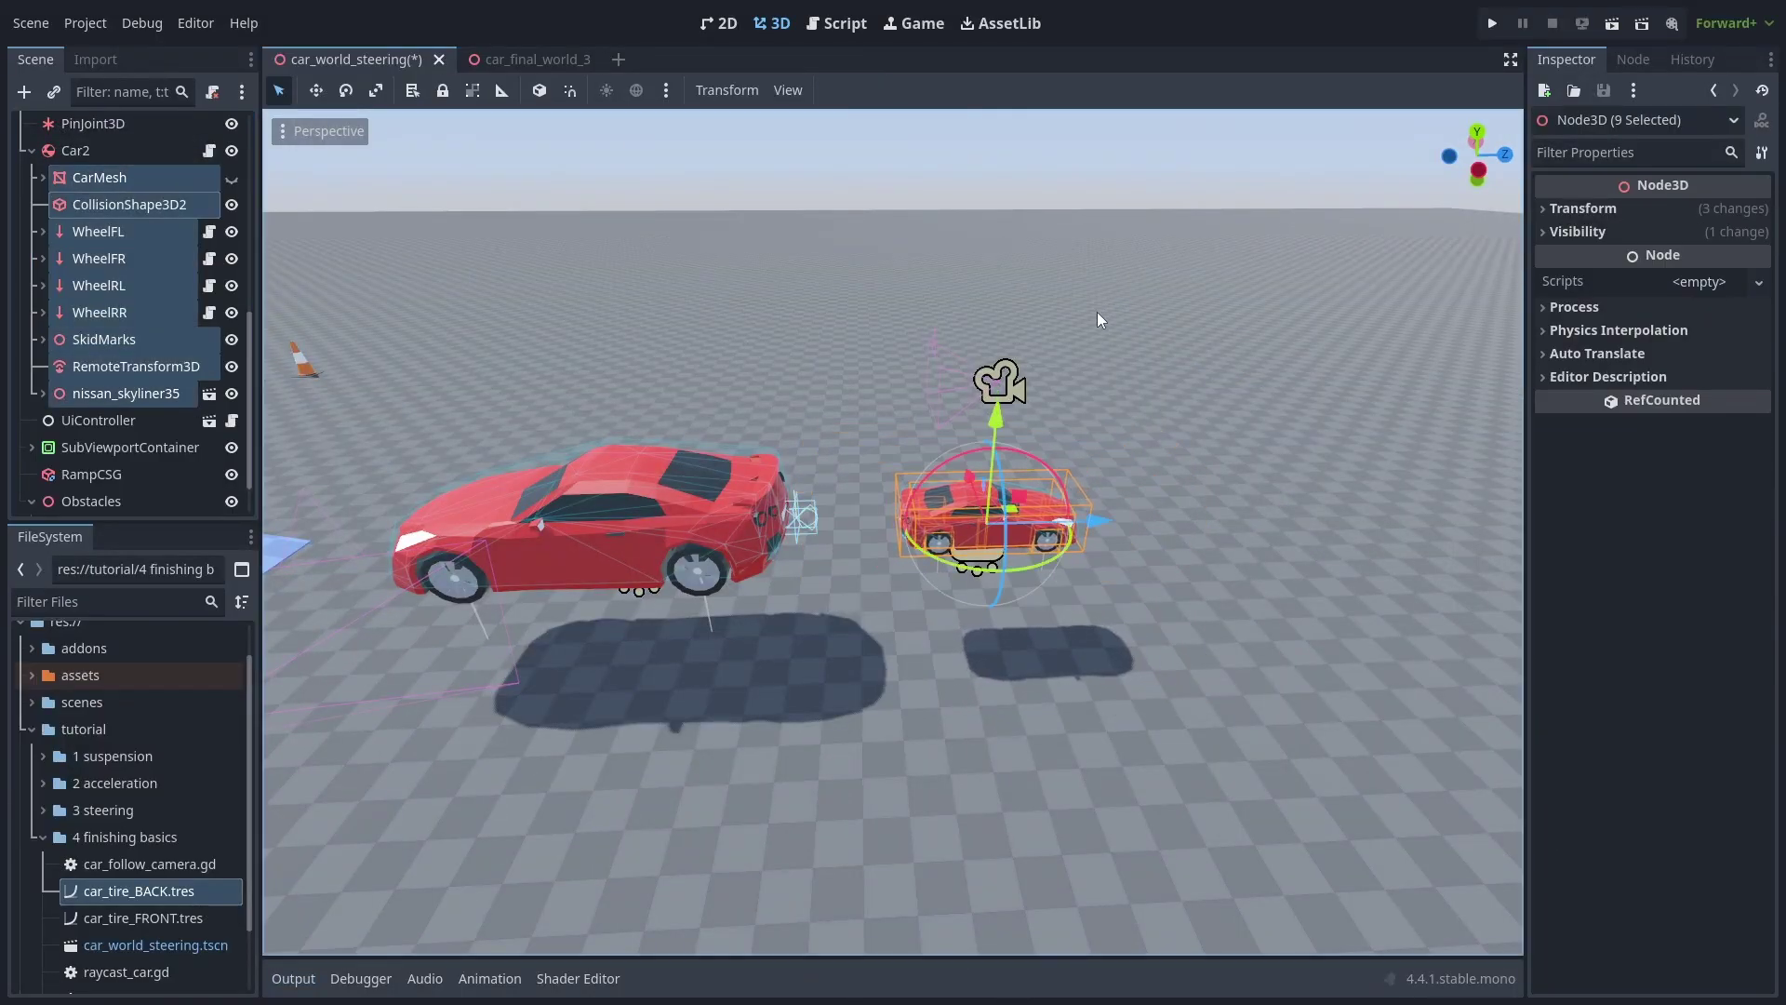
{"action": "left_click", "coordinate": [1061, 507]}
{"action": "scroll", "coordinate": [996, 549], "scroll_direction": "up", "scroll_amount": 5}
{"action": "left_click", "coordinate": [1705, 600]}
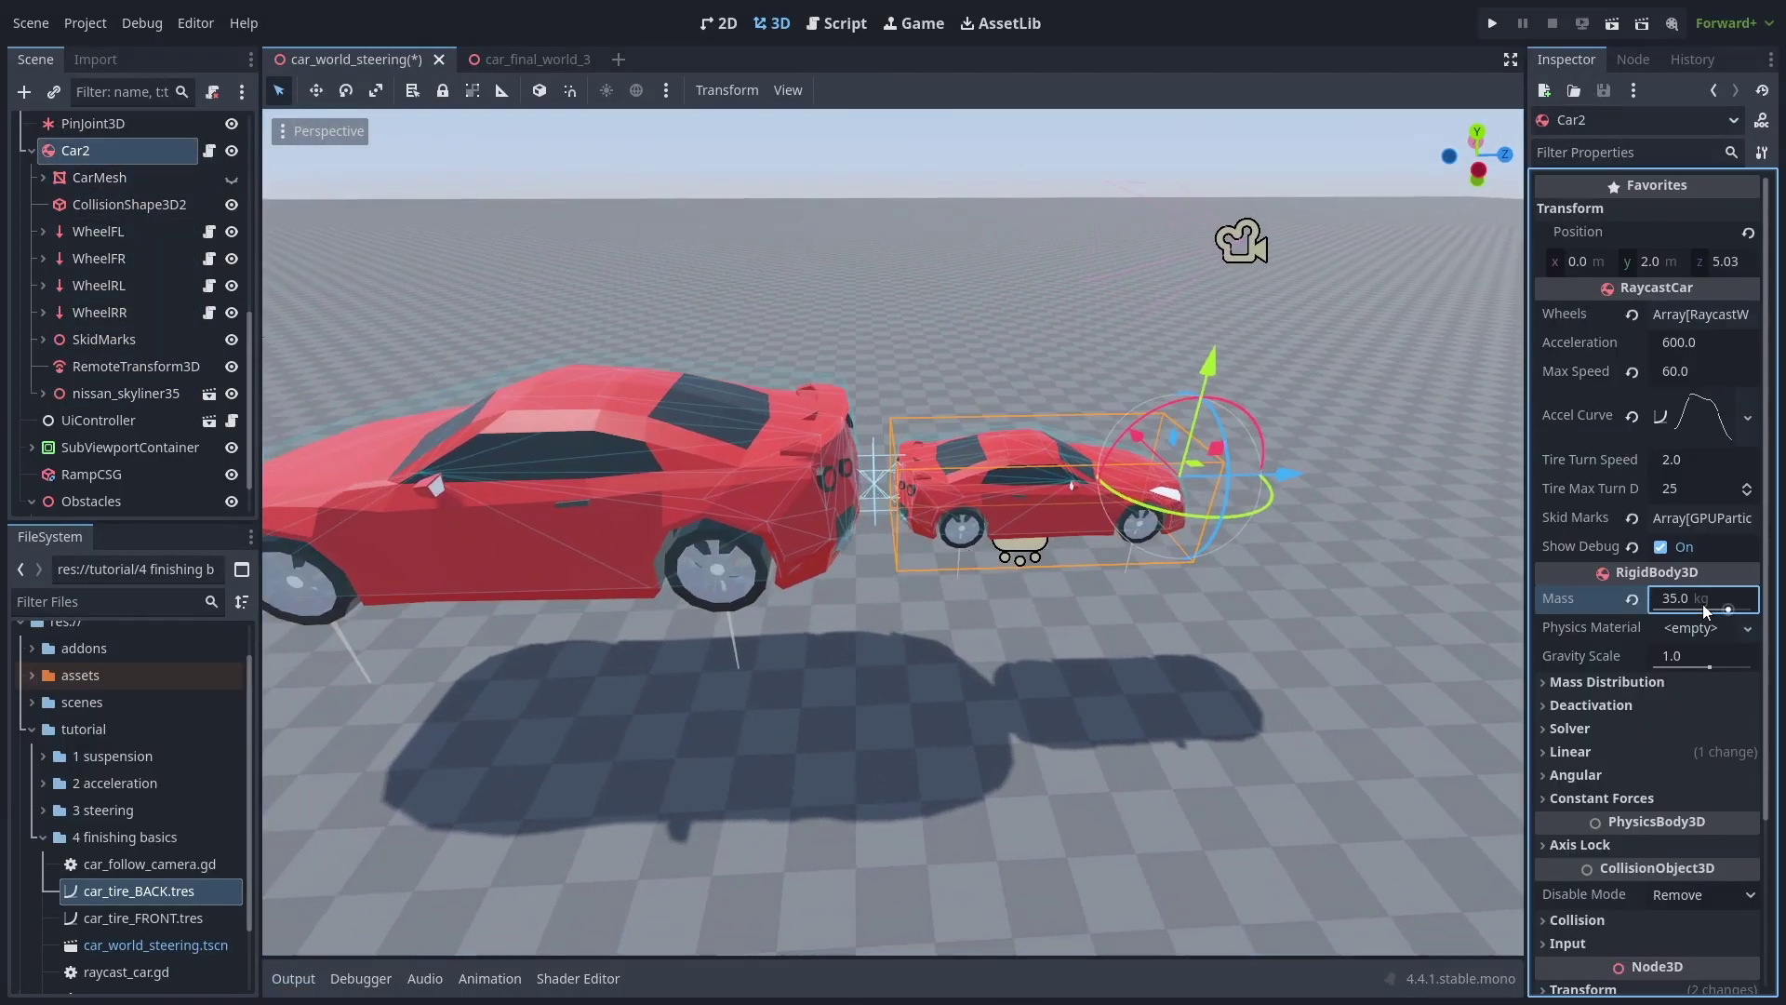
{"action": "type", "text": "100"}
{"action": "key", "text": "Return"}
{"action": "key", "text": "F6"}
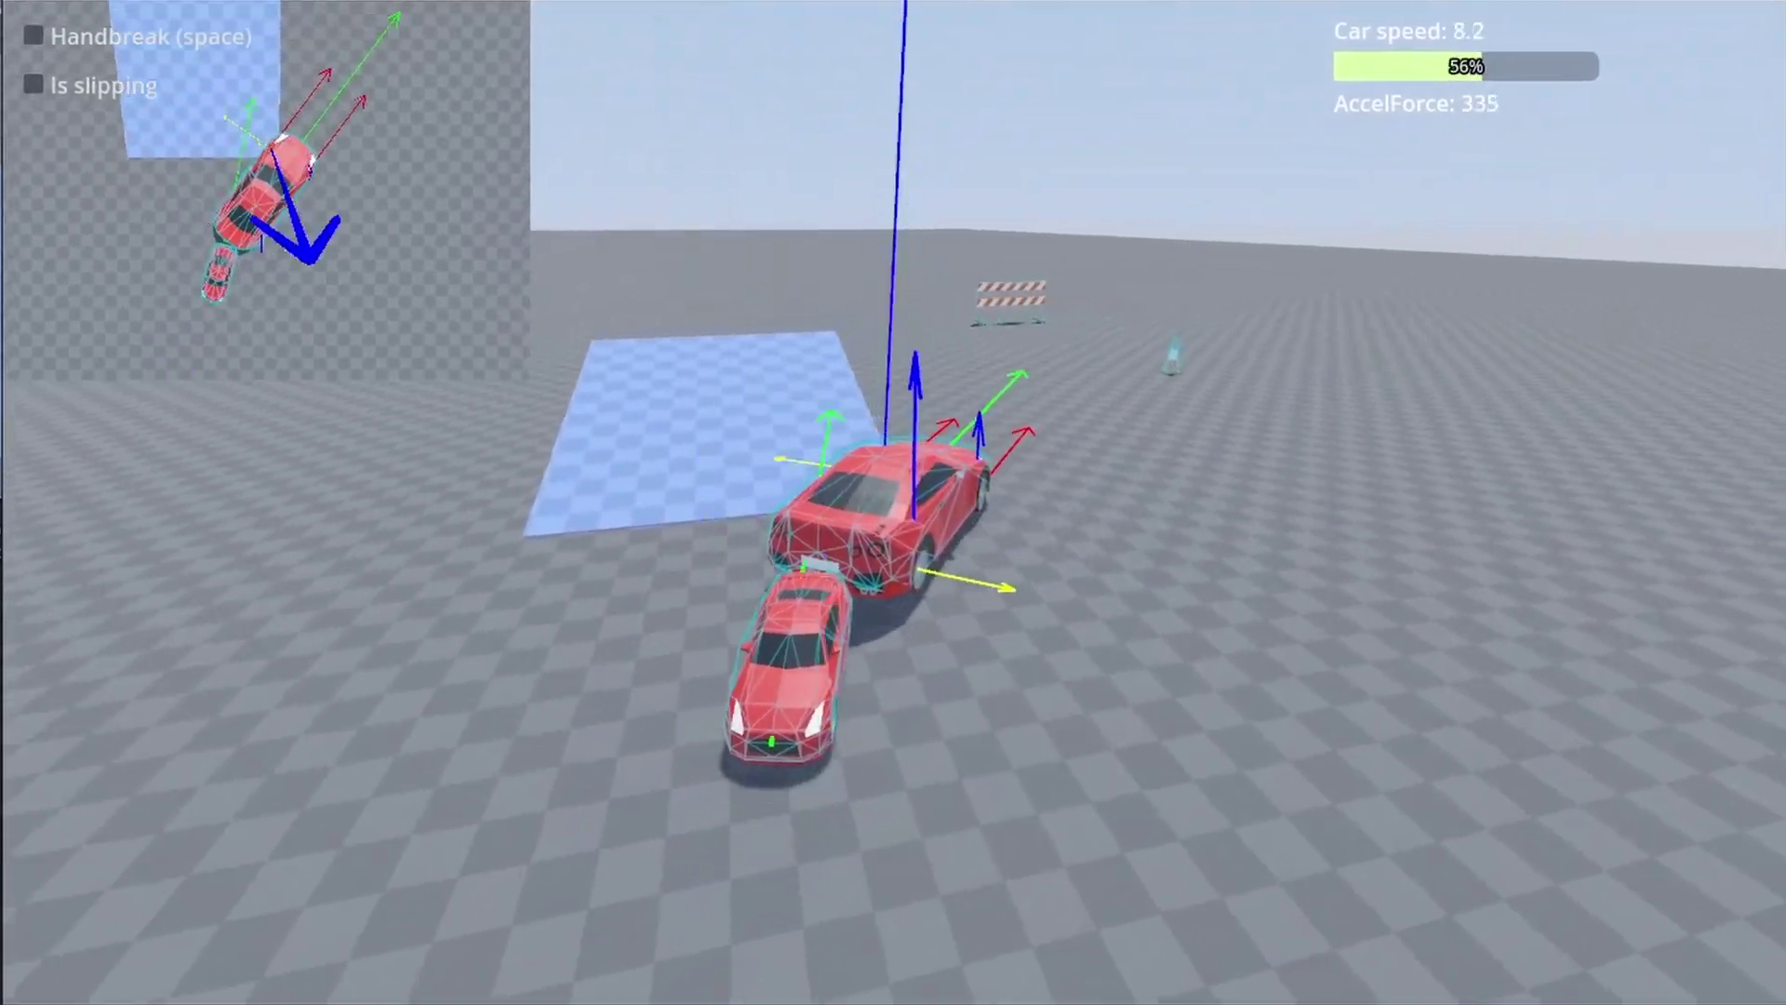
{"action": "key", "text": "Up"}
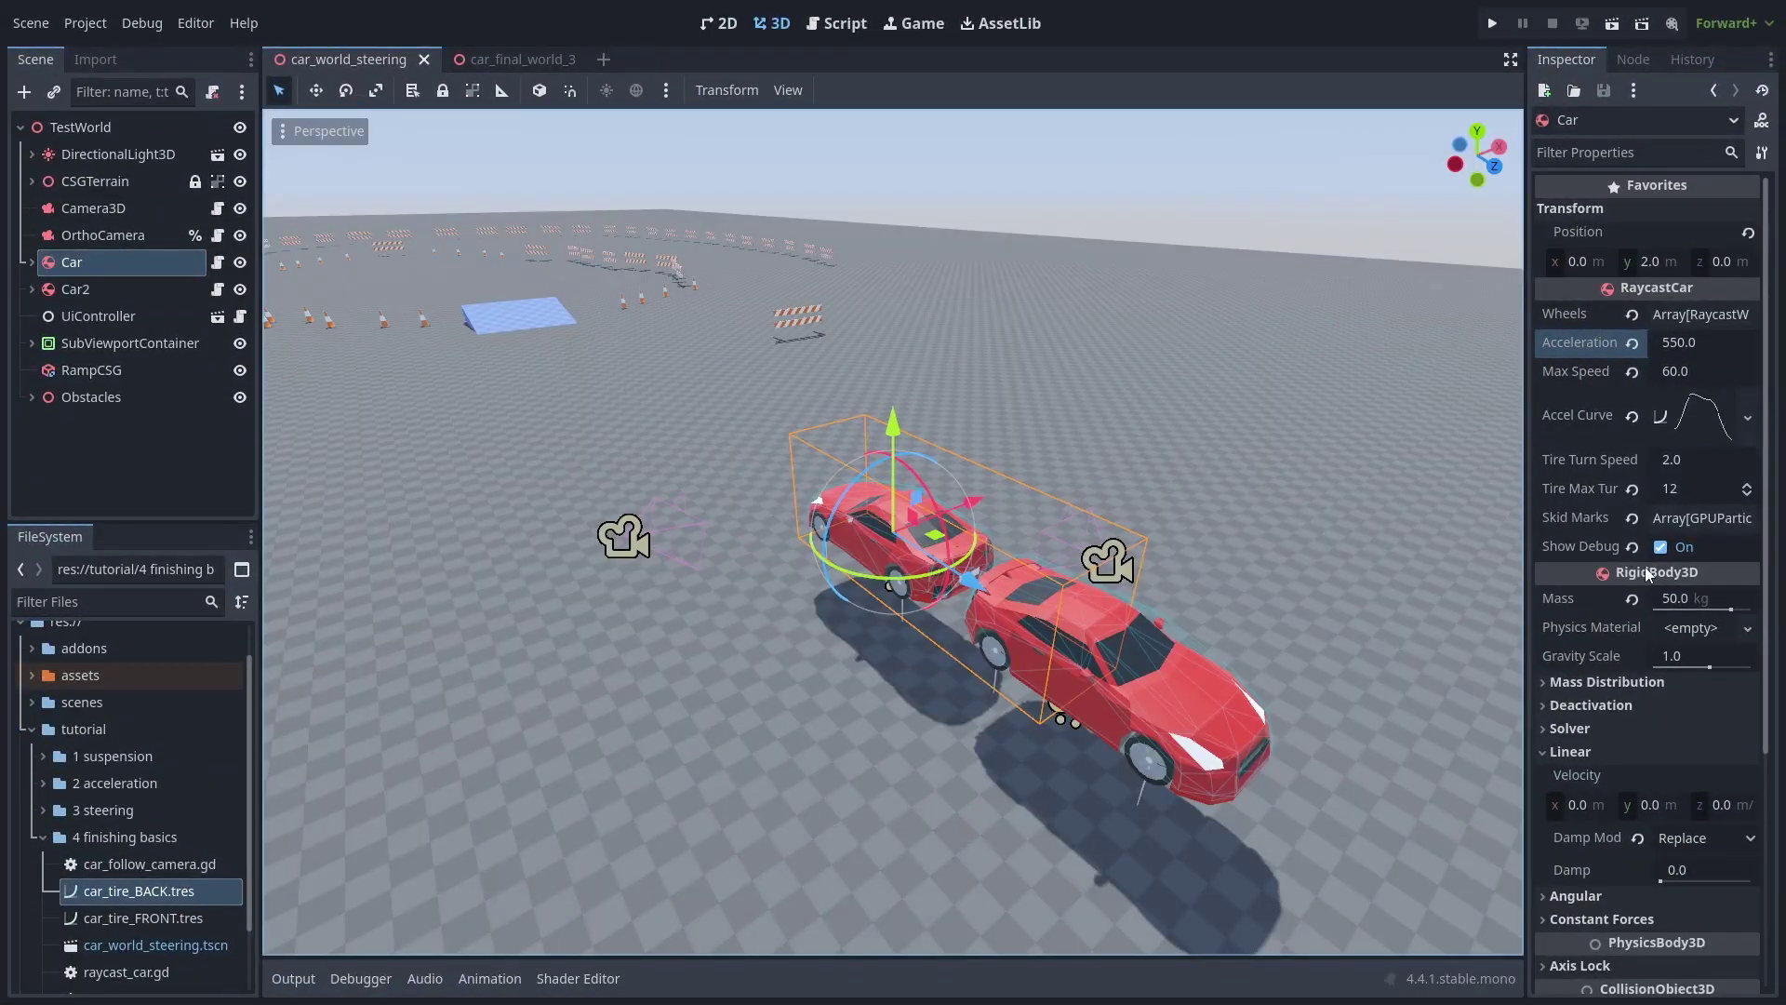
Step: Give Car a new PhysicsMaterial with friction 0 and run the project again
{"action": "left_click", "coordinate": [1692, 629]}
{"action": "left_click", "coordinate": [1693, 659]}
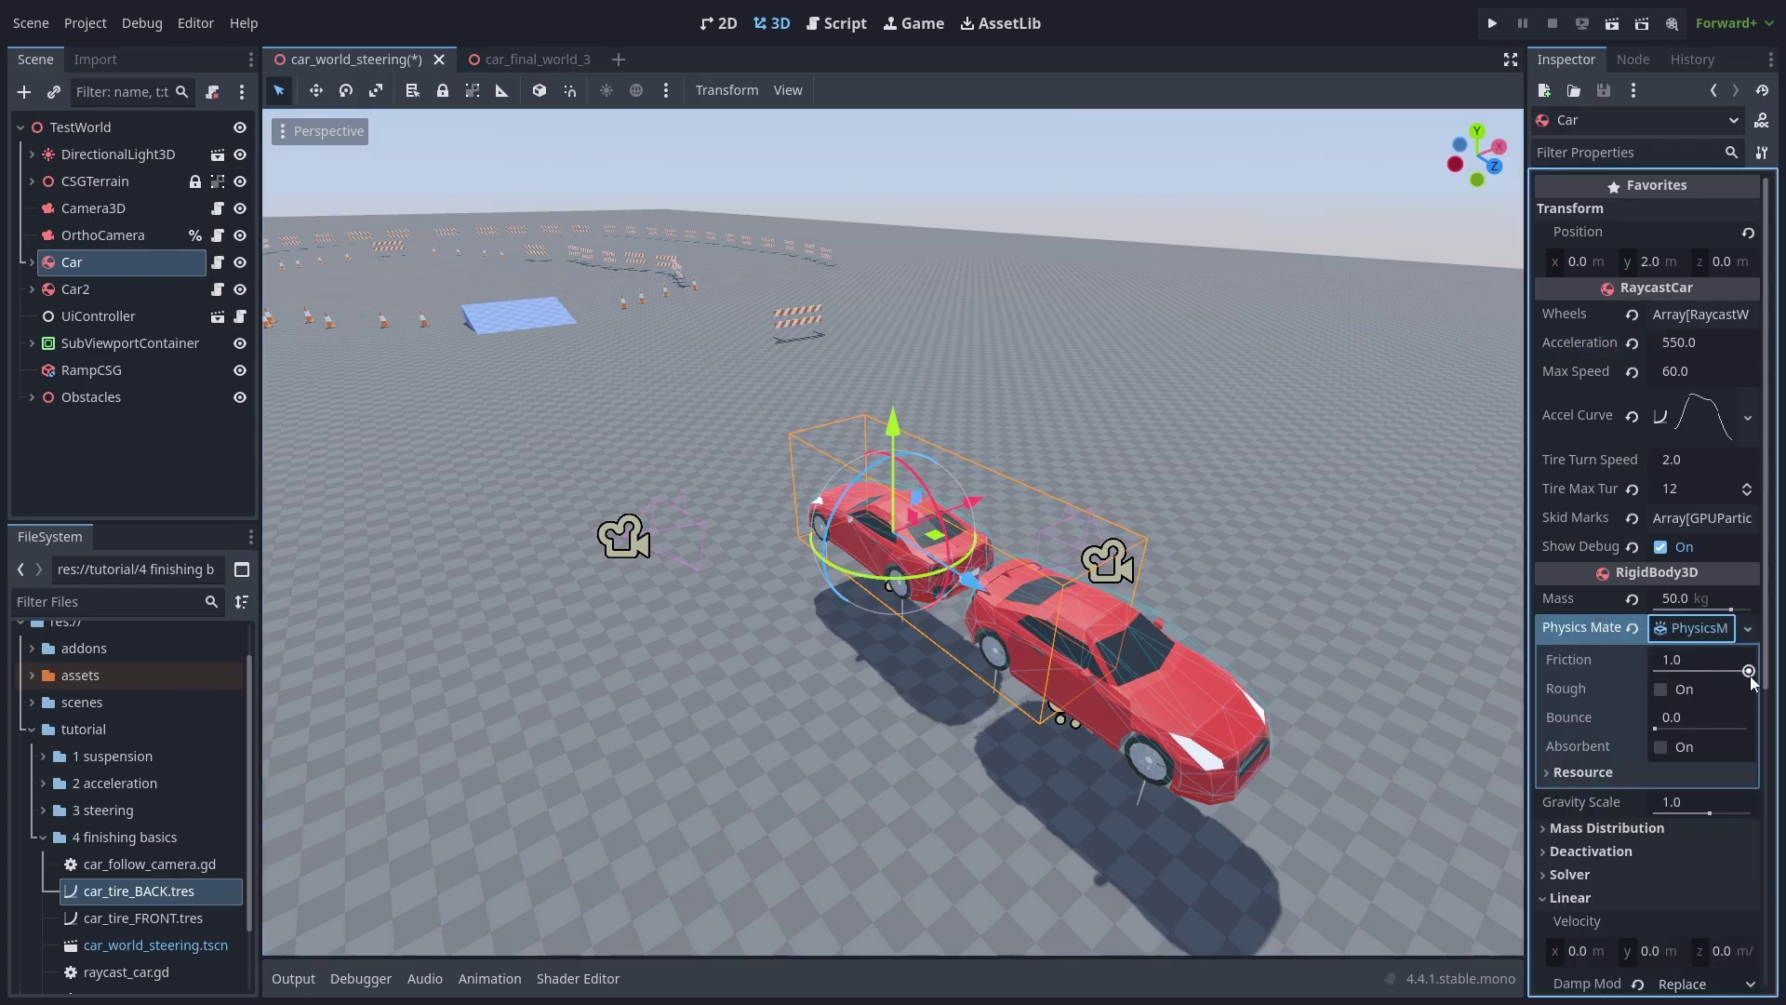
{"action": "left_click_drag", "start_coordinate": [1701, 659], "coordinate": [1593, 663]}
{"action": "key", "text": "F6"}
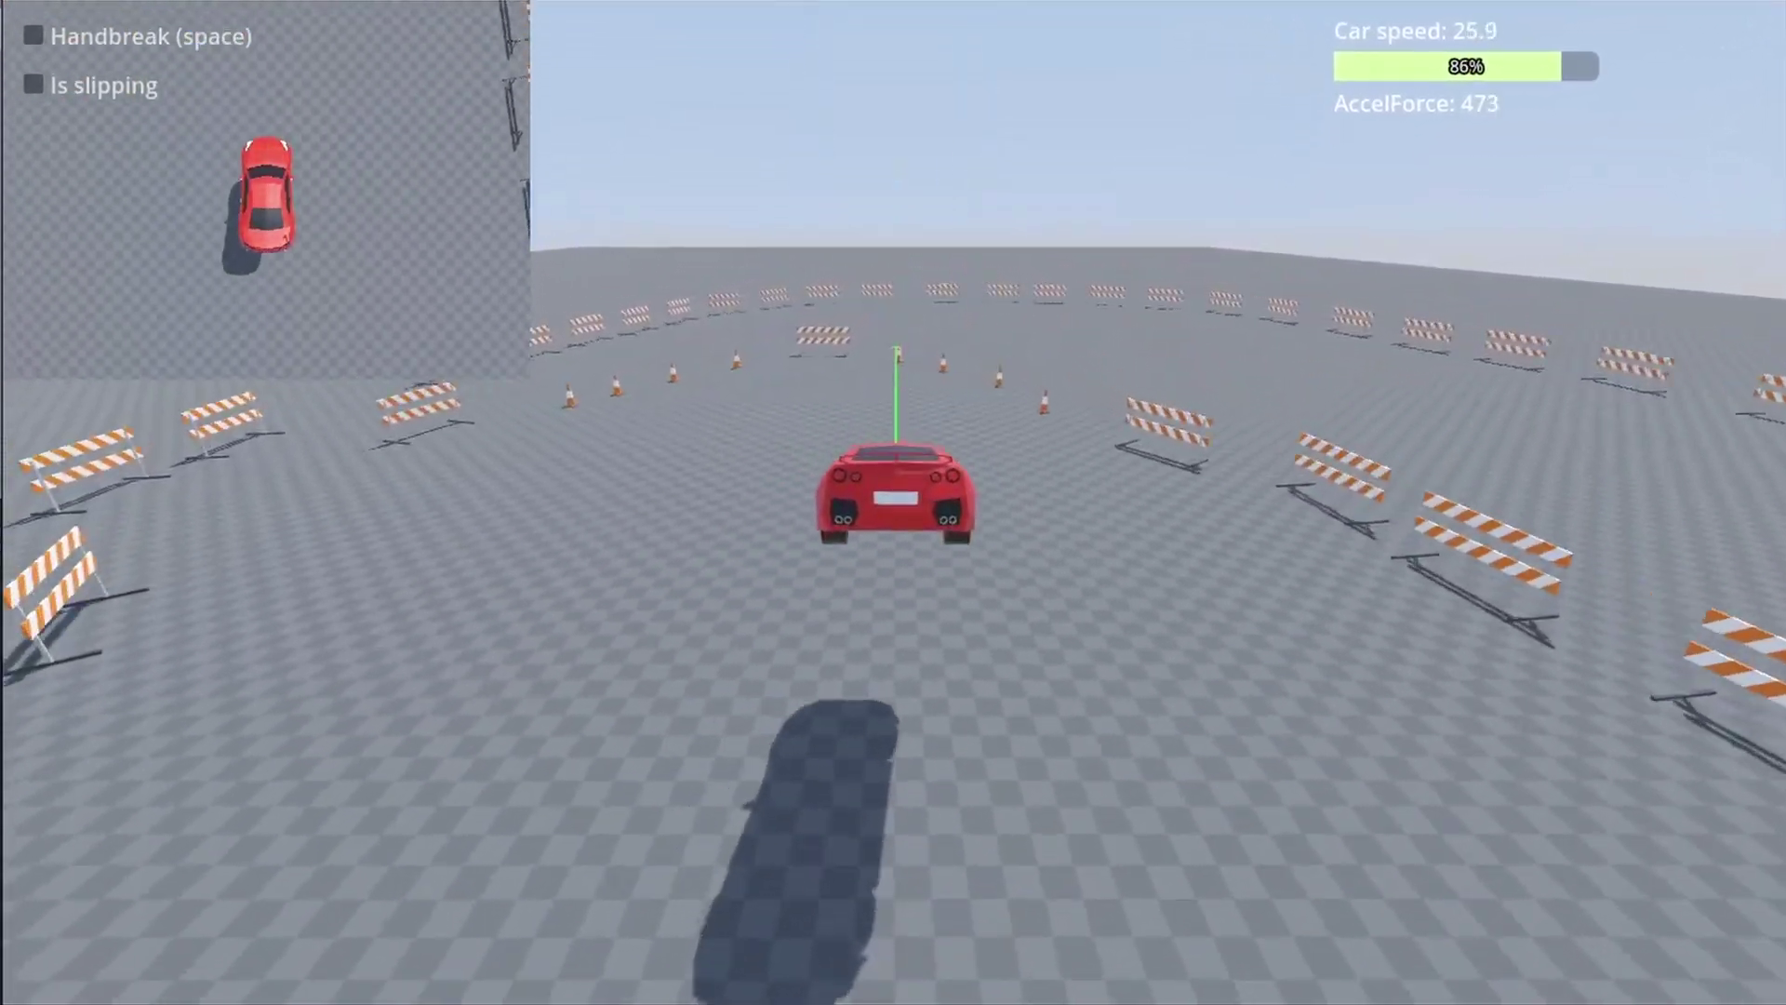
Step: Drive the zero-friction car off the blue pad, skid hard right, and crash through the barriers
{"action": "key", "text": "Right"}
{"action": "key", "text": "Right"}
{"action": "key", "text": "space"}
{"action": "key", "text": "Up"}
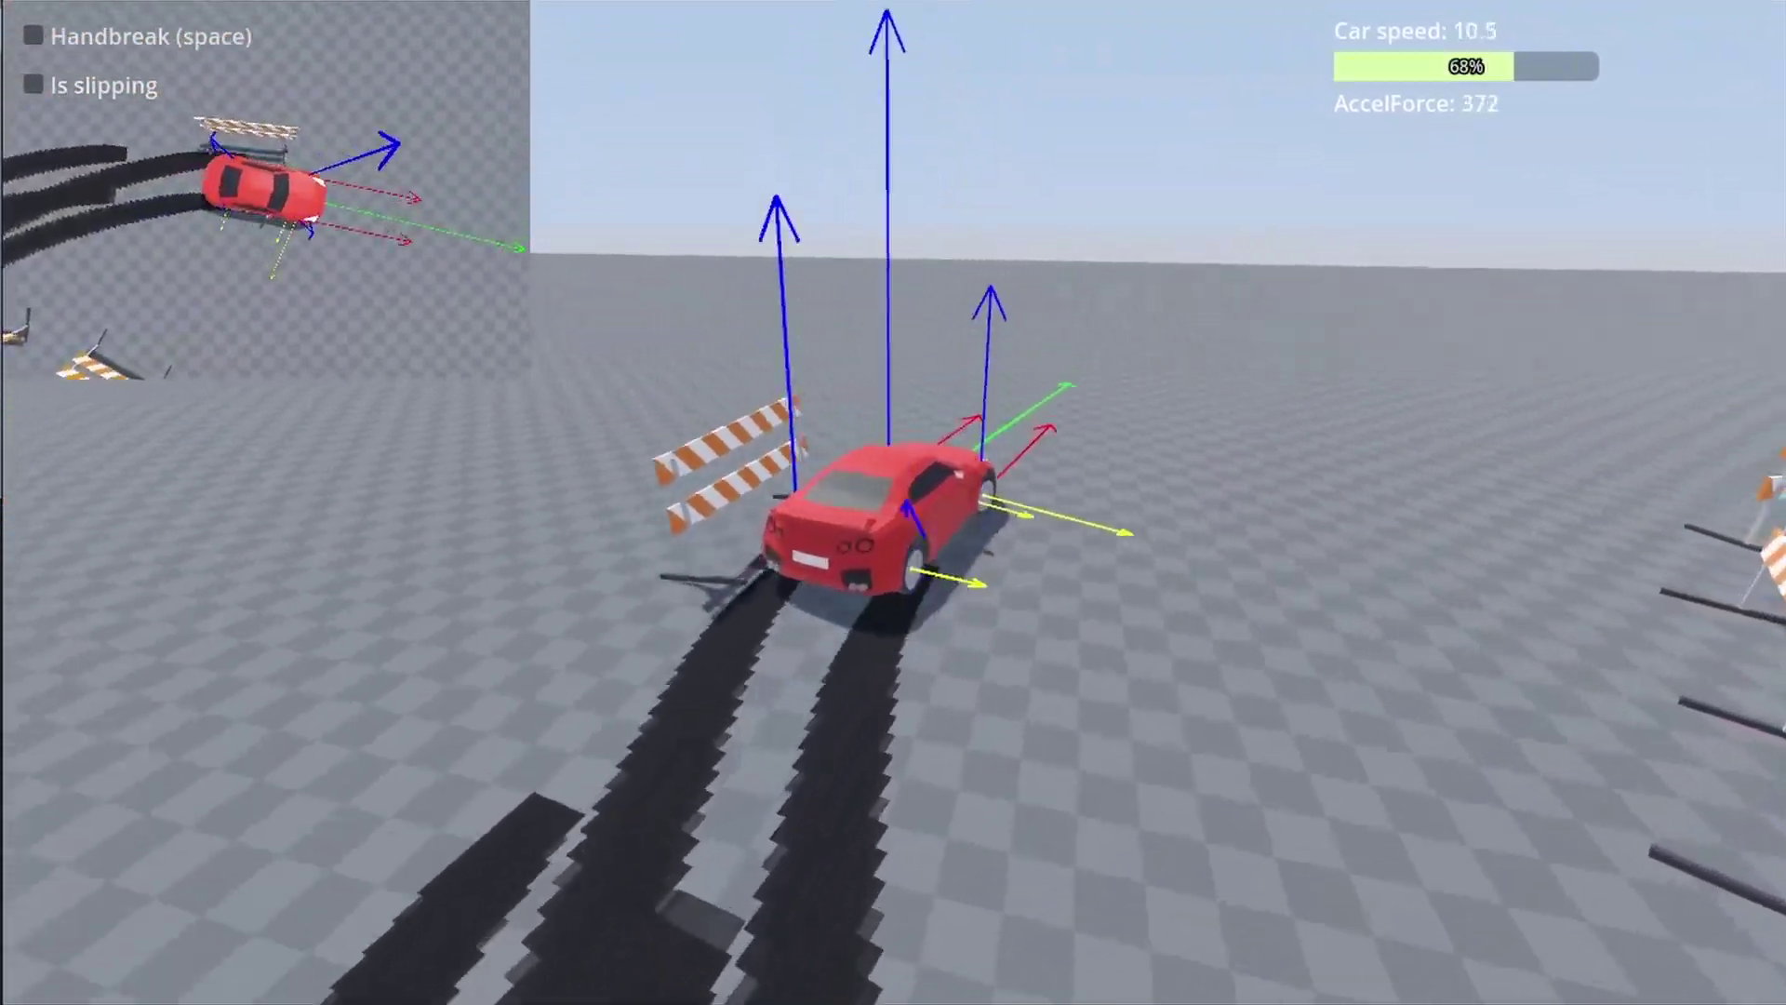
{"action": "key", "text": "Up"}
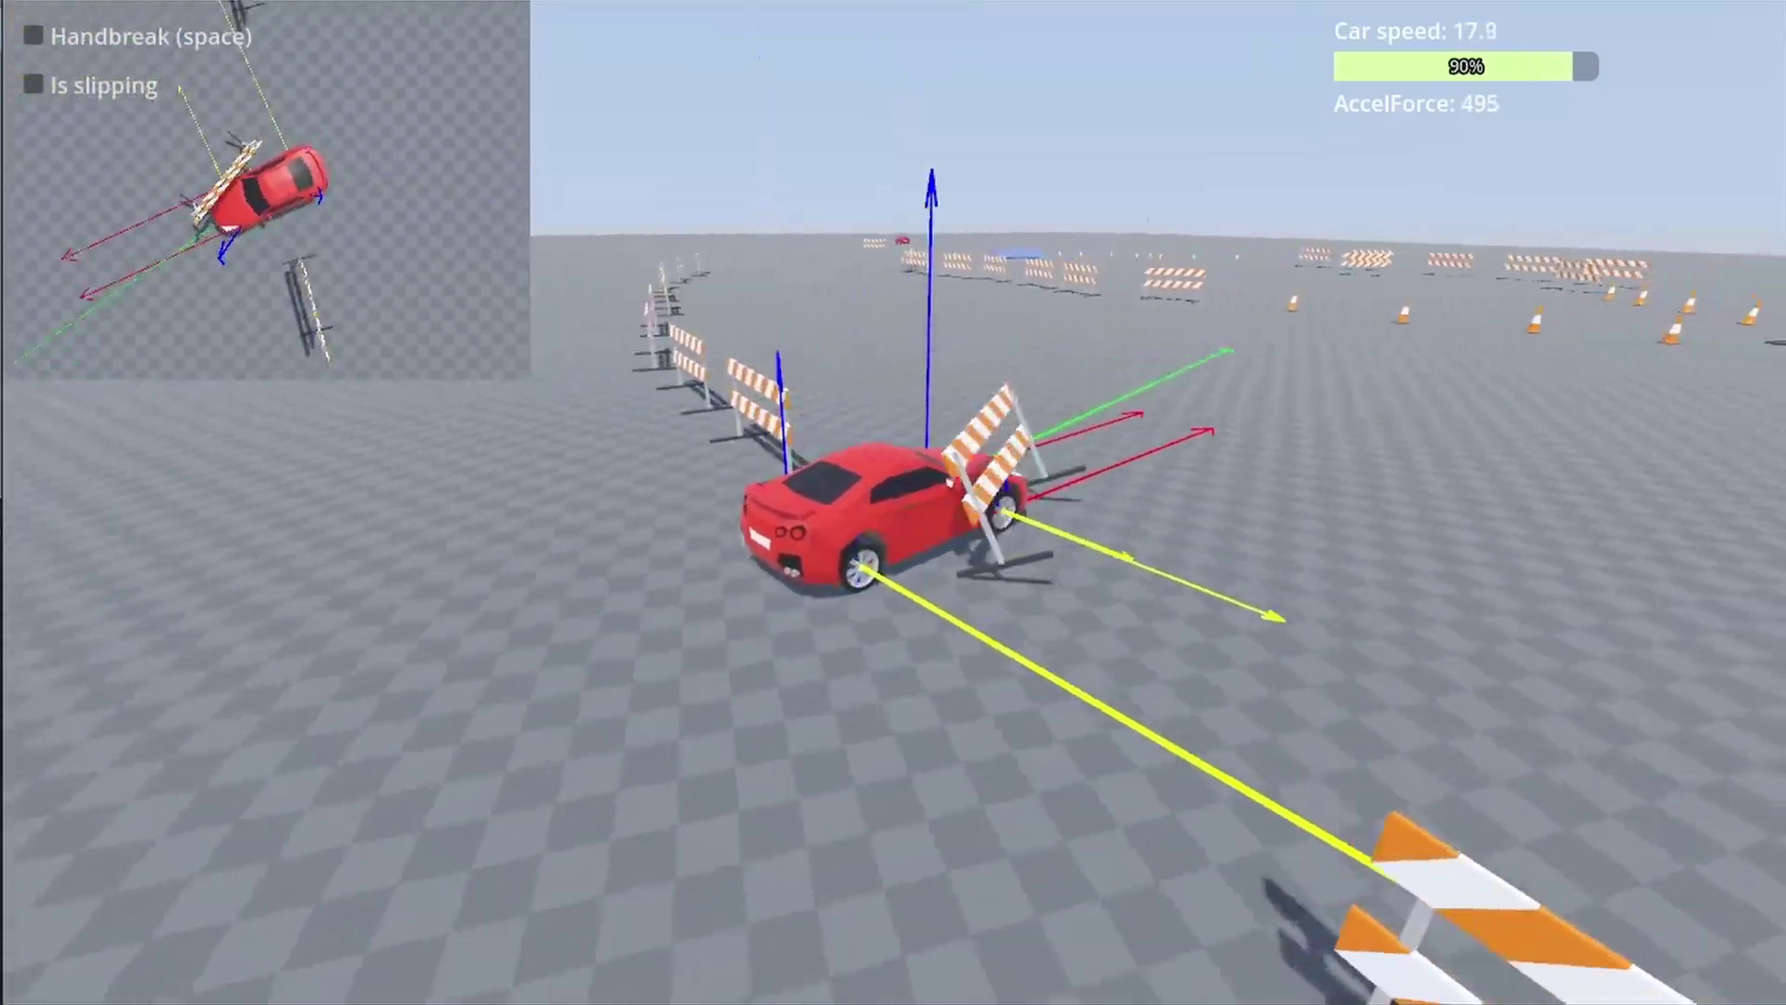
{"action": "key", "text": "Left"}
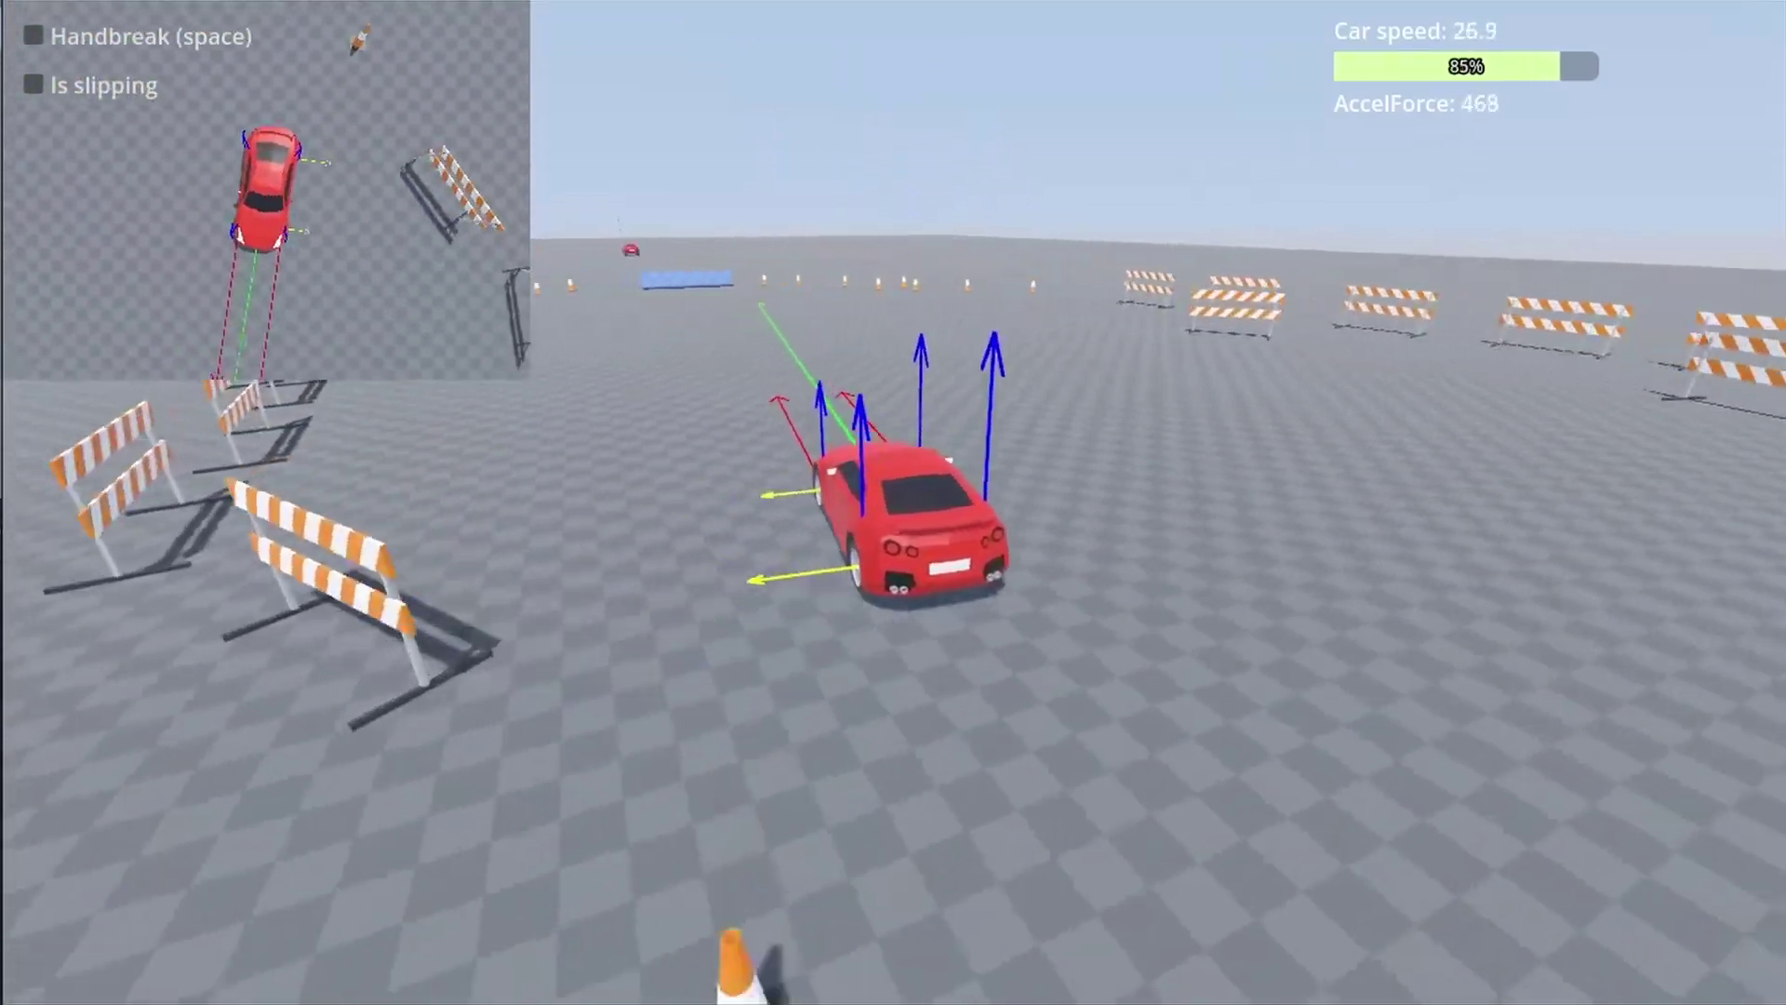
{"action": "key", "text": "d"}
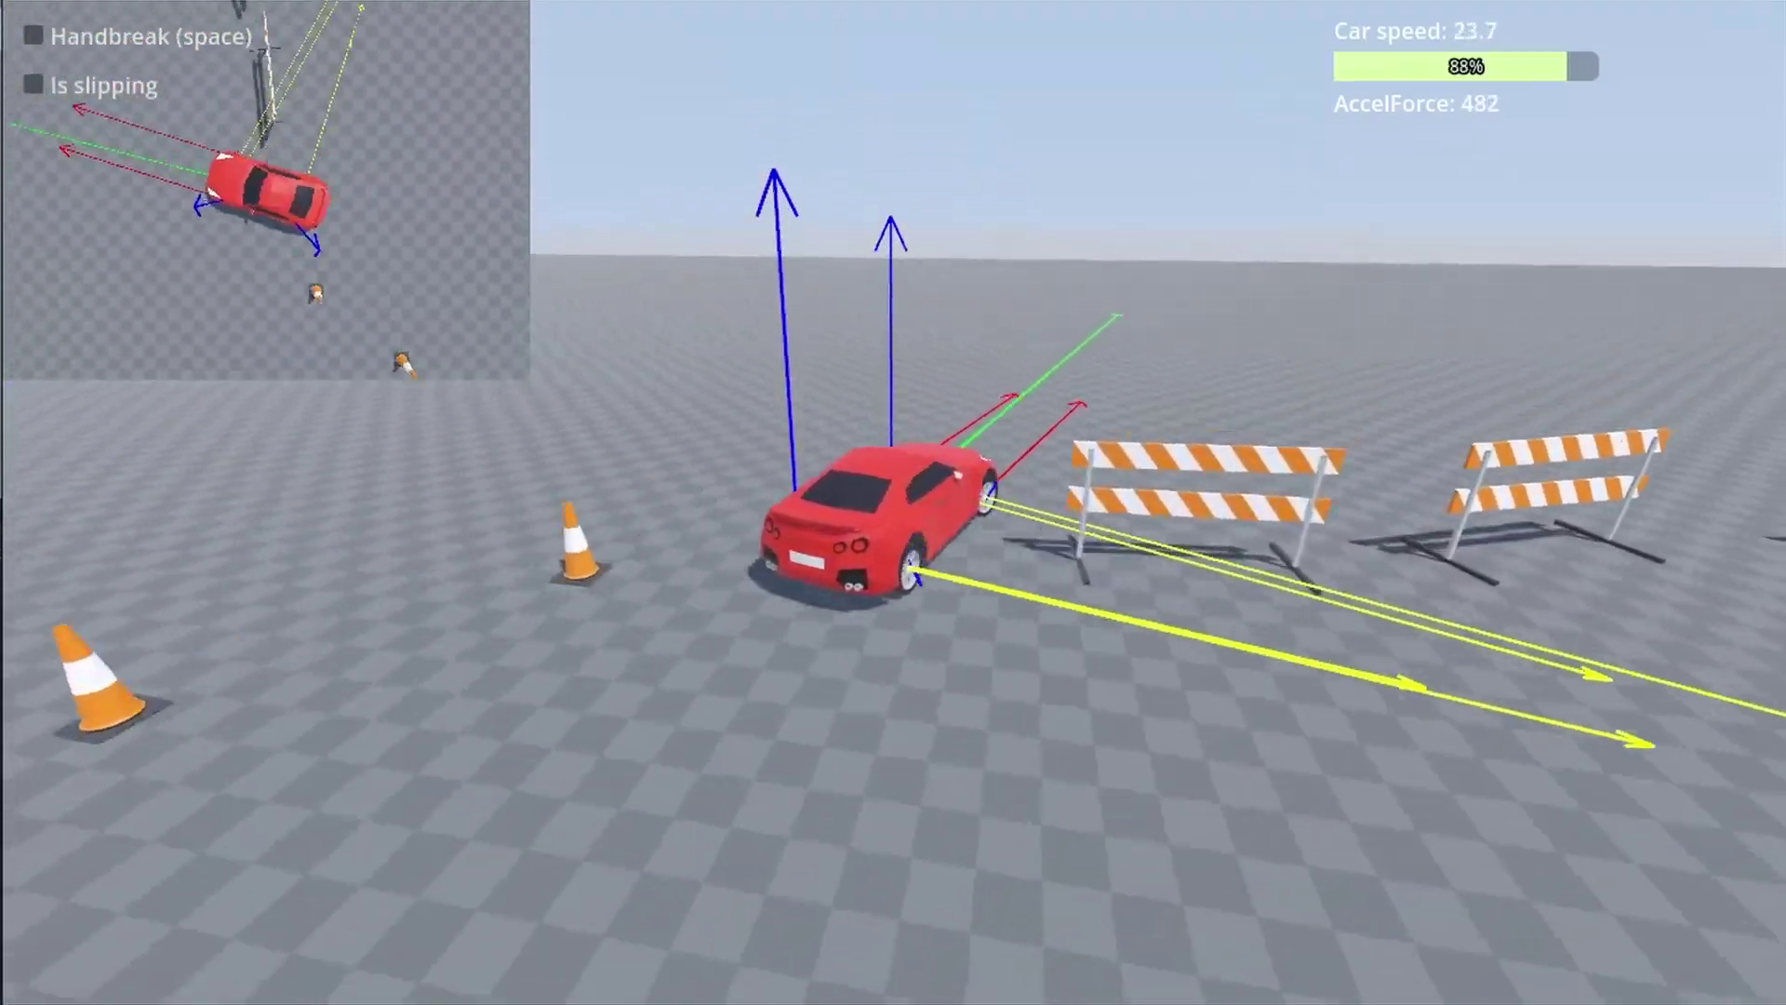
{"action": "key", "text": "d"}
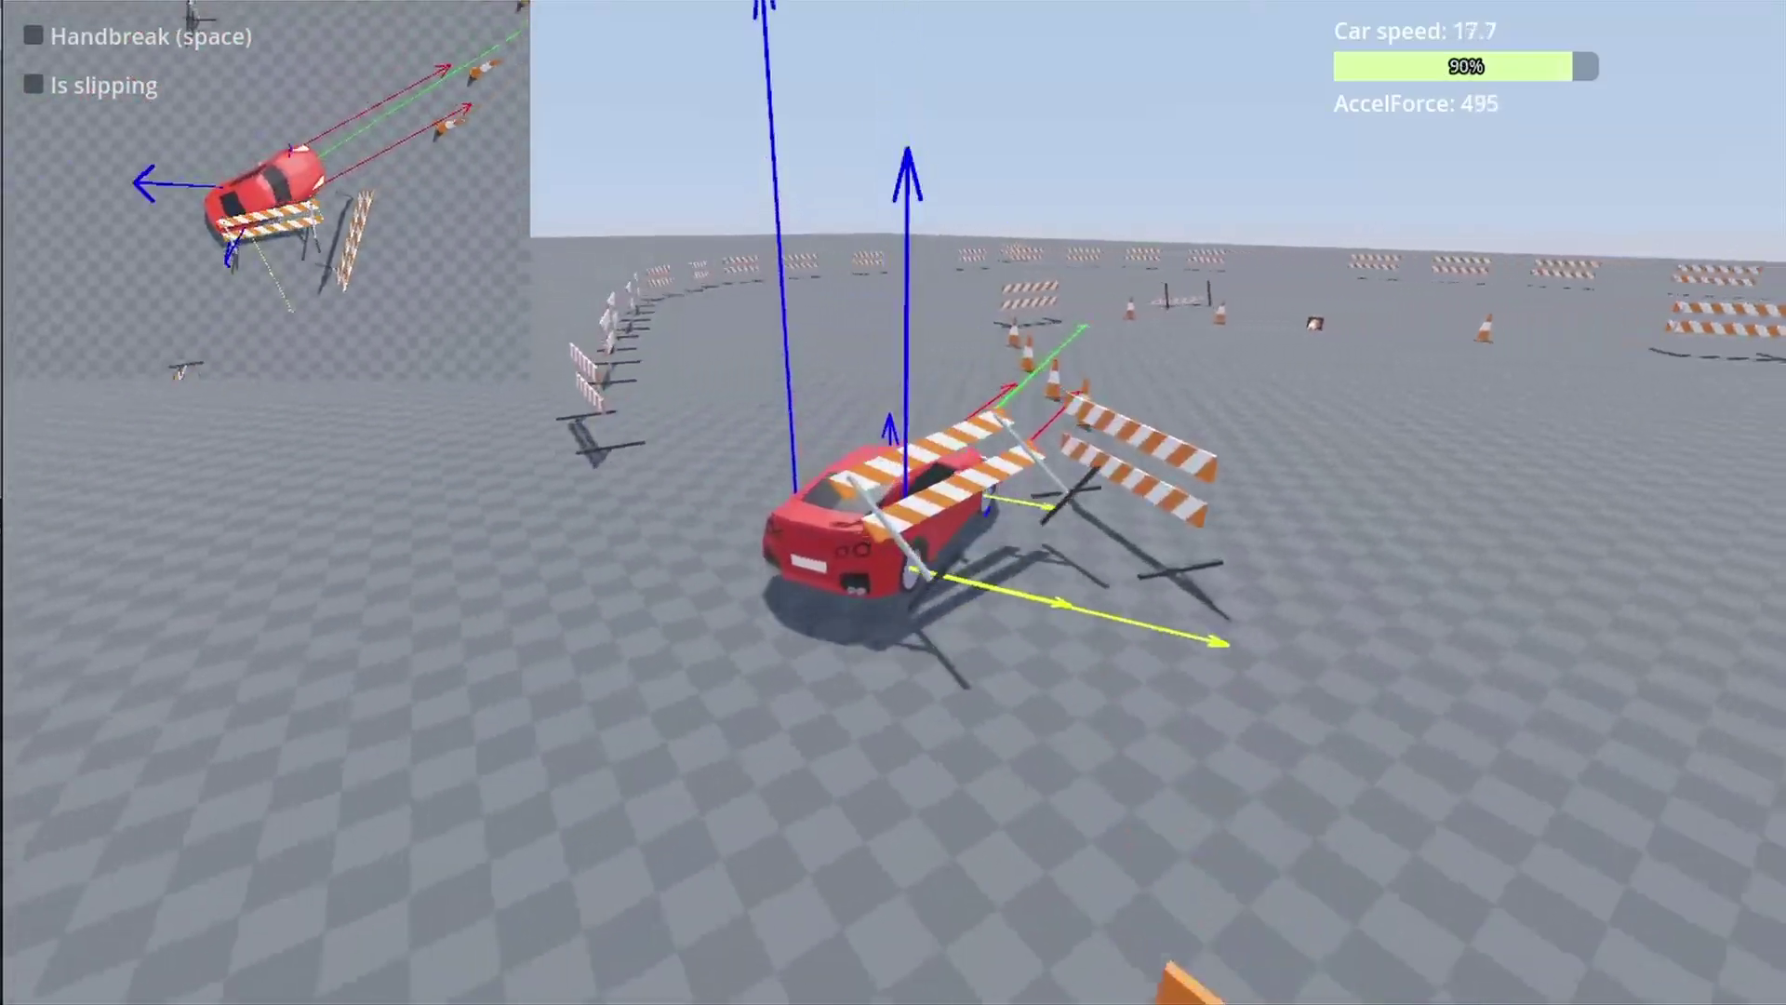
{"action": "key", "text": "w"}
Step: Slide through repeated right-hand skids and brakes, then spin the car with the handbrake
{"action": "key", "text": "d"}
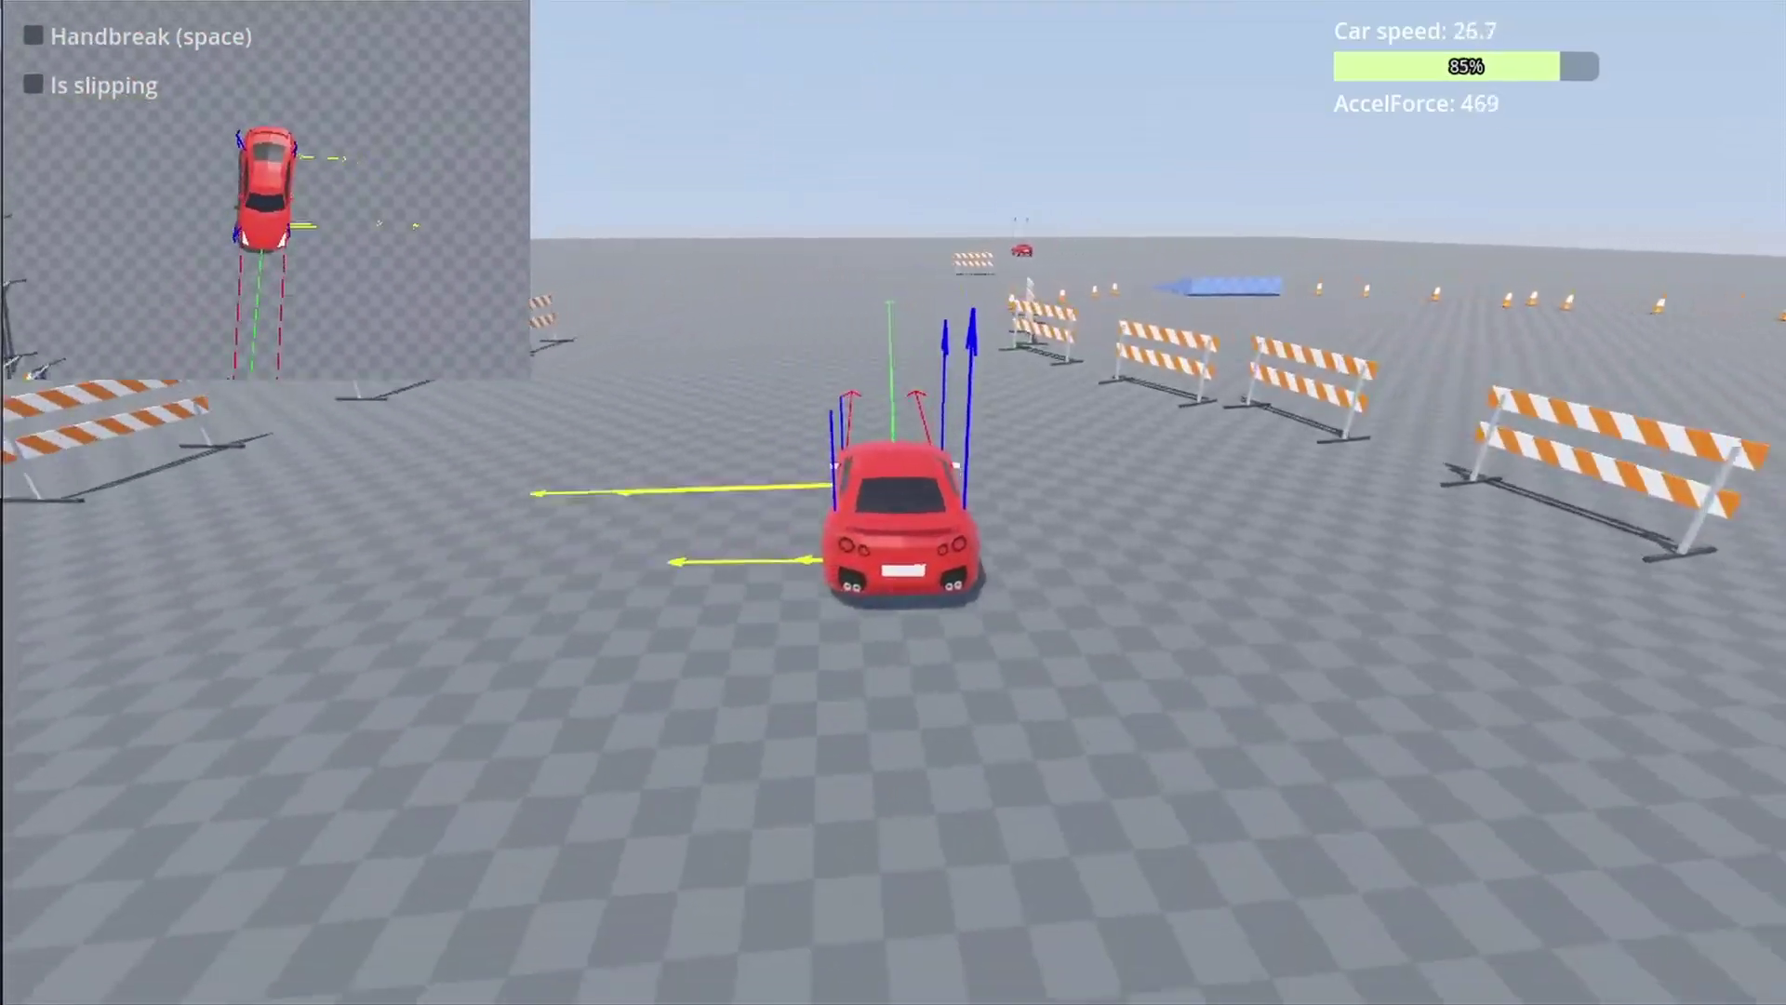
{"action": "key", "text": "d"}
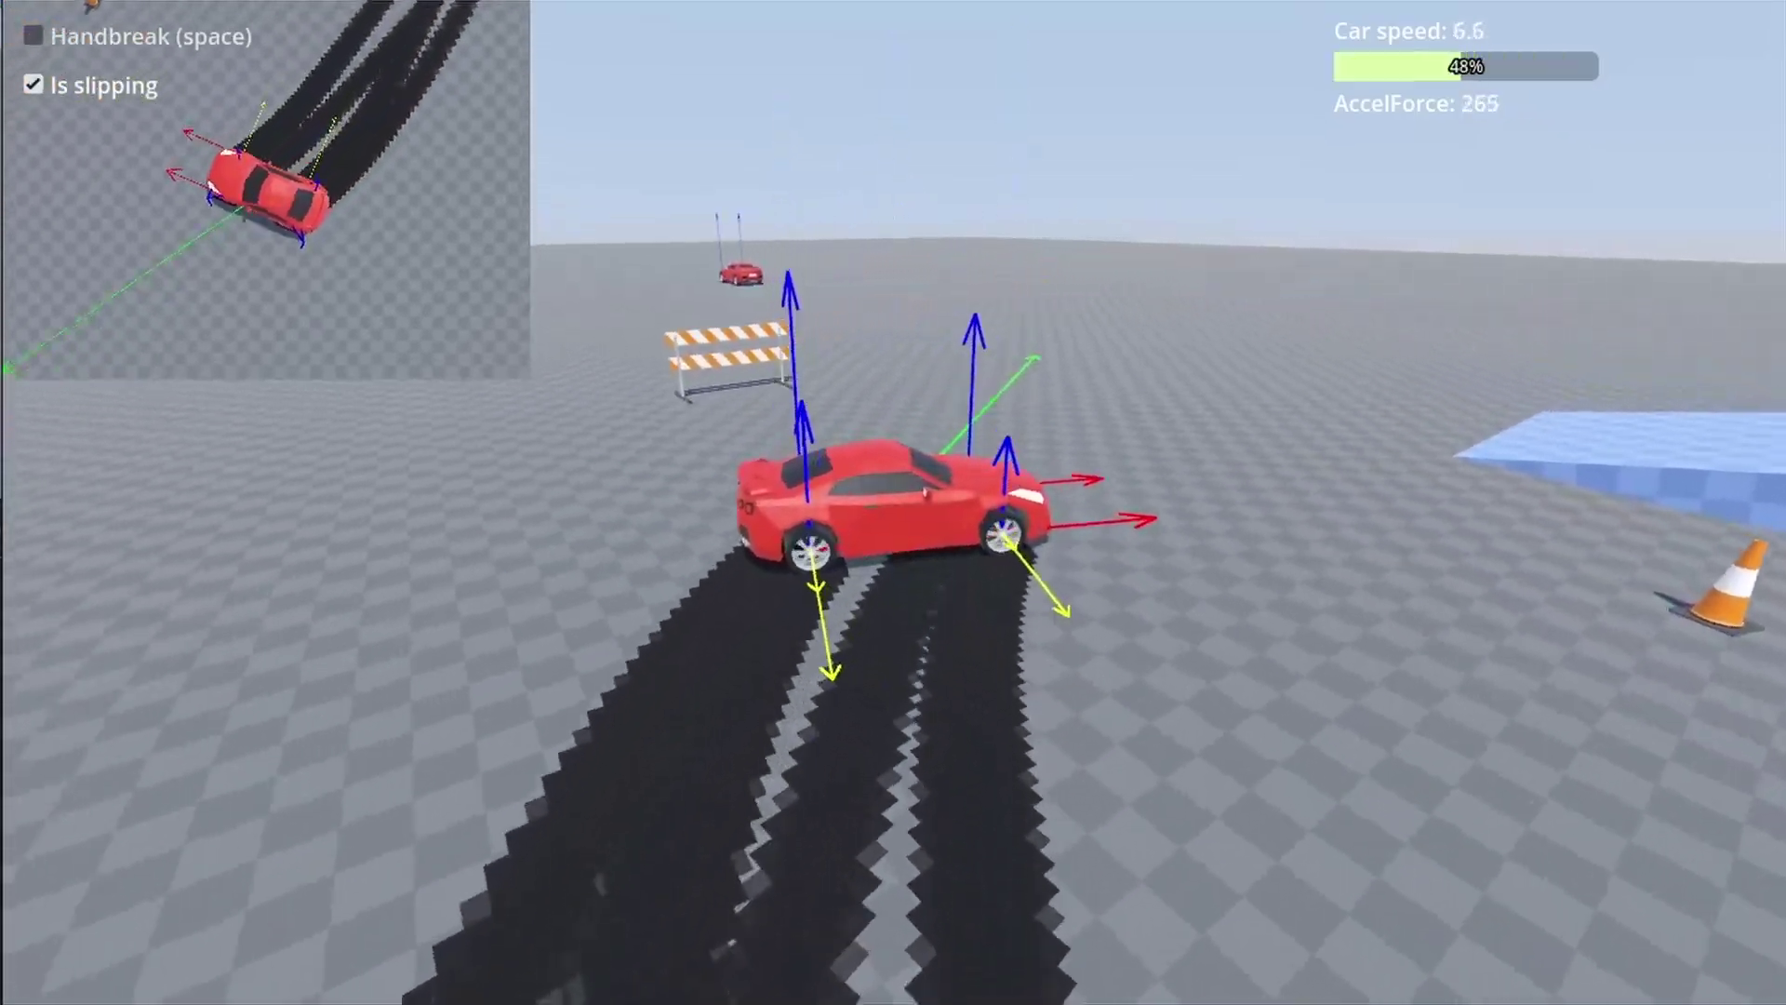
{"action": "key", "text": "w"}
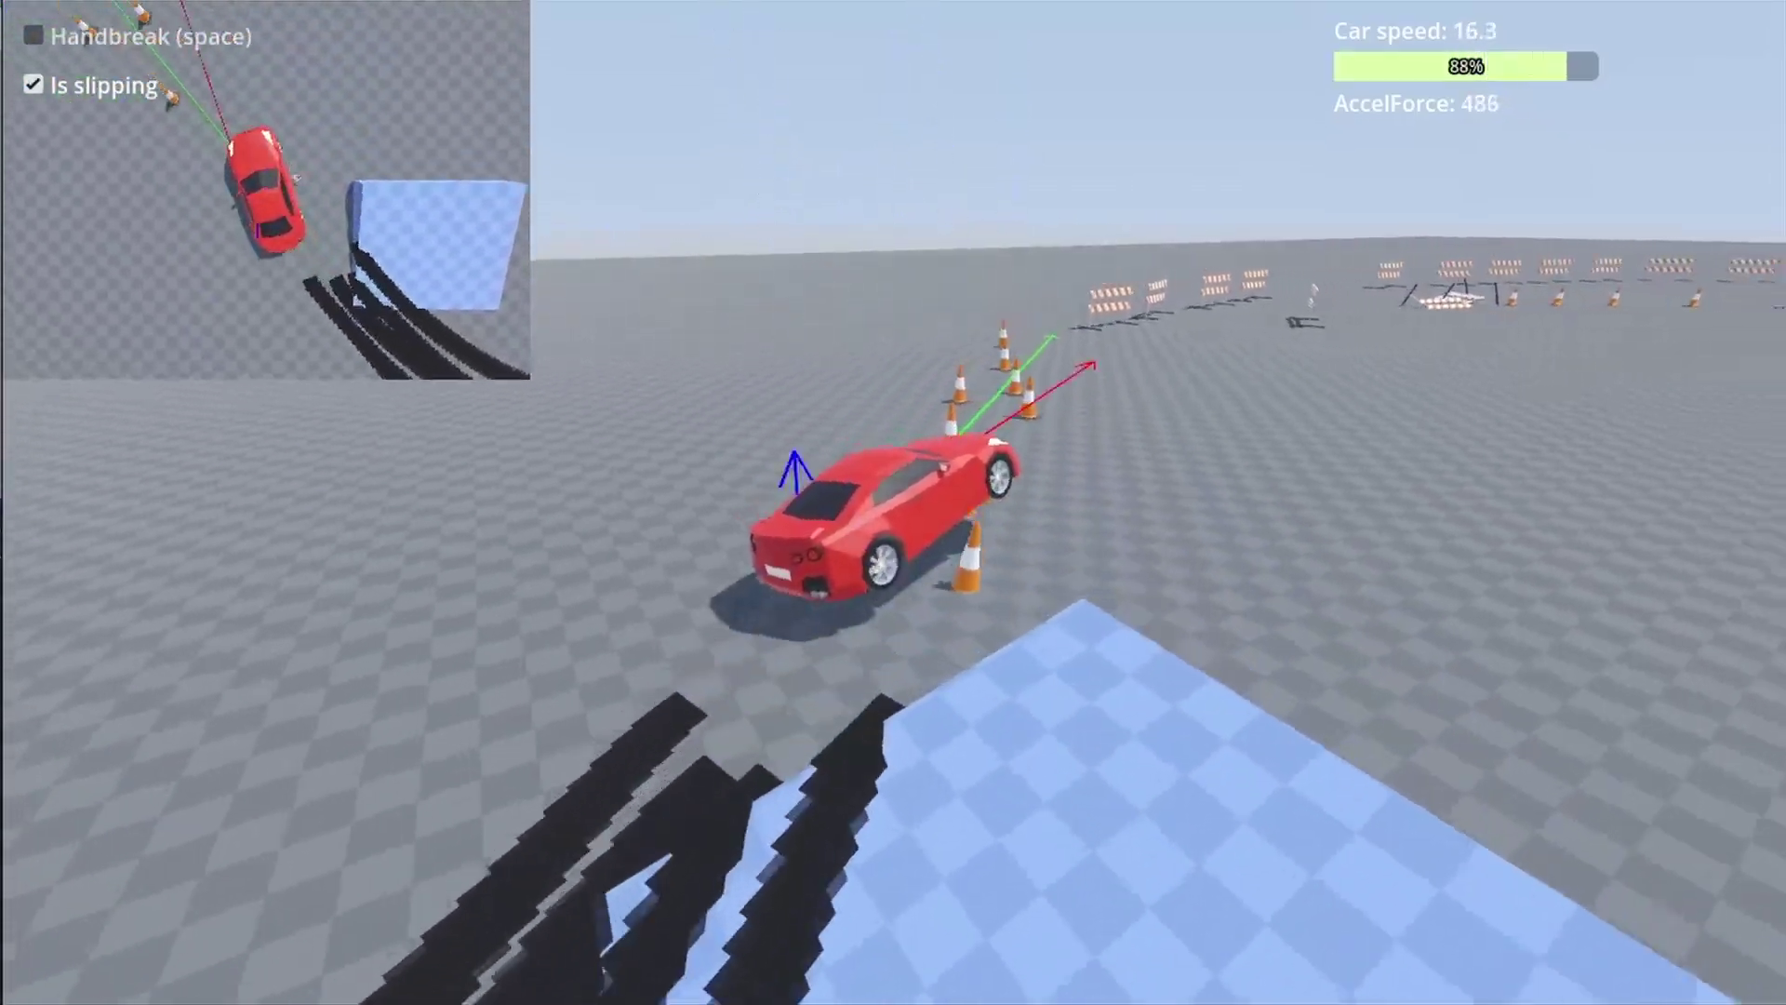
{"action": "key", "text": "d"}
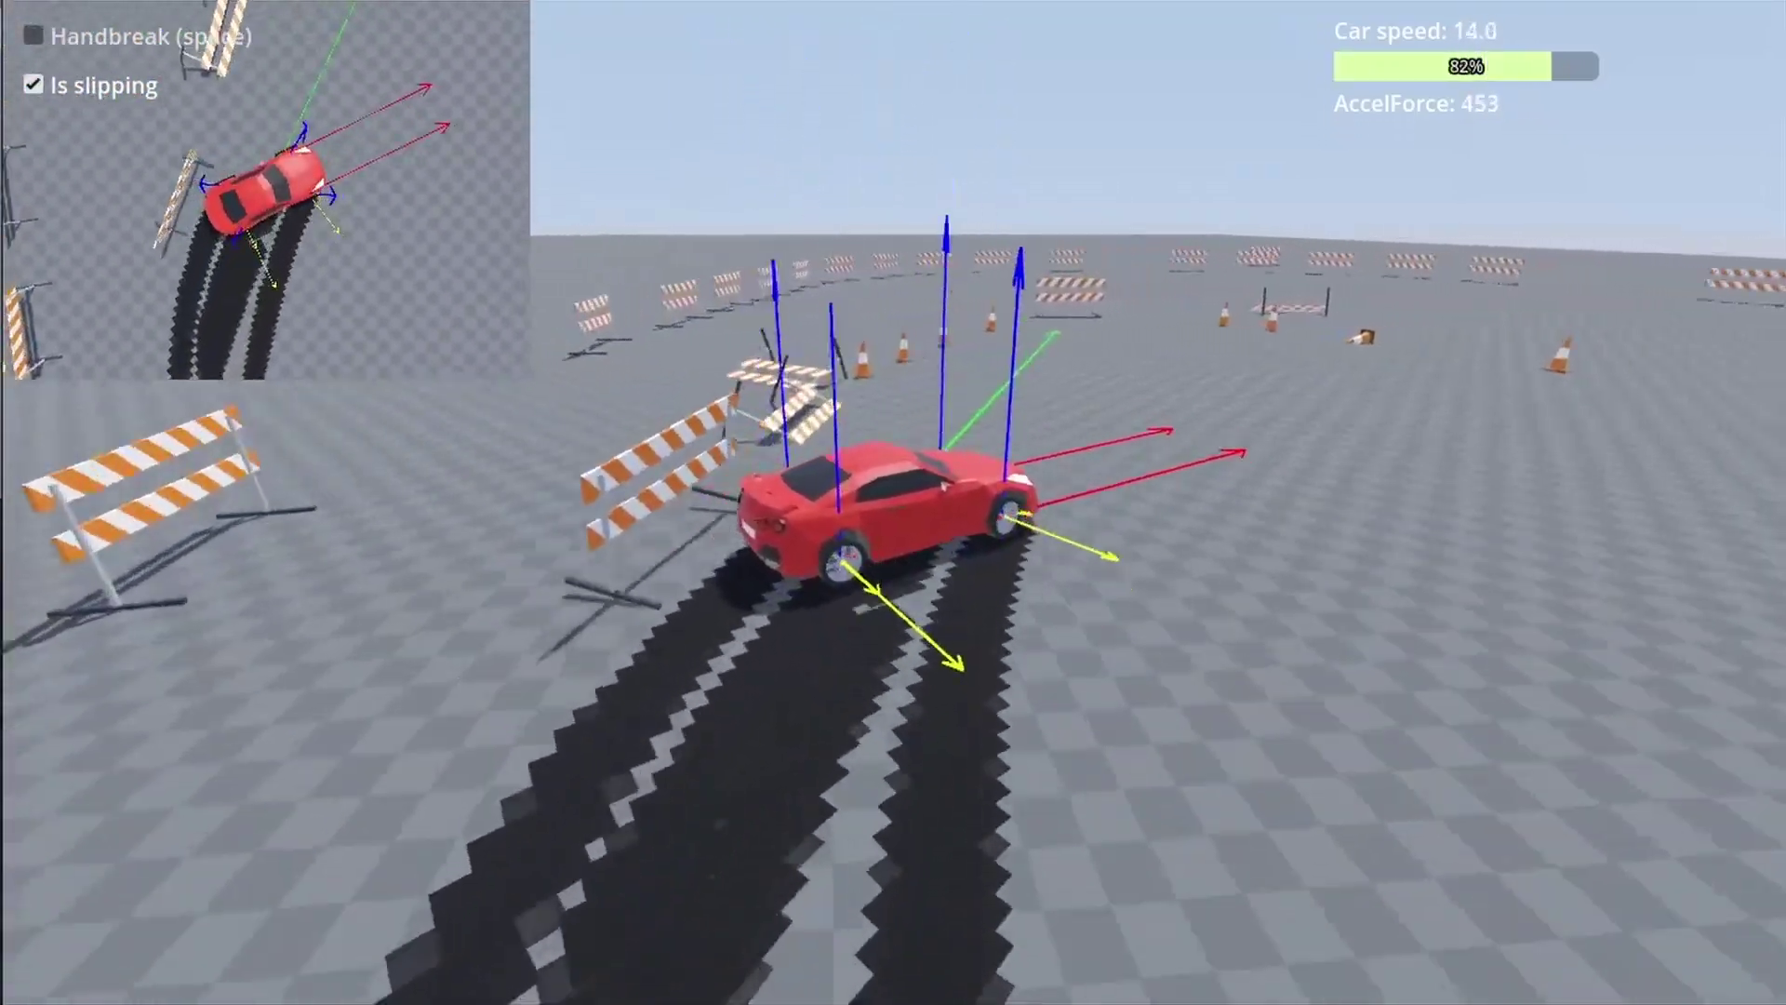
{"action": "key", "text": "s"}
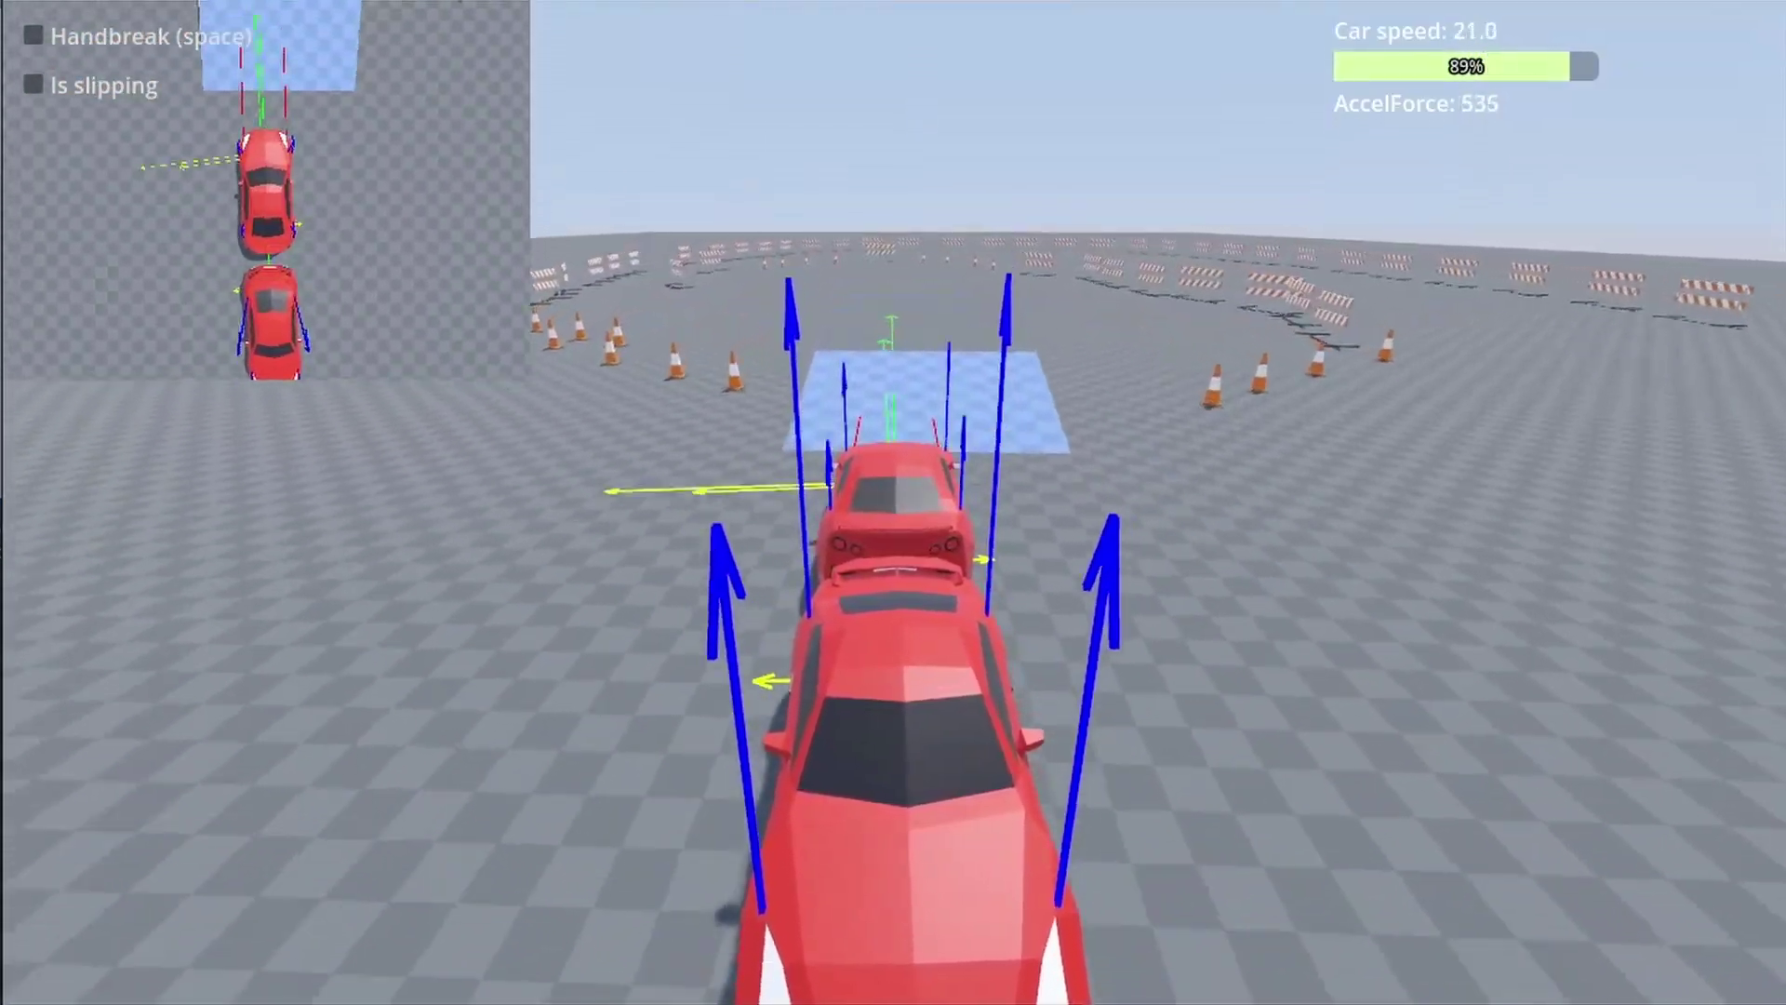
{"action": "key", "text": "d"}
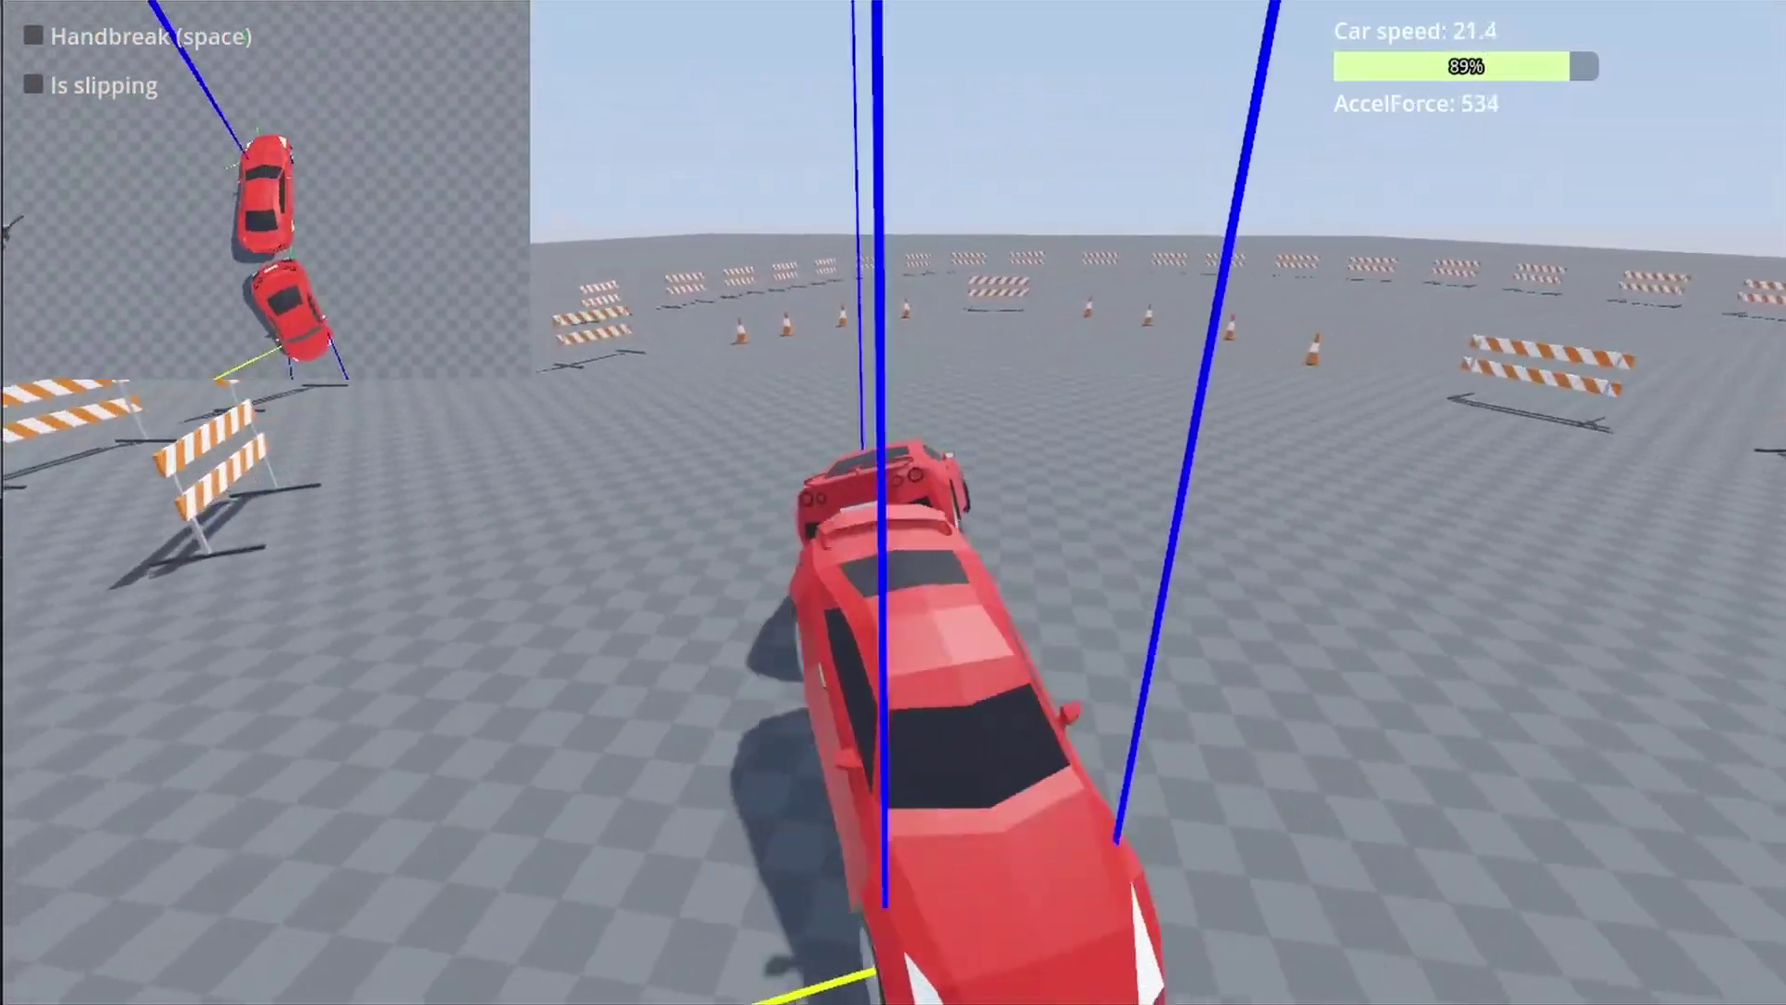
{"action": "key", "text": "space"}
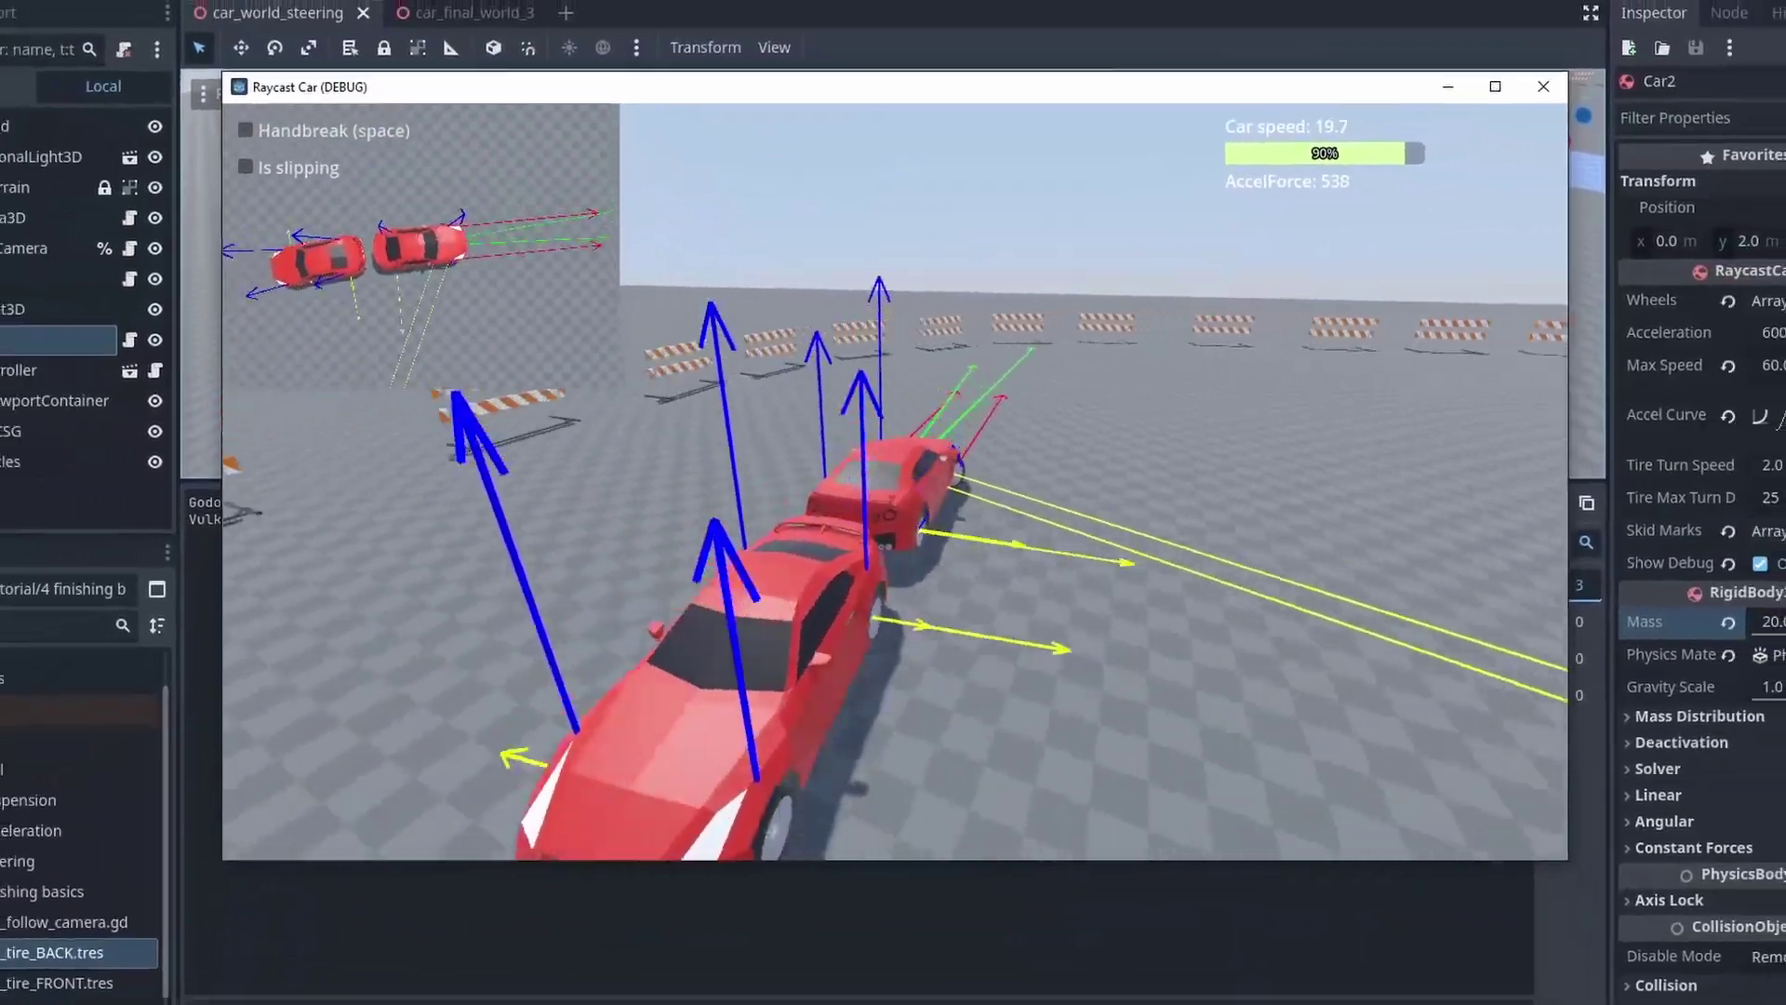
Step: Steer left while towing Car2 behind the car
{"action": "key", "text": "a"}
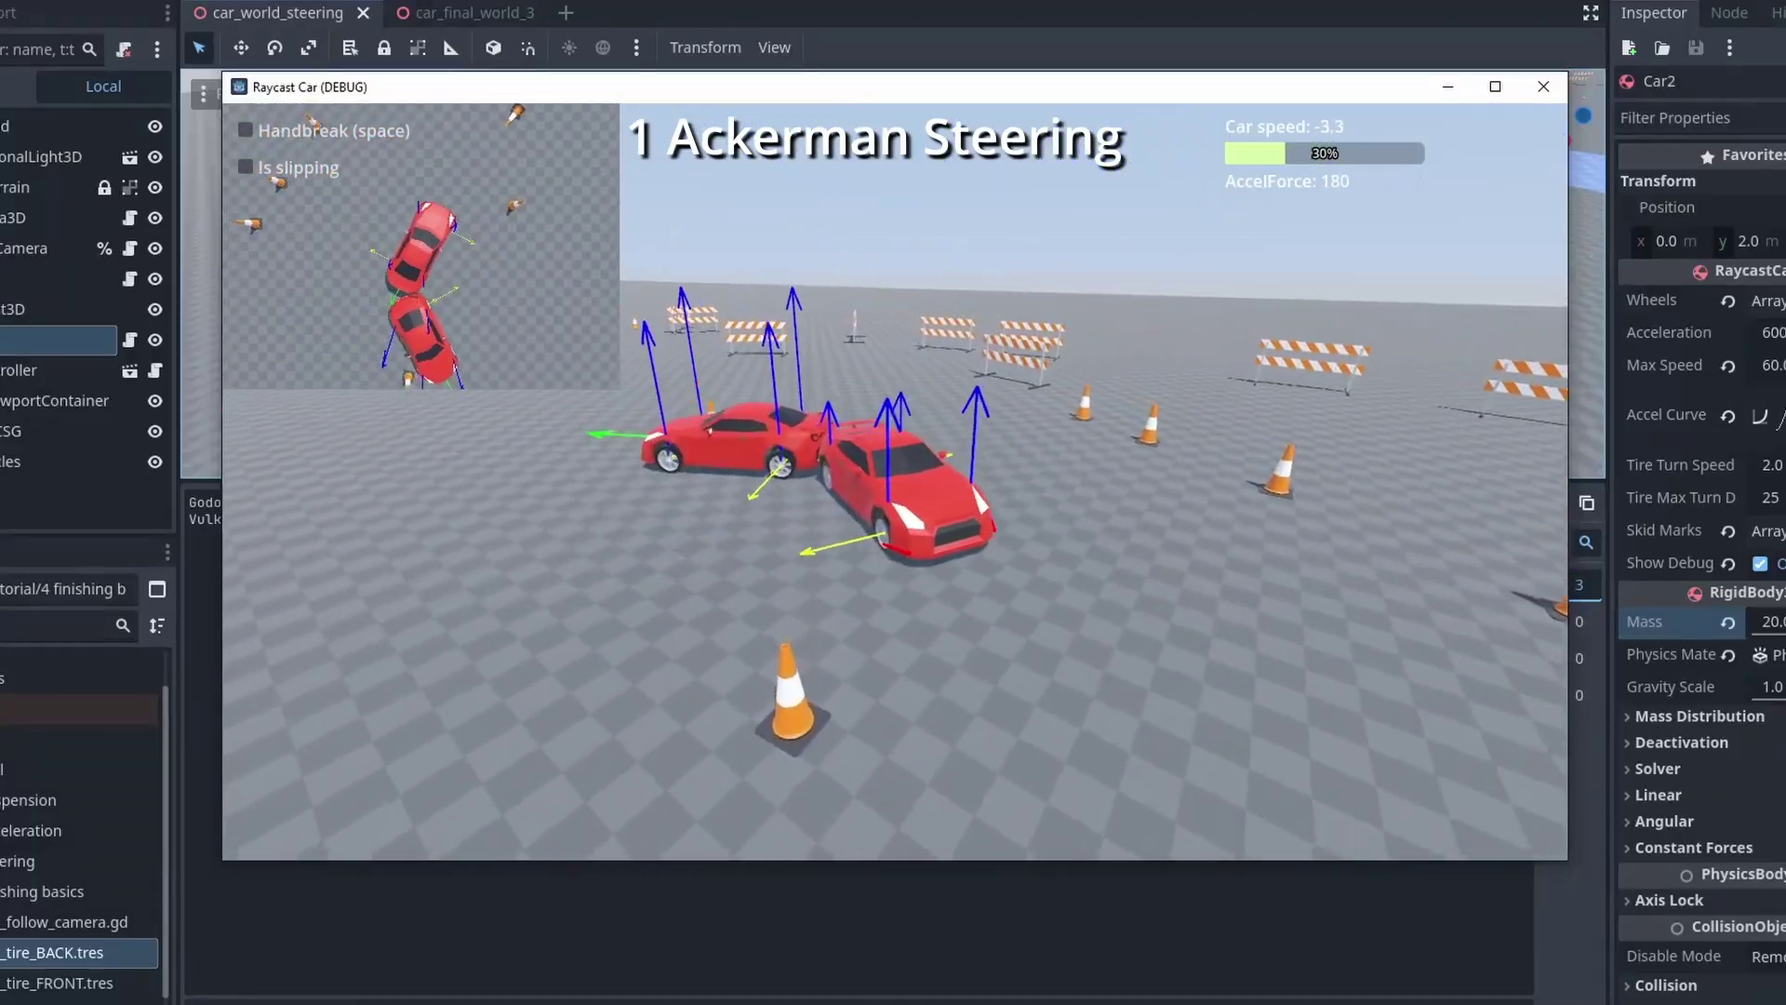
Step: Accelerate forward, pulling Car2 along in tow
{"action": "key", "text": "w"}
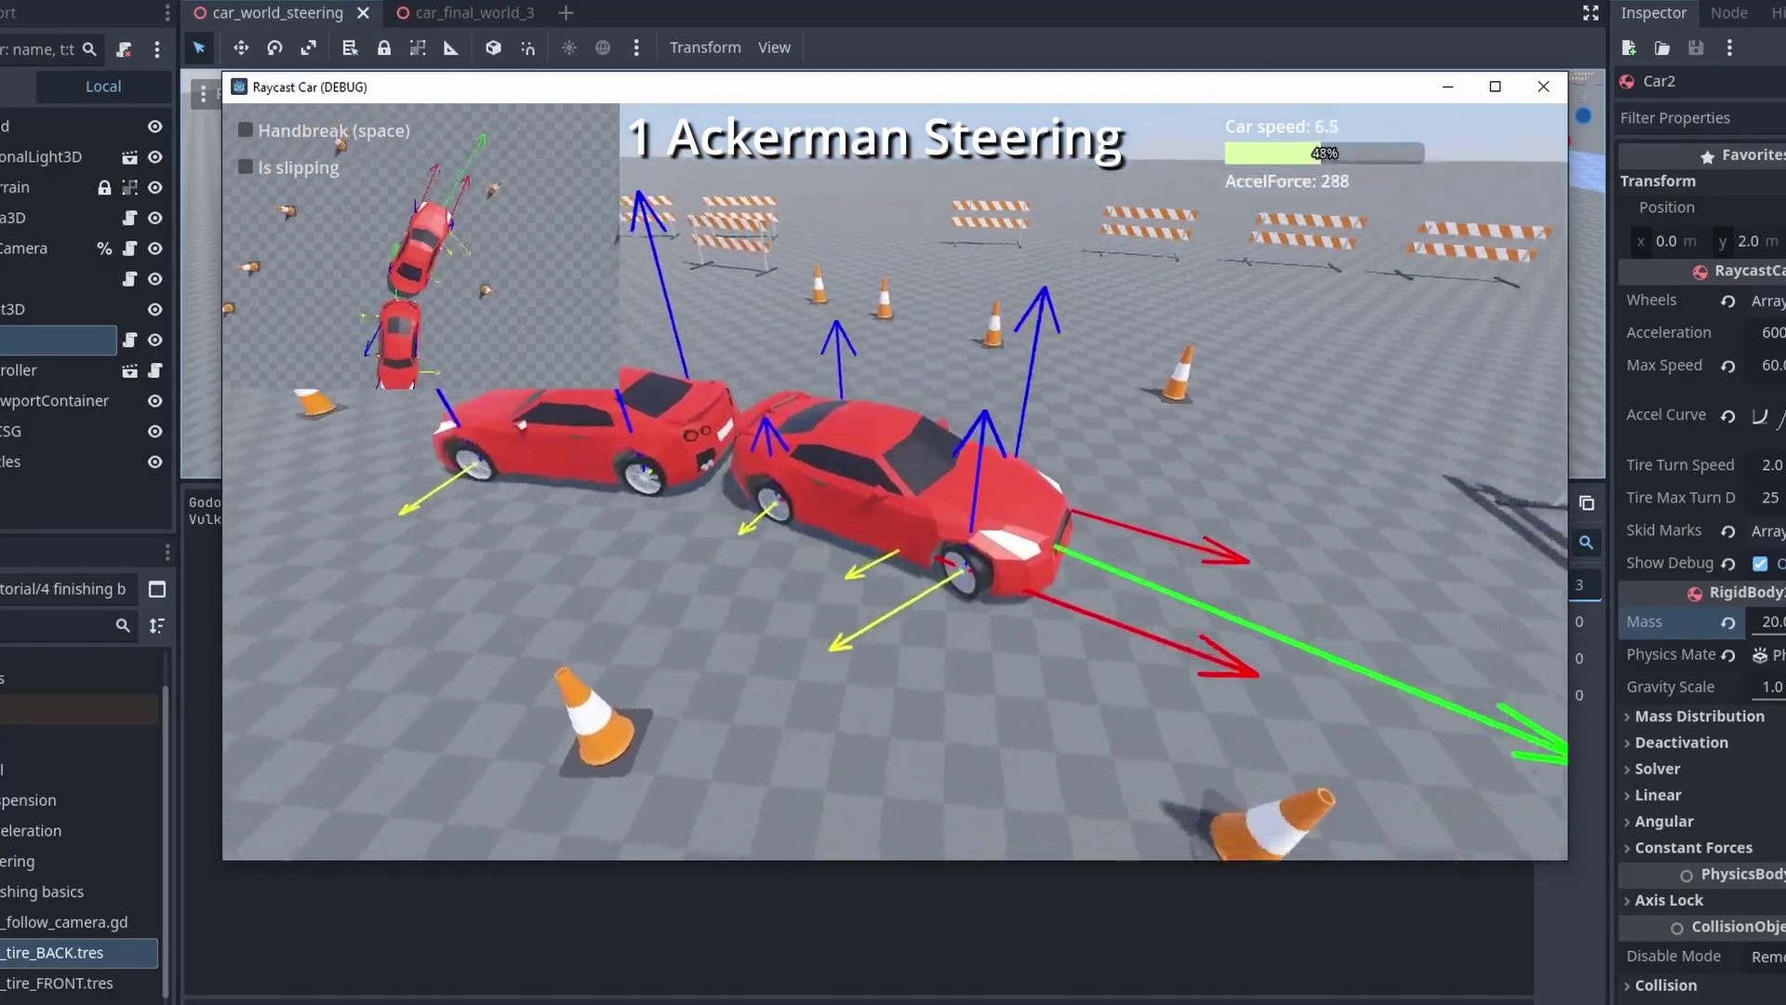